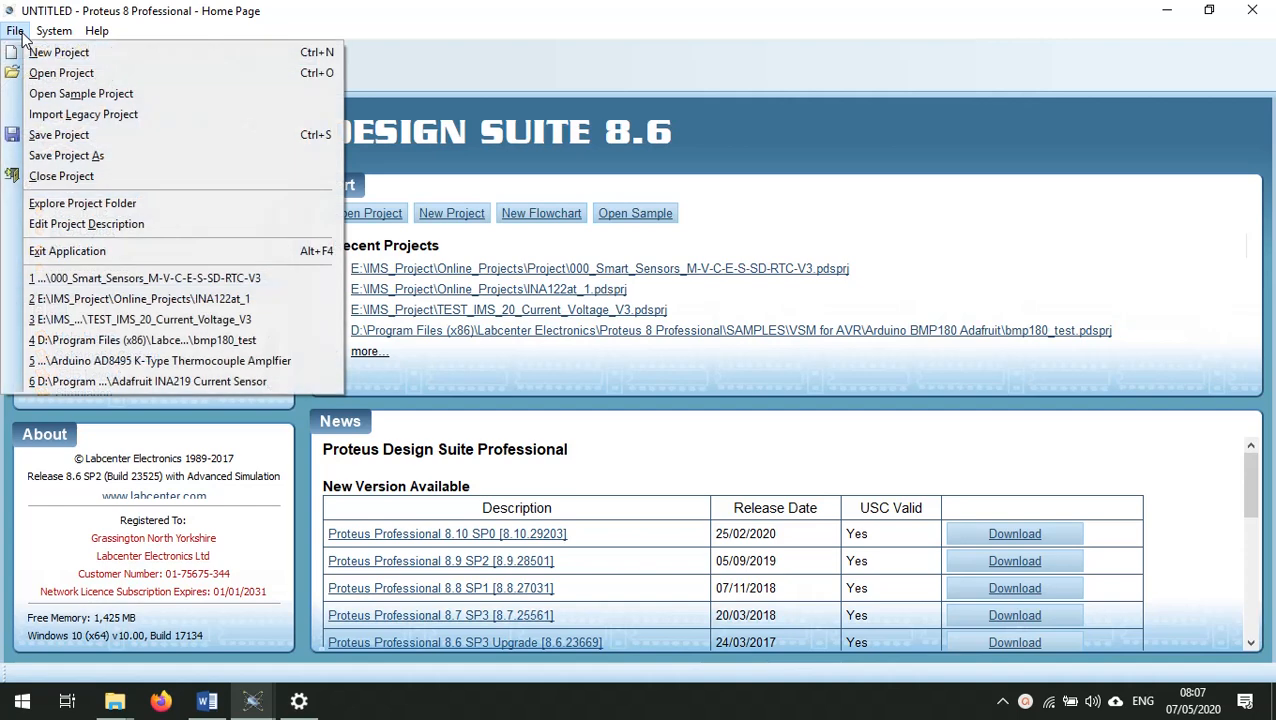
Start a new project and name it 01_Test_V1.pdsprj
left_click(105, 52)
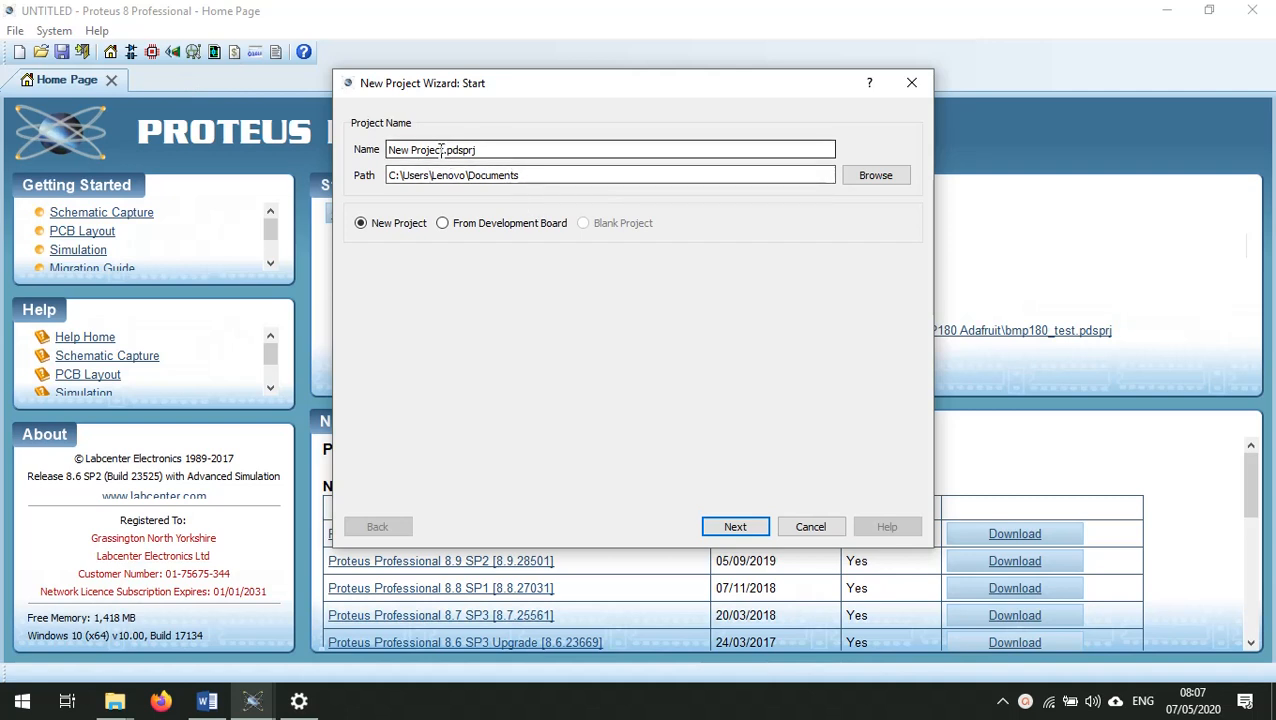
left_click_drag(444, 149, 305, 141)
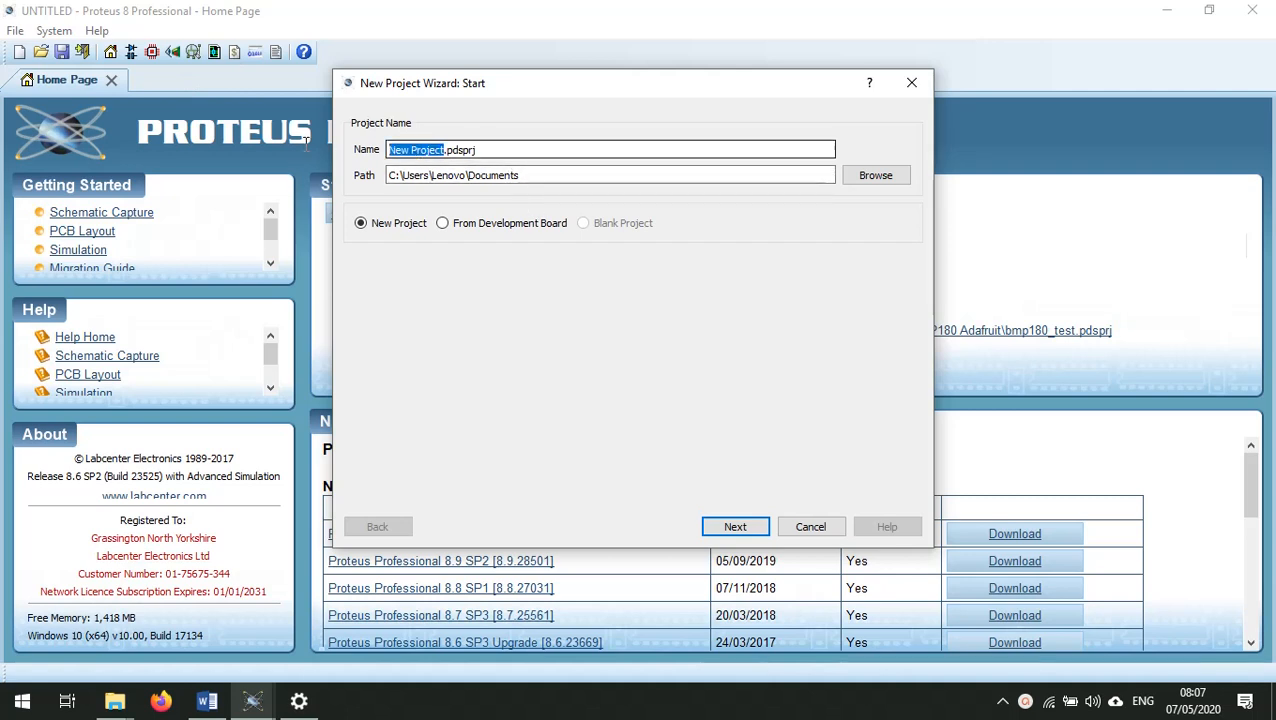
key("BackSpace")
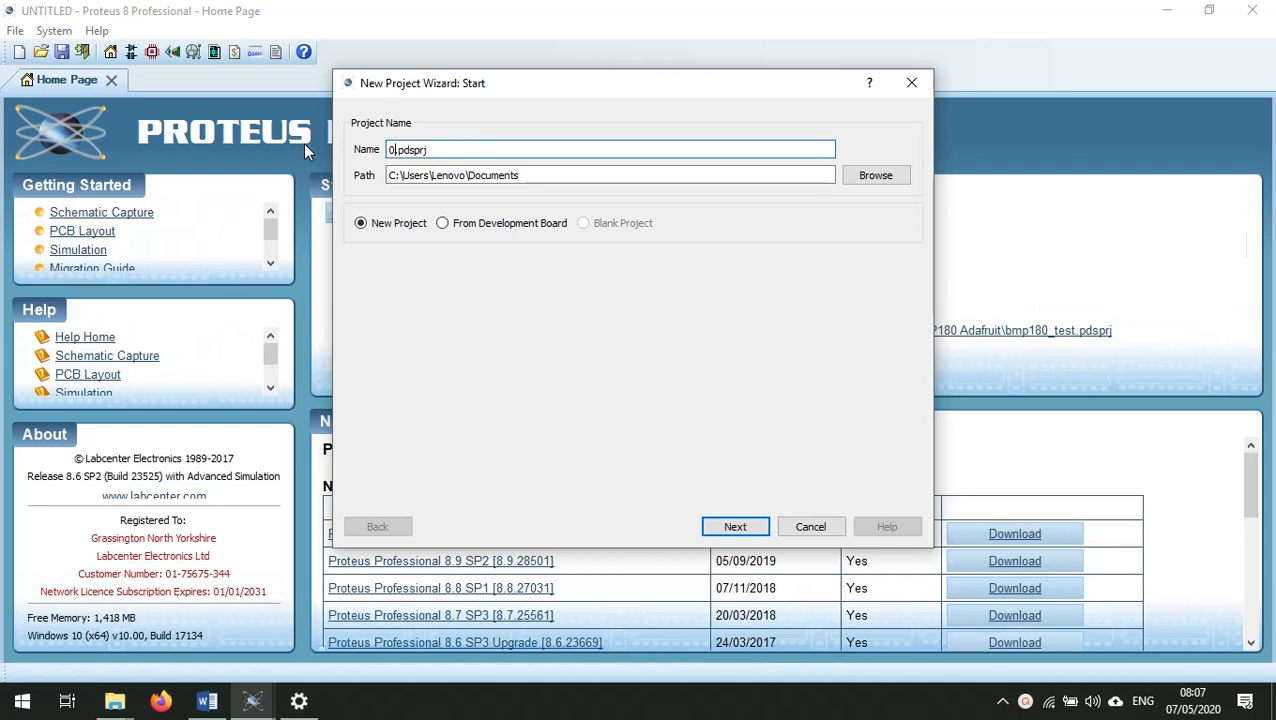
type("01_TEs")
key("BackSpace")
key("BackSpace")
type("est_V1")
Browse for the save location and create a folder with a name starting IMS_ONLINE_ inside IMS_Project on drive F:
left_click(885, 175)
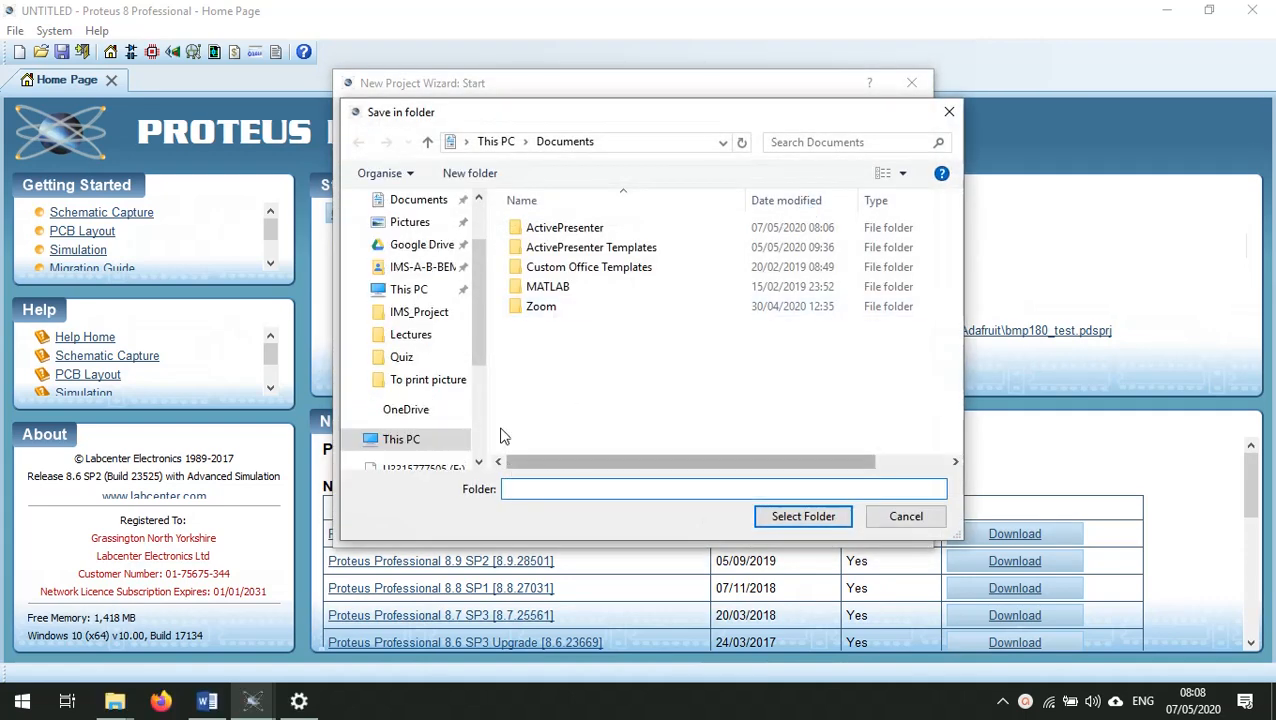
scroll(465, 340, "down", 3)
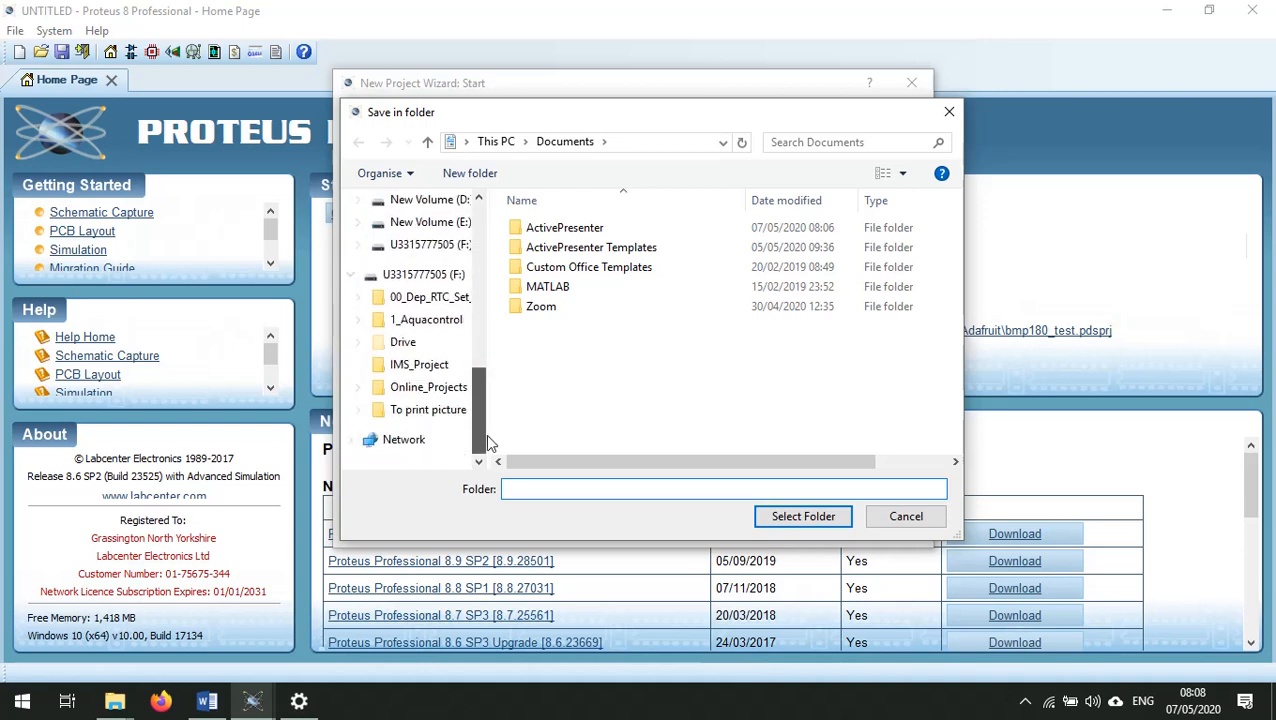
left_click(437, 365)
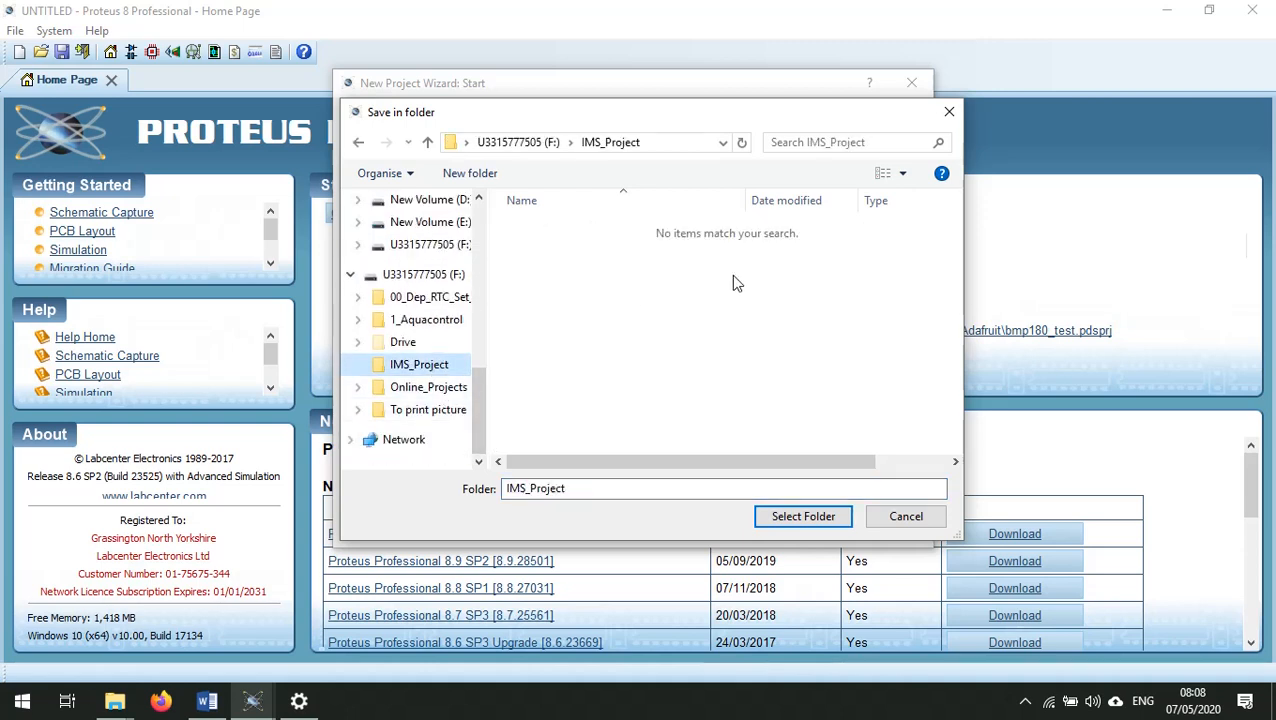
right_click(681, 293)
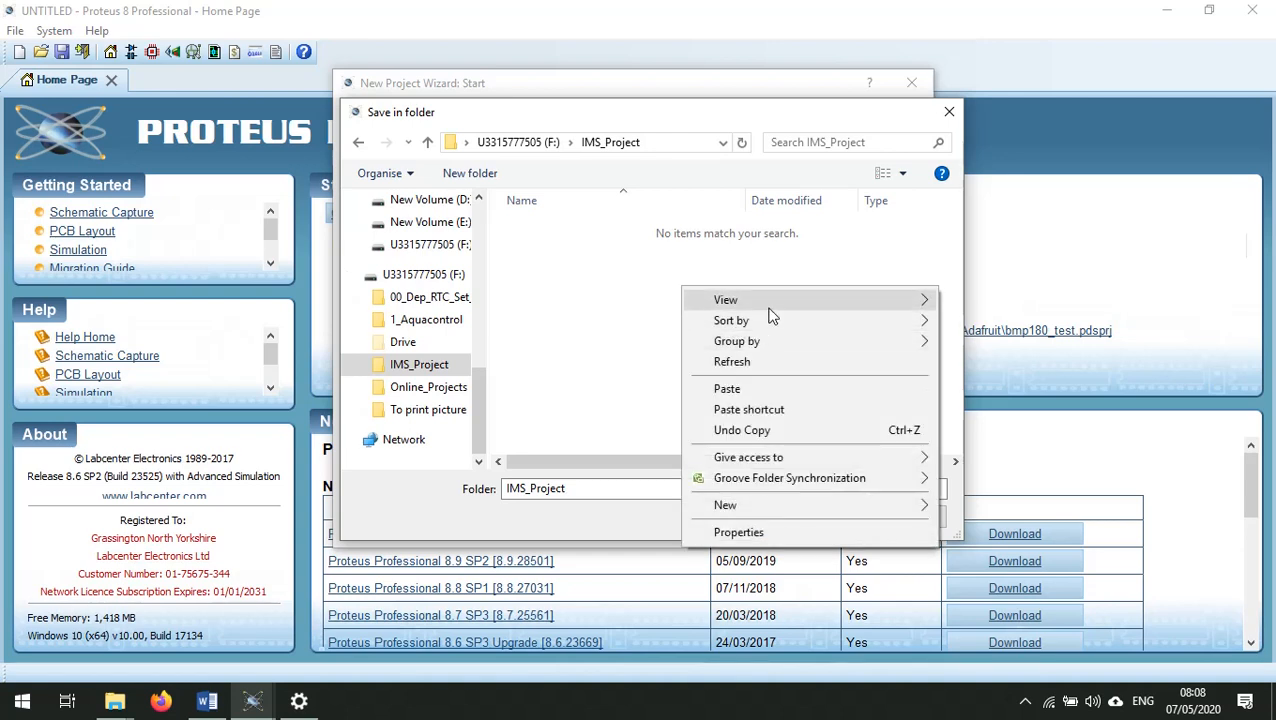
mouse_move(869, 503)
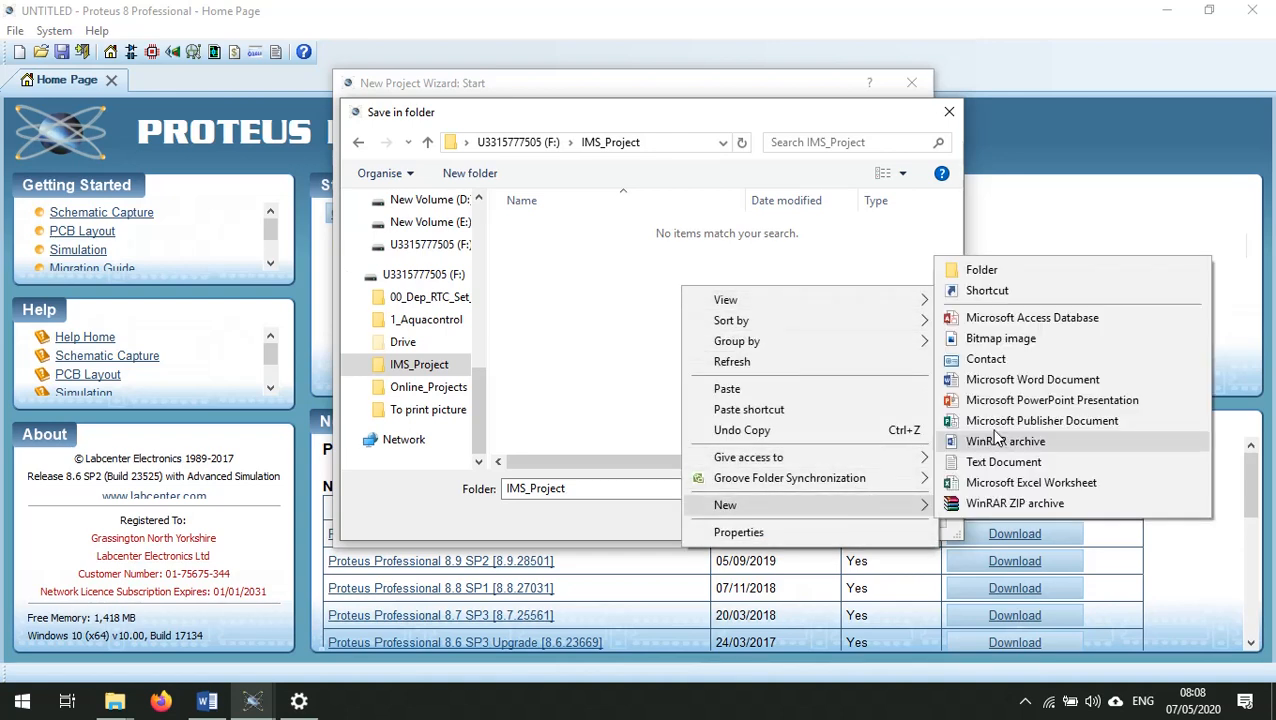
left_click(982, 270)
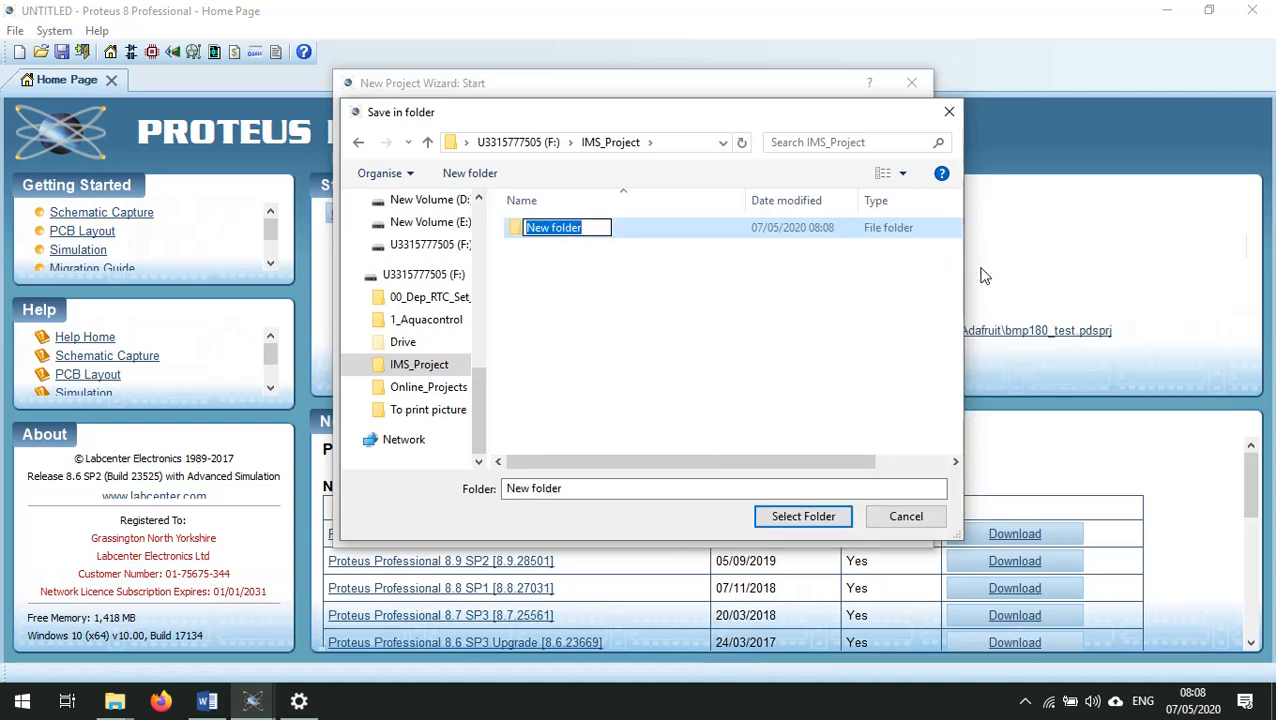
type("IMS_")
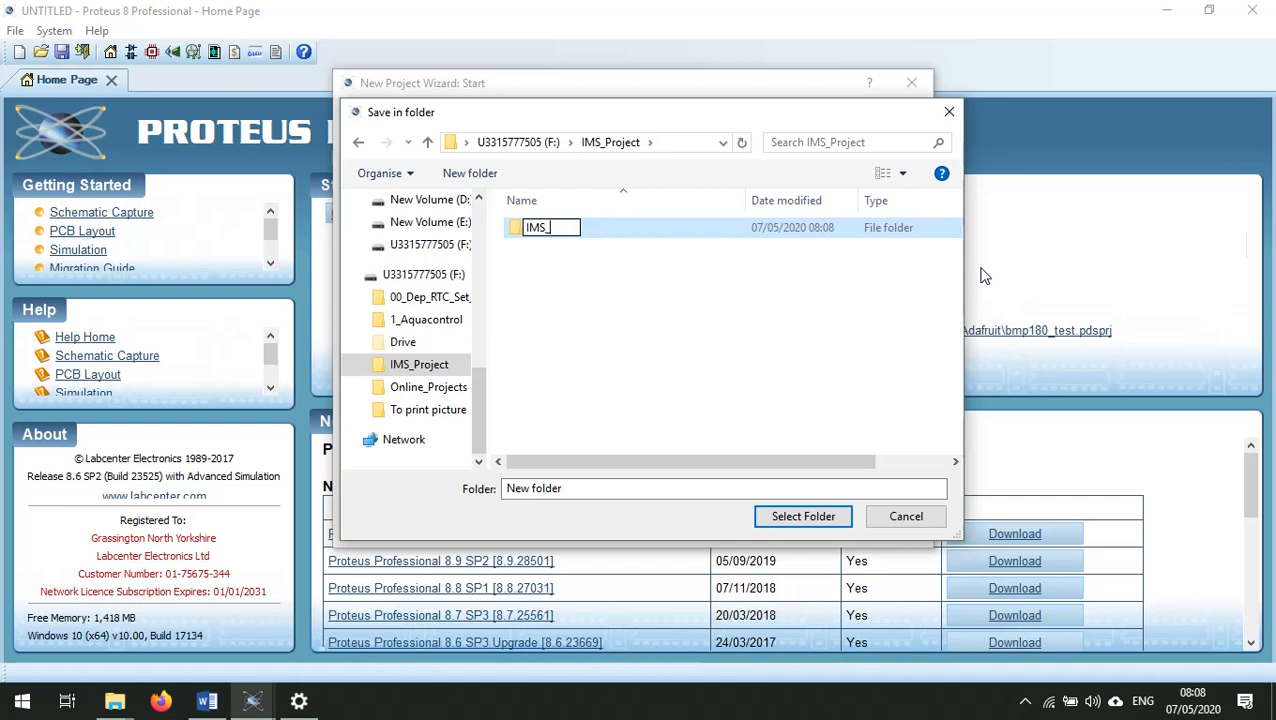
type("ONLINE")
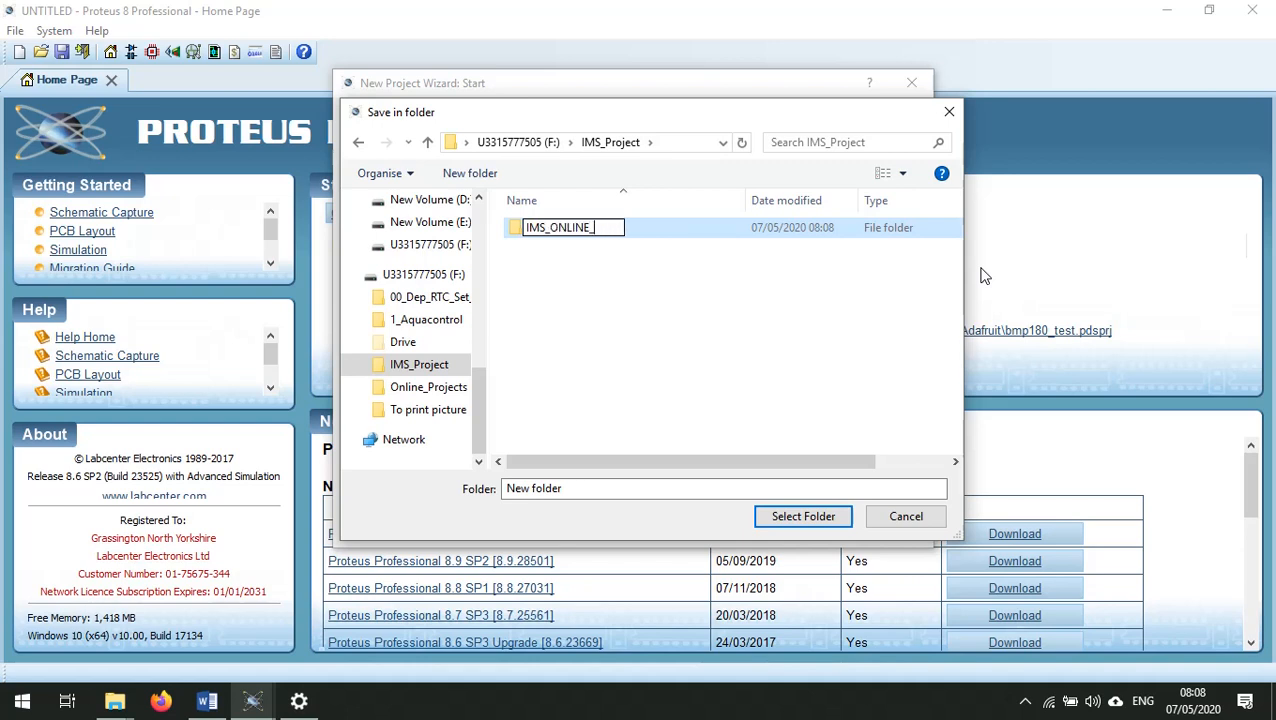
type("_PROS#")
key("Return")
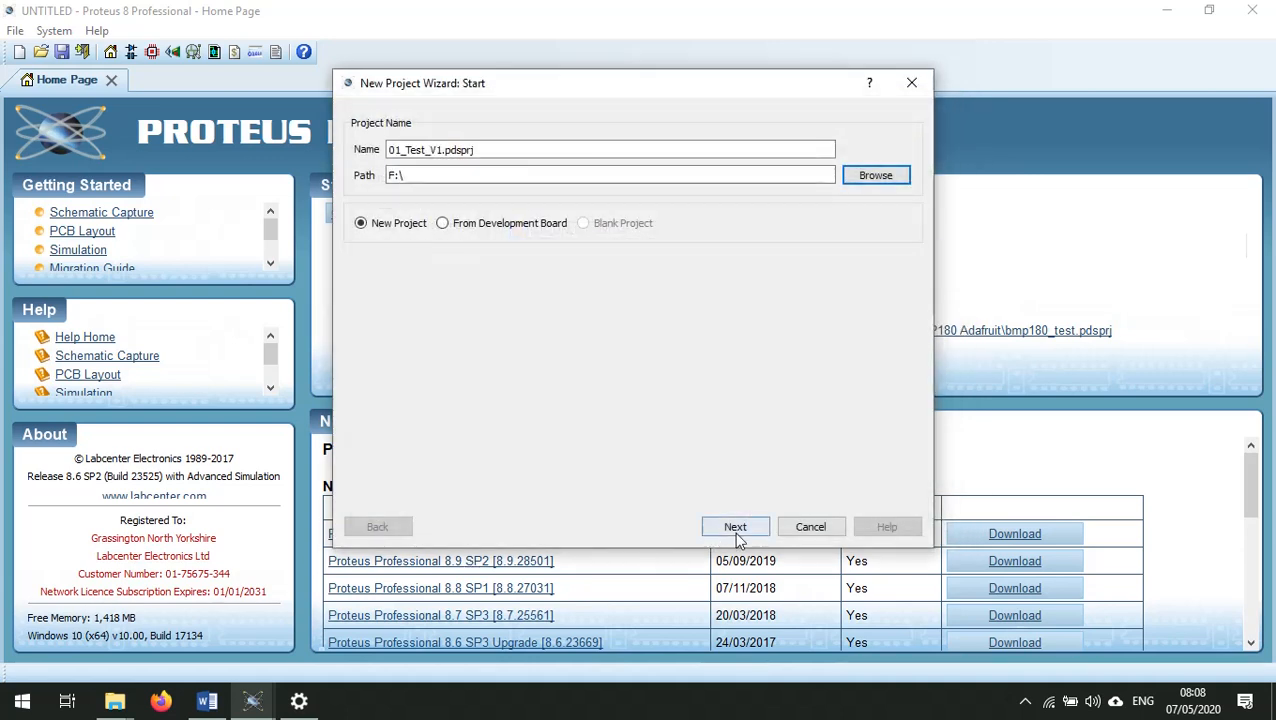
Set the project's save path to the root of drive E:
left_click(898, 178)
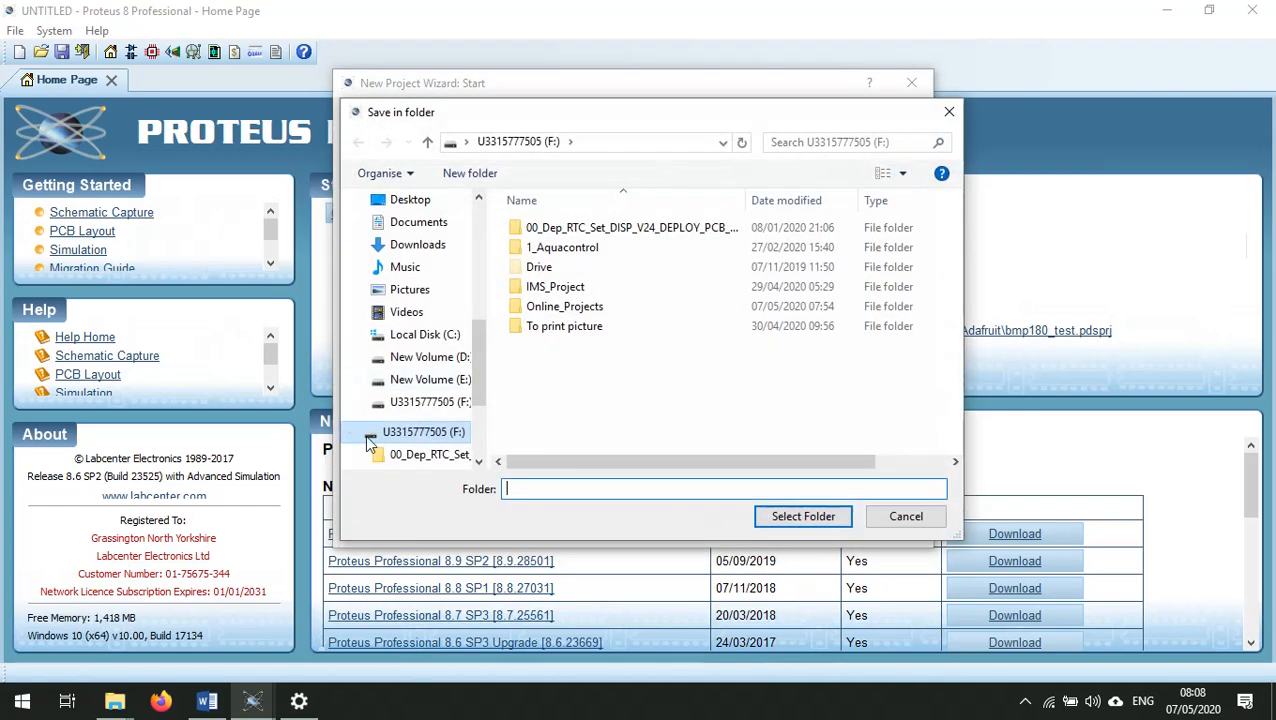
left_click(428, 381)
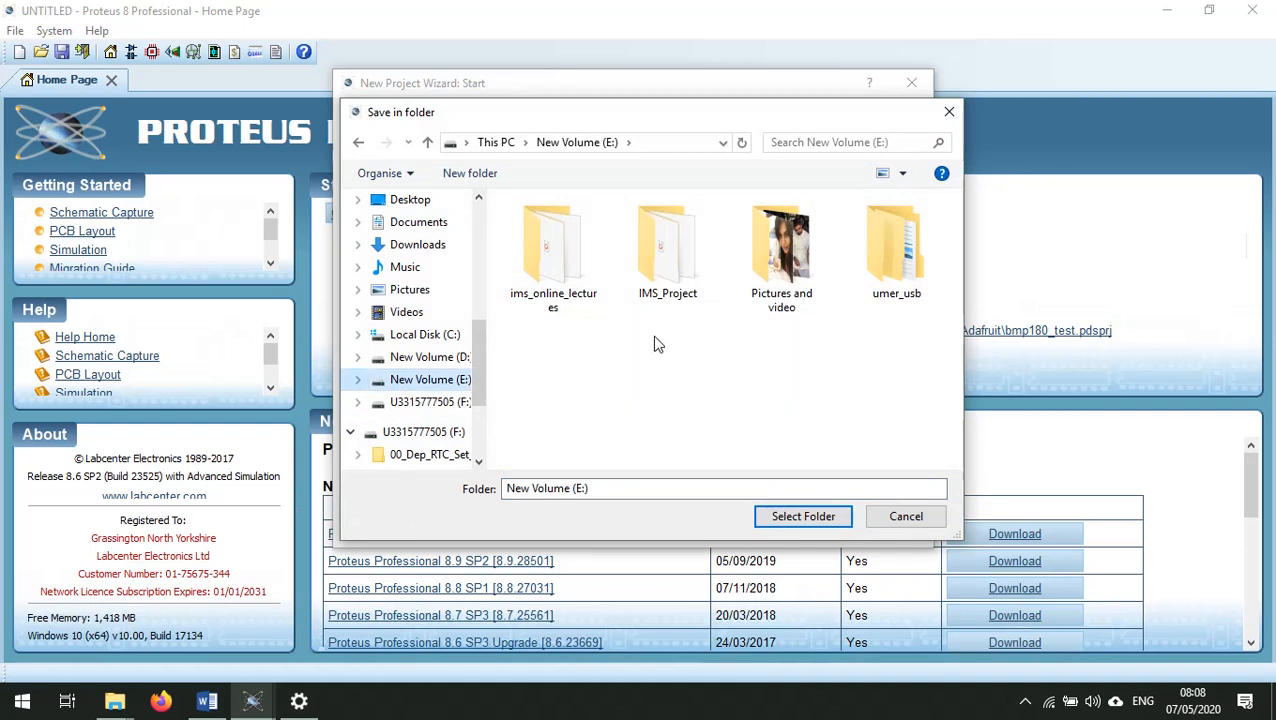
double_click(667, 250)
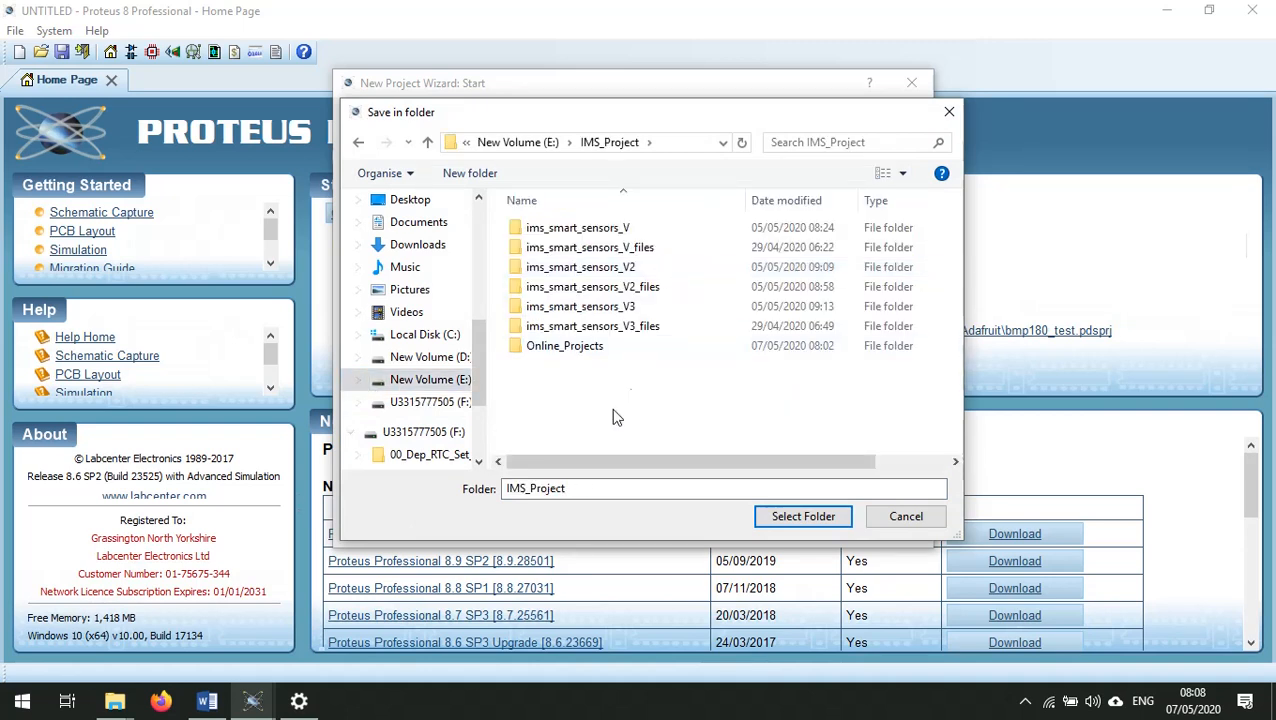
left_click(538, 142)
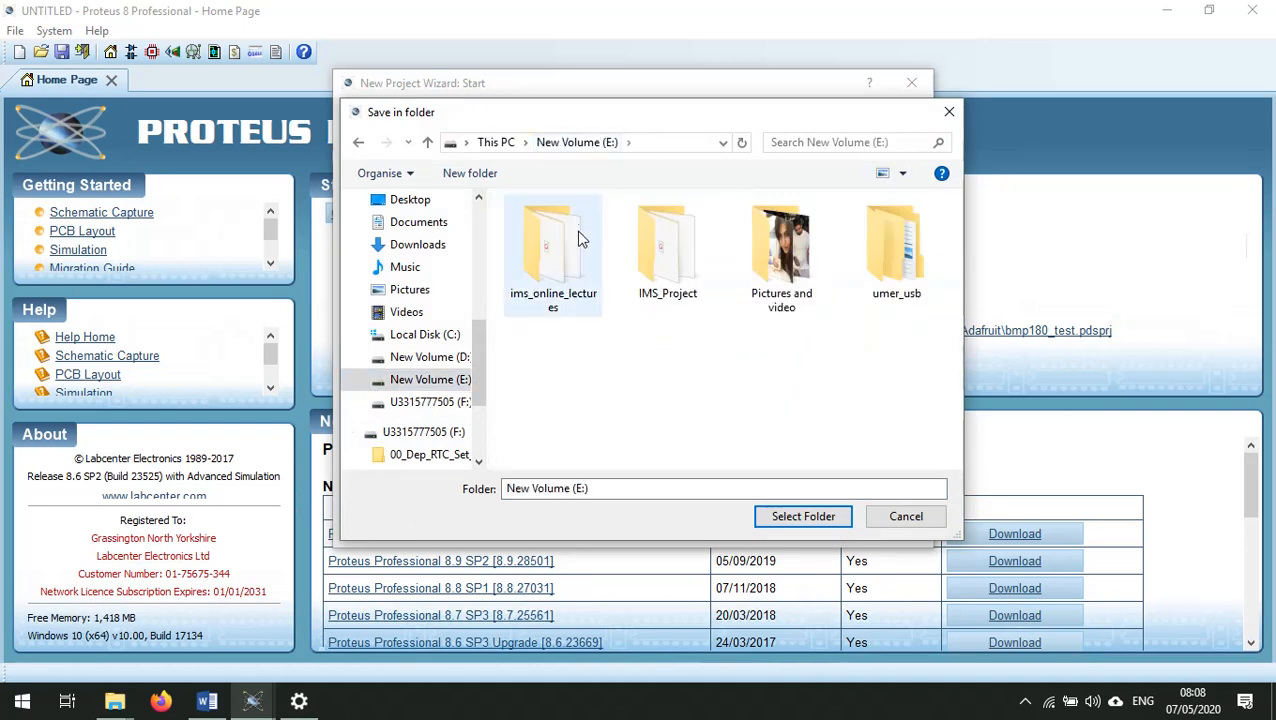
right_click(628, 438)
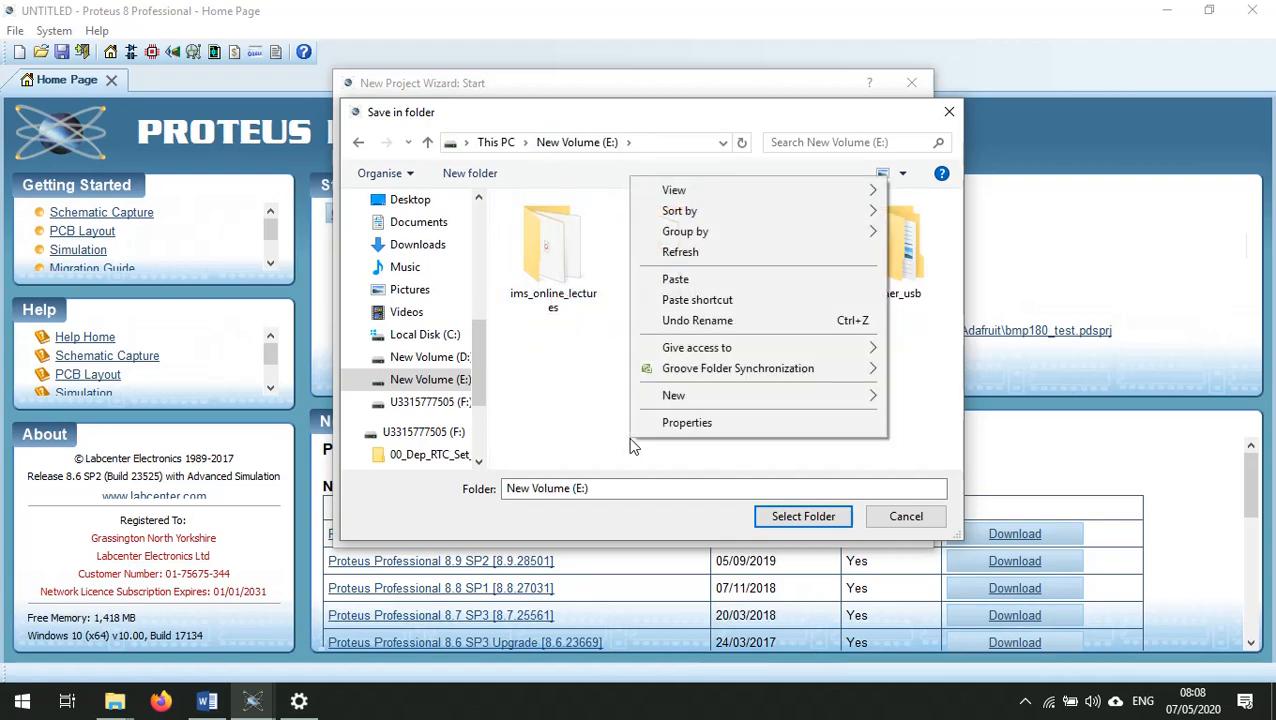
left_click(578, 393)
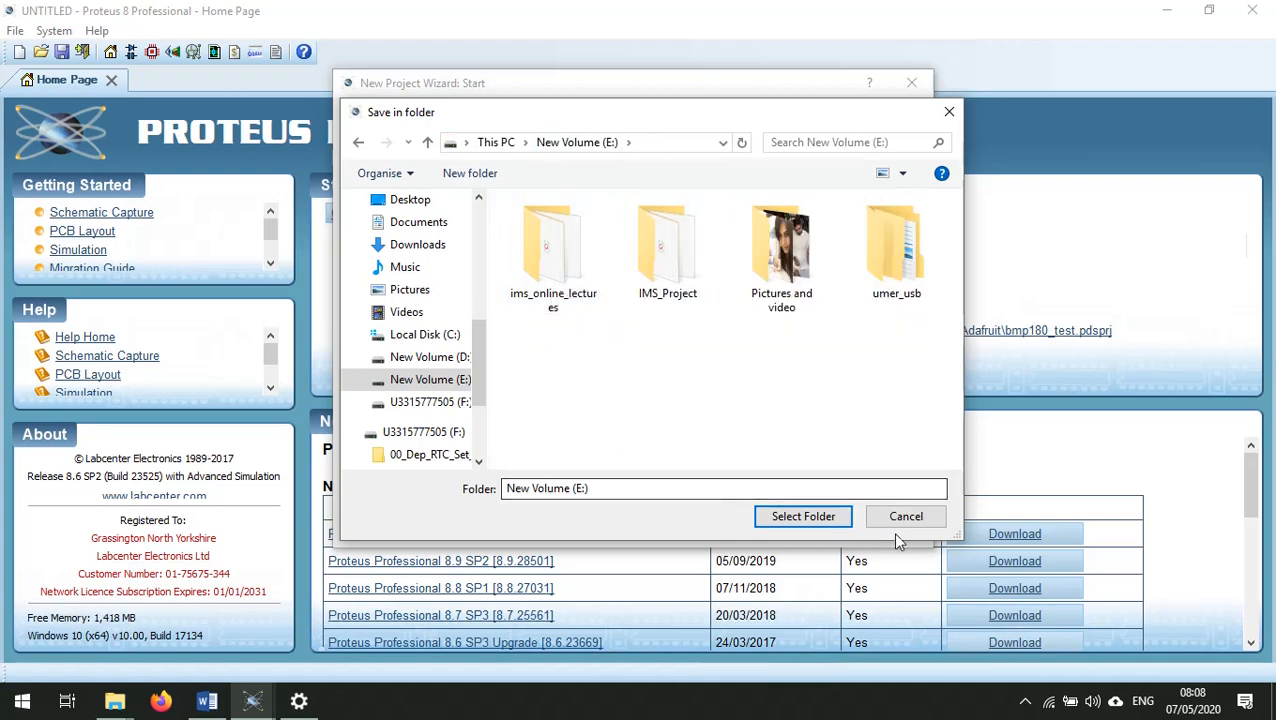
left_click(829, 518)
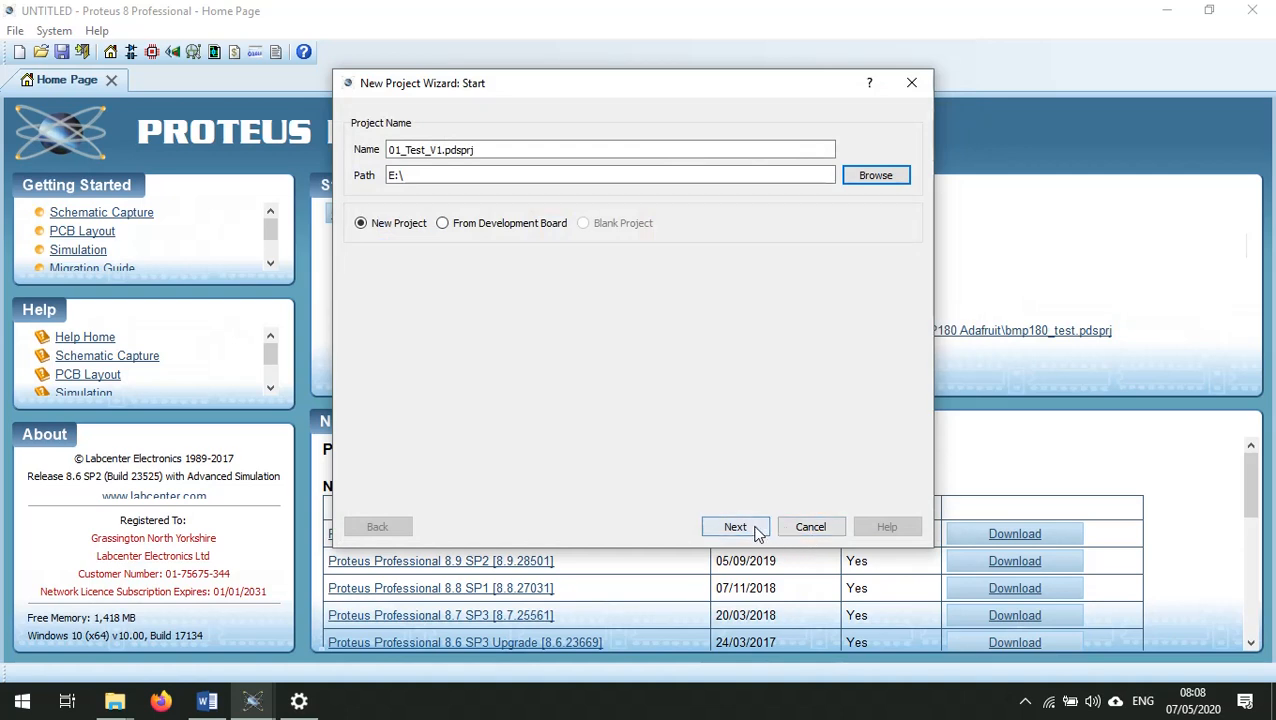
Proceed to the schematic design settings and choose the Landscape A2 template for the schematic
left_click(757, 533)
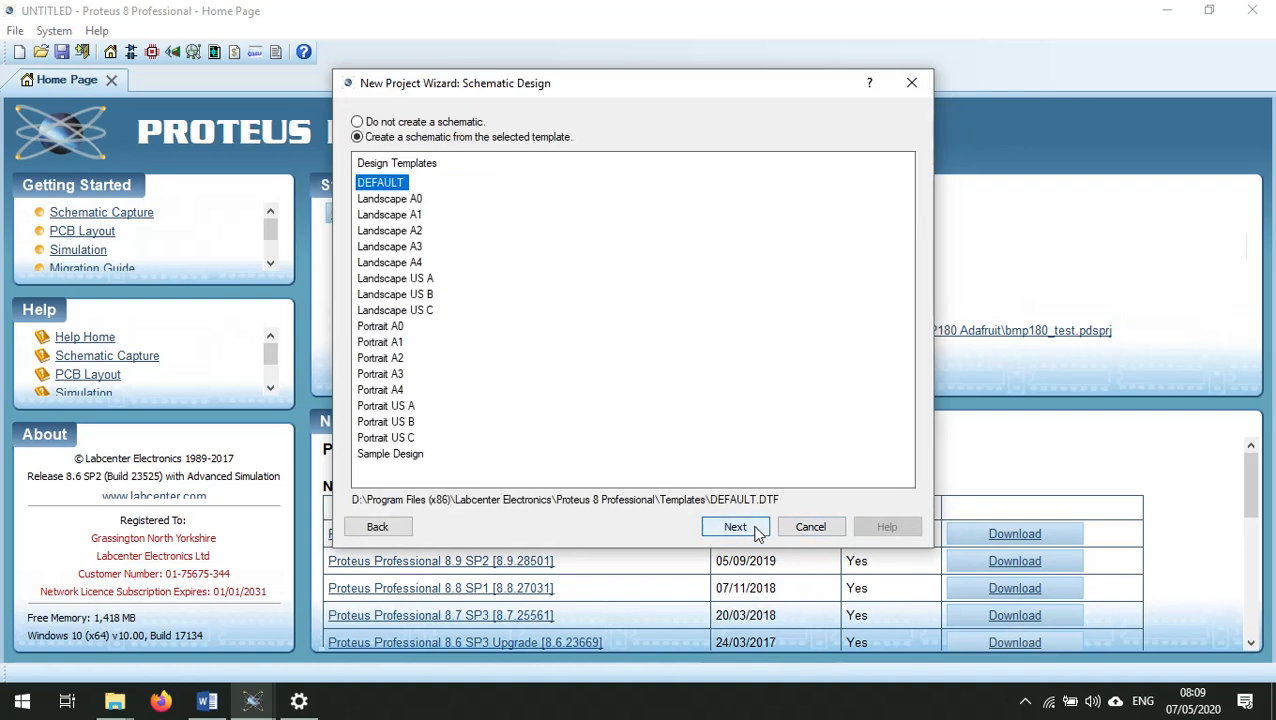
left_click(404, 231)
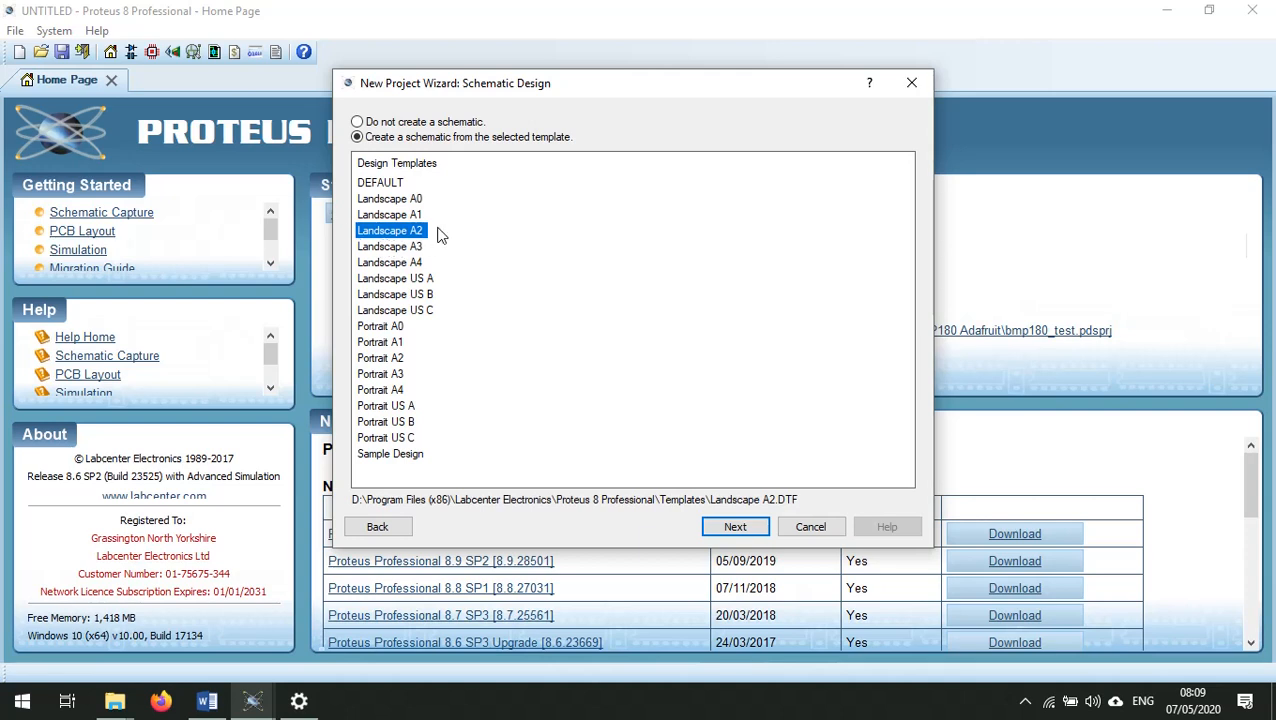
left_click(752, 530)
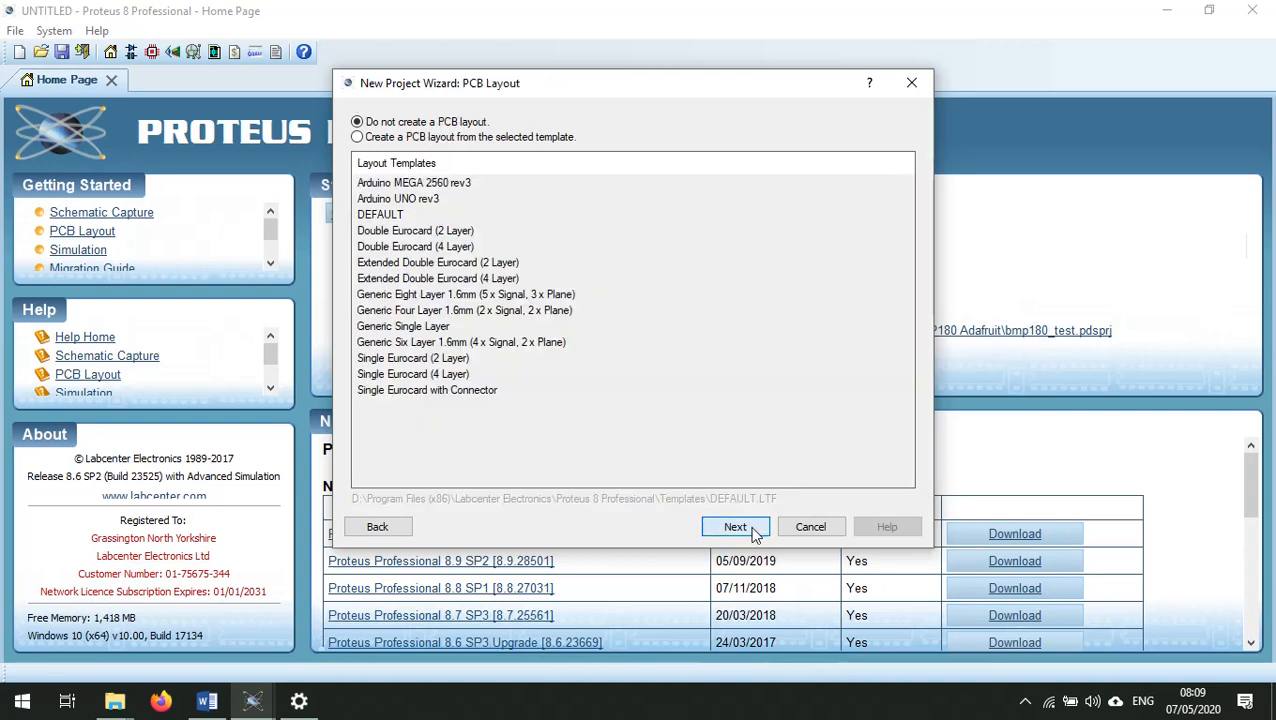
Create a PCB layout from the Arduino MEGA 2560 rev3 template, accepting the default layer stackup and drill pairs
left_click(457, 139)
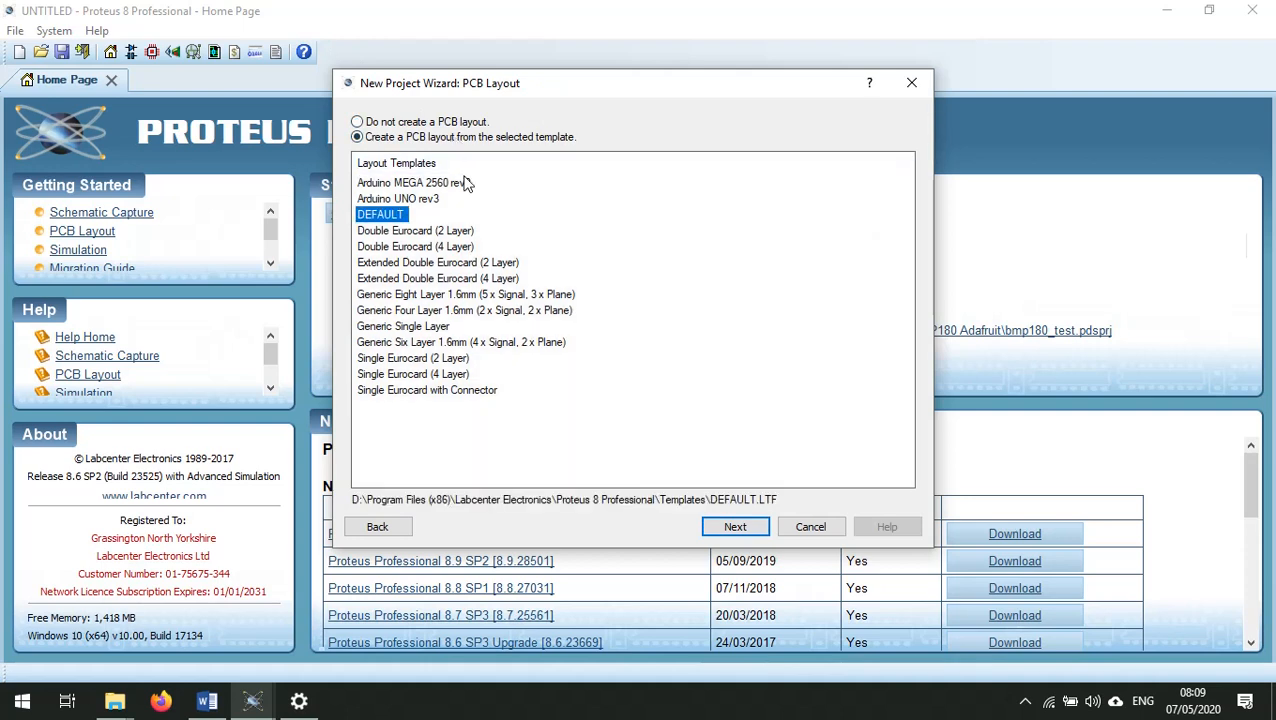
left_click(440, 183)
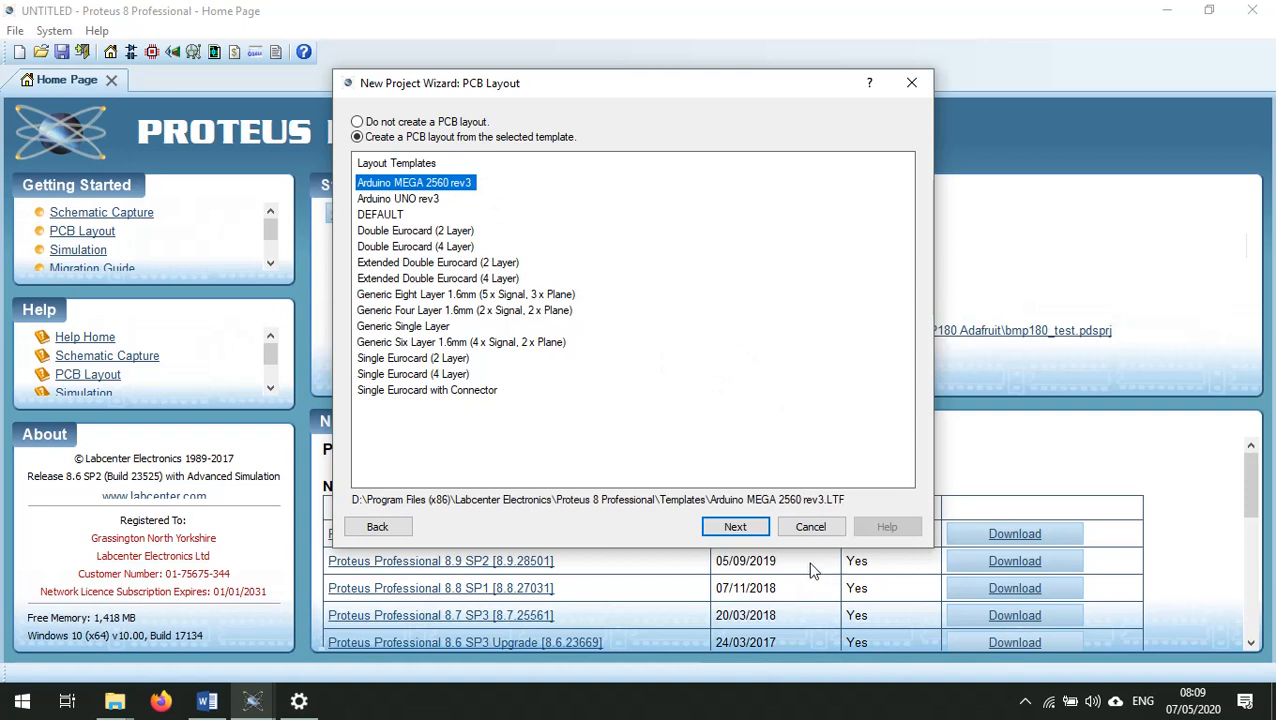
left_click(734, 527)
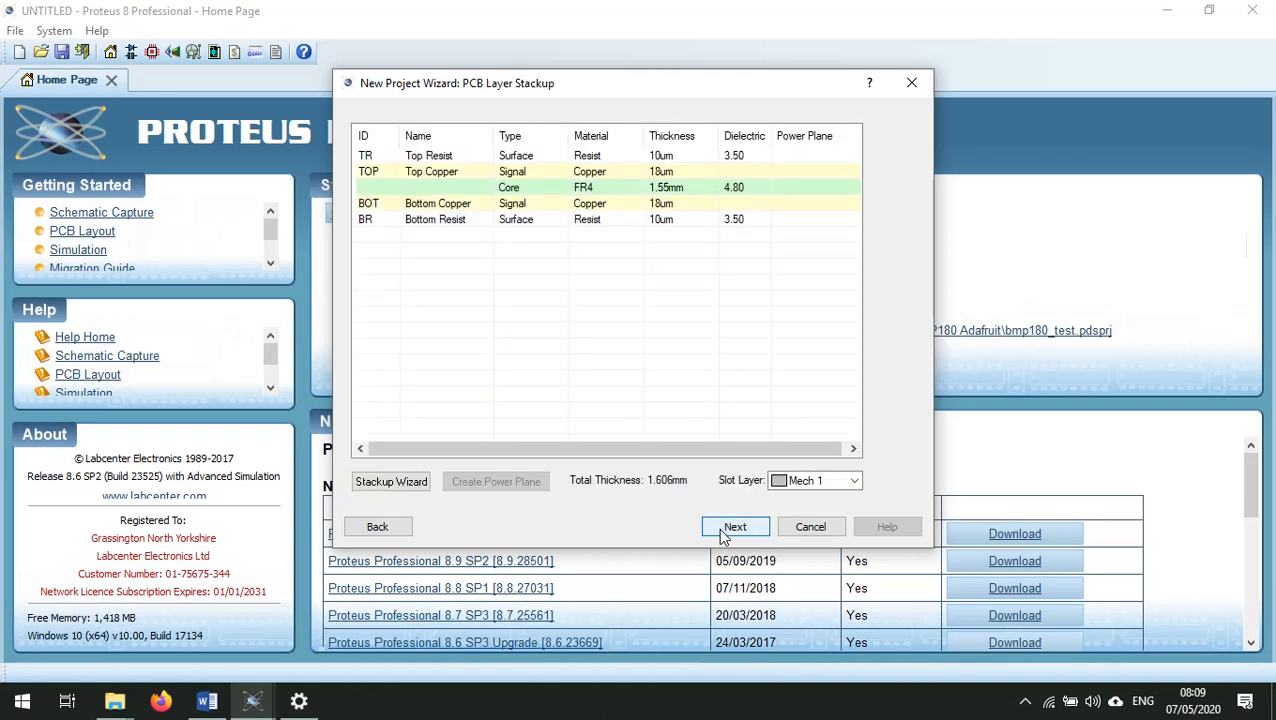
left_click(724, 537)
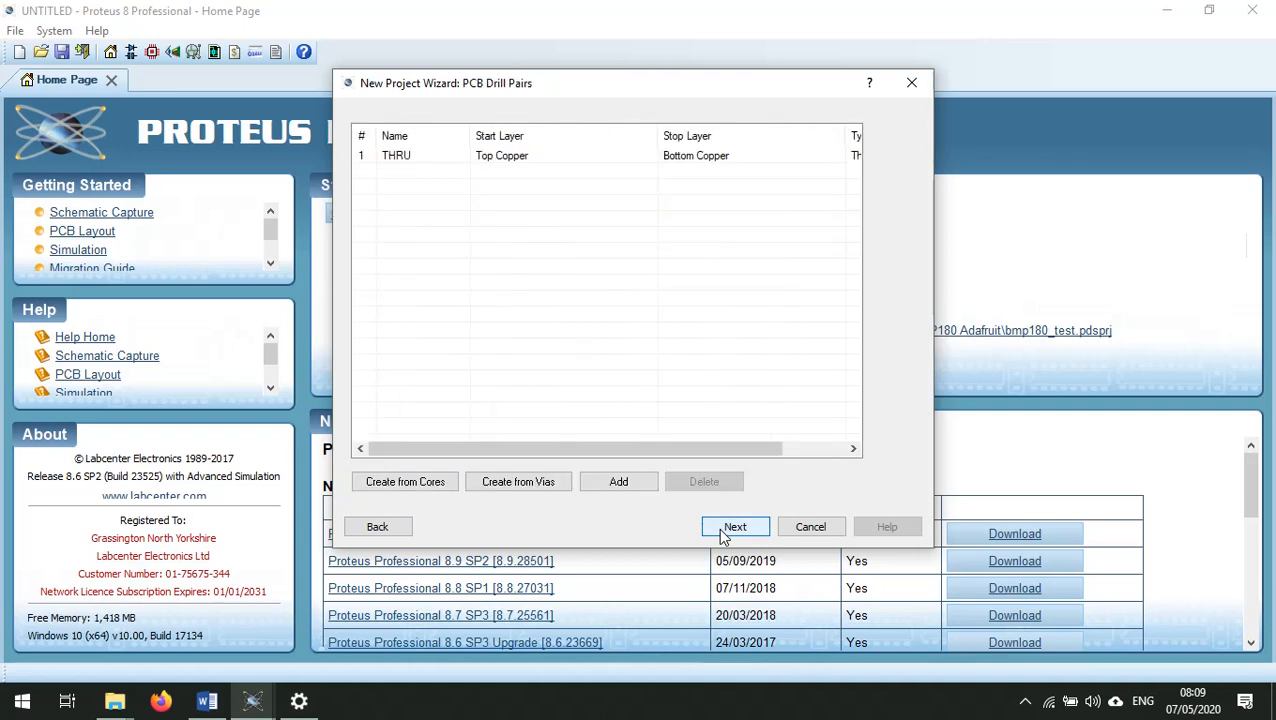
left_click(724, 537)
left_click(724, 537)
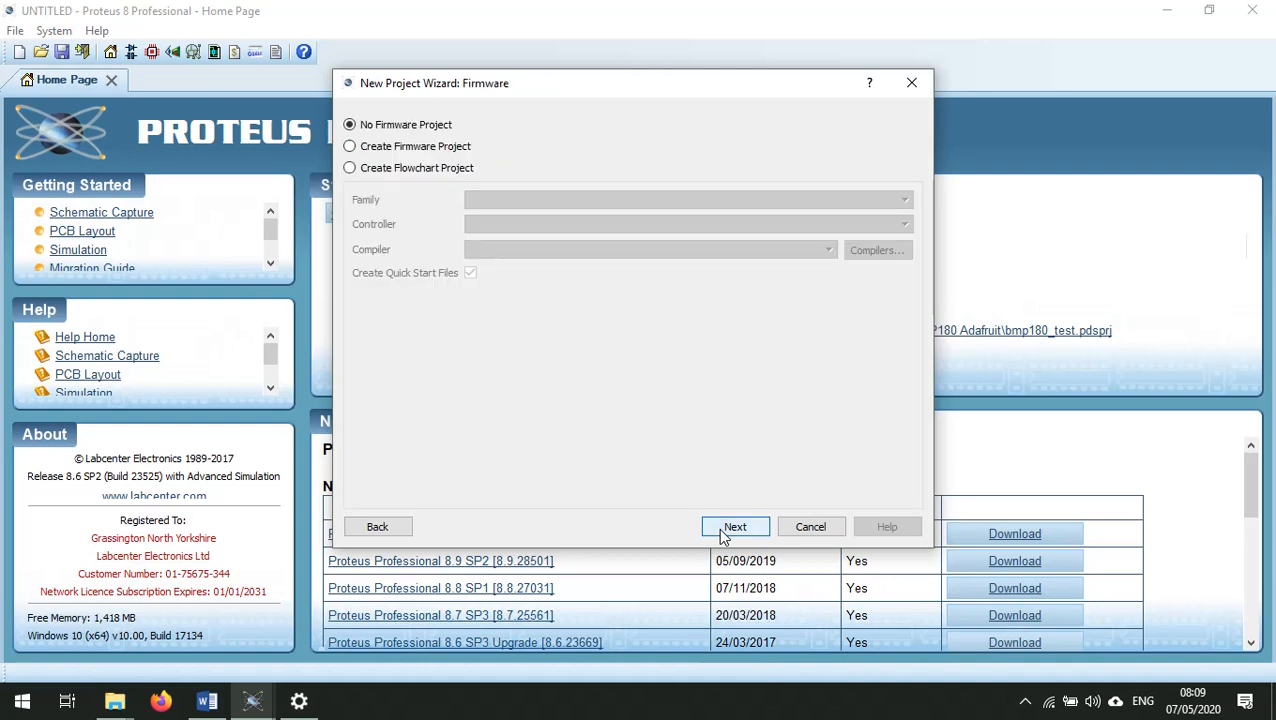
Create a firmware project for the ARDUINO family with the Arduino Mega controller and finish the project setup
left_click(424, 148)
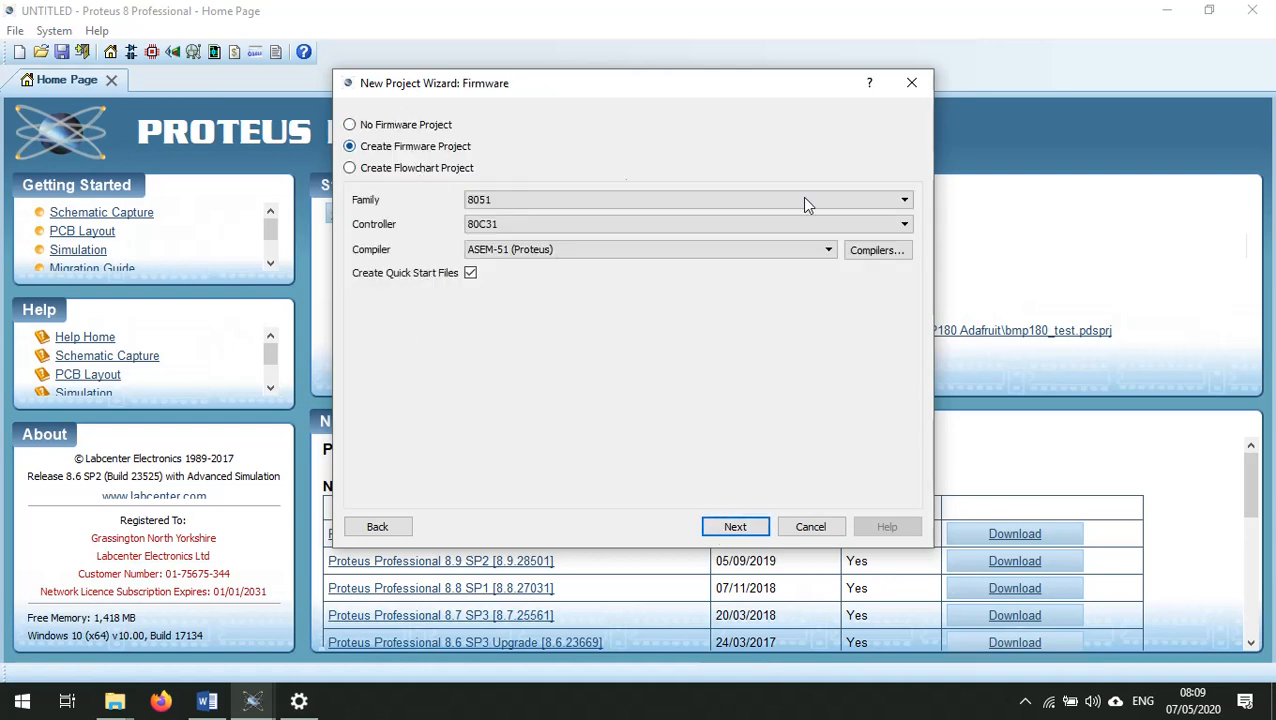
left_click(904, 203)
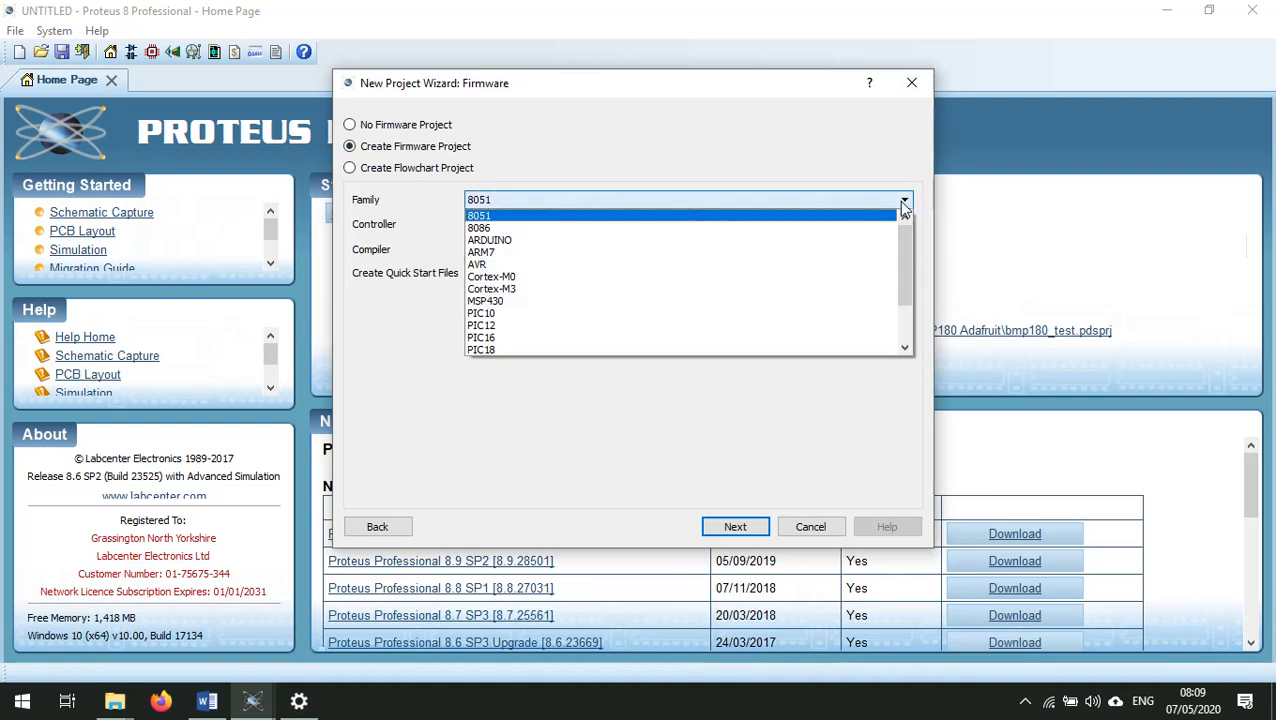
left_click(815, 241)
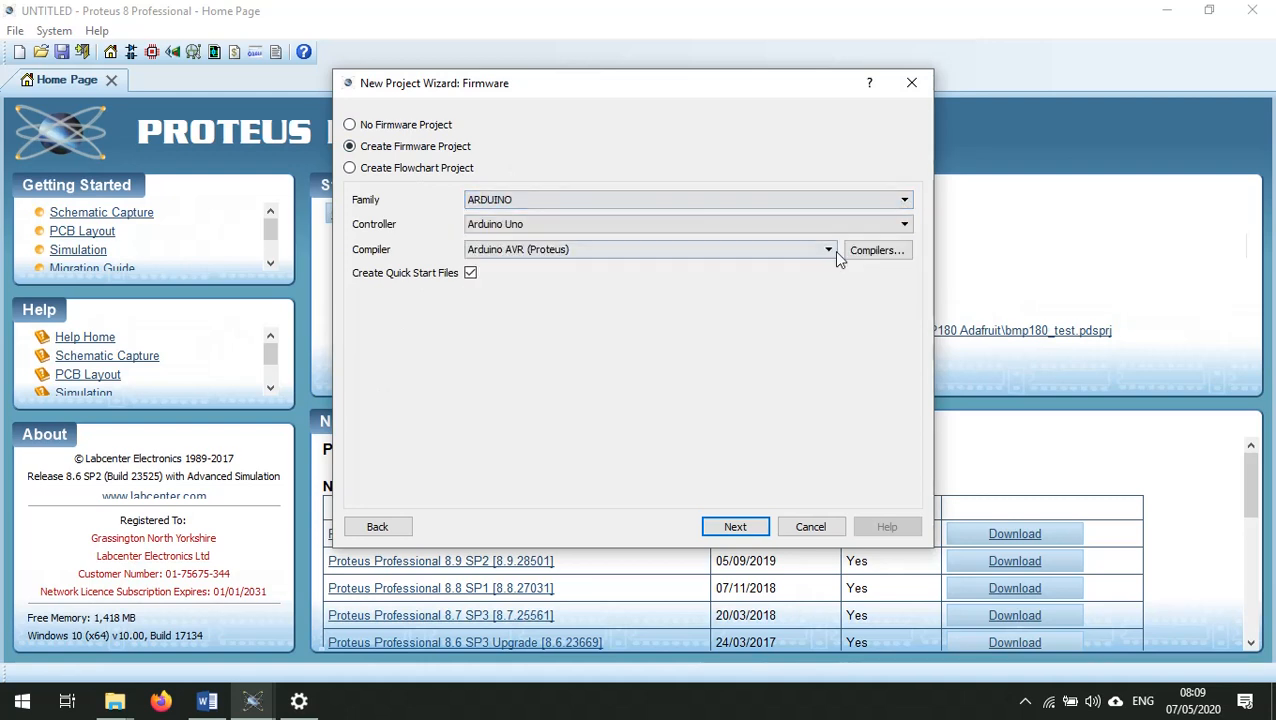
left_click(904, 227)
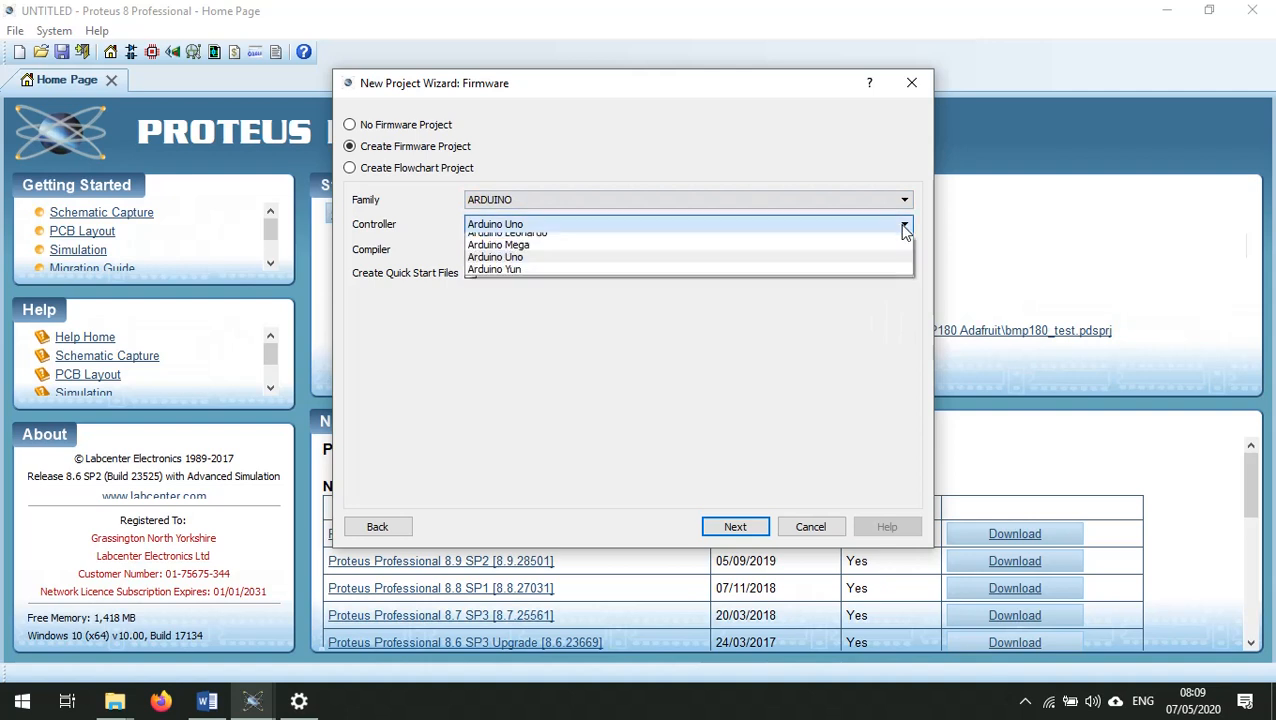
left_click(760, 249)
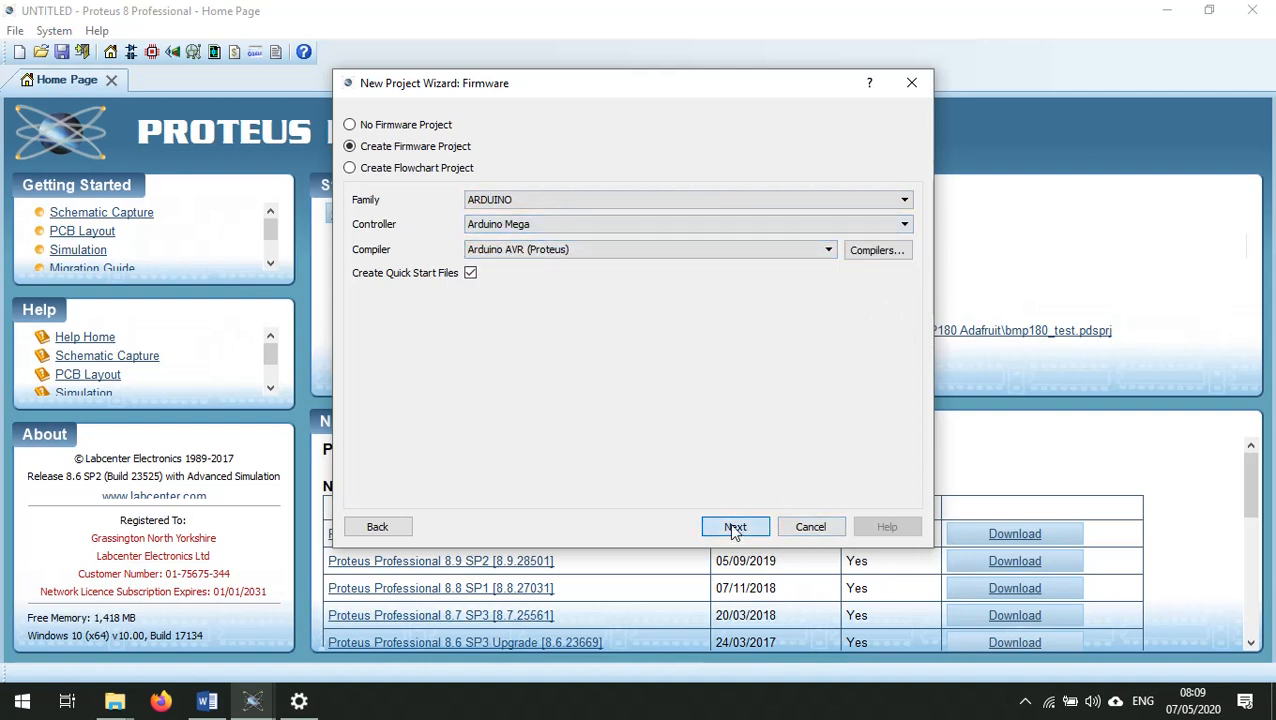
left_click(735, 527)
left_click(733, 529)
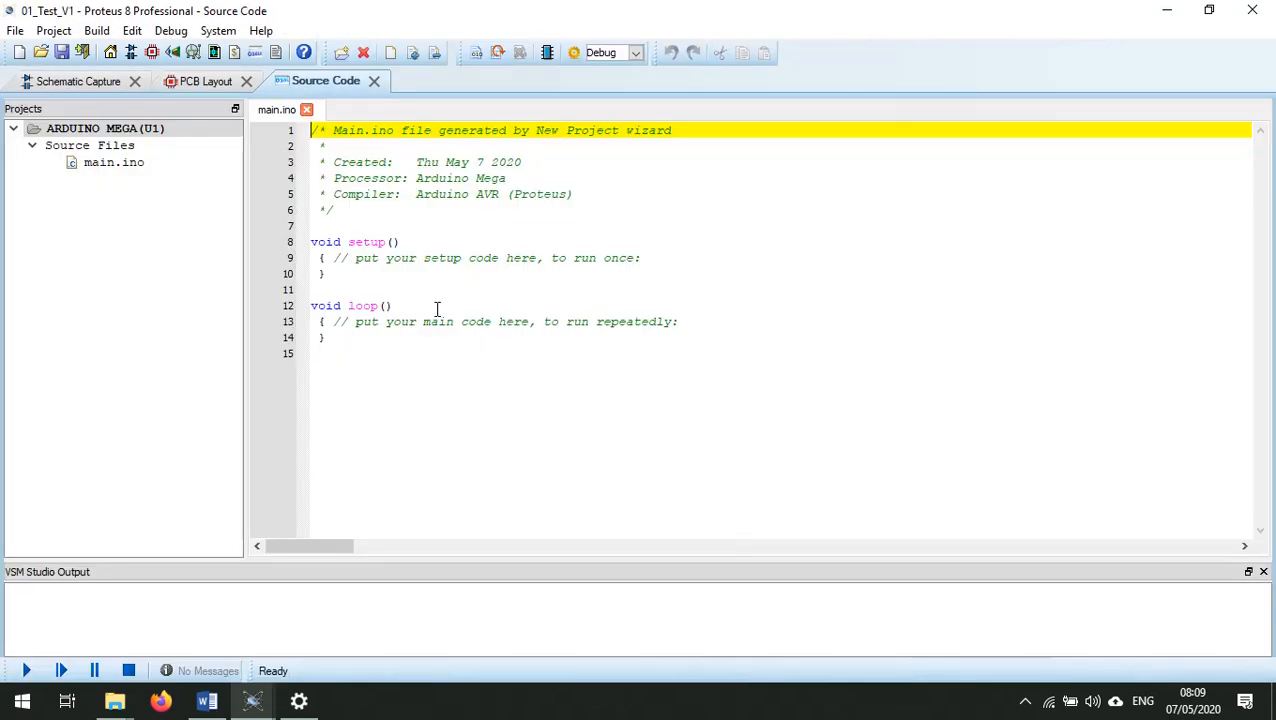
left_click(1030, 703)
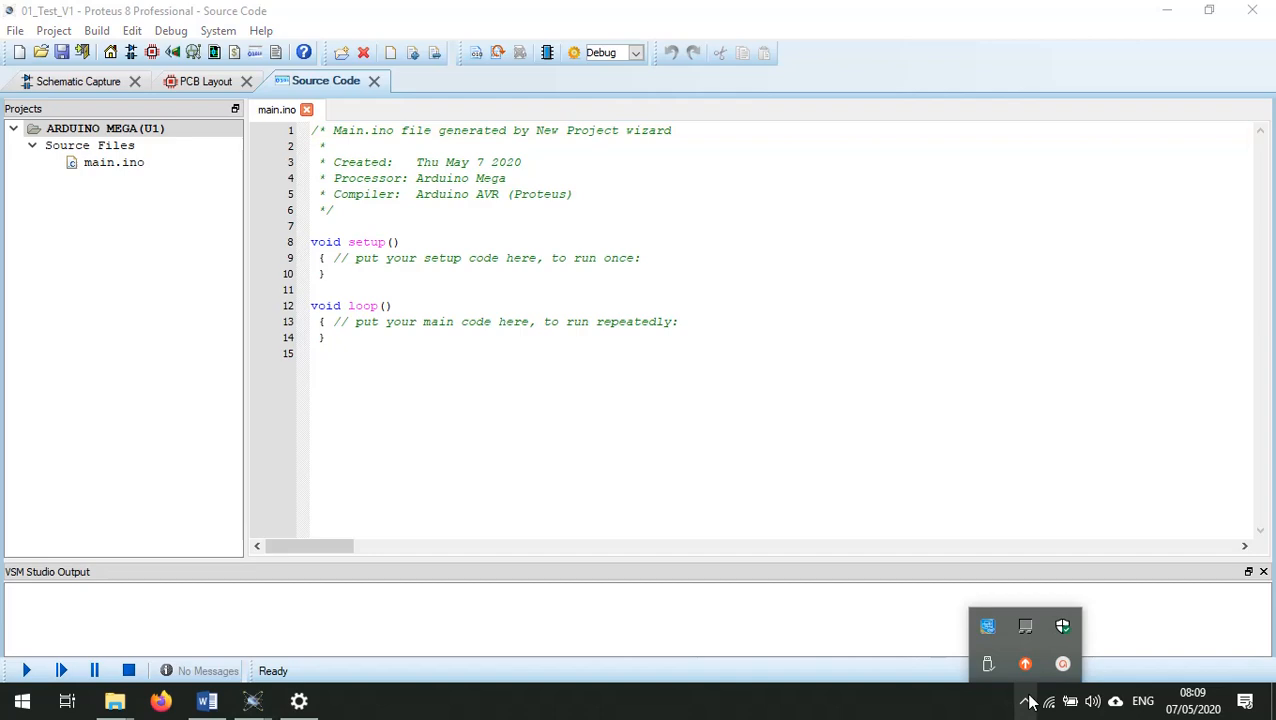
left_click(840, 706)
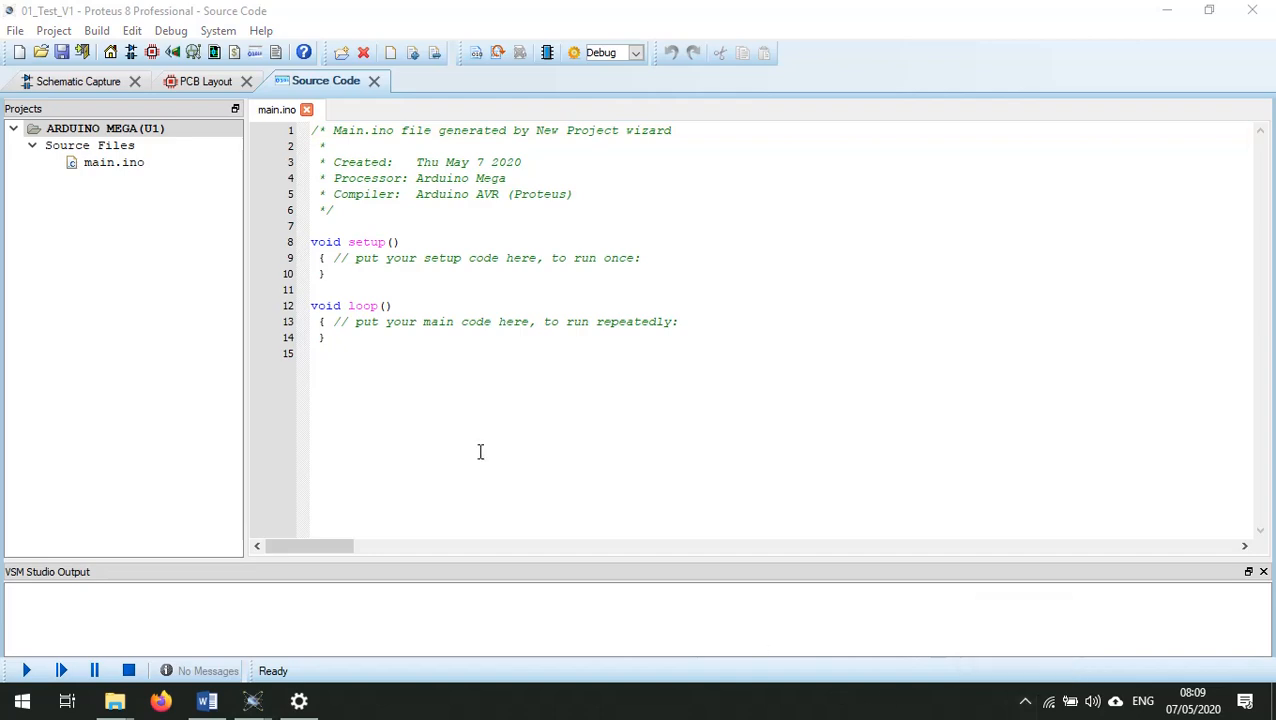
Move the entire Arduino Mega 2560 block from the corner of the schematic sheet to near its middle
left_click(87, 82)
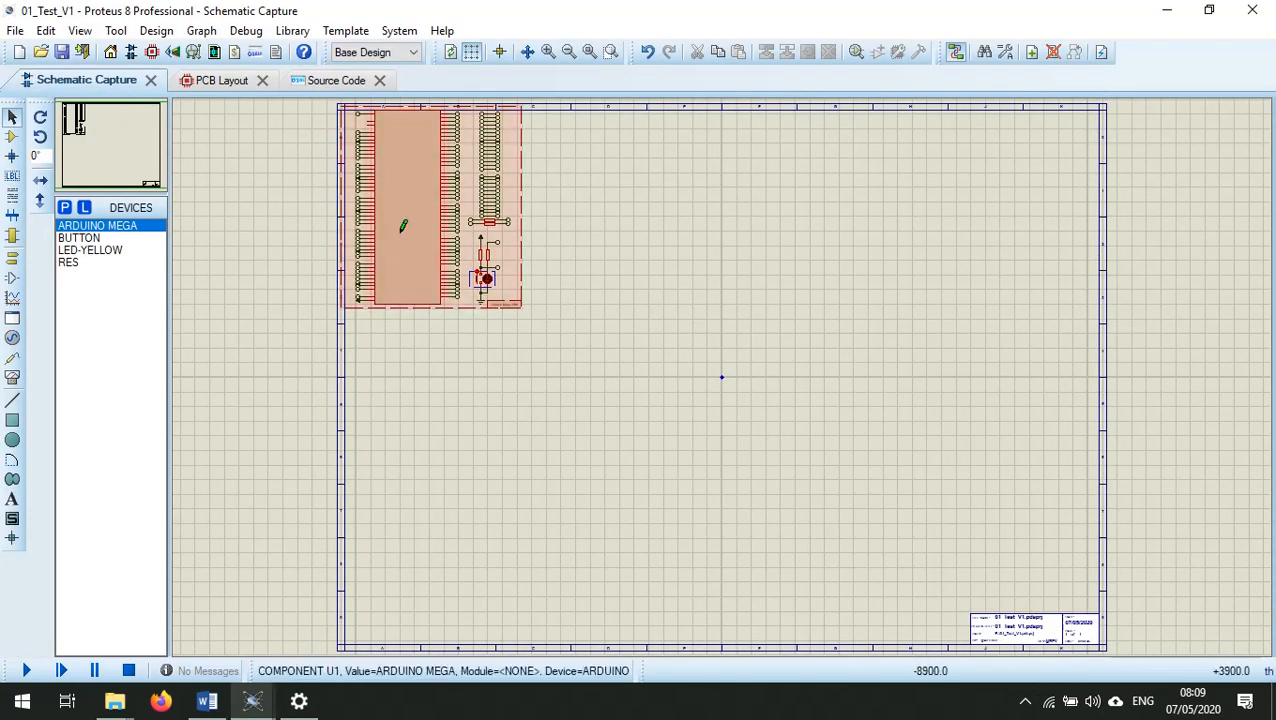
scroll(404, 222, "up", 3)
scroll(845, 428, "down", 2)
scroll(726, 390, "up", 1)
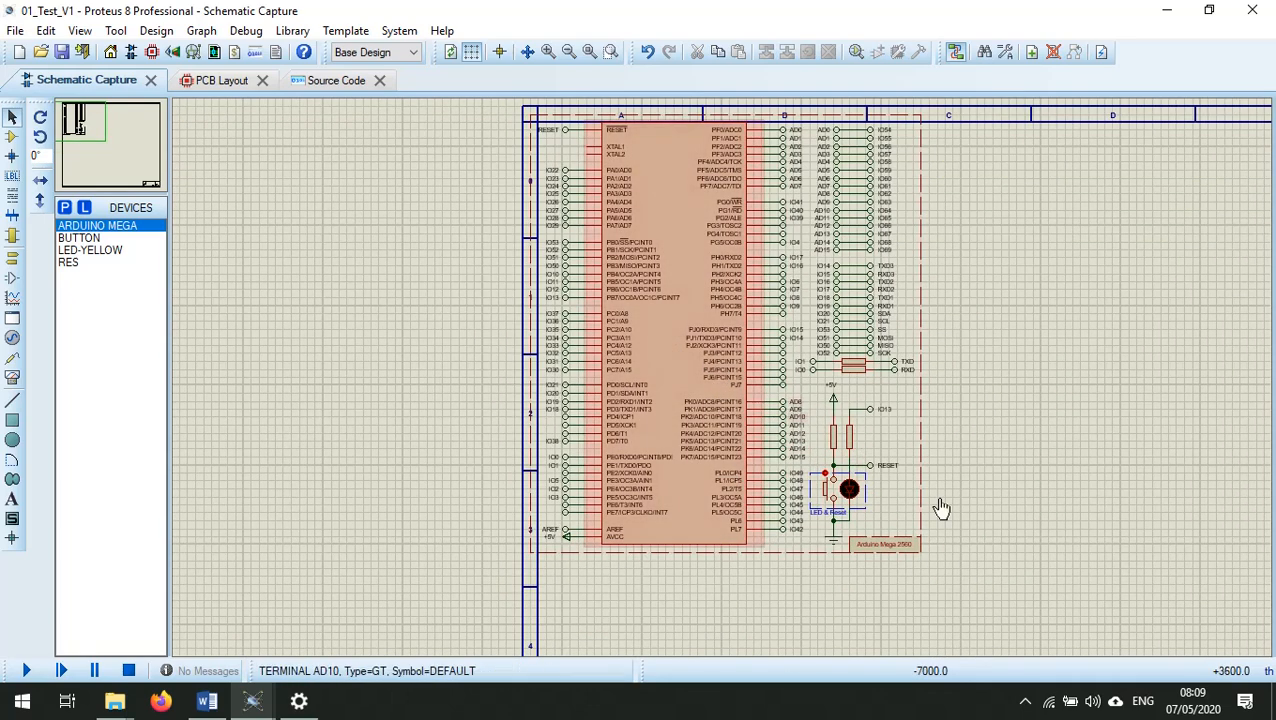
left_click_drag(960, 561, 506, 122)
left_click_drag(622, 271, 891, 417)
scroll(891, 376, "down", 2)
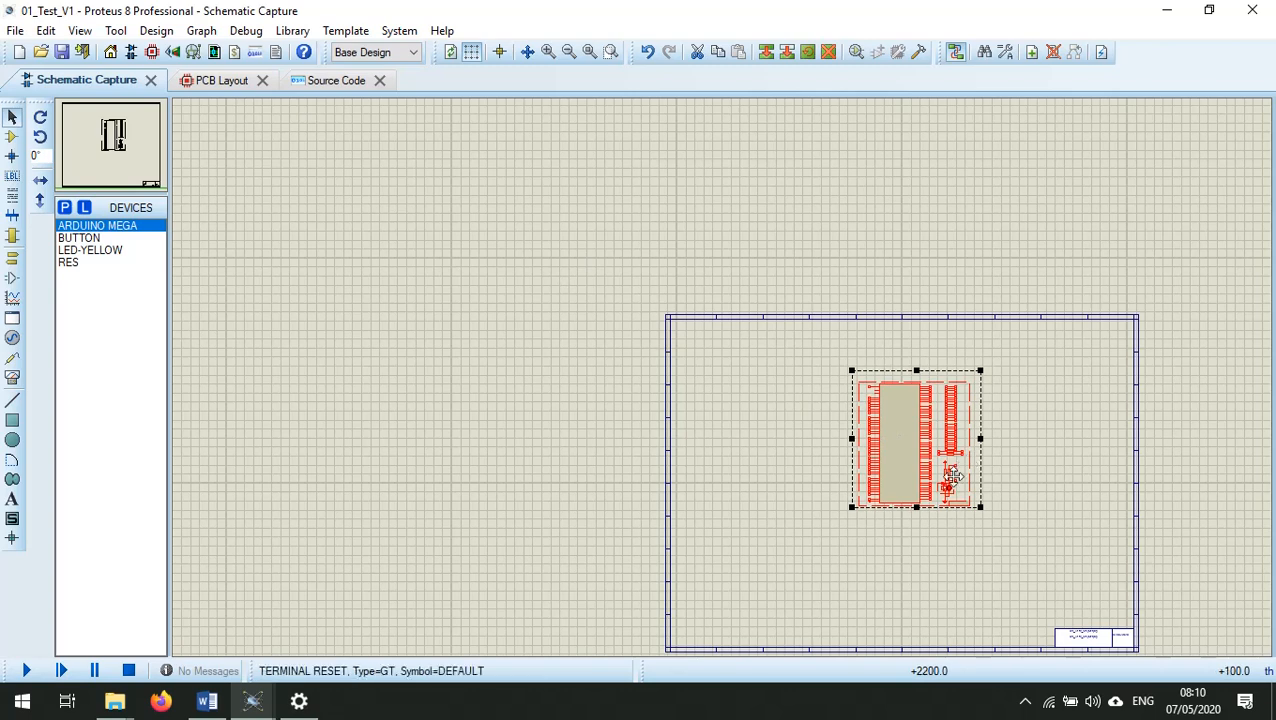
left_click(1008, 466)
scroll(994, 461, "up", 1)
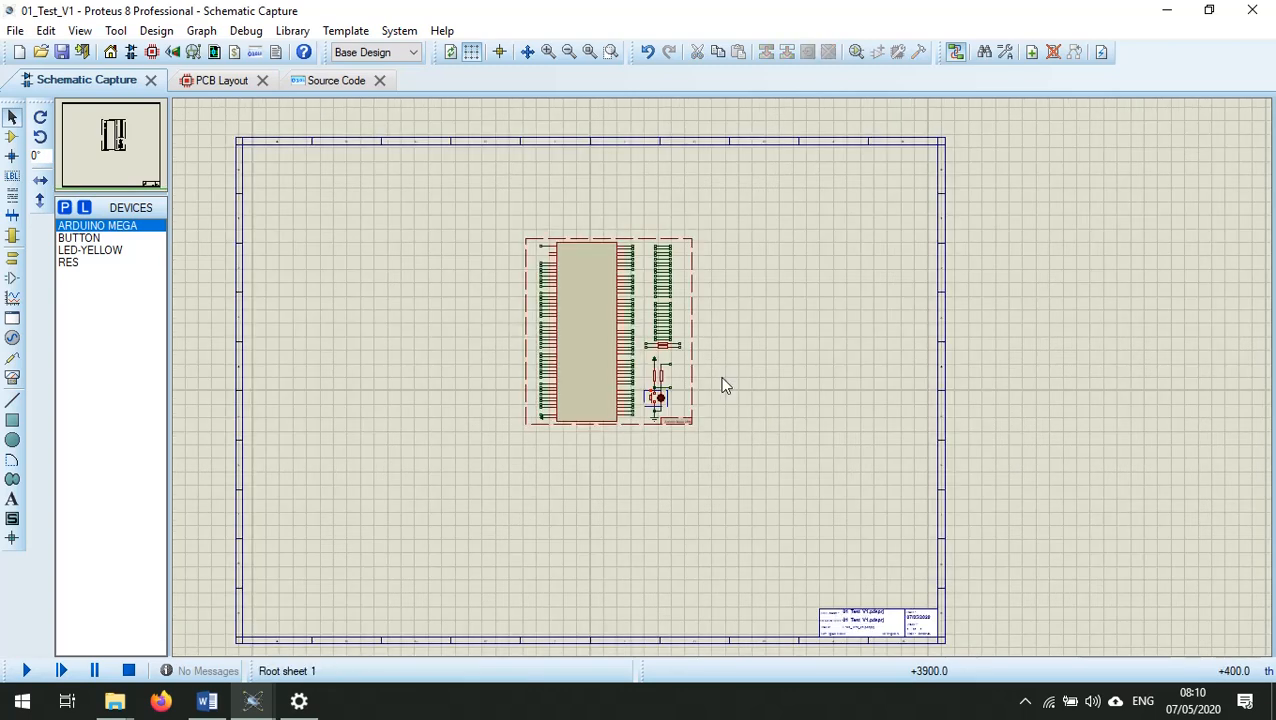
Examine the setup and loop functions in the generated main.ino source code of the 01_Test_V1 project
left_click(322, 80)
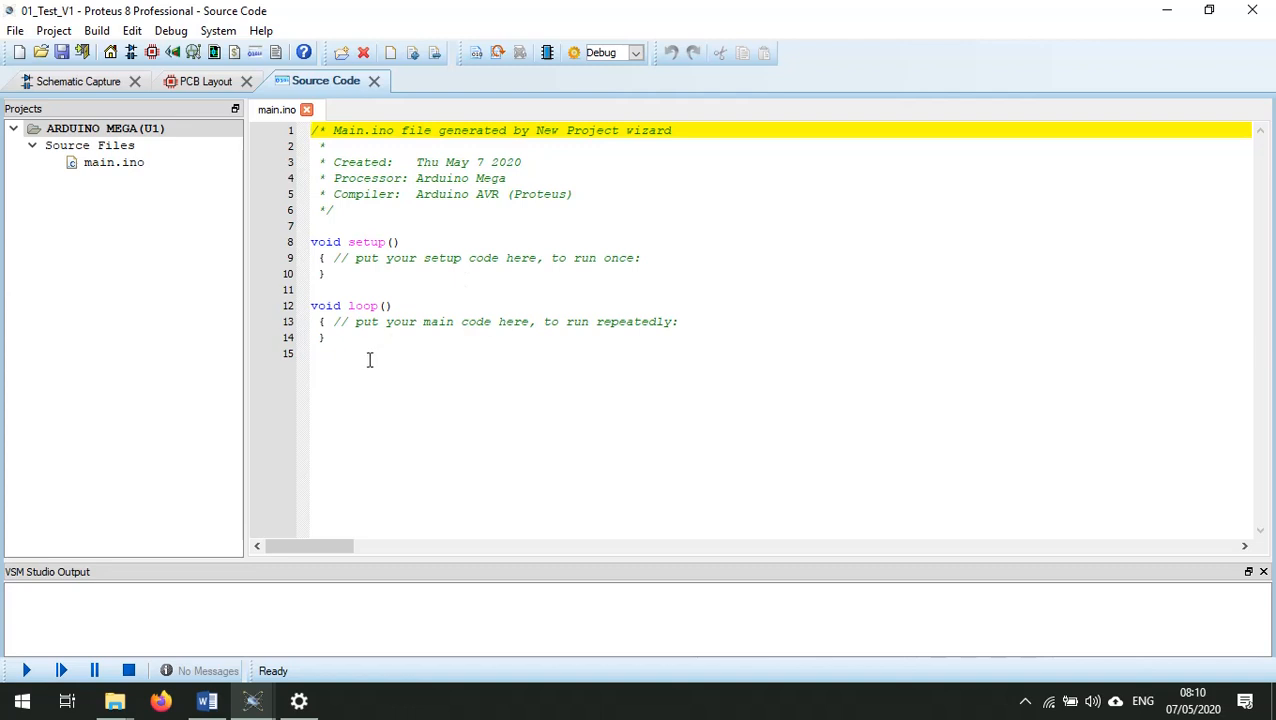
left_click(1272, 700)
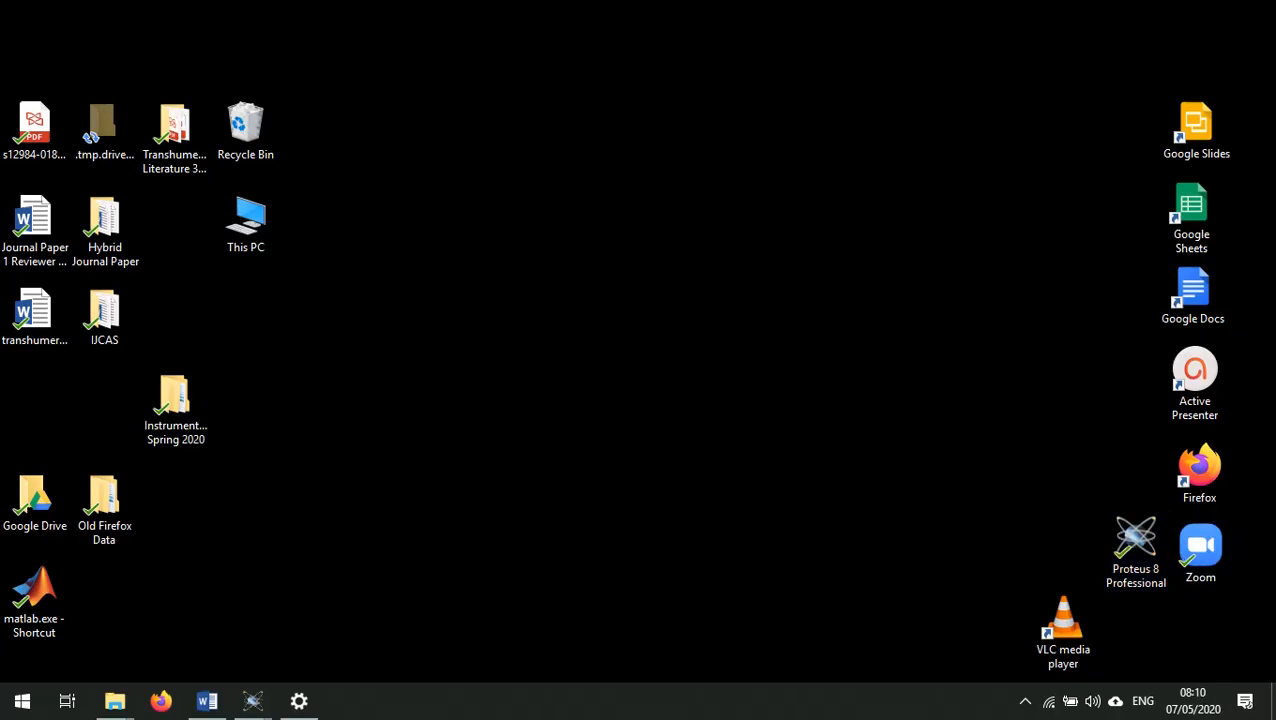
mouse_move(252, 702)
mouse_move(305, 615)
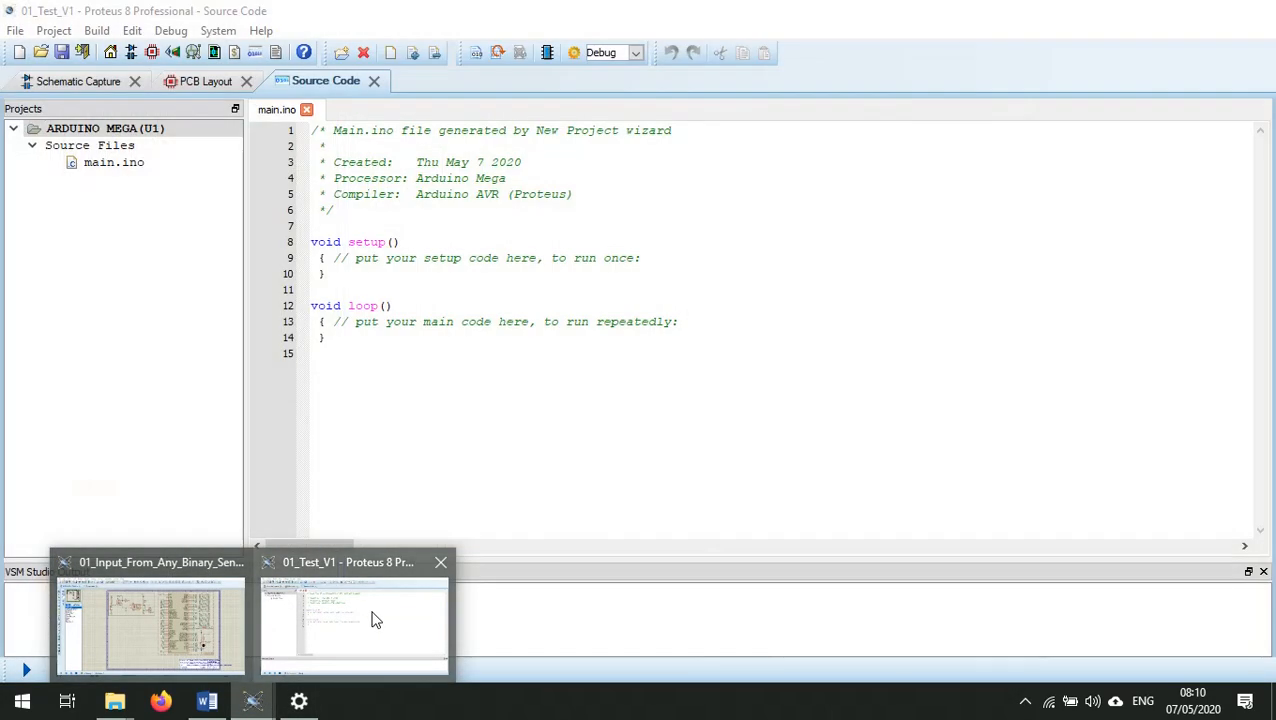
left_click(371, 617)
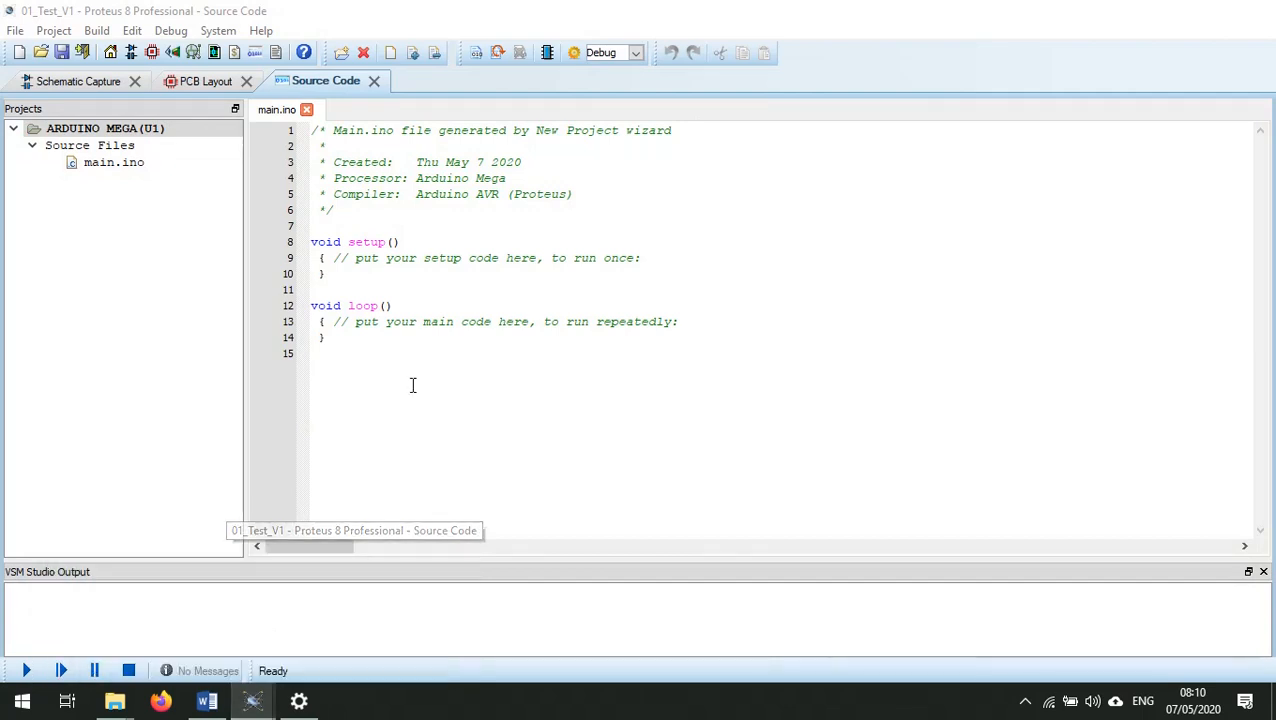
left_click_drag(334, 246, 299, 242)
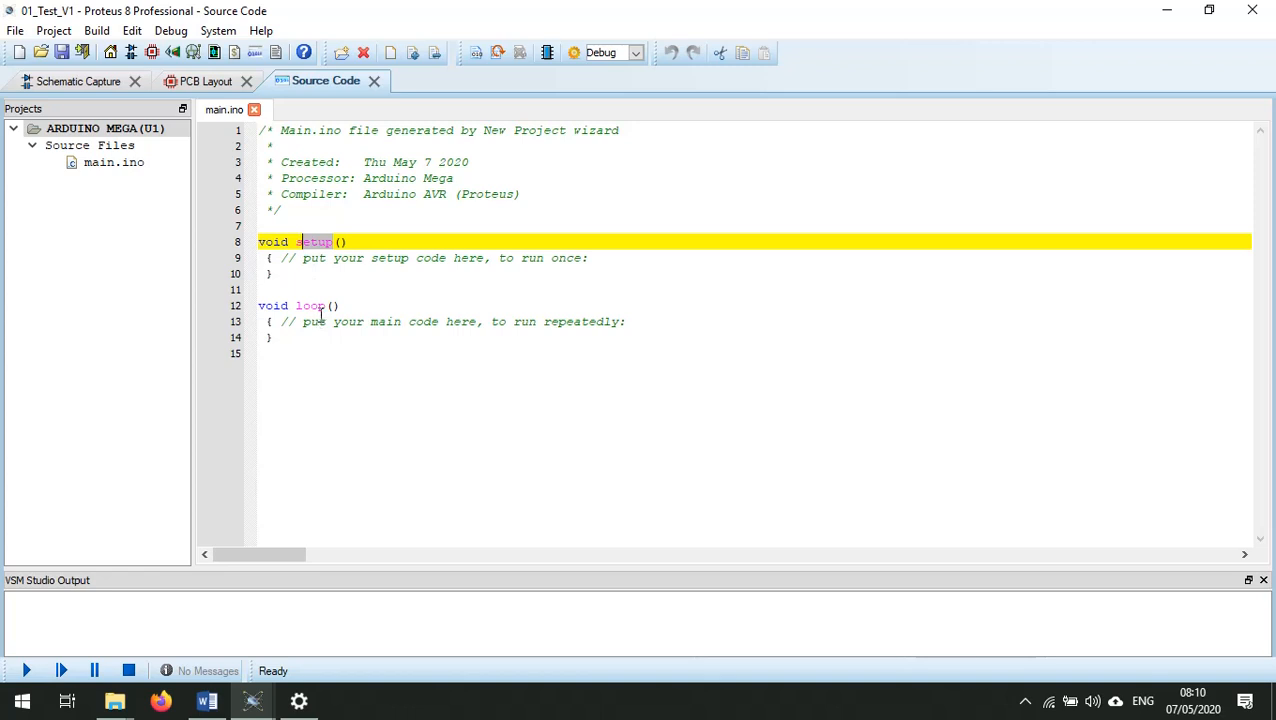
left_click_drag(325, 308, 307, 307)
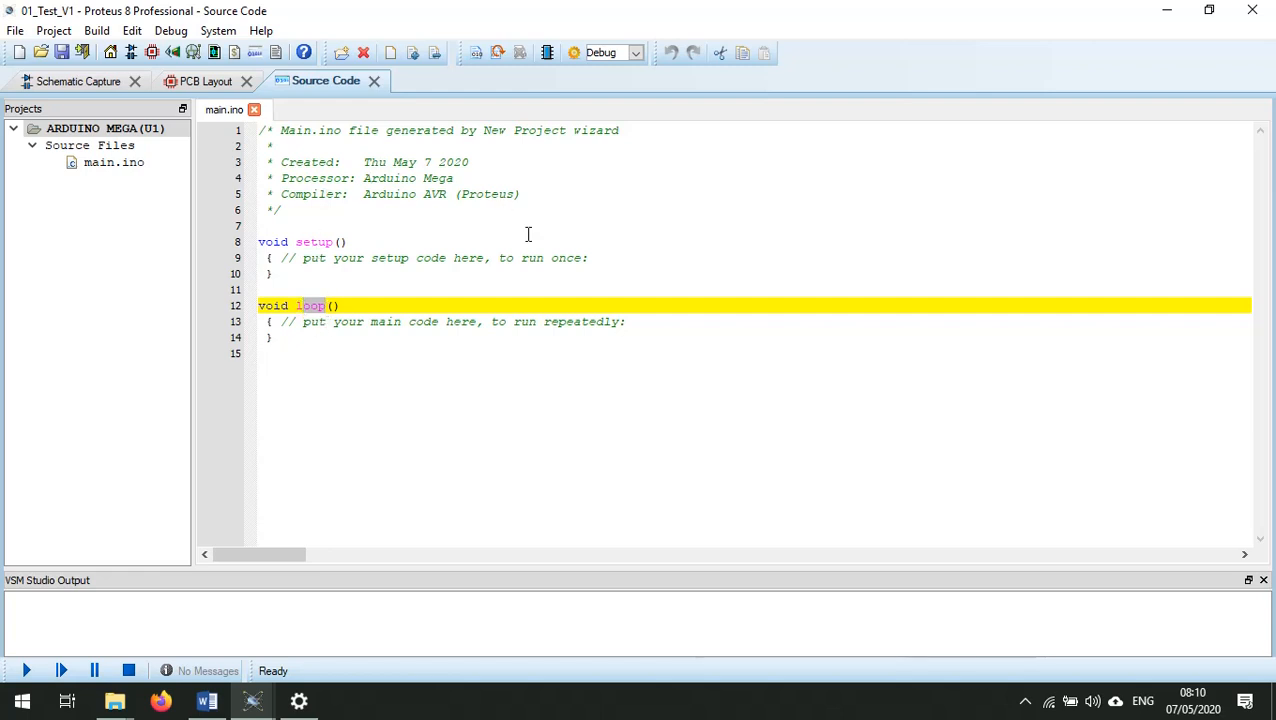
Switch to the open 01_Input_From_Any_Binary_Sensor project and examine its pushbutton and PC817 optocoupler input circuit
left_click(1167, 12)
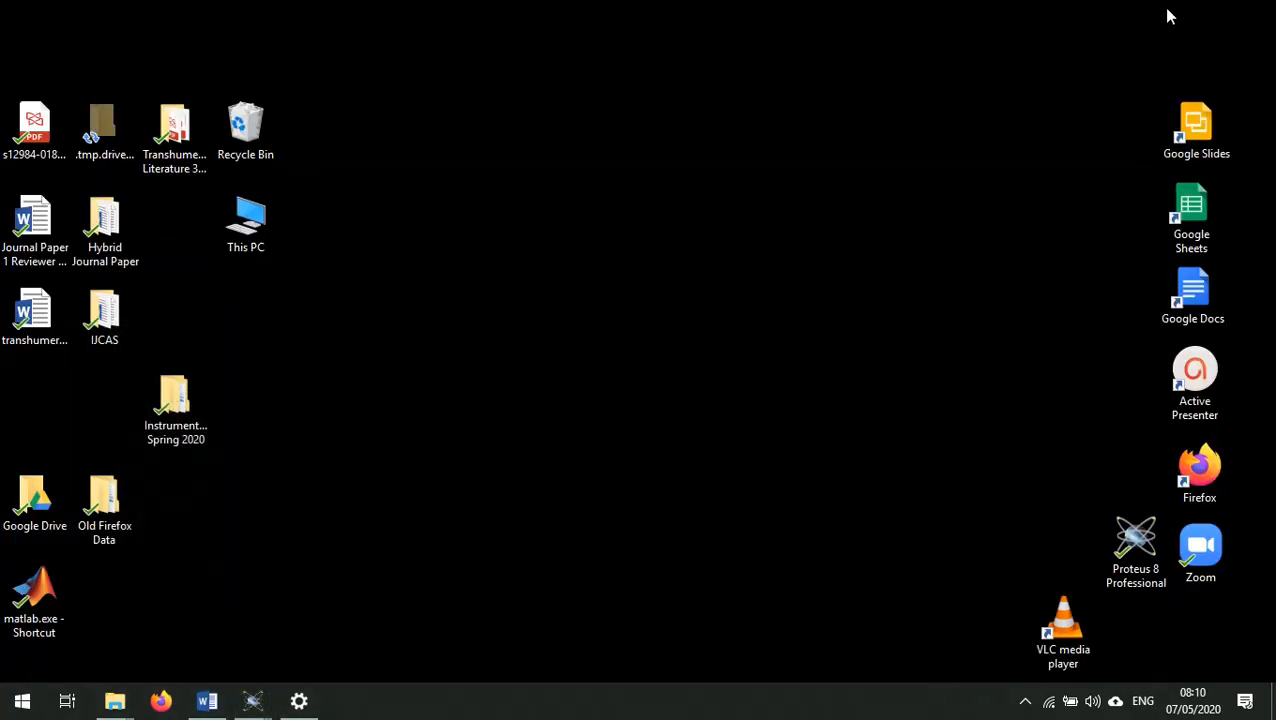
left_click(252, 704)
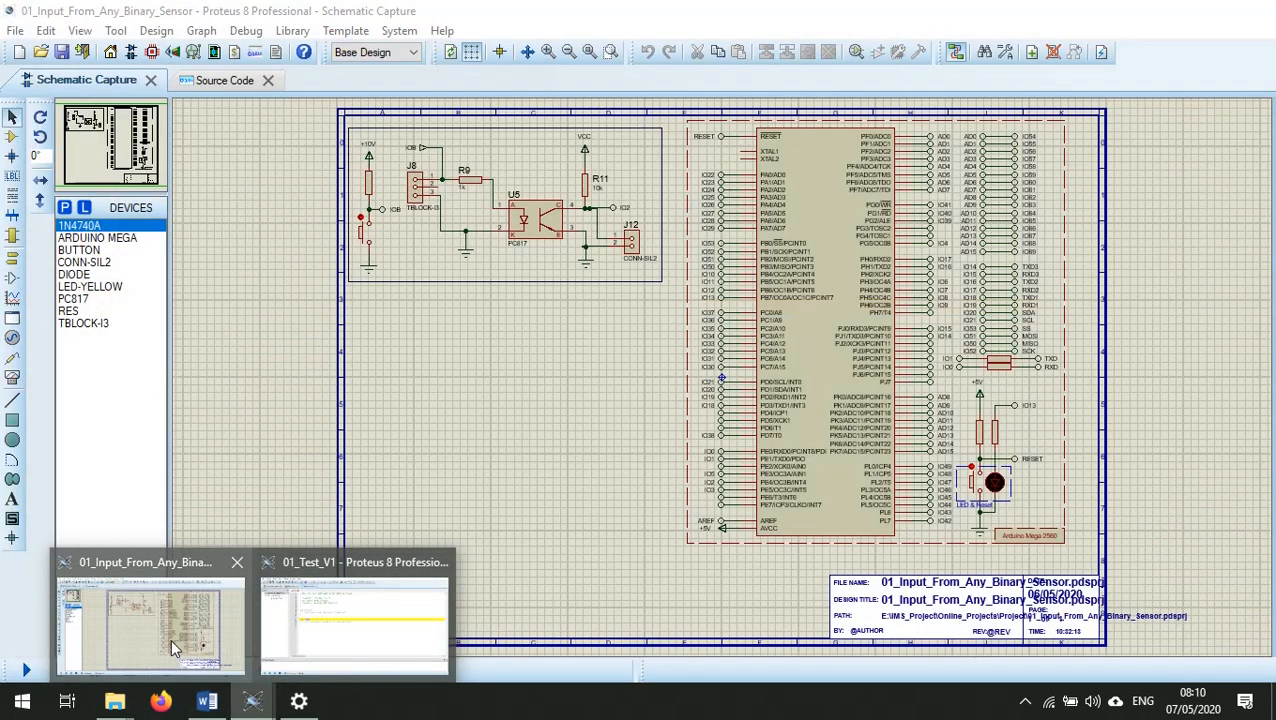
left_click(170, 638)
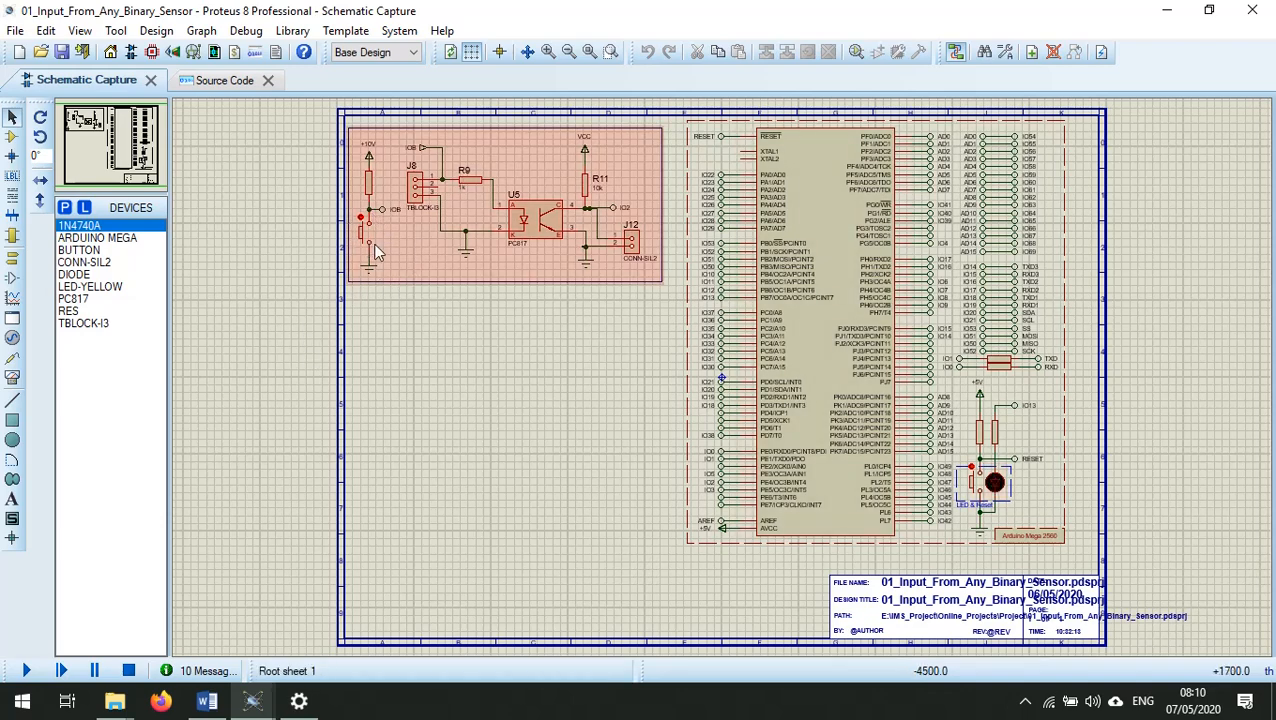
scroll(375, 250, "up", 4)
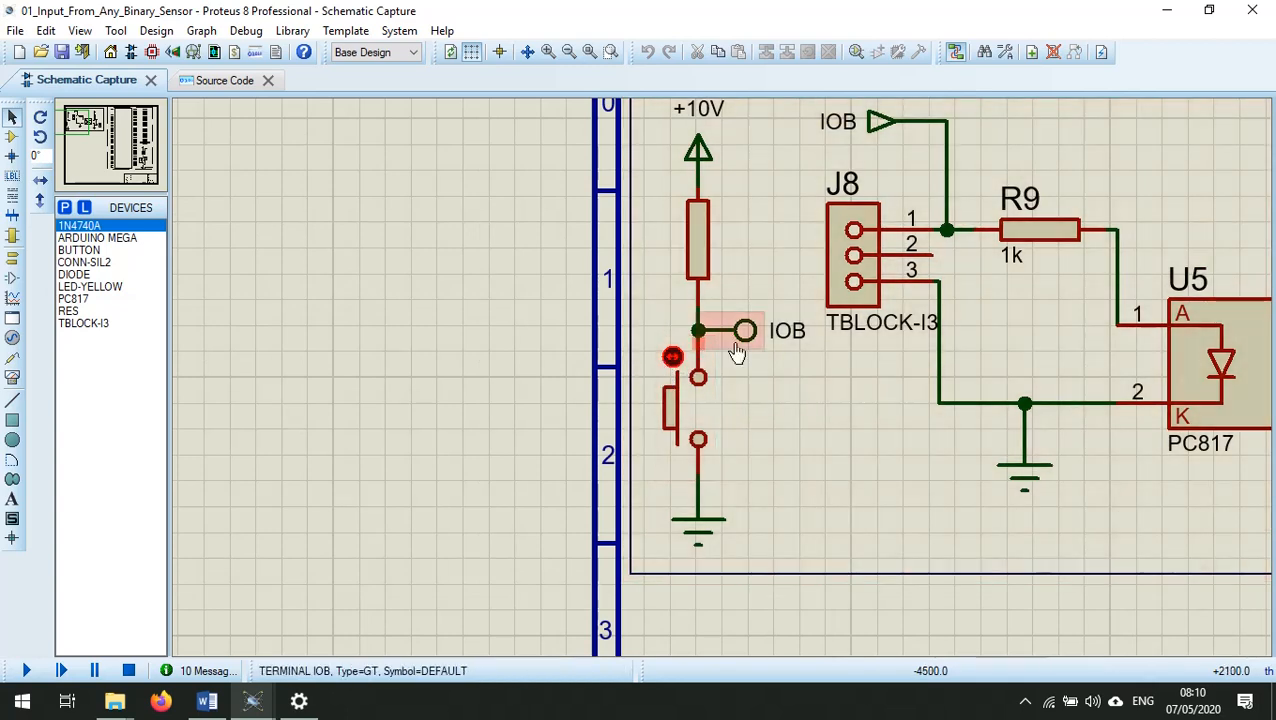
scroll(893, 441, "down", 3)
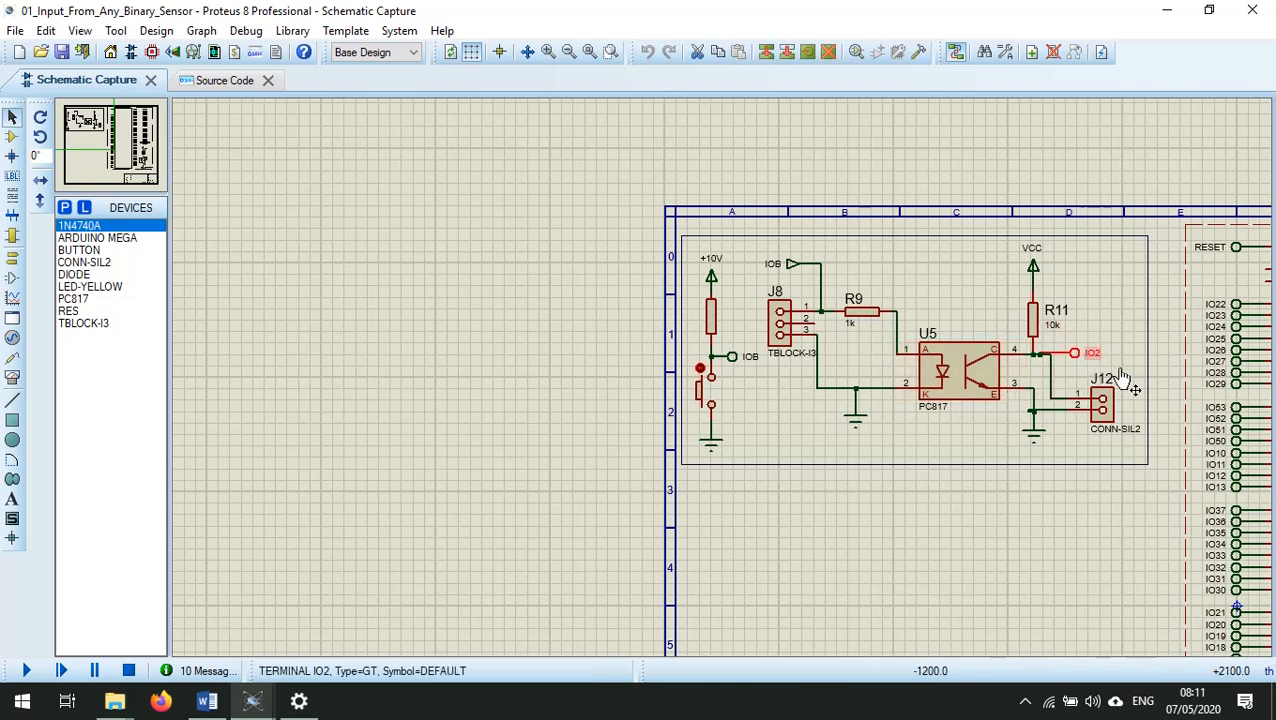
Highlight the IO2 terminal's net on the schematic to trace its connection to the Arduino Mega
right_click(1088, 360)
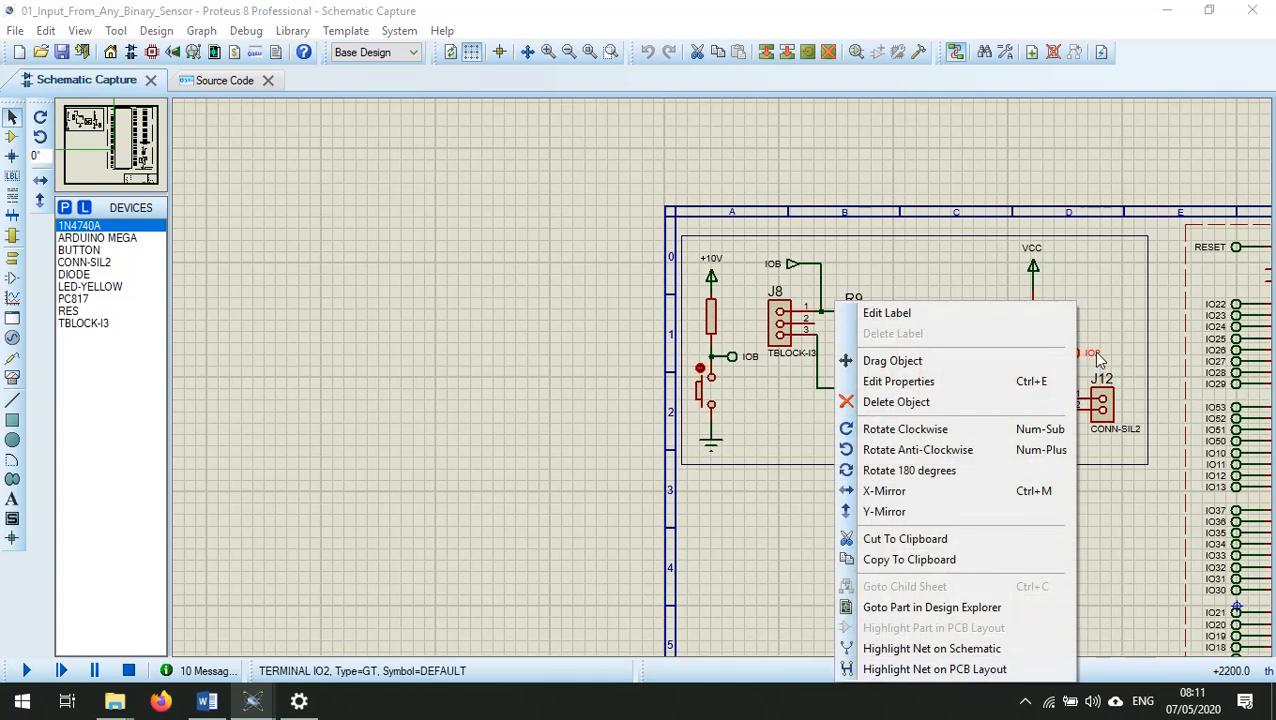
left_click(970, 648)
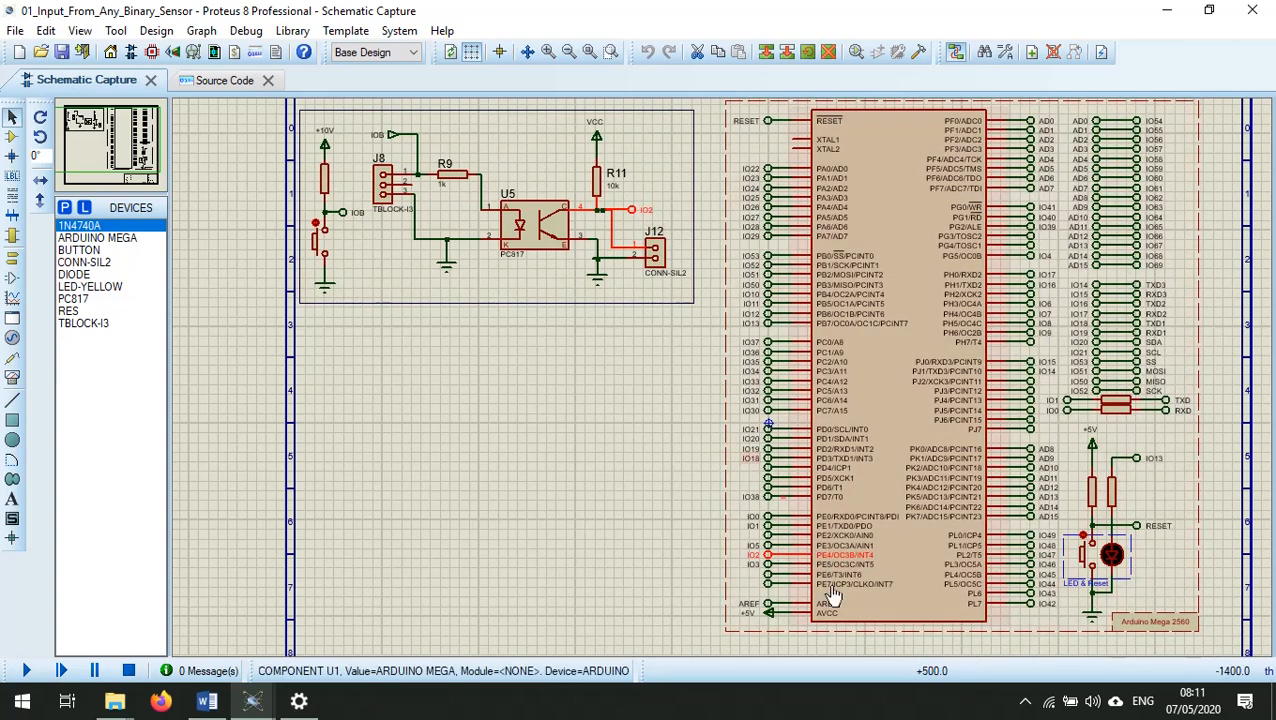
scroll(766, 558, "up", 2)
scroll(724, 388, "down", 3)
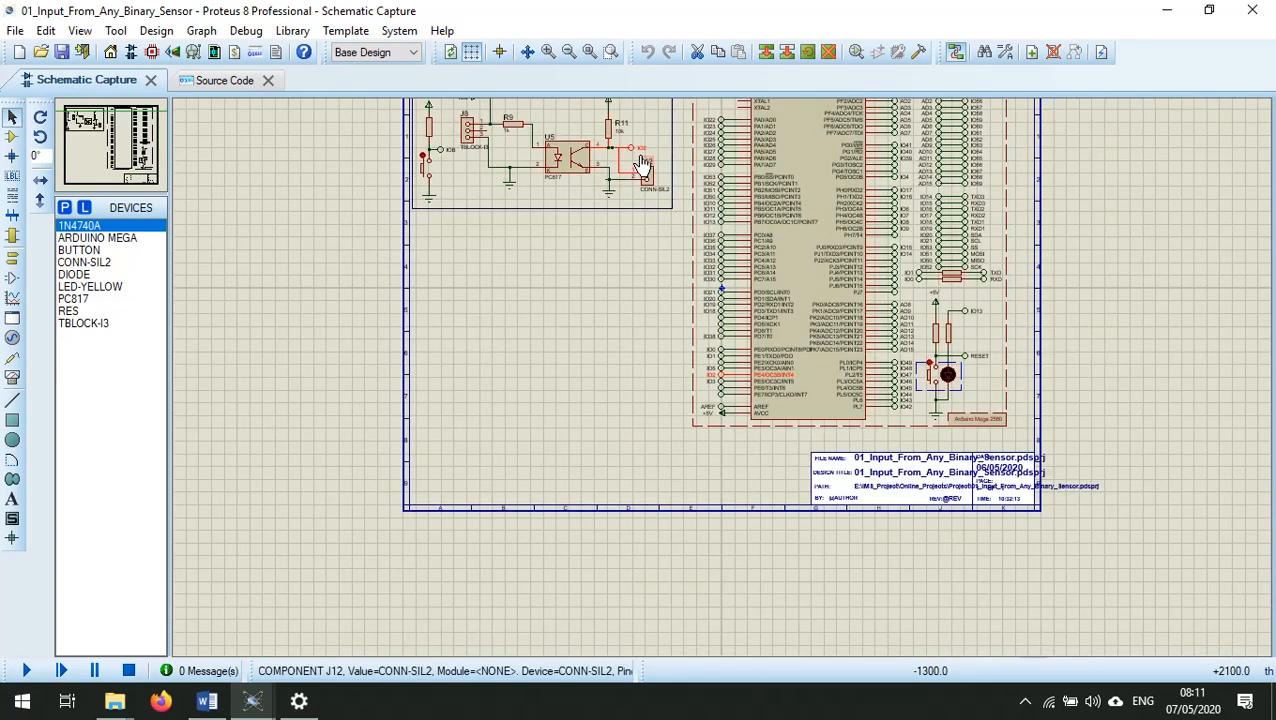
left_click(1025, 701)
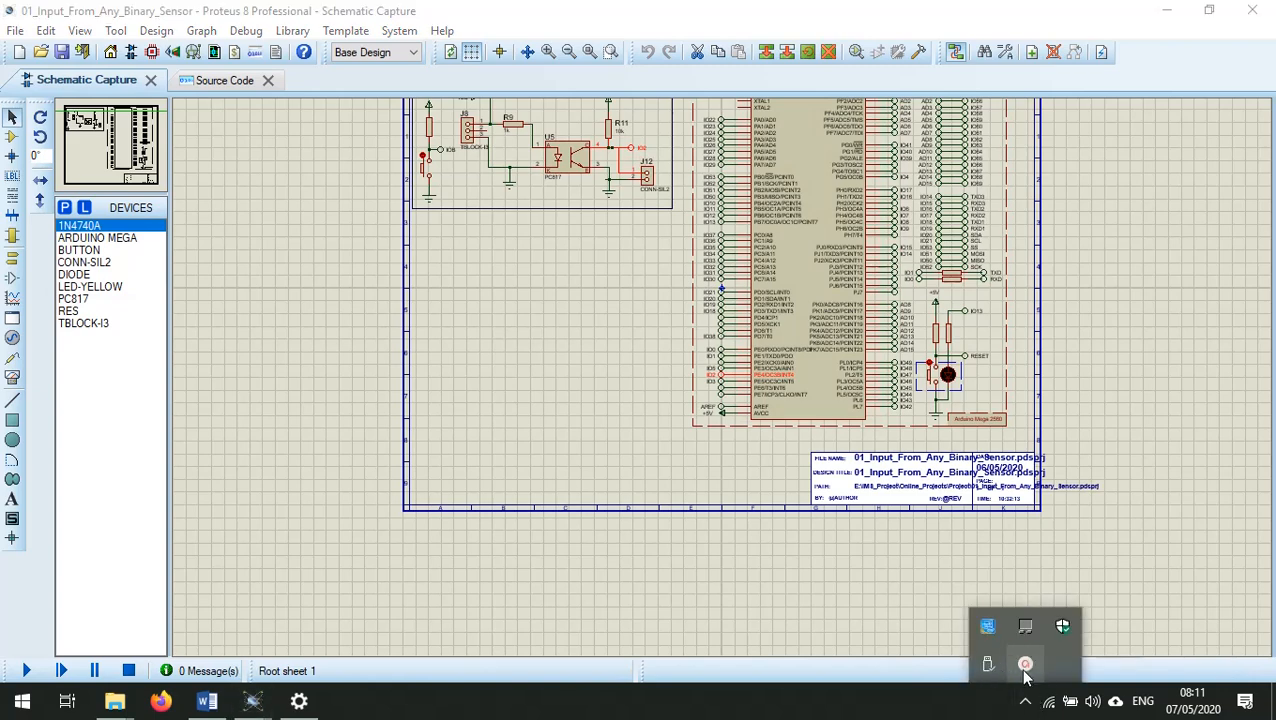
left_click(1025, 664)
left_click_drag(994, 538, 1246, 640)
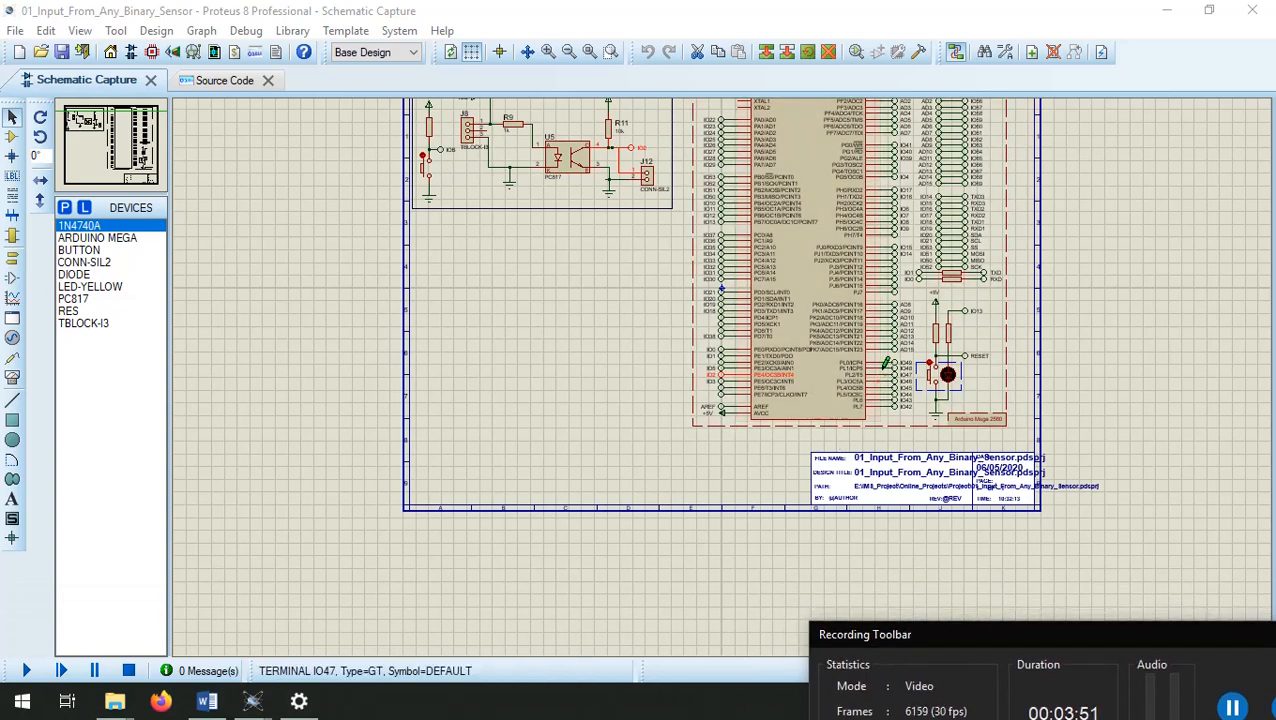
Highlight the net of the LED's IO13 terminal on the schematic to trace its Arduino Mega pin
scroll(930, 372, "up", 3)
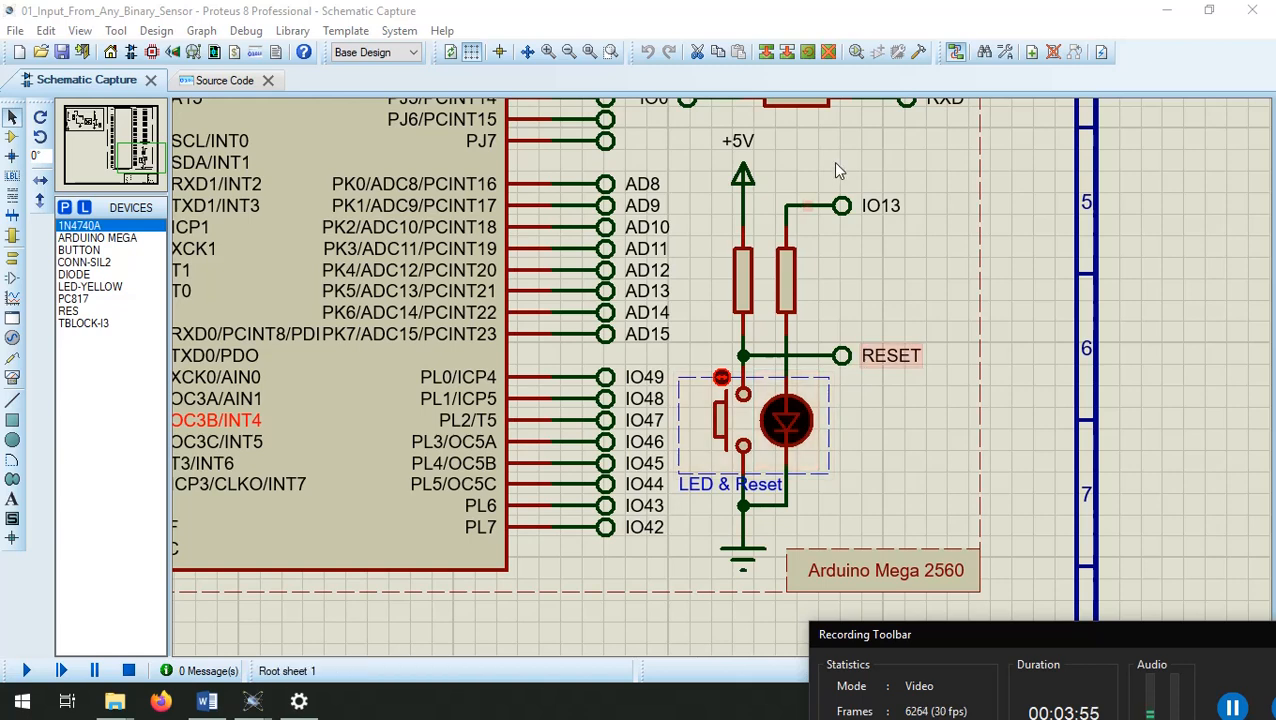
right_click(862, 202)
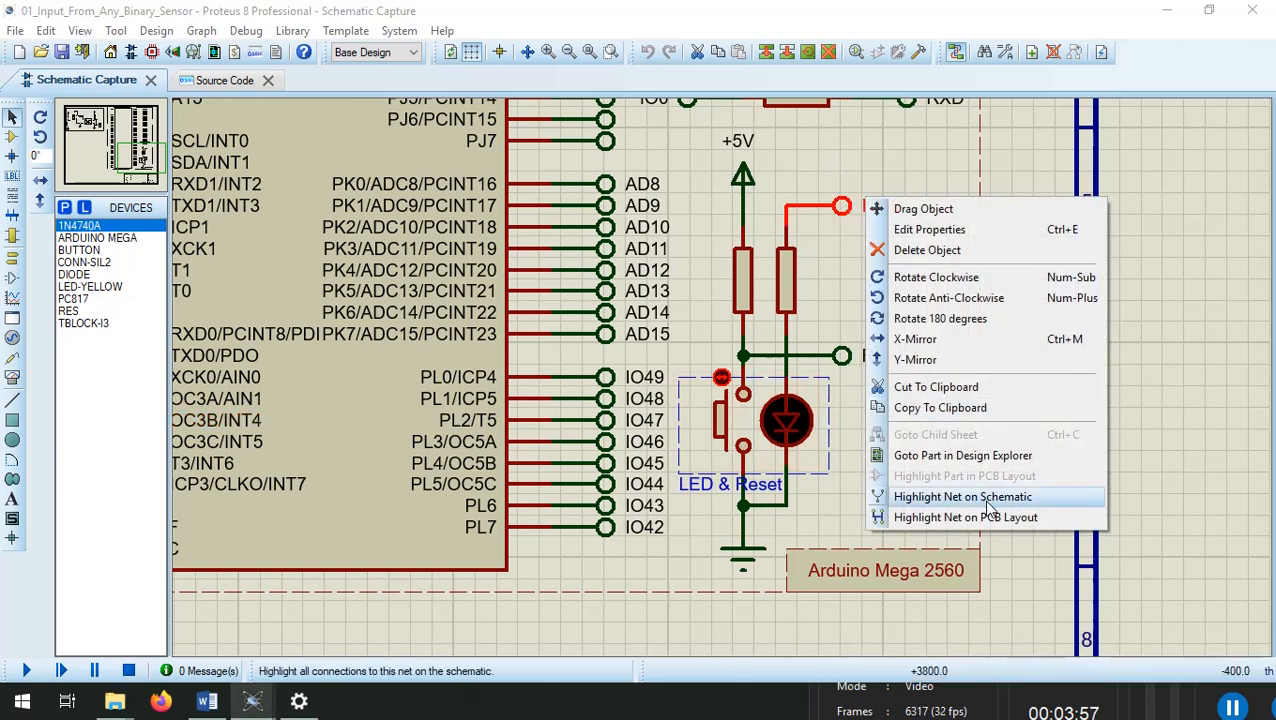
left_click(988, 502)
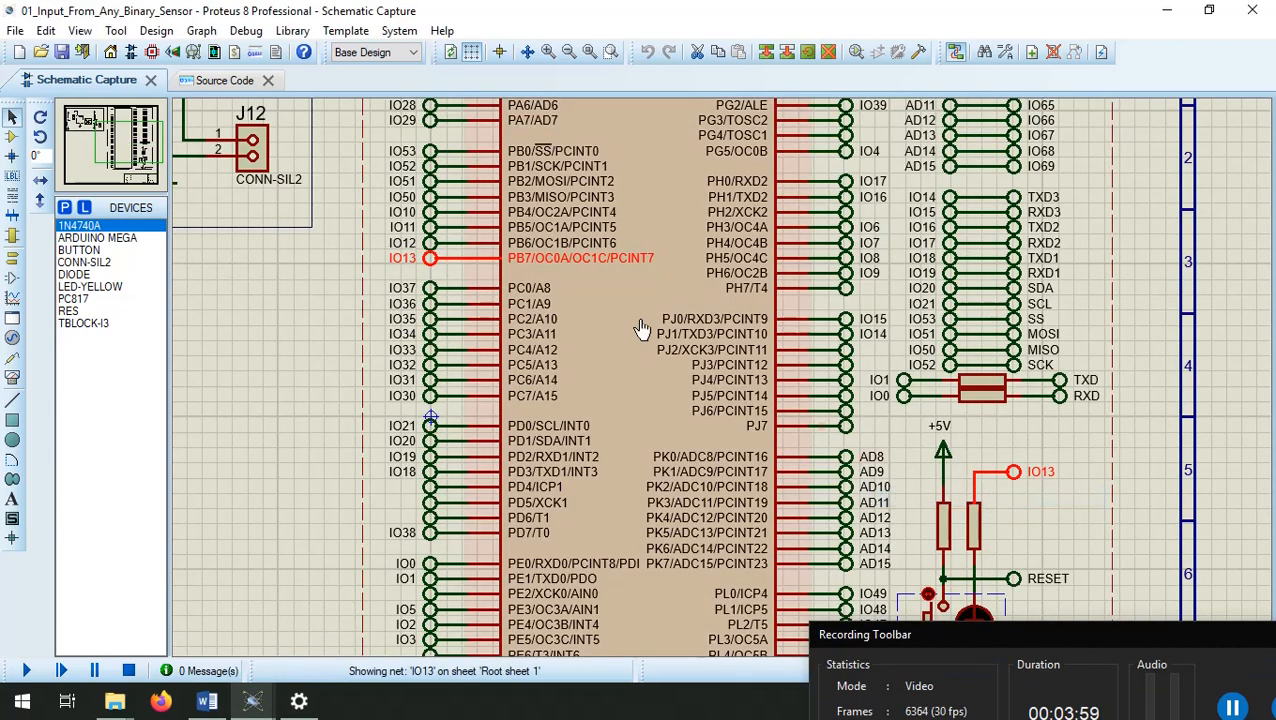
scroll(578, 356, "down", 3)
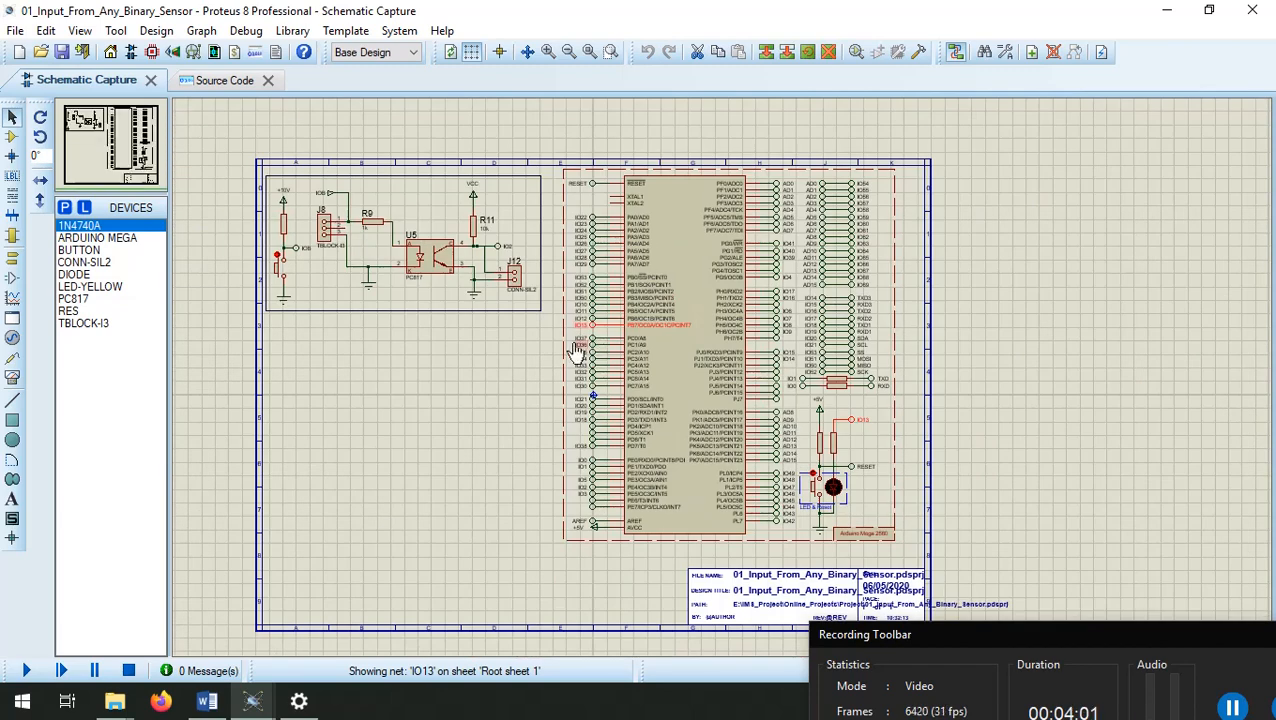
scroll(724, 388, "up", 2)
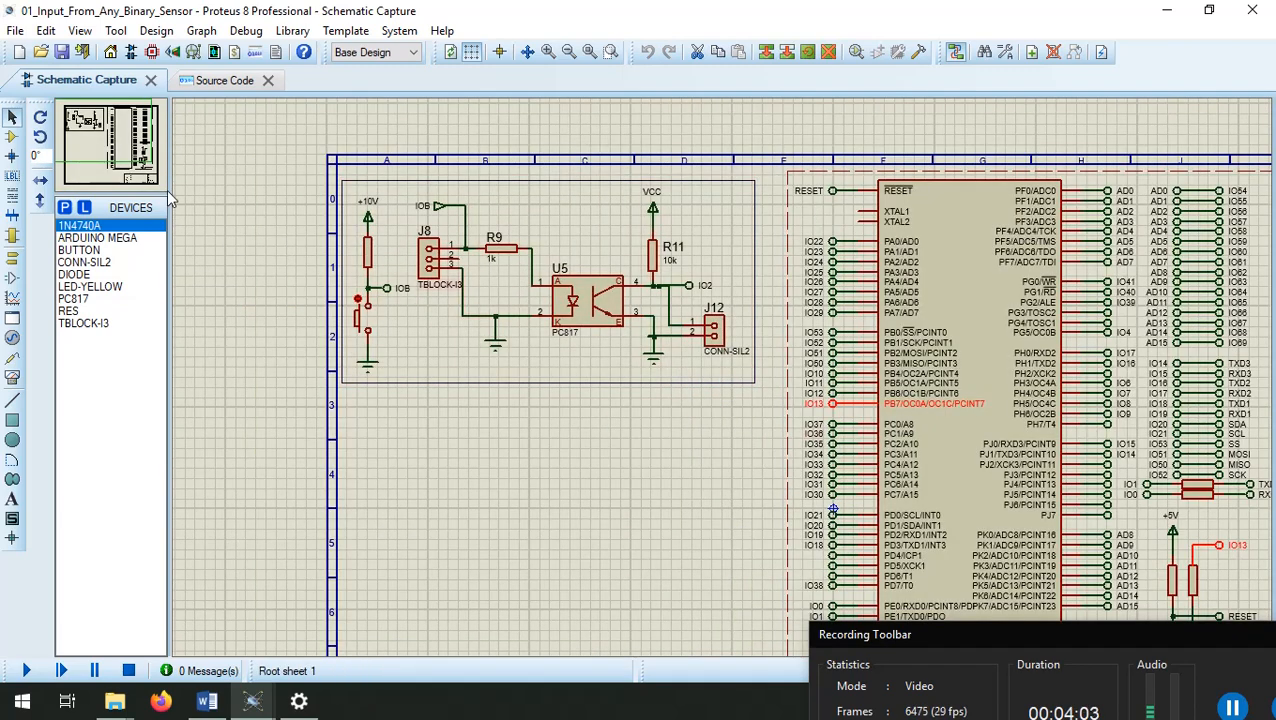
Examine the ledPin and buttonPin constant declarations in the sensor project's main.ino source code
left_click(226, 79)
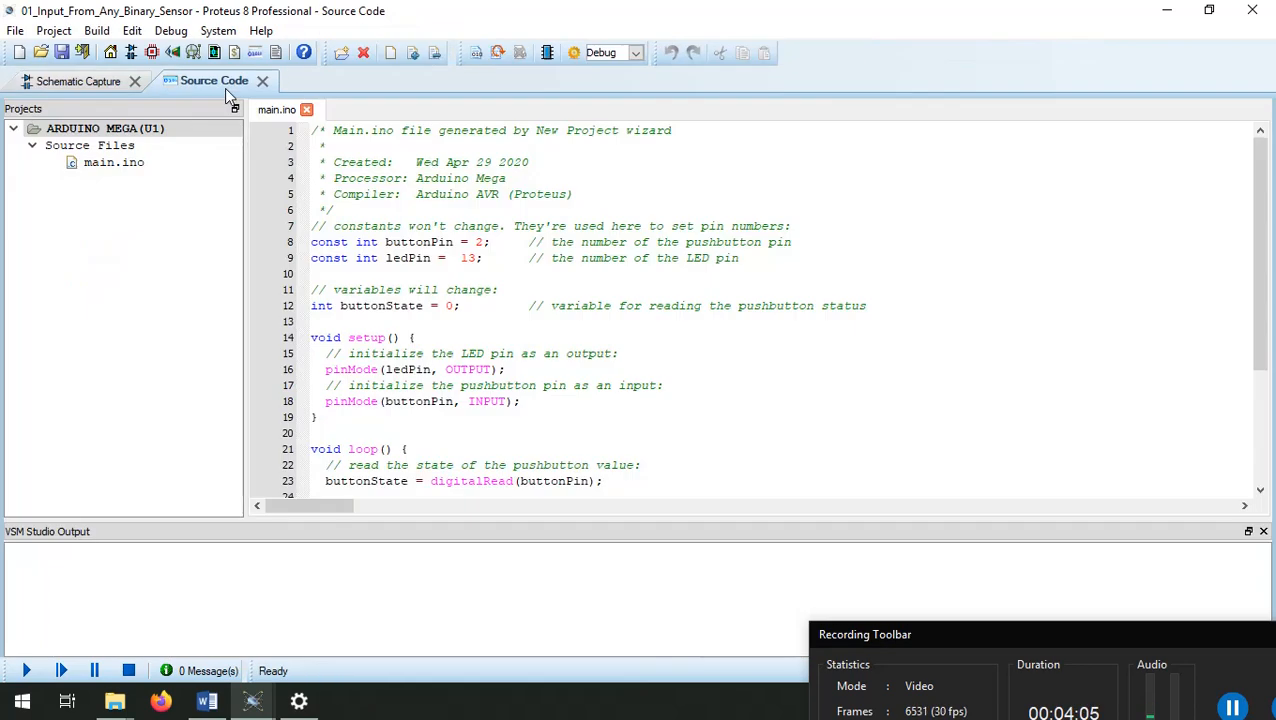
left_click(473, 341)
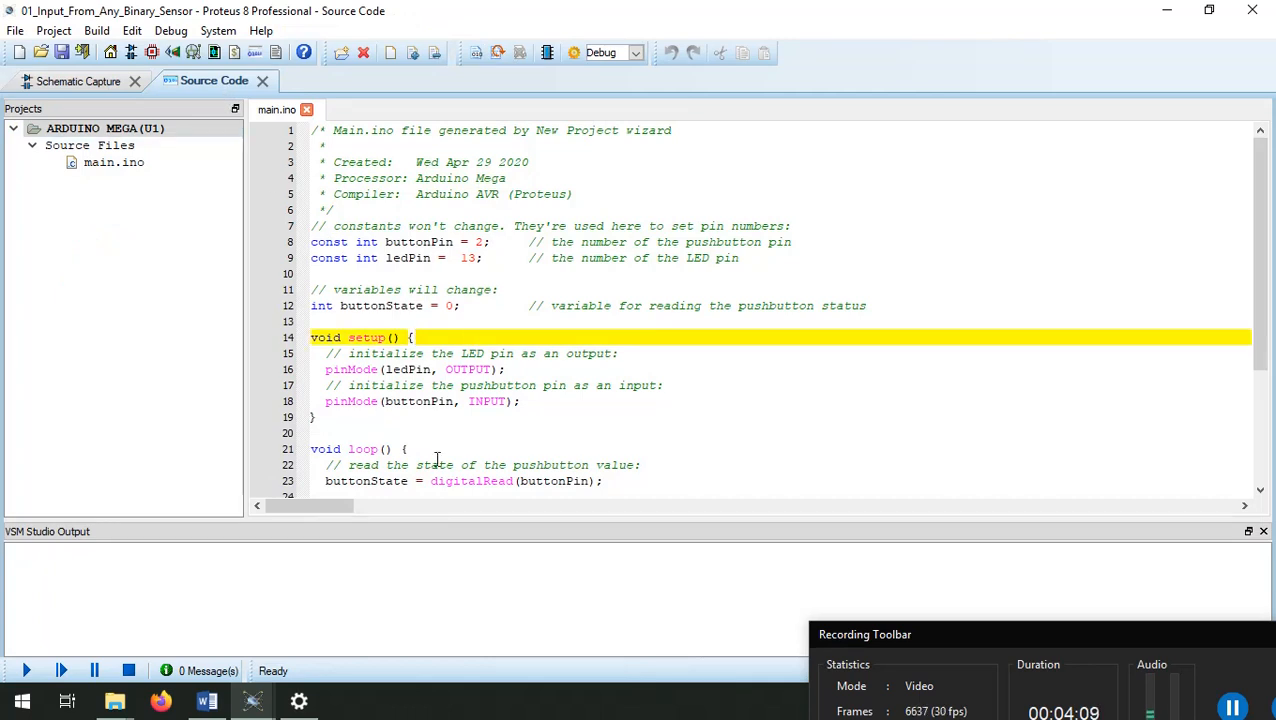
scroll(434, 444, "down", 1)
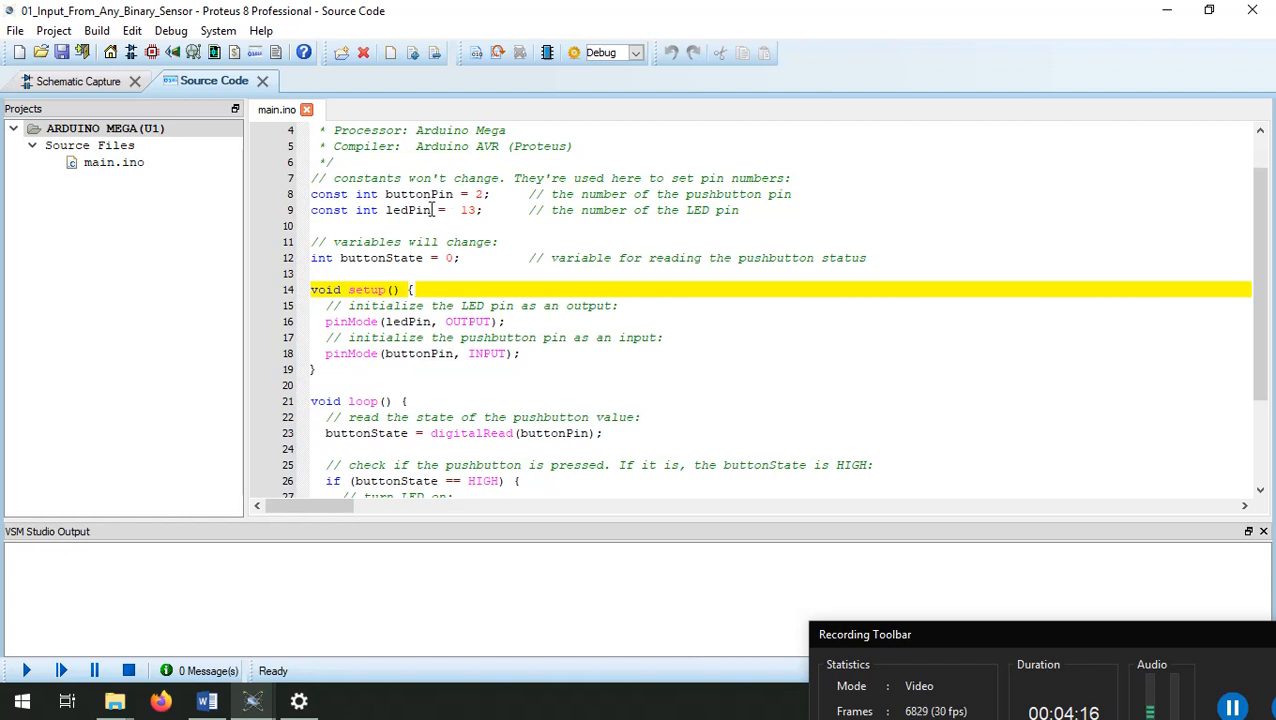
left_click_drag(431, 210, 390, 210)
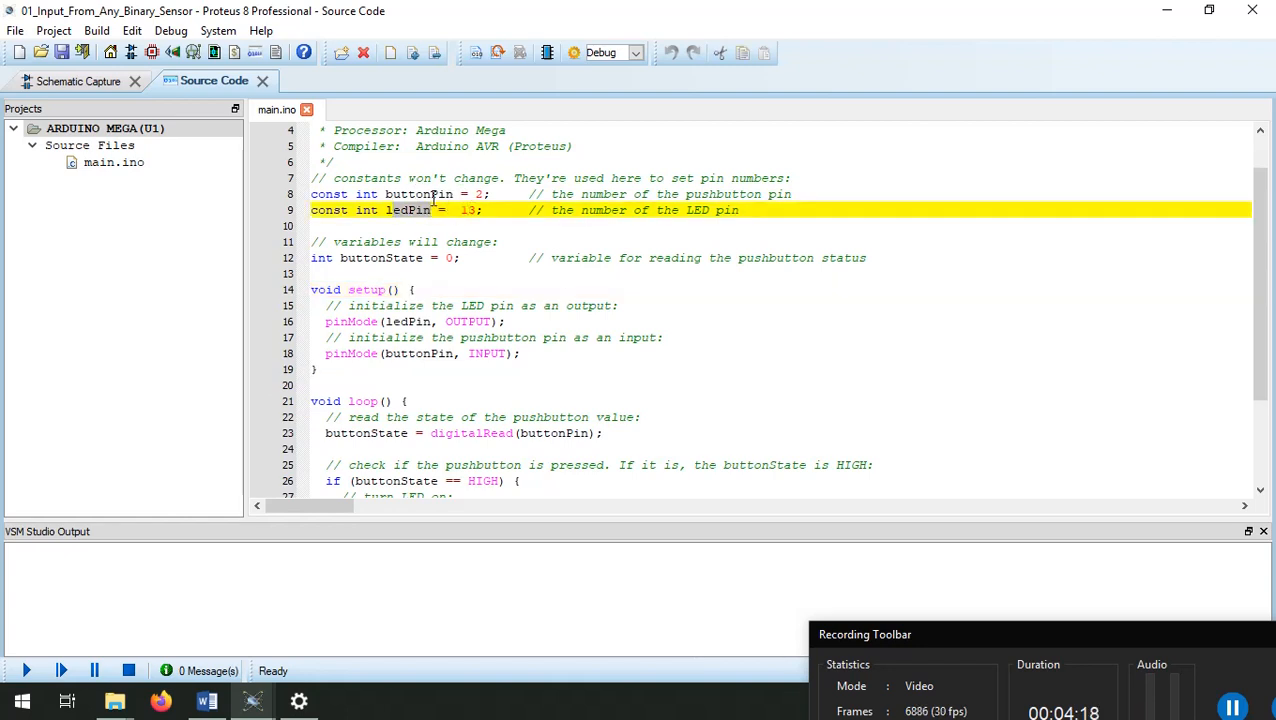
double_click(425, 194)
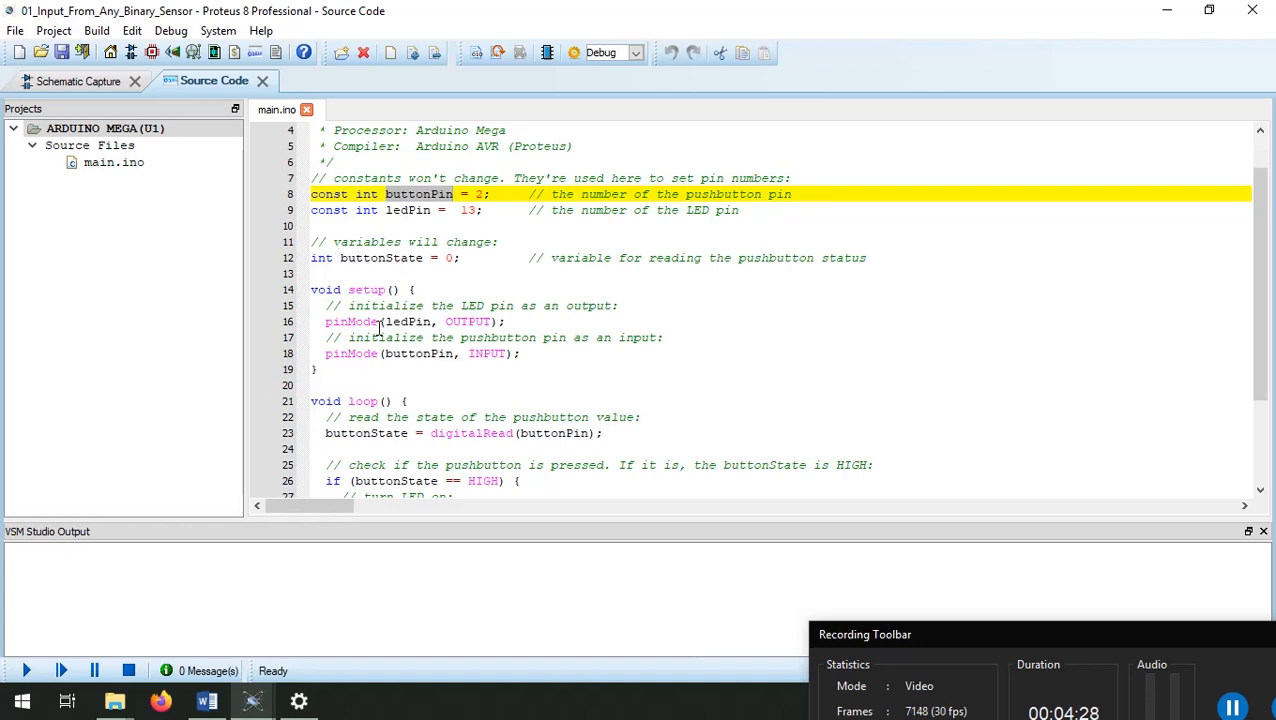
Examine the pinMode calls in setup and the button-reading logic in loop, and return to the schematic
left_click_drag(318, 325, 468, 317)
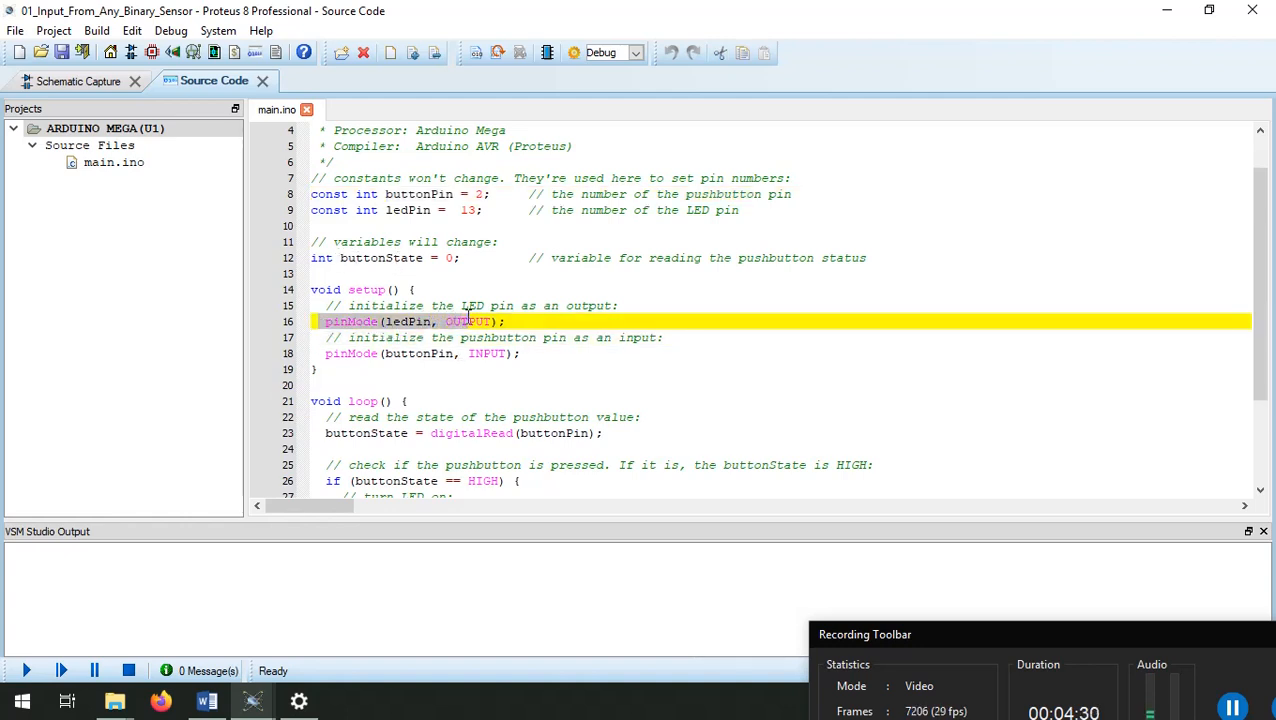
left_click_drag(318, 353, 548, 353)
scroll(552, 363, "down", 1)
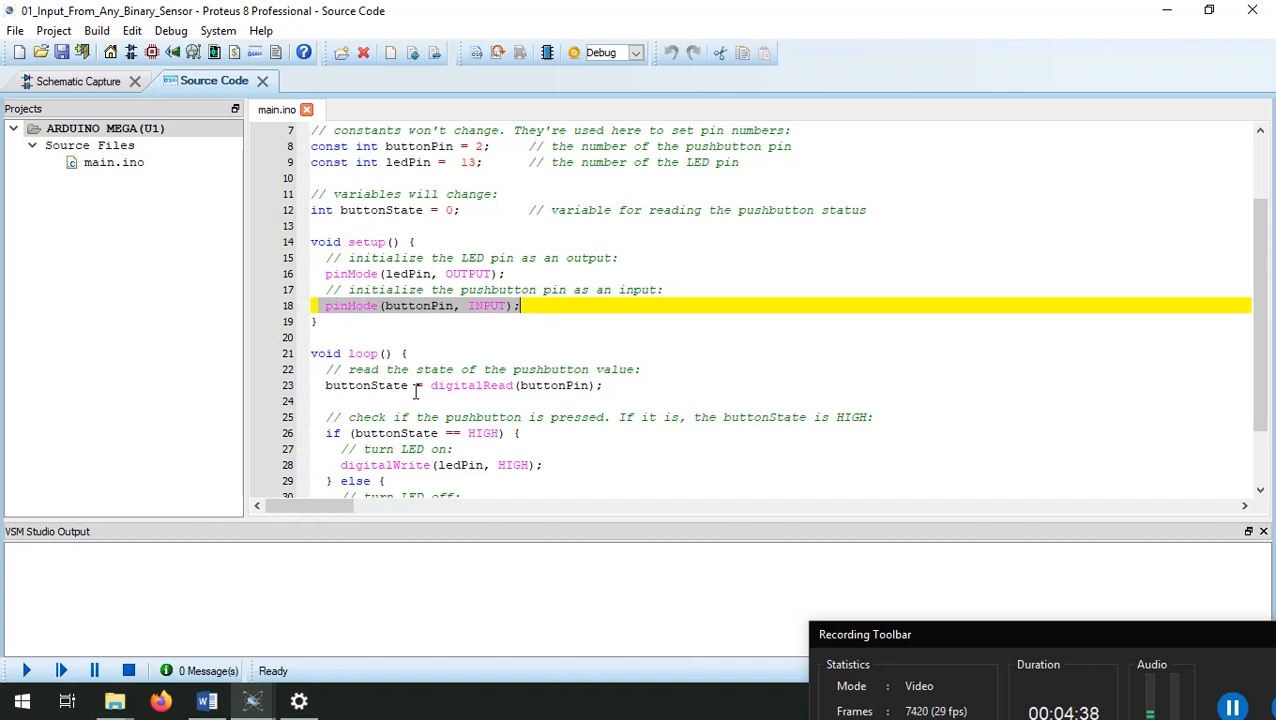
scroll(378, 360, "down", 2)
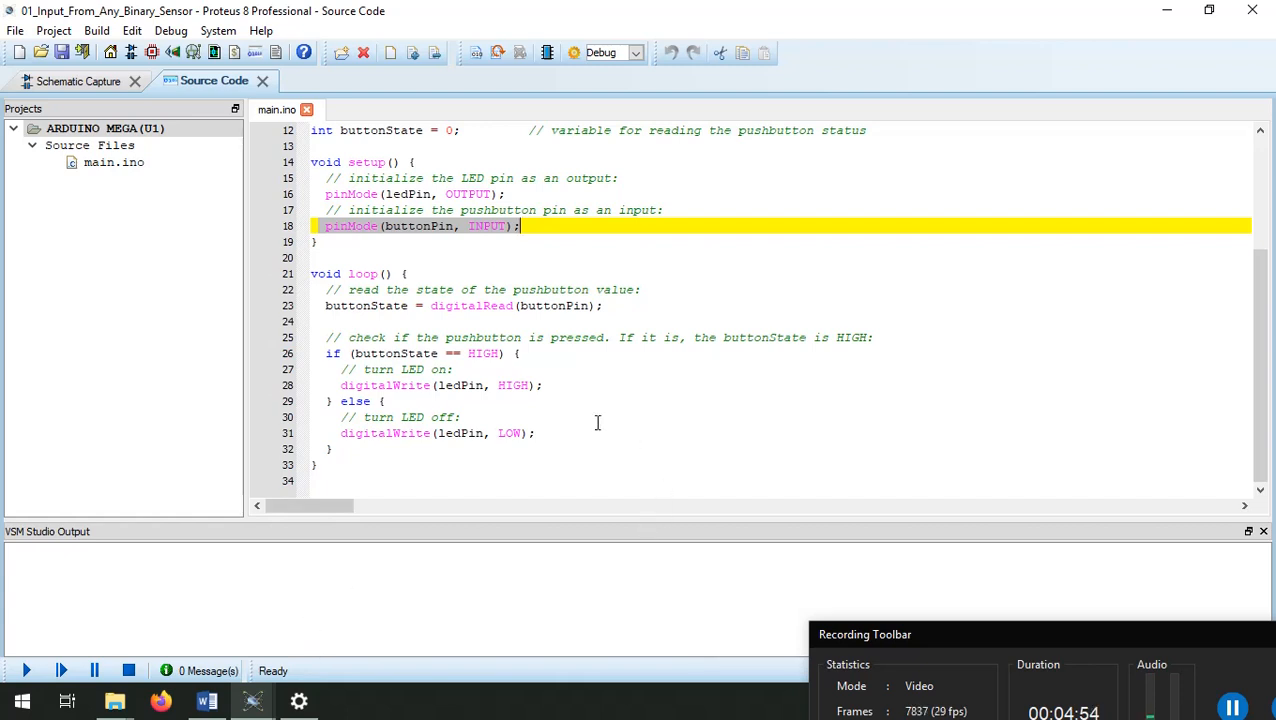
left_click_drag(562, 304, 534, 308)
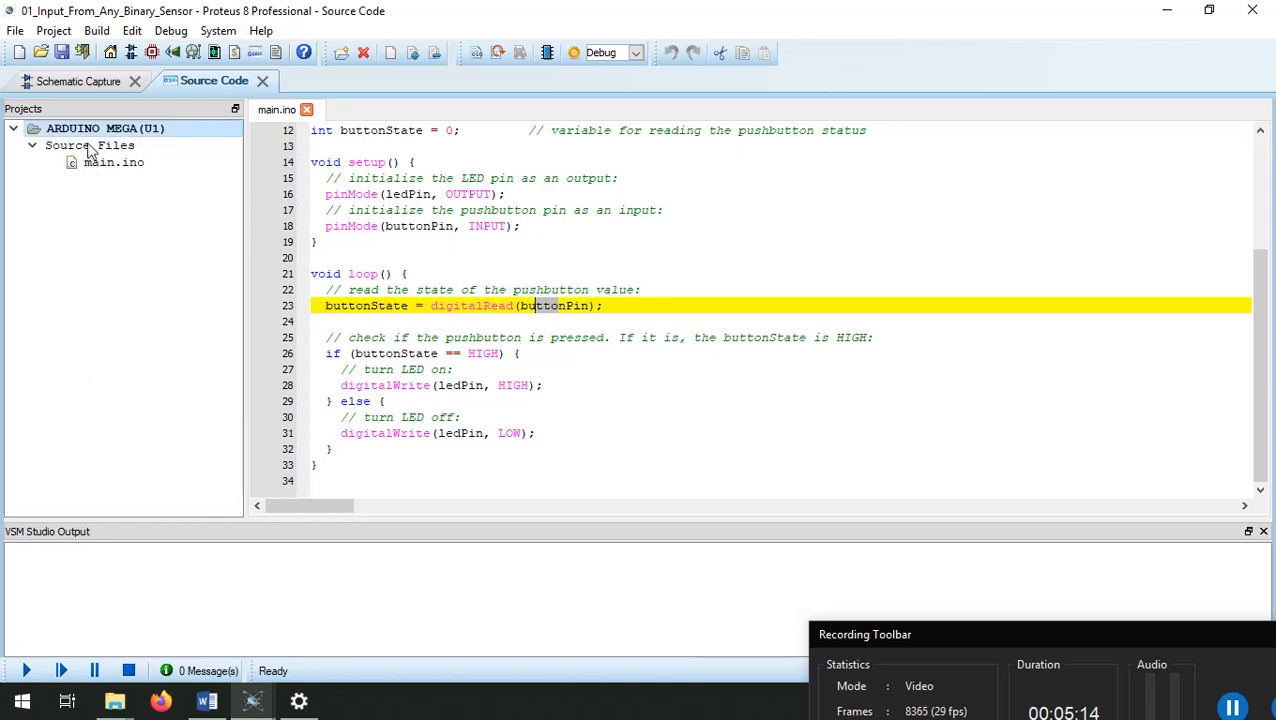
left_click(90, 84)
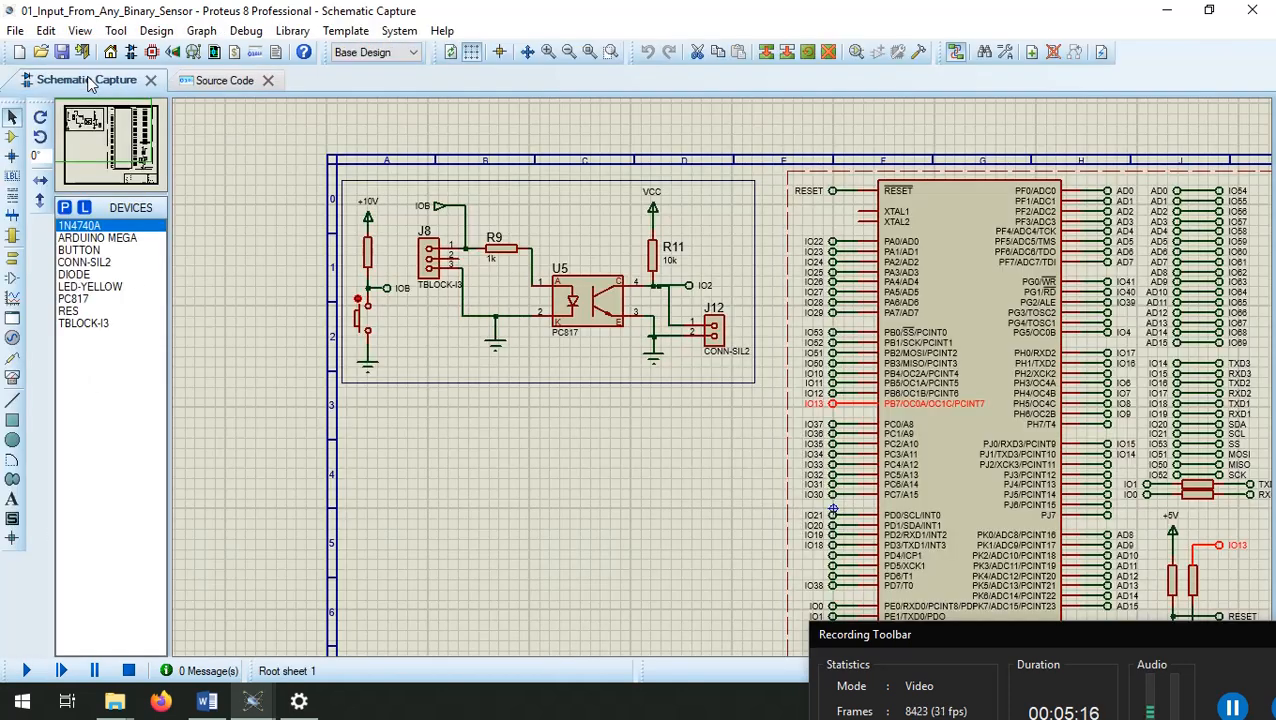
Start the circuit simulation and check the LED and reset section of the Arduino Mega
left_click(26, 670)
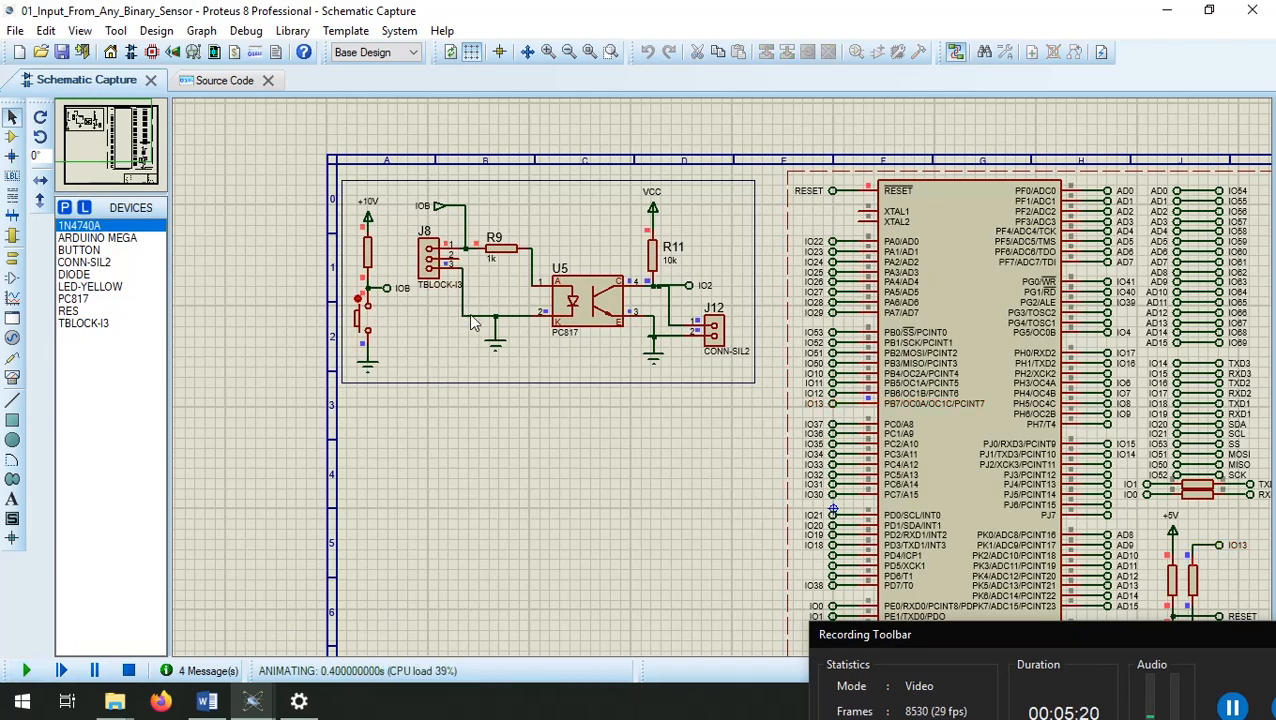
scroll(931, 492, "down", 2)
scroll(931, 492, "up", 3)
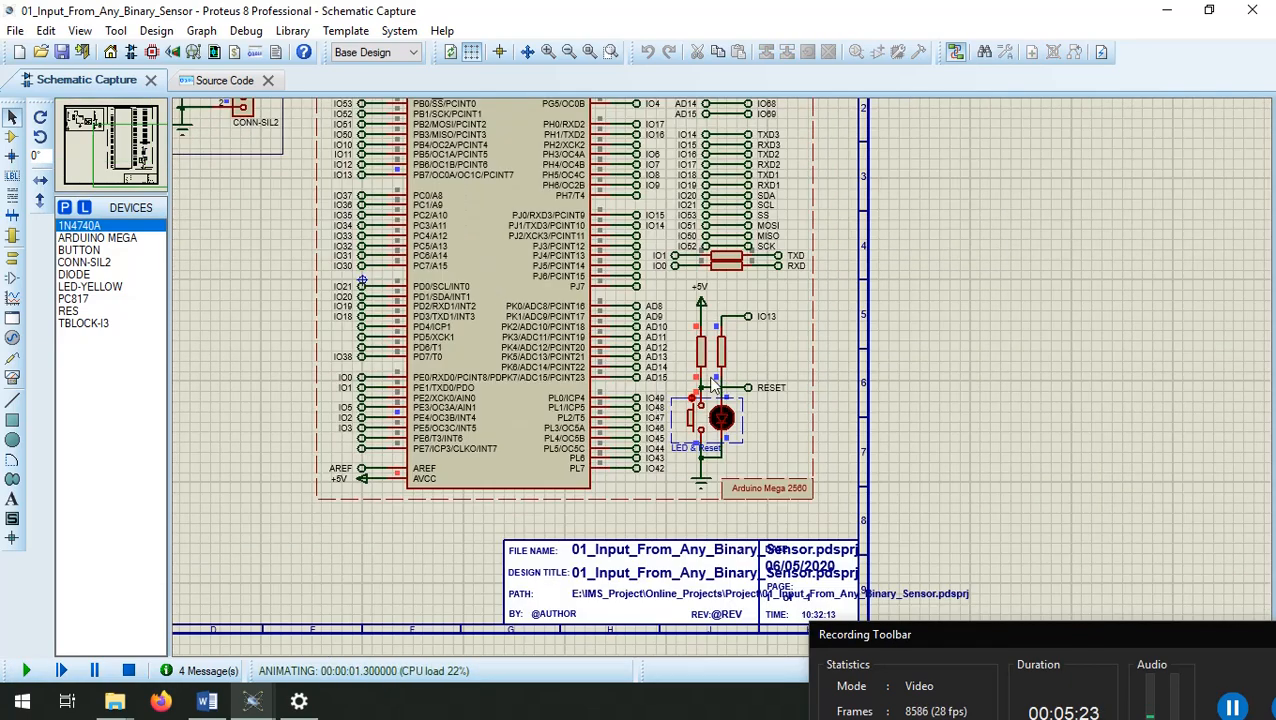
scroll(692, 379, "down", 3)
scroll(548, 283, "up", 1)
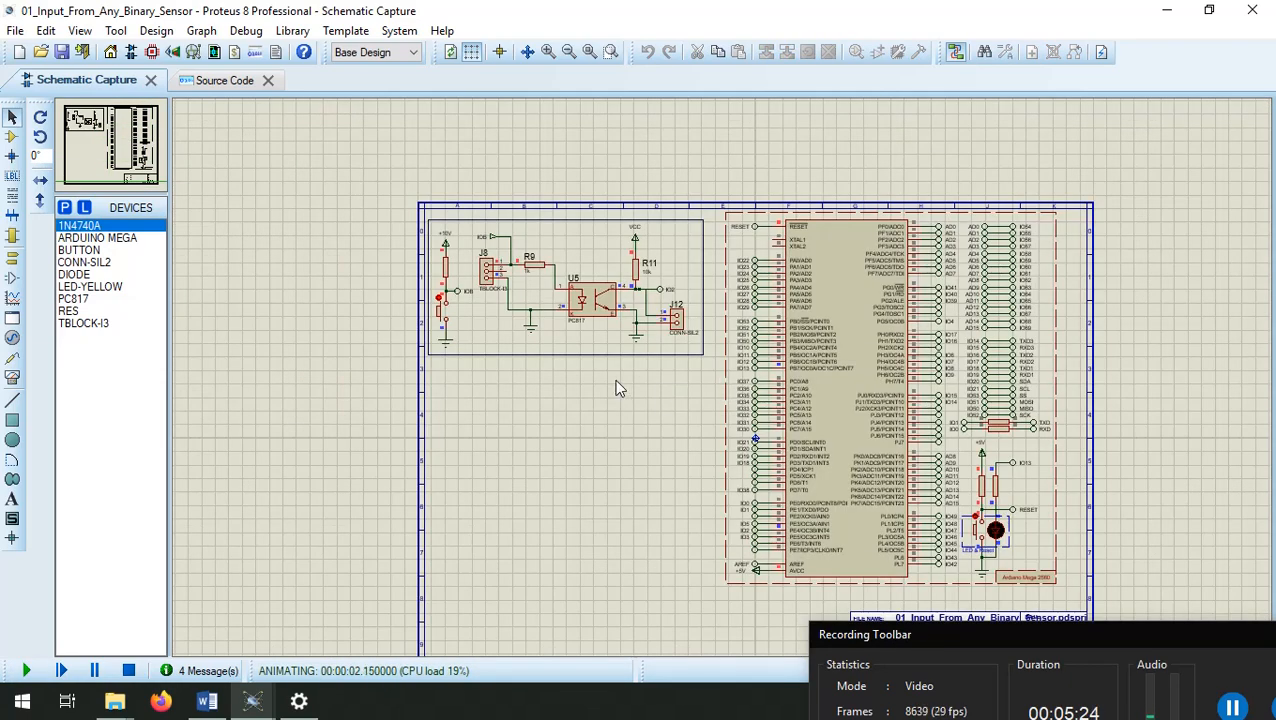
Operate the push button under the +10V supply in the running simulation to test the LED's response
left_click(441, 303)
left_click(440, 305)
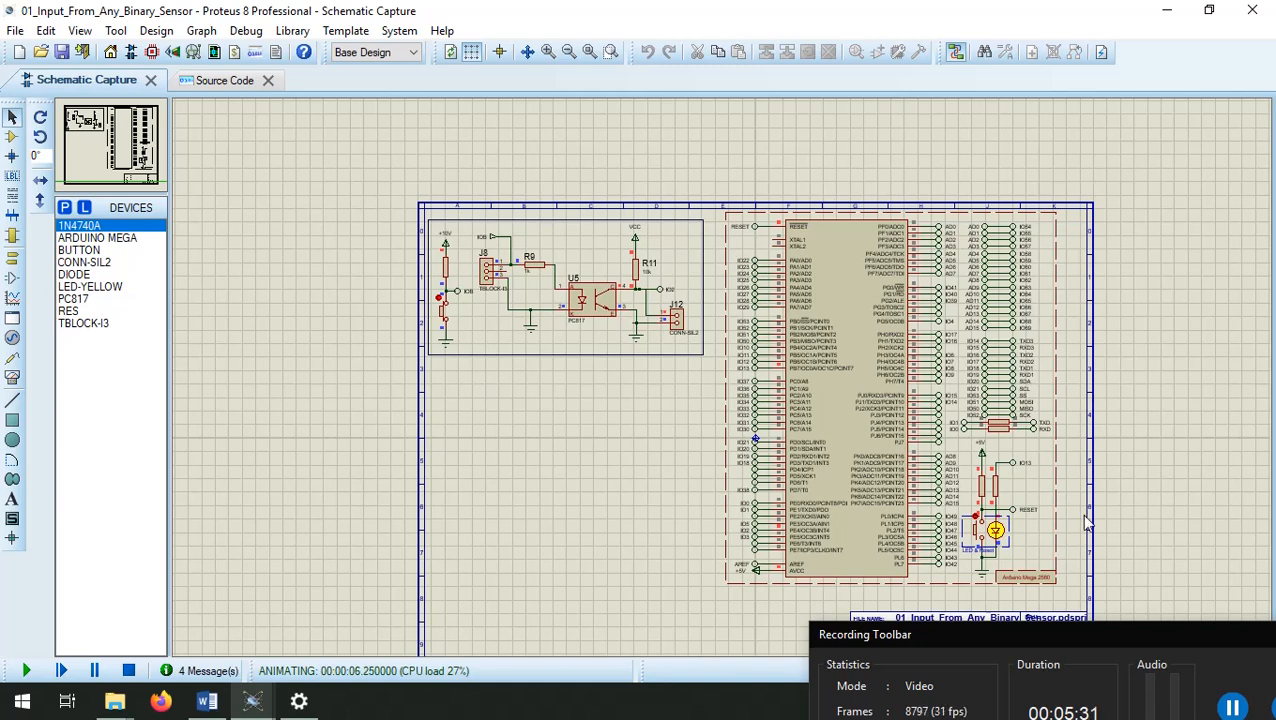
left_click(438, 299)
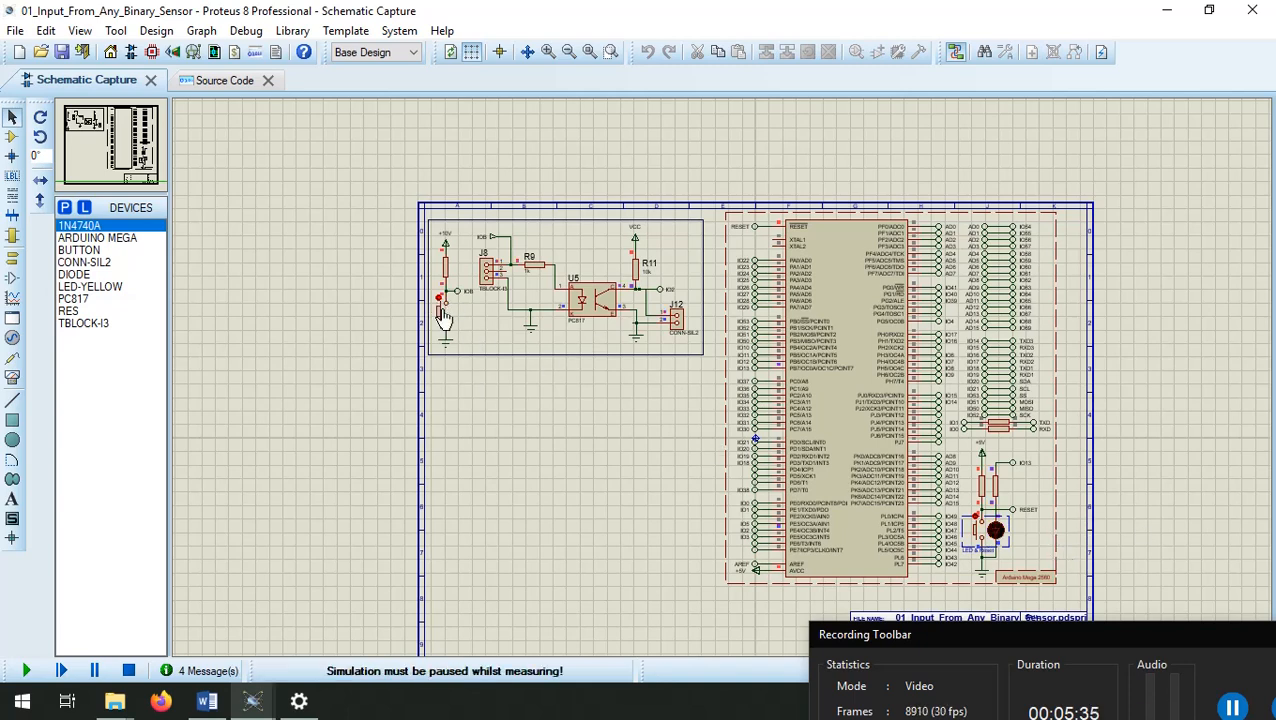
left_click(441, 310)
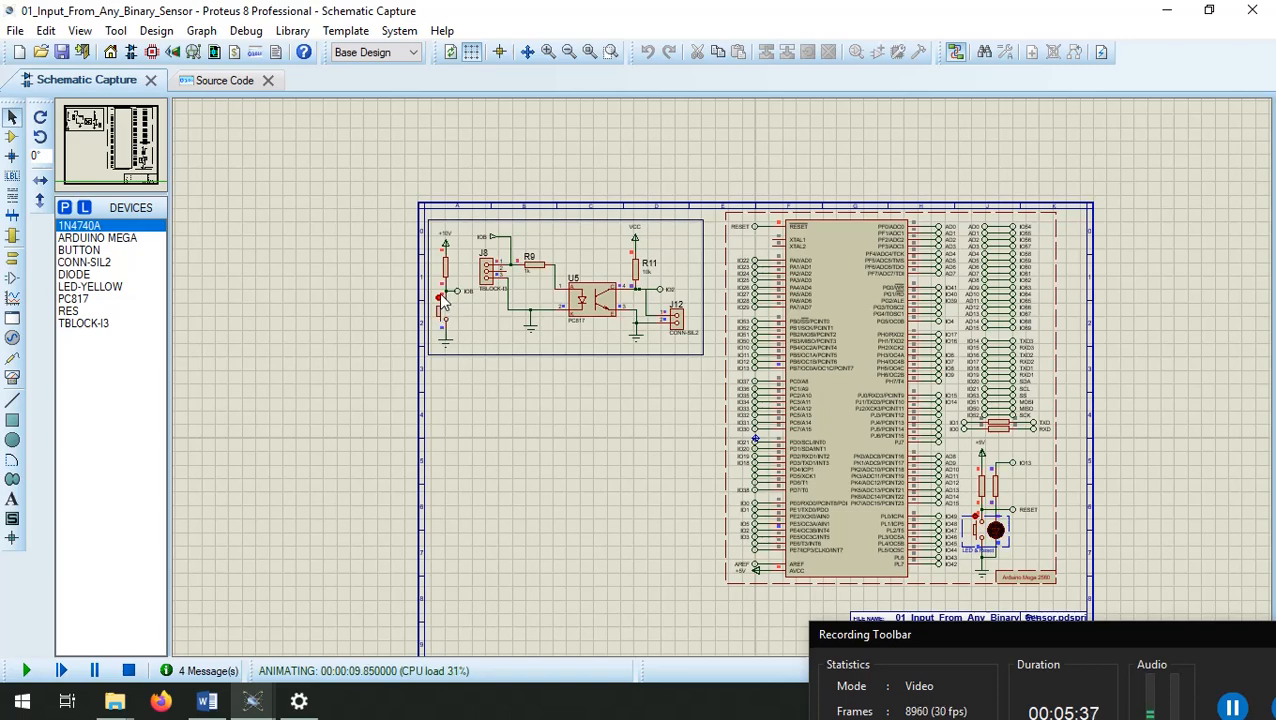
Toggle the push button's latch in the simulation and check the LED and the IO2 and IO13 pins
scroll(443, 302, "up", 3)
left_click(722, 380)
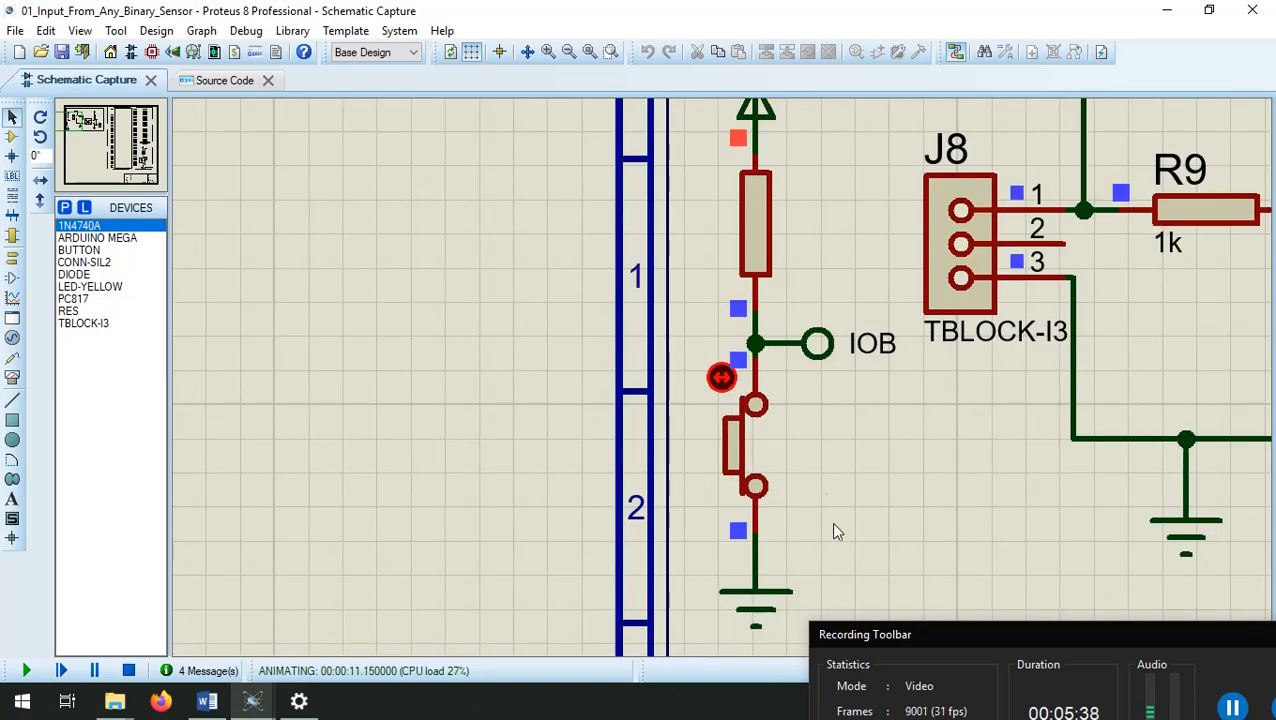
scroll(770, 438, "down", 4)
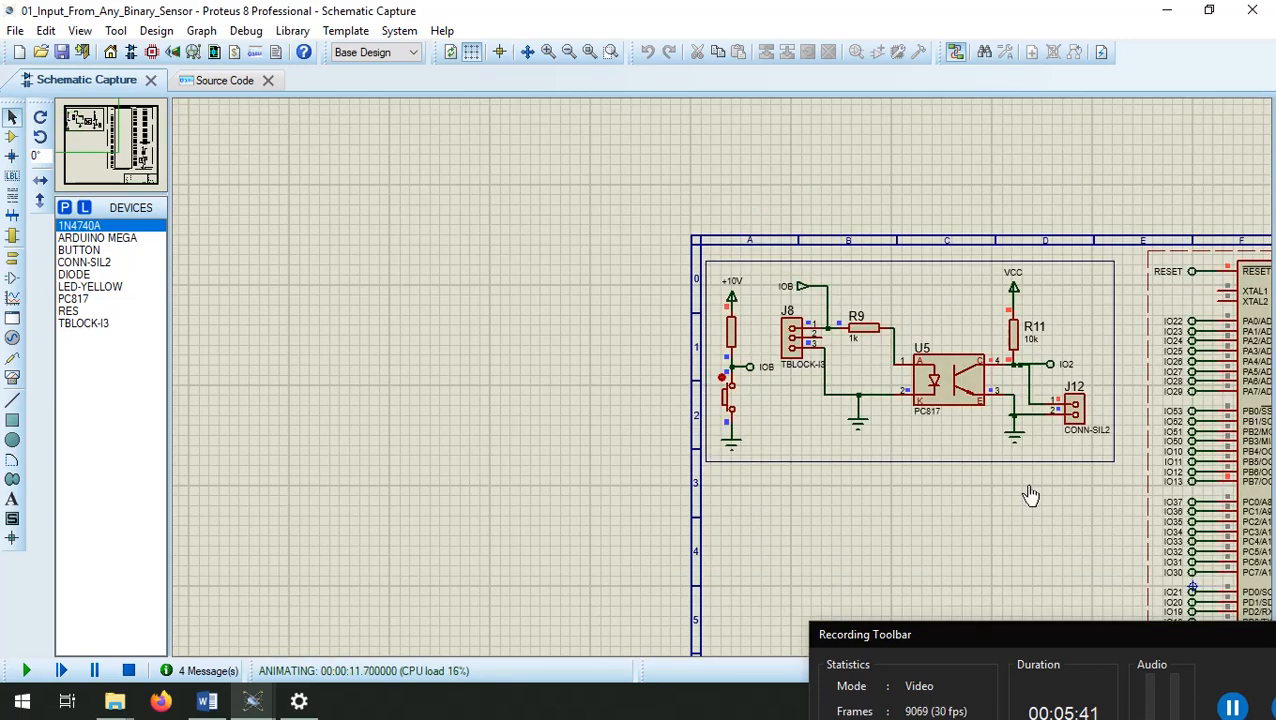
scroll(727, 390, "up", 2)
scroll(727, 390, "up", 2)
scroll(666, 347, "down", 2)
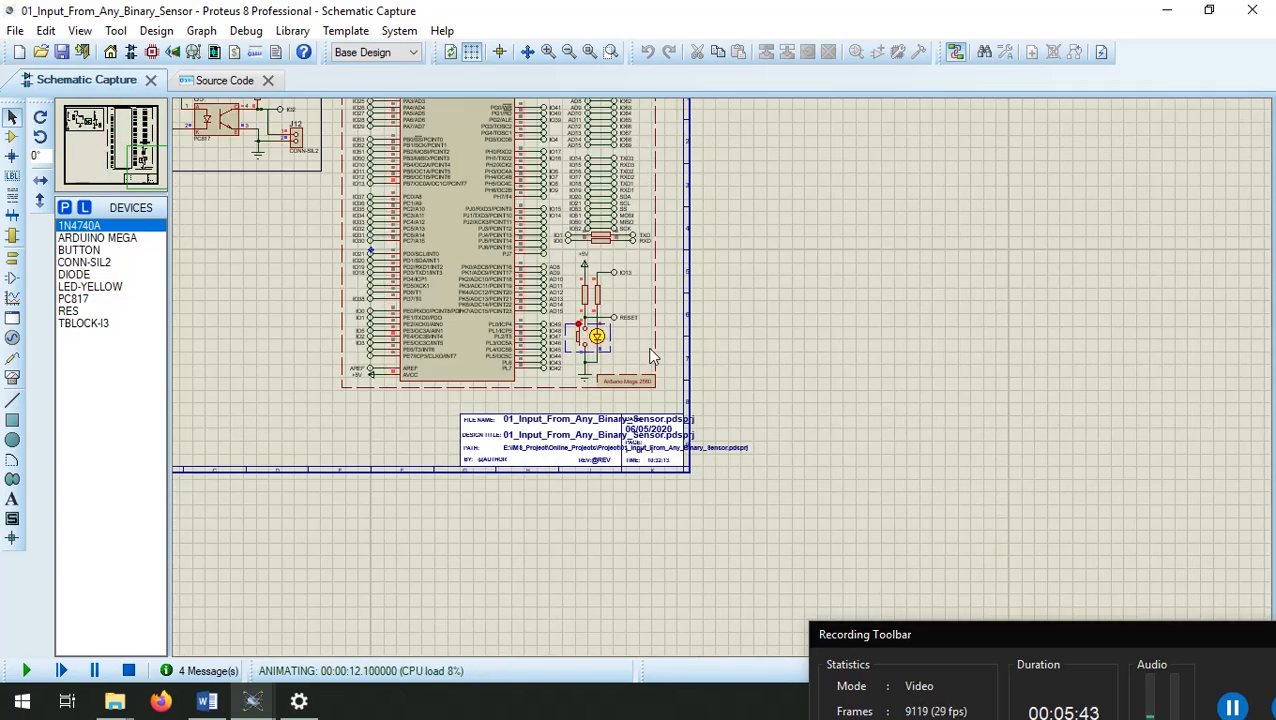
scroll(720, 390, "up", 2)
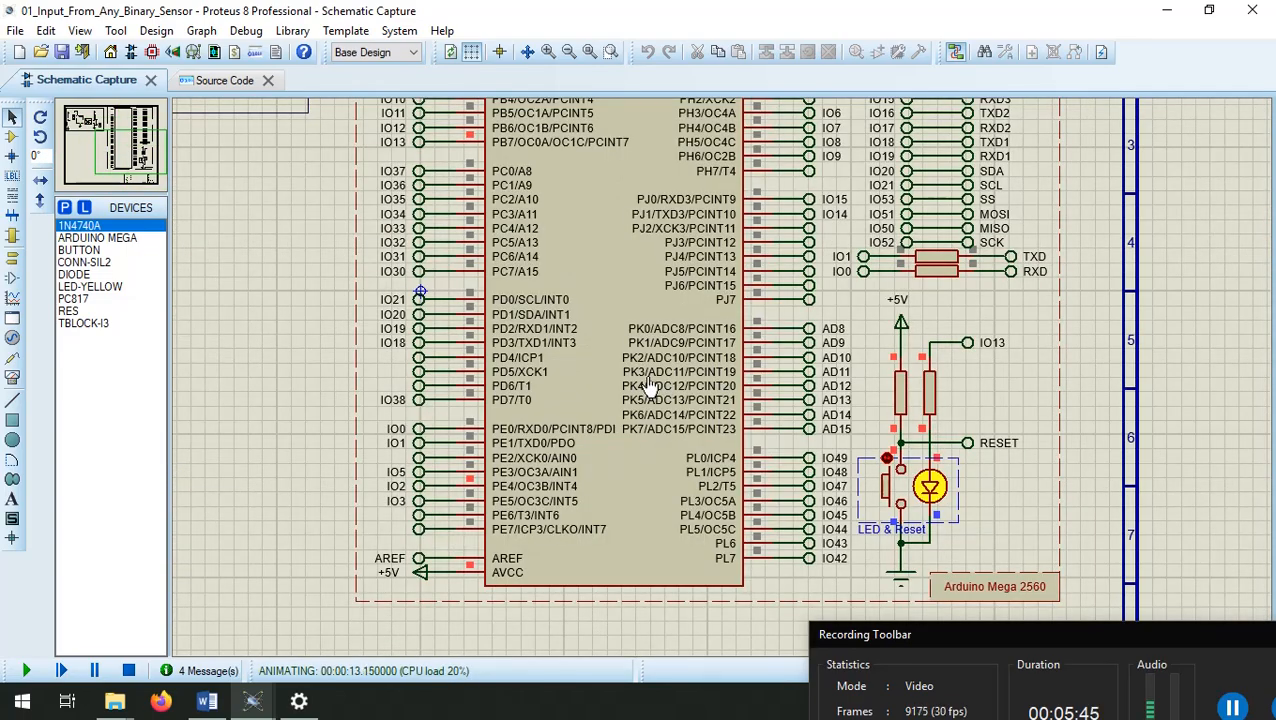
Examine the +10V button input and PC817 optocoupler circuit during the simulation, and stop the simulation
scroll(720, 390, "down", 3)
scroll(722, 386, "up", 2)
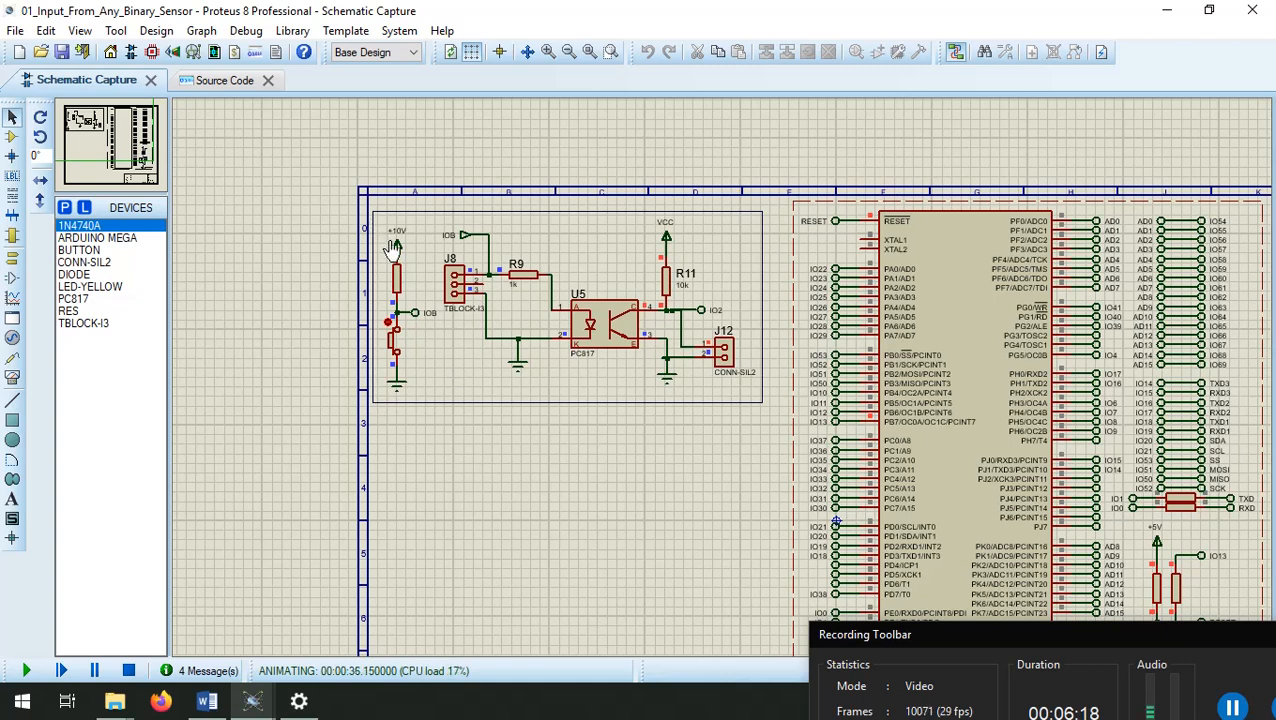
scroll(399, 252, "up", 1)
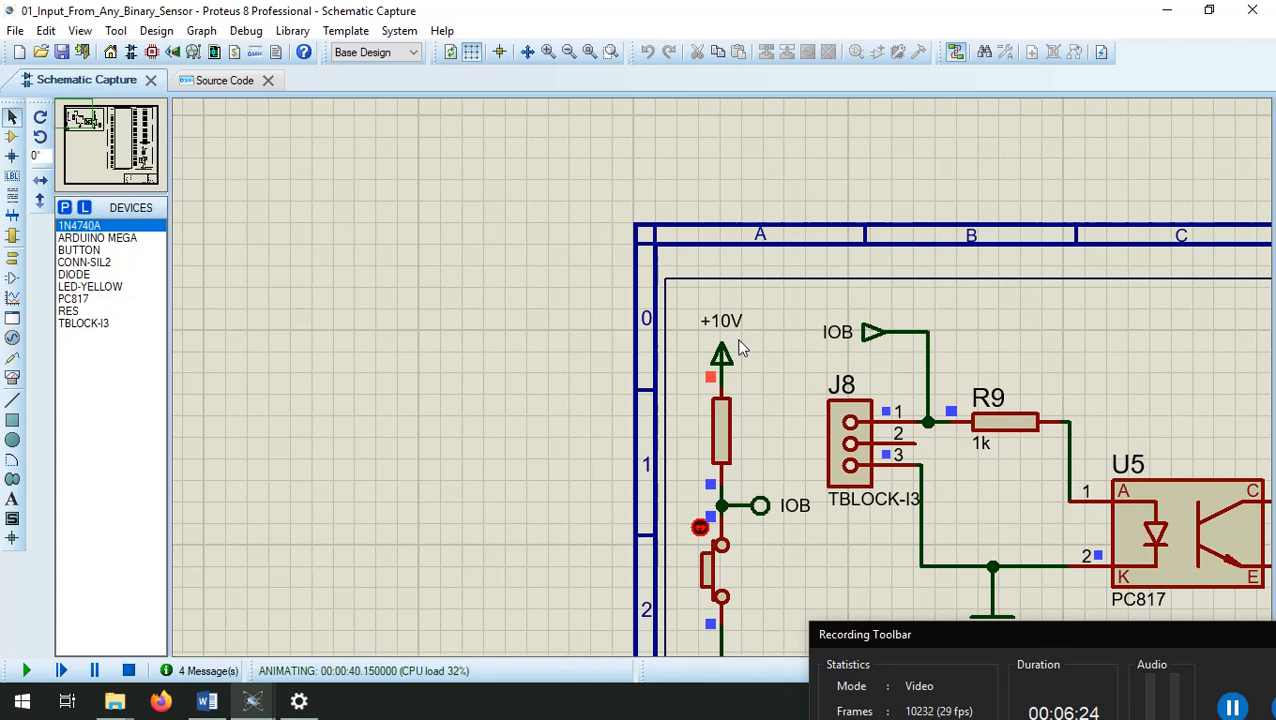
scroll(740, 347, "down", 1)
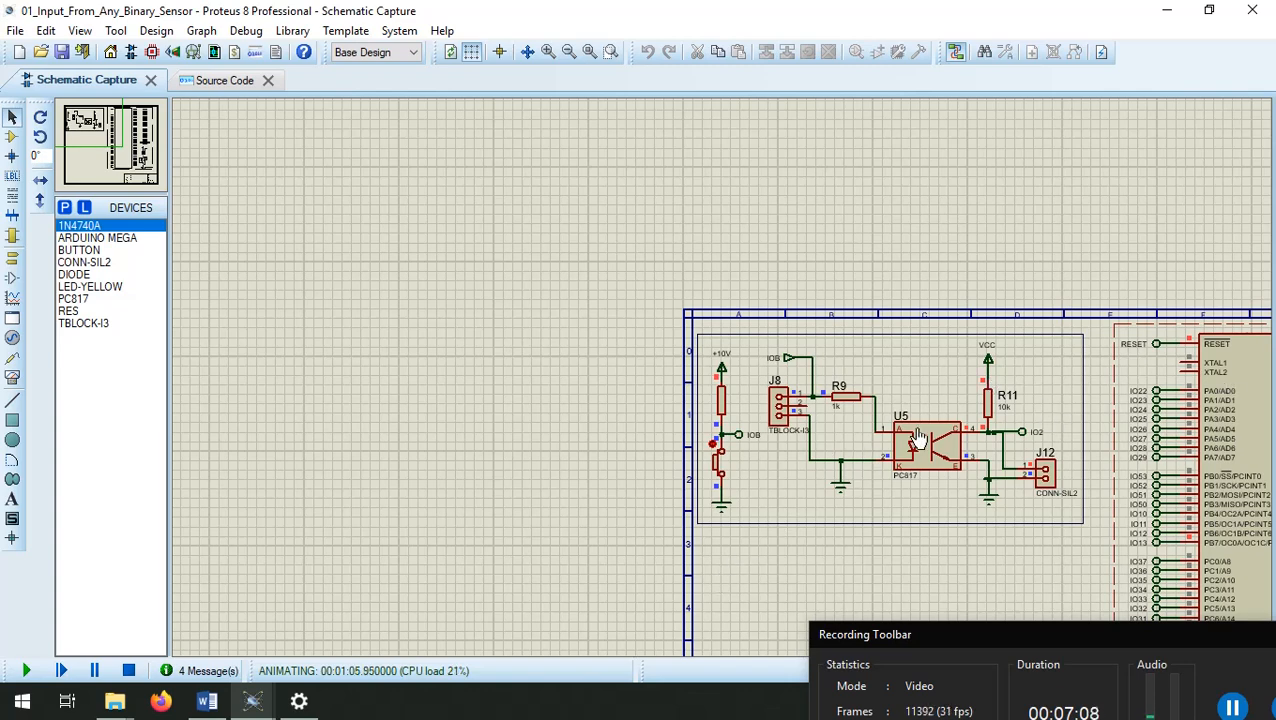
scroll(724, 380, "down", 2)
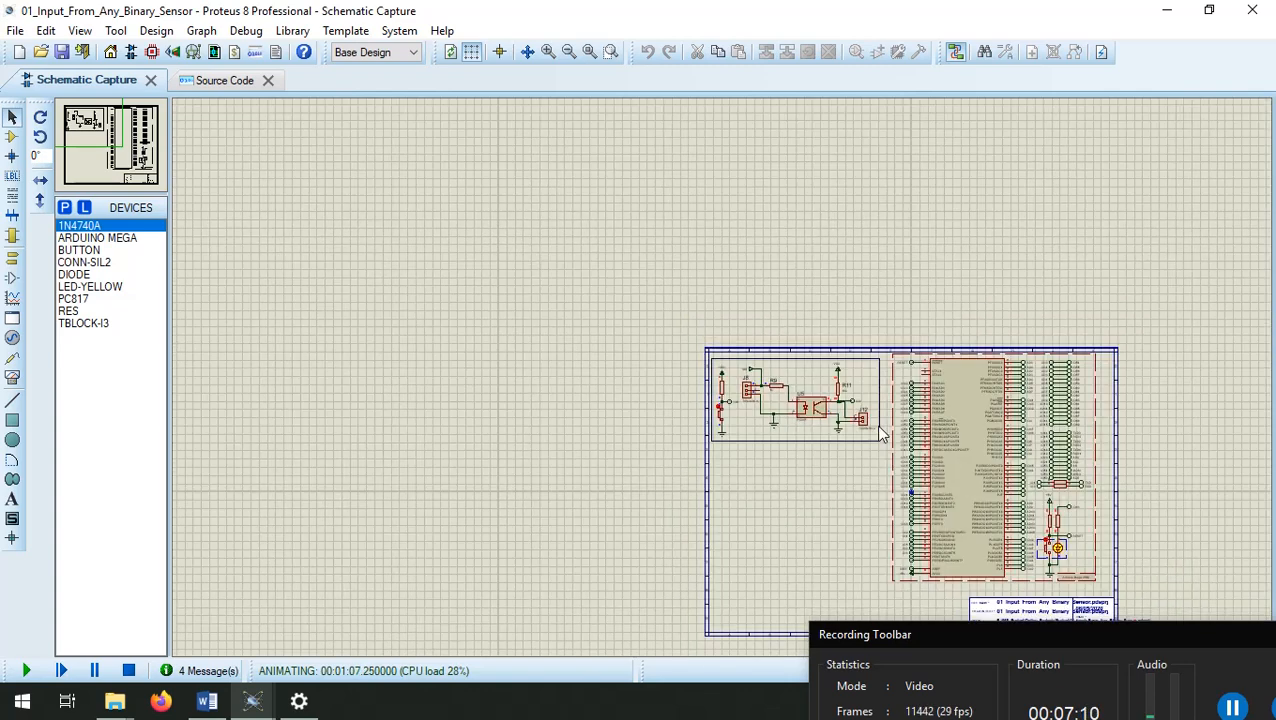
scroll(725, 385, "up", 1)
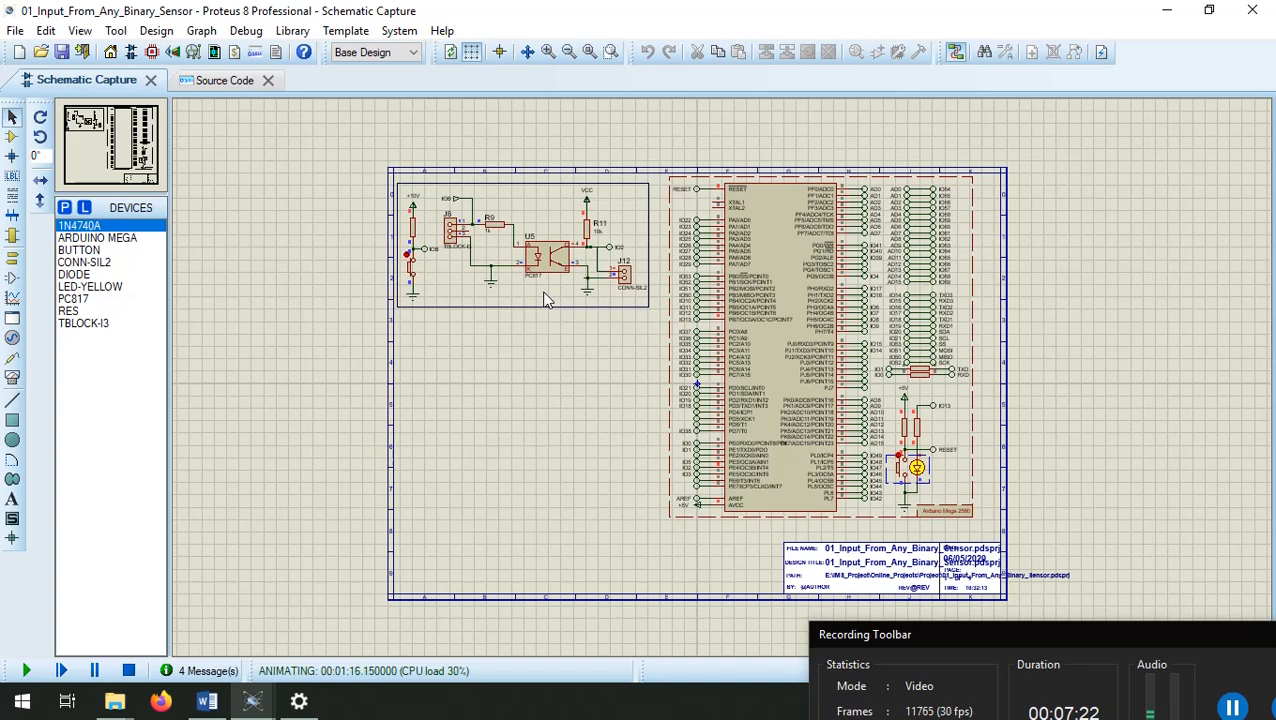
left_click(128, 670)
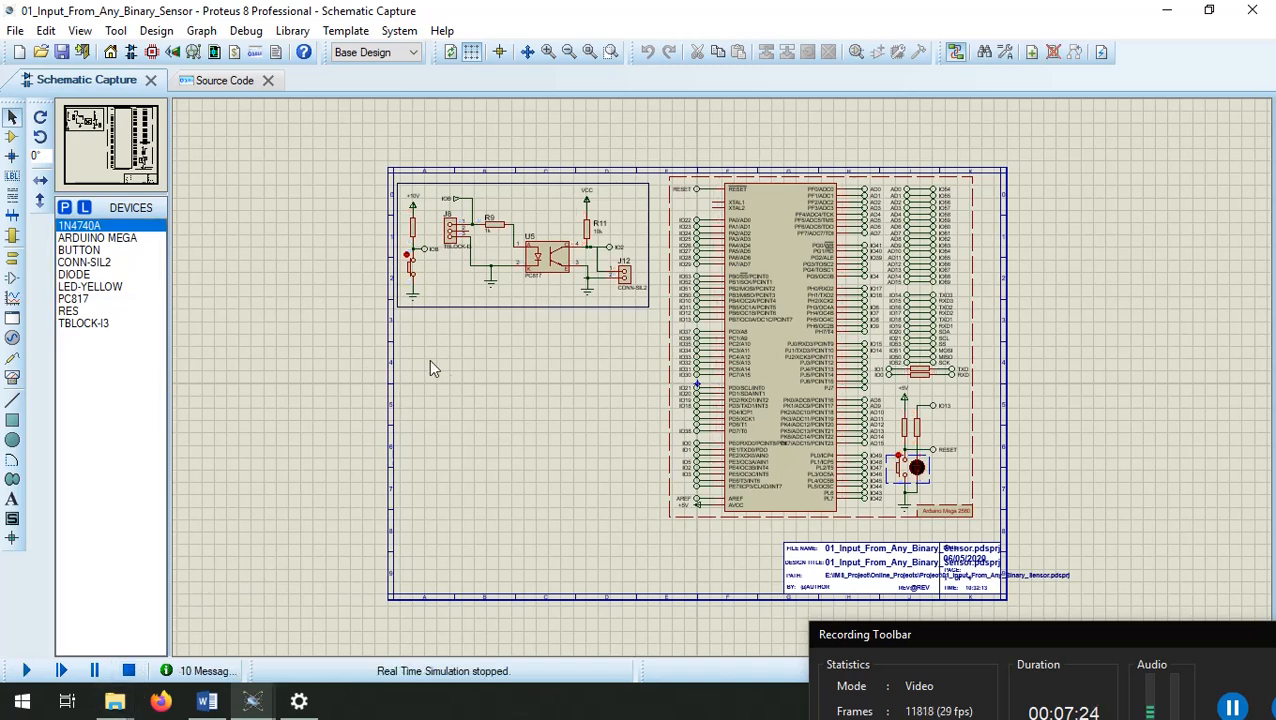
Search the device library for "push" and pick the SPST BUTTON, updating all its instances in the design
key("F6")
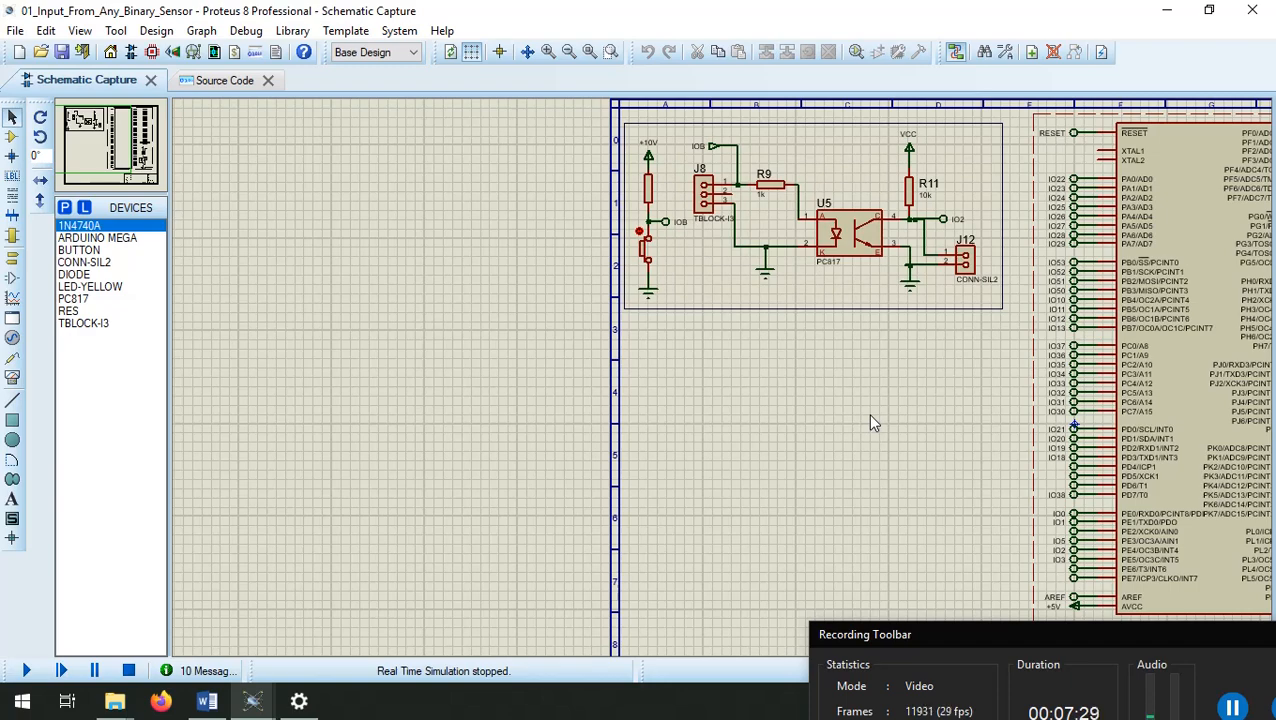
key("p")
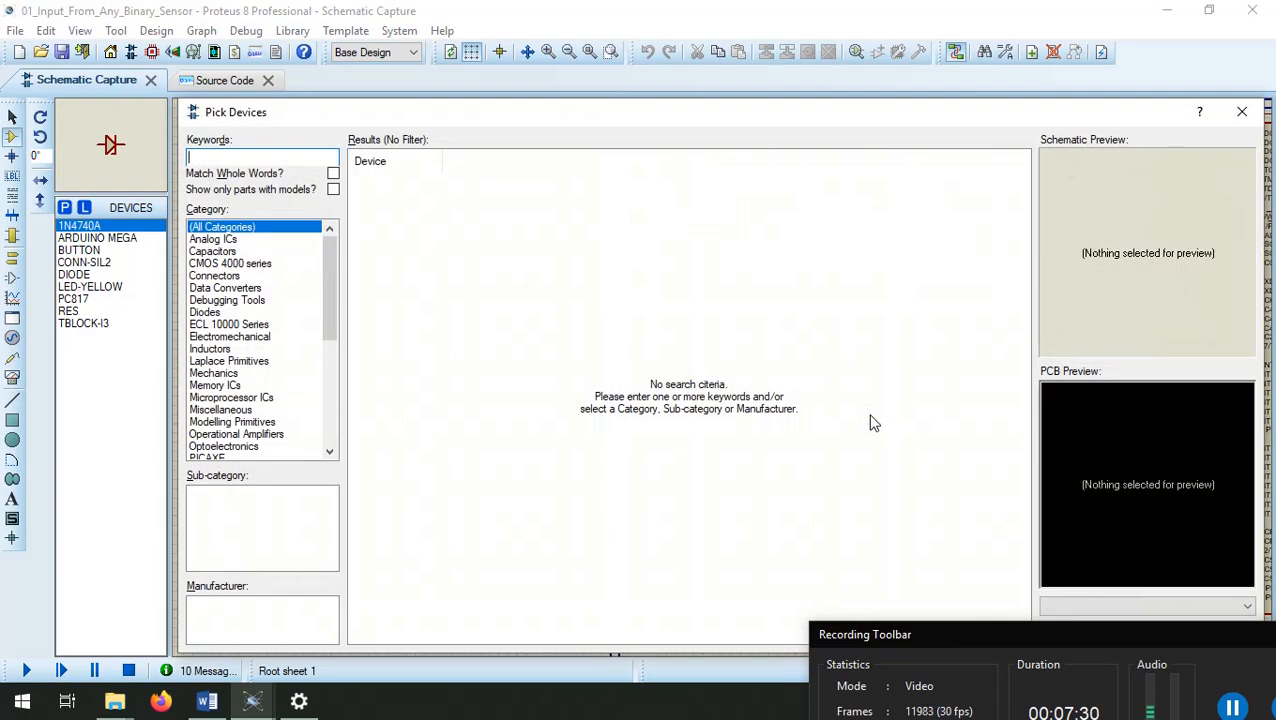
type("push")
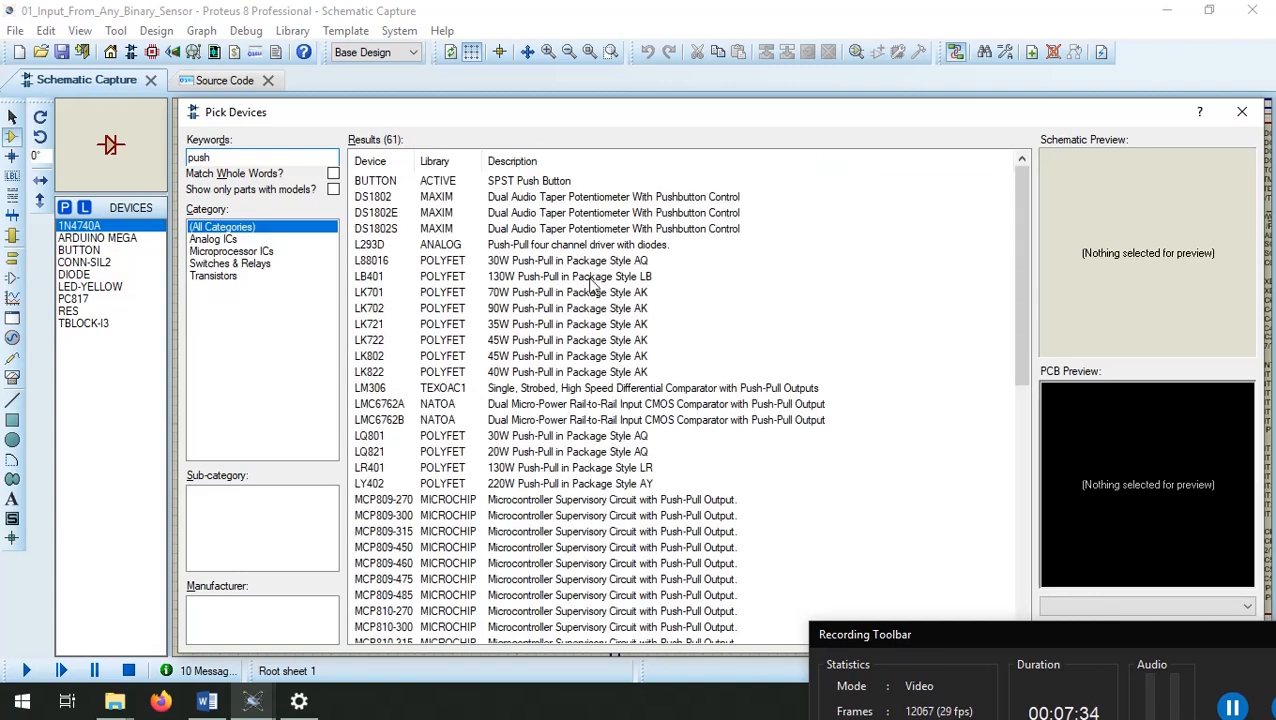
double_click(546, 182)
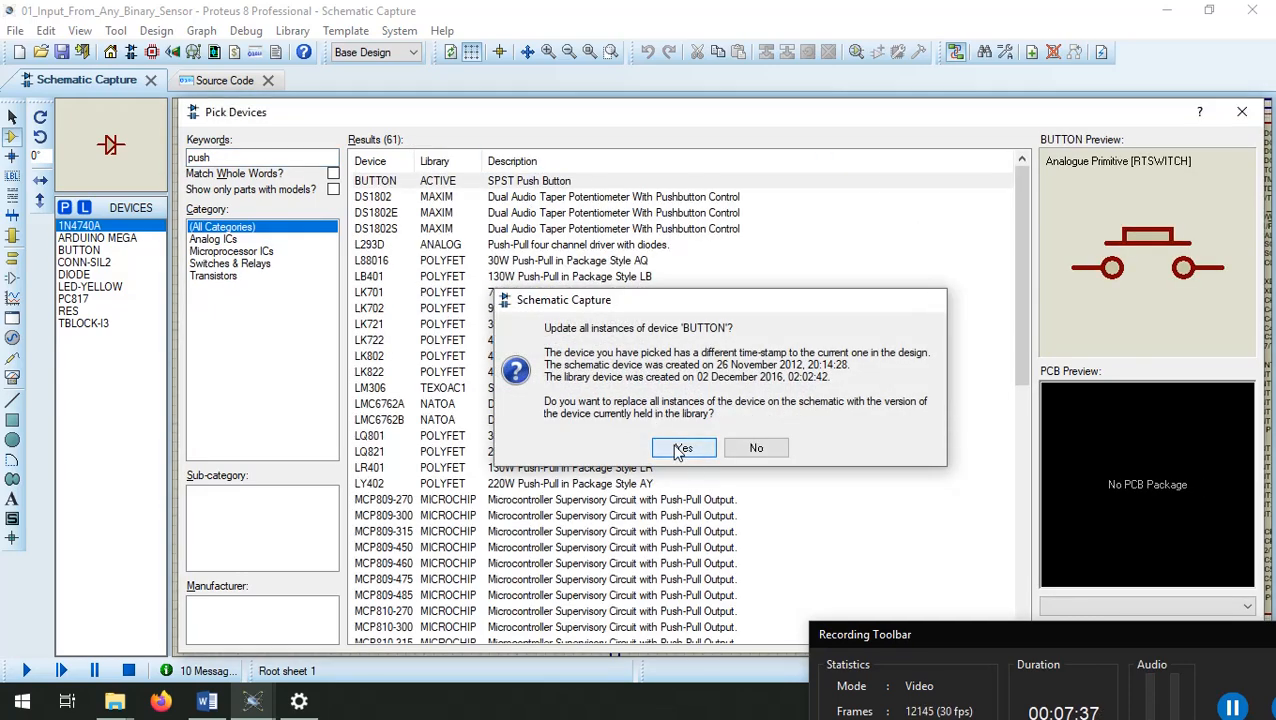
left_click(690, 452)
left_click_drag(1082, 112, 1108, 178)
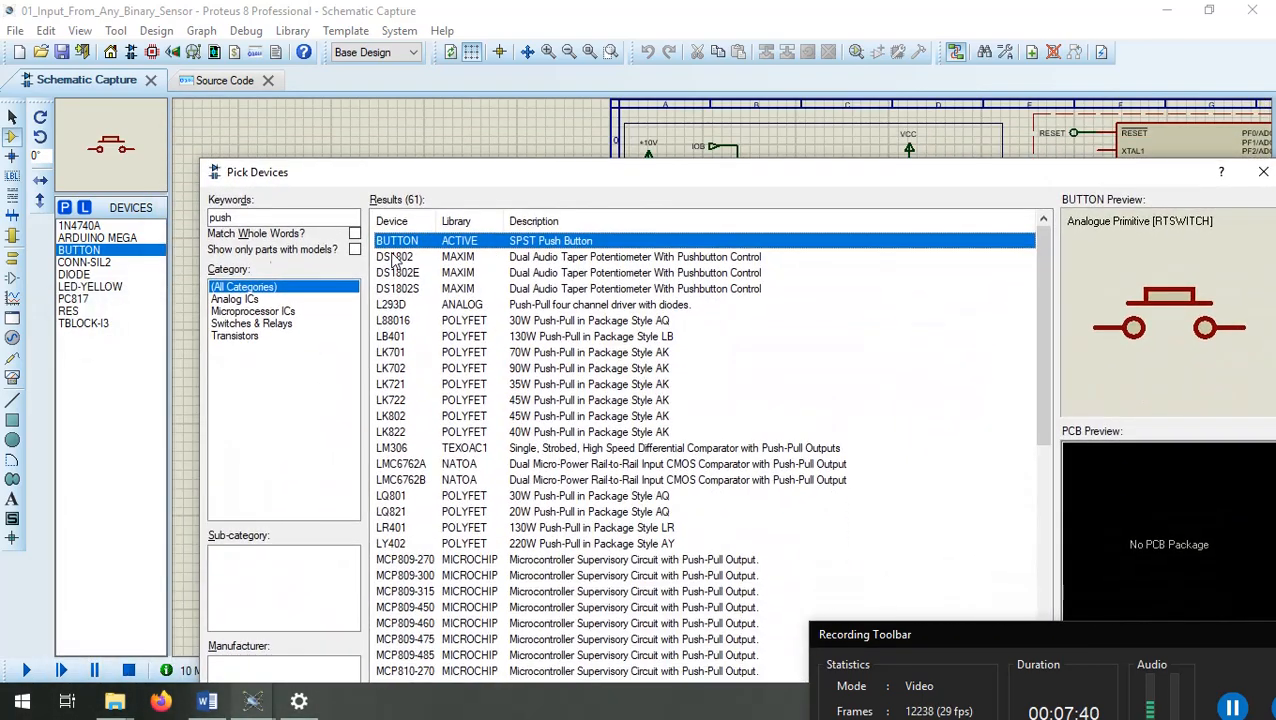
Search the device library for "res" to view the resistor device, and close the device picker
left_click_drag(259, 217, 105, 227)
type("res")
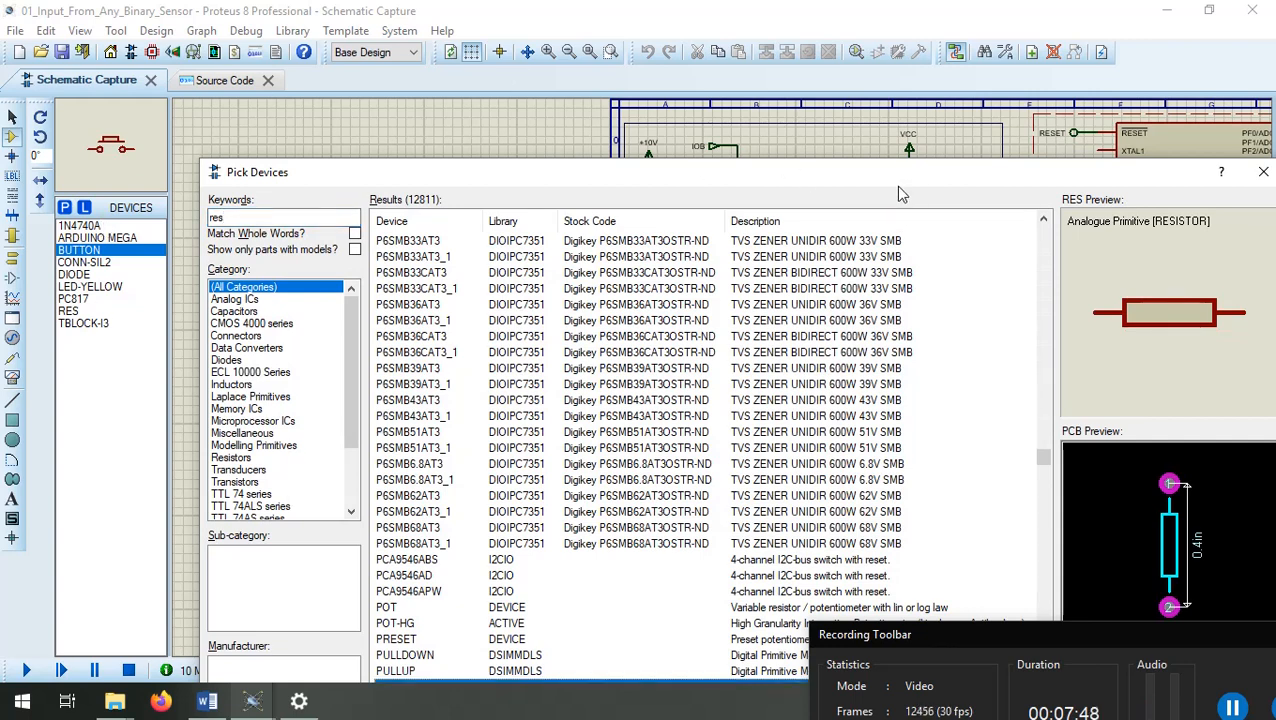
left_click_drag(895, 185, 721, 169)
left_click(1088, 157)
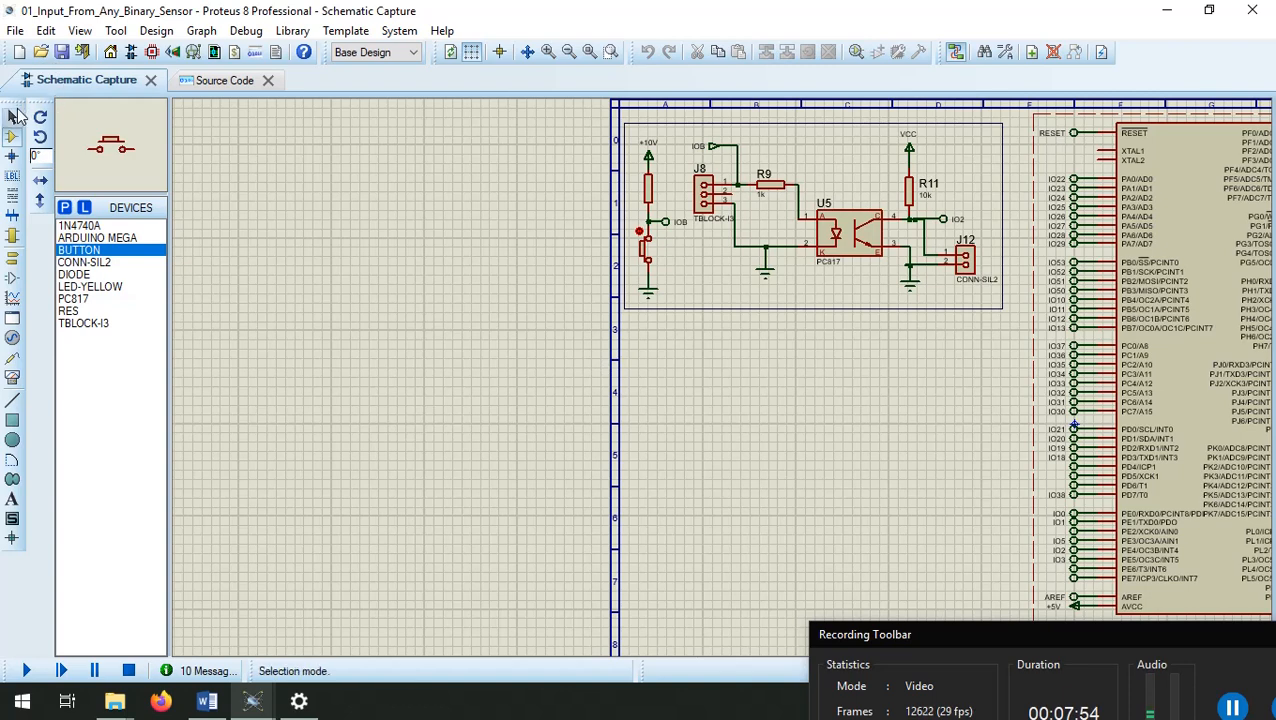
Place a BUTTON in the empty area below the sensor circuit and rotate it anti-clockwise
left_click(677, 369)
left_click(677, 367)
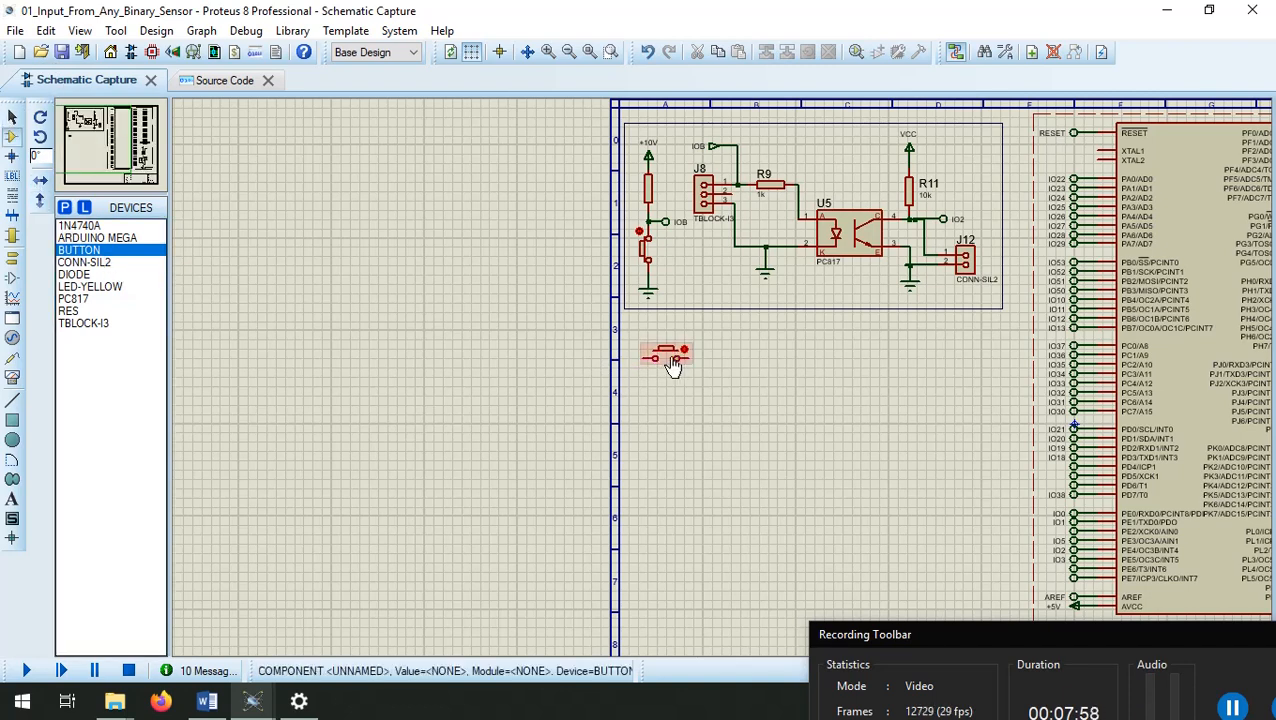
right_click(673, 366)
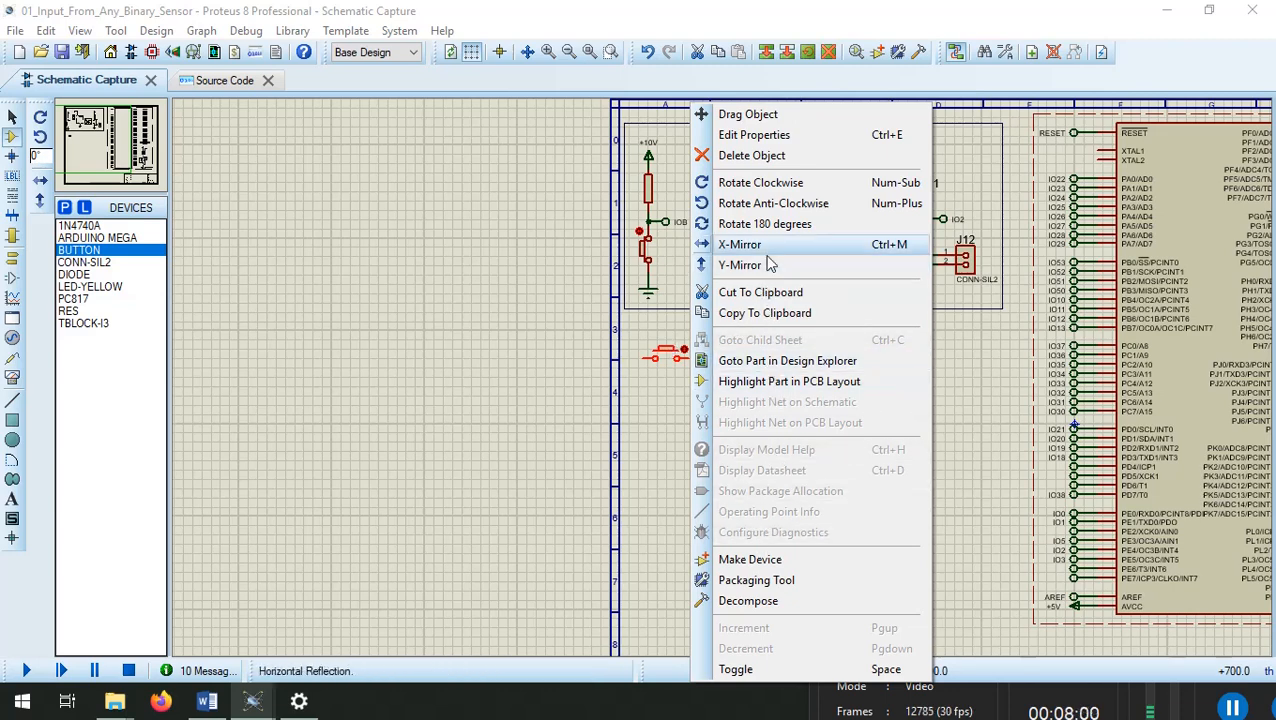
left_click(763, 204)
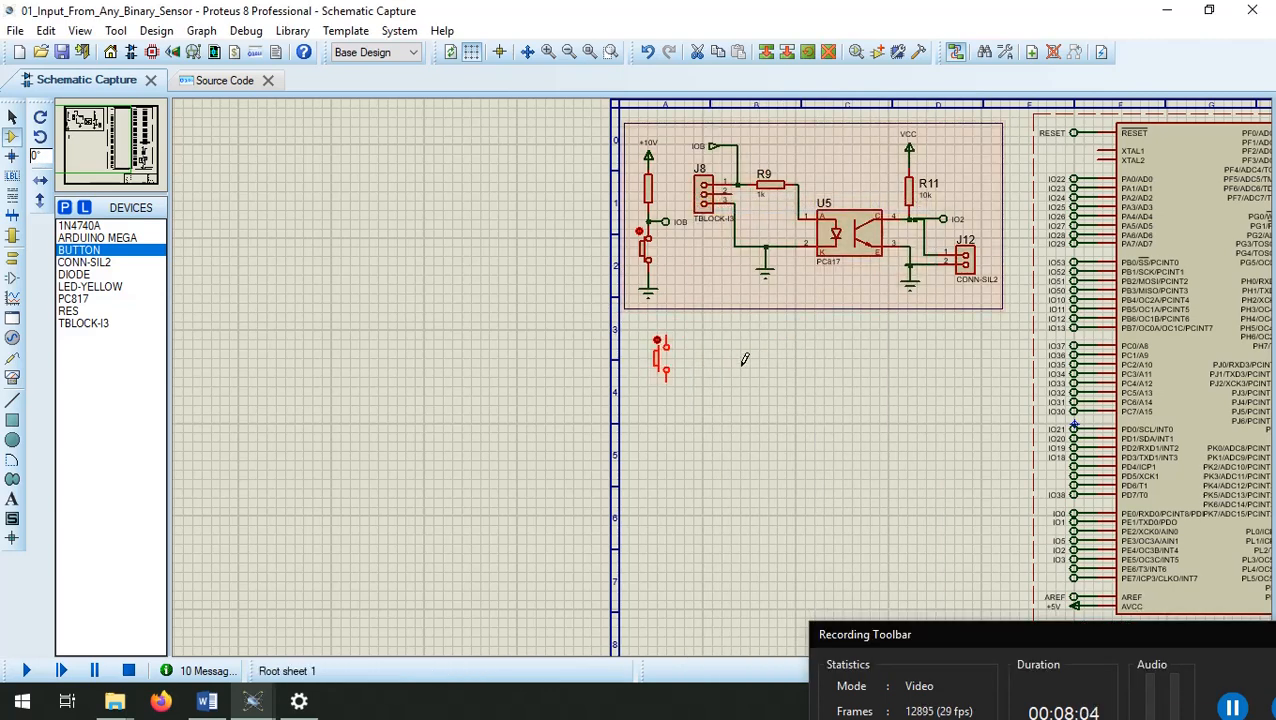
Place a RES resistor beside the new push button and rotate it to a vertical orientation
left_click(68, 311)
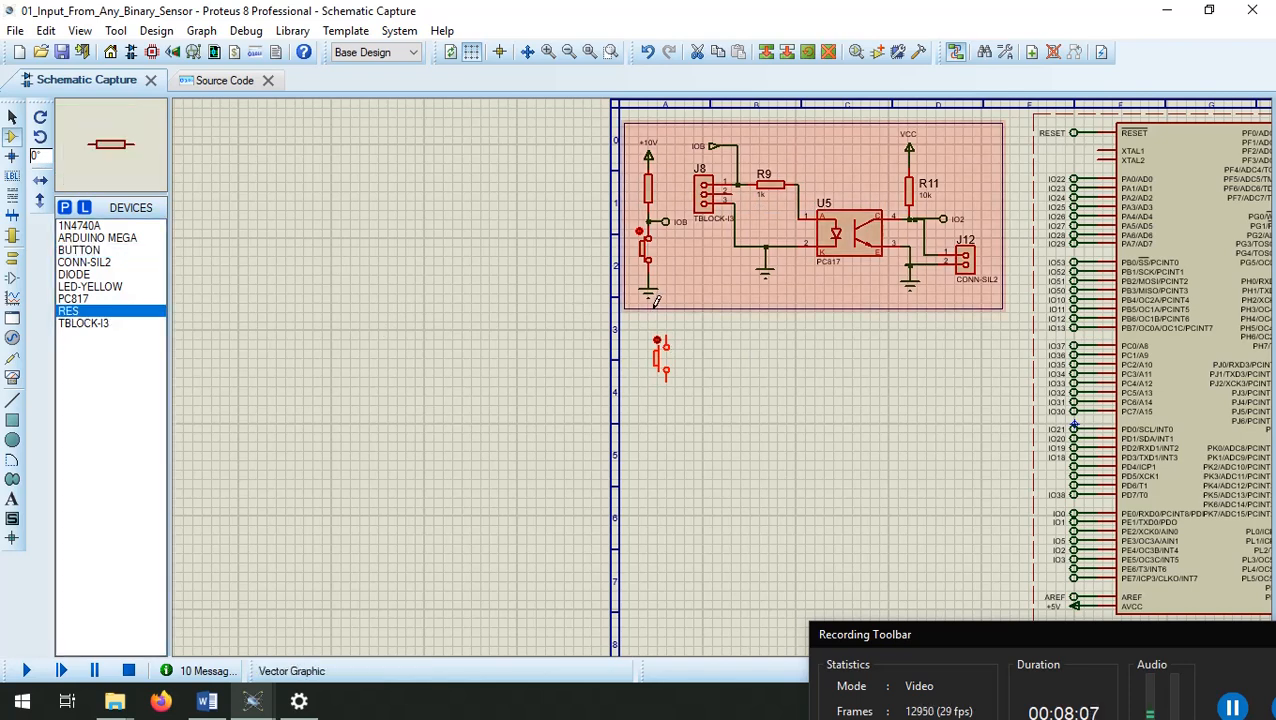
left_click(712, 366)
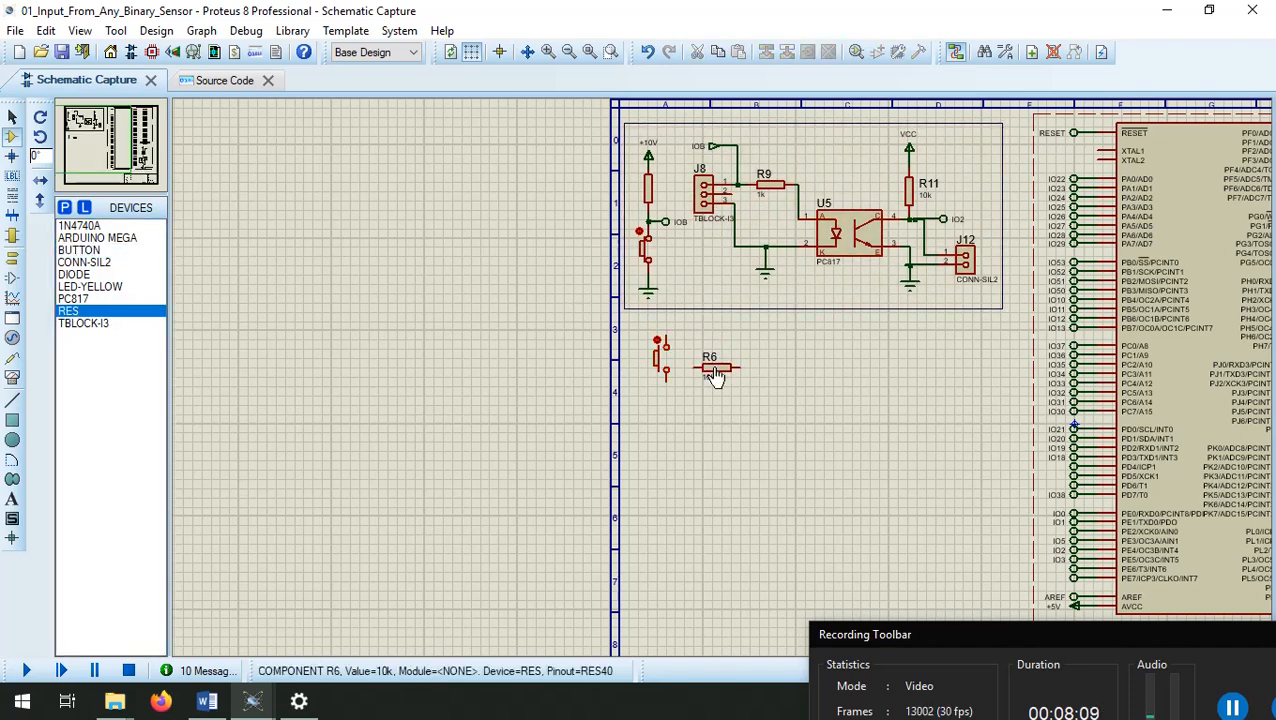
right_click(716, 370)
left_click(800, 272)
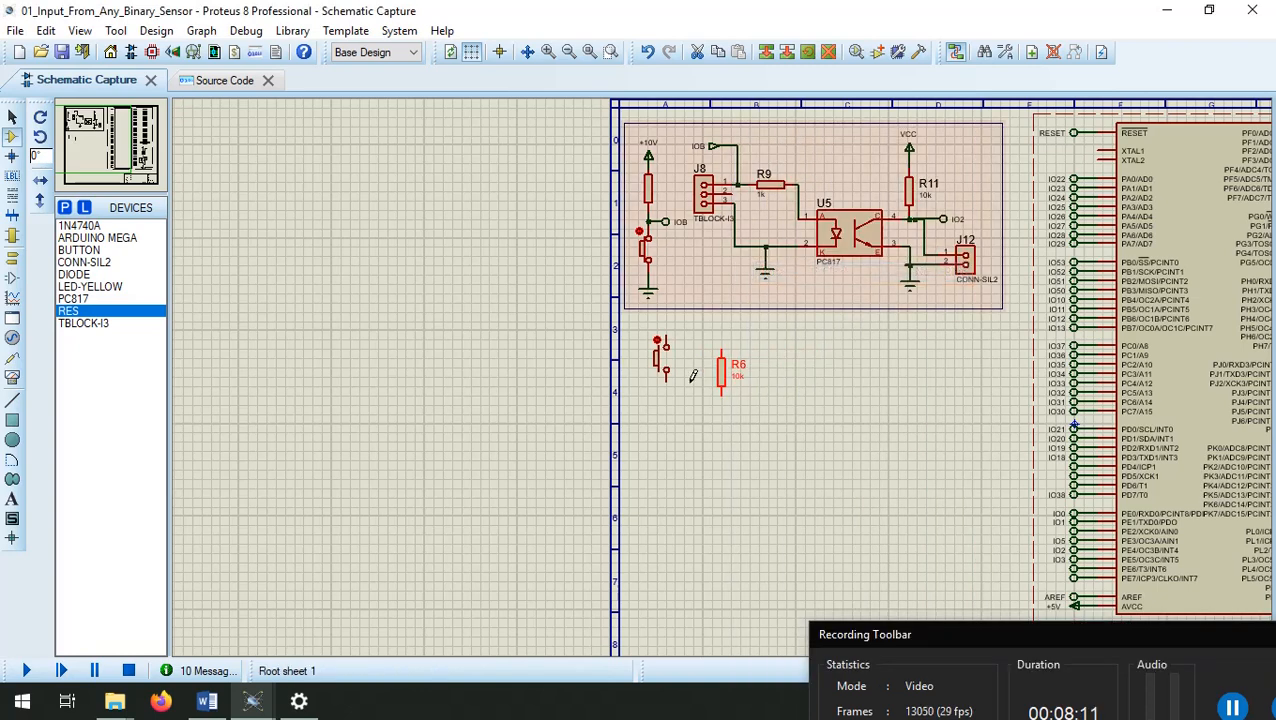
Move the new push button directly below the new resistor, in line with its lower pin
right_click(664, 370)
left_click(733, 117)
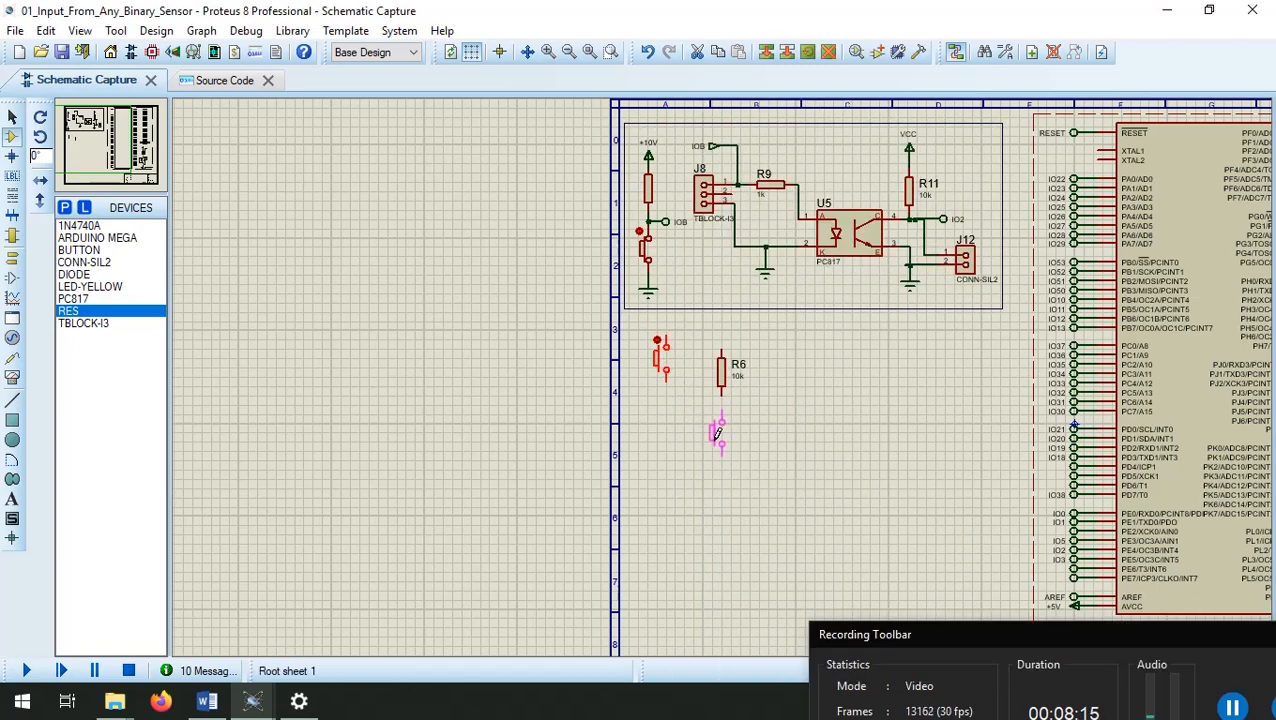
left_click(717, 433)
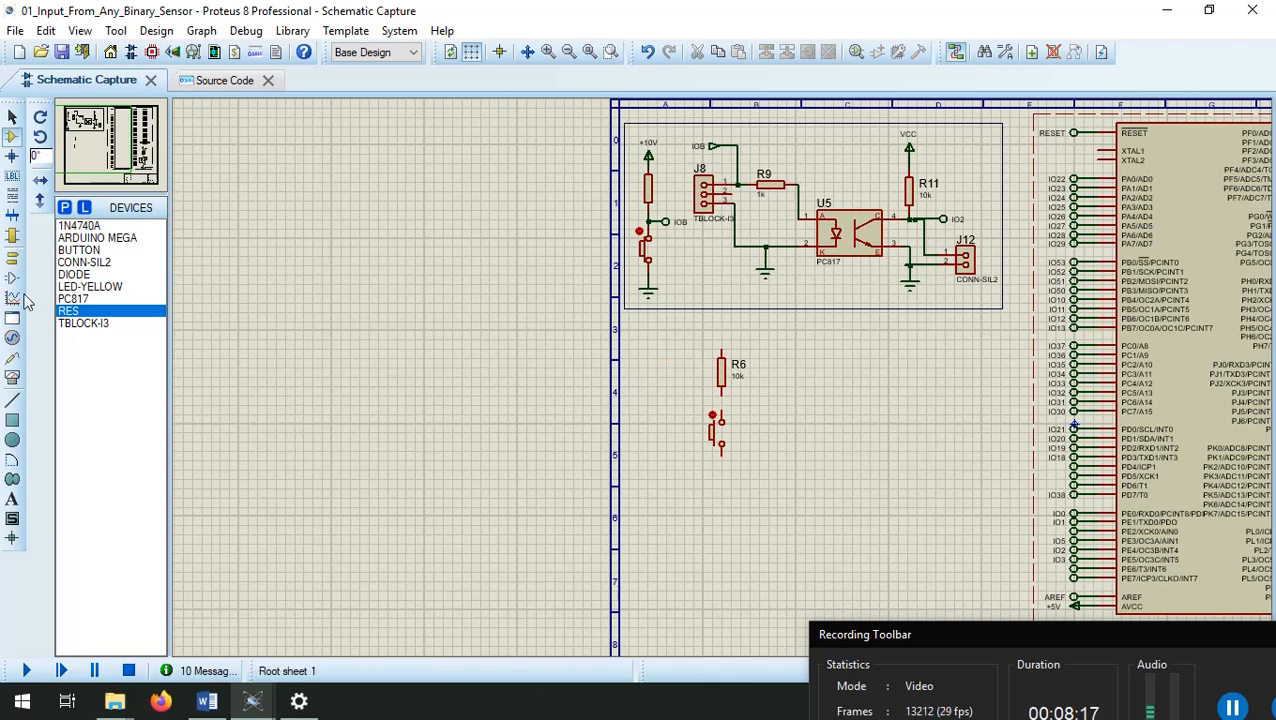
Place a GROUND terminal below the new push button and wire it to the button's lower pin
left_click(12, 257)
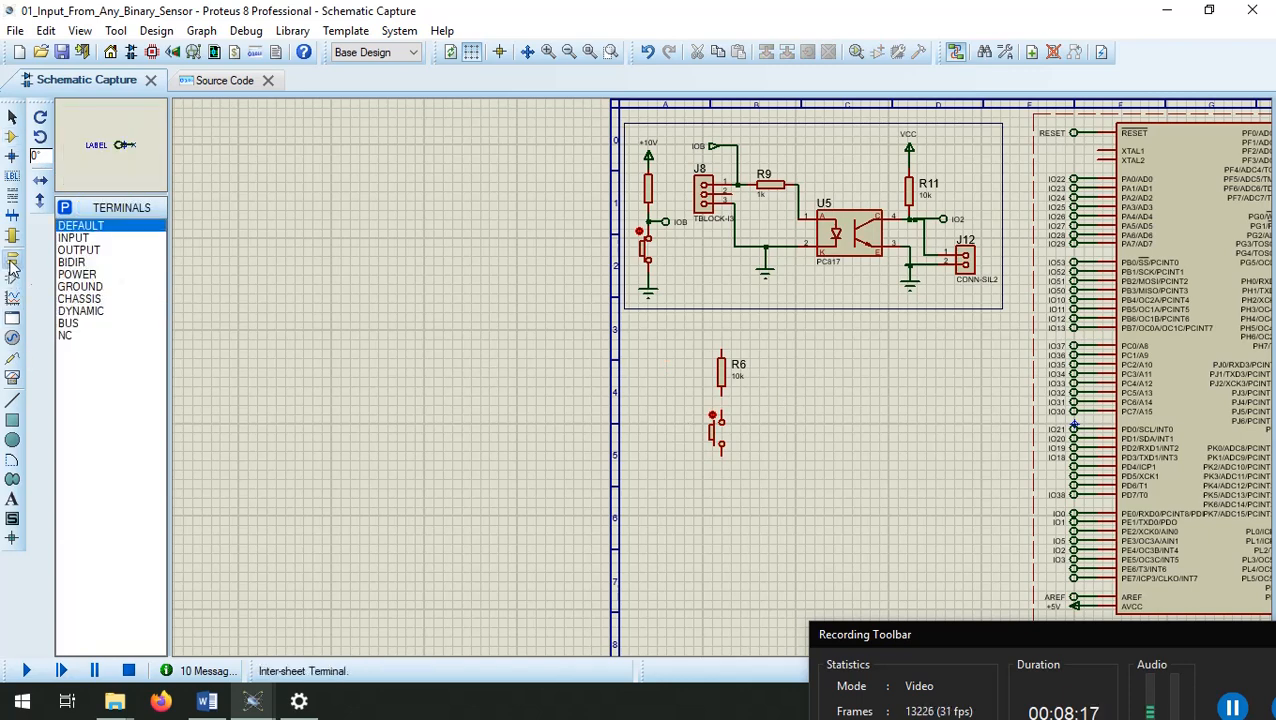
left_click(70, 299)
left_click(77, 274)
left_click(80, 286)
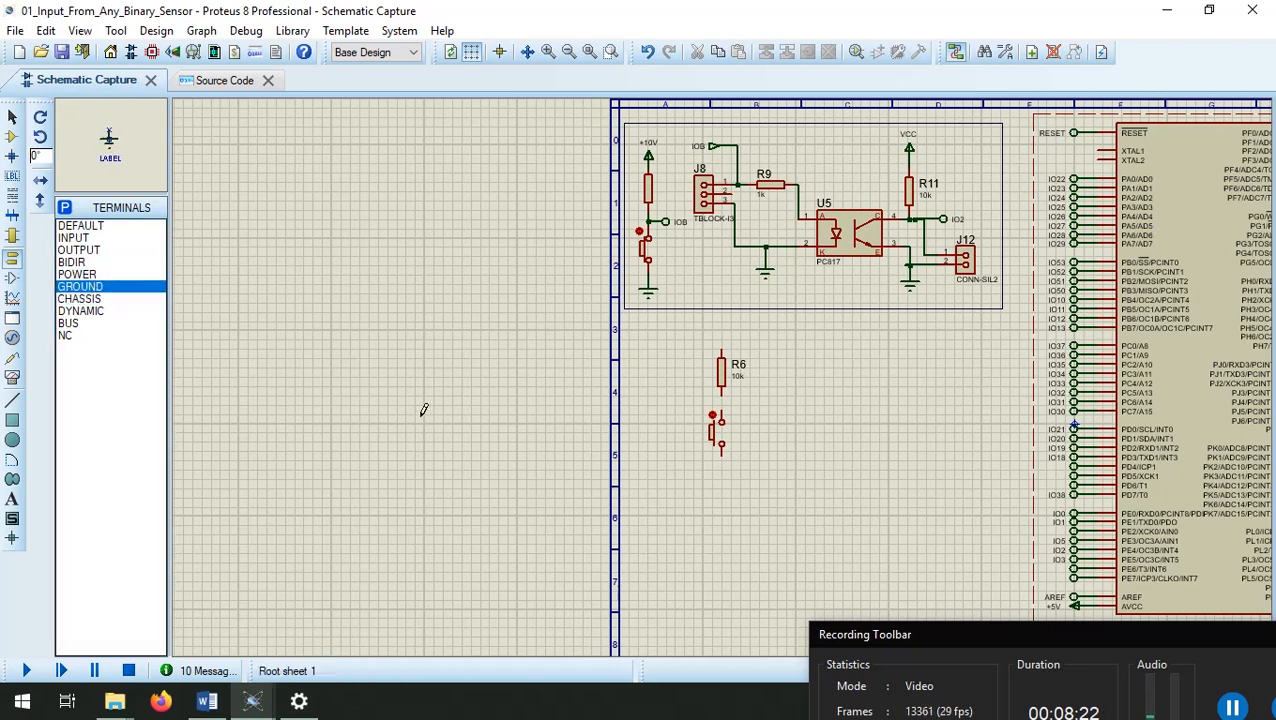
scroll(726, 493, "up", 5)
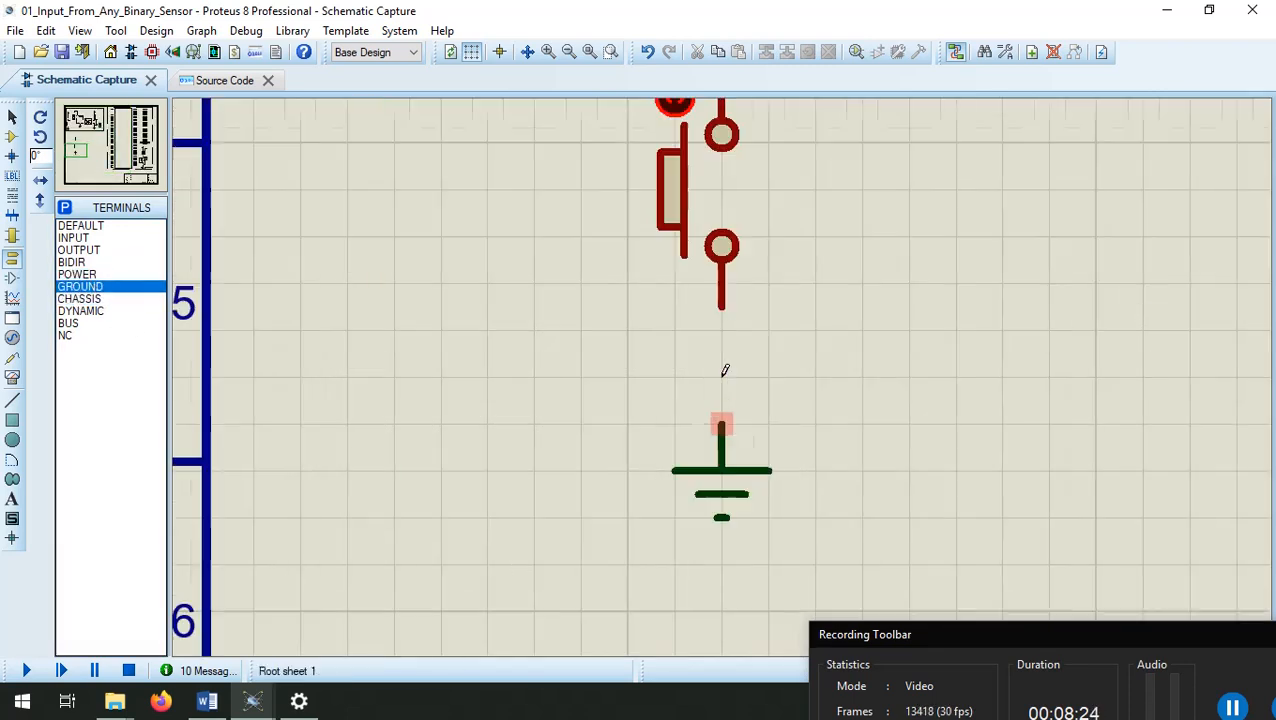
left_click(722, 414)
left_click(722, 303)
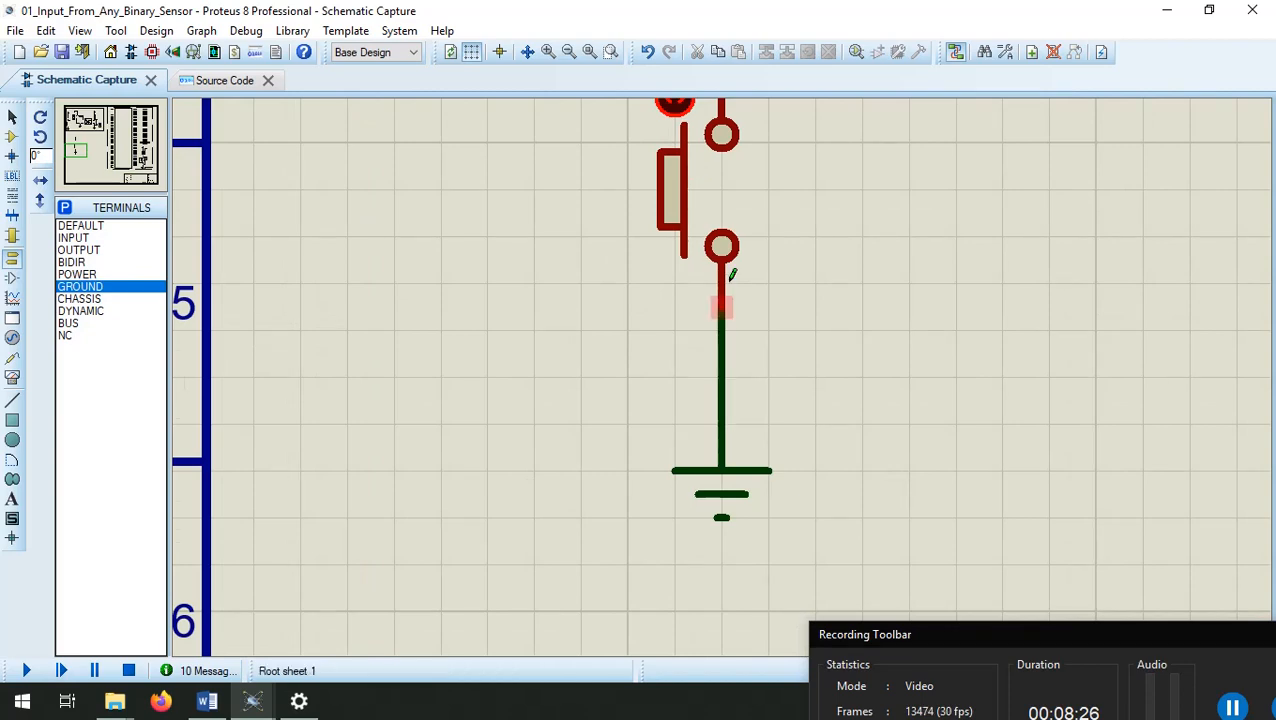
Wire the new push button's upper pin to the lower pin of resistor R6
scroll(724, 335, "down", 4)
scroll(723, 342, "up", 3)
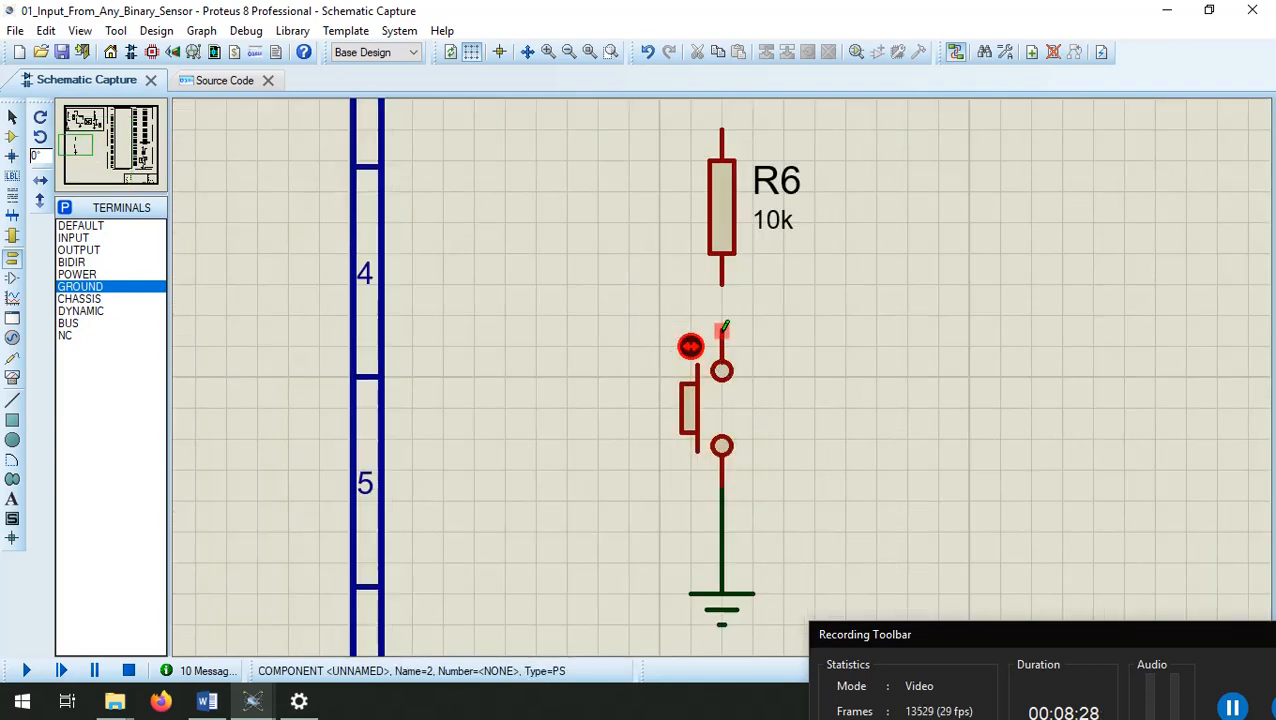
left_click(724, 328)
left_click(722, 284)
Place a POWER terminal above resistor R6 and wire it to the resistor's upper pin
scroll(727, 275, "down", 4)
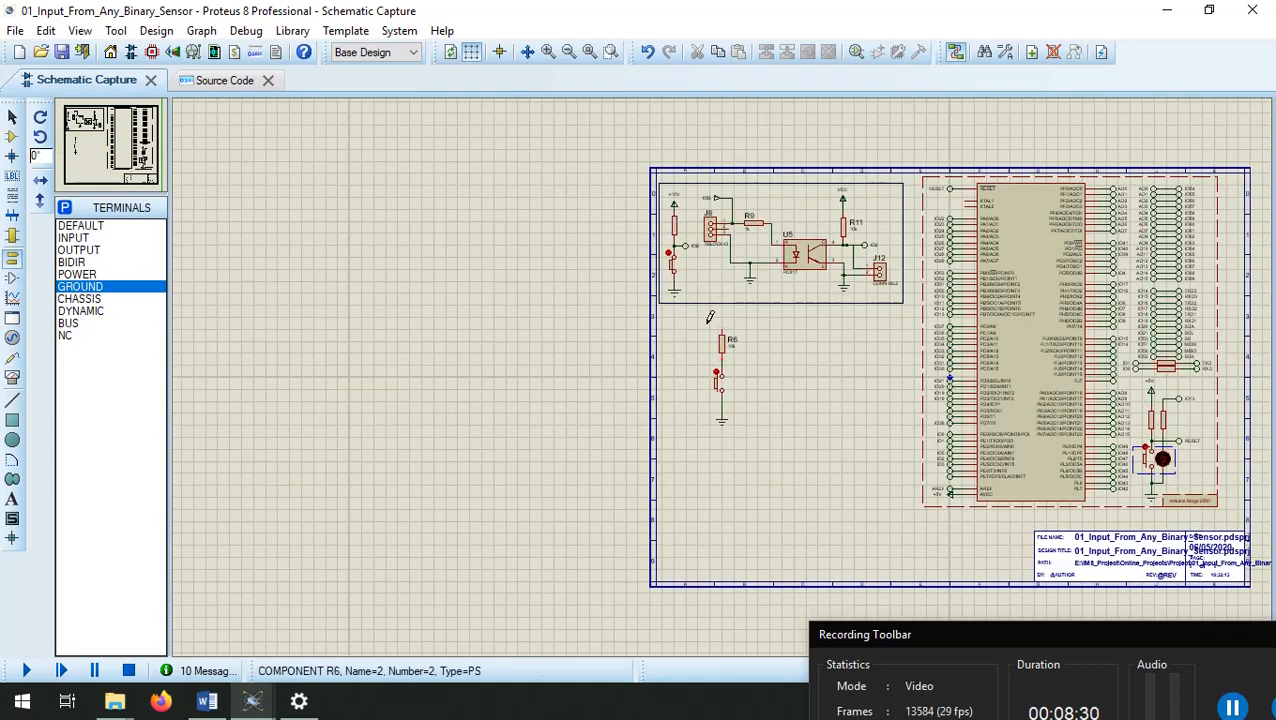
scroll(710, 317, "up", 2)
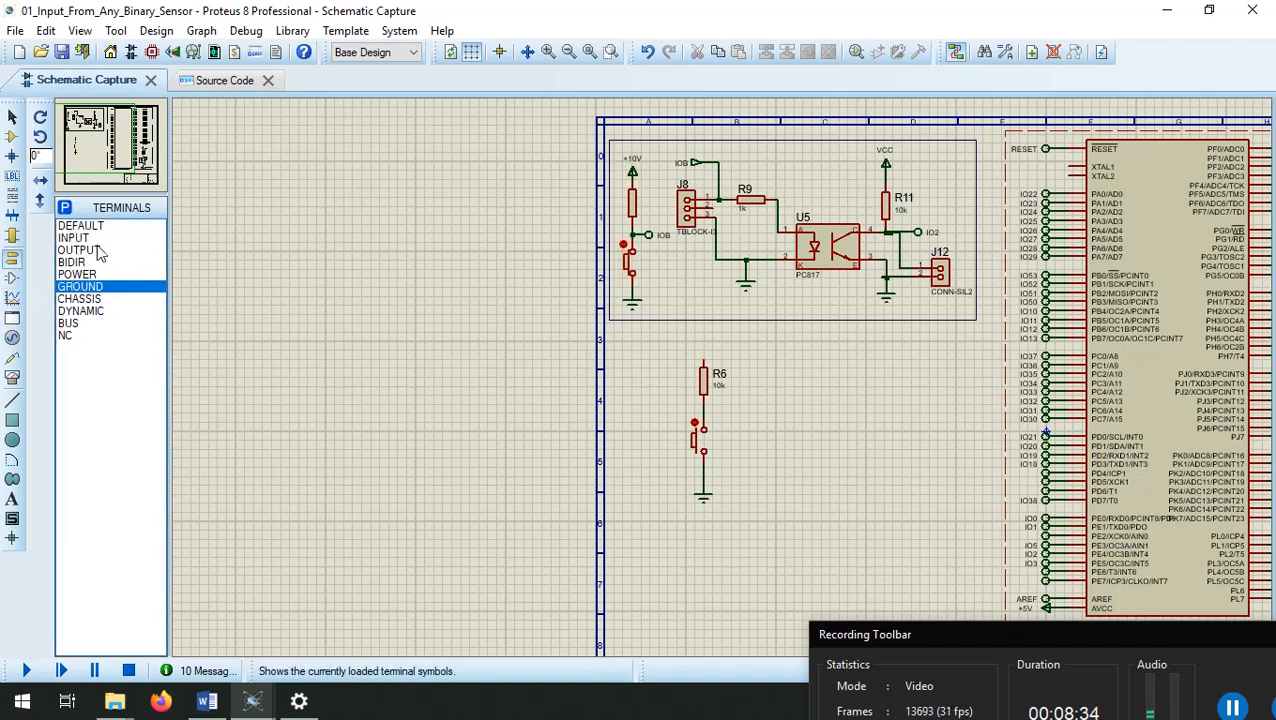
left_click(87, 275)
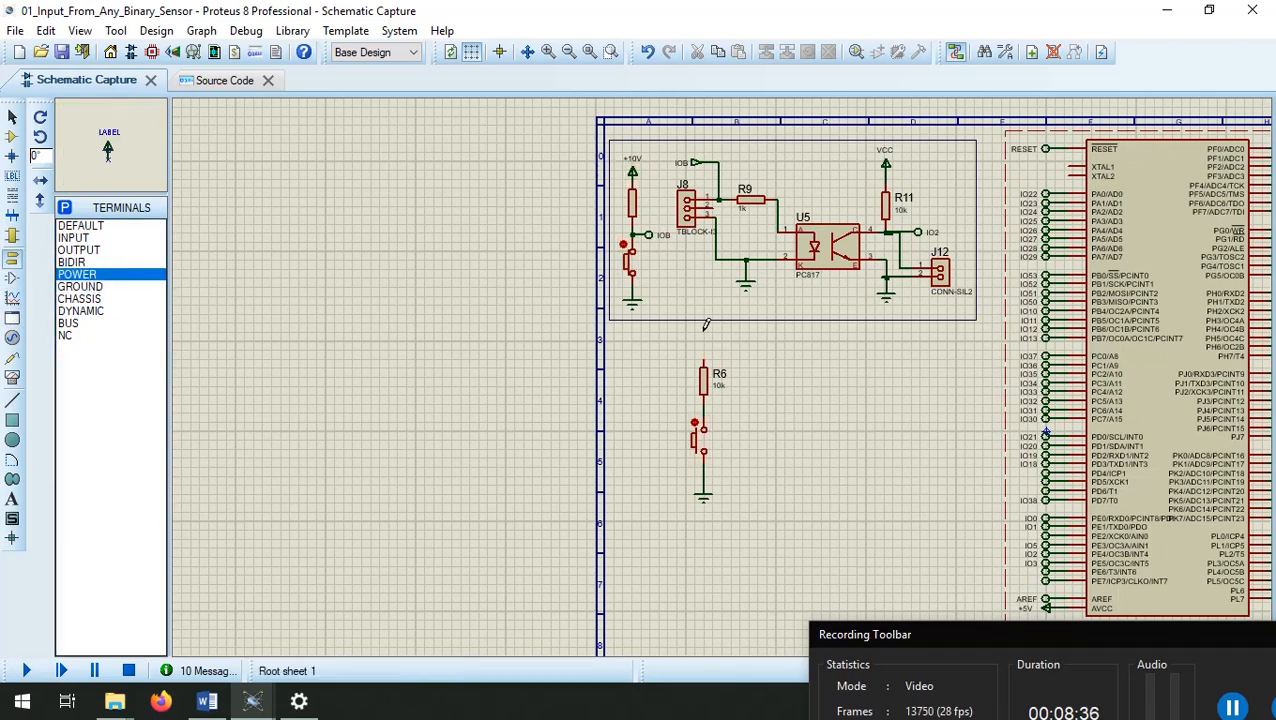
scroll(722, 345, "up", 3)
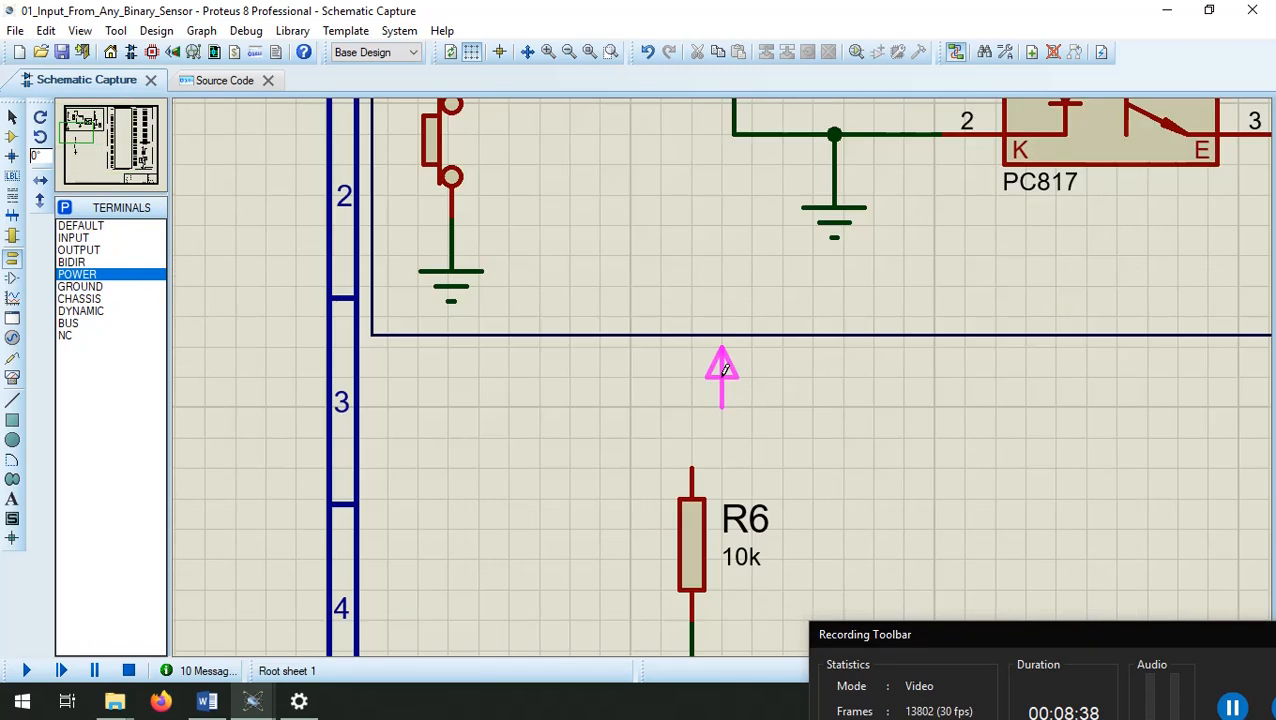
left_click(691, 377)
left_click(691, 406)
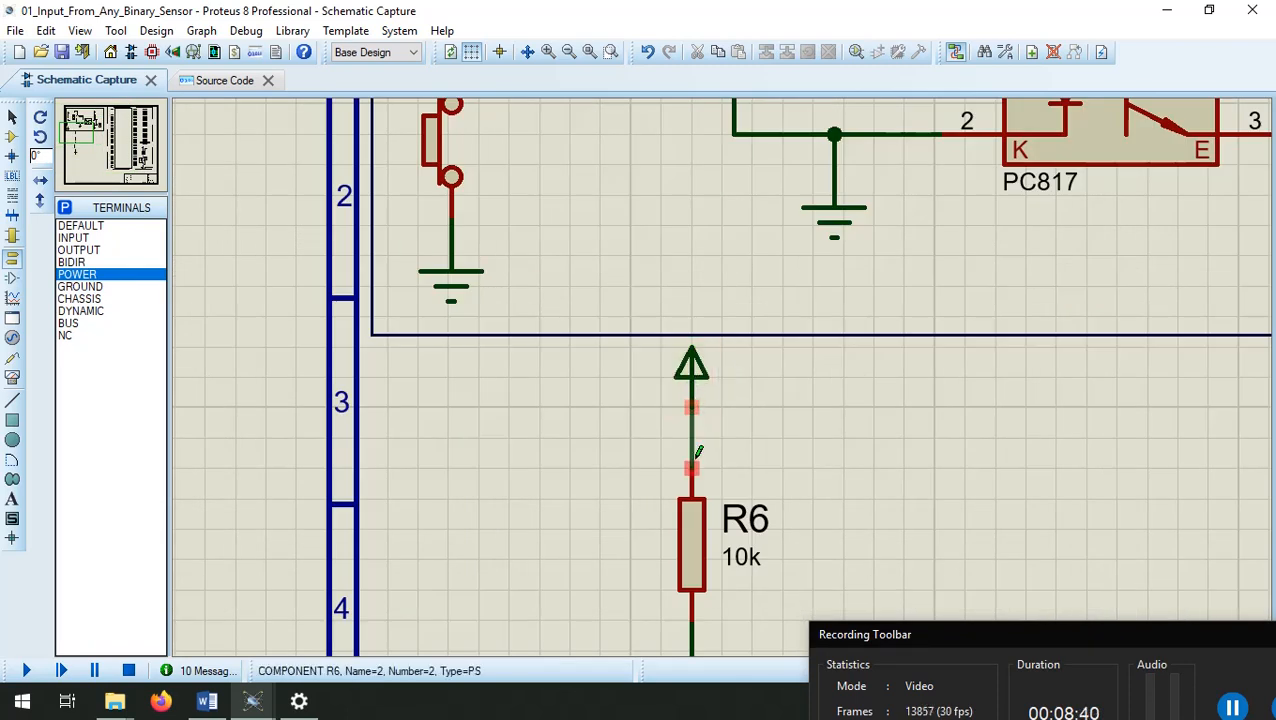
left_click(691, 469)
Label the new POWER terminal above R6 as +75V
double_click(691, 370)
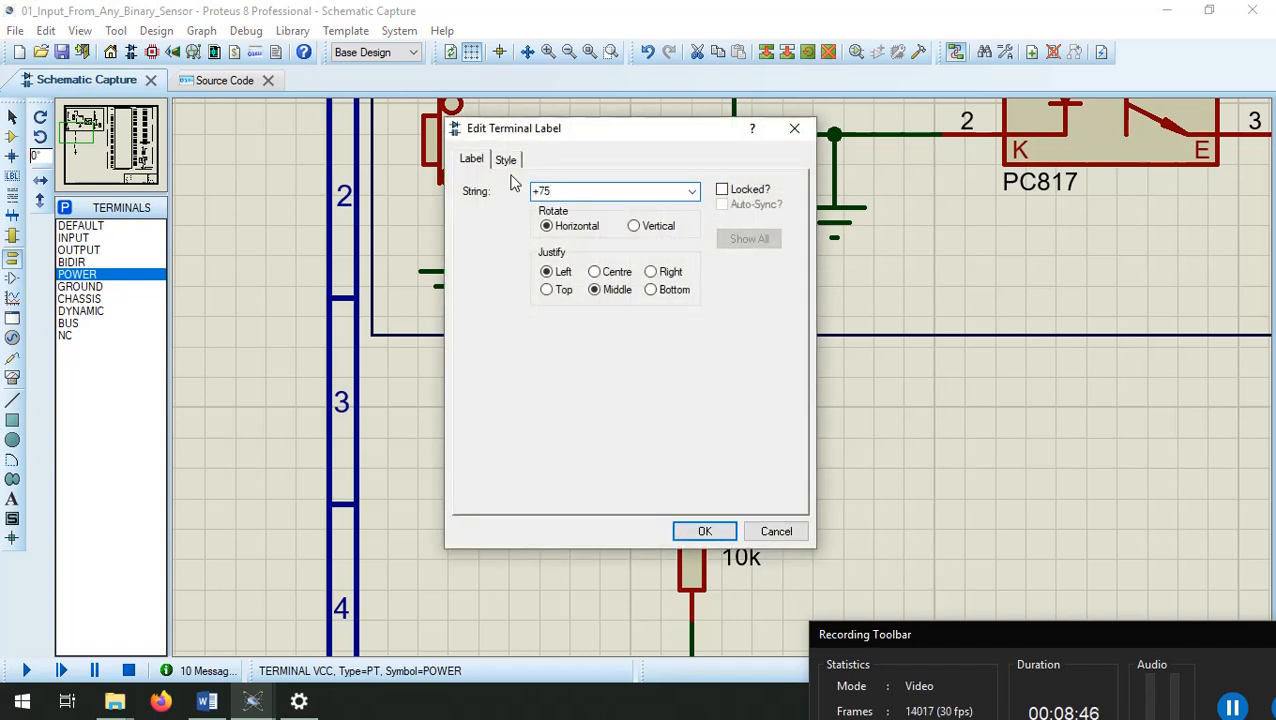
left_click(700, 531)
scroll(725, 398, "down", 3)
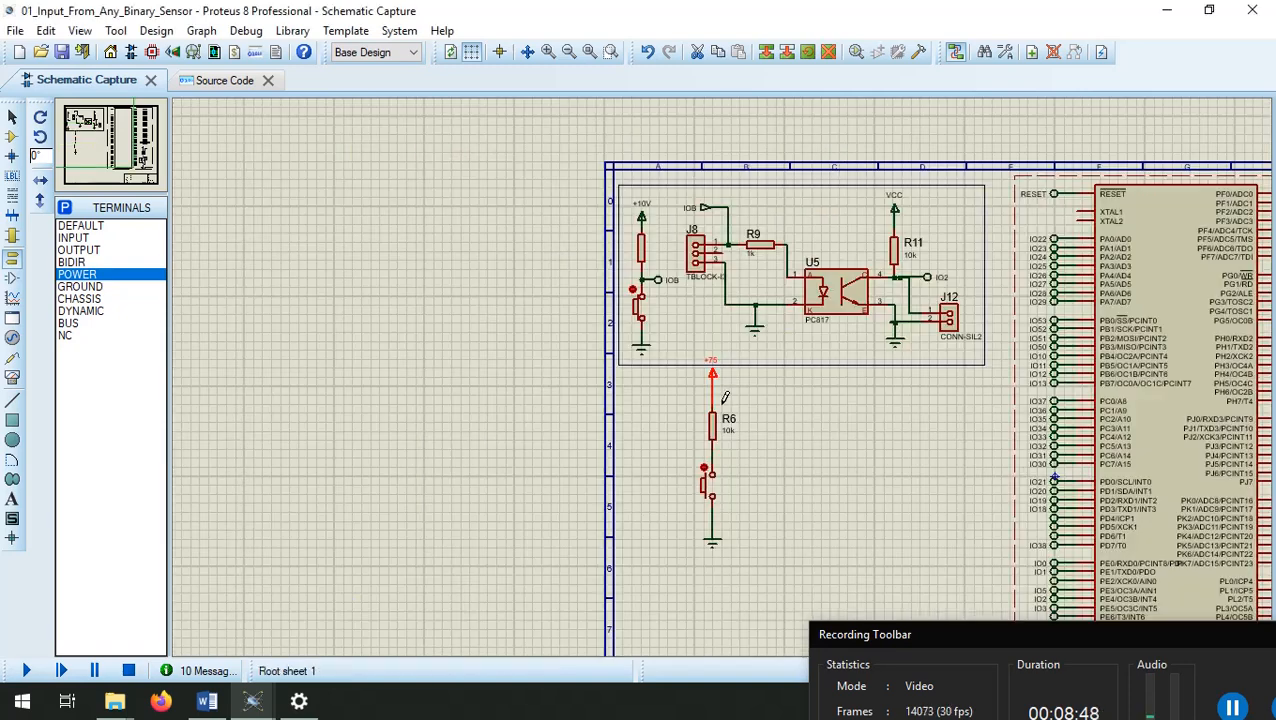
scroll(725, 398, "up", 3)
double_click(701, 250)
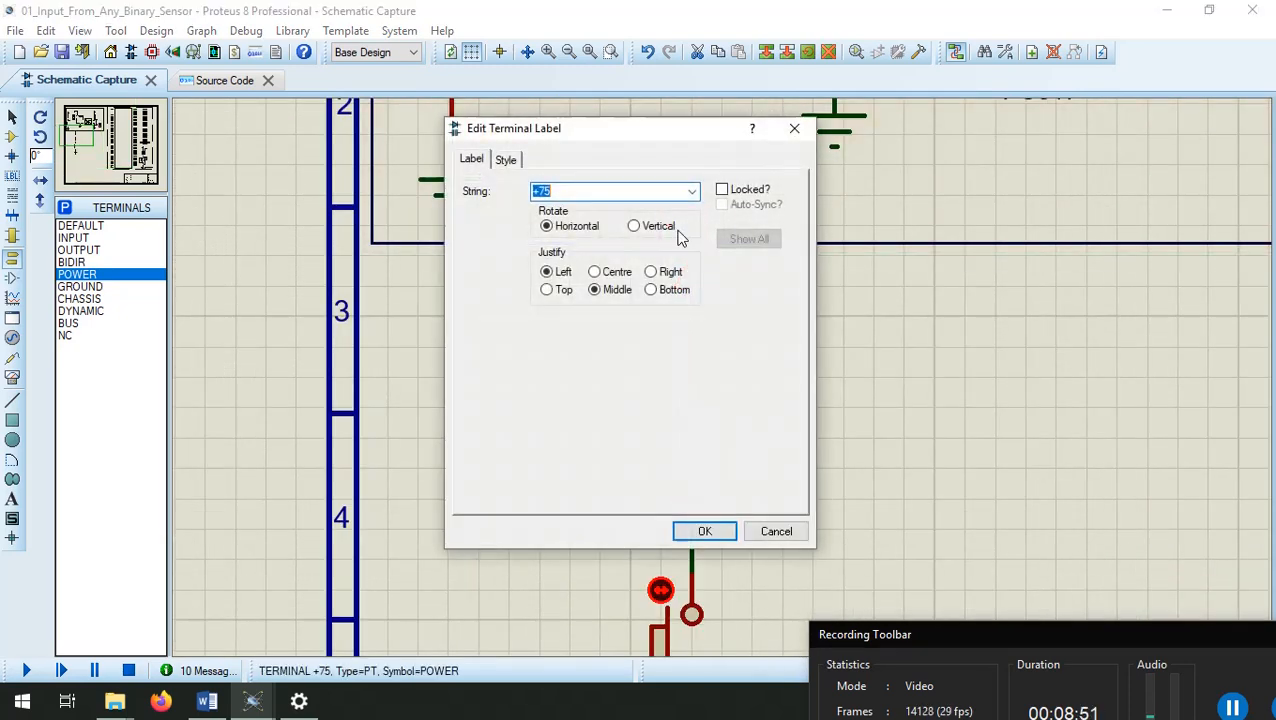
type("V")
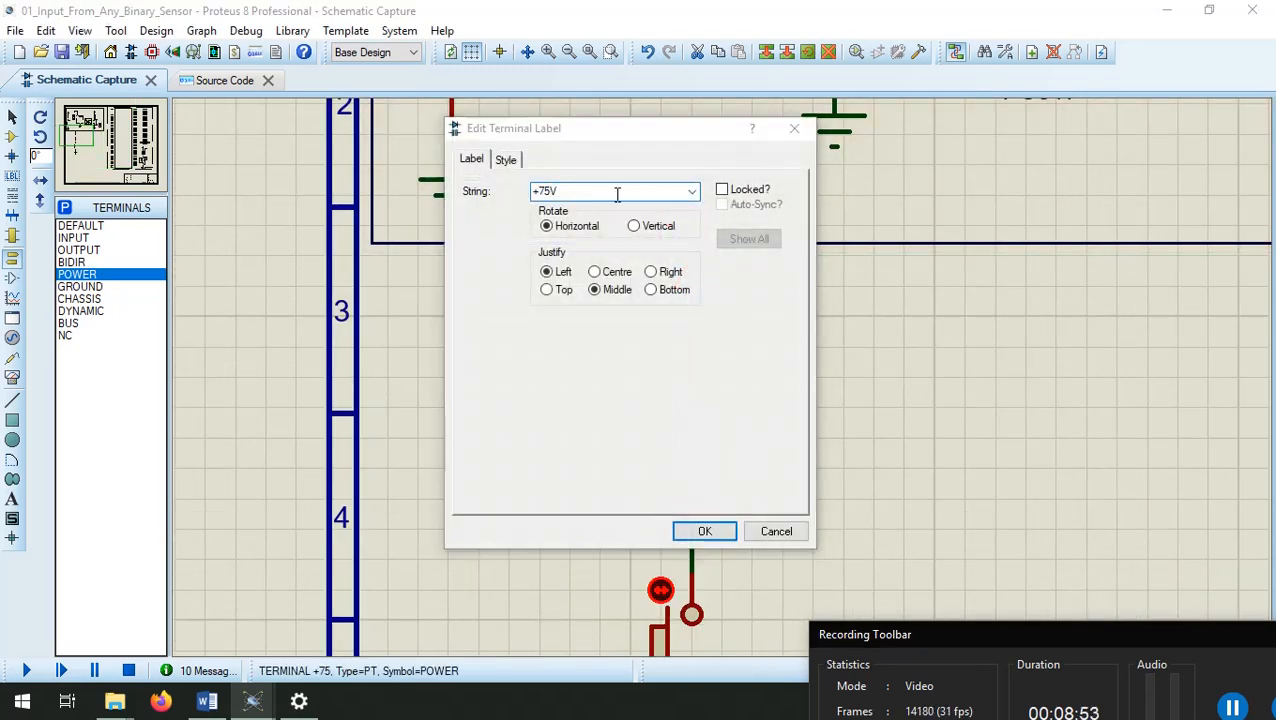
key("Return")
scroll(726, 370, "down", 3)
Place a DEFAULT terminal beside the wire between R6 and the push button and rotate it 180 degrees so its pin faces the wire
scroll(726, 370, "up", 3)
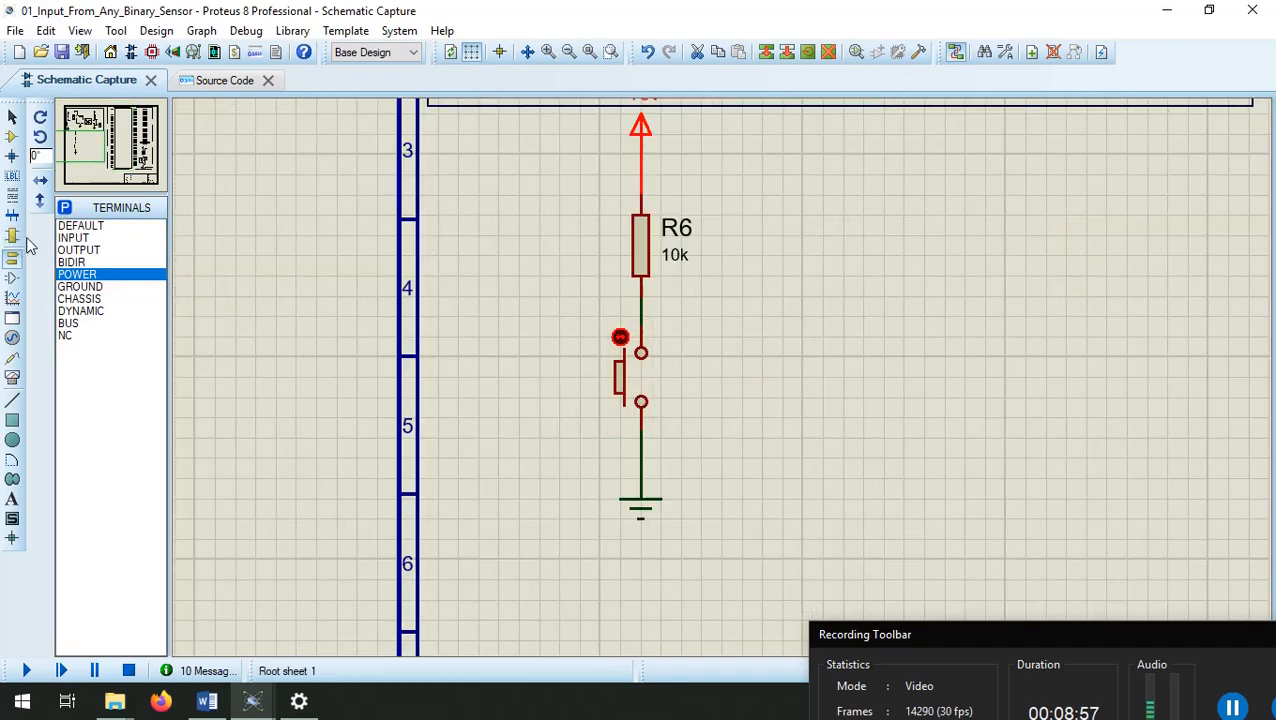
left_click(80, 250)
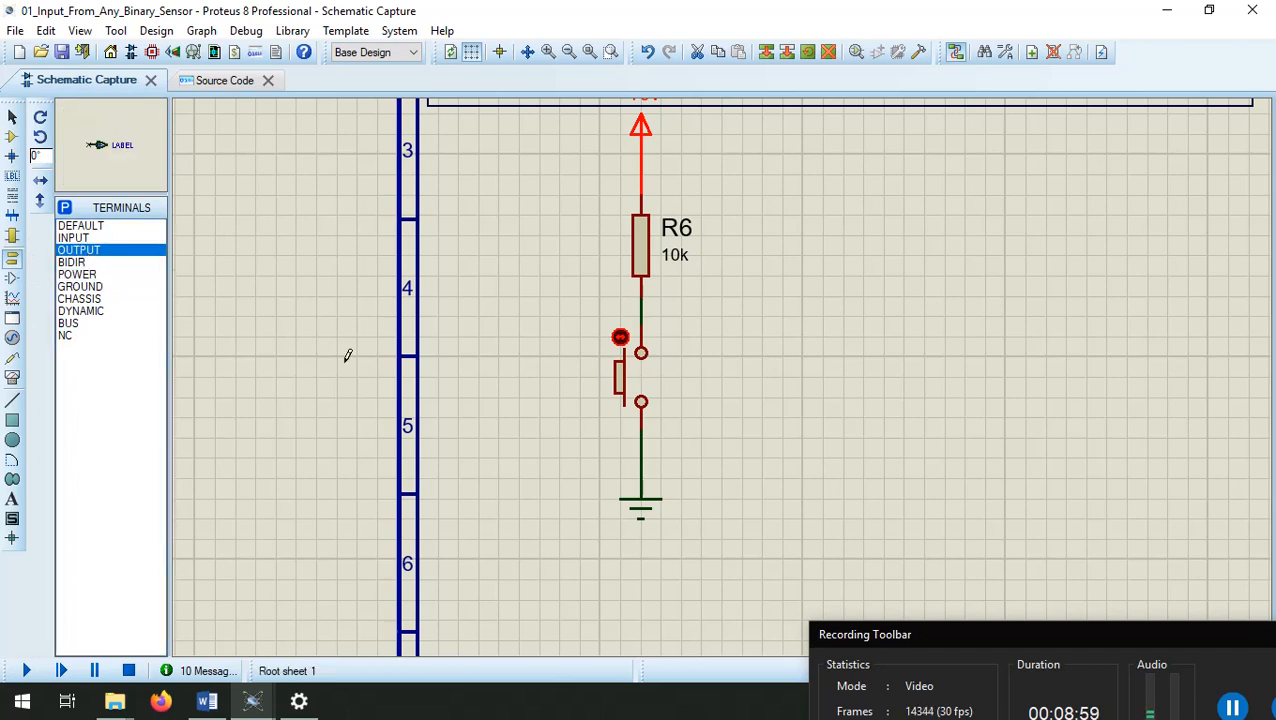
left_click(677, 301)
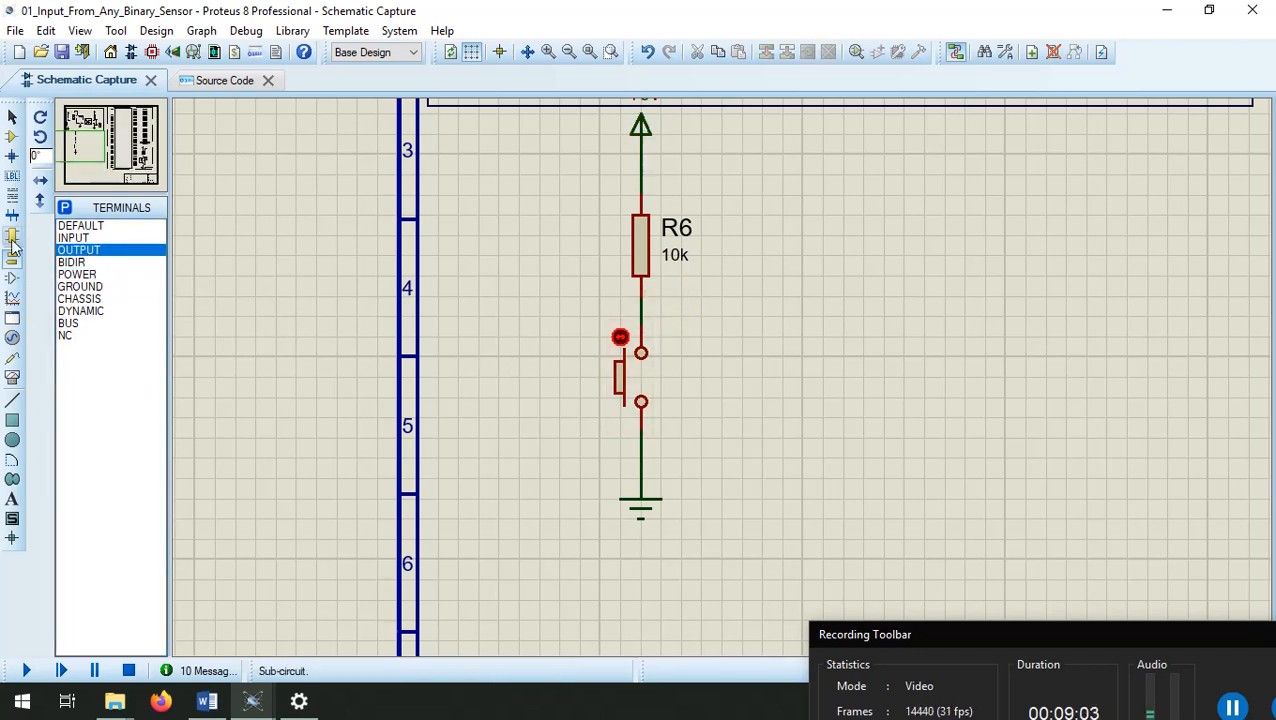
left_click(92, 226)
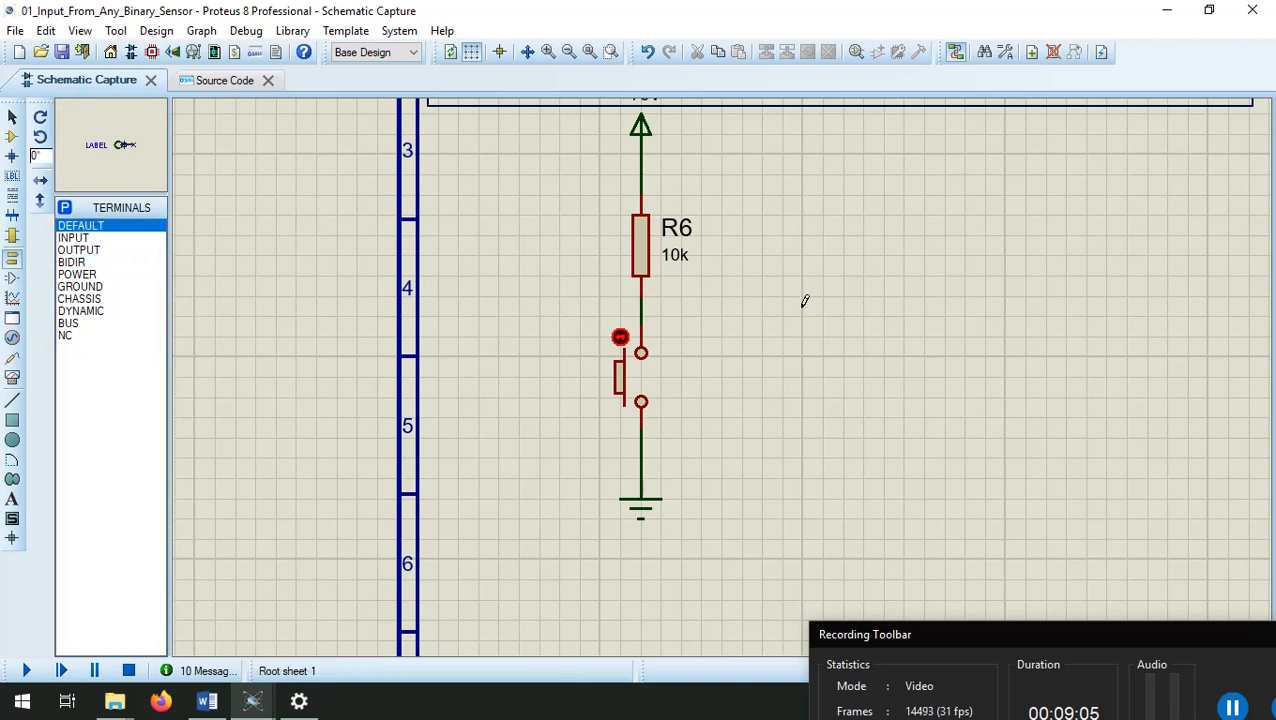
left_click(669, 316)
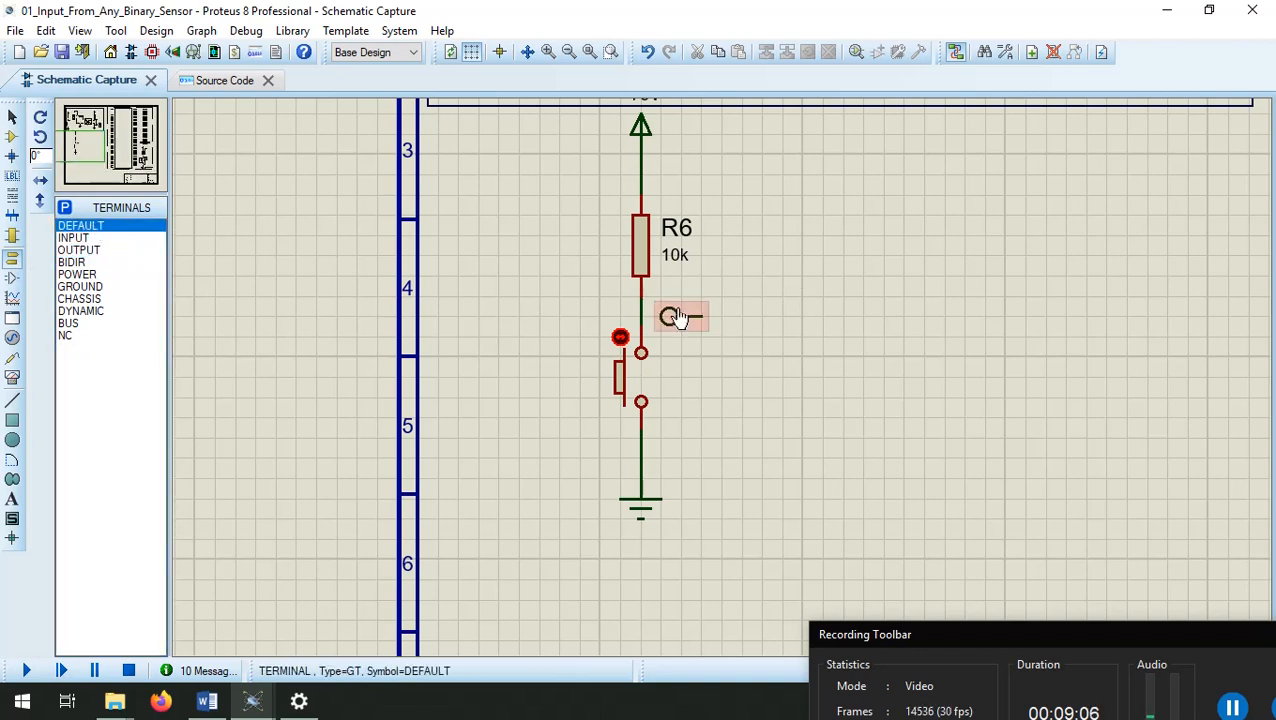
right_click(694, 306)
left_click(786, 400)
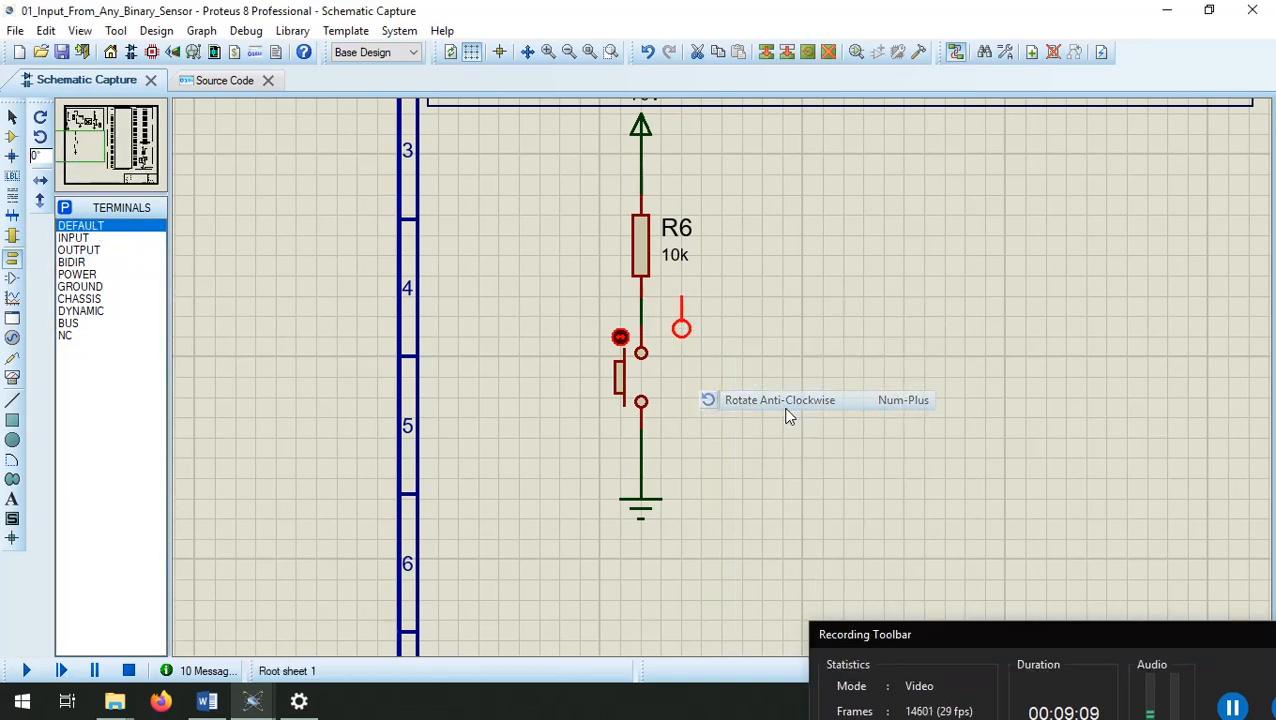
right_click(700, 320)
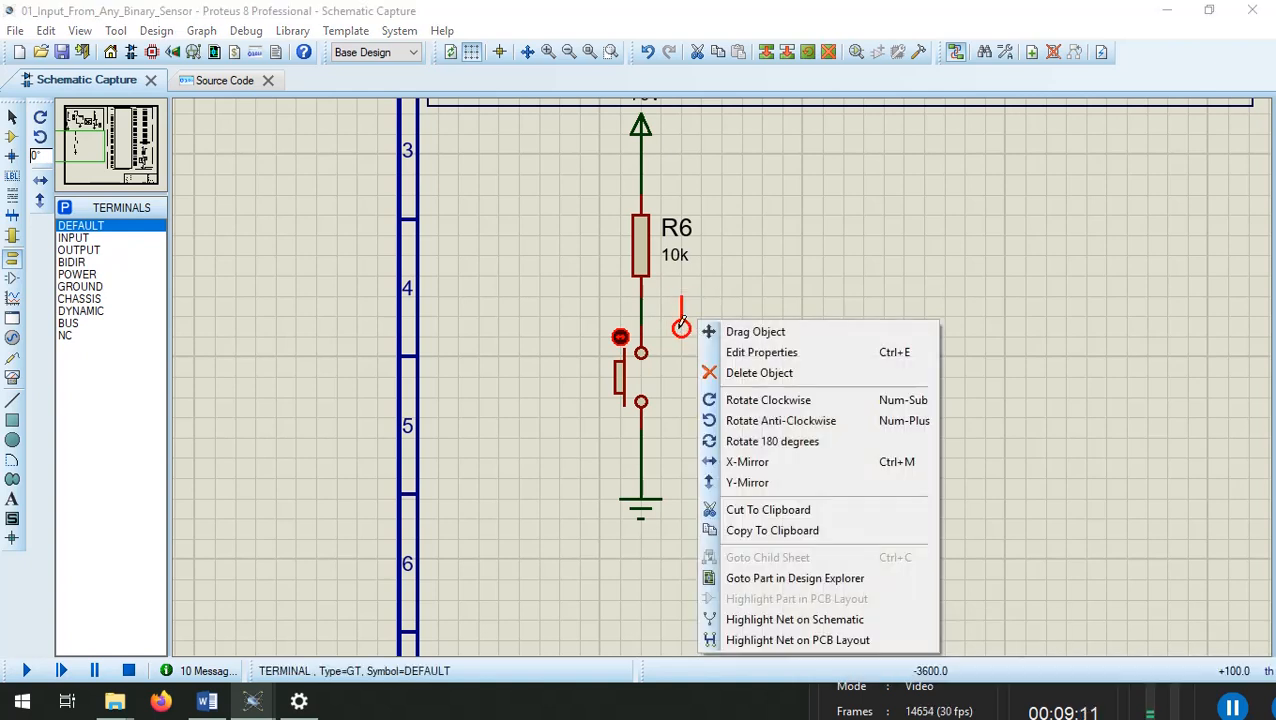
left_click(790, 421)
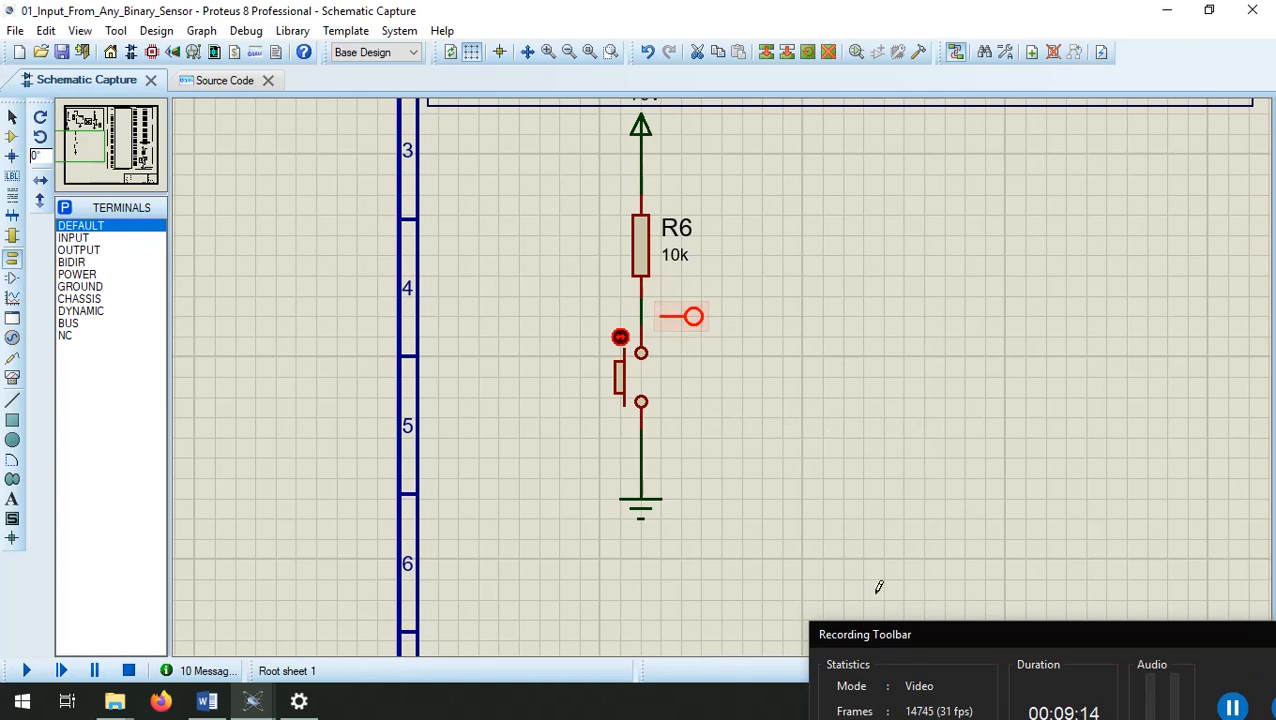
left_click_drag(994, 634, 869, 478)
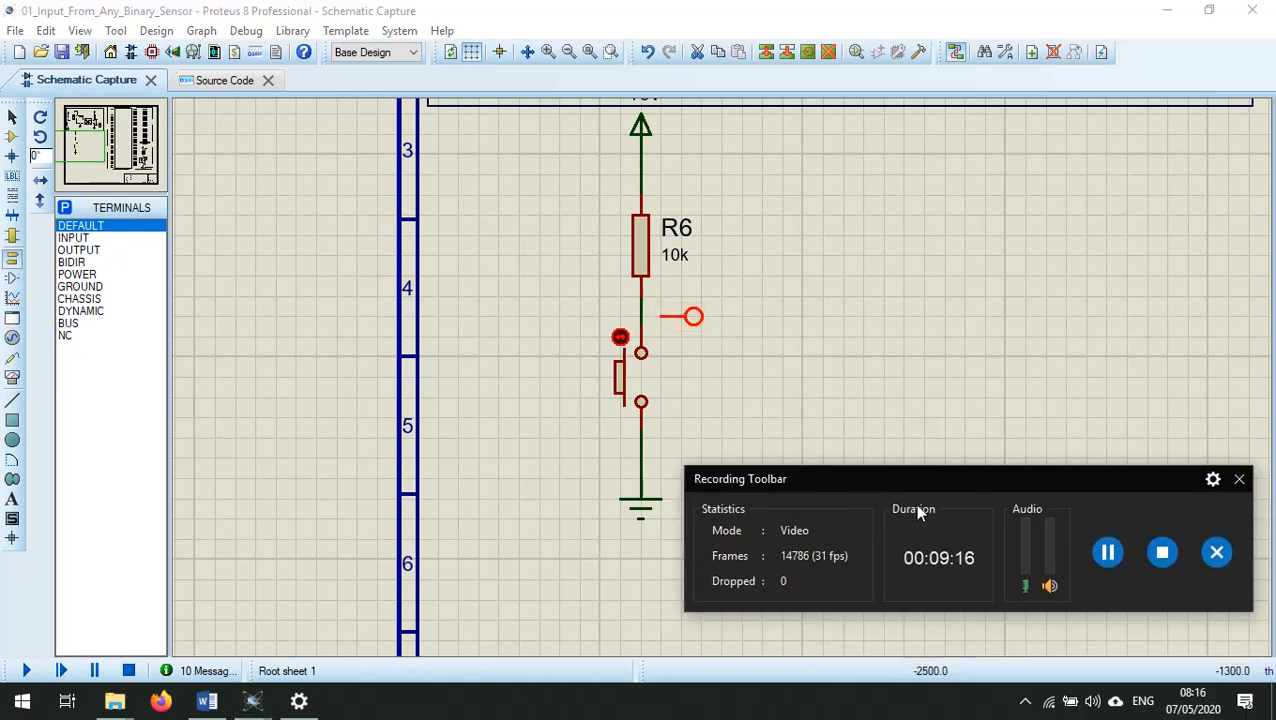
left_click(1107, 552)
left_click(1107, 552)
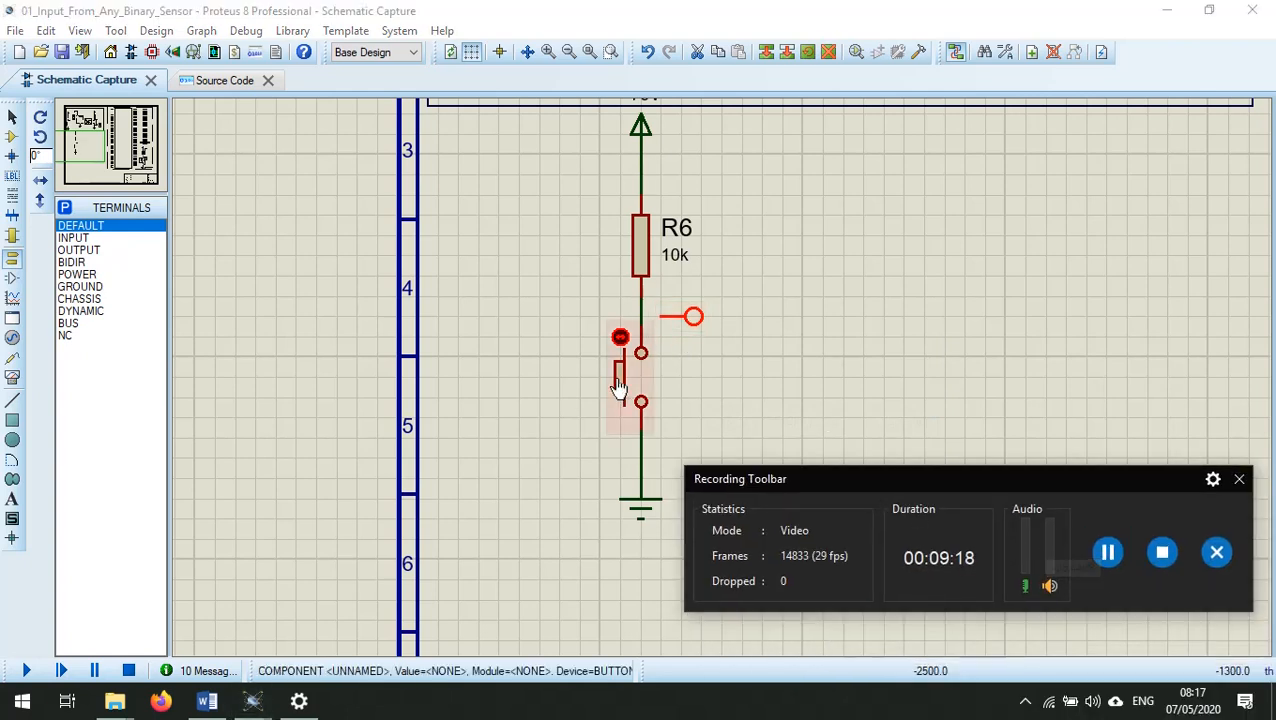
Move the DEFAULT terminal up one grid step and wire it to the connection between R6 and the push button
scroll(731, 353, "up", 1)
scroll(731, 353, "up", 1)
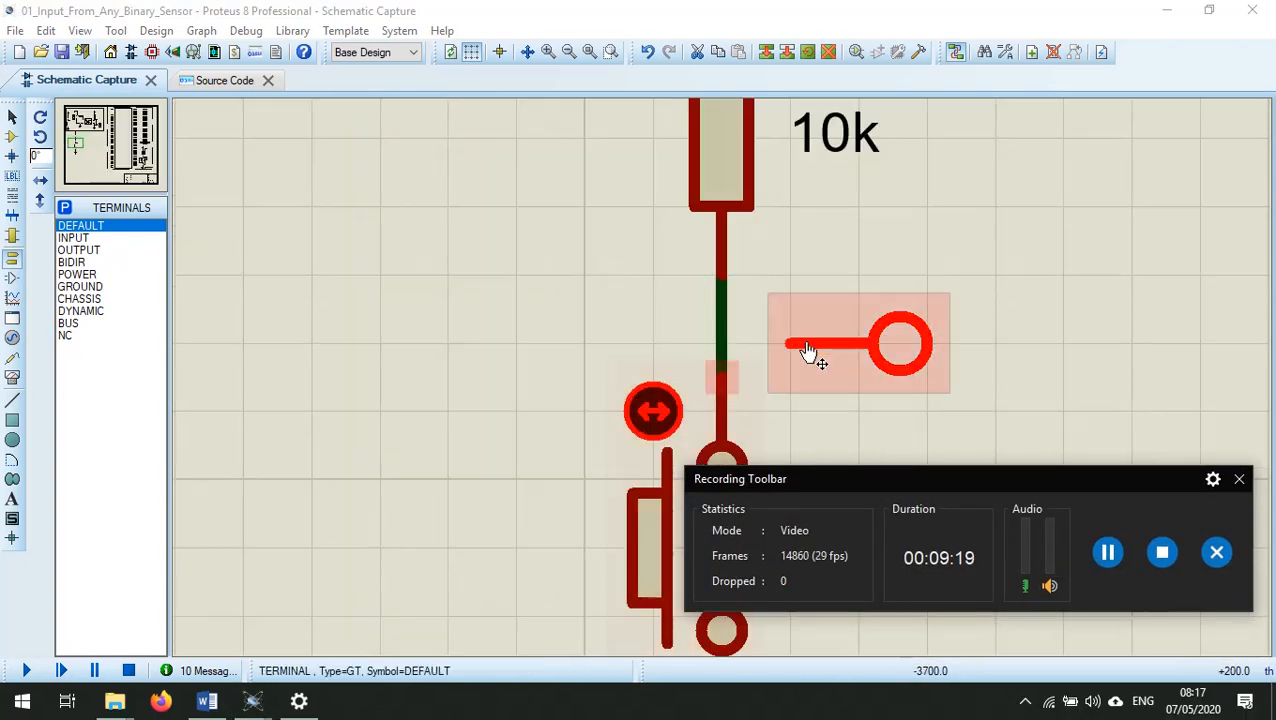
left_click_drag(826, 350, 796, 287)
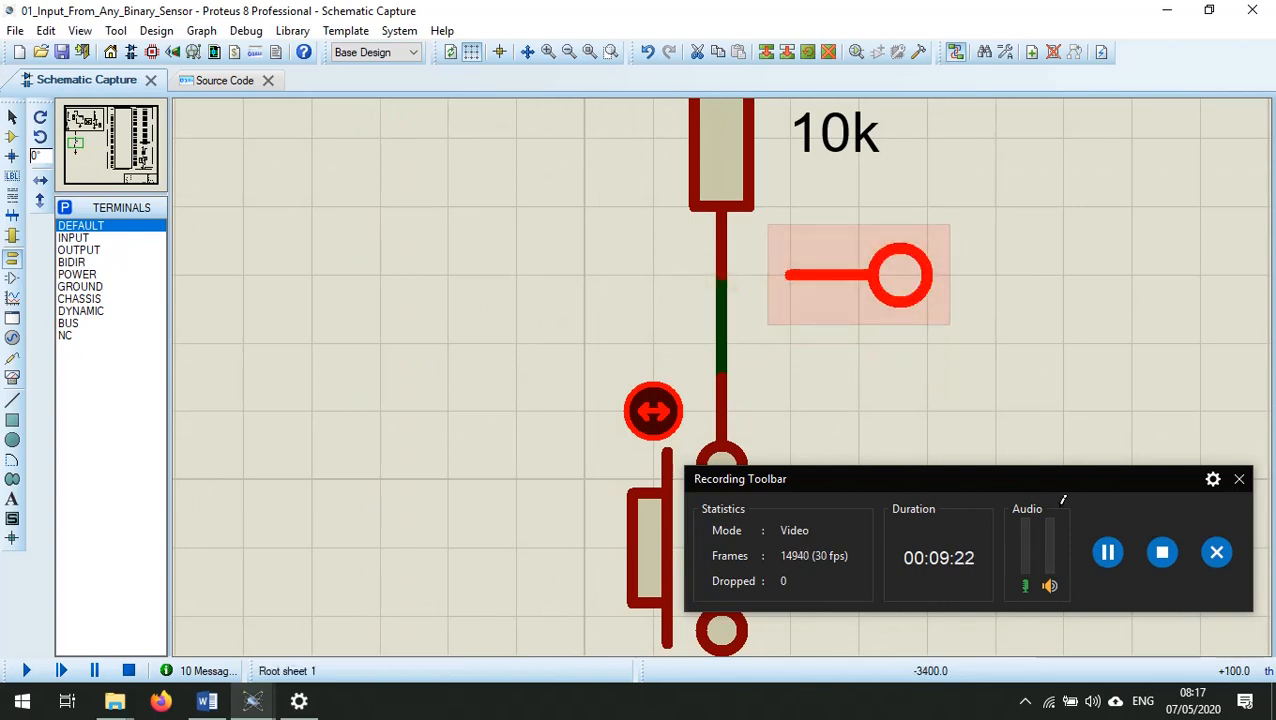
left_click(722, 338)
left_click(790, 277)
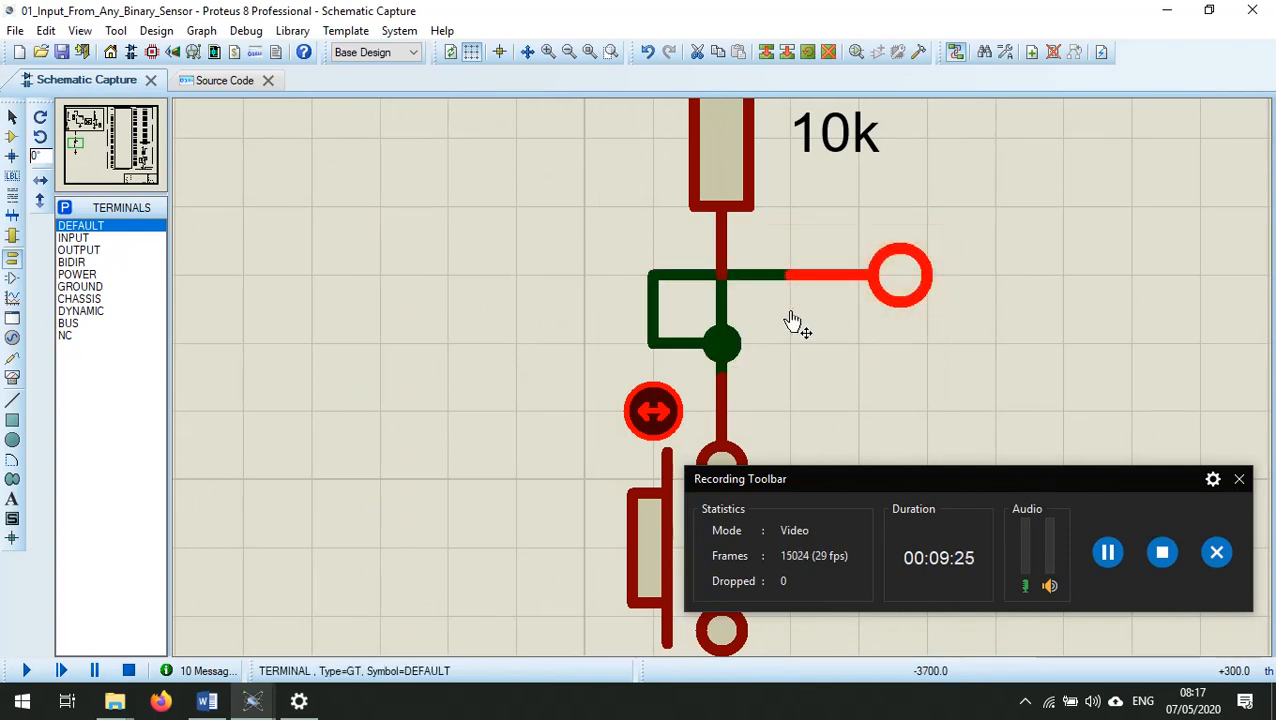
Change the label of the POWER terminal above R6 to +5V
scroll(795, 330, "down", 1)
scroll(780, 400, "down", 1)
scroll(748, 385, "up", 2)
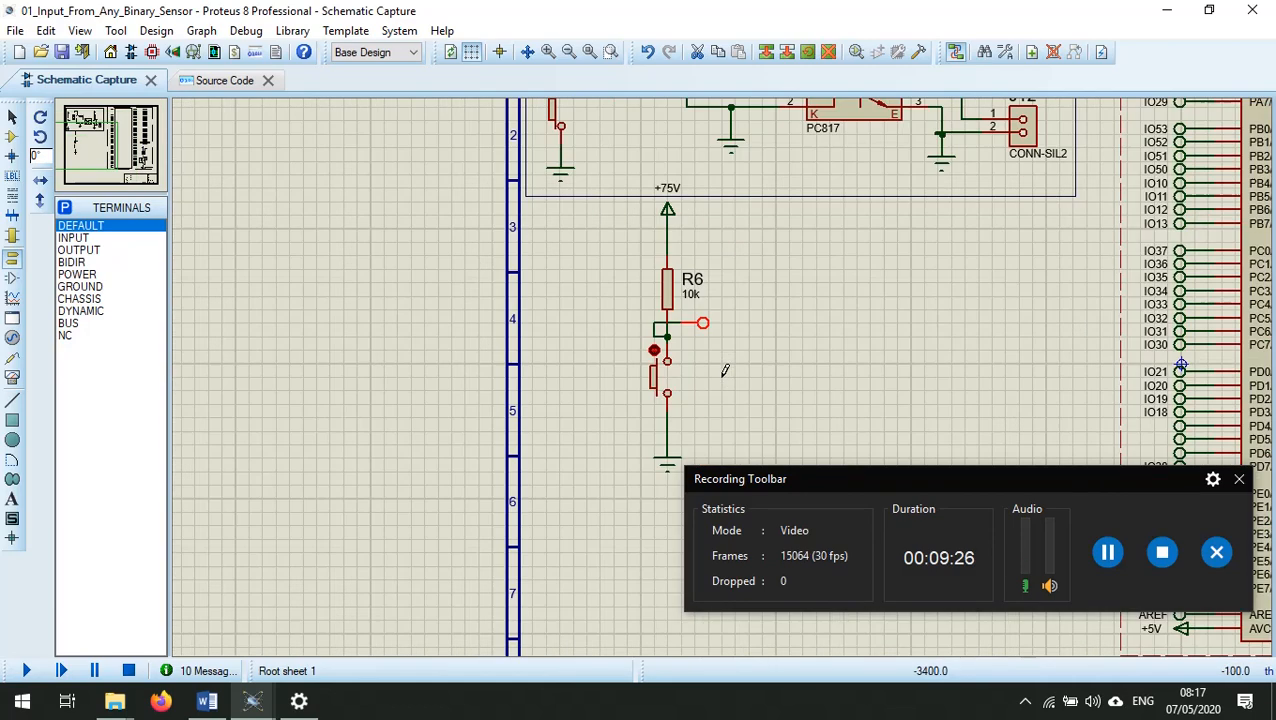
double_click(668, 213)
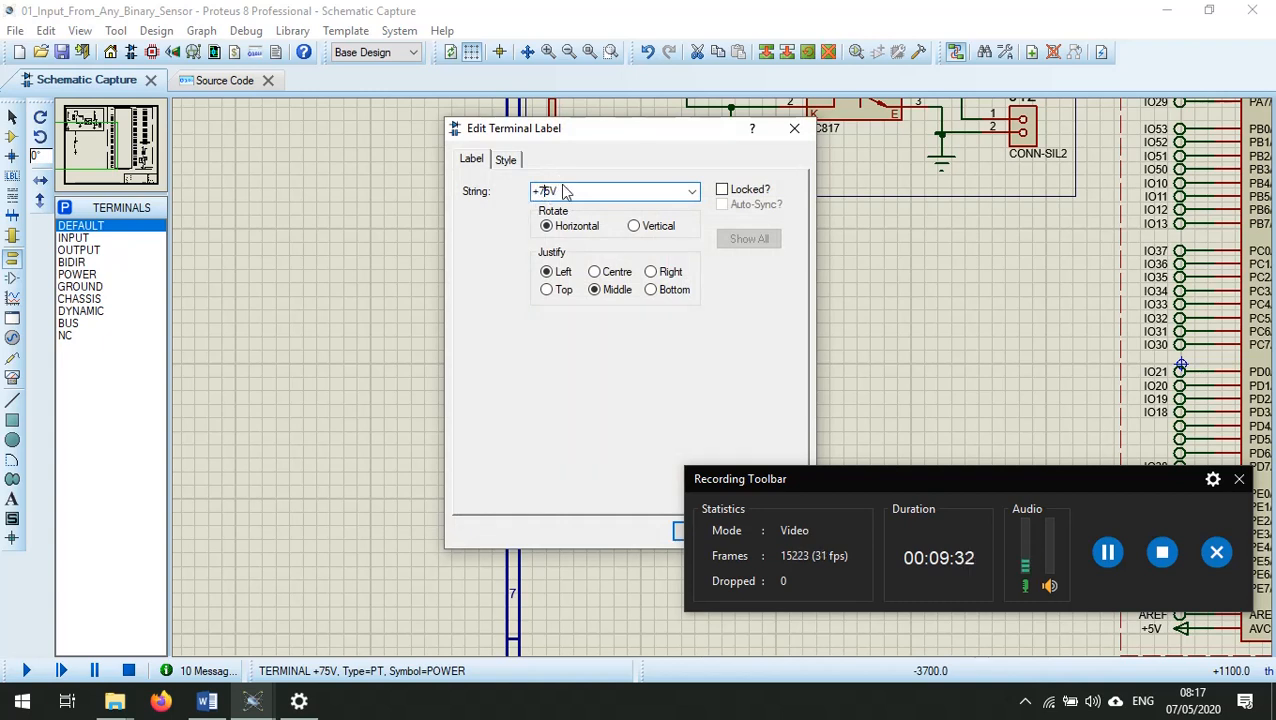
key("BackSpace")
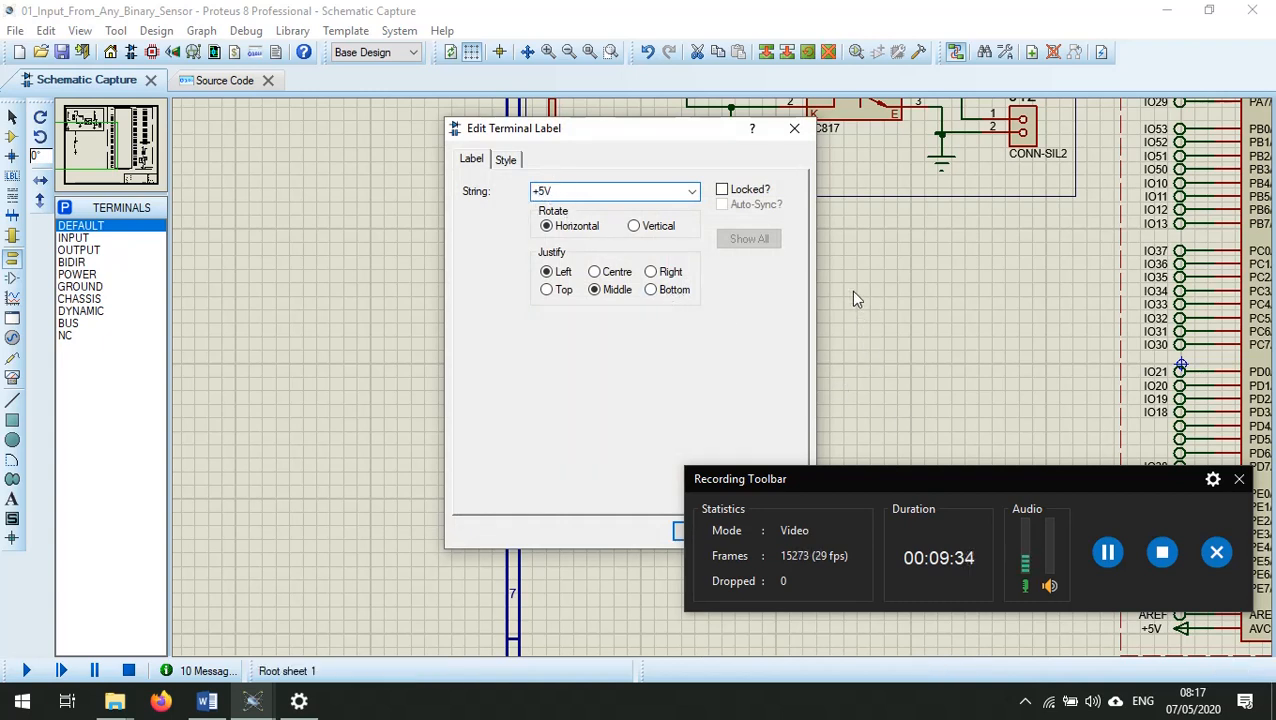
left_click_drag(872, 485, 1023, 616)
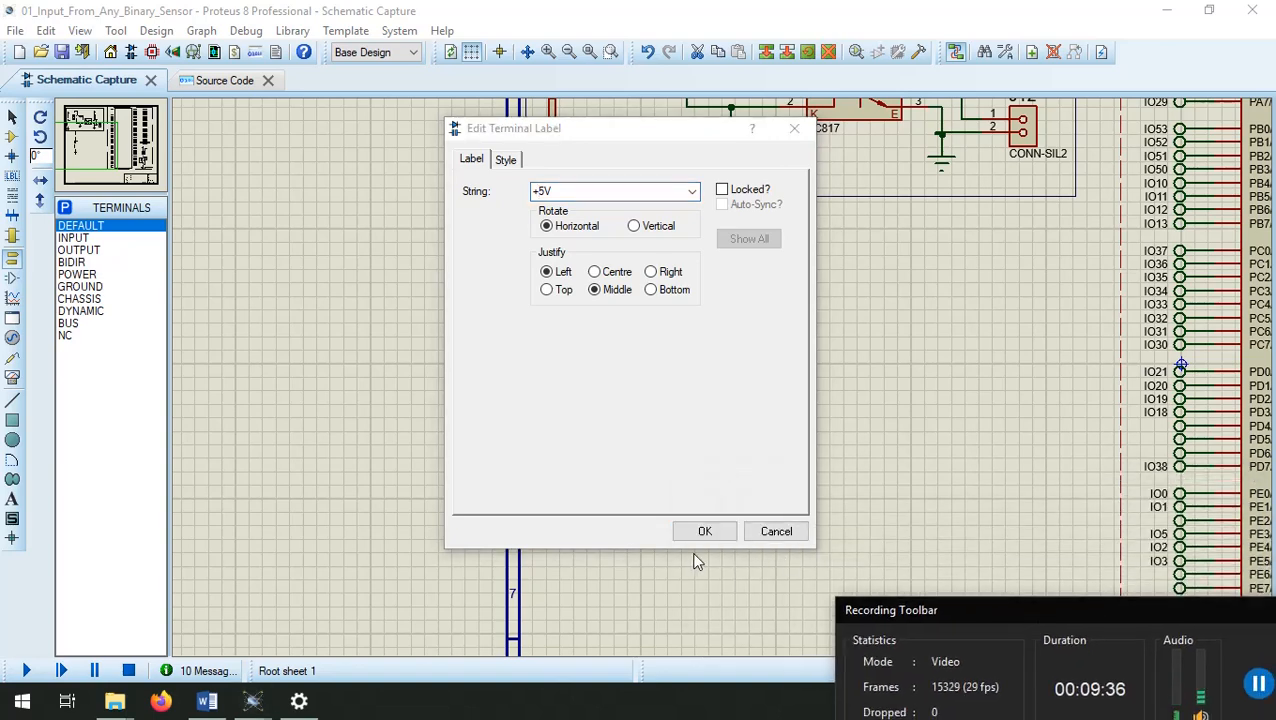
left_click(707, 531)
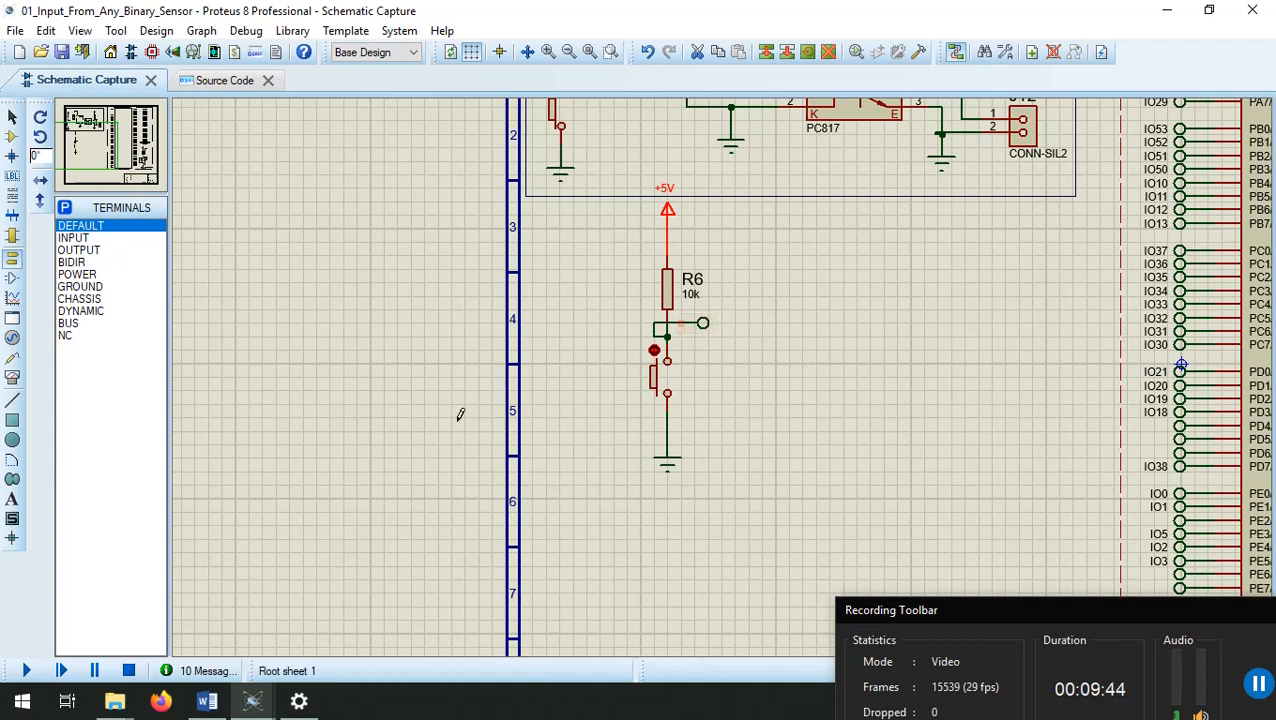
Label the DEFAULT terminal between R6 and the push button as IO1
double_click(704, 324)
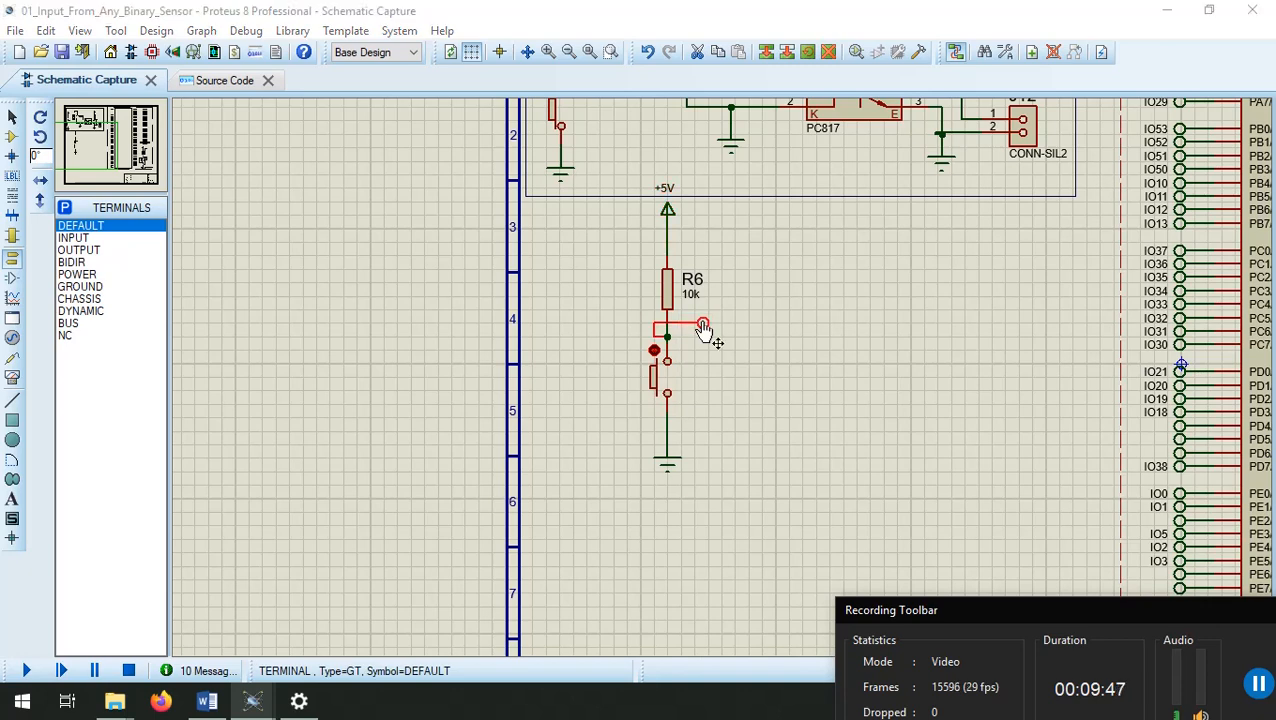
left_click(692, 193)
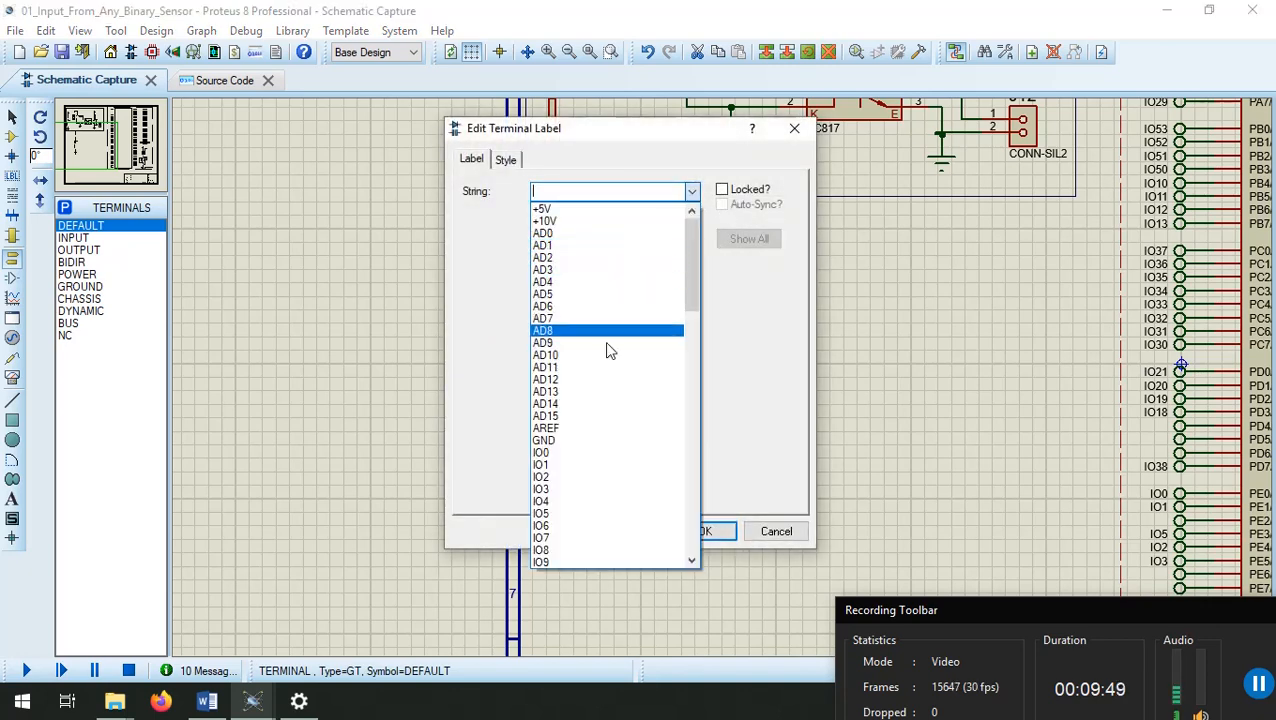
left_click(595, 465)
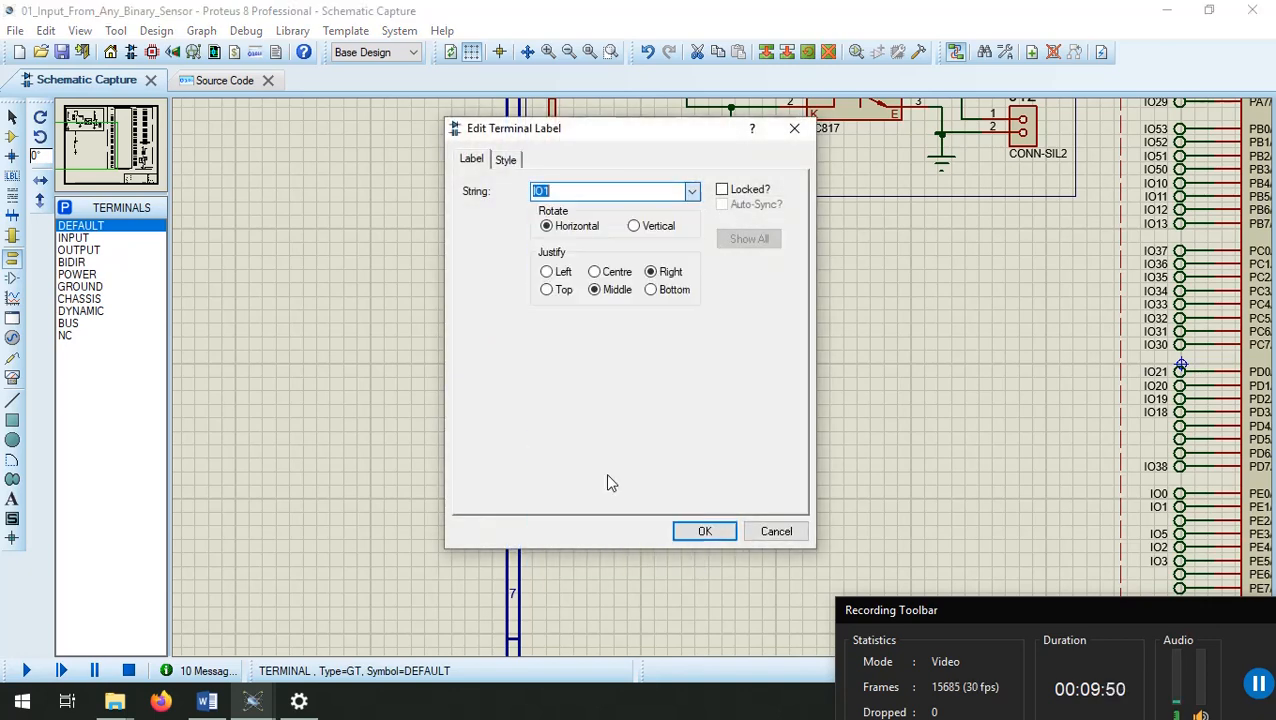
left_click(708, 531)
Examine the Arduino Mega's pin terminals and select its LED and reset button circuit
scroll(1148, 484, "down", 3)
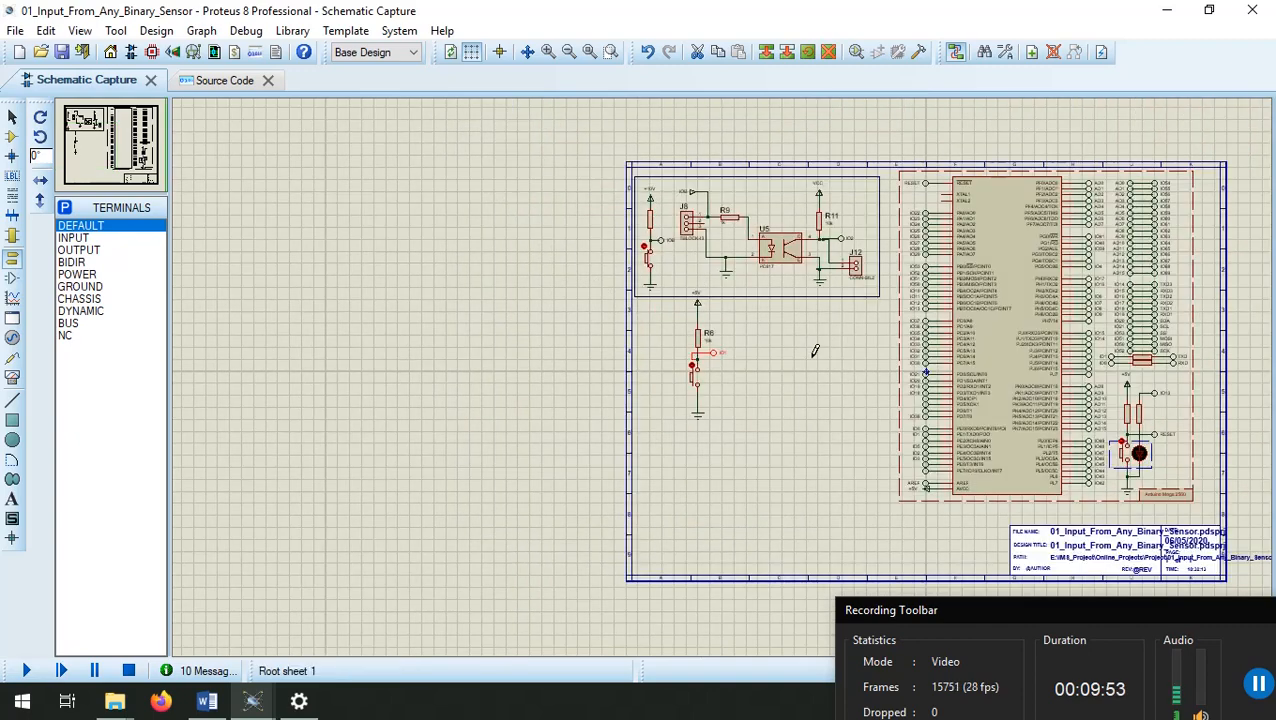
scroll(907, 401, "up", 3)
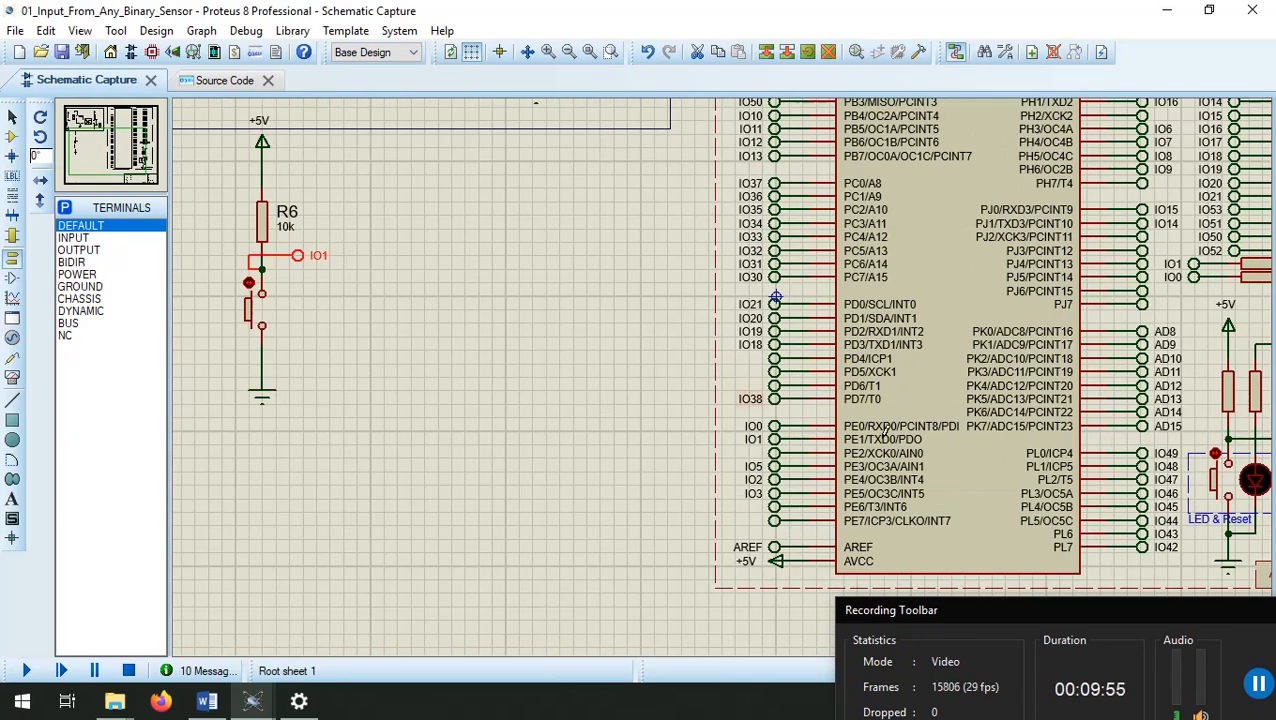
scroll(861, 426, "down", 2)
scroll(1058, 445, "up", 2)
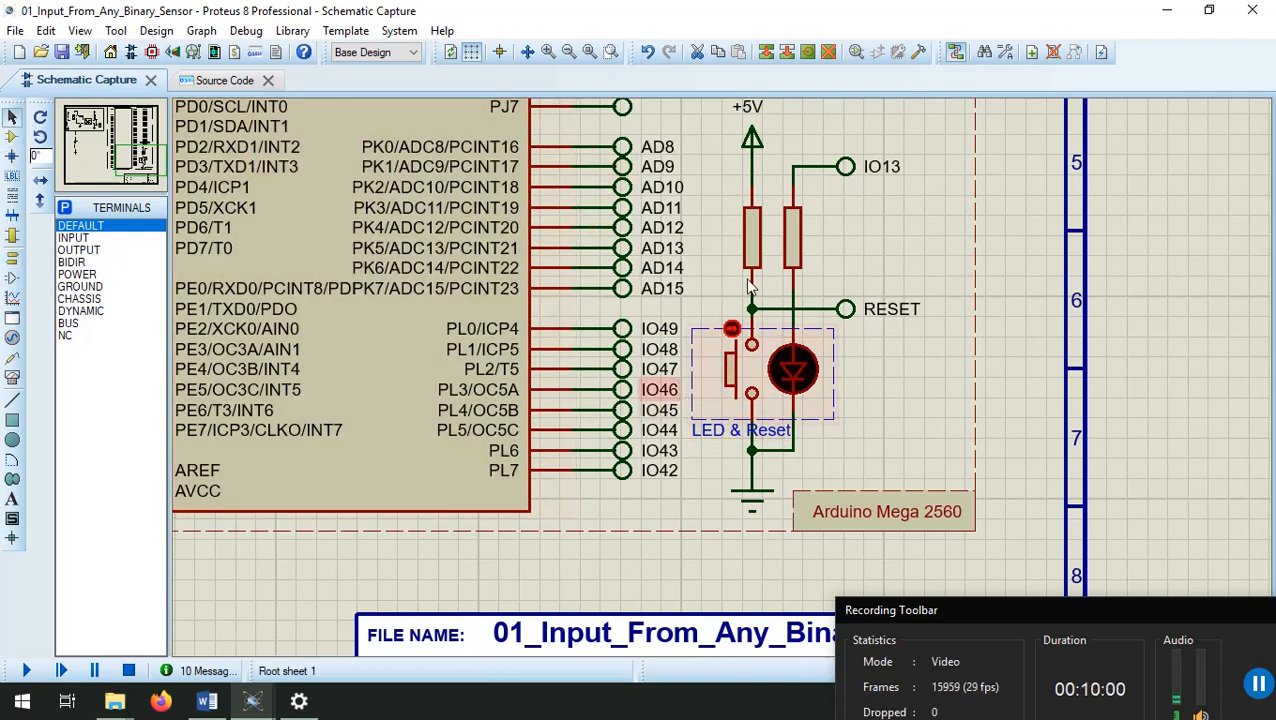
left_click_drag(723, 133, 924, 538)
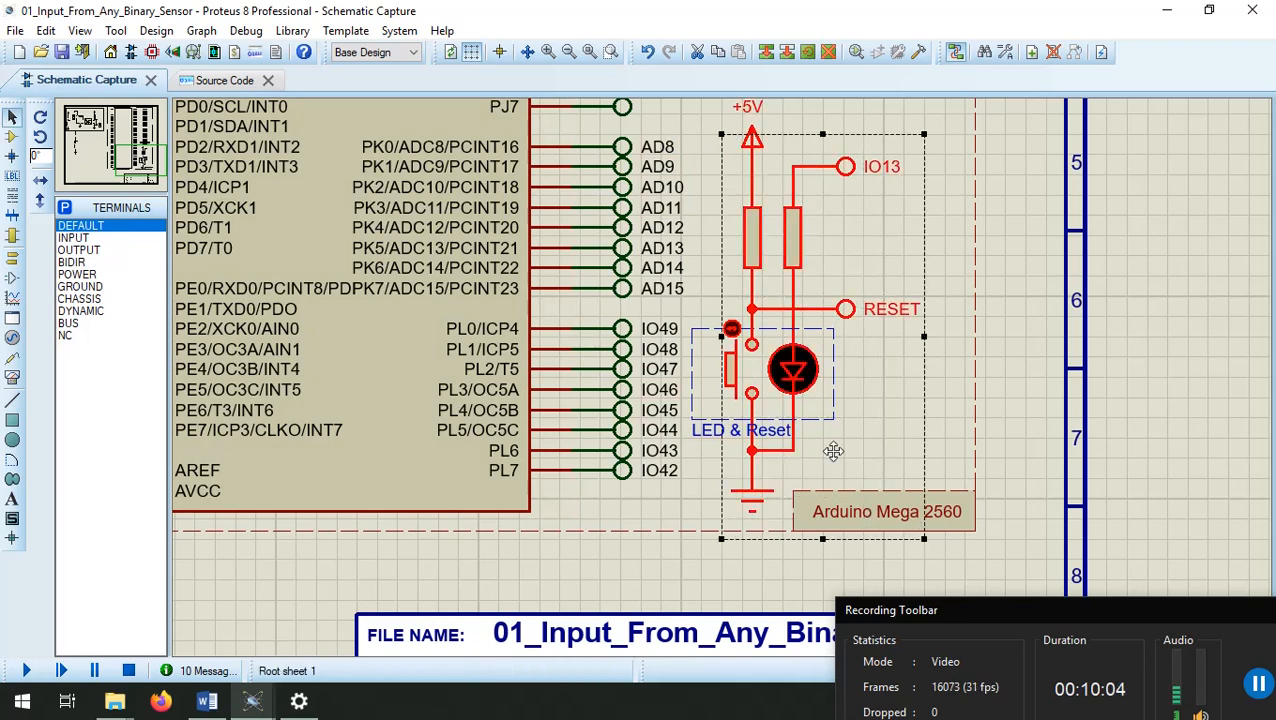
Try to copy the selected LED and reset circuit through the clipboard to the free area beside the R6 push button circuit
right_click(815, 400)
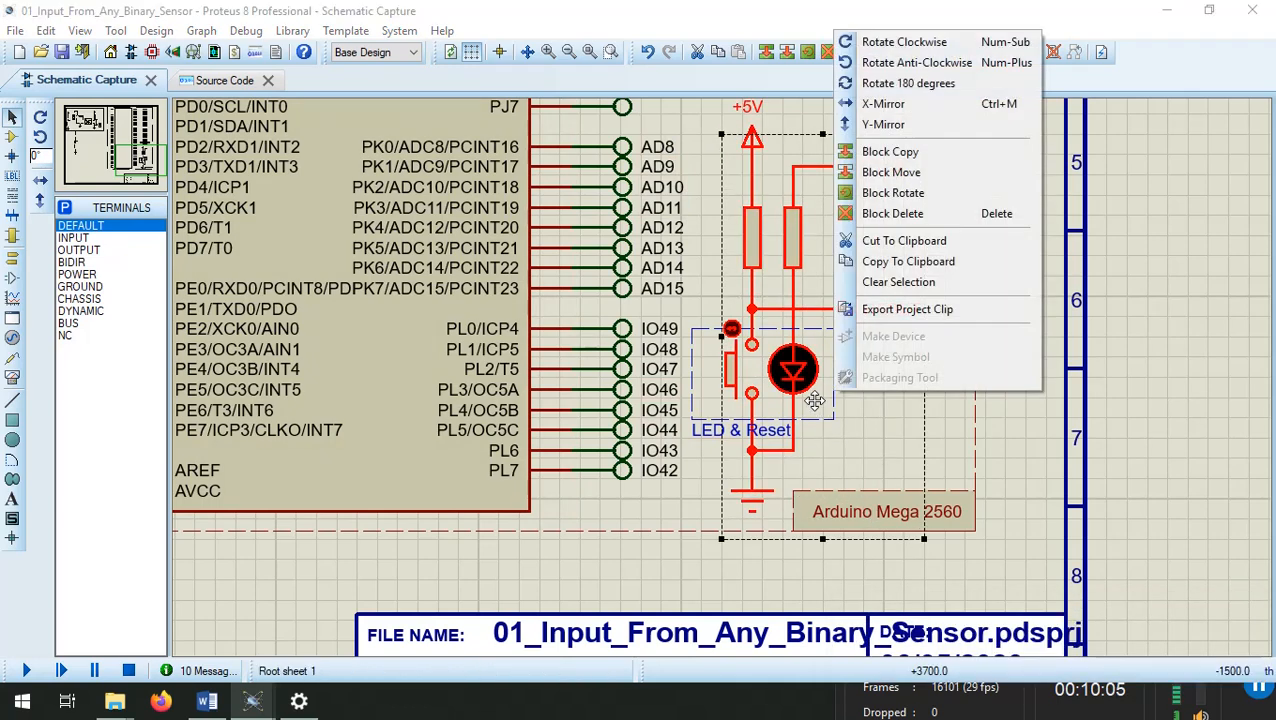
left_click(870, 265)
scroll(661, 390, "down", 3)
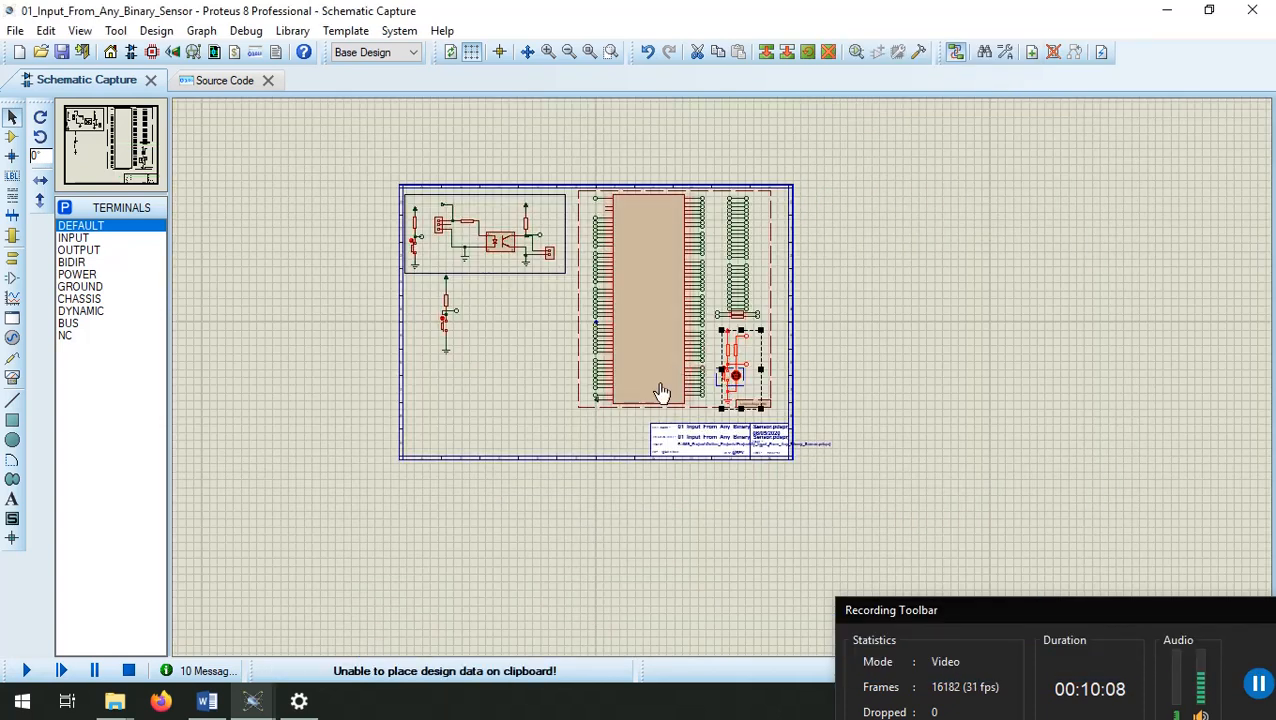
right_click(492, 322)
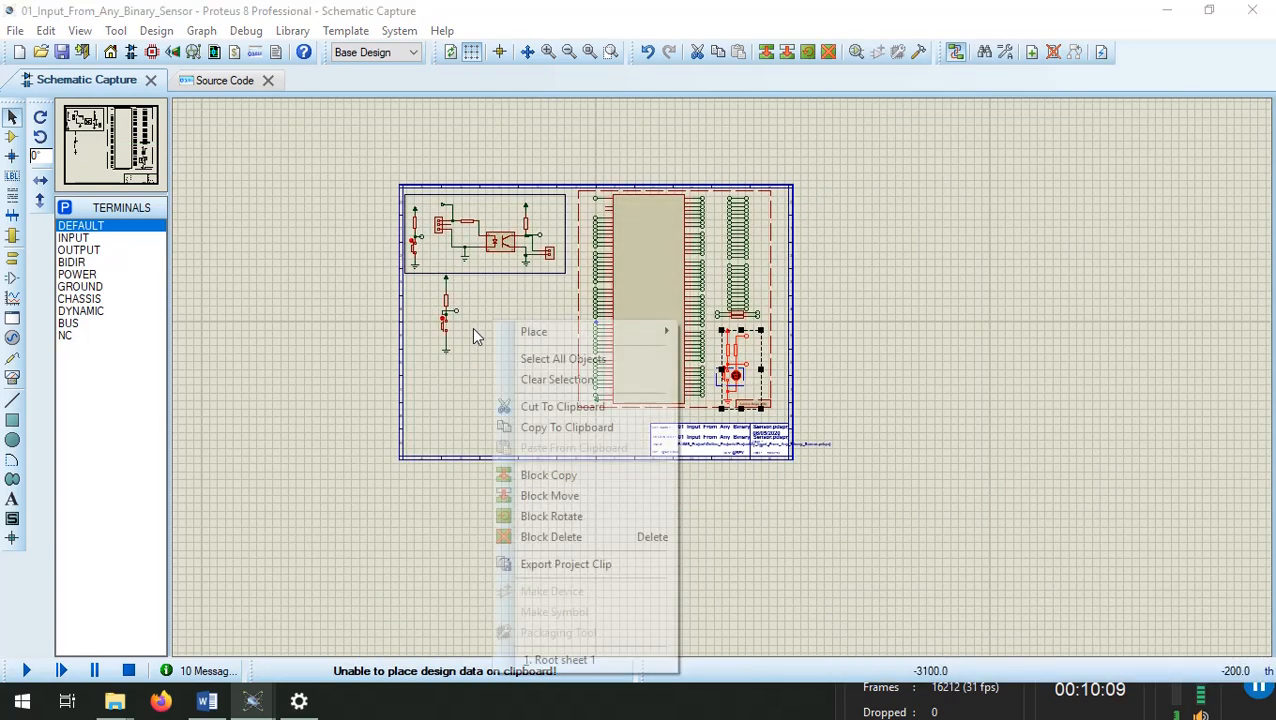
left_click(783, 374)
Block-copy the Arduino Mega's LED and reset button circuit into the free area beside the R6 push button circuit
scroll(765, 378, "up", 1)
scroll(724, 390, "up", 1)
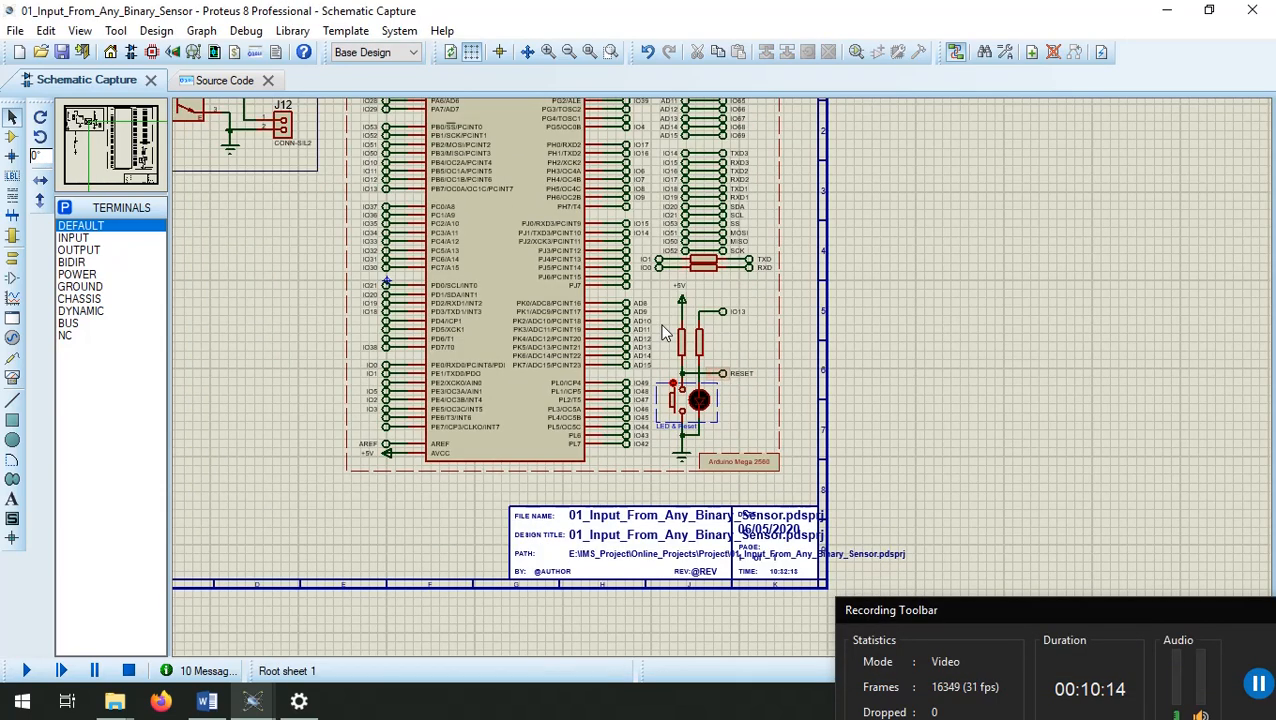
left_click_drag(733, 469, 749, 470)
right_click(712, 401)
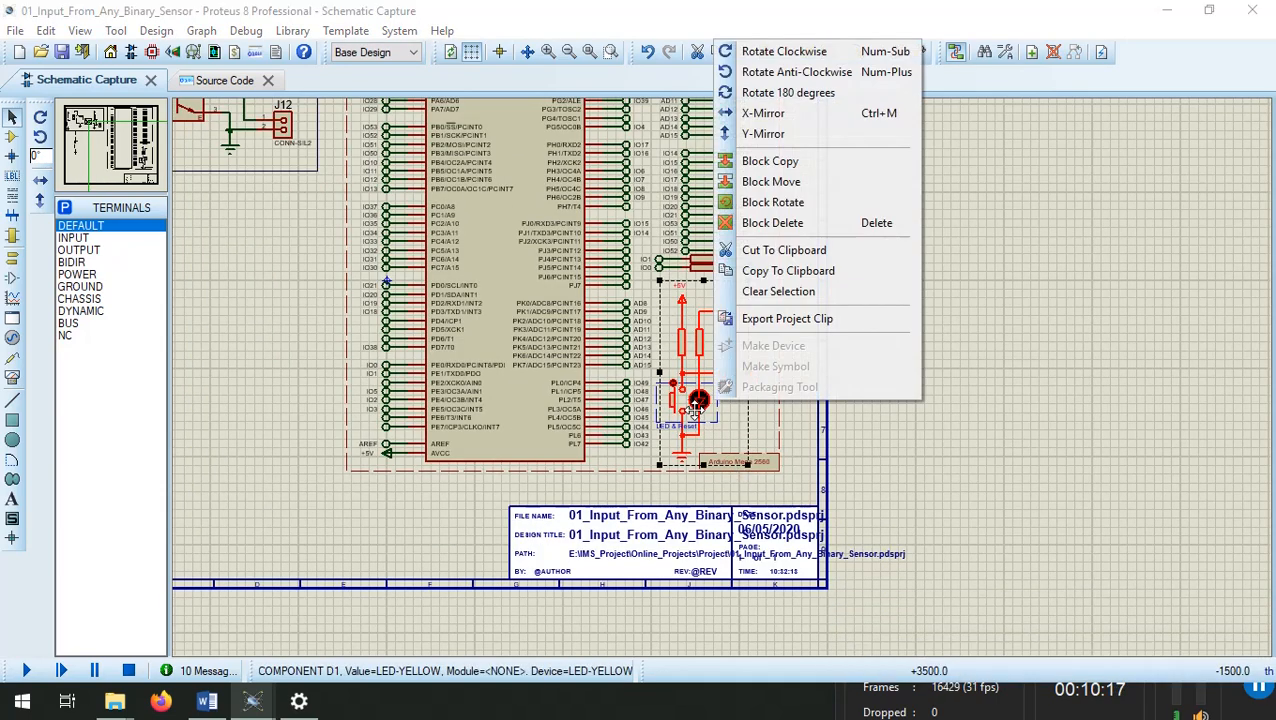
left_click(766, 161)
scroll(228, 502, "down", 2)
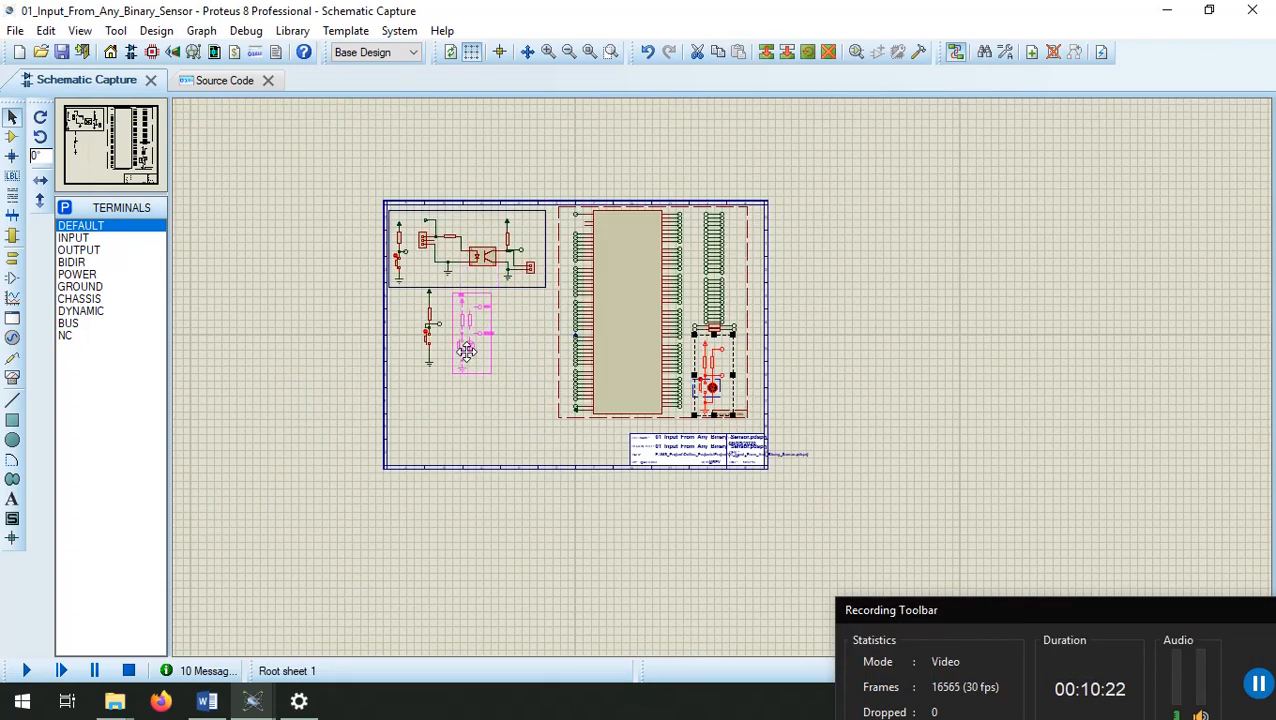
scroll(455, 350, "up", 3)
left_click(787, 390)
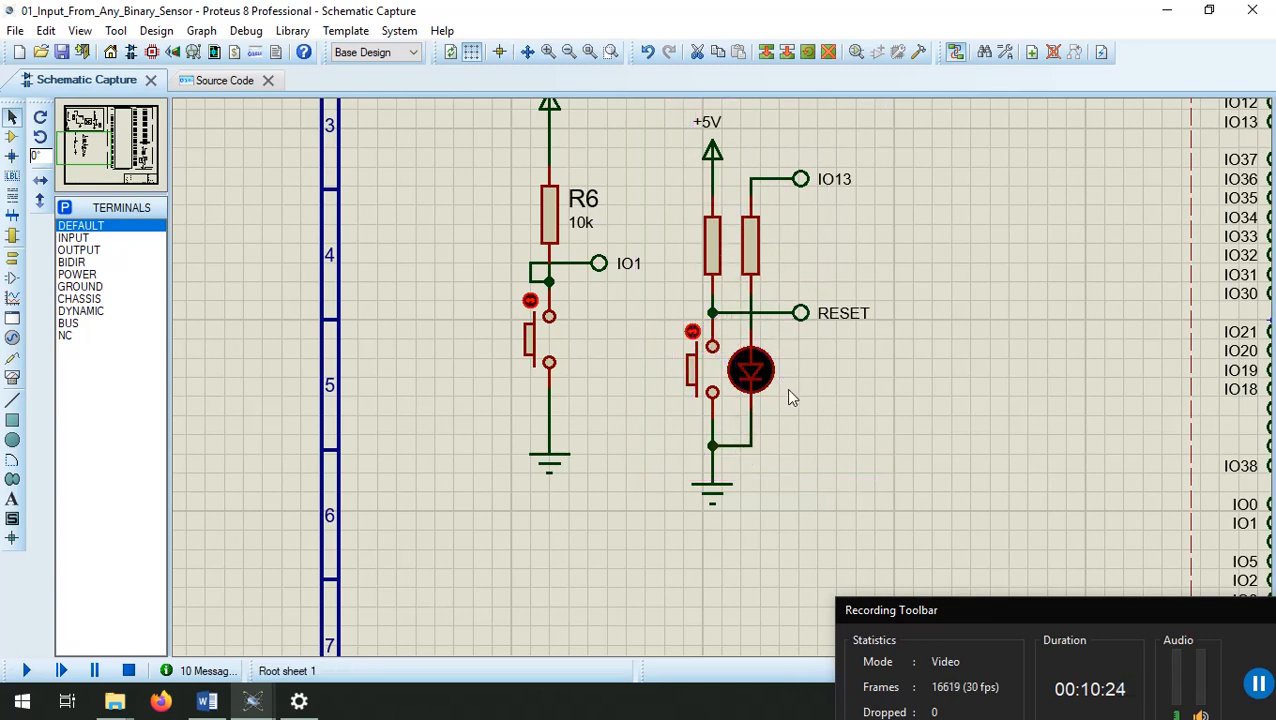
Delete the pull-up resistor, push button, +5V terminal and RESET terminal from the copied circuit, leaving only the LED branch
right_click(716, 249)
key("Escape")
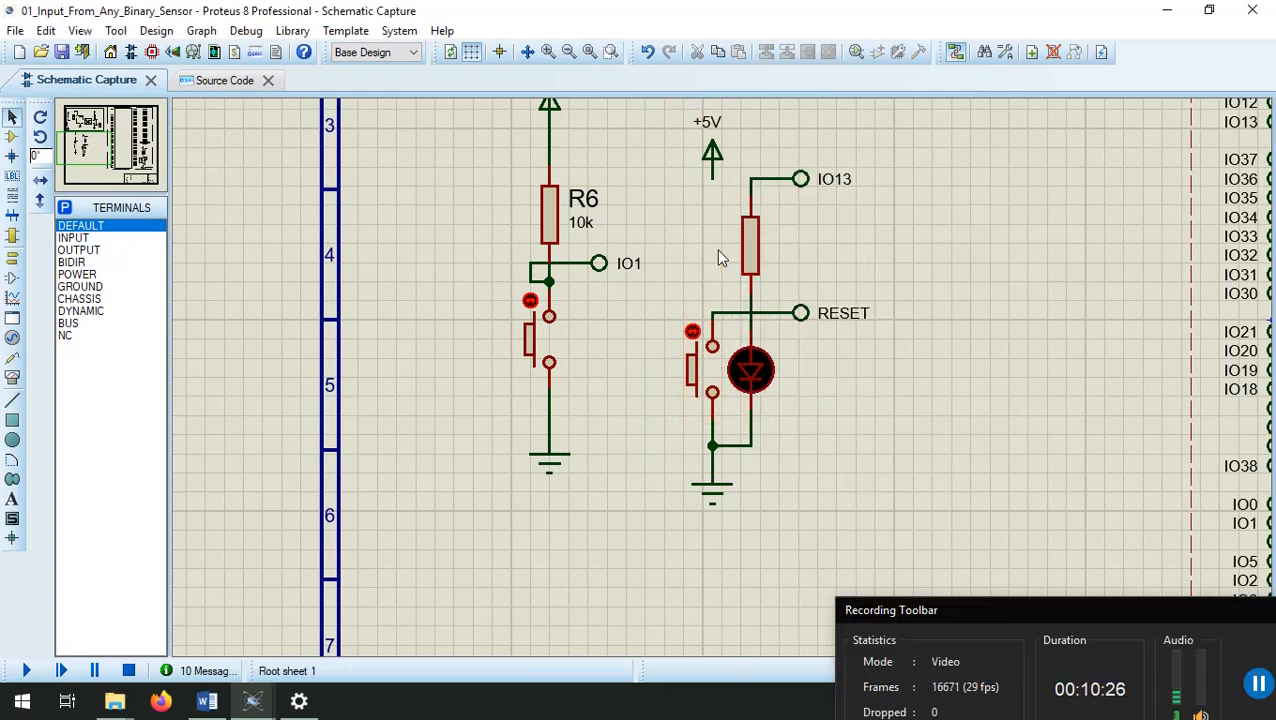
right_click(697, 370)
key("Escape")
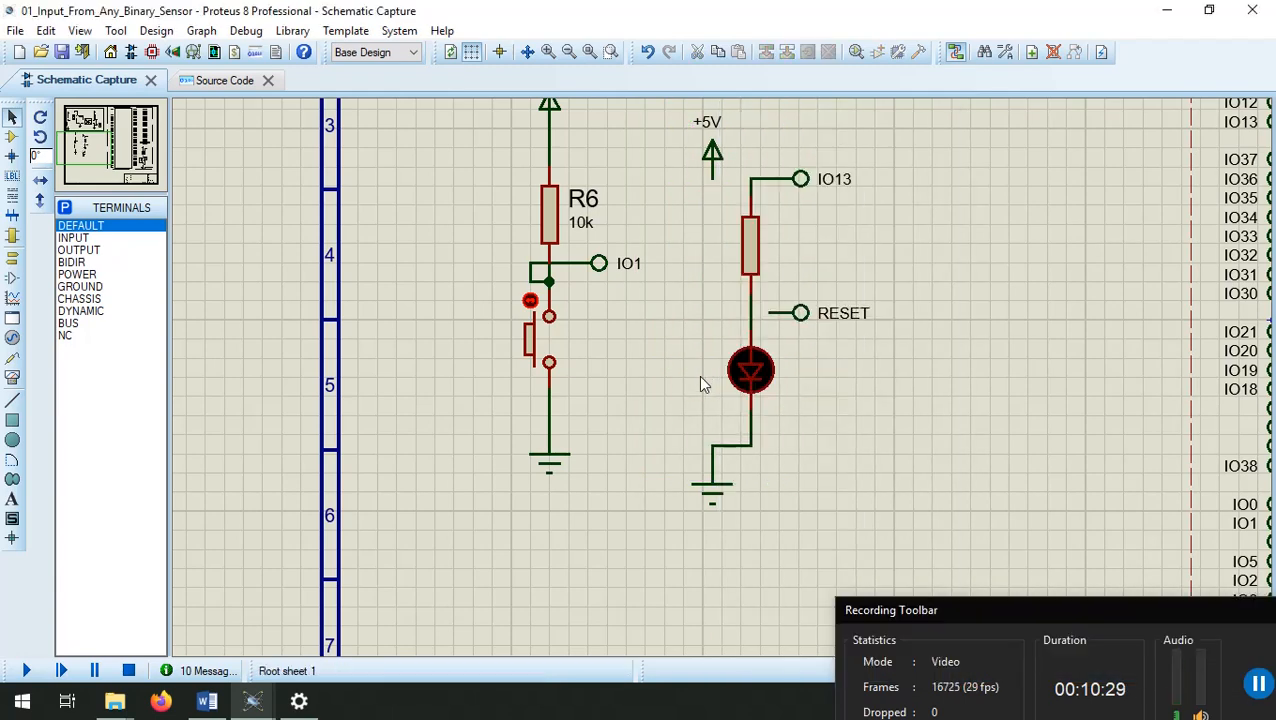
right_click(713, 160)
key("Escape")
right_click(804, 318)
right_click(803, 317)
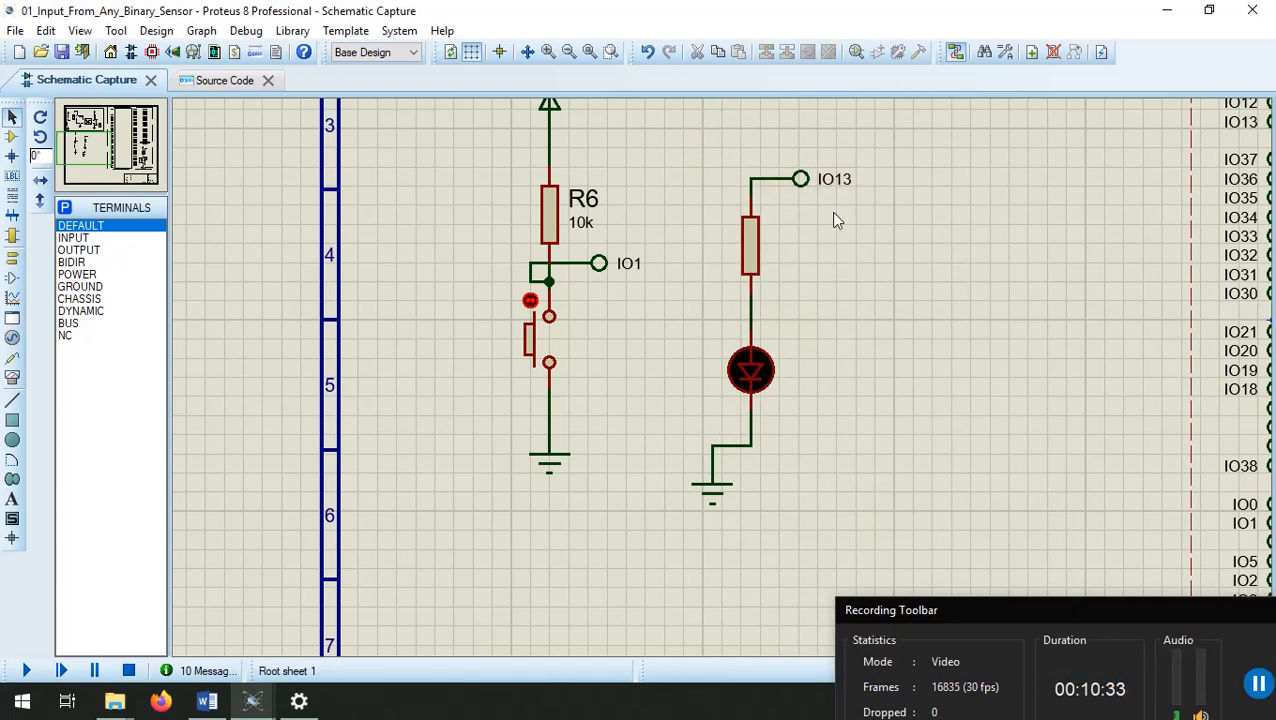
Relabel the copied LED branch's terminal as IO0 and move its ground terminal directly below the LED
scroll(1125, 411, "down", 1)
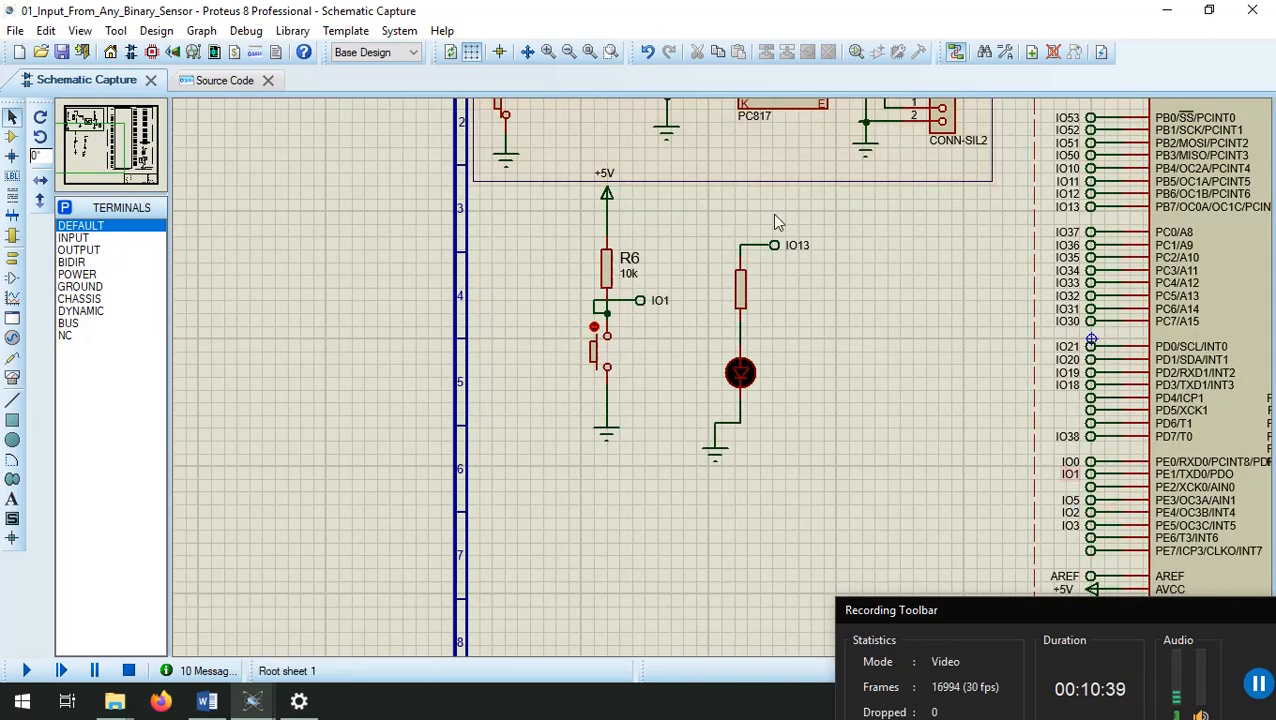
double_click(803, 248)
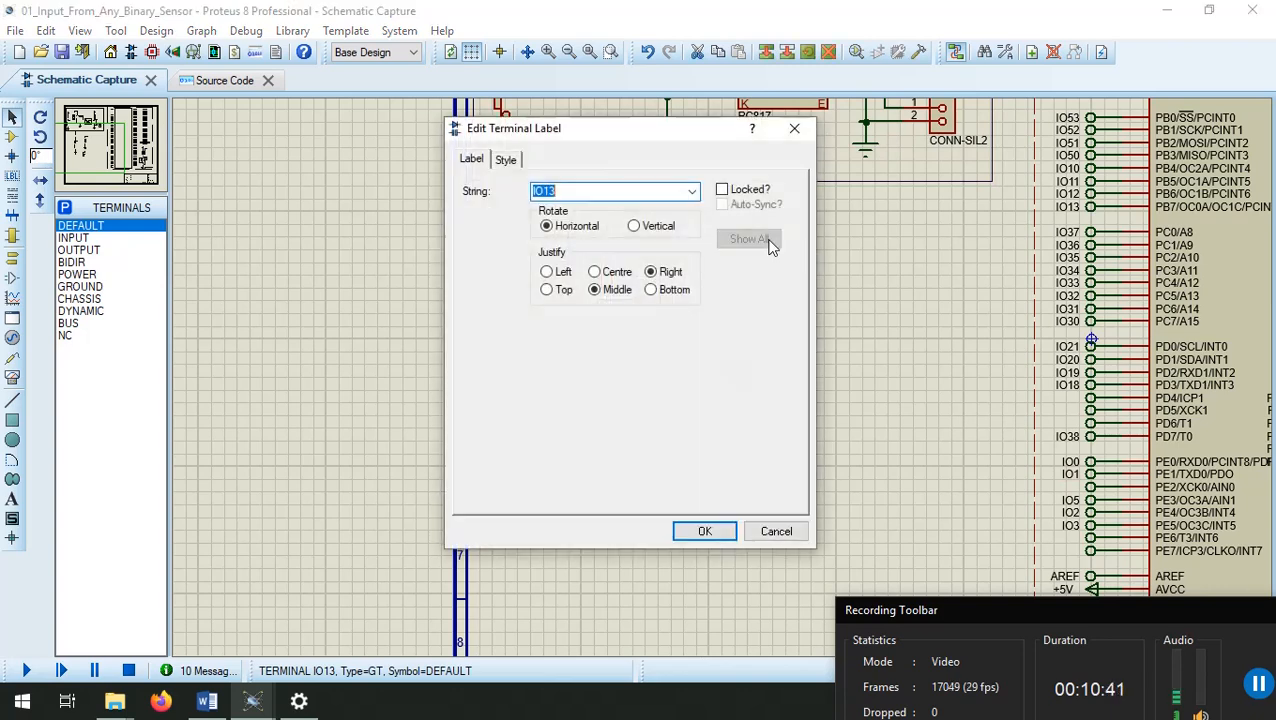
left_click(583, 192)
type("0")
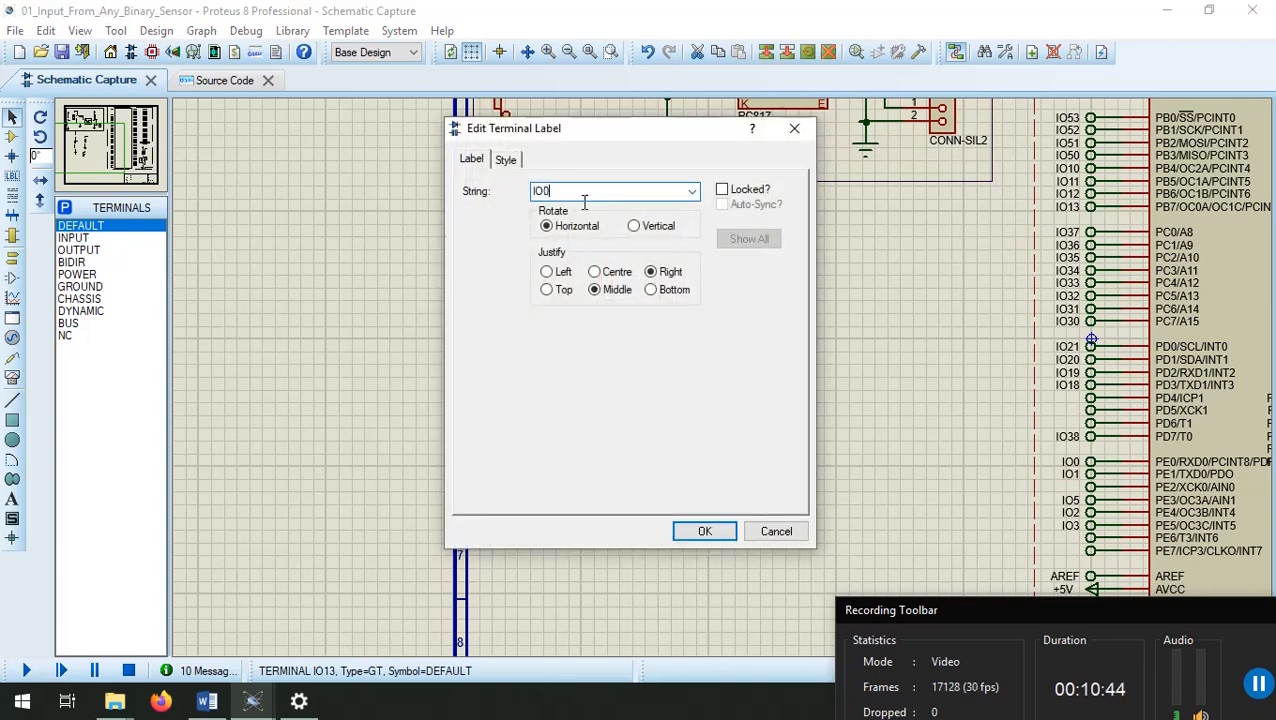
left_click(705, 531)
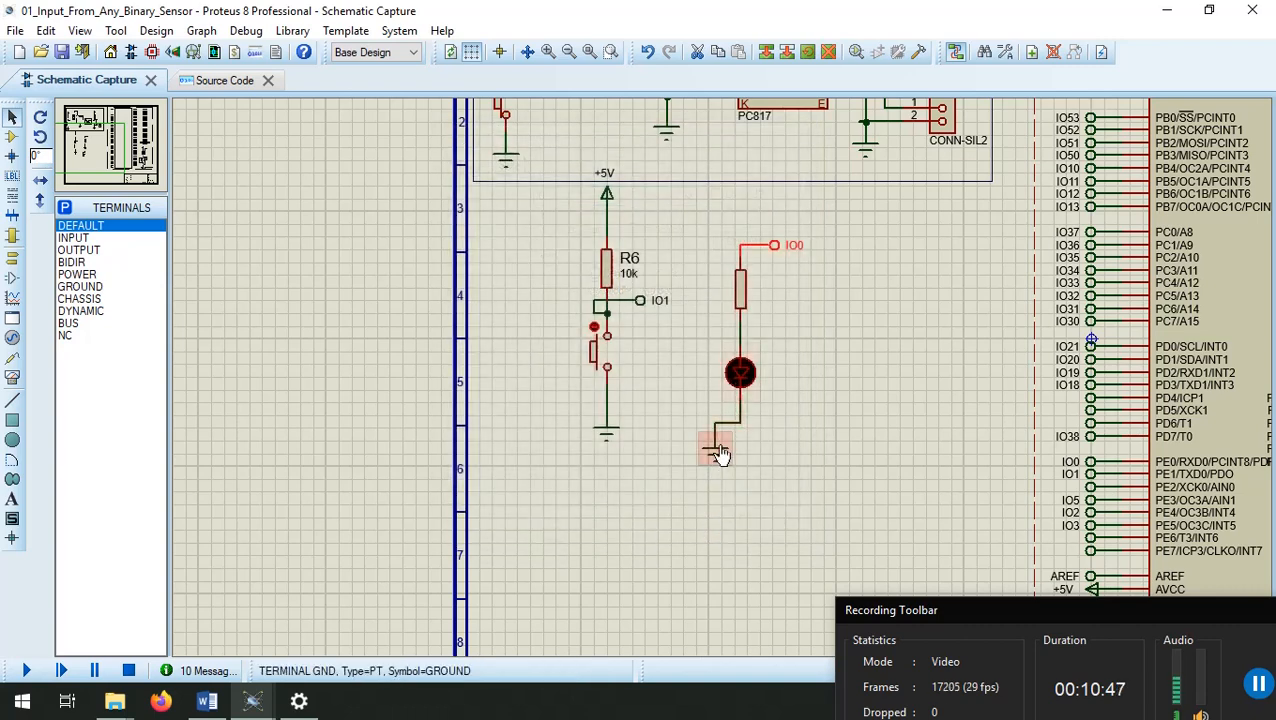
left_click_drag(715, 466, 737, 450)
scroll(765, 278, "up", 2)
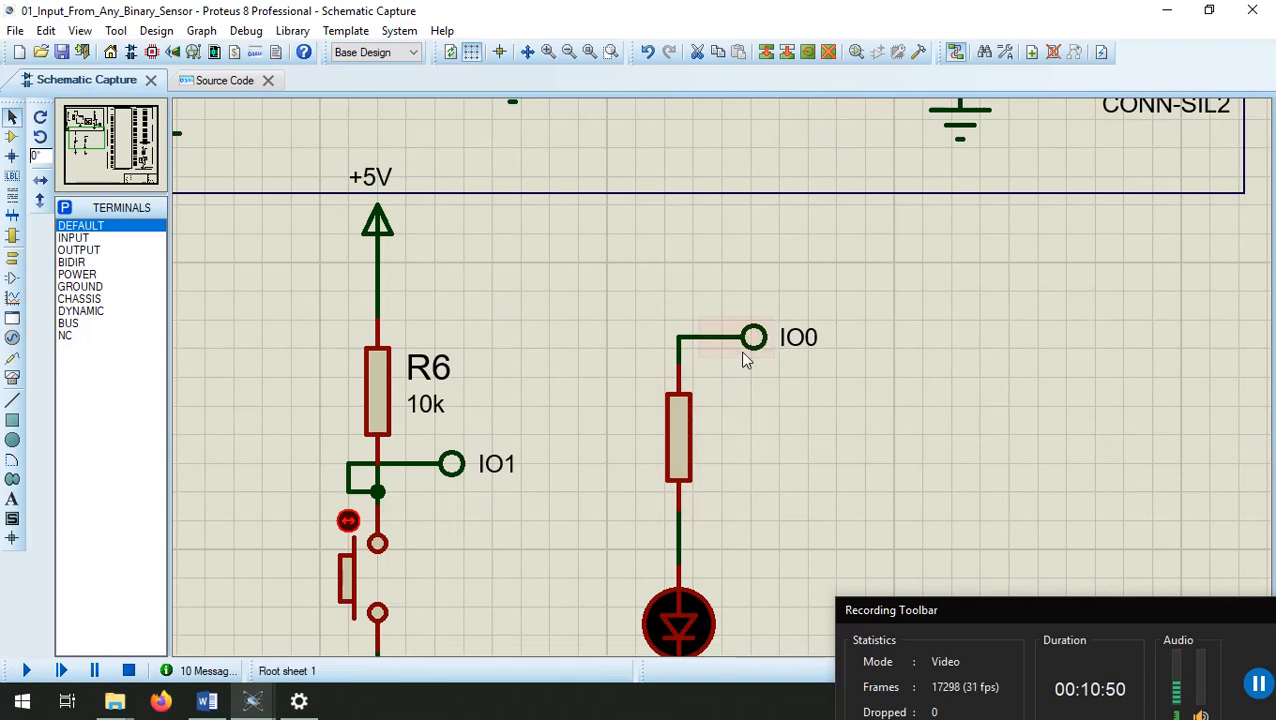
scroll(715, 410, "down", 4)
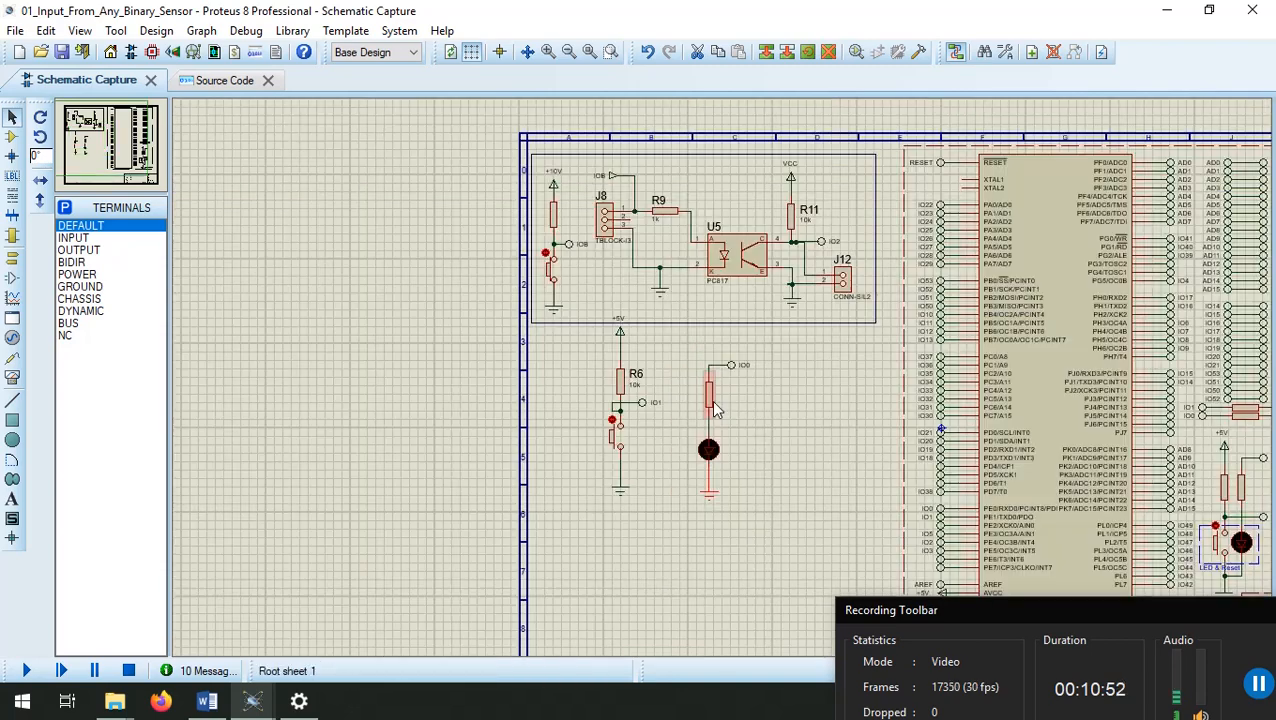
scroll(808, 420, "down", 2)
scroll(860, 421, "up", 2)
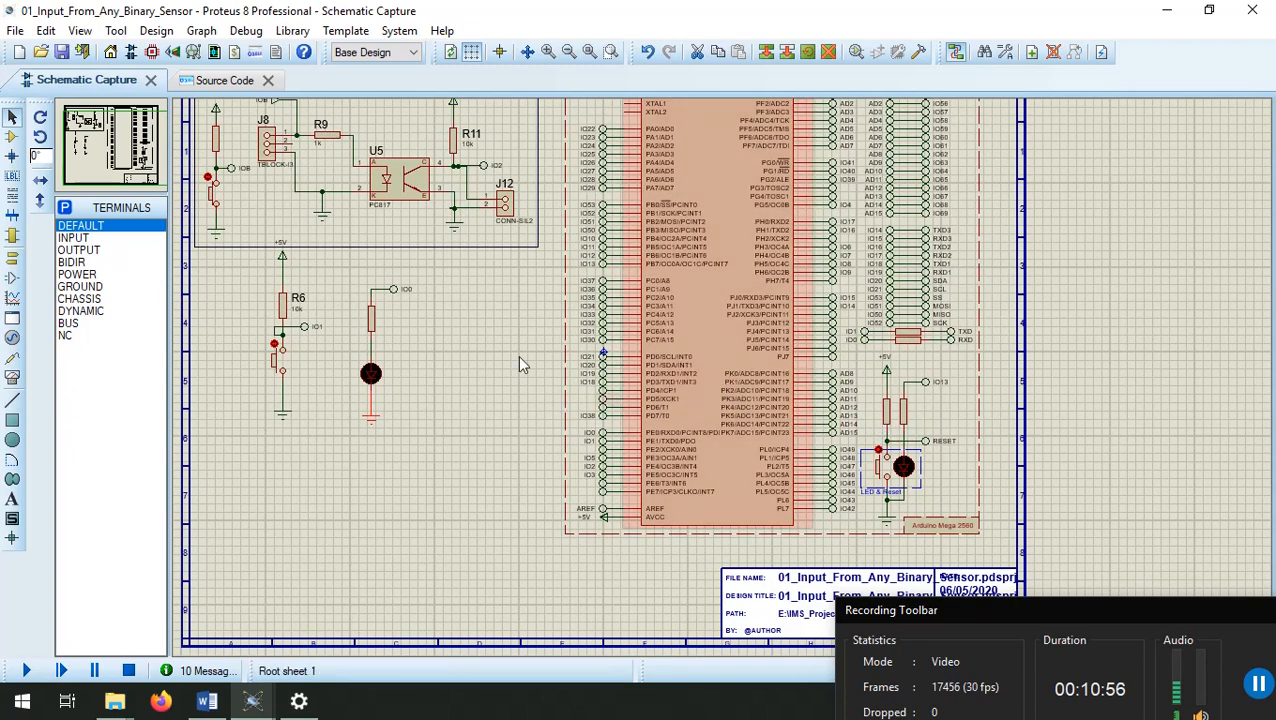
Check the component properties of the copied LED resistor and of the original IO13 LED resistor on the Arduino Mega
double_click(371, 322)
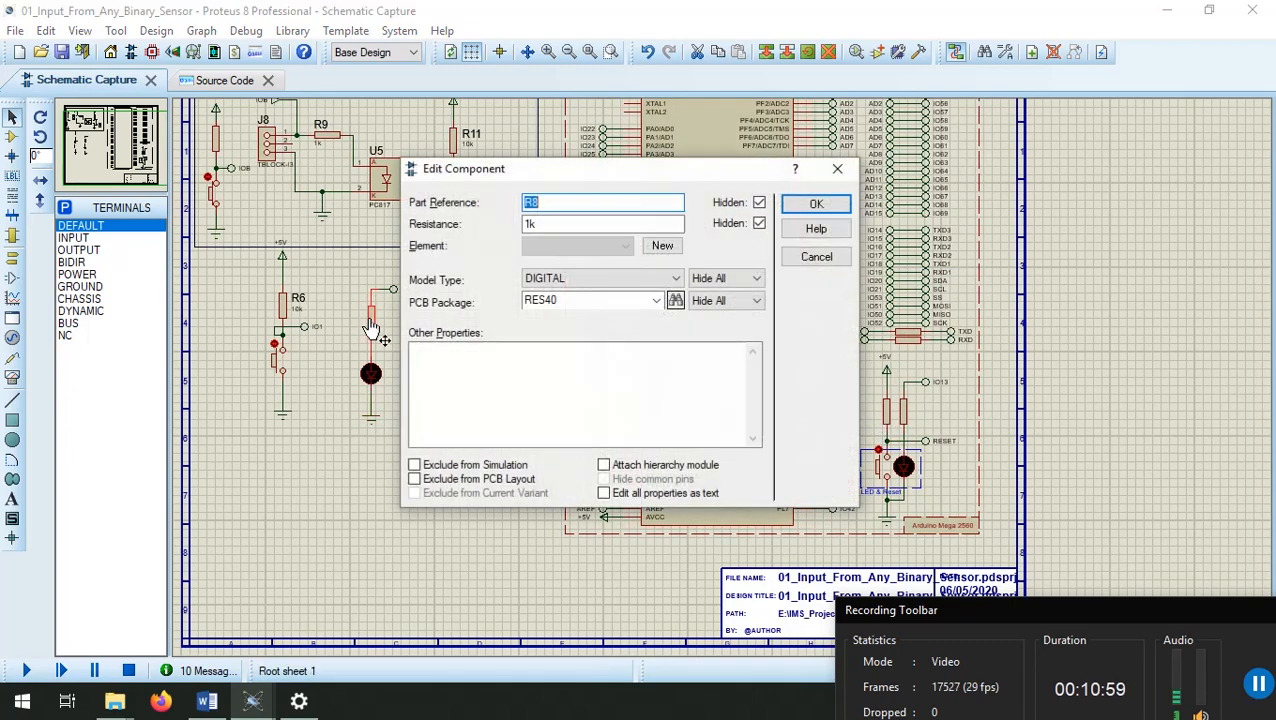
left_click(835, 209)
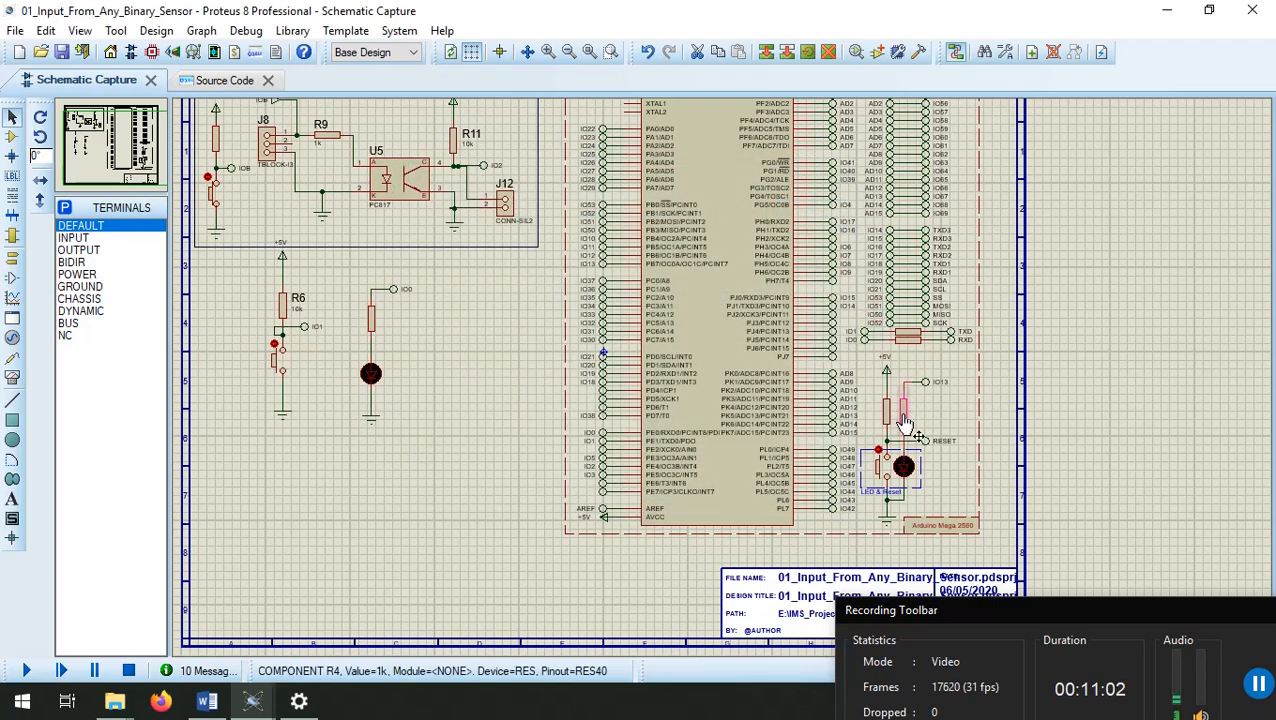
double_click(903, 405)
left_click(816, 204)
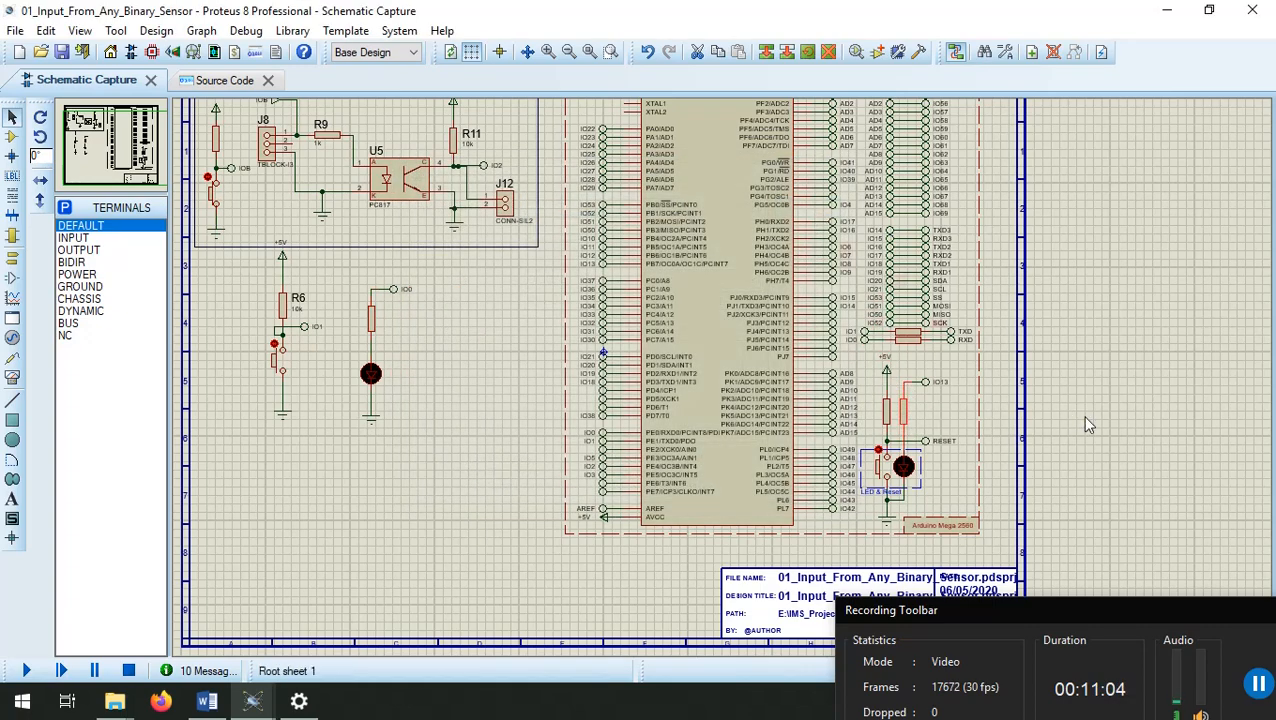
scroll(423, 442, "down", 3)
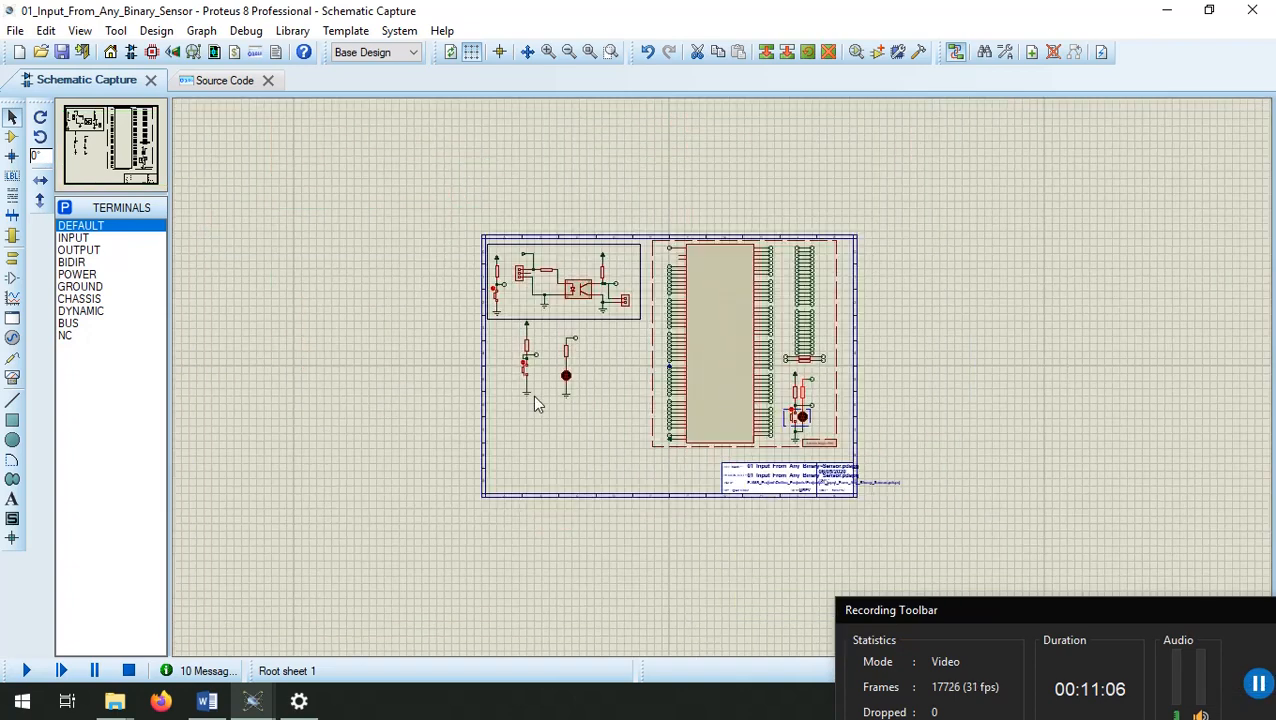
scroll(727, 385, "up", 3)
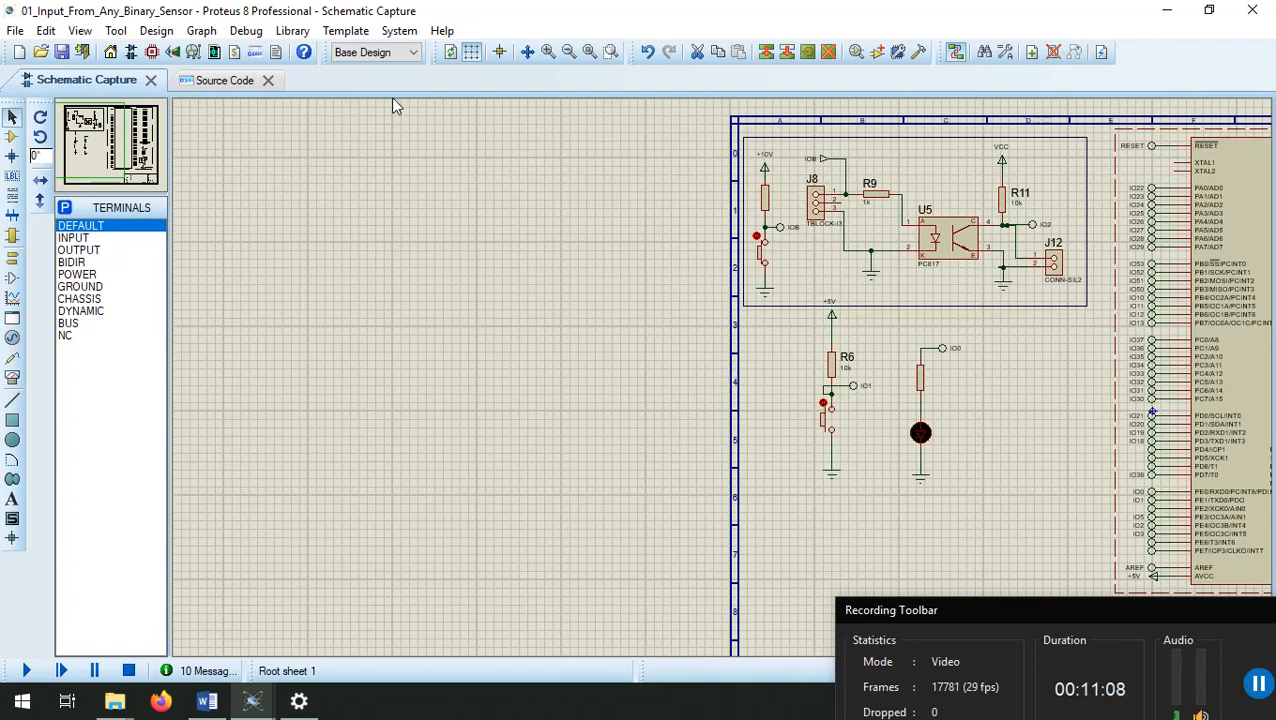
Duplicate the buttonPin and ledPin constant declarations in main.ino, placing the copy below the originals after a blank line
left_click(224, 80)
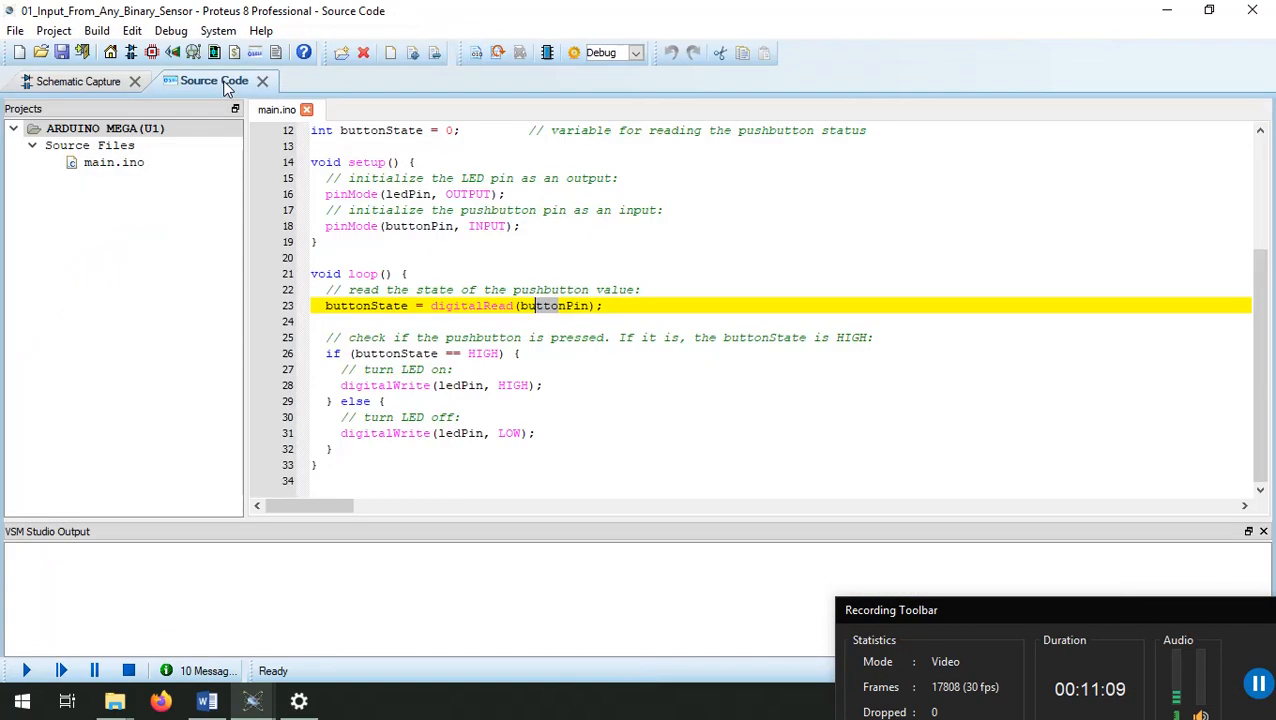
left_click(479, 226)
scroll(476, 230, "up", 3)
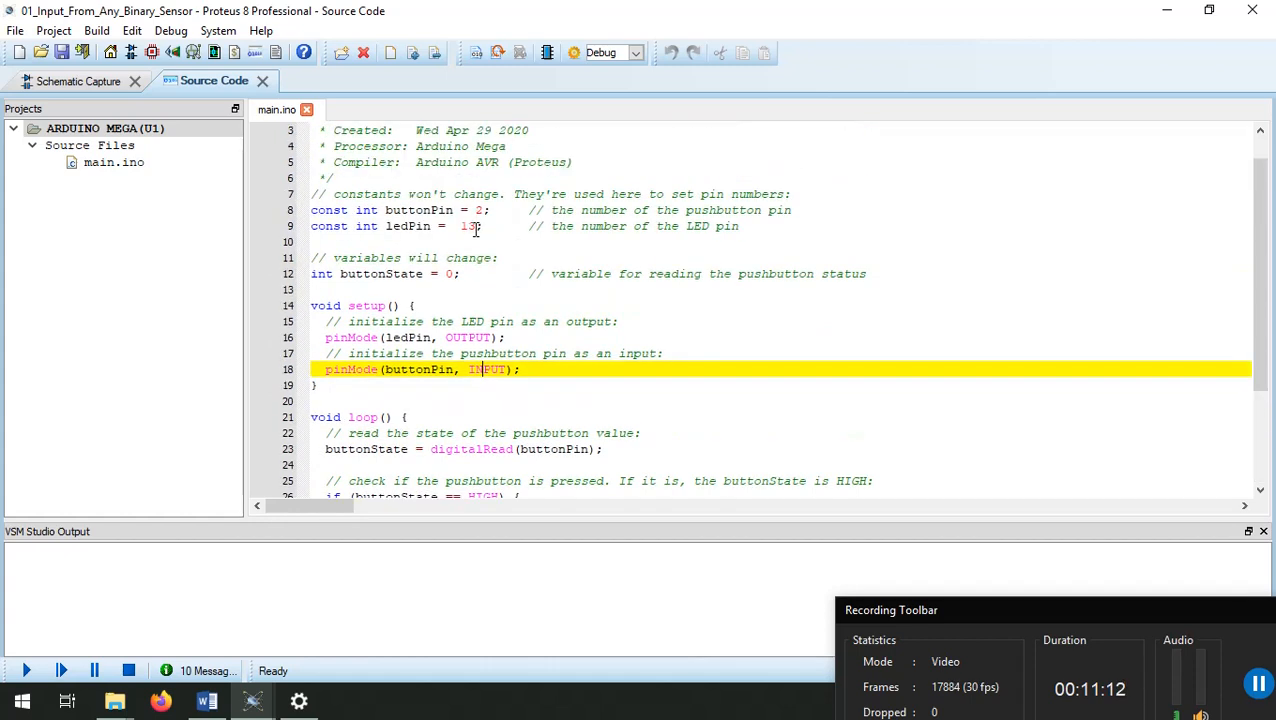
left_click_drag(740, 227, 289, 211)
key("ctrl+c")
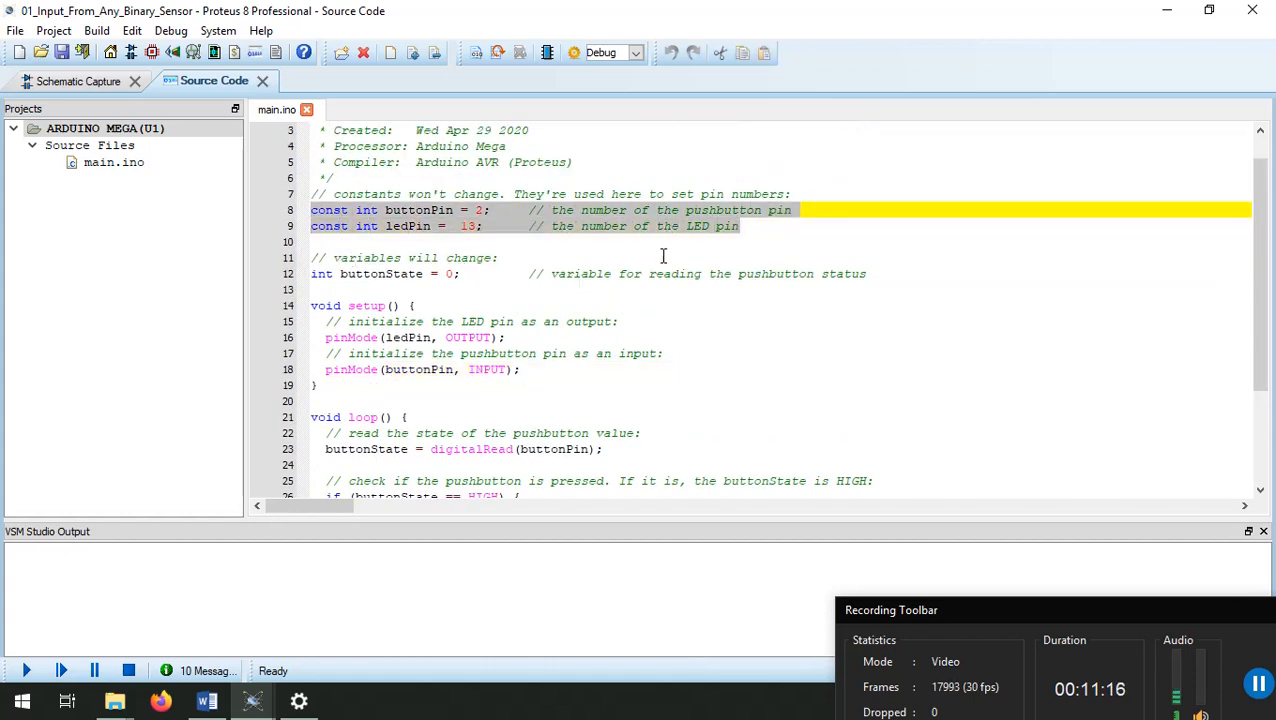
left_click(784, 228)
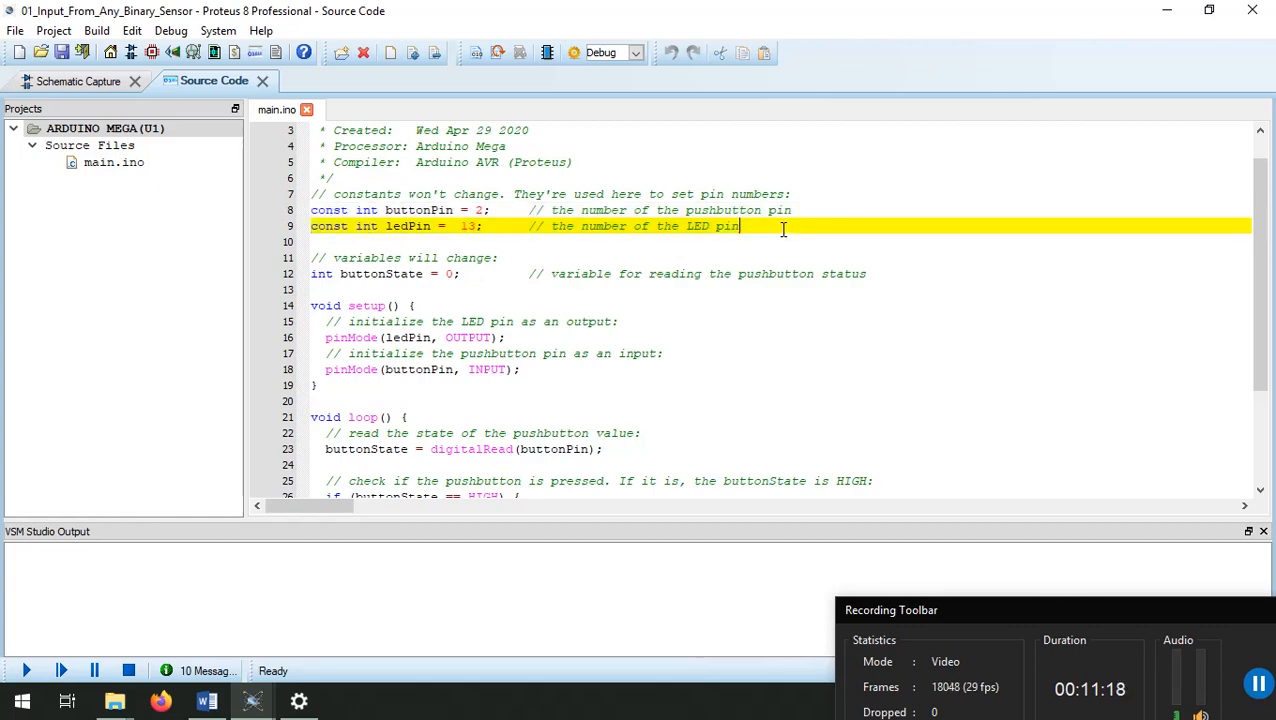
key("Return")
key("Return")
key("ctrl+v")
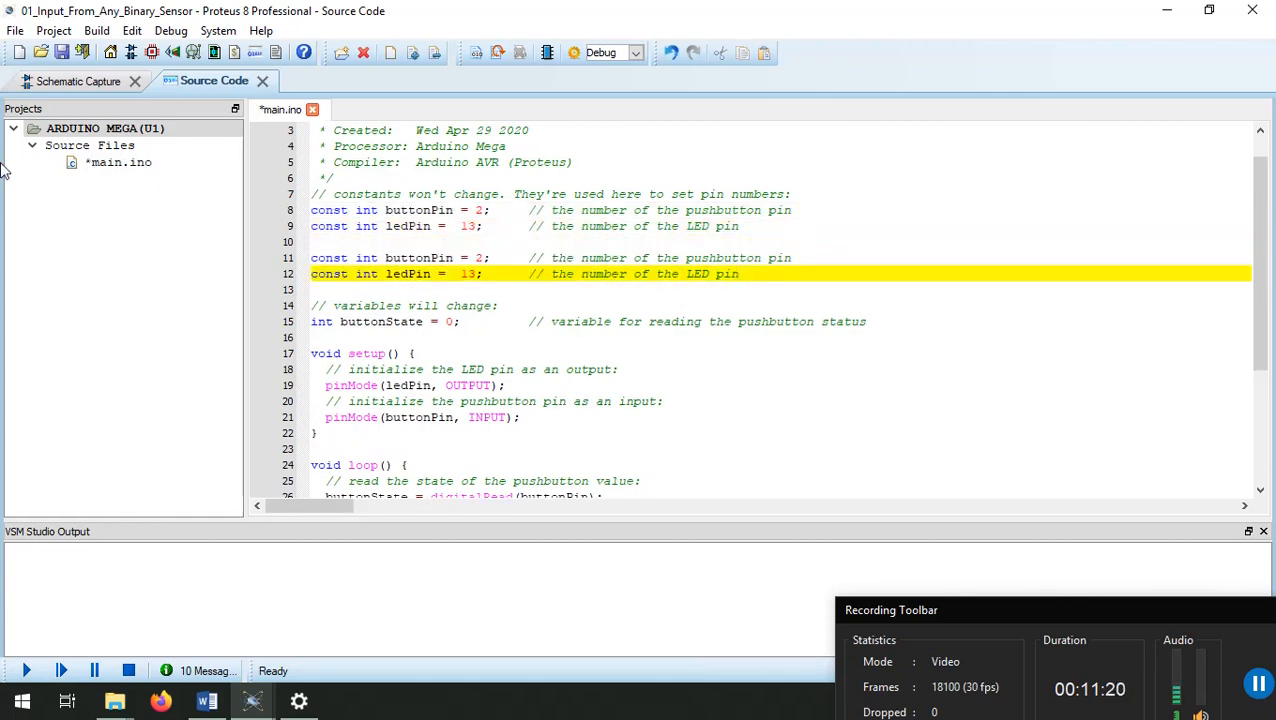
Set the duplicated buttonPin constant to 1, matching the push button's IO1 terminal in the schematic
left_click(84, 83)
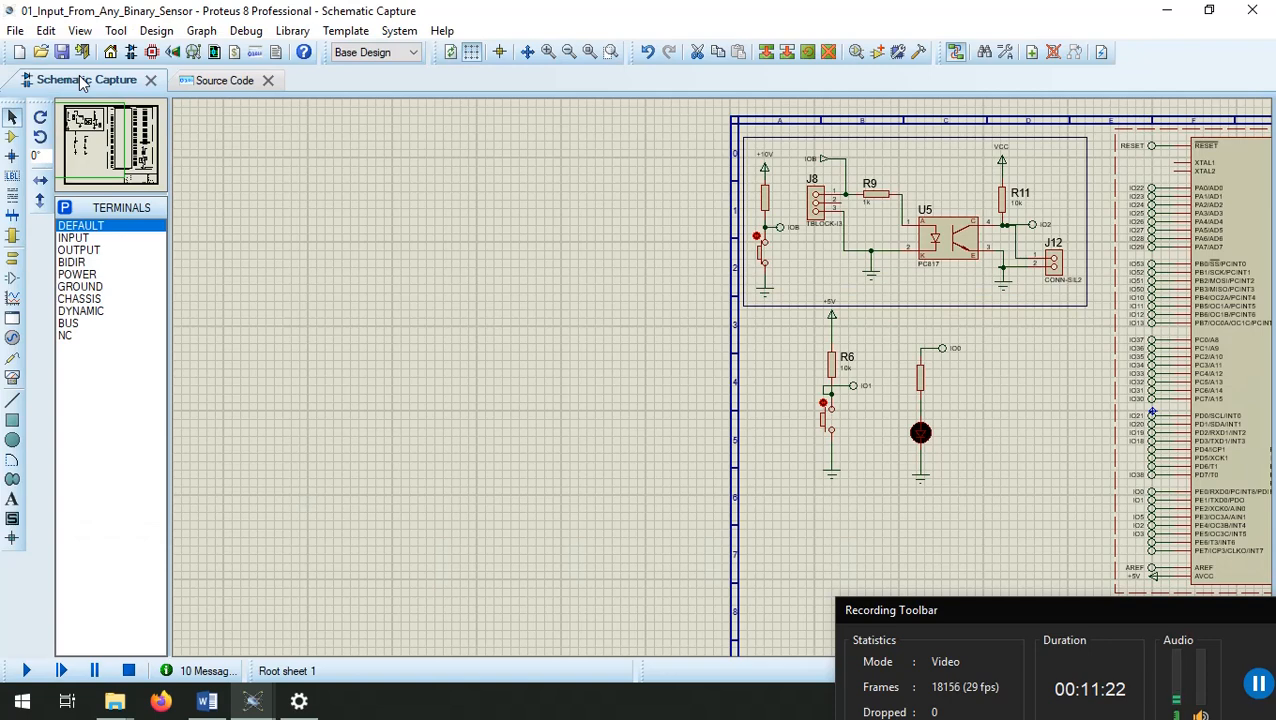
left_click(242, 91)
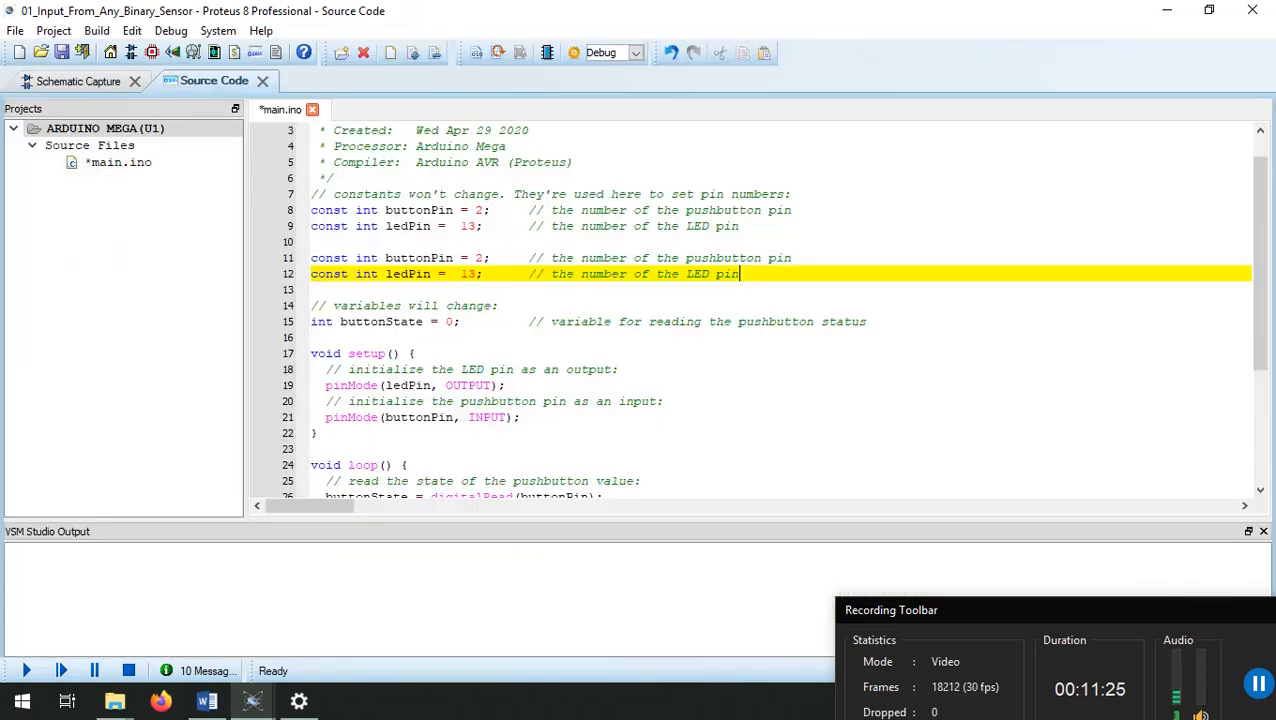
left_click(481, 258)
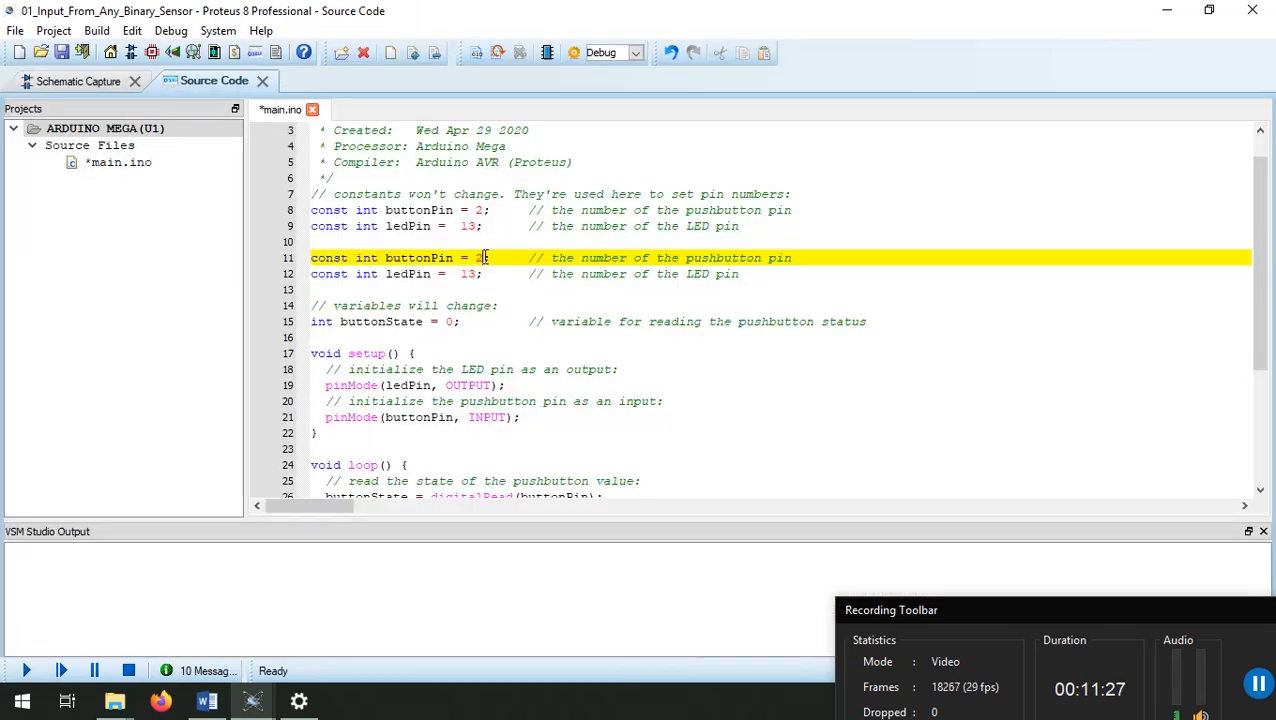
key("BackSpace")
type("1")
Set the duplicated ledPin constant to 0, matching the new LED's IO0 terminal in the schematic
left_click(100, 82)
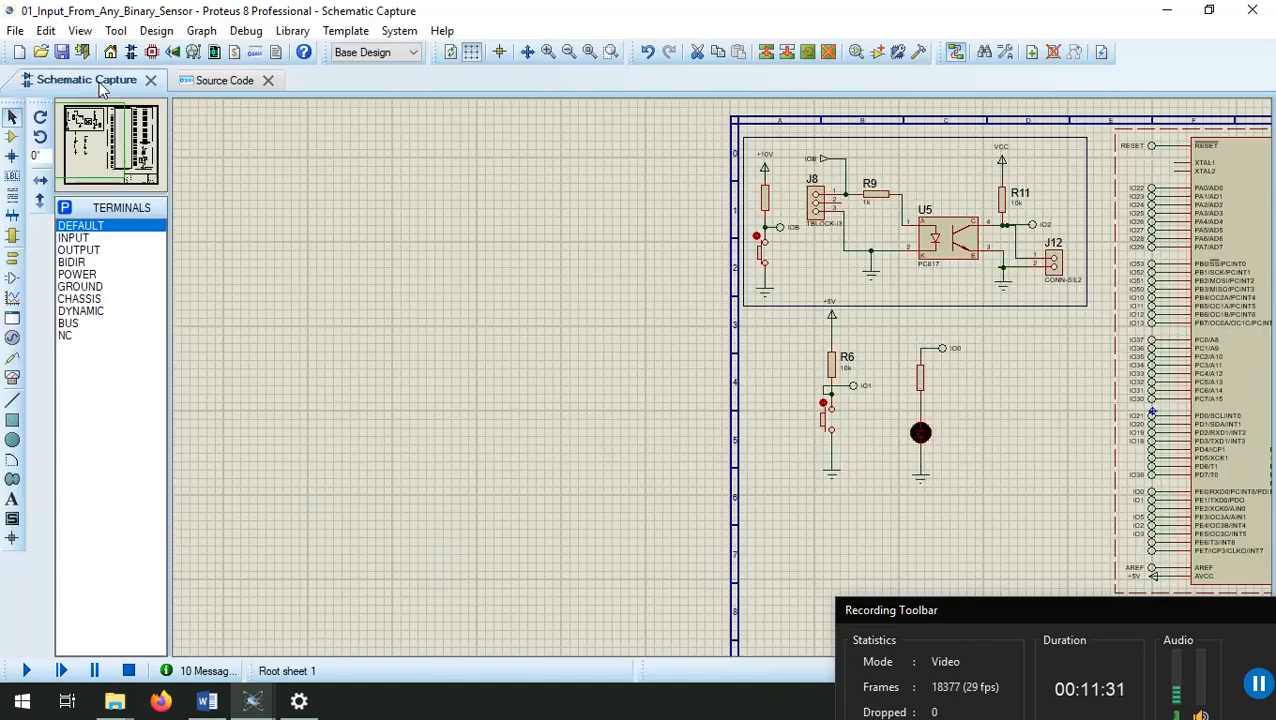
left_click(212, 82)
left_click(475, 274)
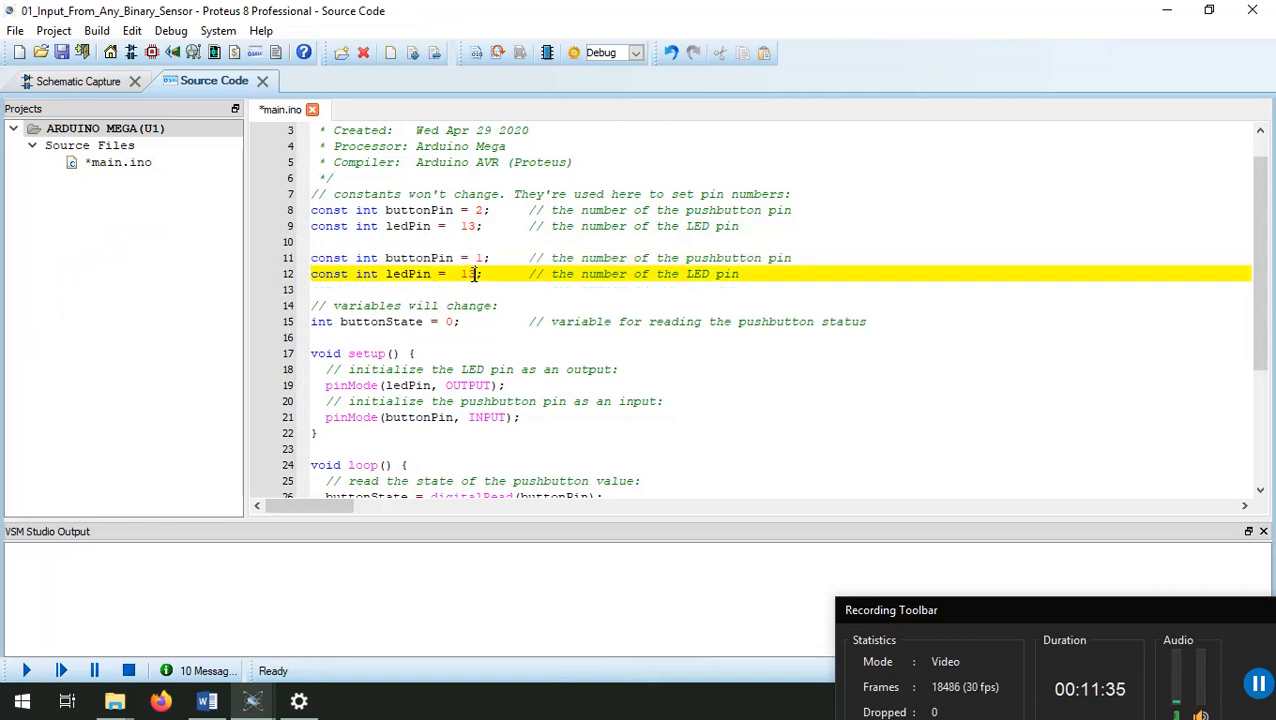
left_click_drag(476, 274, 462, 275)
type("0")
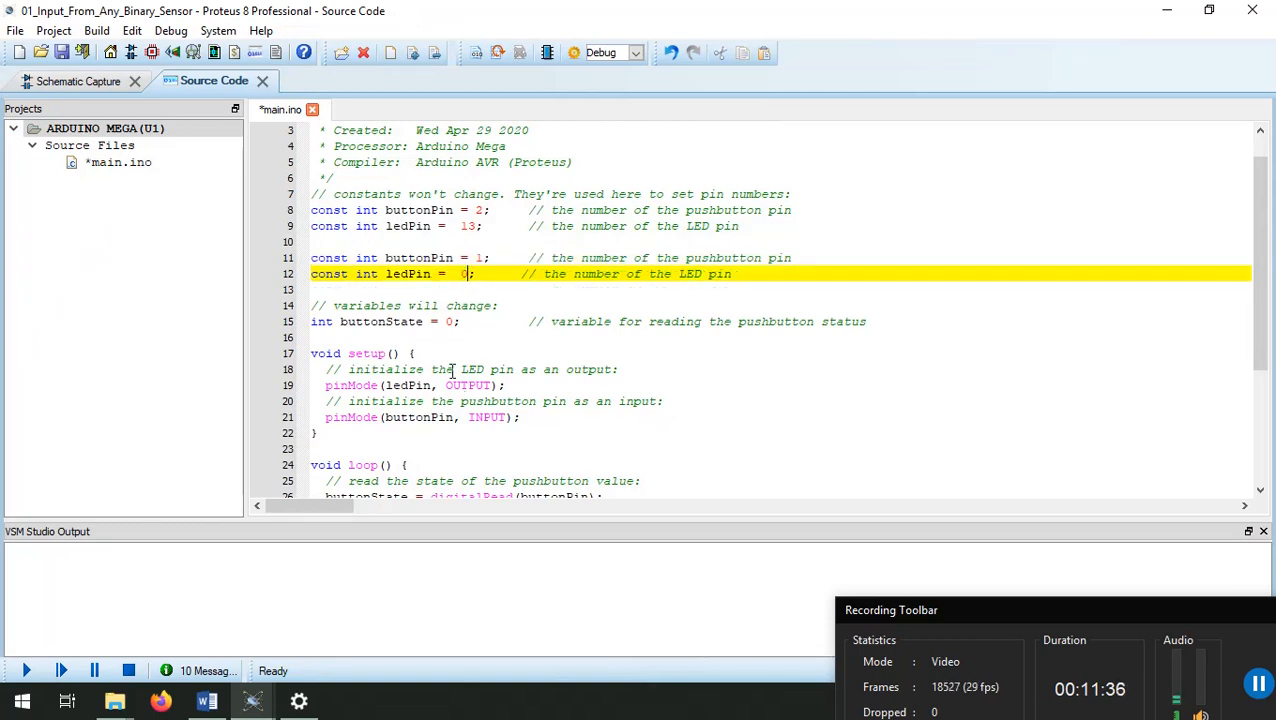
Duplicate the buttonState variable declaration on the line below the original and name the copy buttonState1
left_click(422, 339)
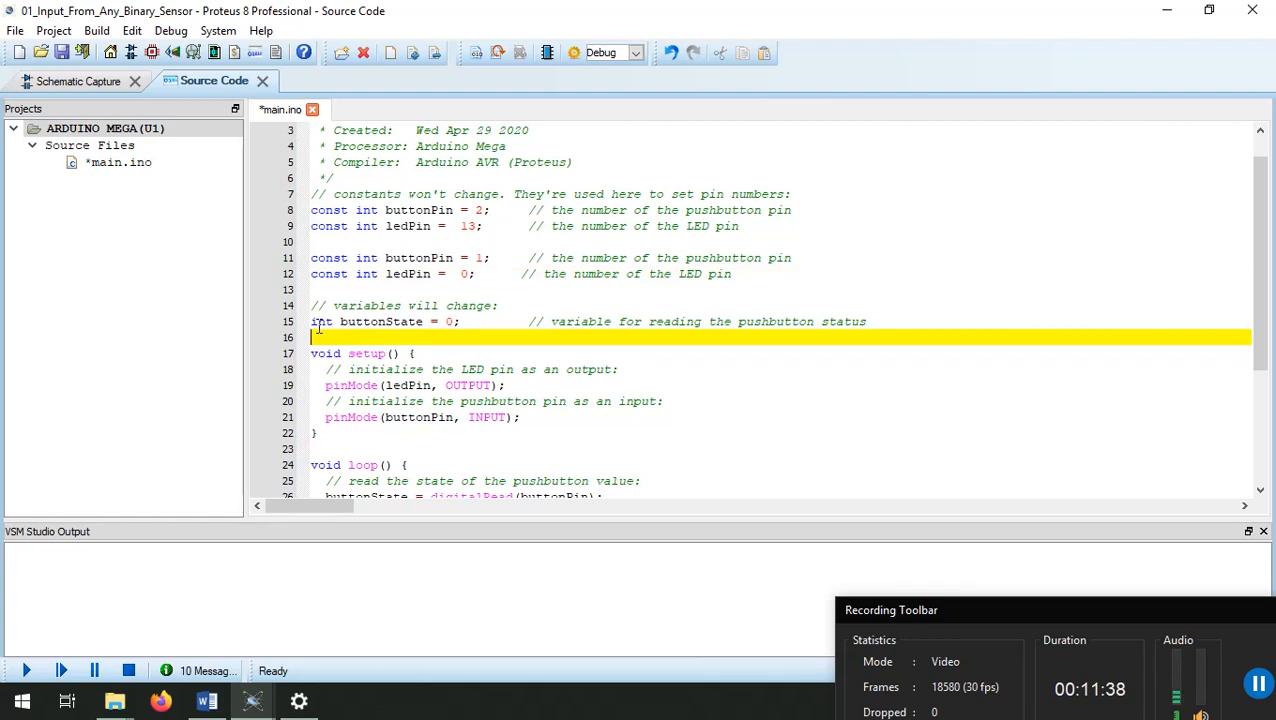
left_click_drag(312, 323, 317, 333)
key("ctrl+c")
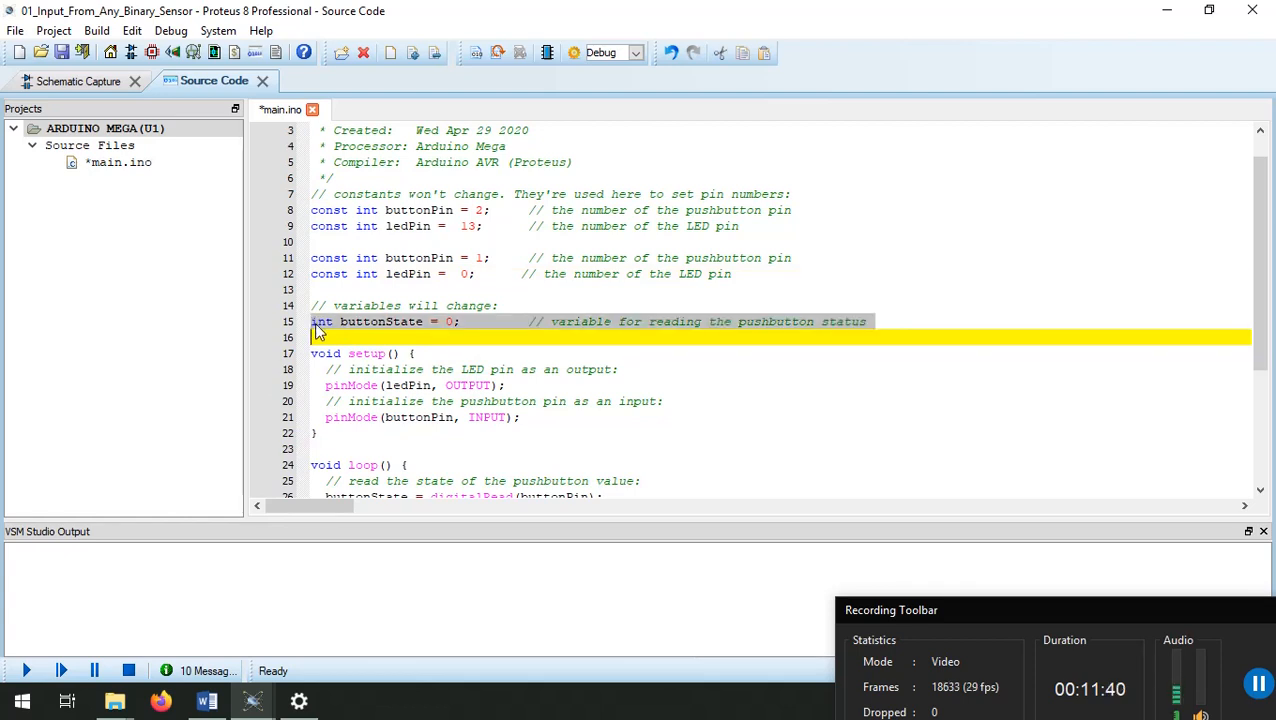
left_click(887, 323)
key("Return")
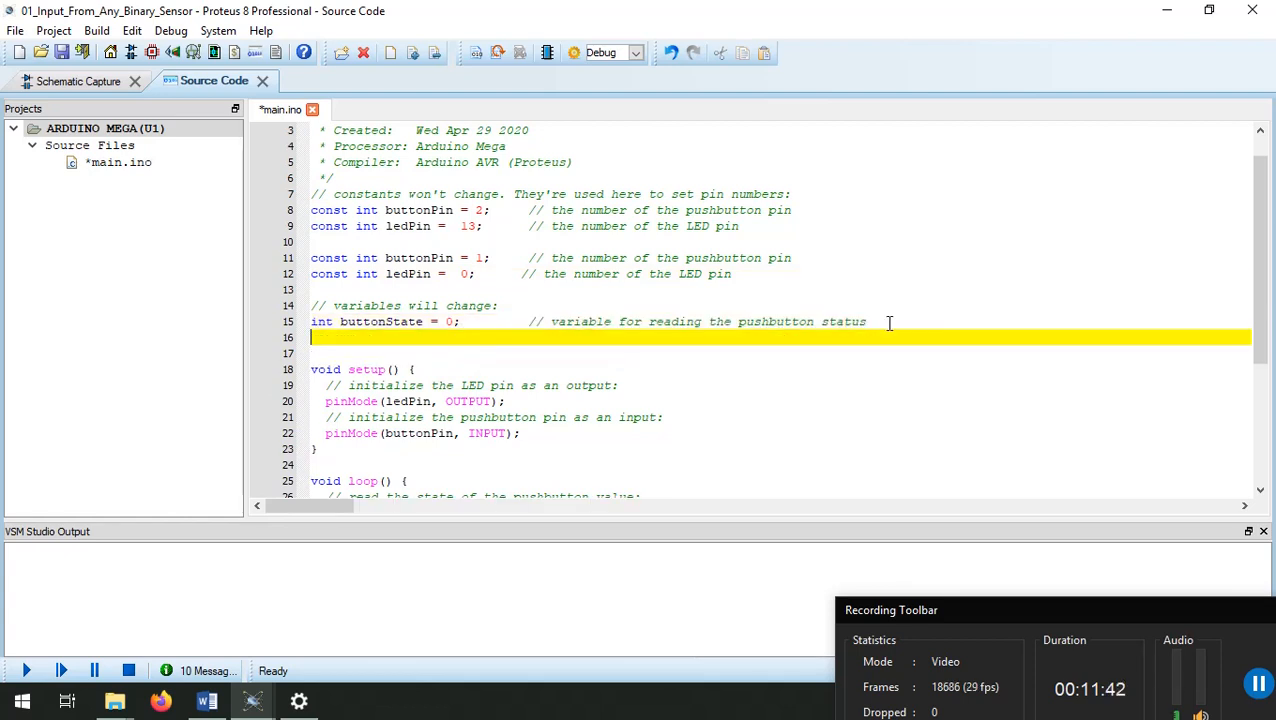
key("ctrl+v")
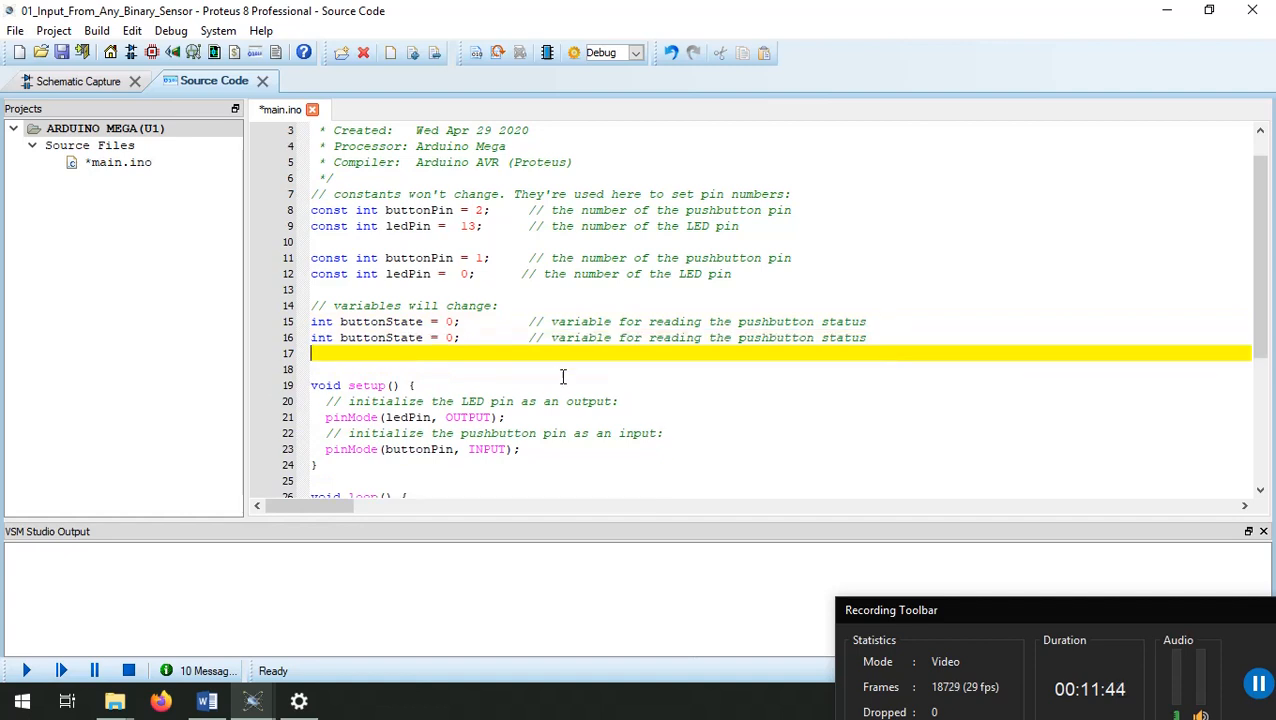
left_click(430, 337)
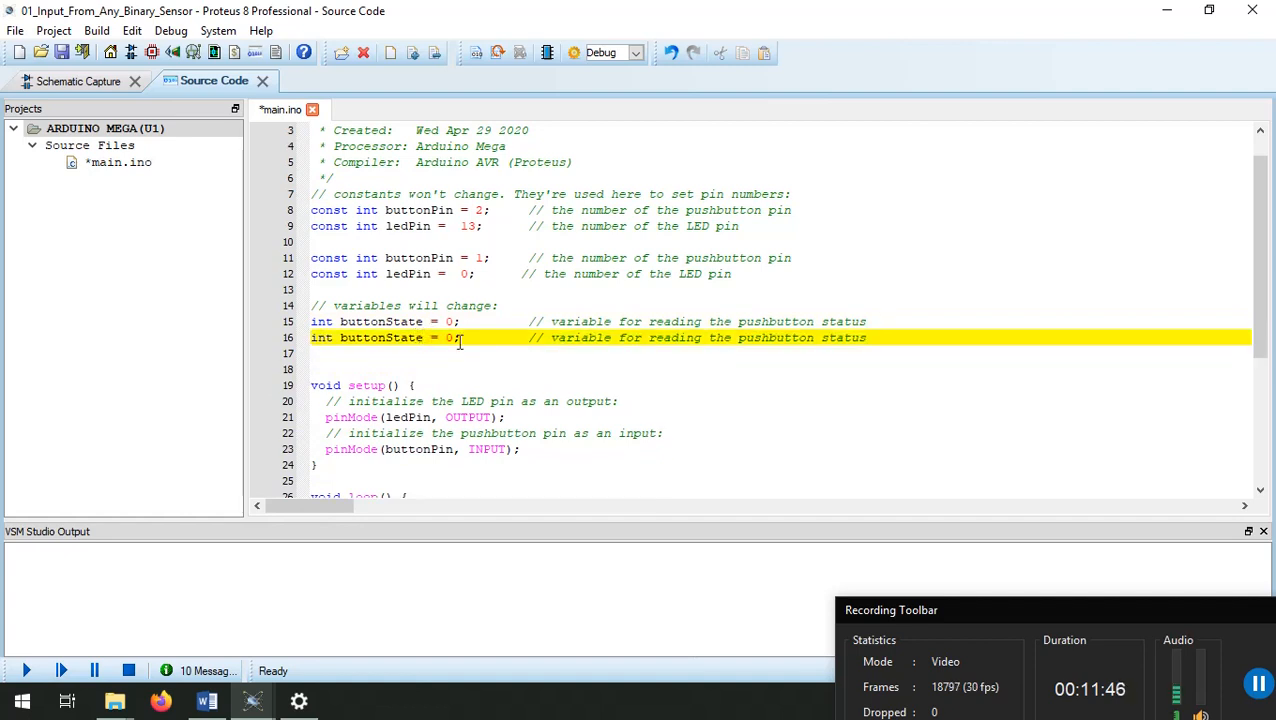
type("0")
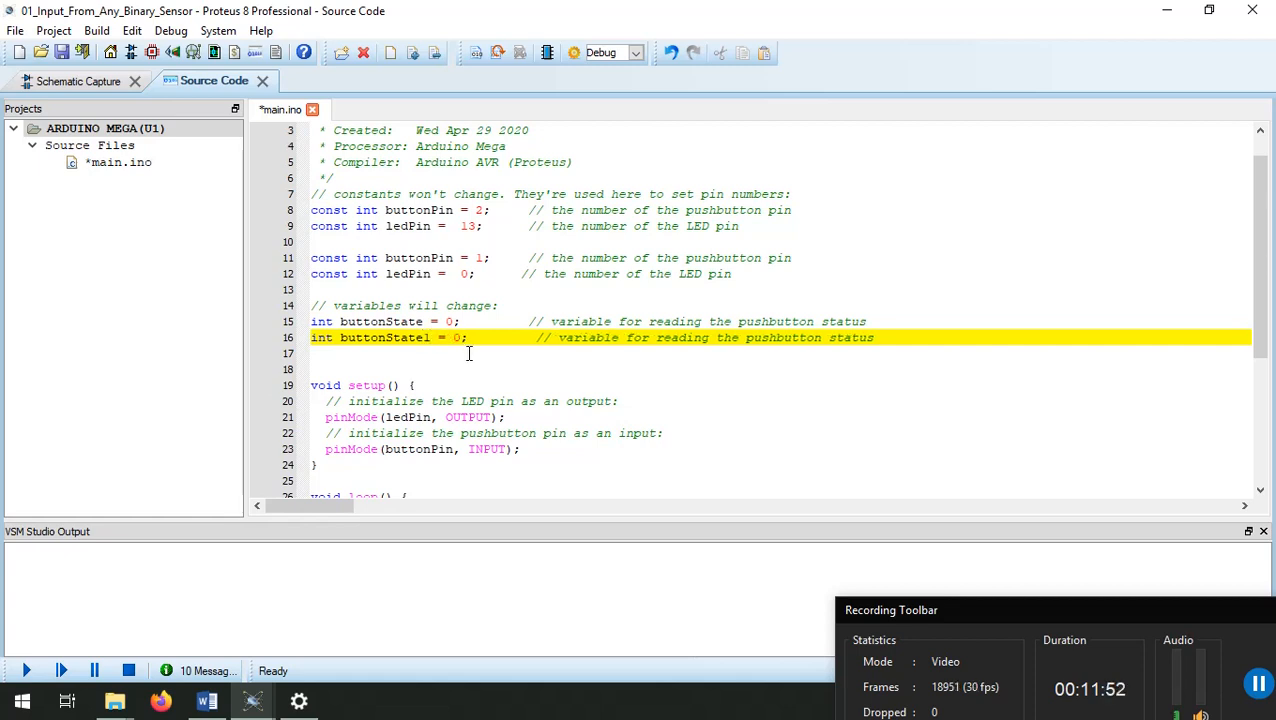
left_click(468, 353)
Duplicate the pinMode(ledPin, OUTPUT) statement in setup() on a new line directly below the original
scroll(445, 415, "down", 1)
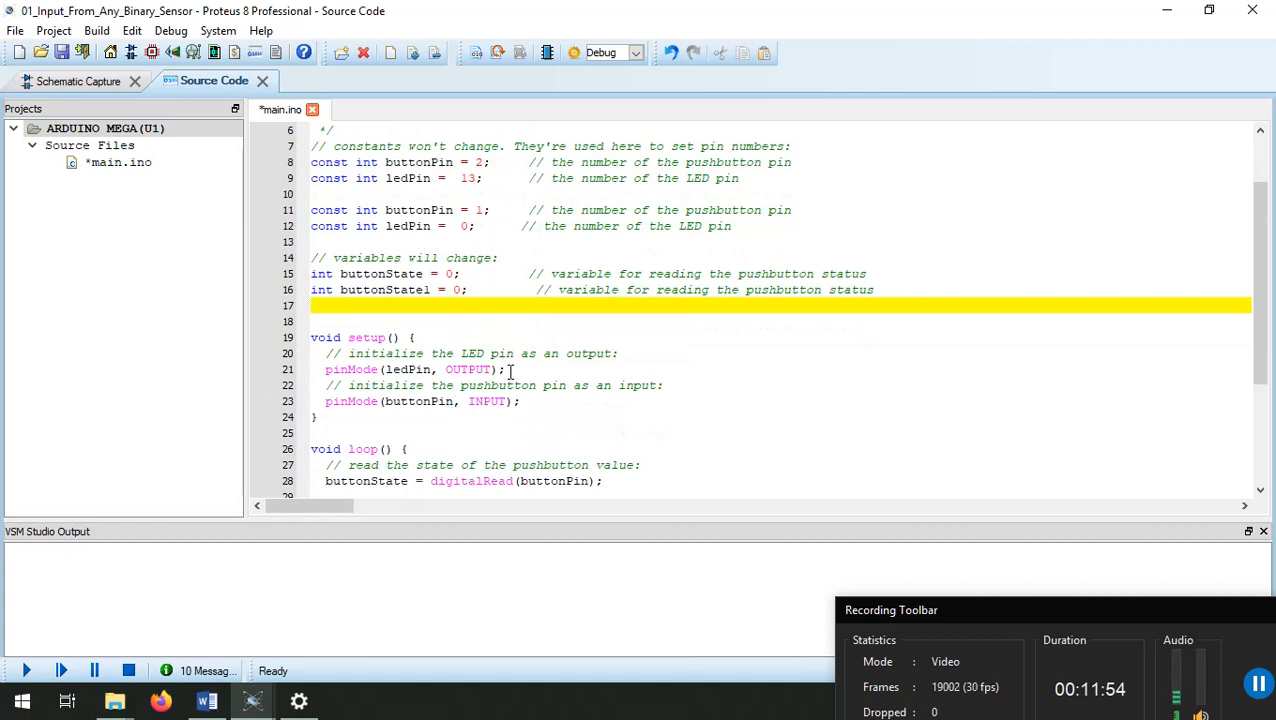
left_click_drag(531, 397, 313, 358)
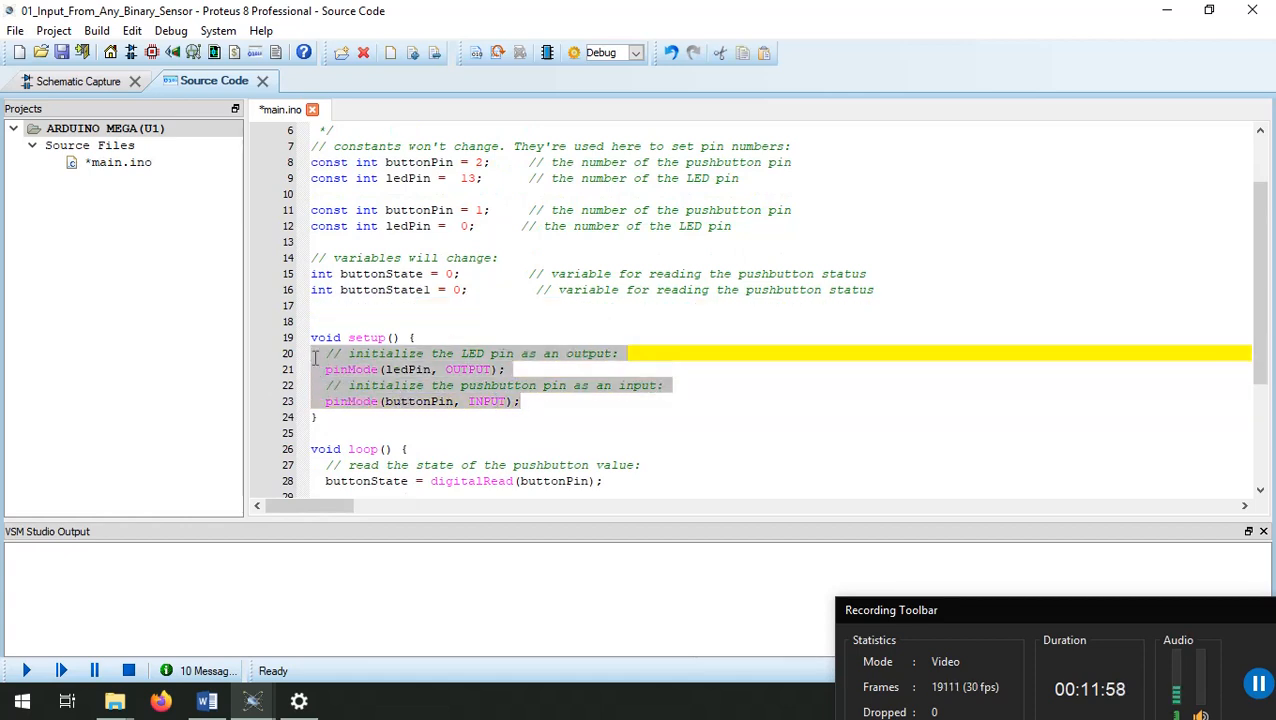
left_click(572, 397)
left_click_drag(507, 370, 254, 368)
key("ctrl+c")
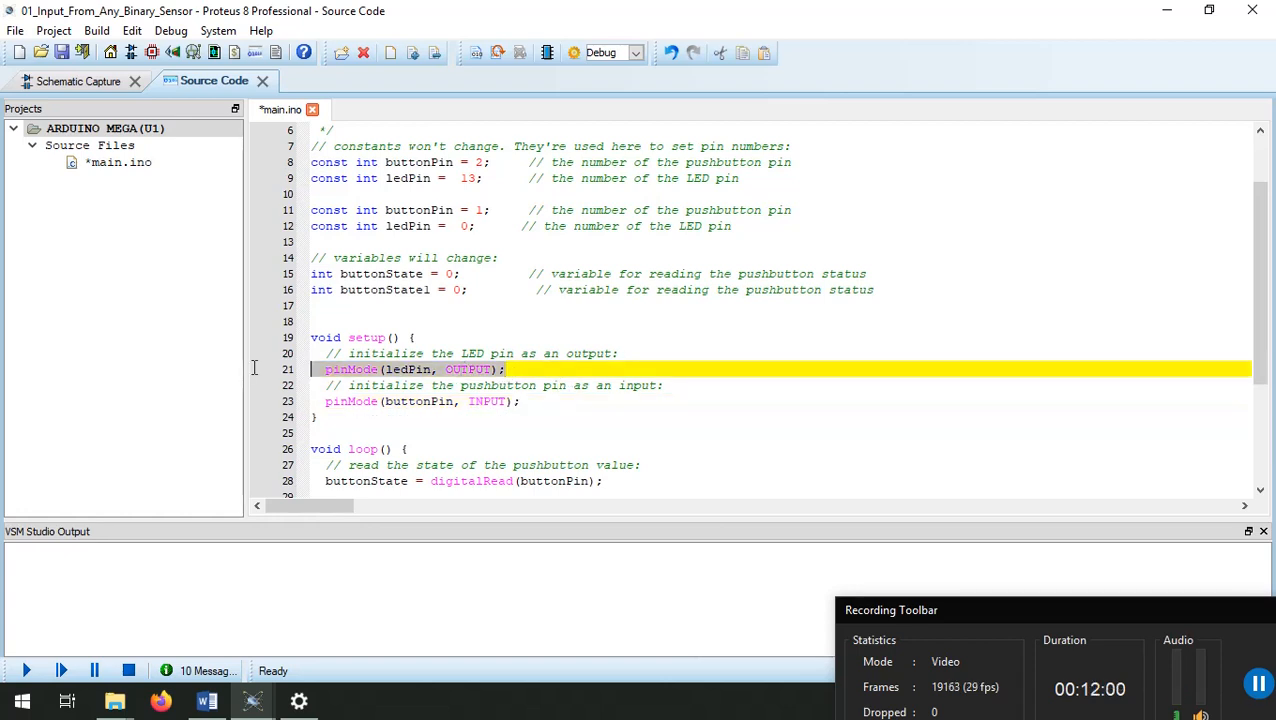
left_click(547, 370)
key("Return")
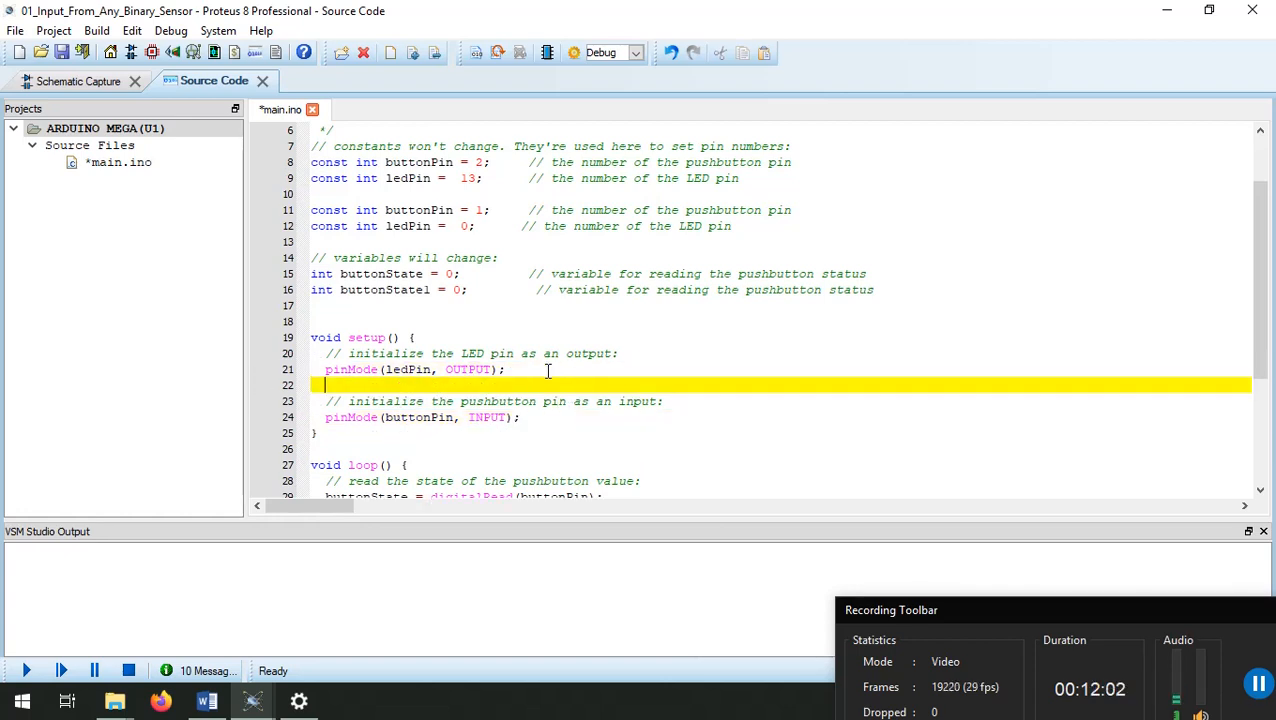
key("ctrl+v")
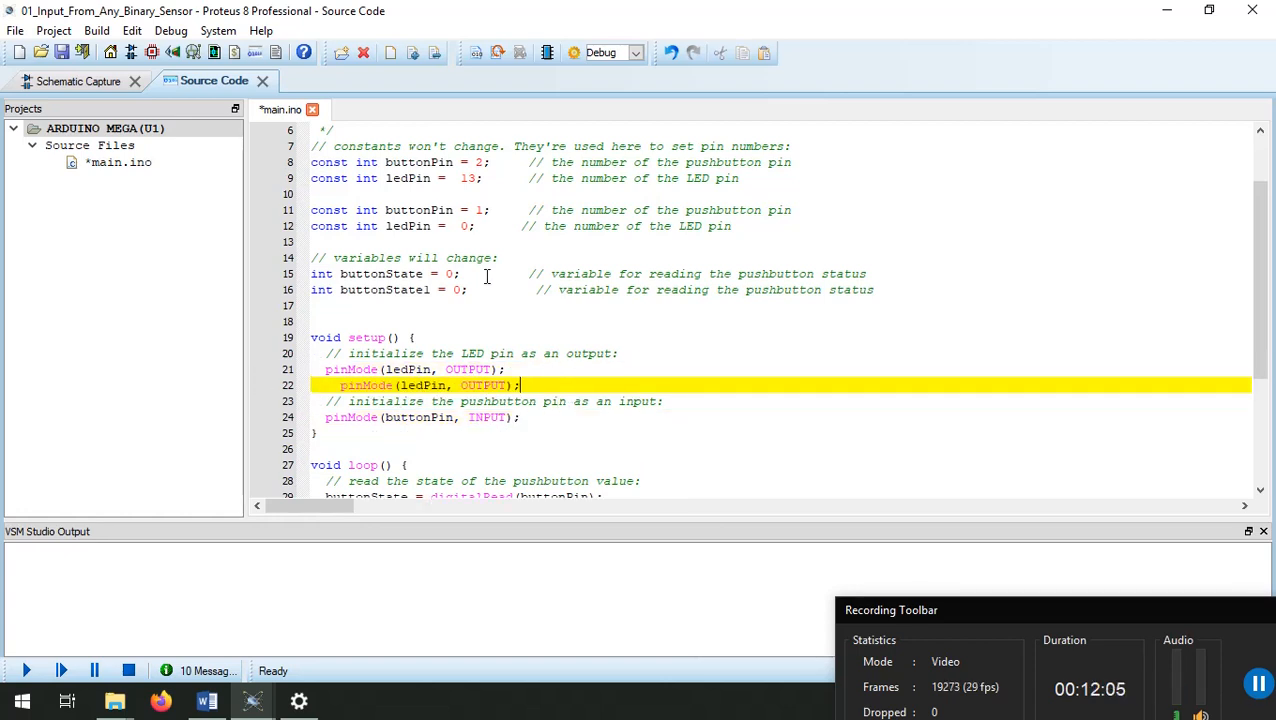
left_click(433, 190)
left_click(433, 181)
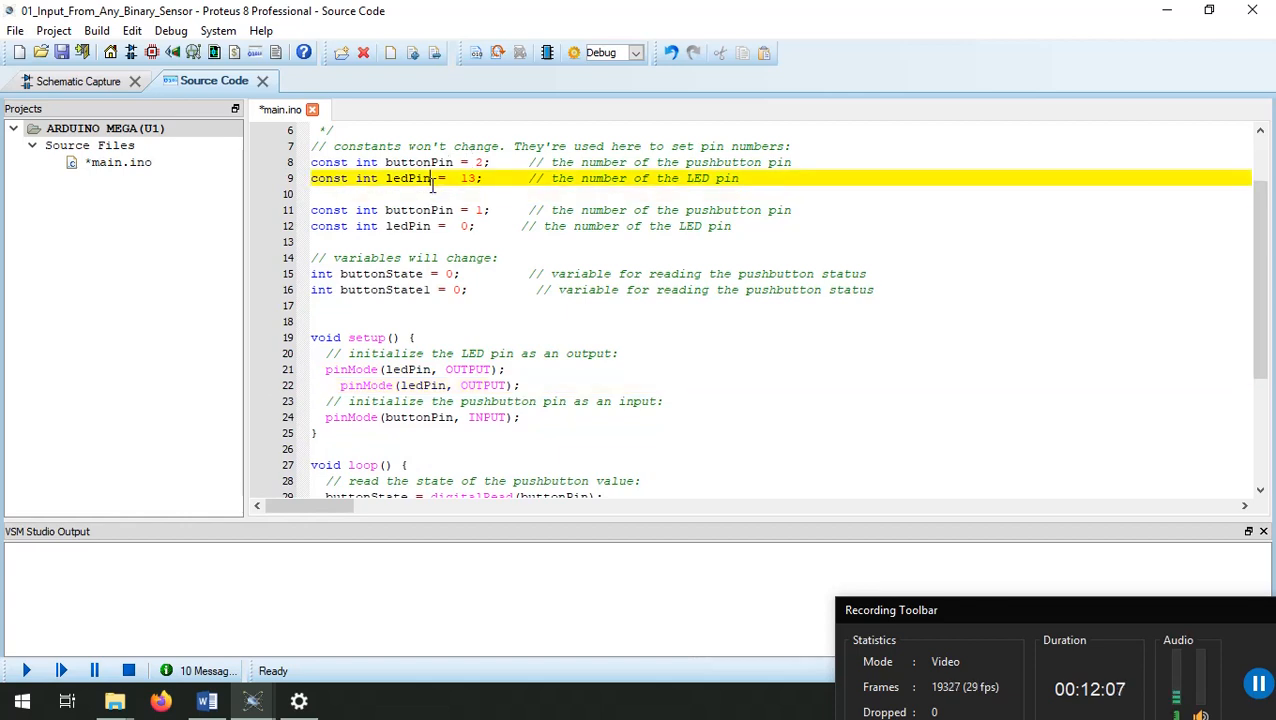
type("1")
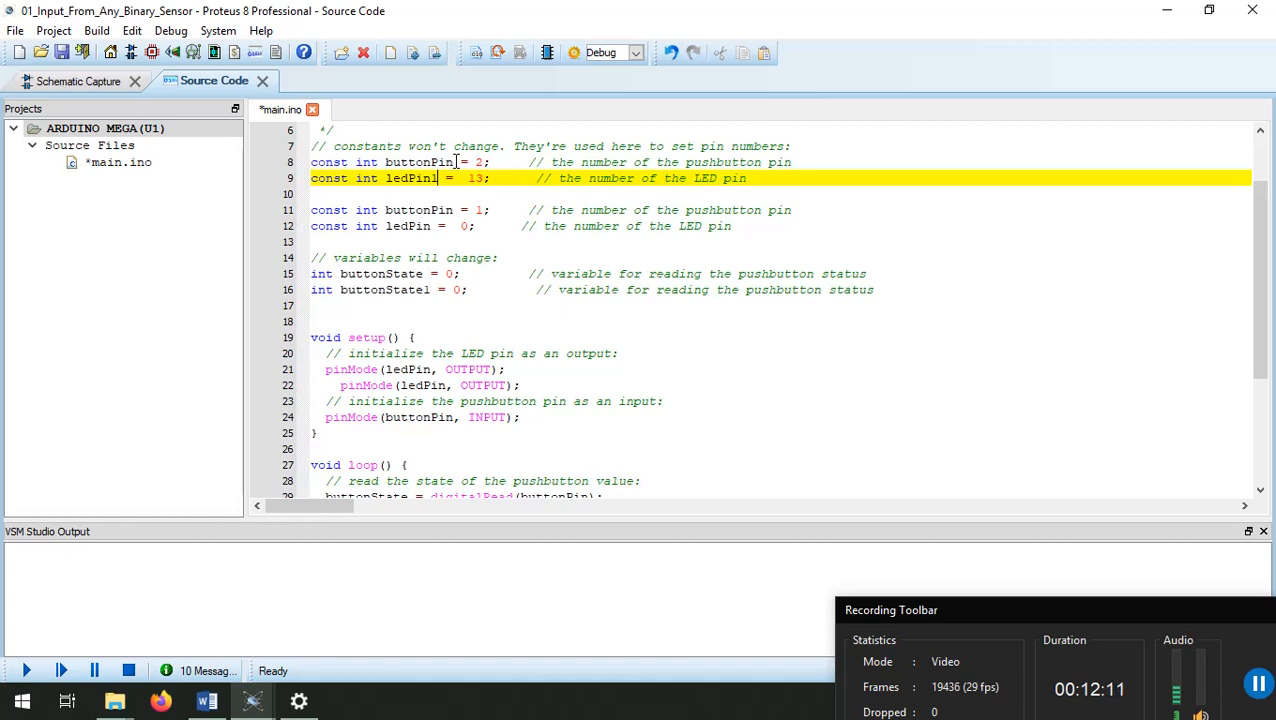
left_click(456, 162)
type("1")
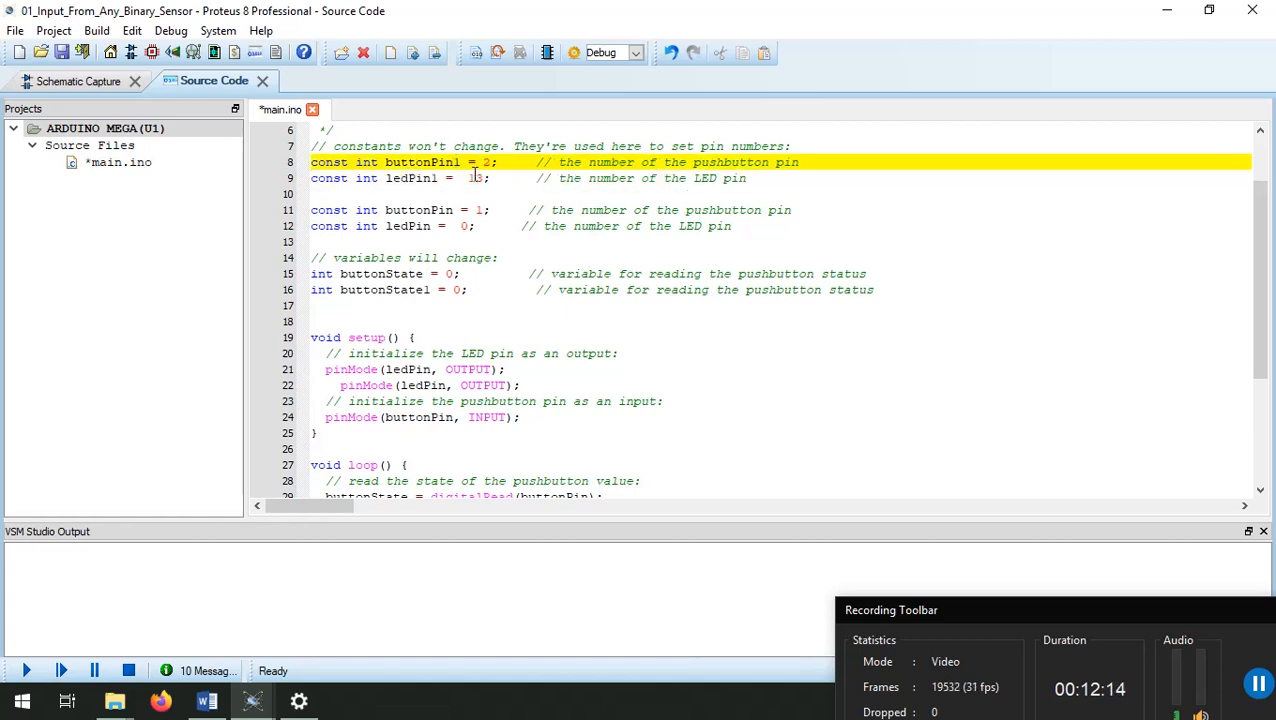
key("BackSpace")
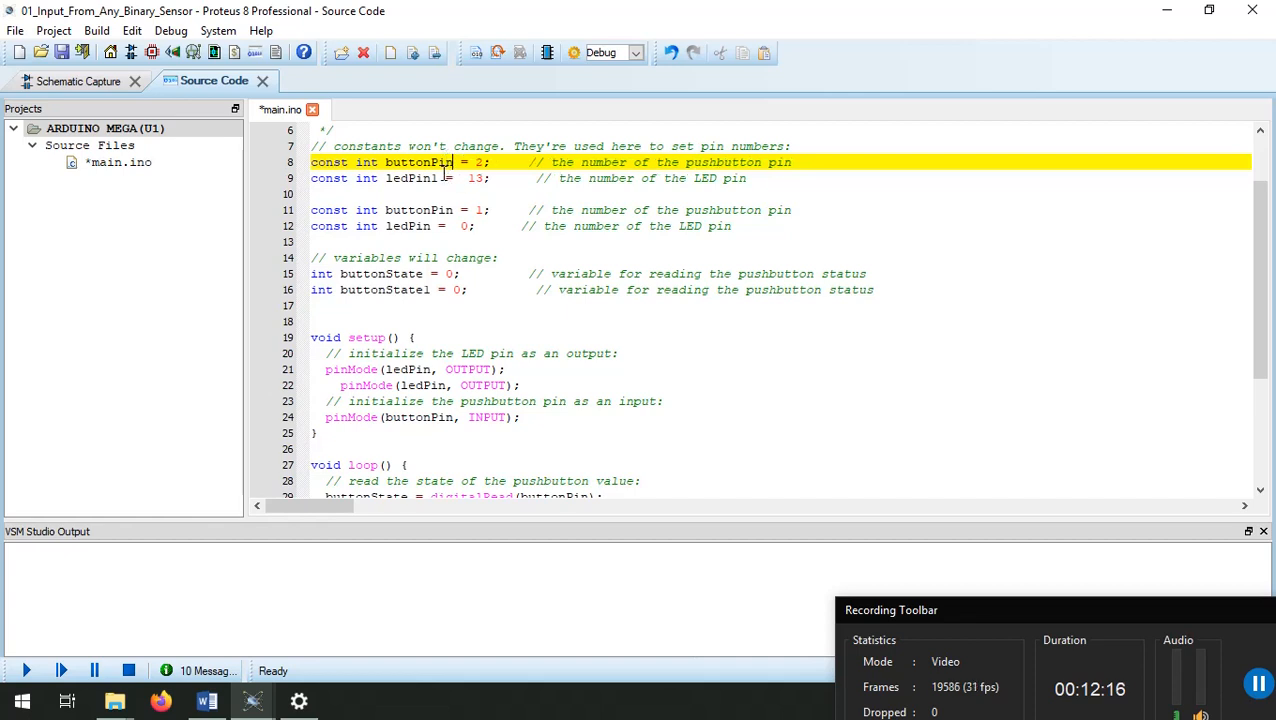
left_click(437, 178)
key("BackSpace")
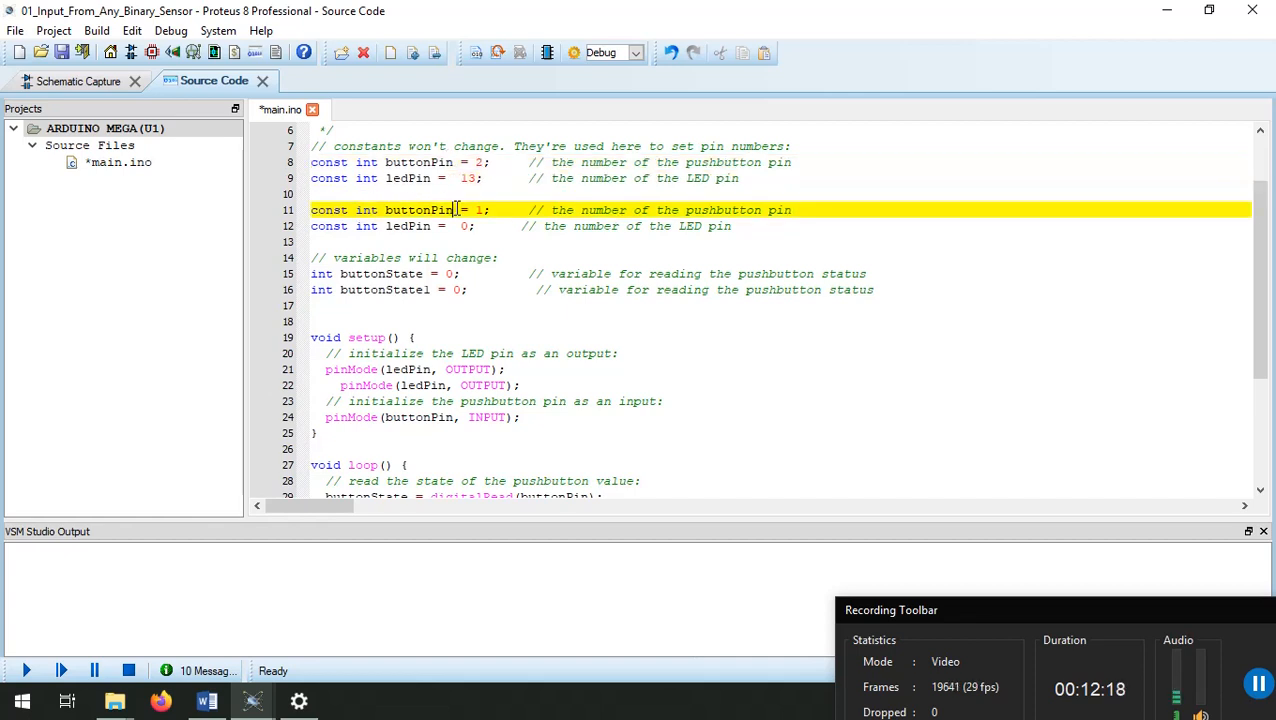
Rename the second pair of pin constants to buttonPin1 and ledPin1, and use ledPin1 in the duplicated OUTPUT pinMode statement
left_click(457, 210)
type("1")
left_click(433, 226)
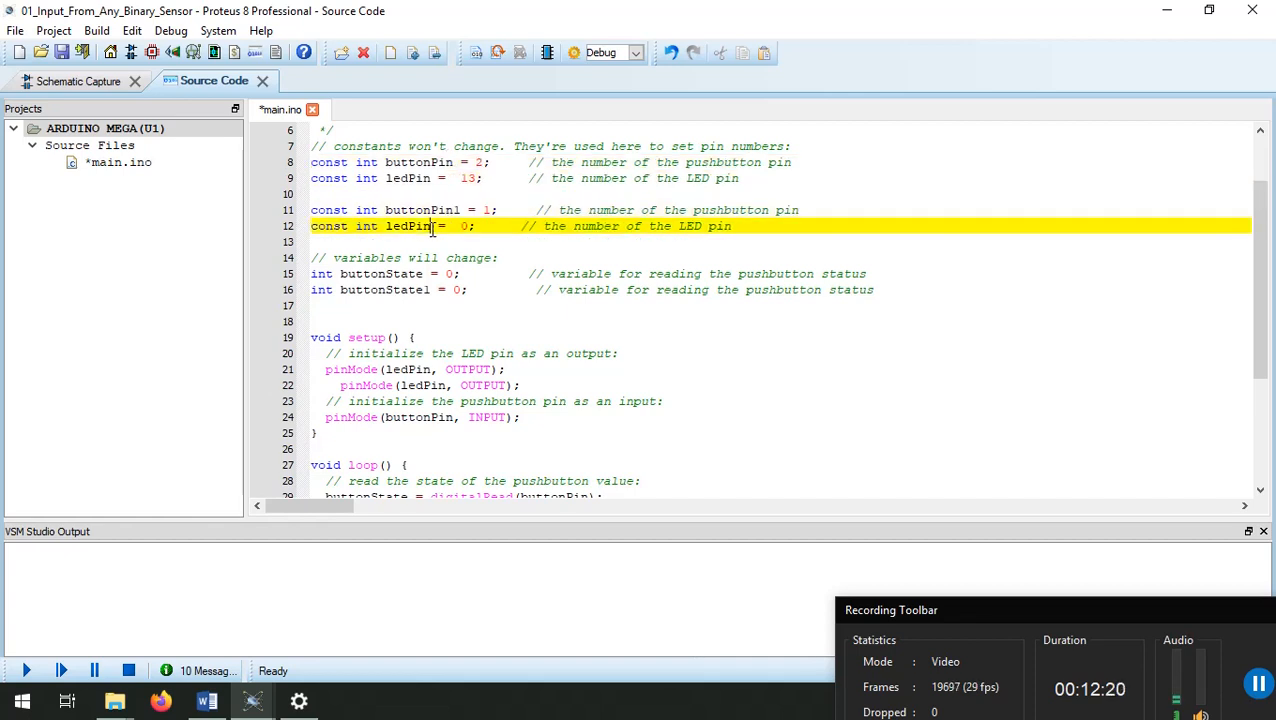
type("1")
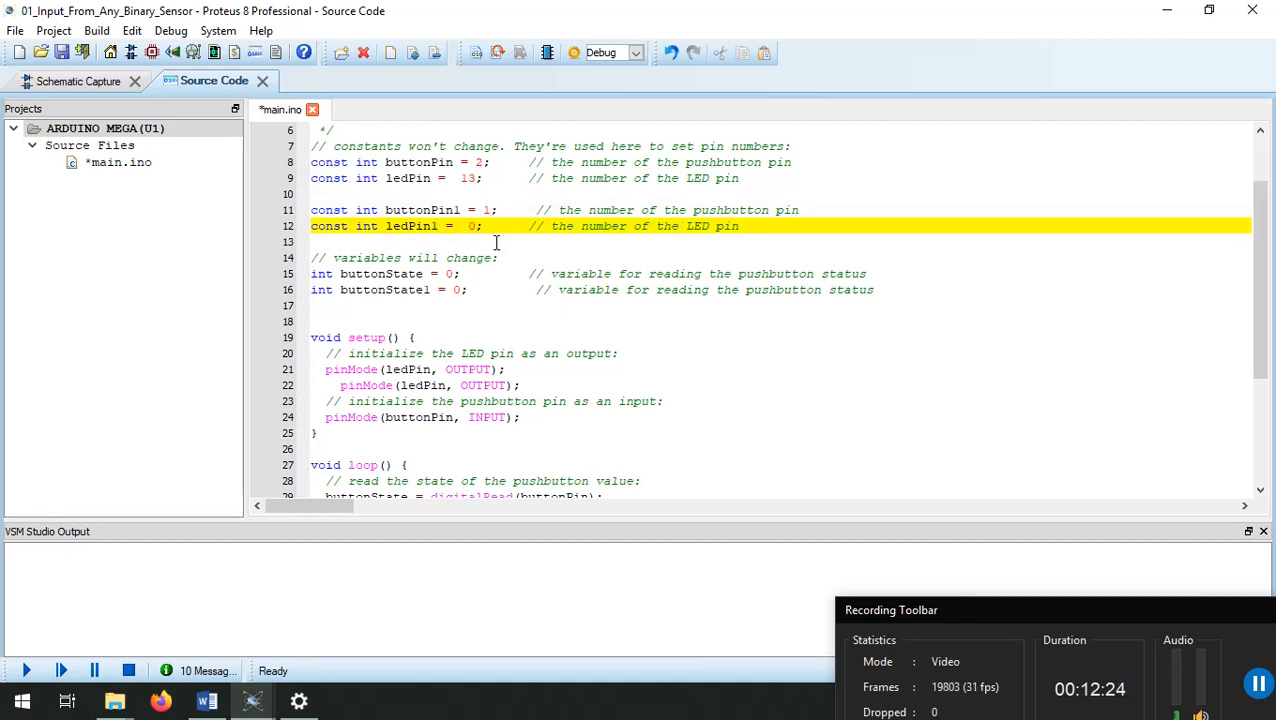
left_click(446, 385)
type("1")
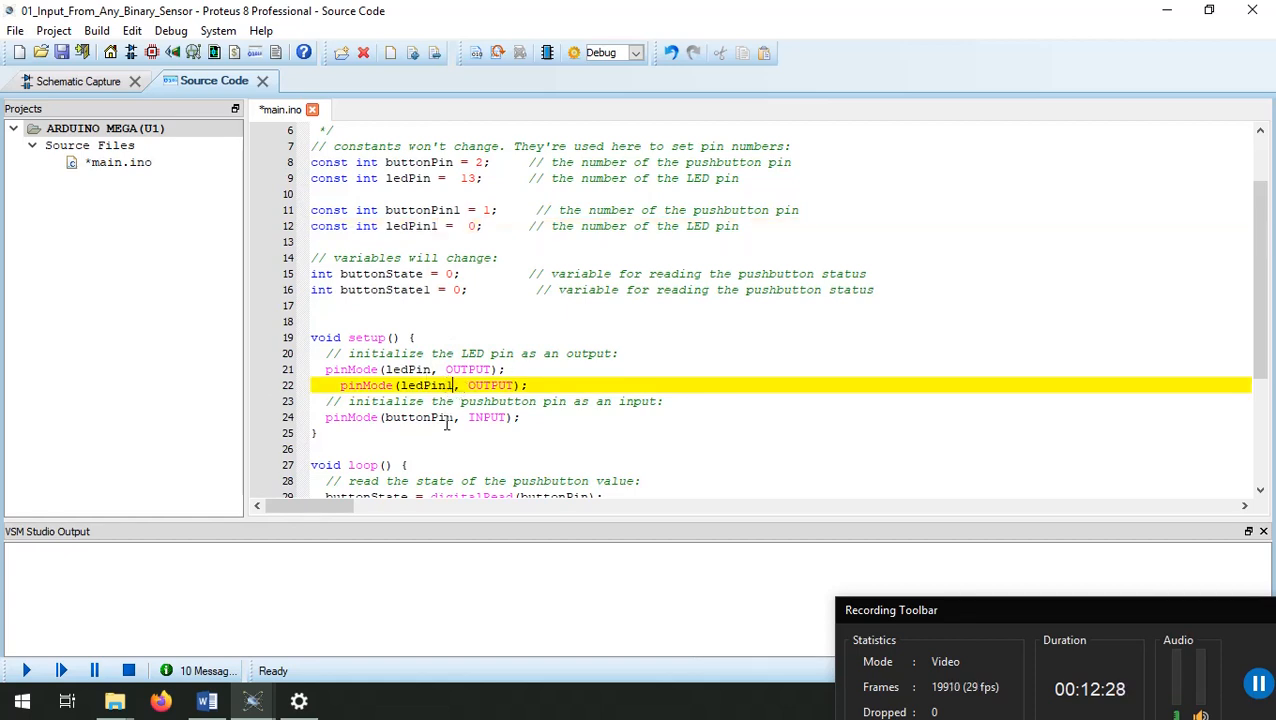
Duplicate the pinMode(buttonPin, INPUT) statement below the original in setup() and change the copy's pin to buttonPin1
left_click_drag(536, 417, 308, 415)
key("ctrl+c")
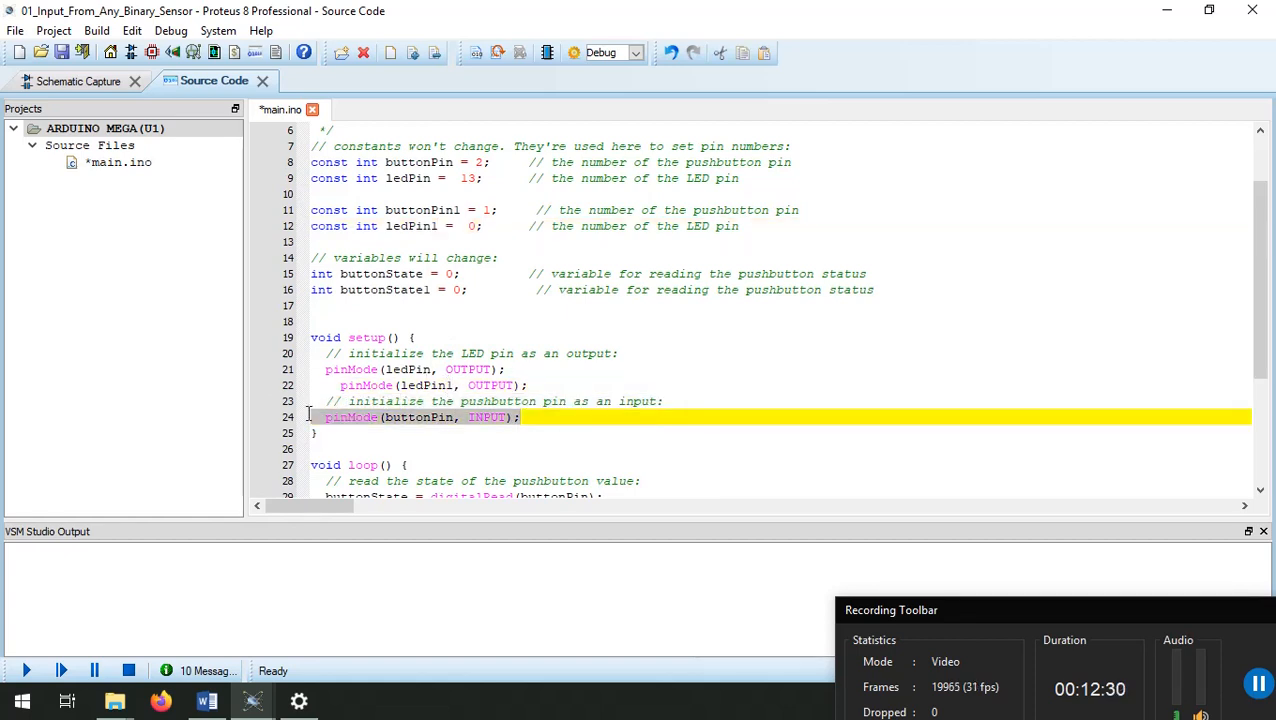
left_click(555, 417)
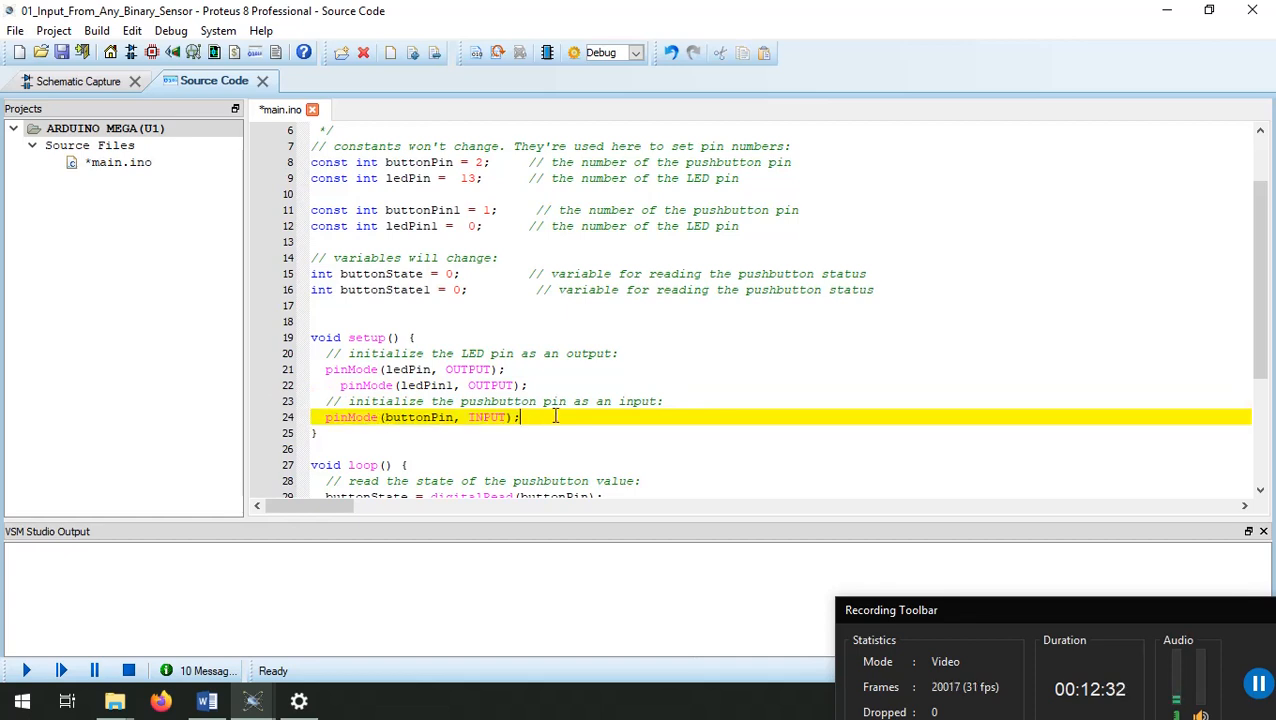
key("Return")
key("ctrl+v")
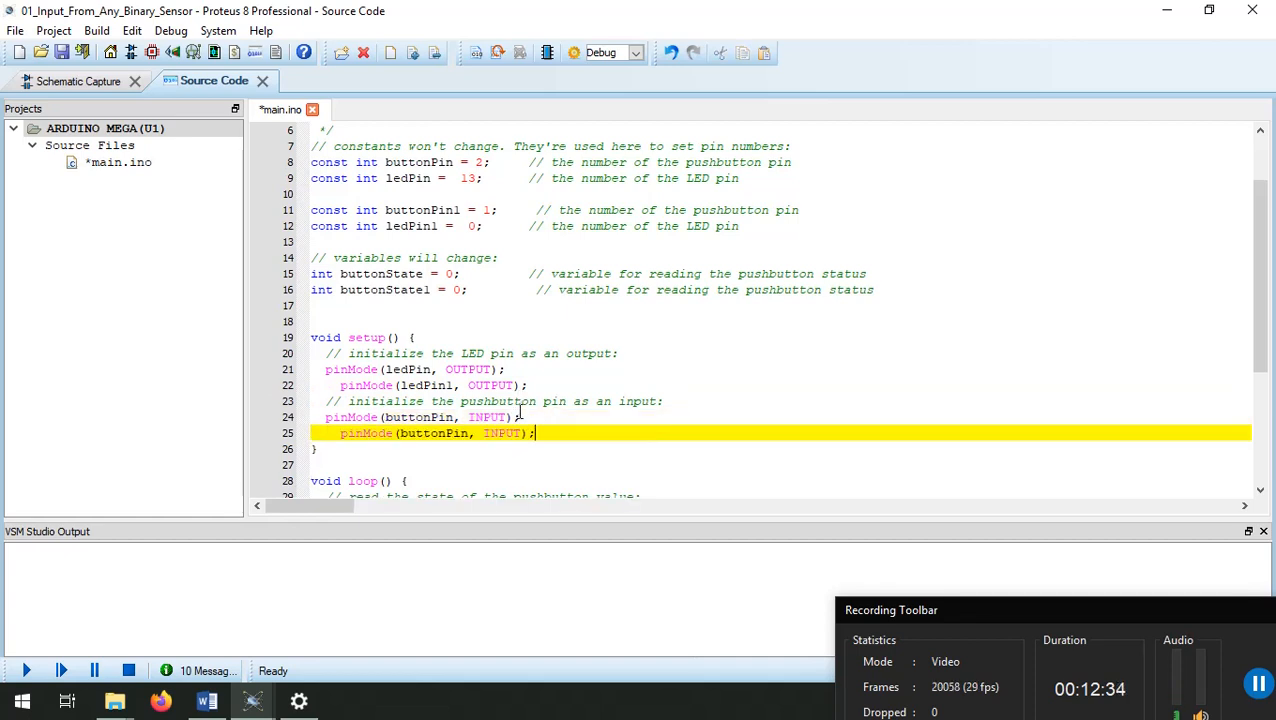
left_click(468, 433)
type("1")
left_click(554, 465)
Change the button reading statement in loop() to buttonState1 = digitalRead(buttonPin1)
scroll(554, 463, "down", 3)
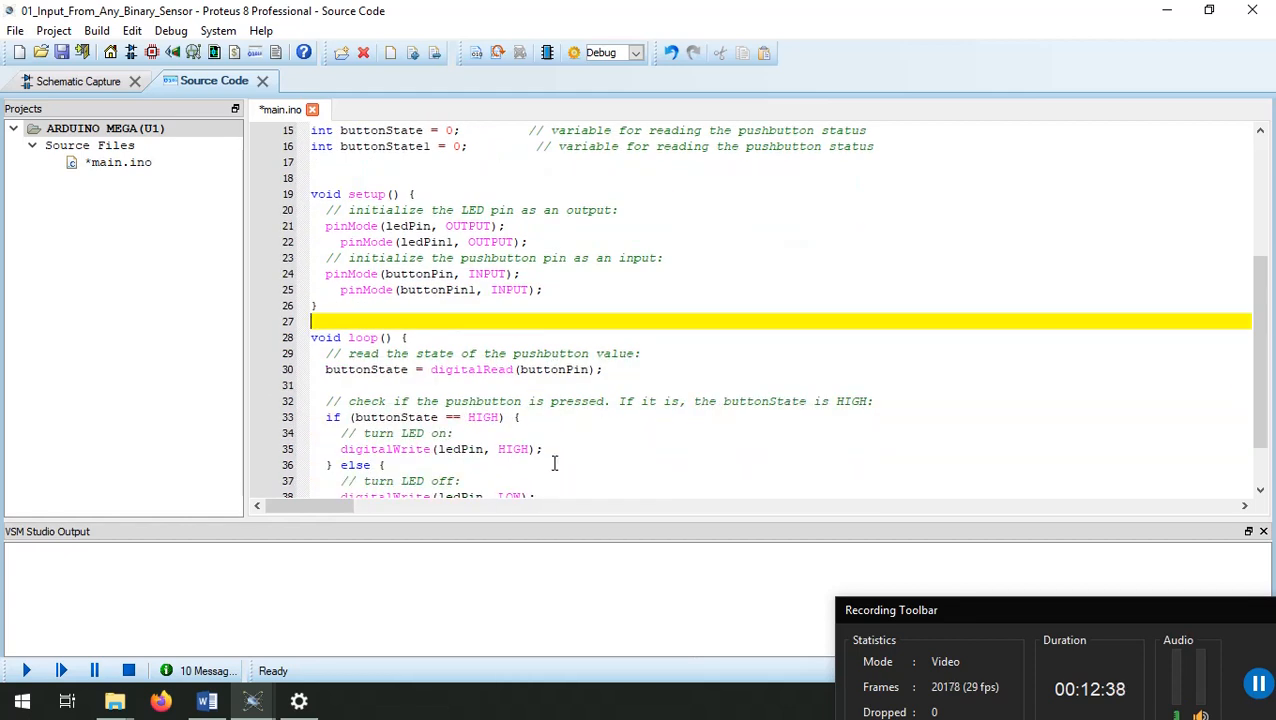
scroll(554, 463, "down", 1)
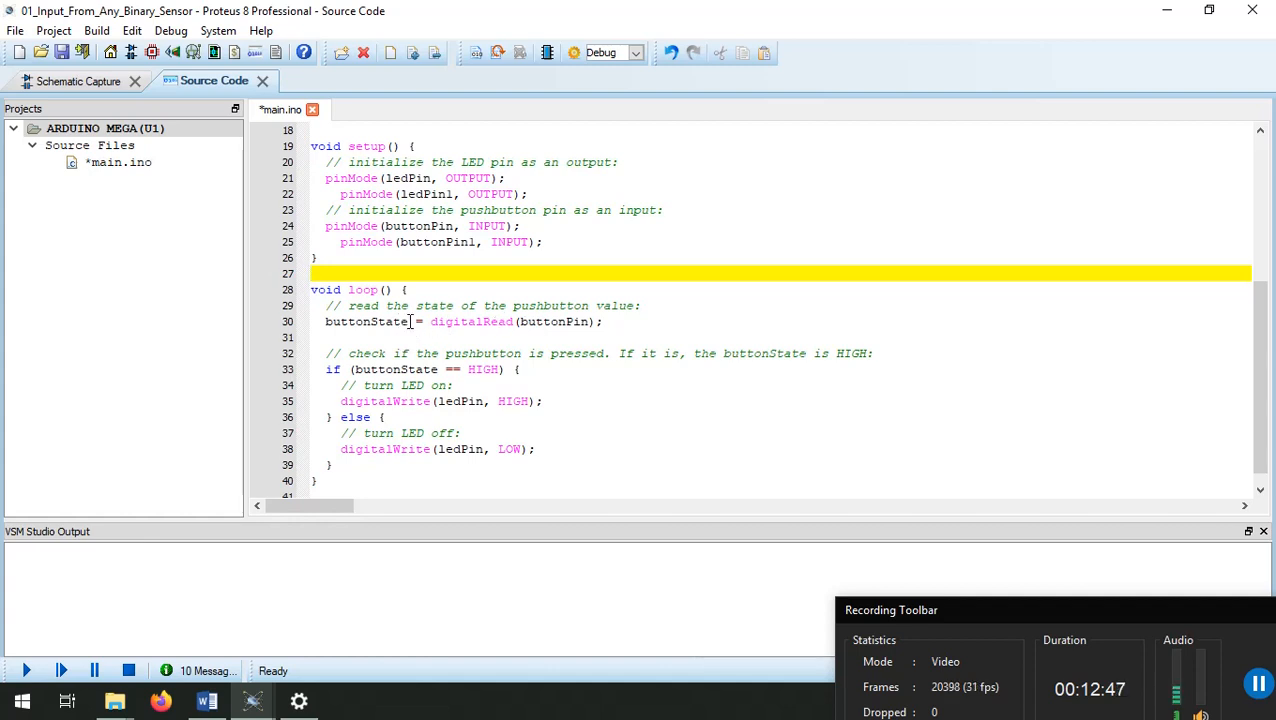
scroll(426, 335, "up", 1)
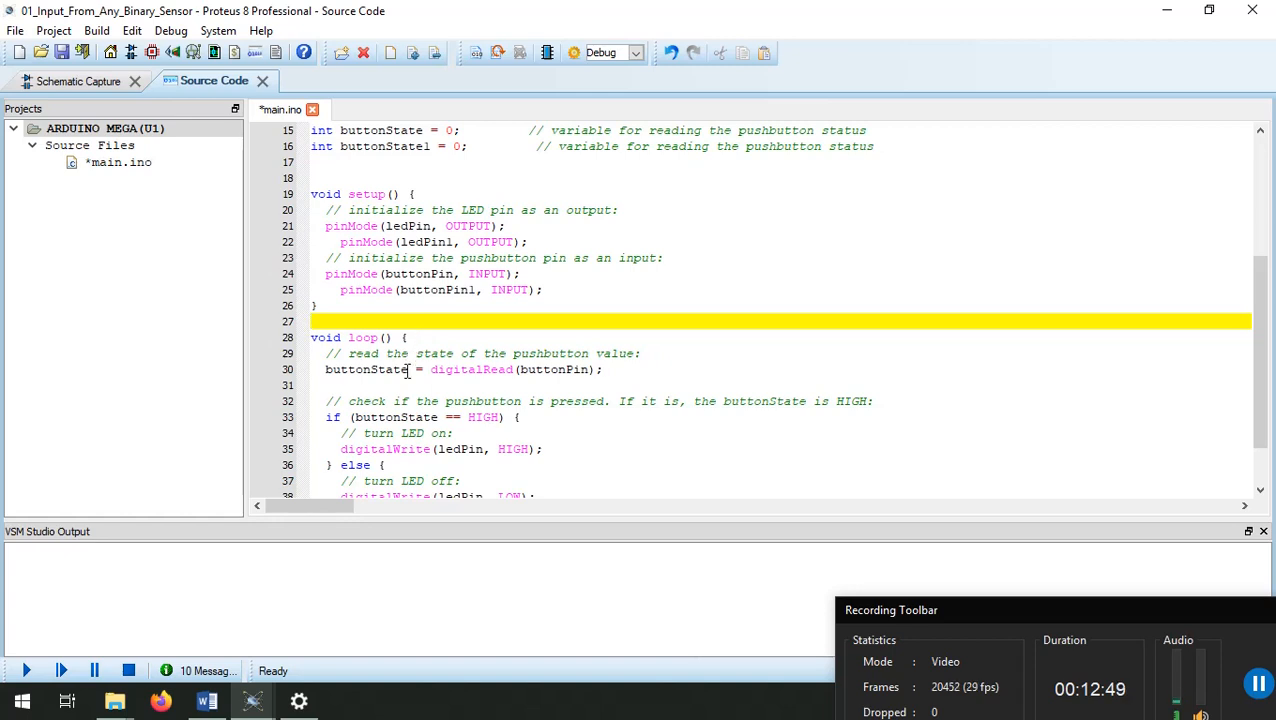
left_click(408, 370)
type("1")
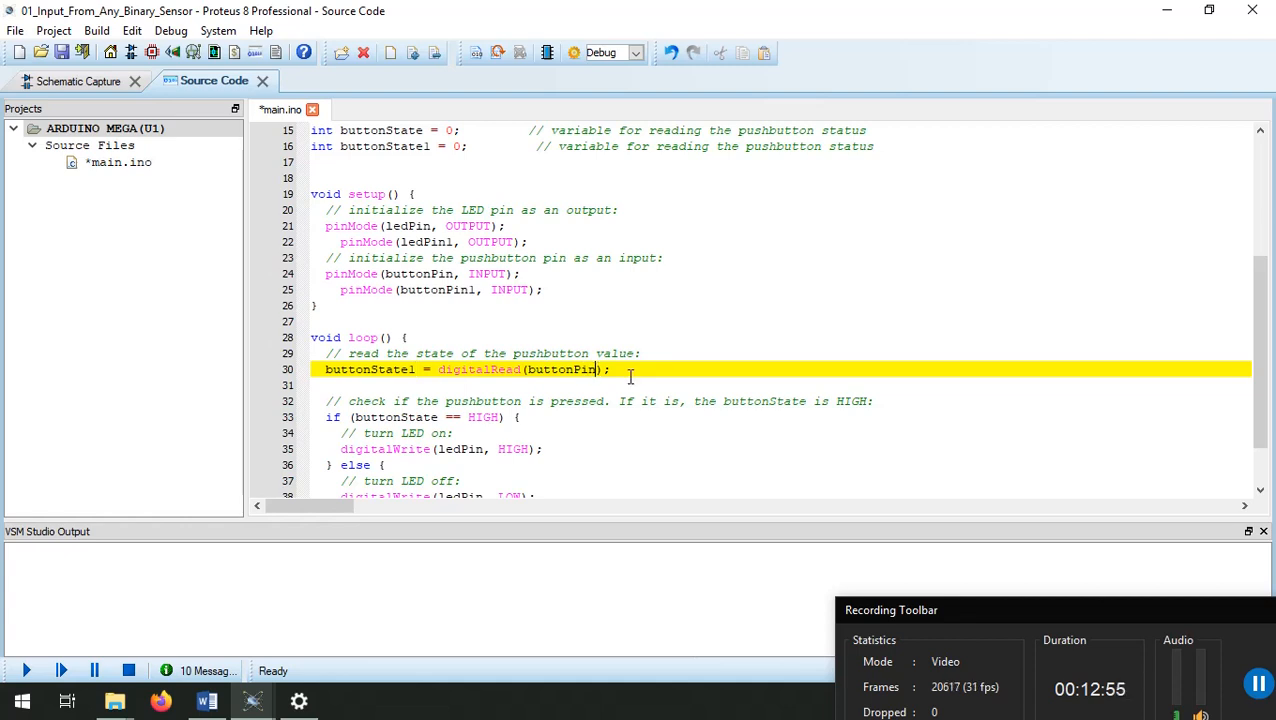
scroll(630, 376, "up", 2)
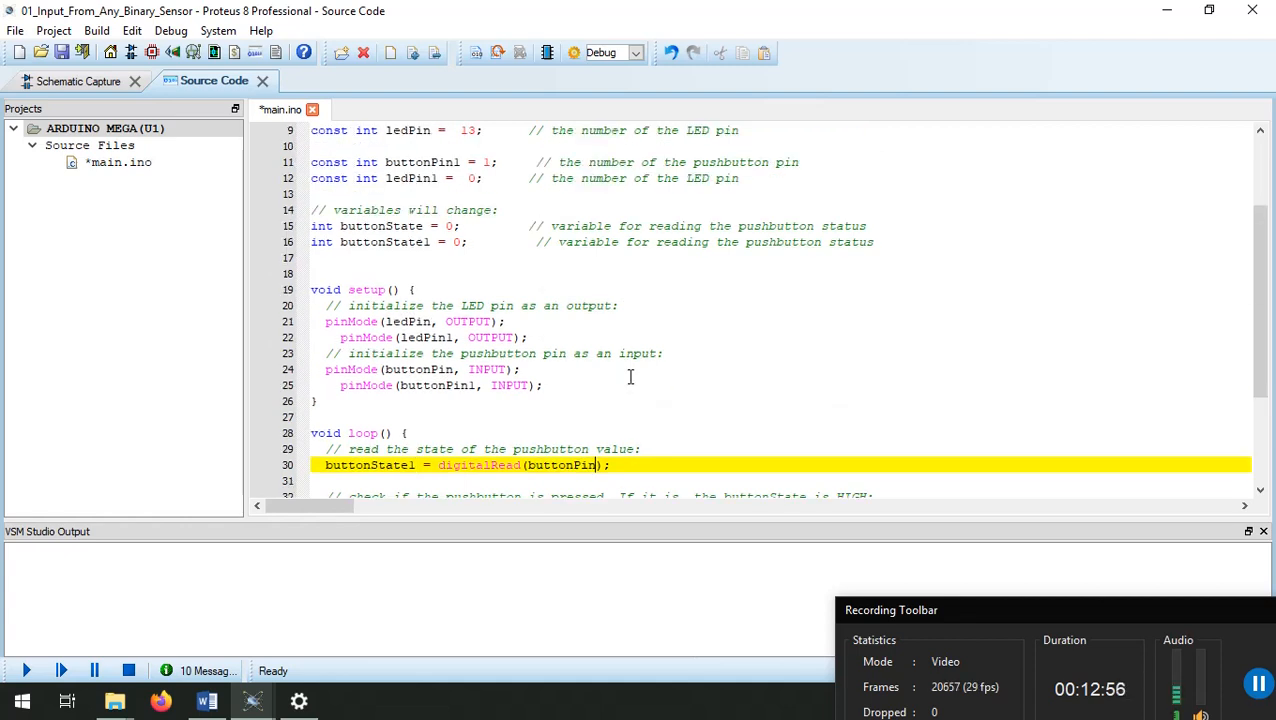
scroll(630, 376, "up", 1)
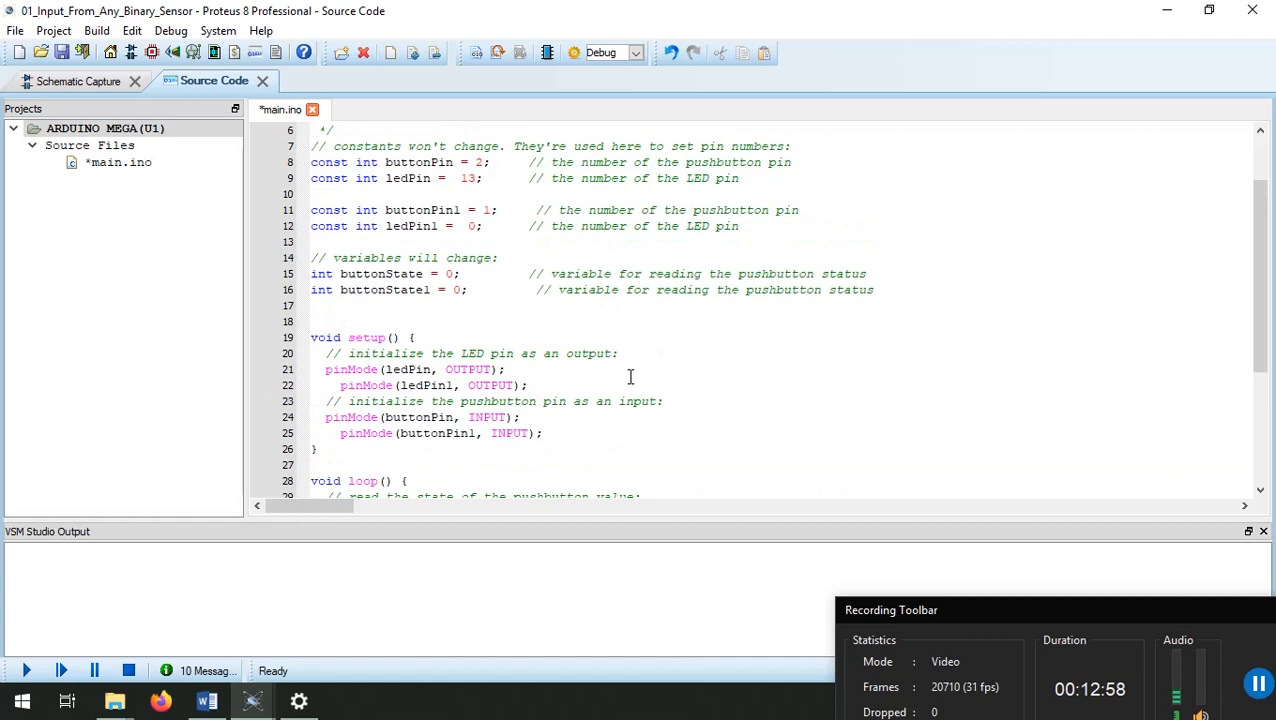
scroll(630, 376, "down", 4)
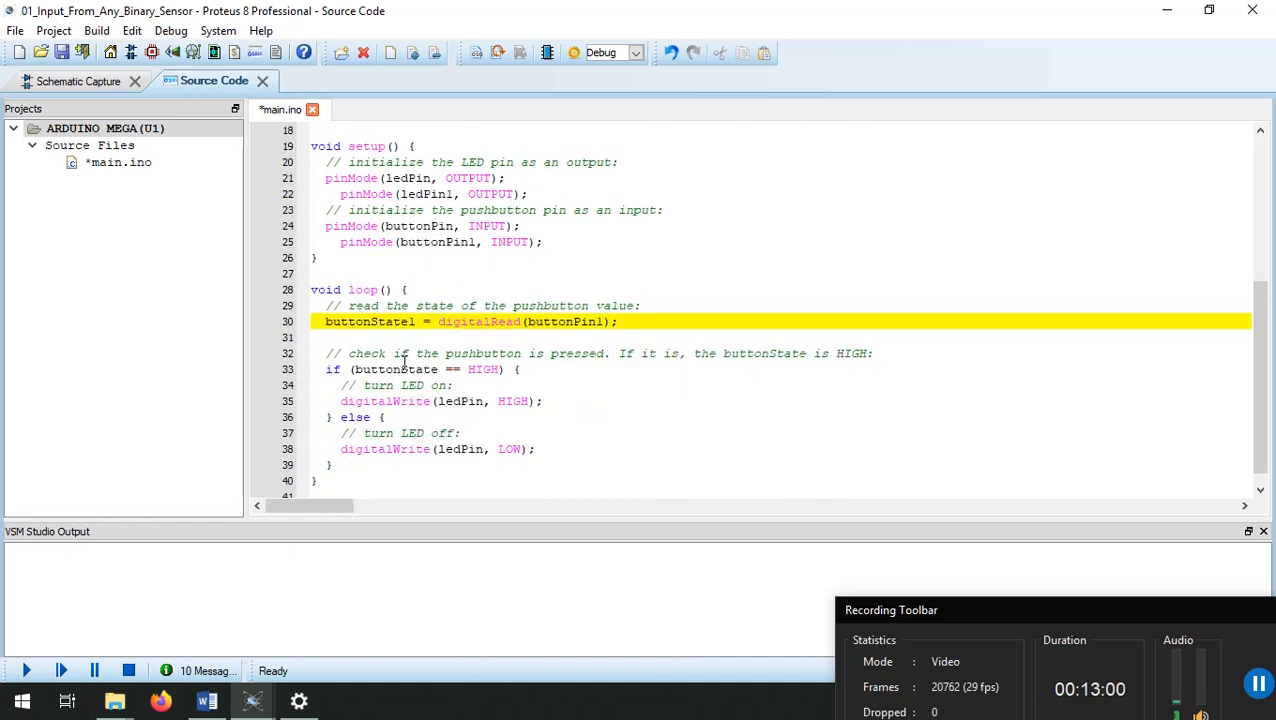
Make the if condition in loop() test buttonState1 and change both the HIGH and LOW digitalWrite statements to ledPin1
left_click(437, 369)
type("1")
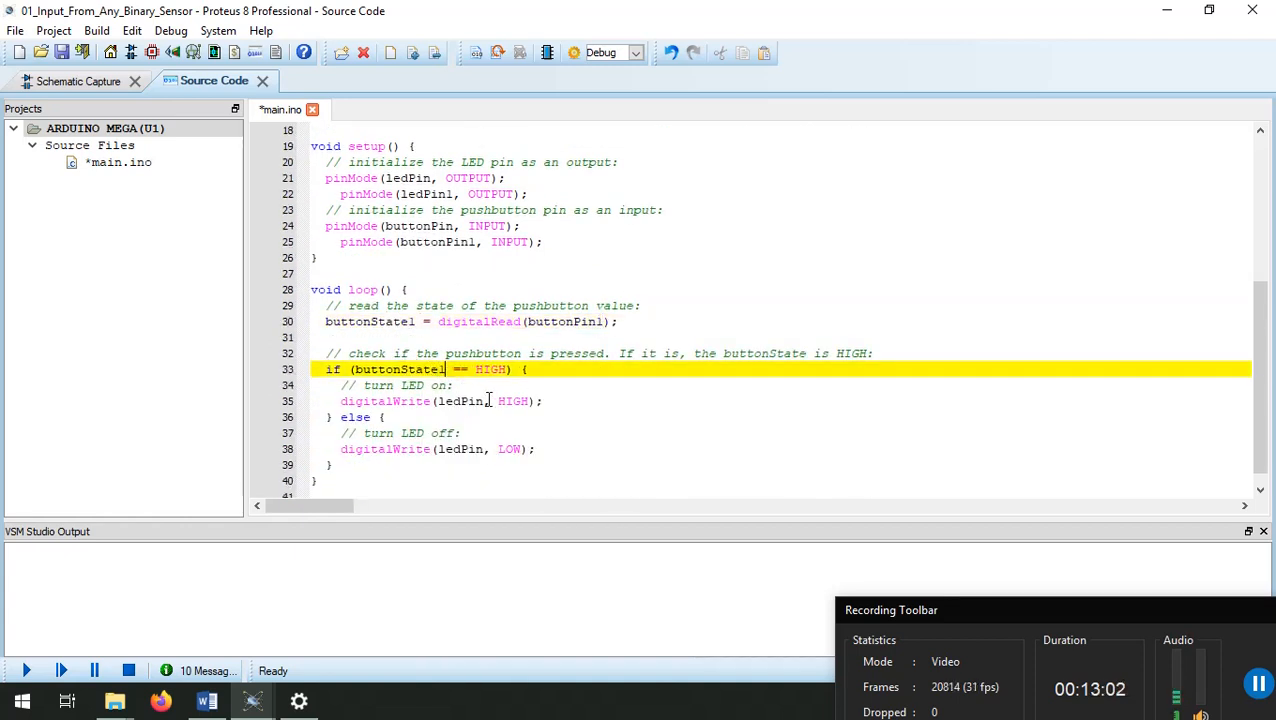
scroll(496, 393, "up", 2)
scroll(496, 393, "down", 1)
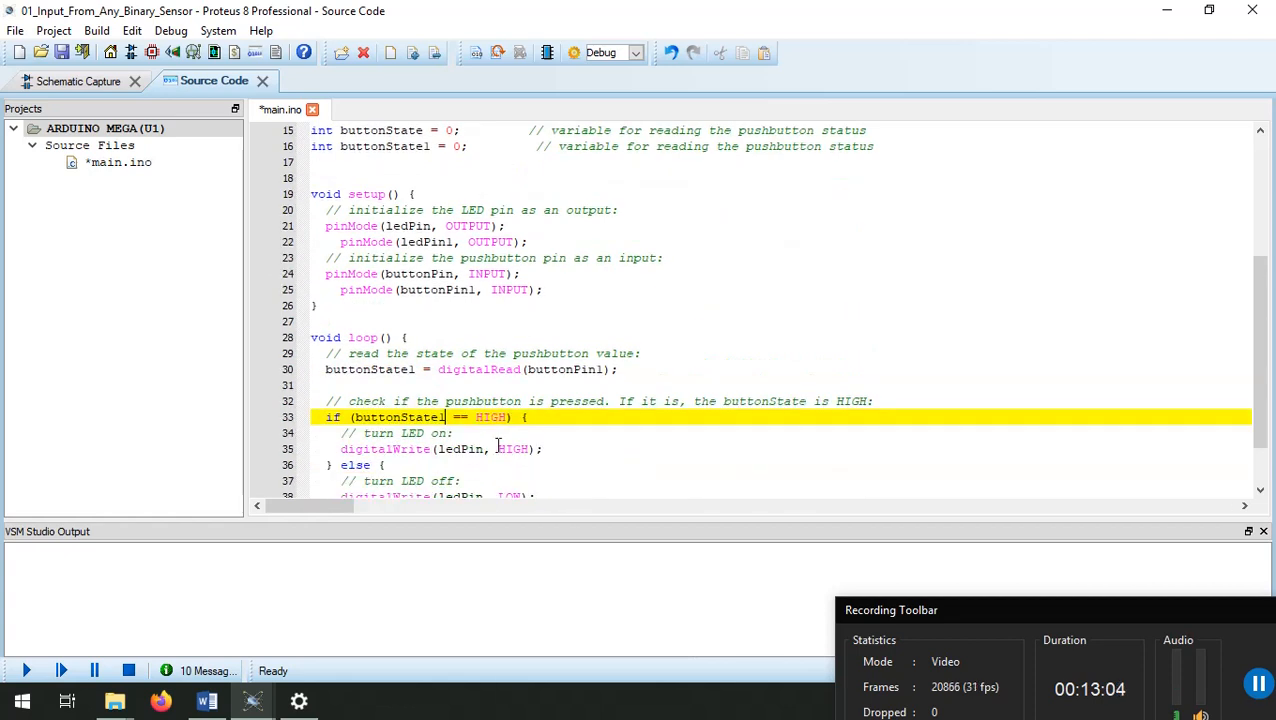
scroll(497, 447, "down", 2)
left_click(485, 385)
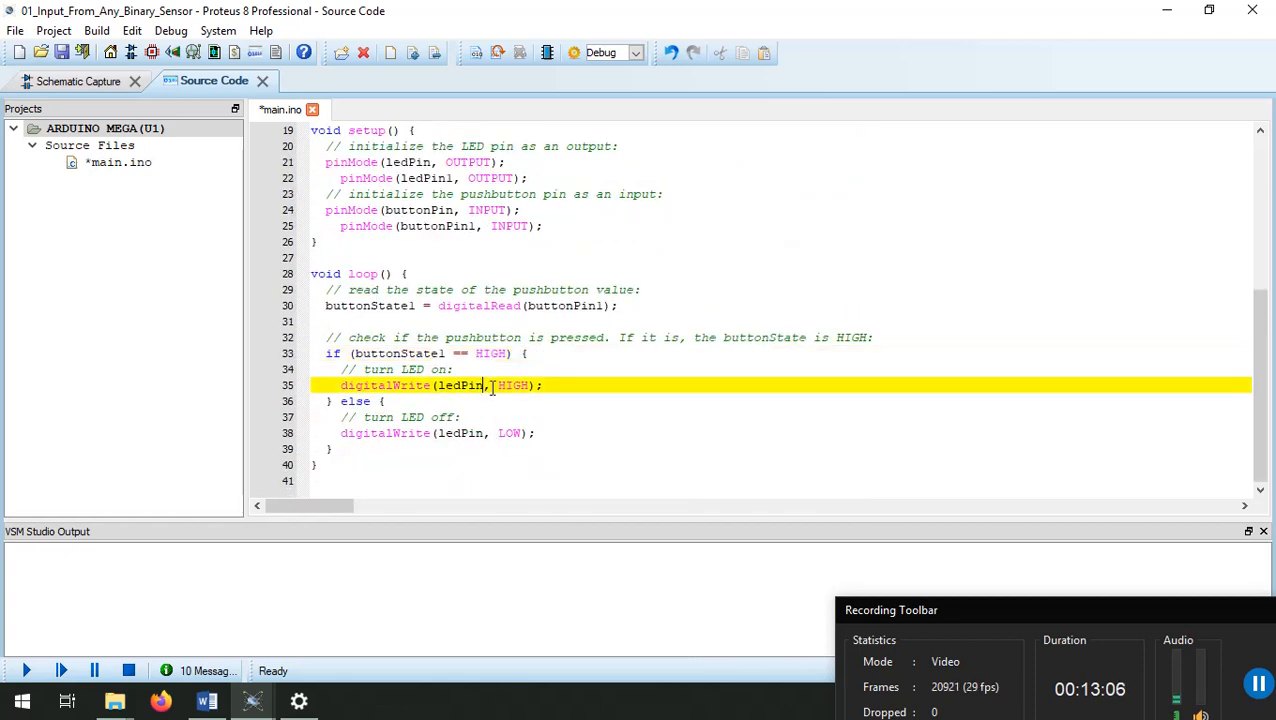
type("1")
left_click(487, 434)
type("1")
scroll(540, 415, "up", 1)
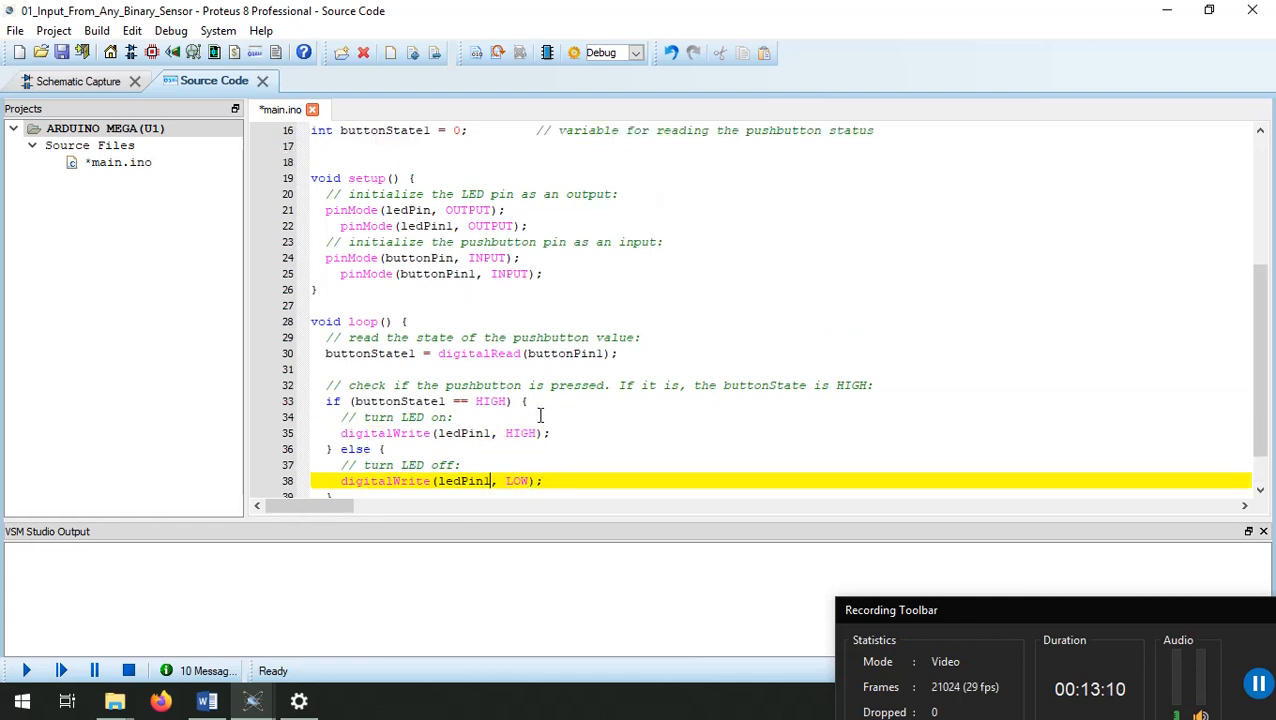
scroll(540, 415, "up", 1)
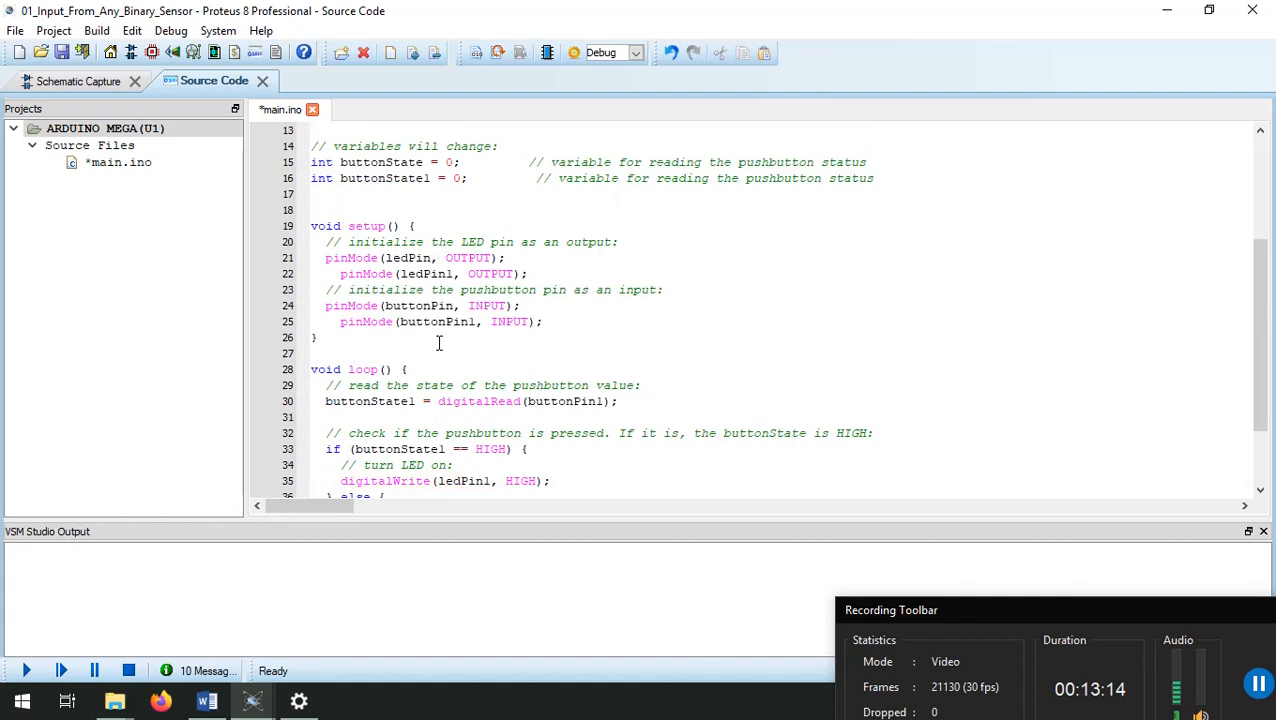
scroll(456, 383, "down", 1)
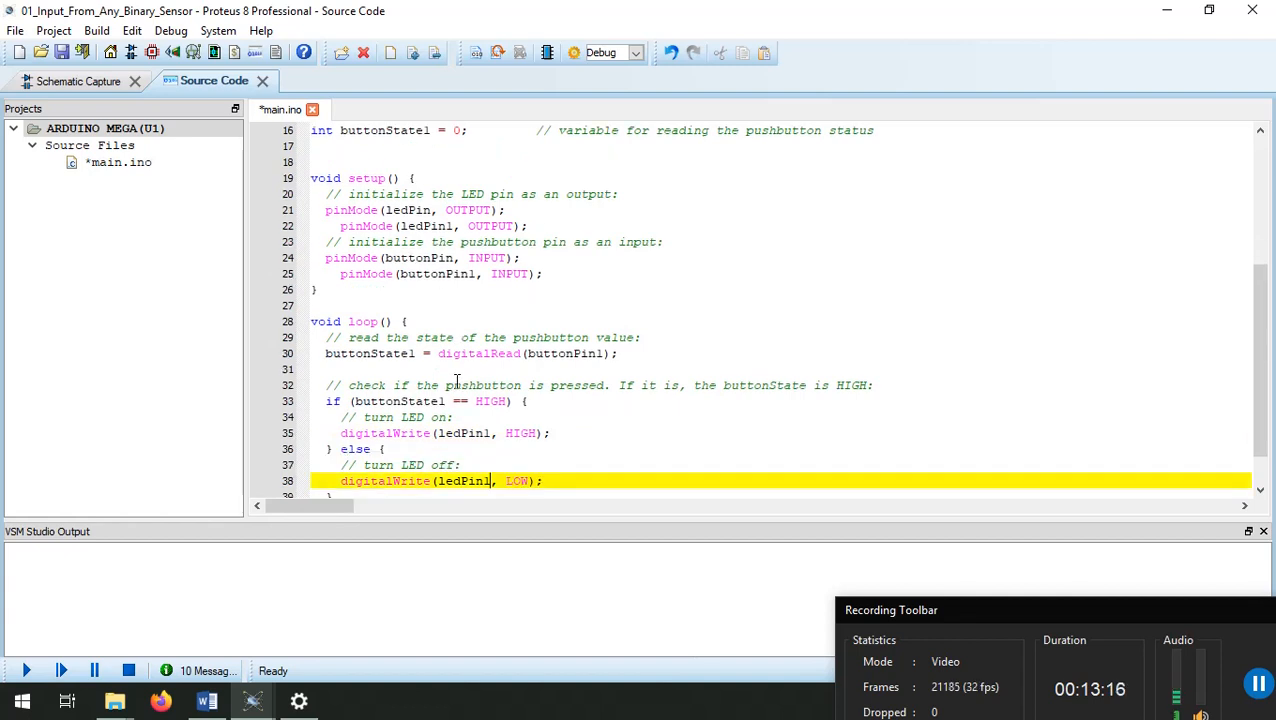
Run the simulation with the edited main.ino code and bring up the running schematic
scroll(456, 383, "down", 1)
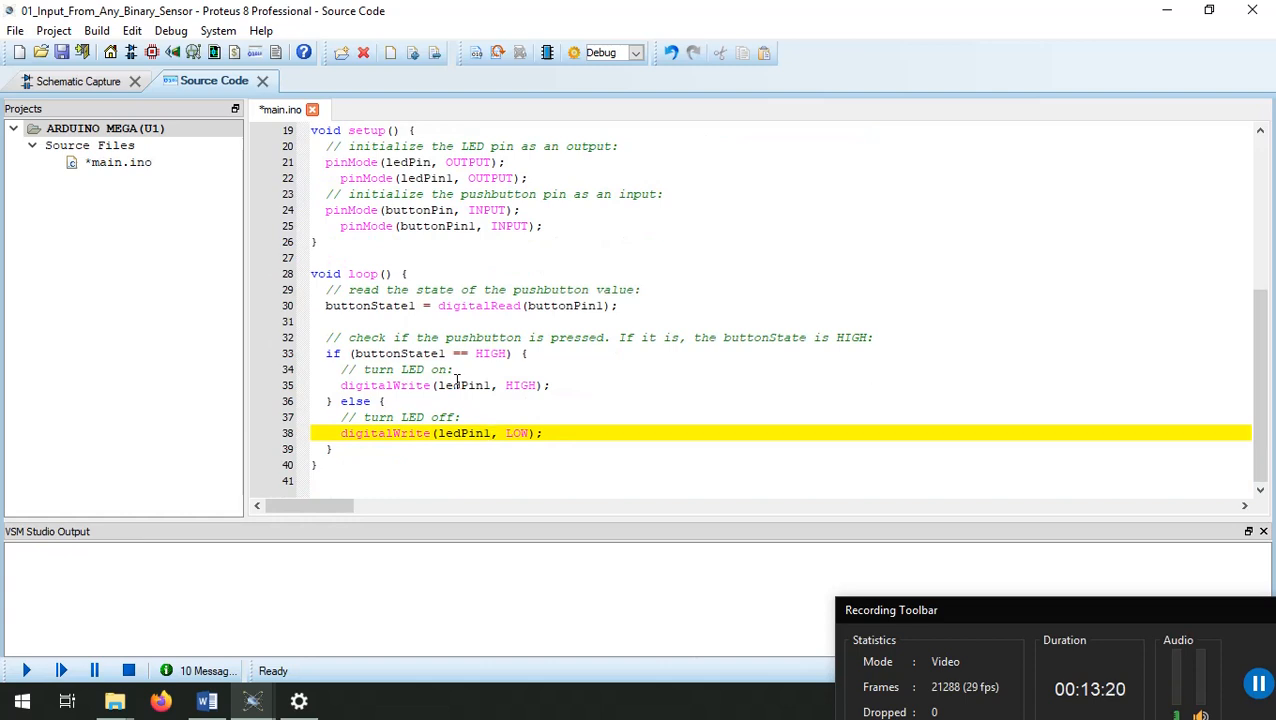
left_click(27, 671)
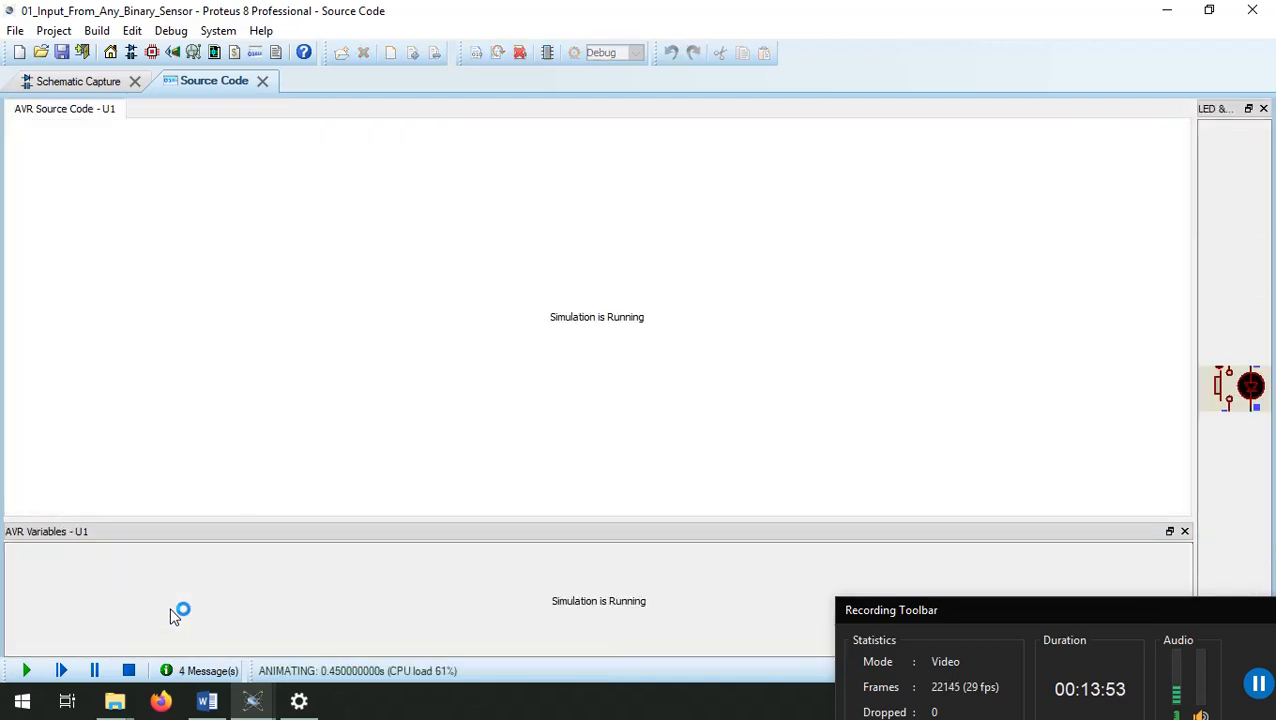
left_click(88, 86)
Test the IO1 circuit by switching its push button on and off repeatedly while watching the LED on IO0
scroll(722, 380, "up", 2)
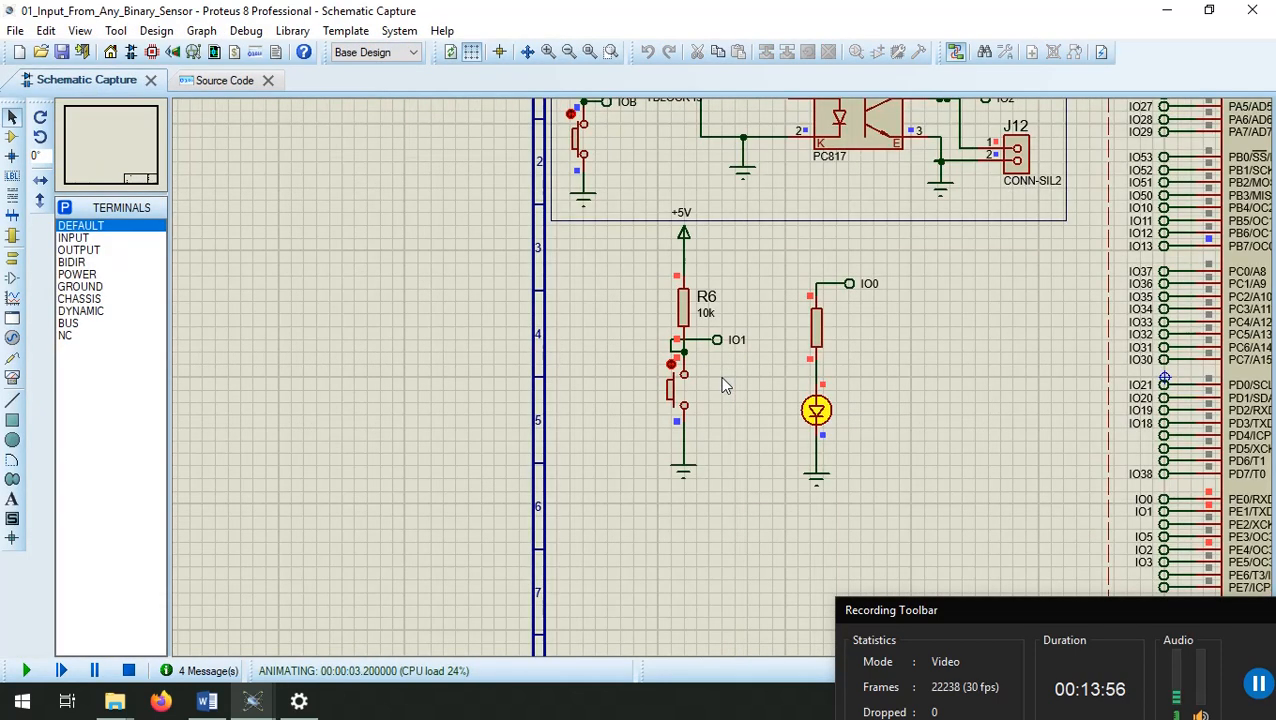
left_click(646, 360)
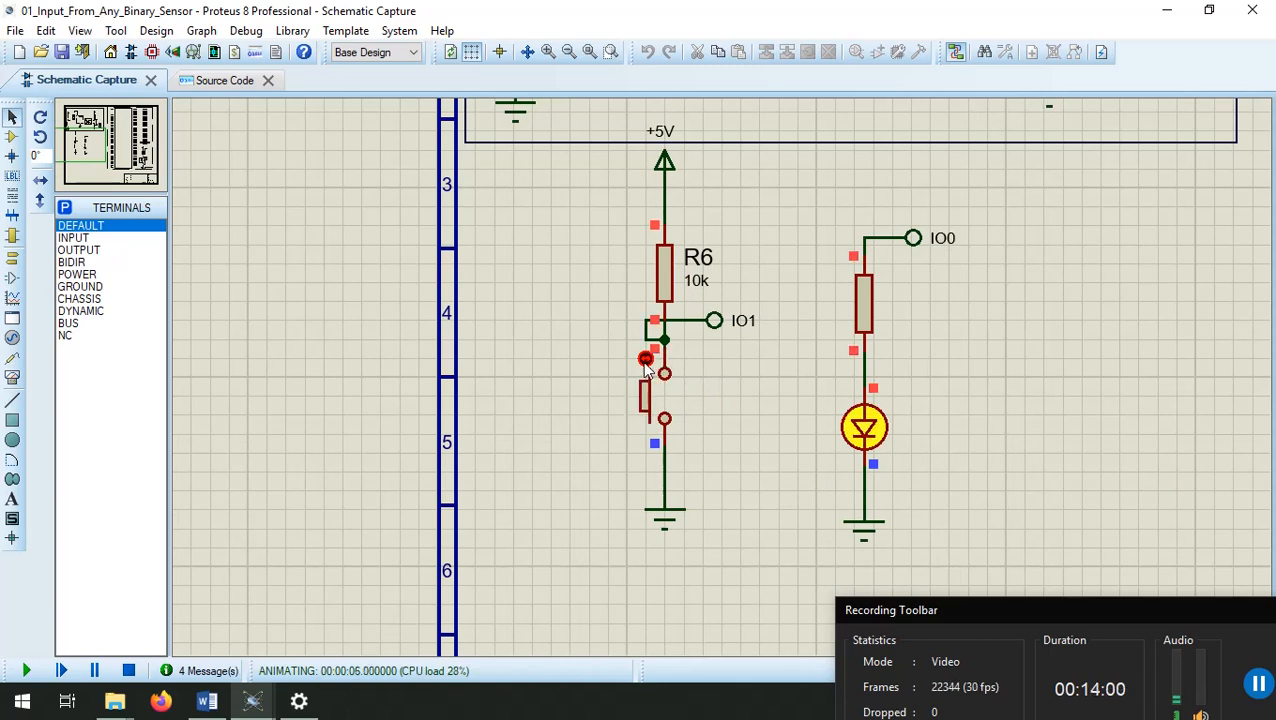
scroll(690, 372, "down", 2)
left_click(690, 372)
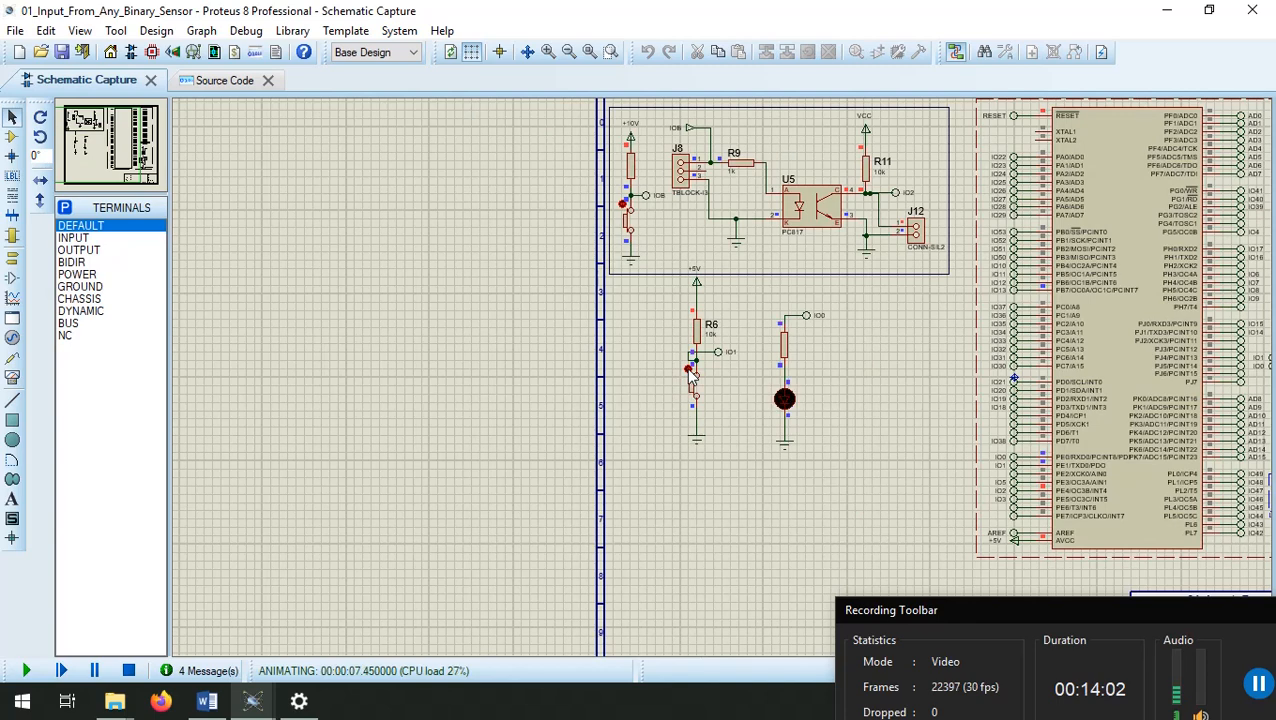
left_click(690, 372)
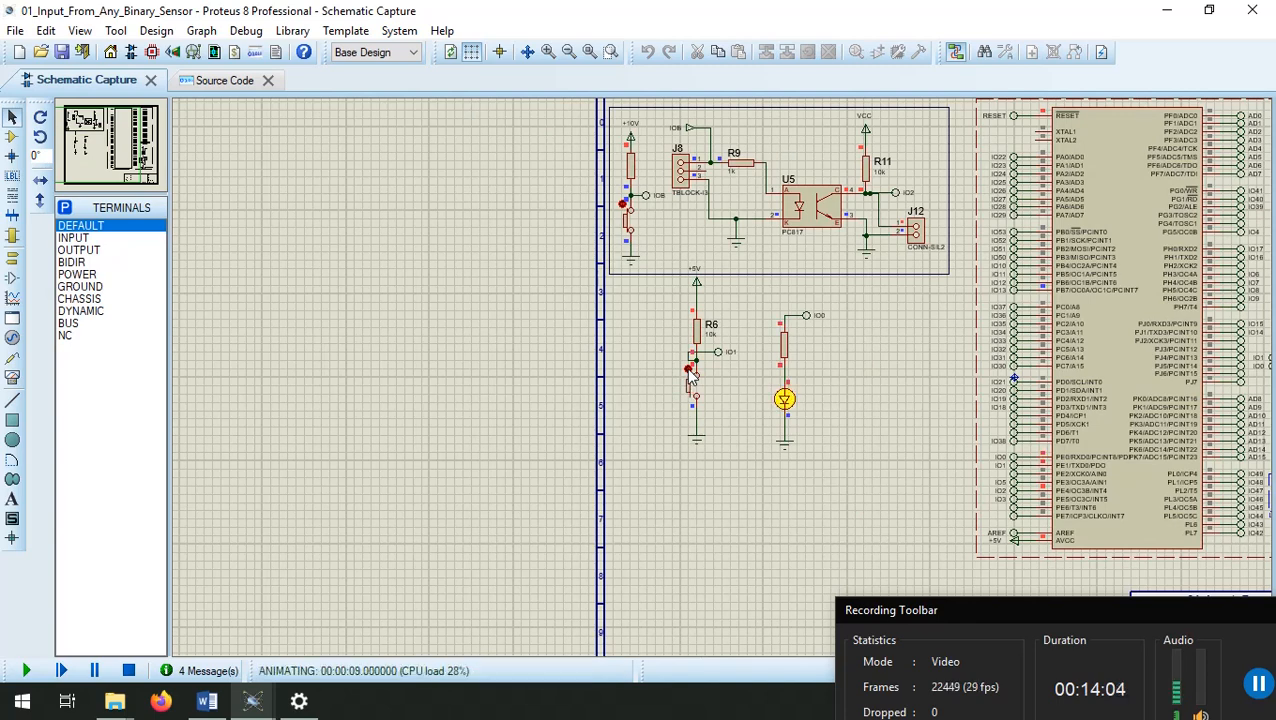
Toggle the push button below R6 in the running simulation and examine the LED and the Arduino Mega circuit
left_click(690, 372)
left_click(690, 372)
scroll(865, 318, "down", 2)
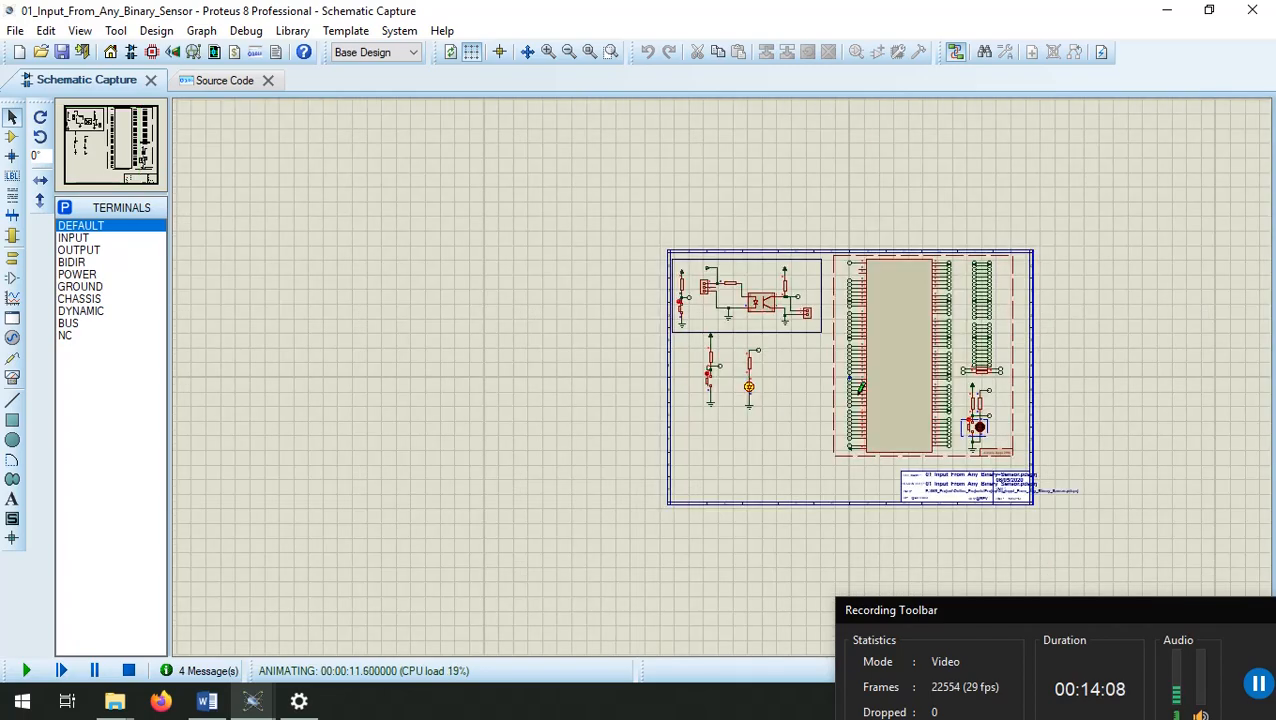
scroll(721, 342, "up", 3)
scroll(724, 332, "down", 1)
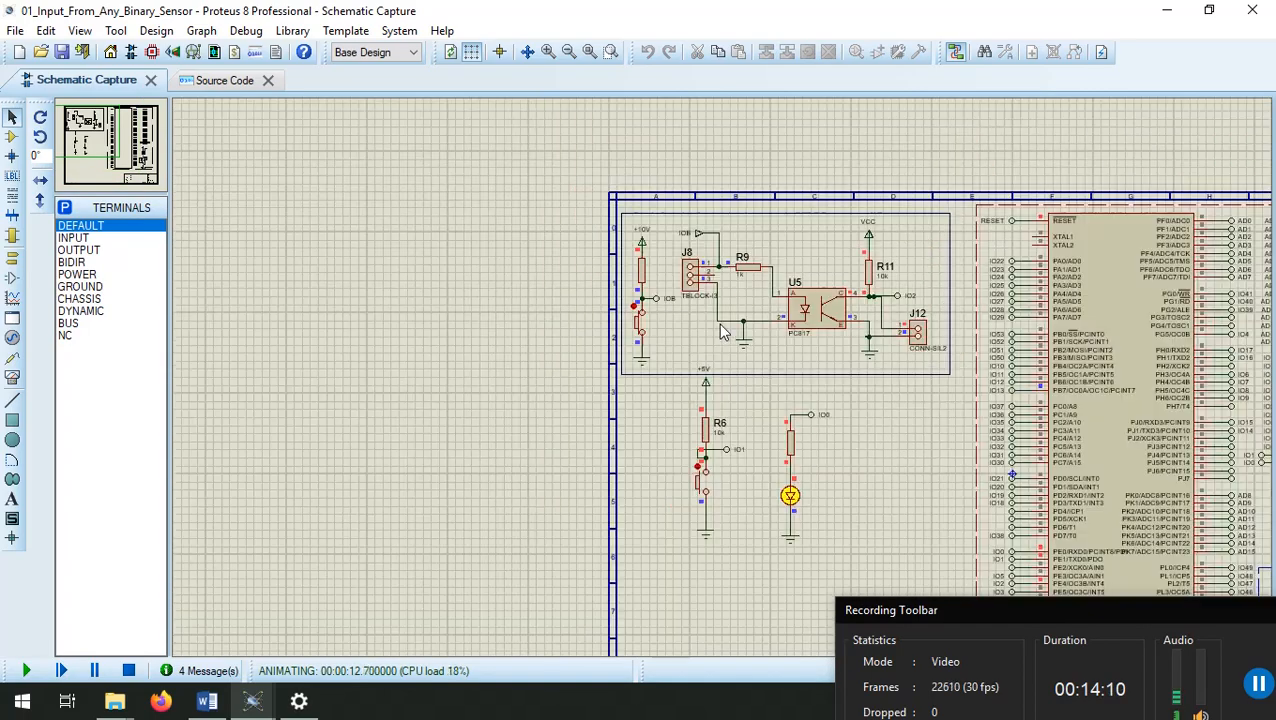
scroll(724, 332, "down", 1)
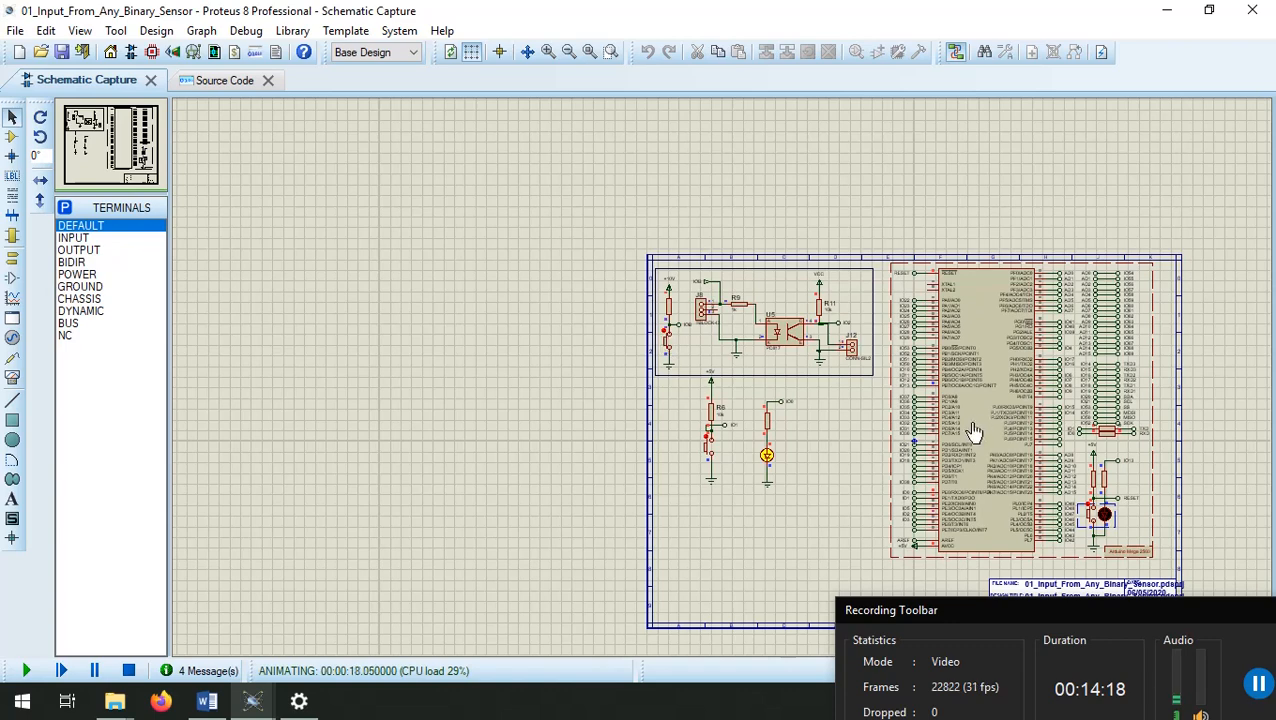
scroll(1040, 500, "up", 3)
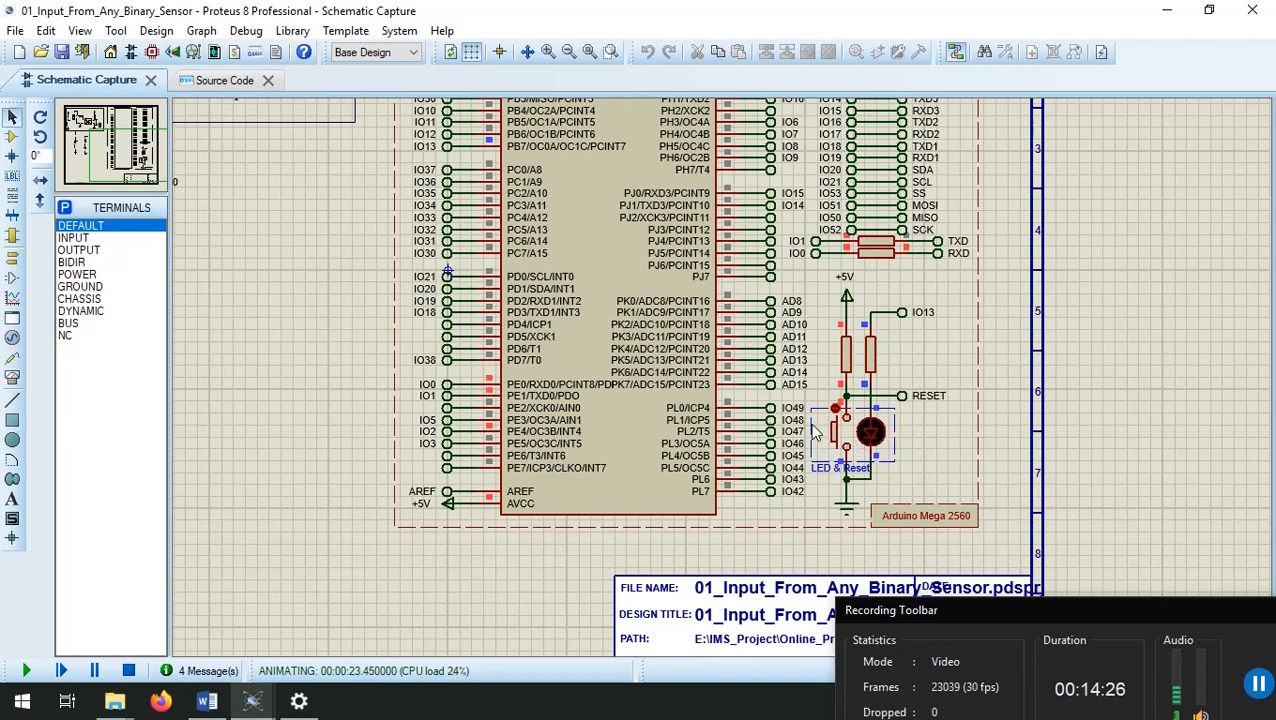
scroll(476, 325, "down", 3)
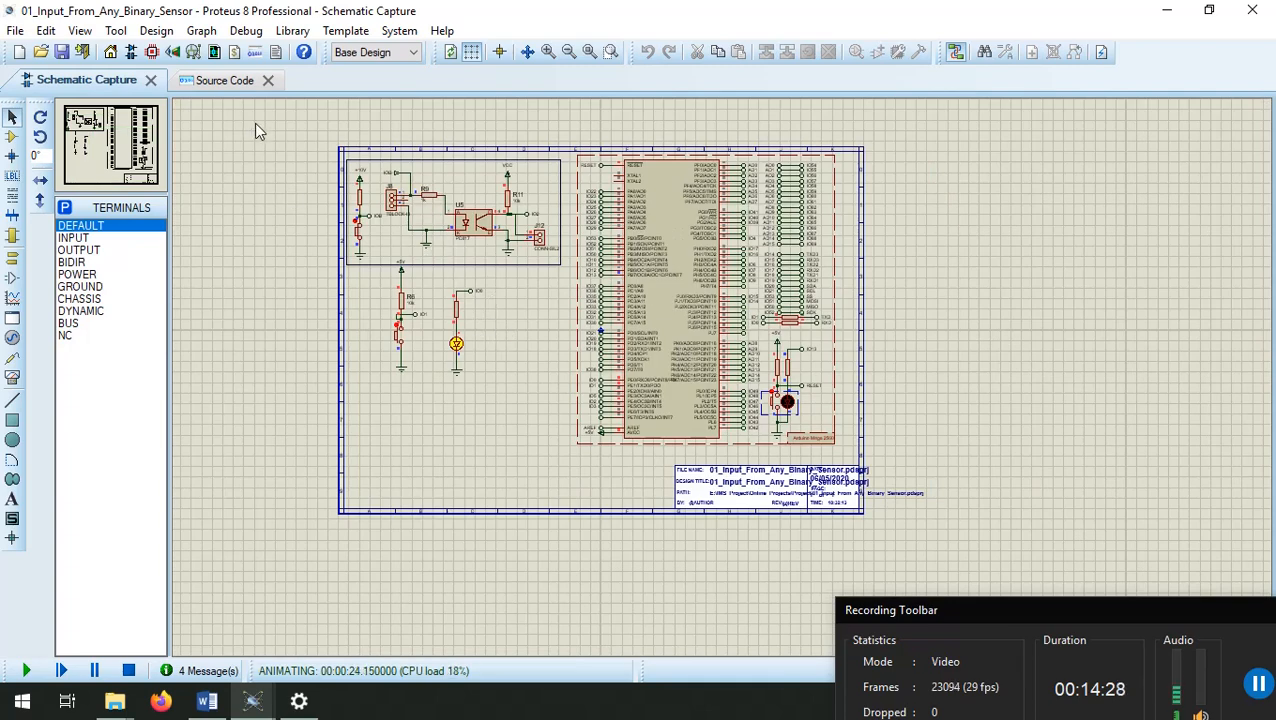
Open the source code, stop the running simulation and return to the schematic
left_click(220, 84)
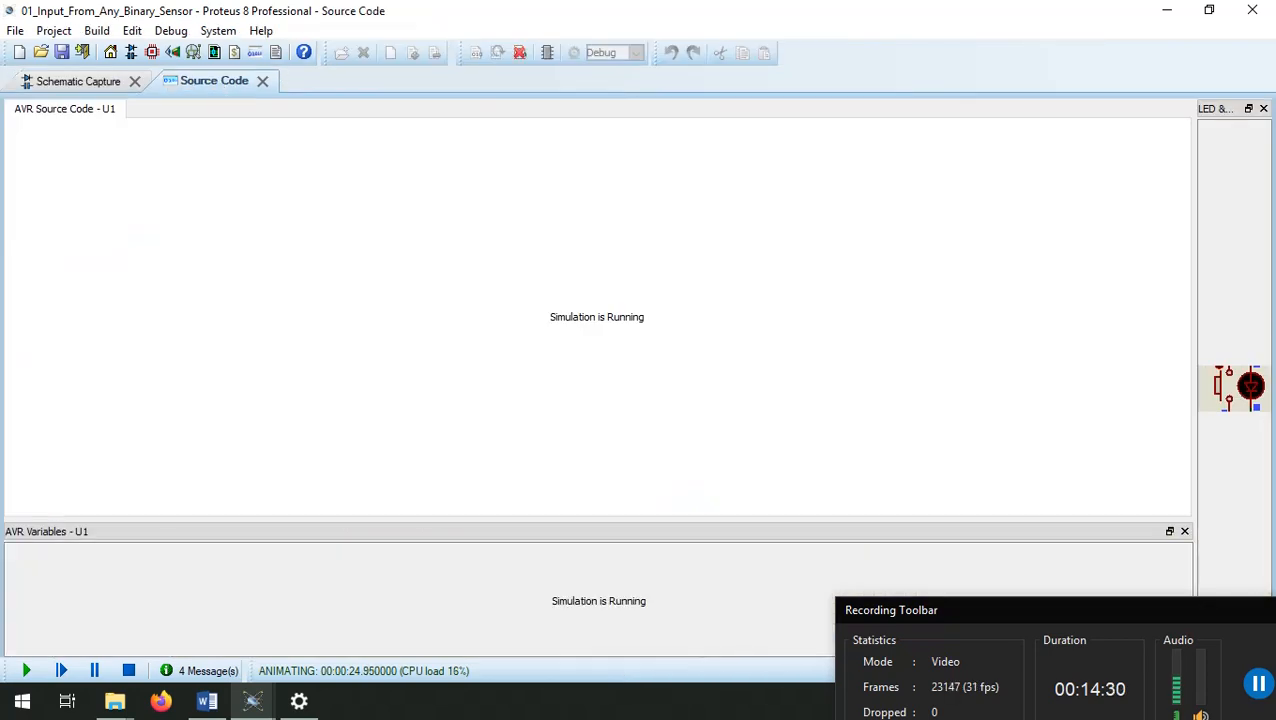
left_click(128, 670)
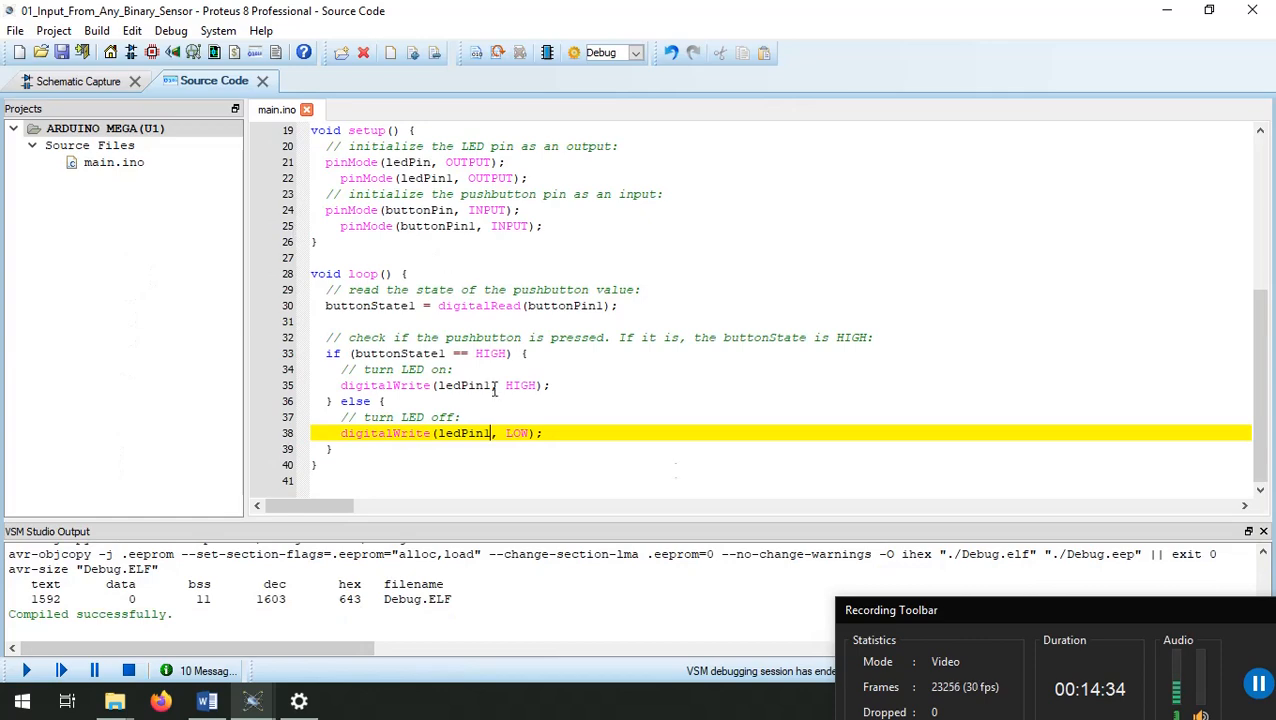
left_click(80, 81)
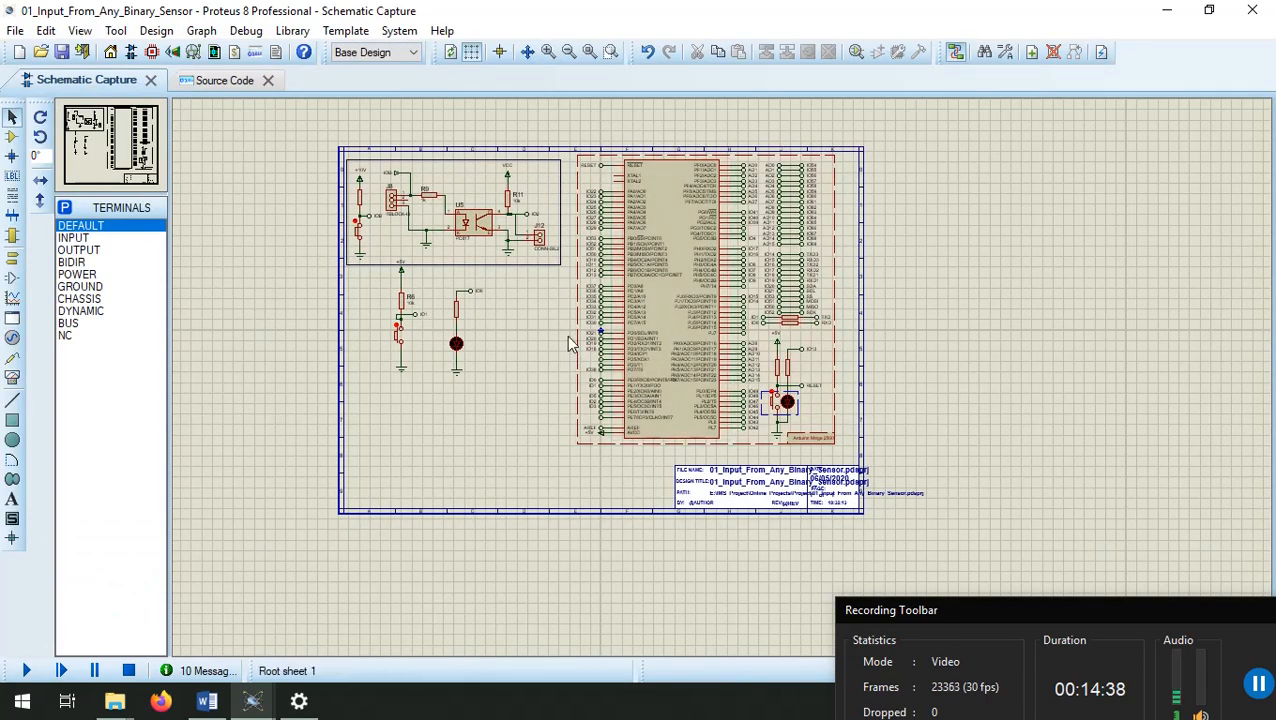
left_click(1080, 600)
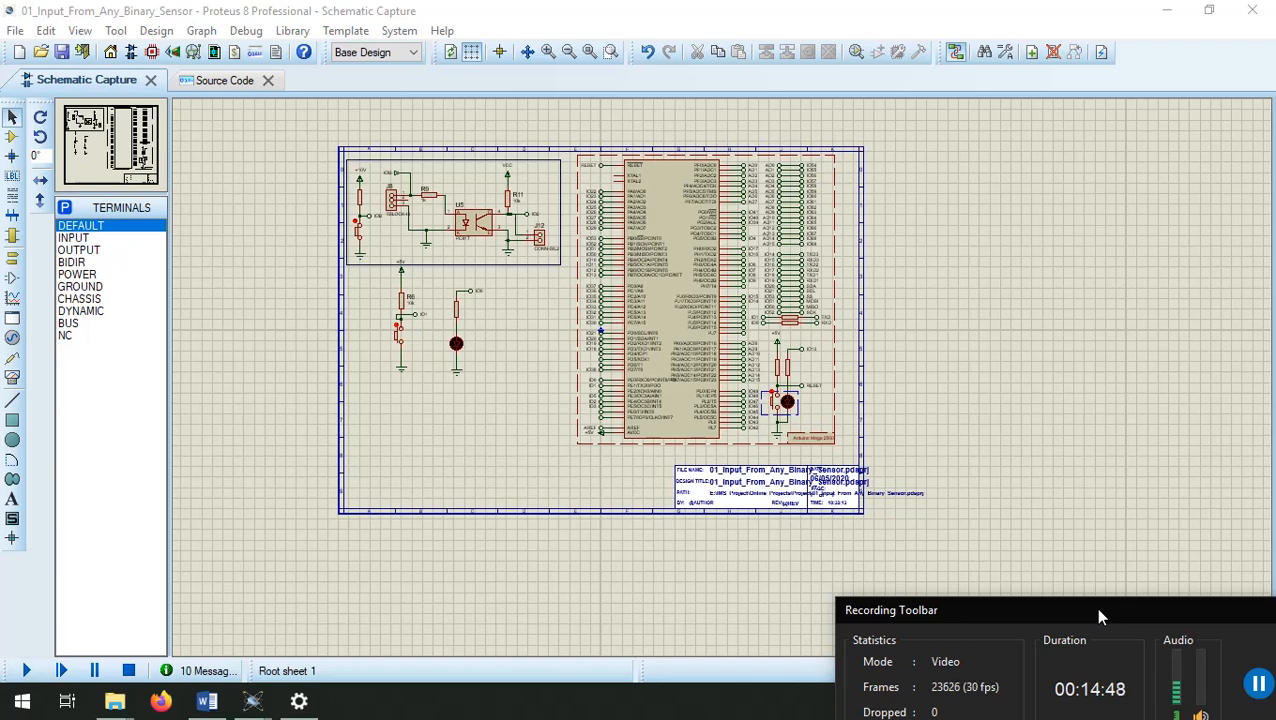
left_click_drag(1095, 607, 957, 507)
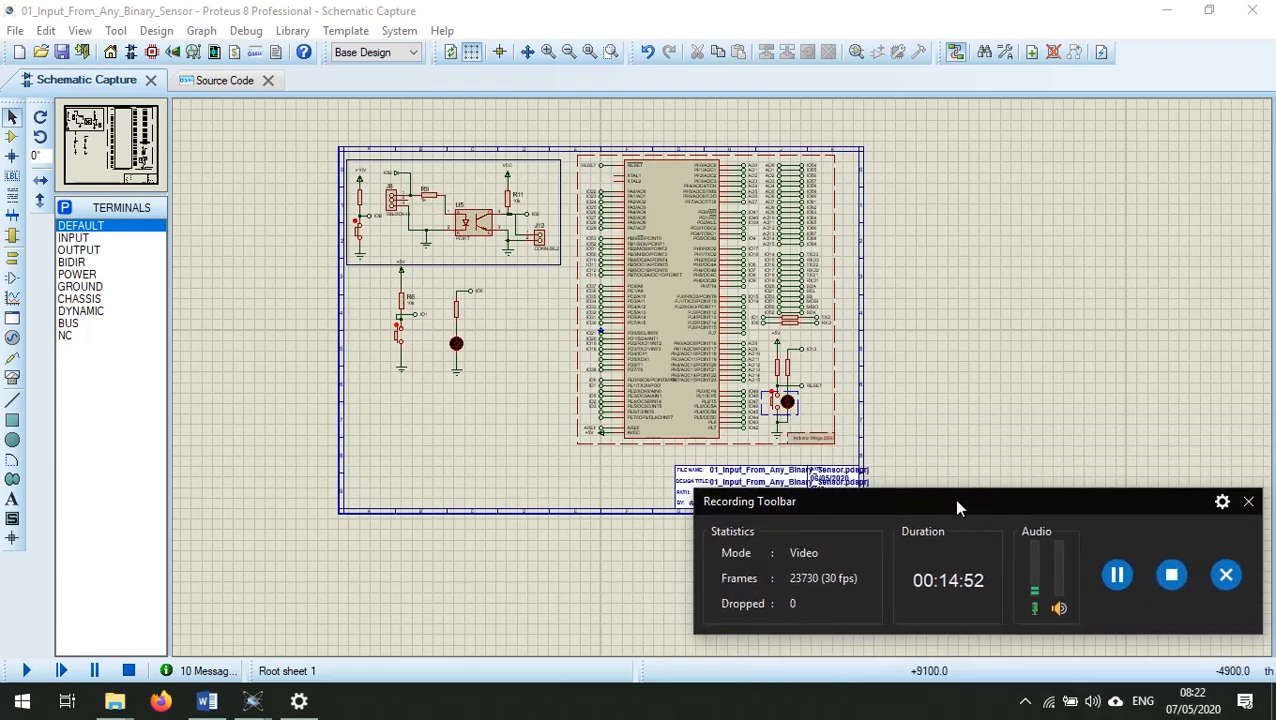
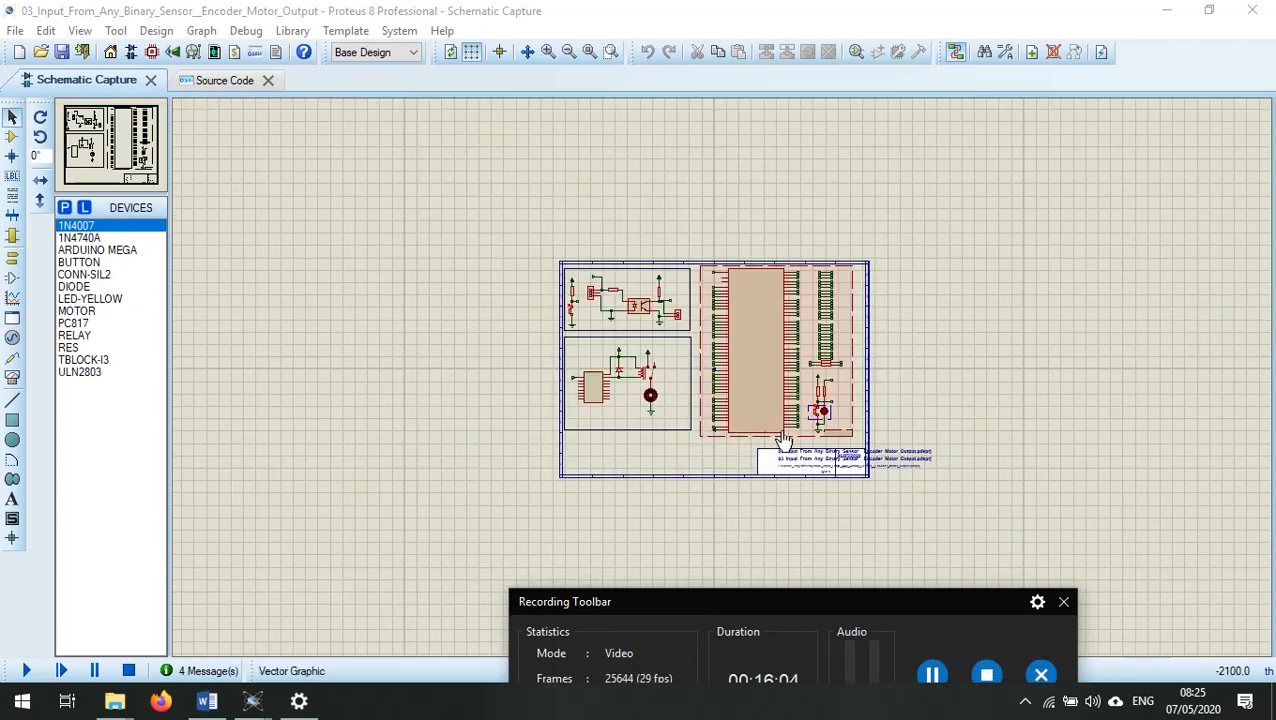
Examine the ULN2803, relay and motor output circuit below the PC817 optocoupler sensor circuit
scroll(720, 376, "up", 3)
scroll(720, 376, "down", 2)
scroll(720, 376, "up", 1)
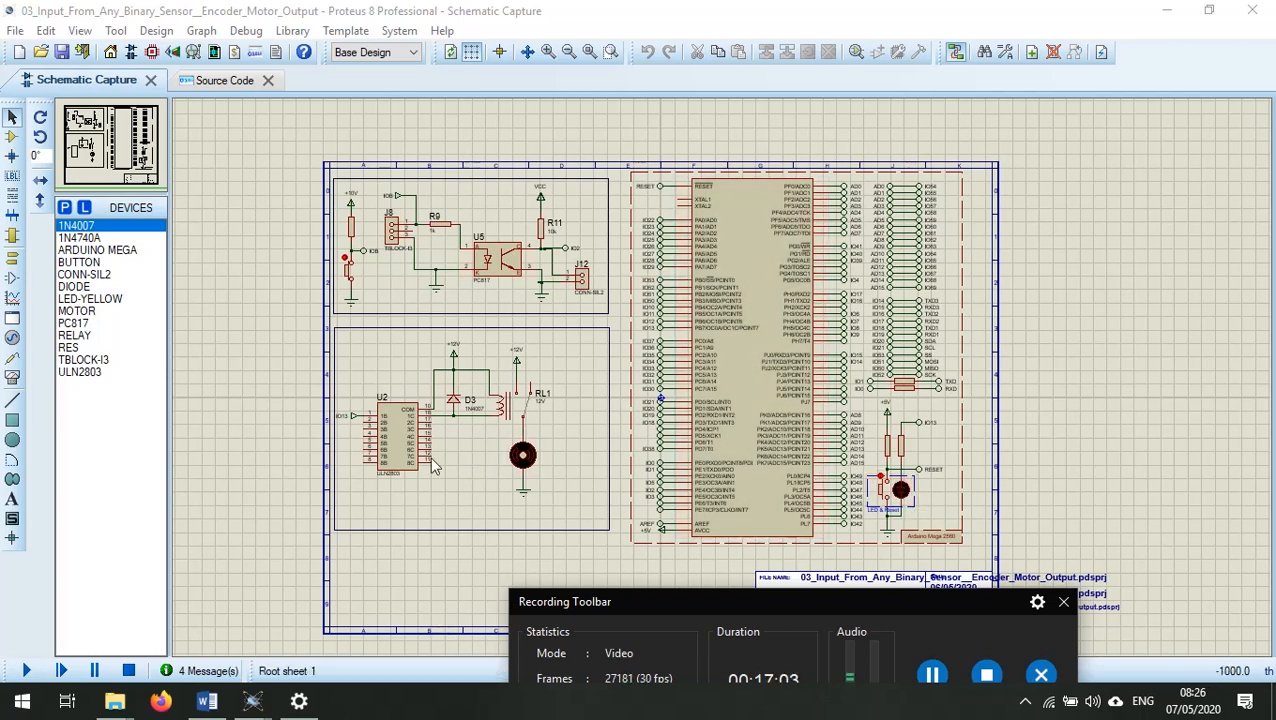
scroll(415, 450, "up", 2)
scroll(725, 386, "up", 1)
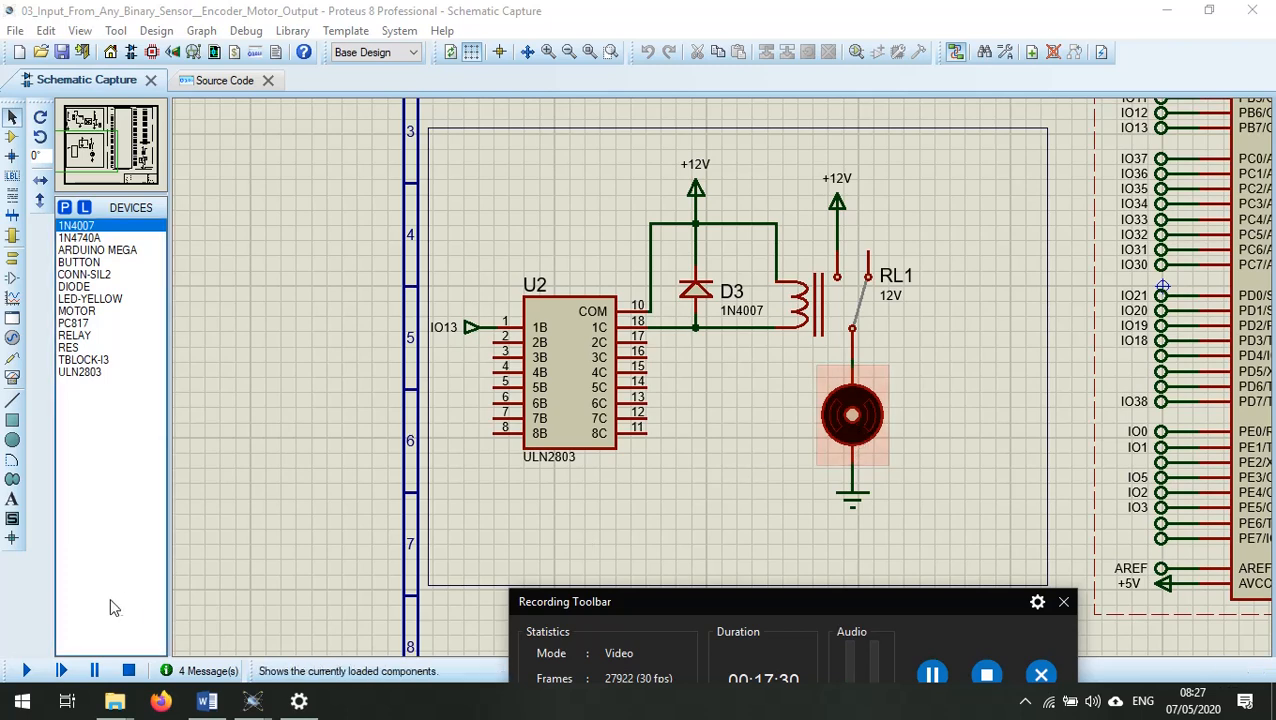
scroll(560, 490, "down", 3)
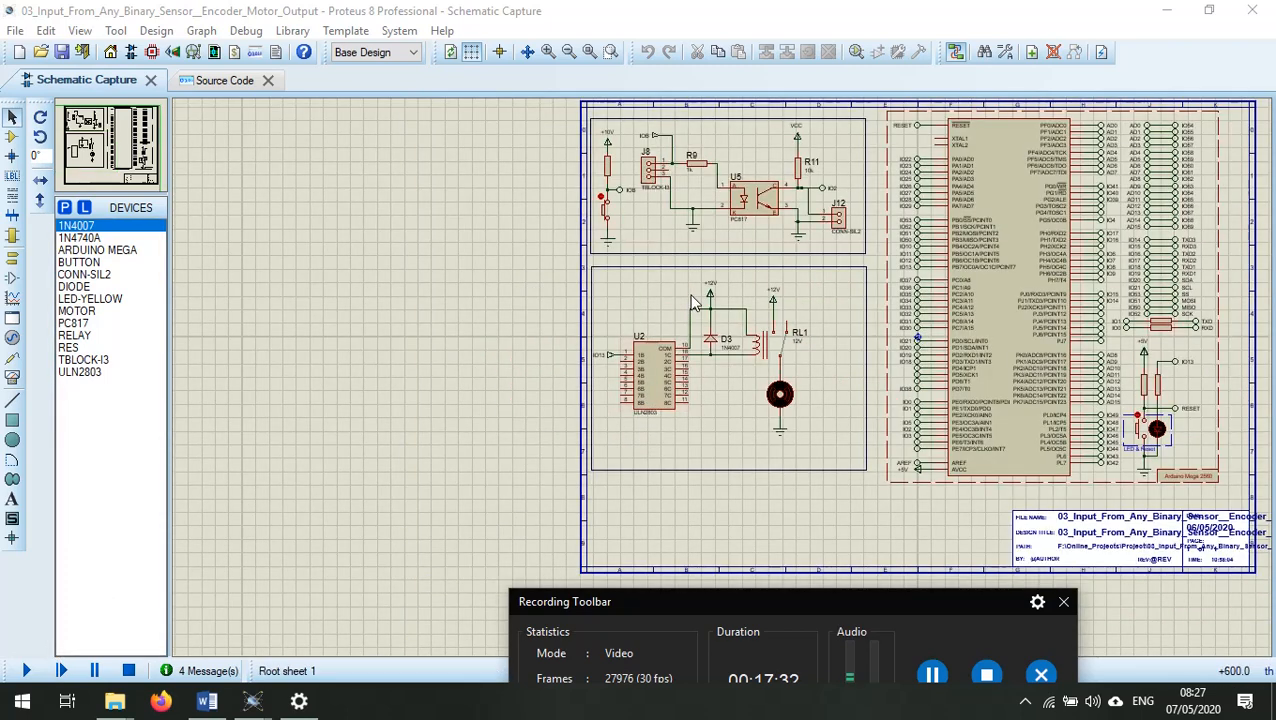
scroll(693, 305, "up", 1)
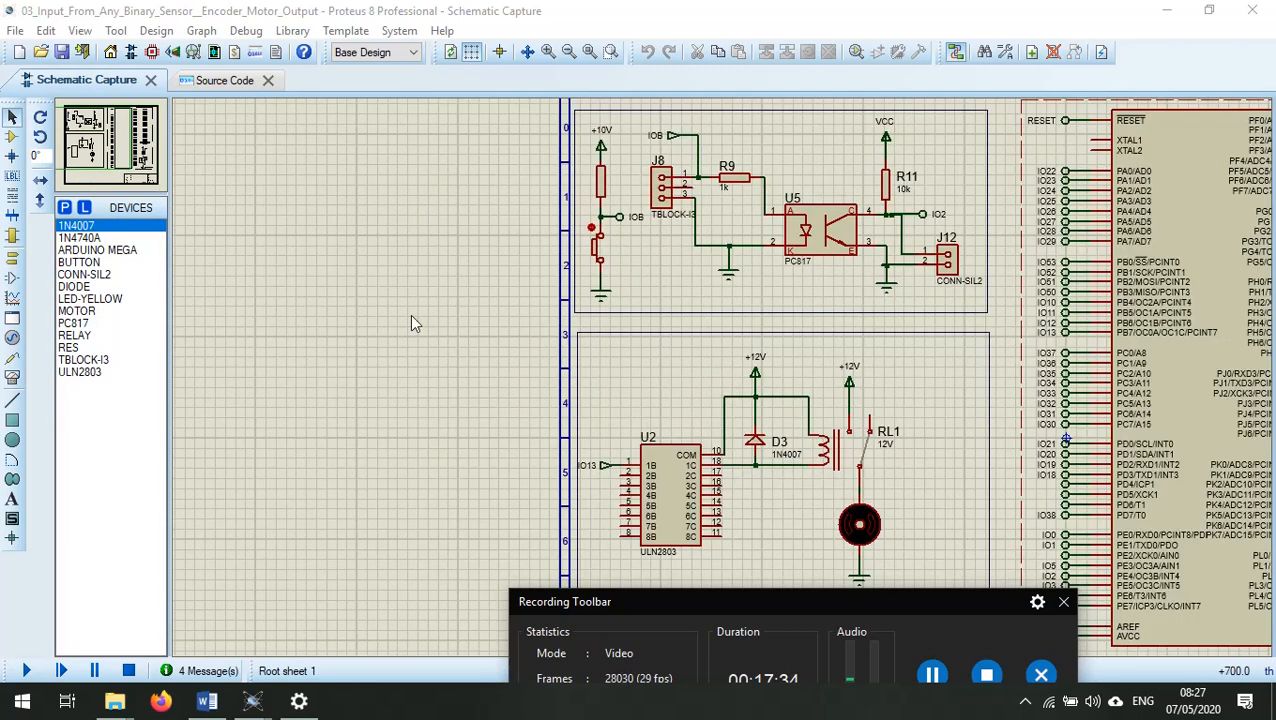
Review the setup and loop code in main.ino and return to the schematic
left_click(224, 84)
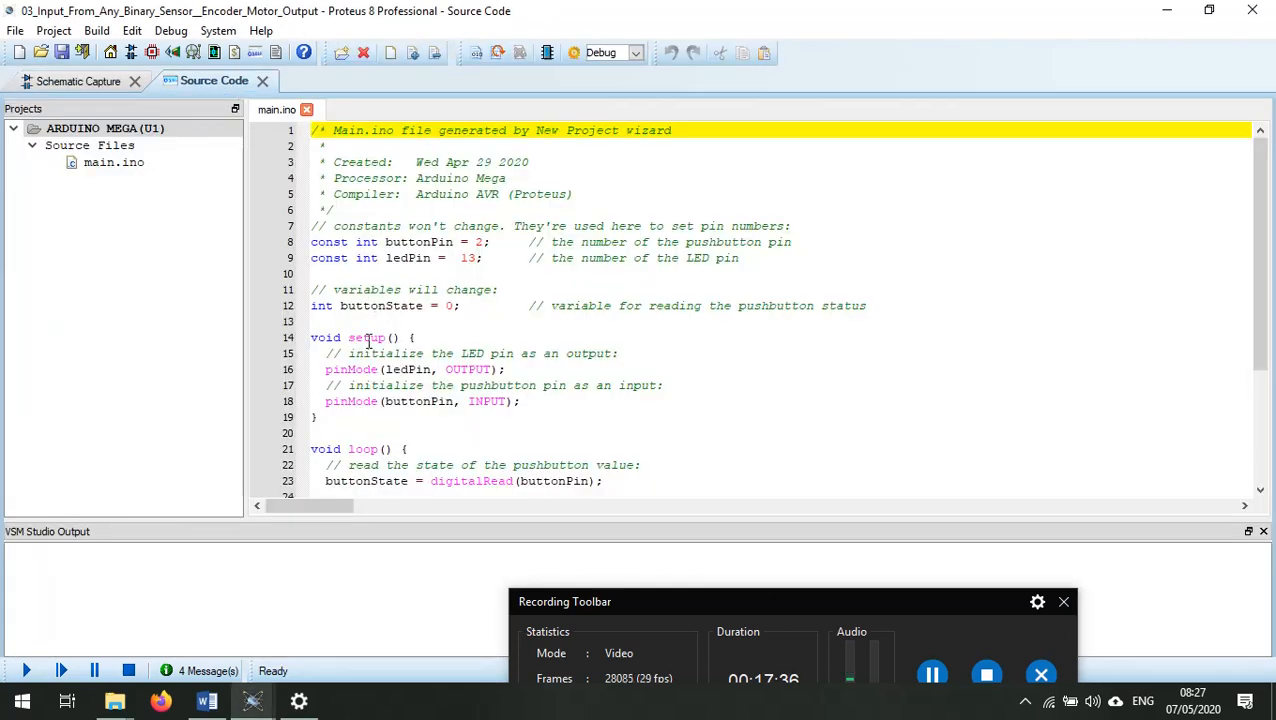
left_click(392, 338)
scroll(396, 344, "down", 3)
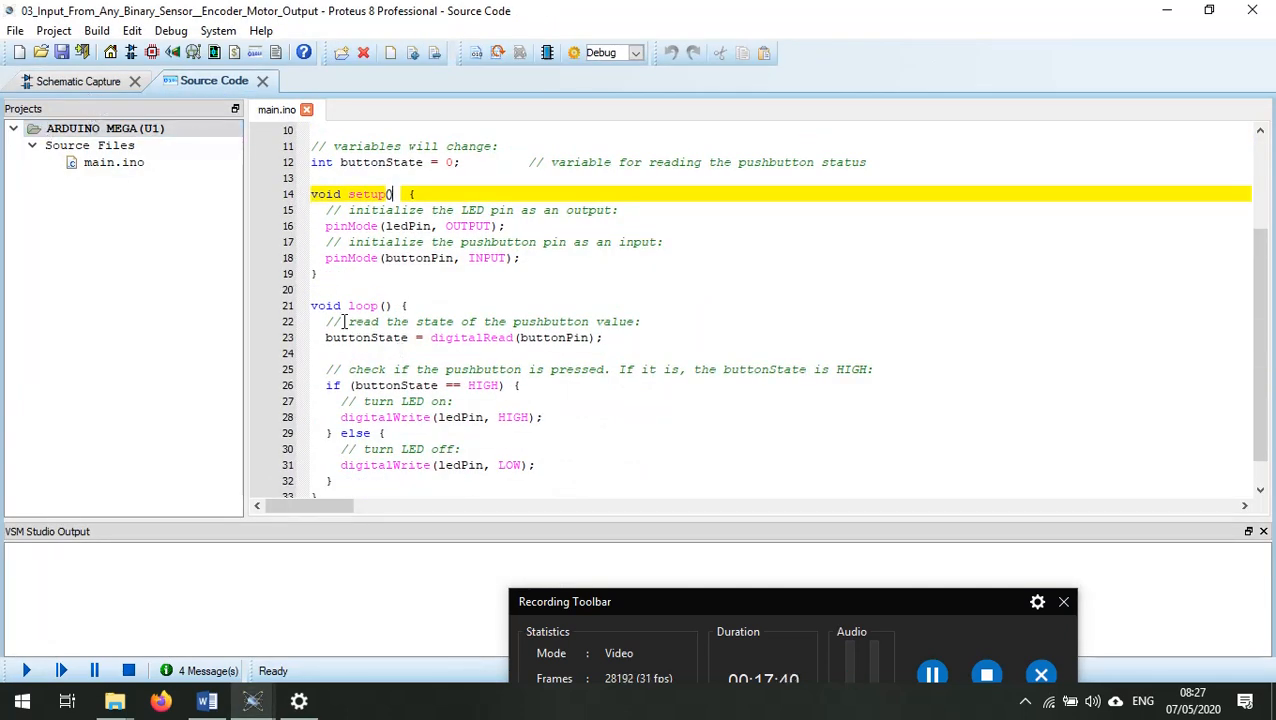
left_click(102, 84)
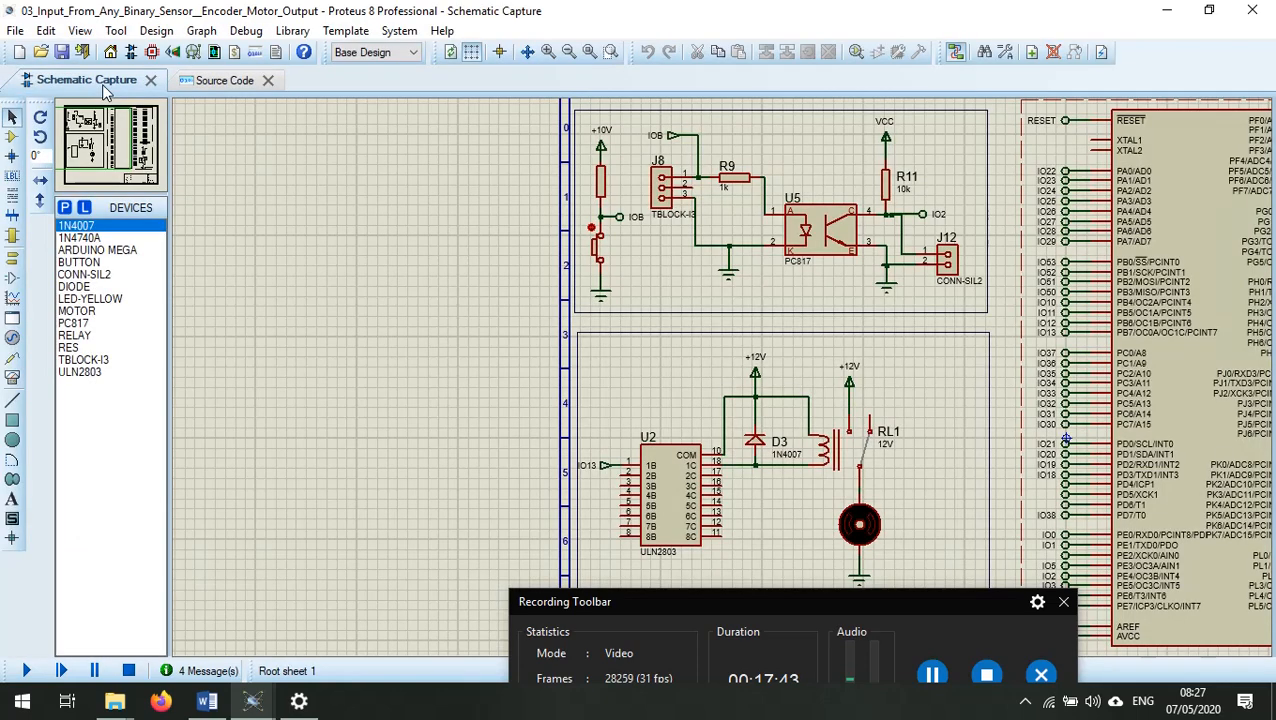
Start the simulation and toggle the sensor push button on the IOB line to test the relay-driven motor
left_click(26, 670)
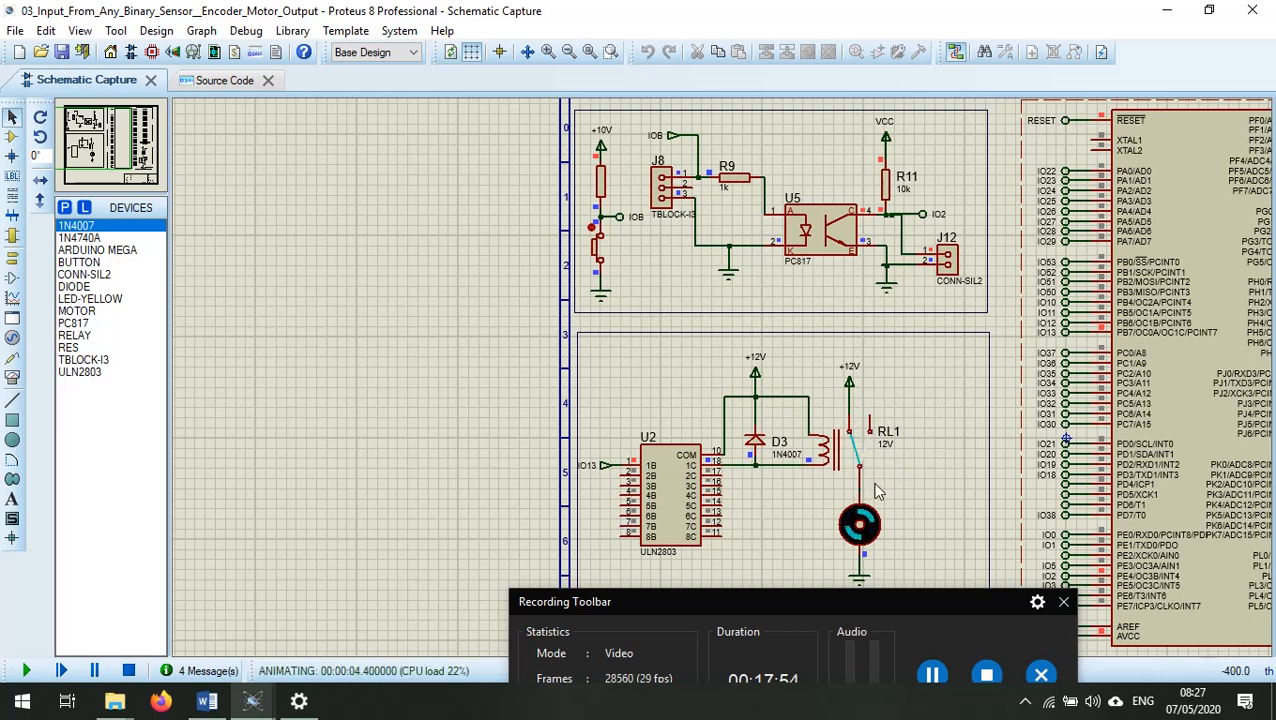
left_click(592, 230)
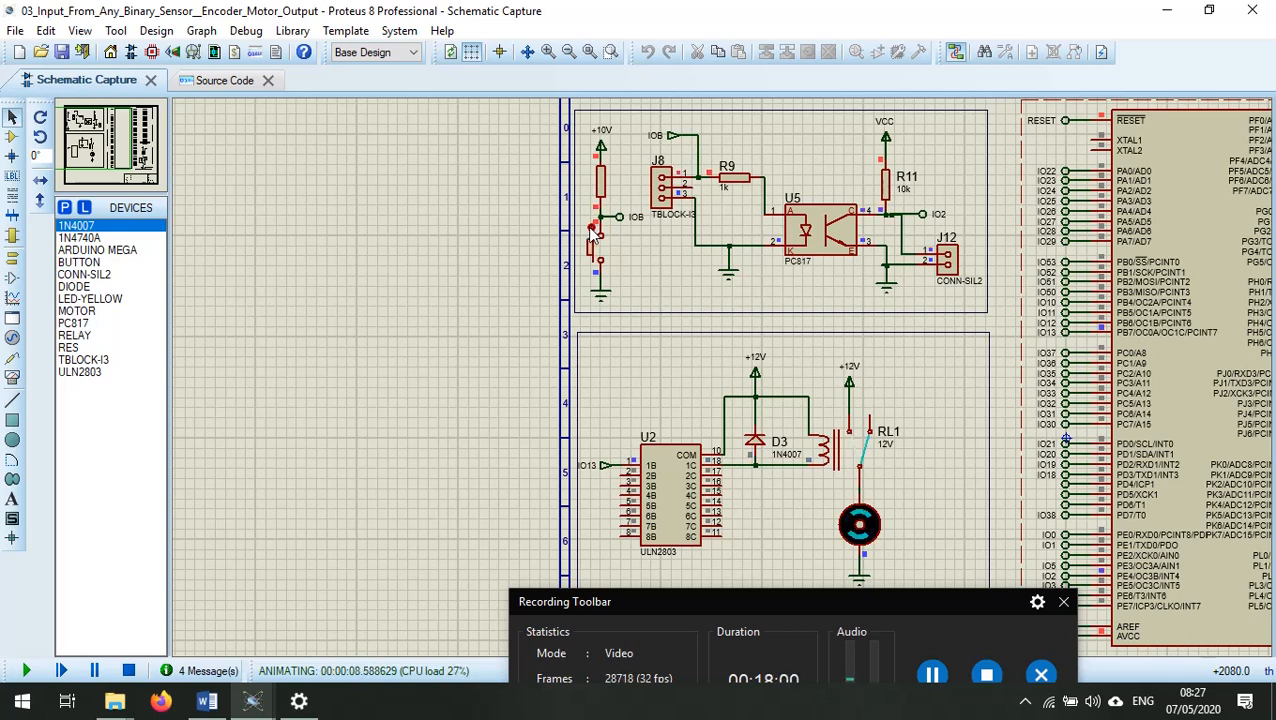
left_click(592, 232)
left_click(590, 248)
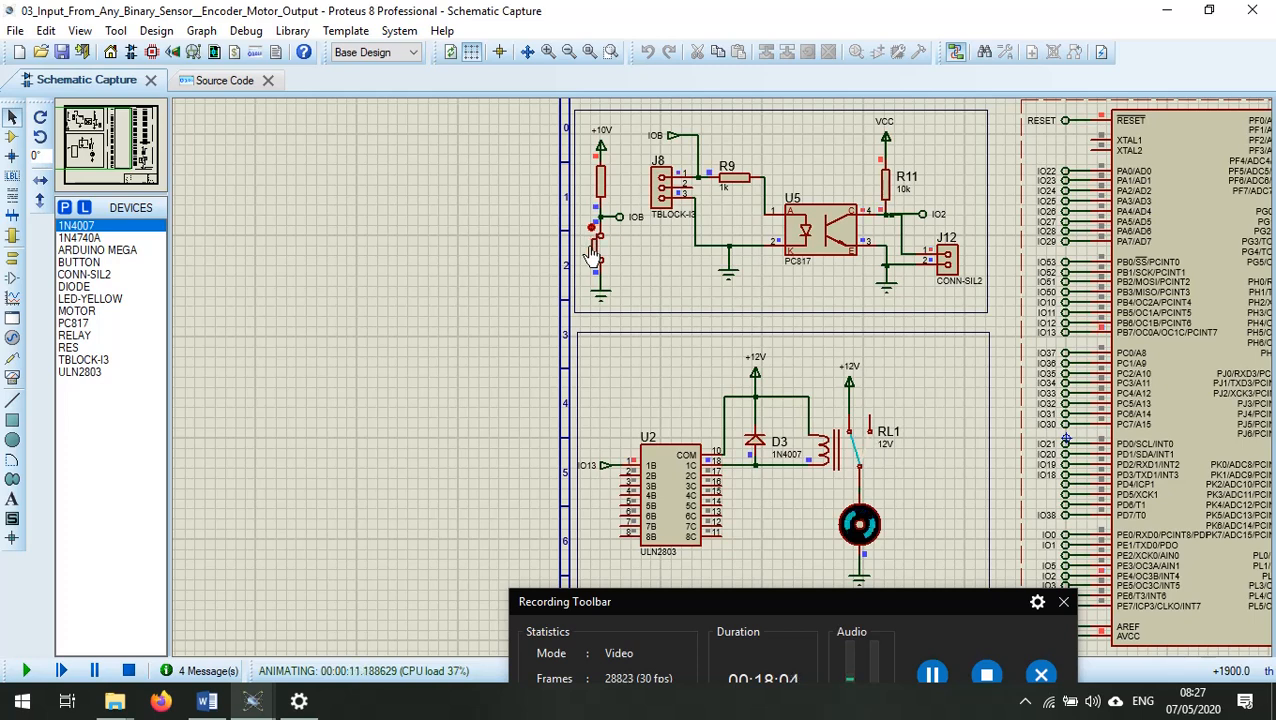
left_click(590, 248)
left_click(591, 250)
Operate the IOB push button repeatedly and release it to test how relay RL1 switches
scroll(778, 372, "up", 1)
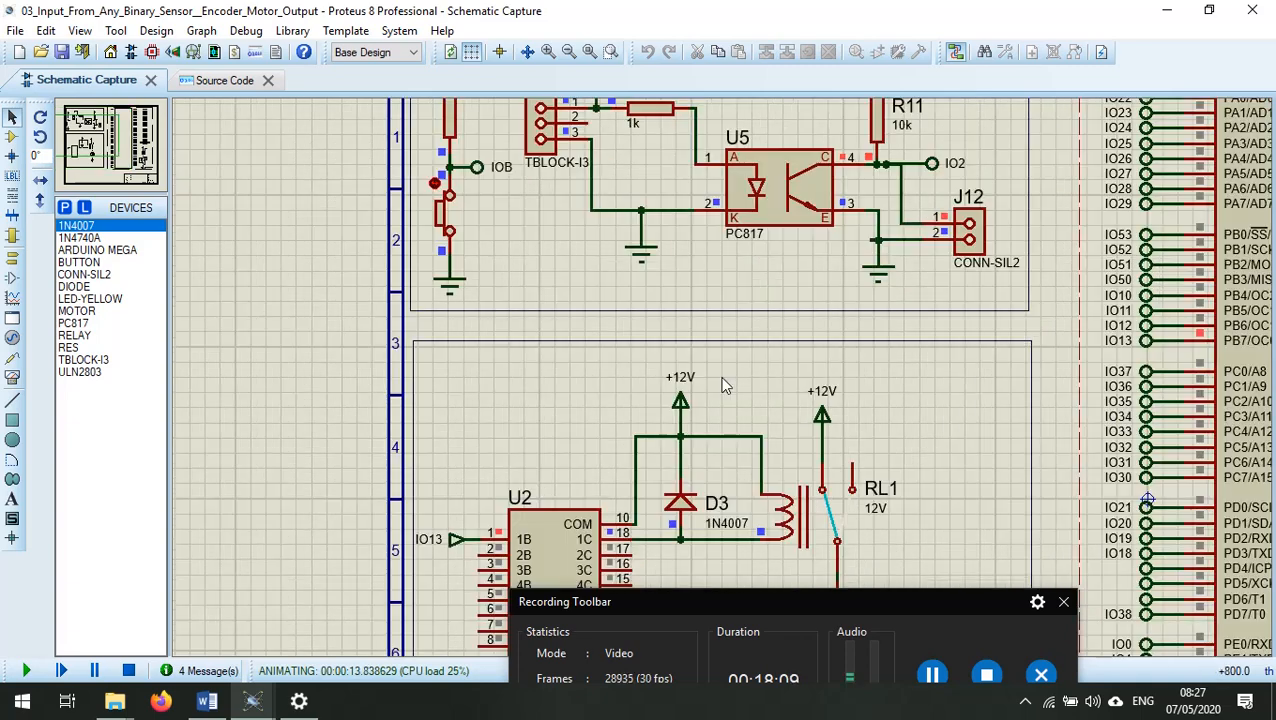
scroll(726, 386, "up", 1)
scroll(768, 418, "down", 1)
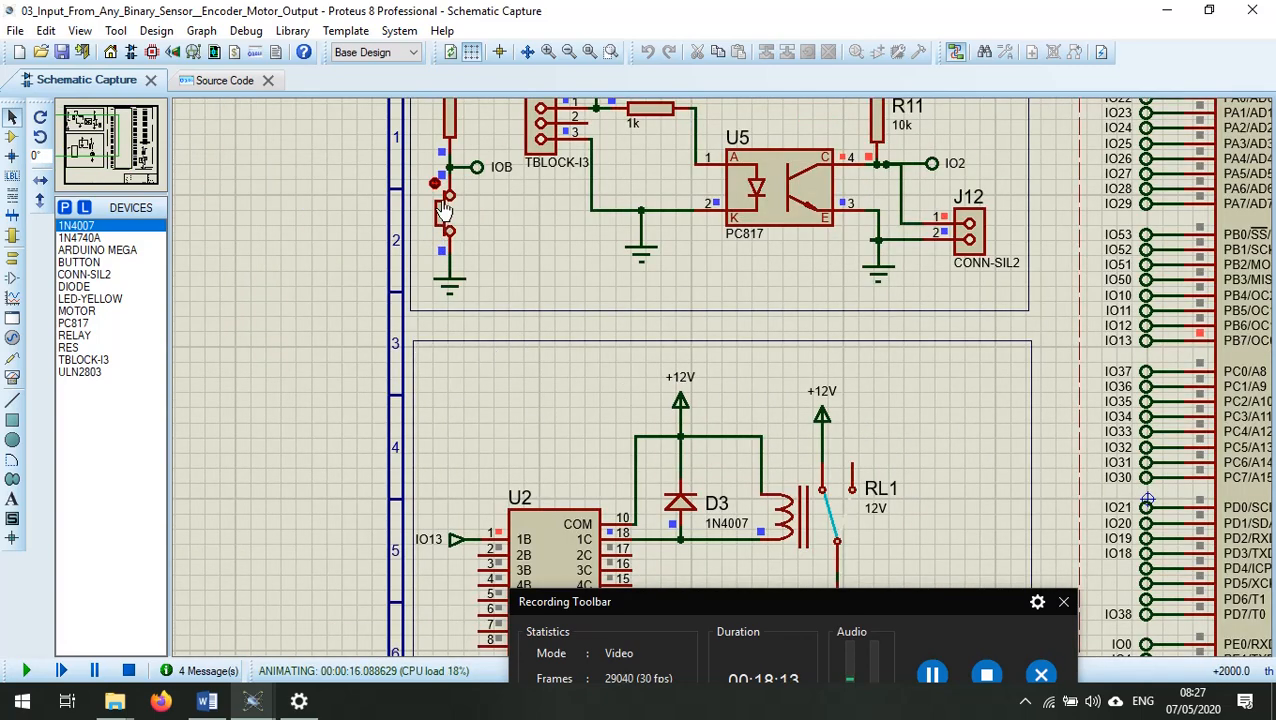
left_click(444, 238)
left_click(442, 236)
left_click(442, 236)
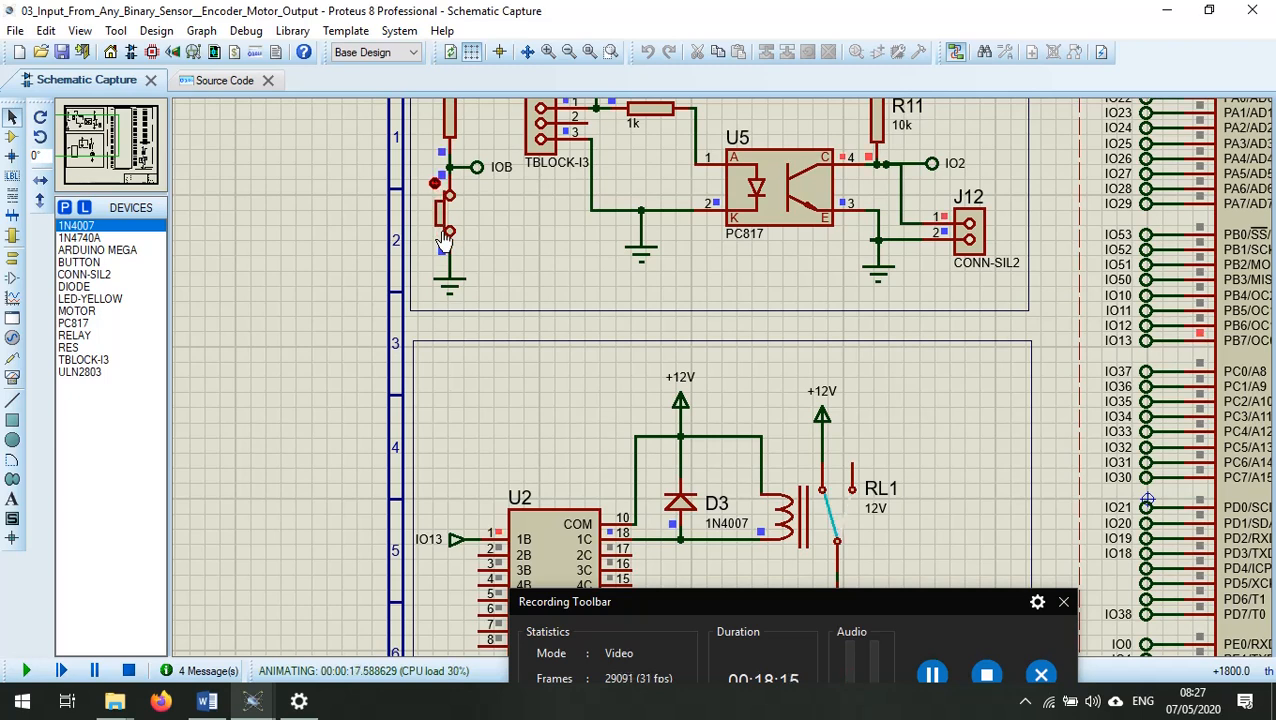
left_click(444, 238)
left_click(444, 238)
left_click(444, 238)
left_click(444, 238)
left_click(444, 238)
left_click(444, 238)
left_click(444, 238)
left_click(437, 189)
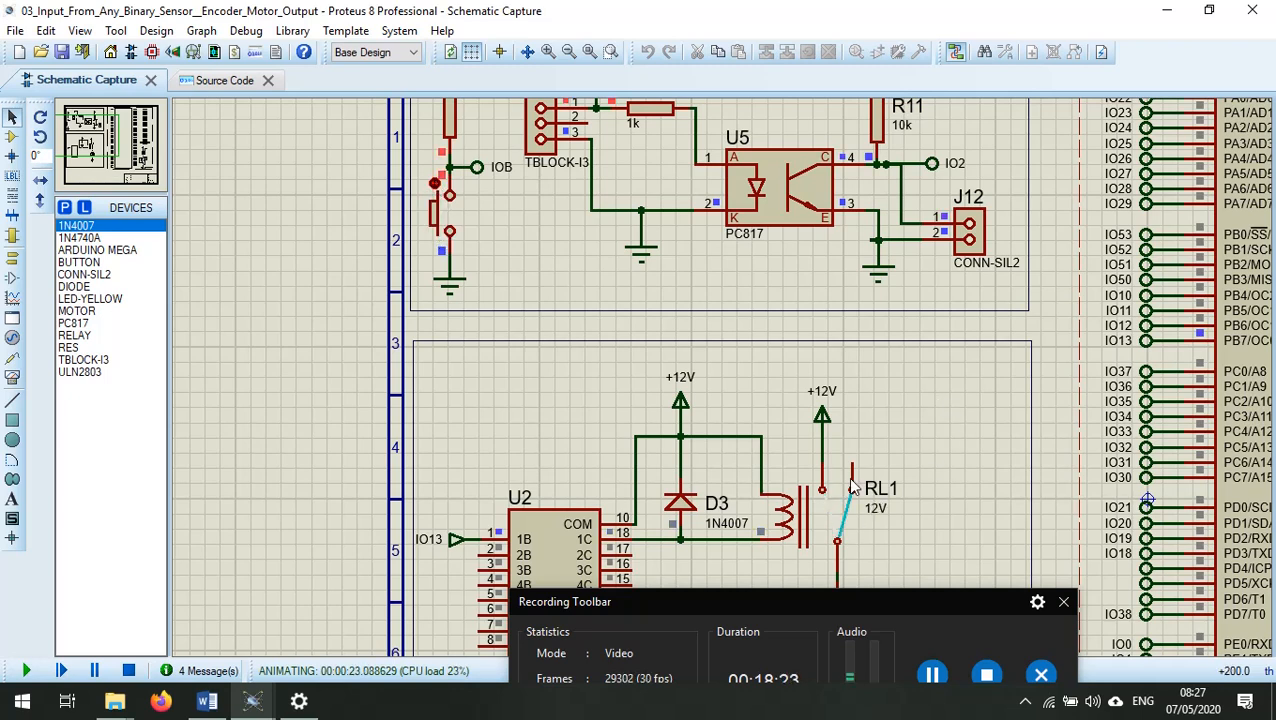
left_click(95, 671)
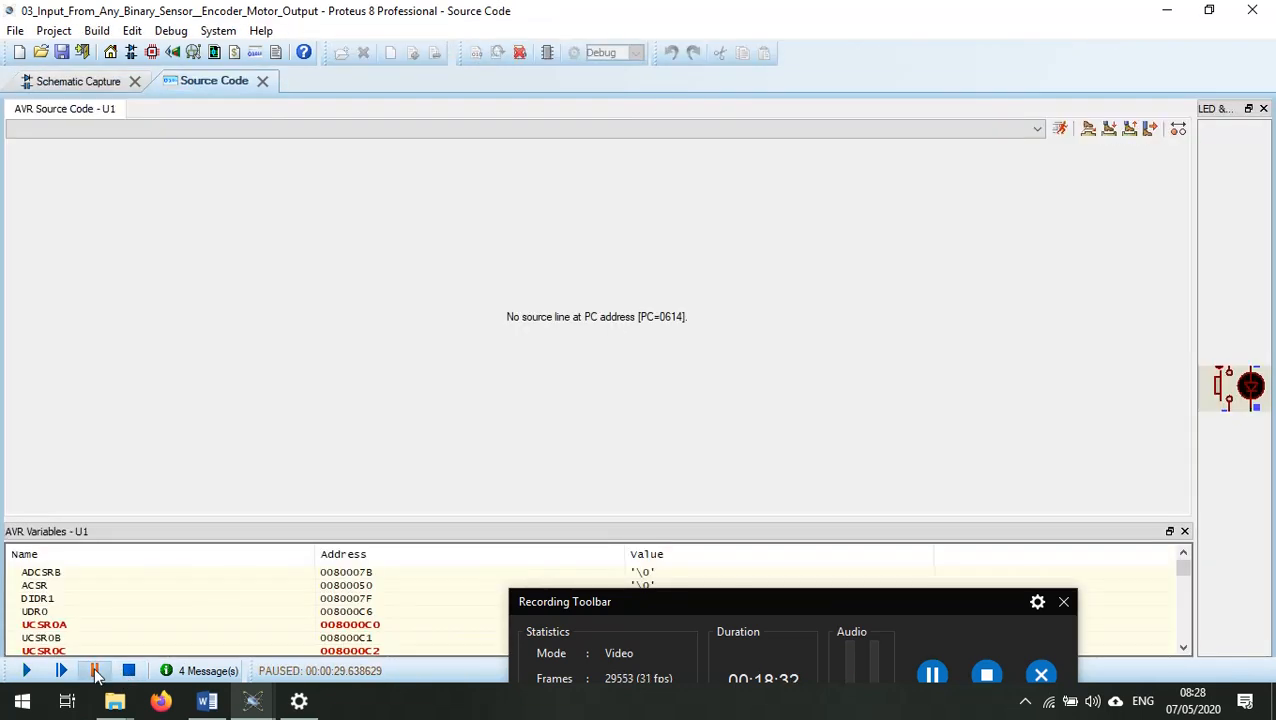
left_click(26, 671)
left_click(76, 81)
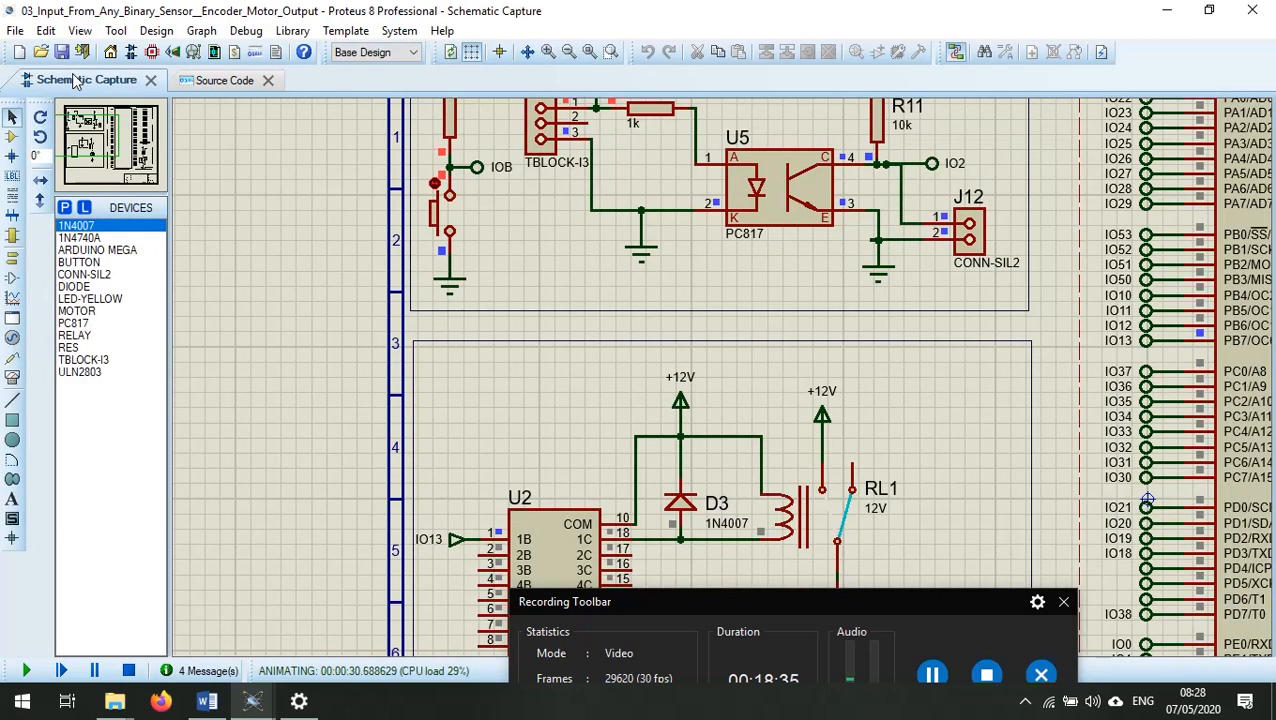
Restart the simulation, latch and release the IOB push button to test the relay and motor, and stop the simulation
left_click(128, 671)
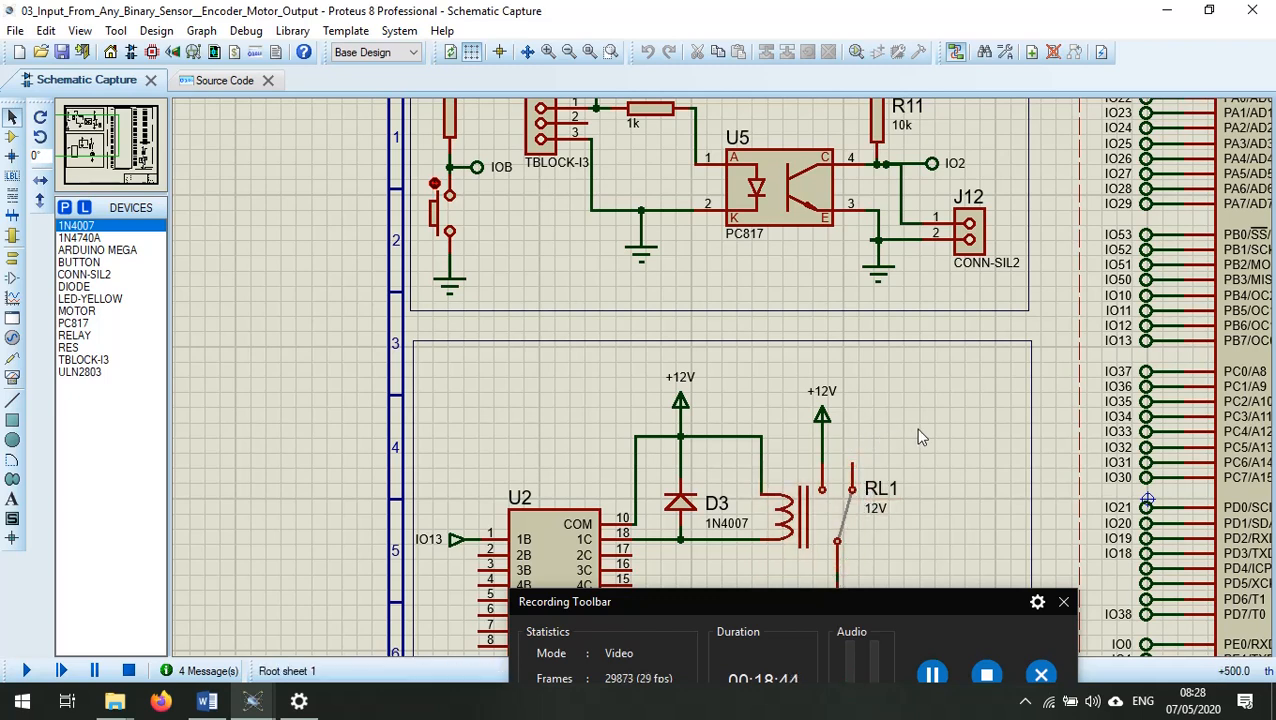
left_click(26, 670)
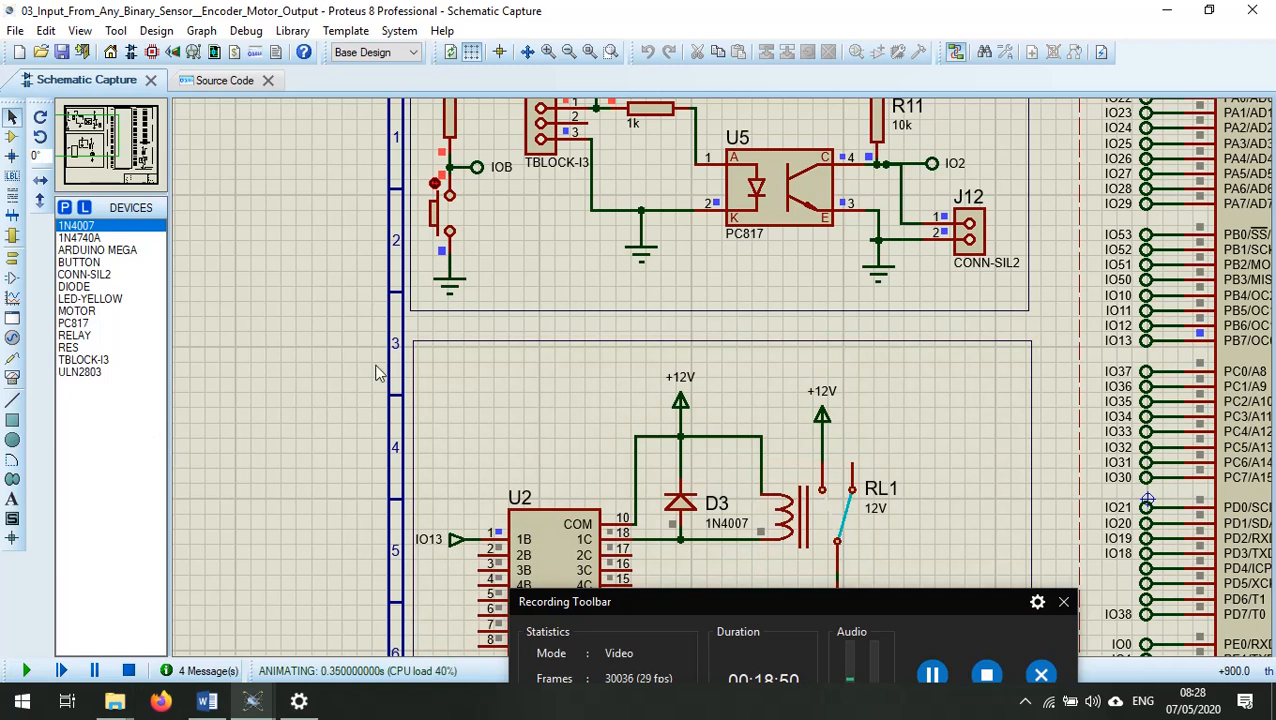
left_click(441, 192)
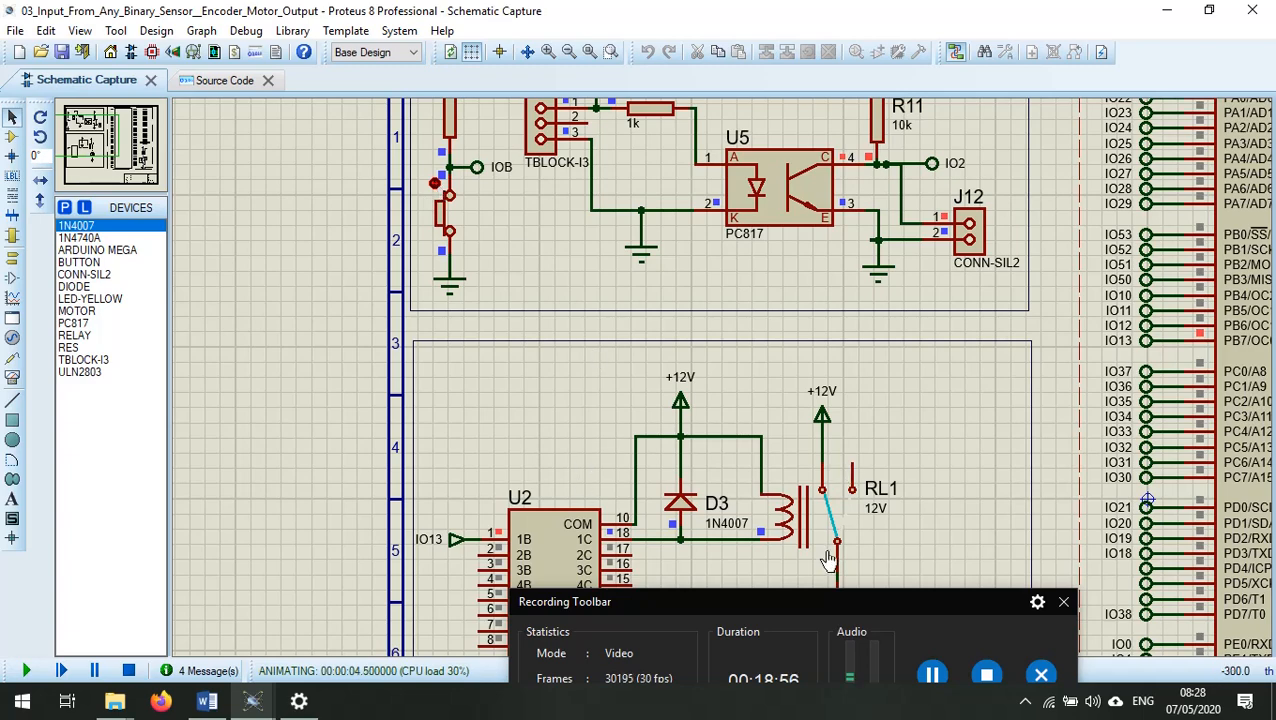
scroll(828, 557, "down", 2)
scroll(771, 462, "up", 1)
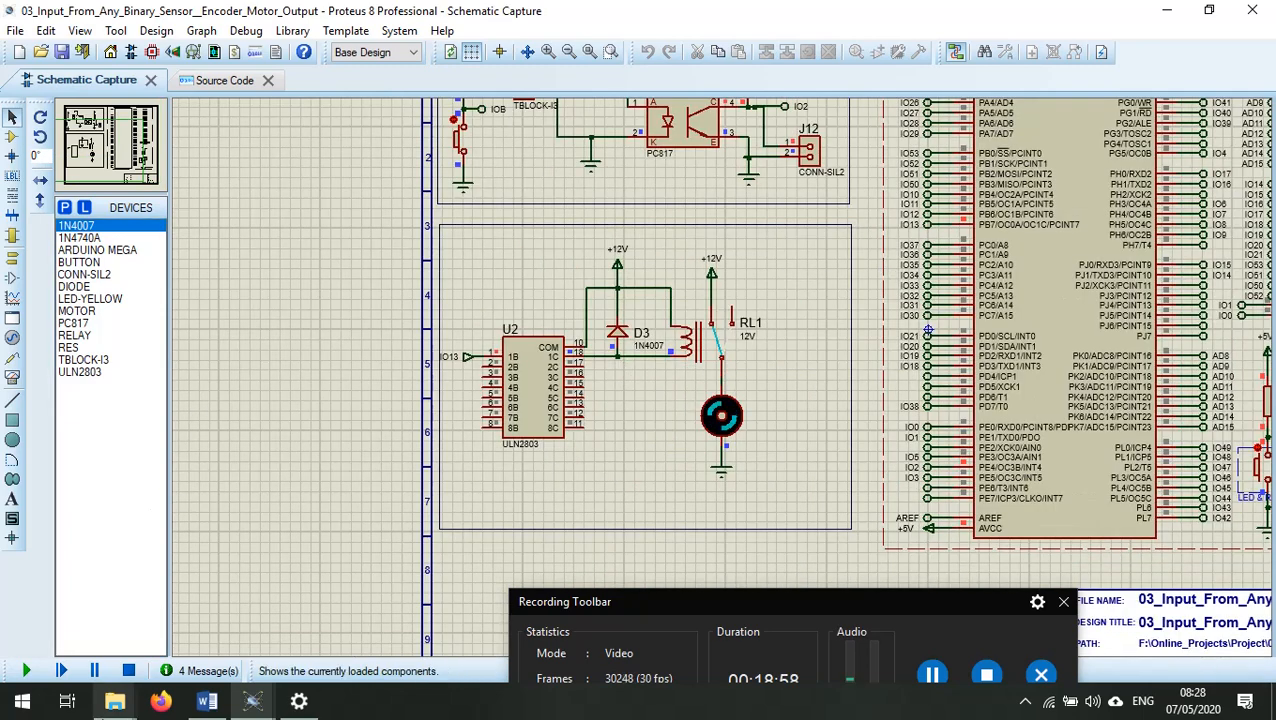
left_click(456, 130)
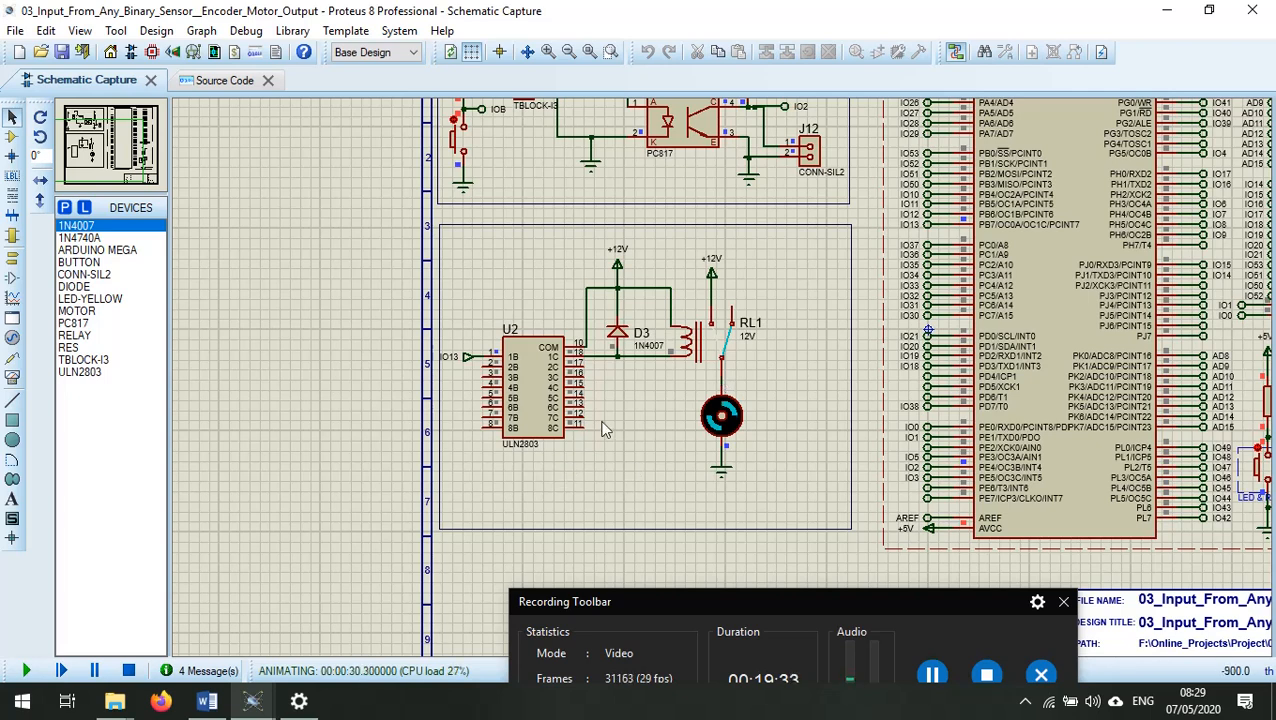
left_click(128, 670)
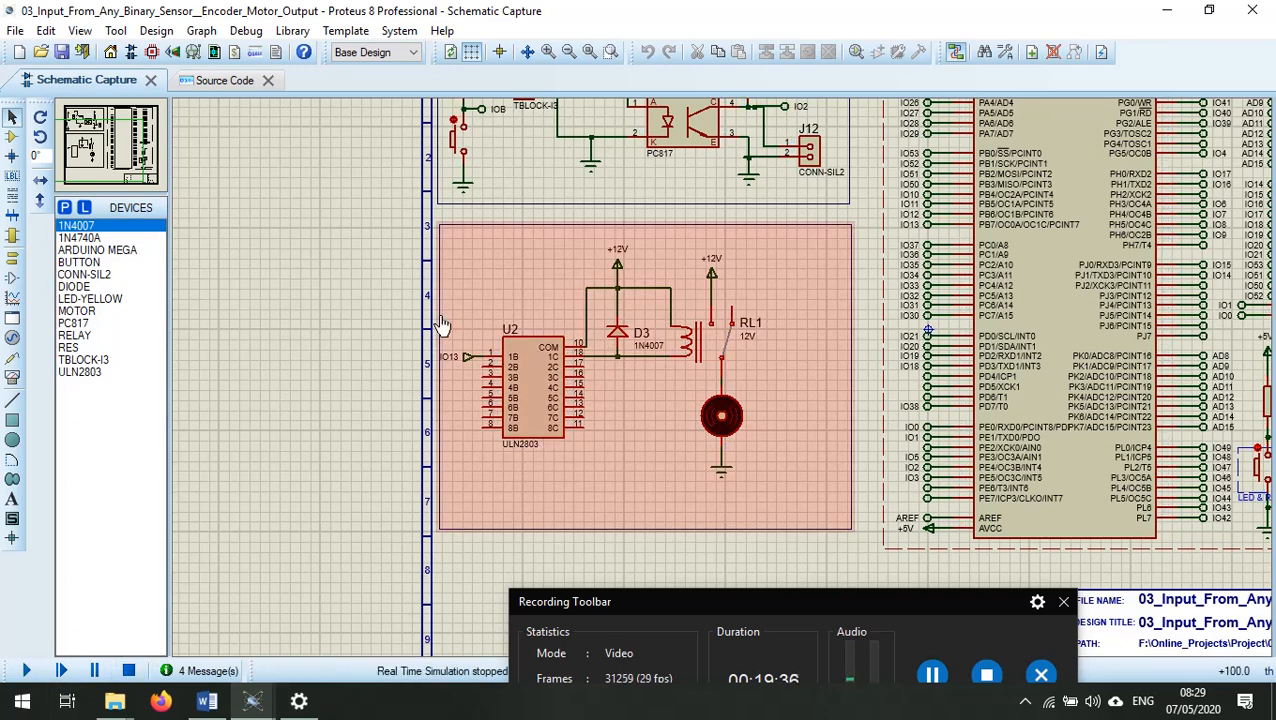
Search the device library for "dc motor" and preview the MOTOR, FAN-DC, MOTOR-DC, MOTOR-ENCODER and TB6612FNG models without adding any
key("p")
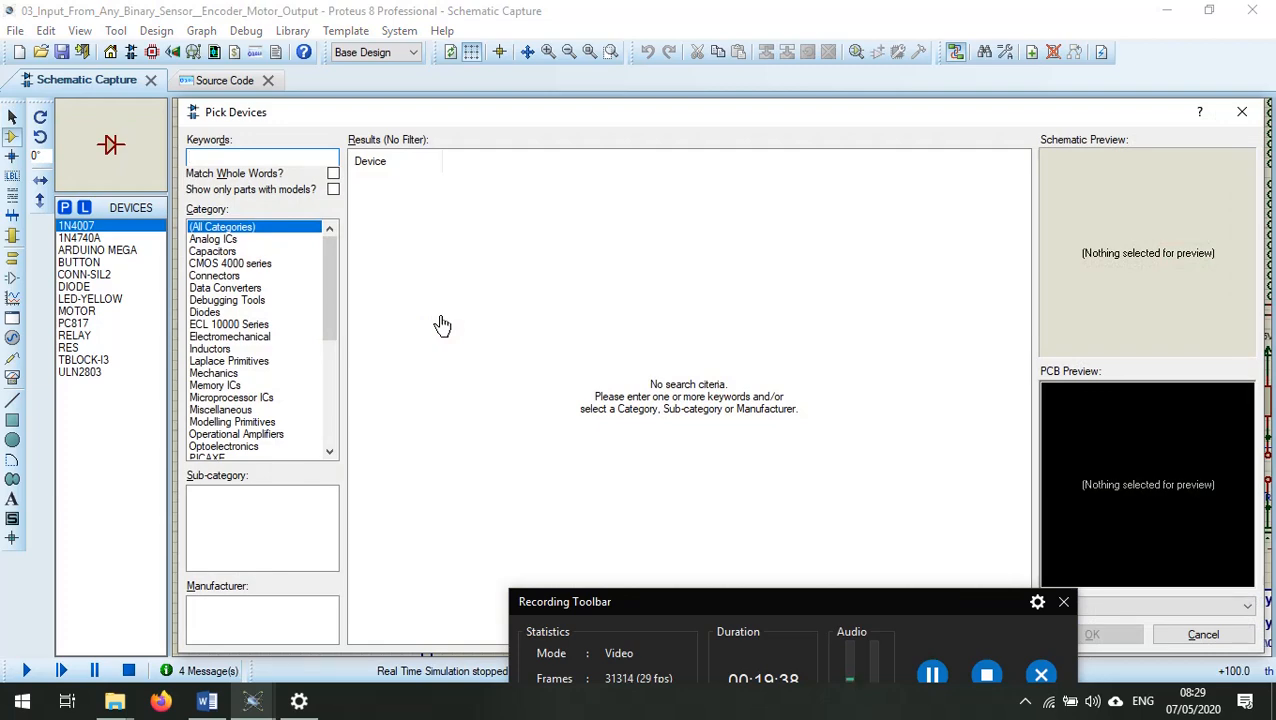
type("dc motor")
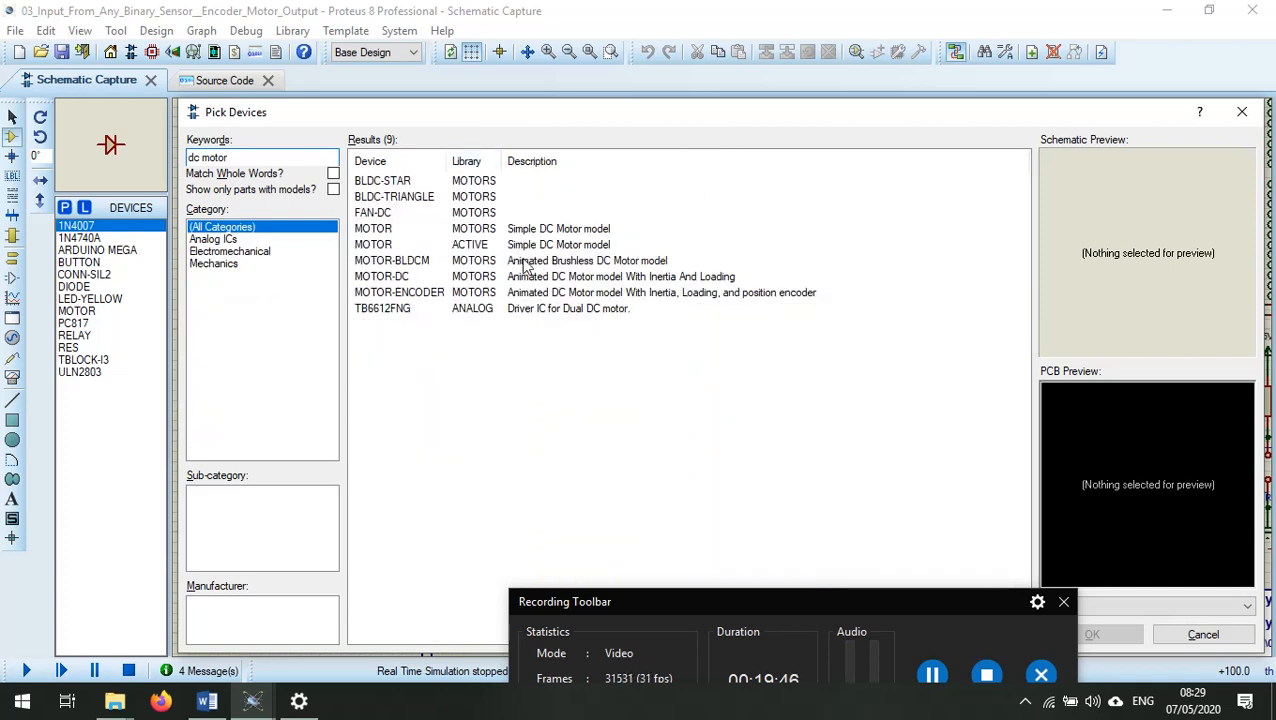
left_click(538, 232)
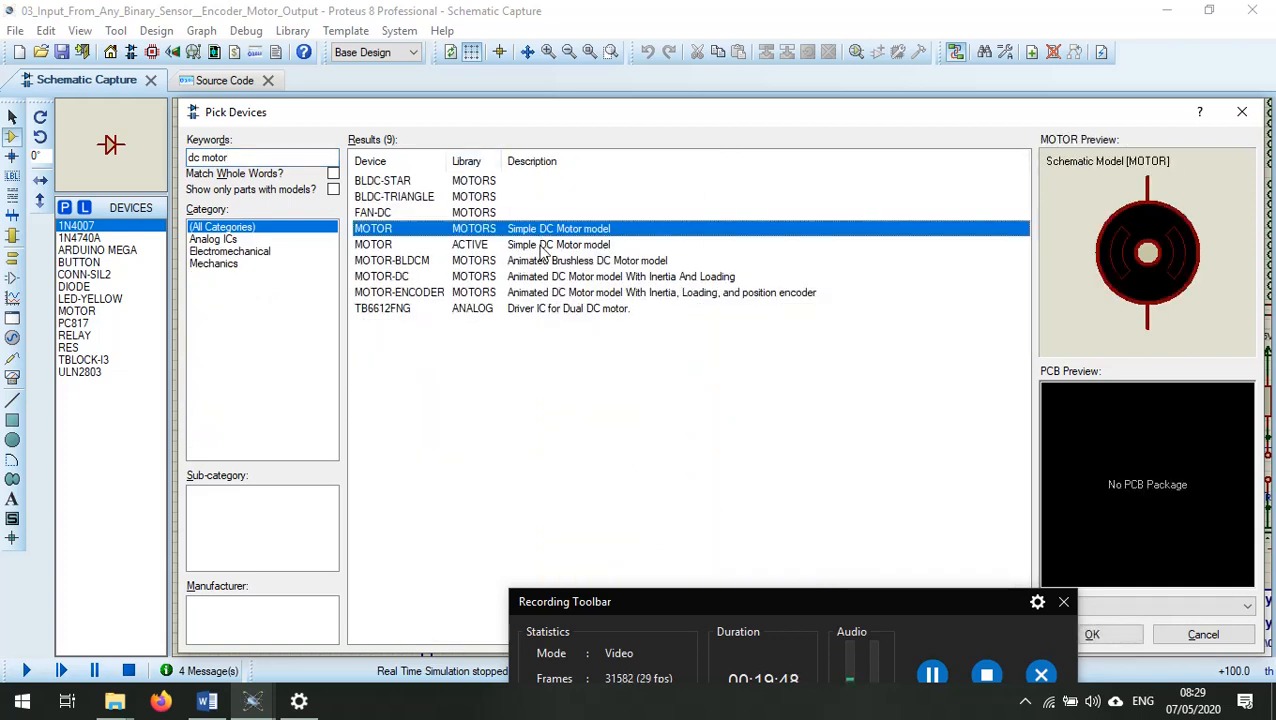
left_click(540, 246)
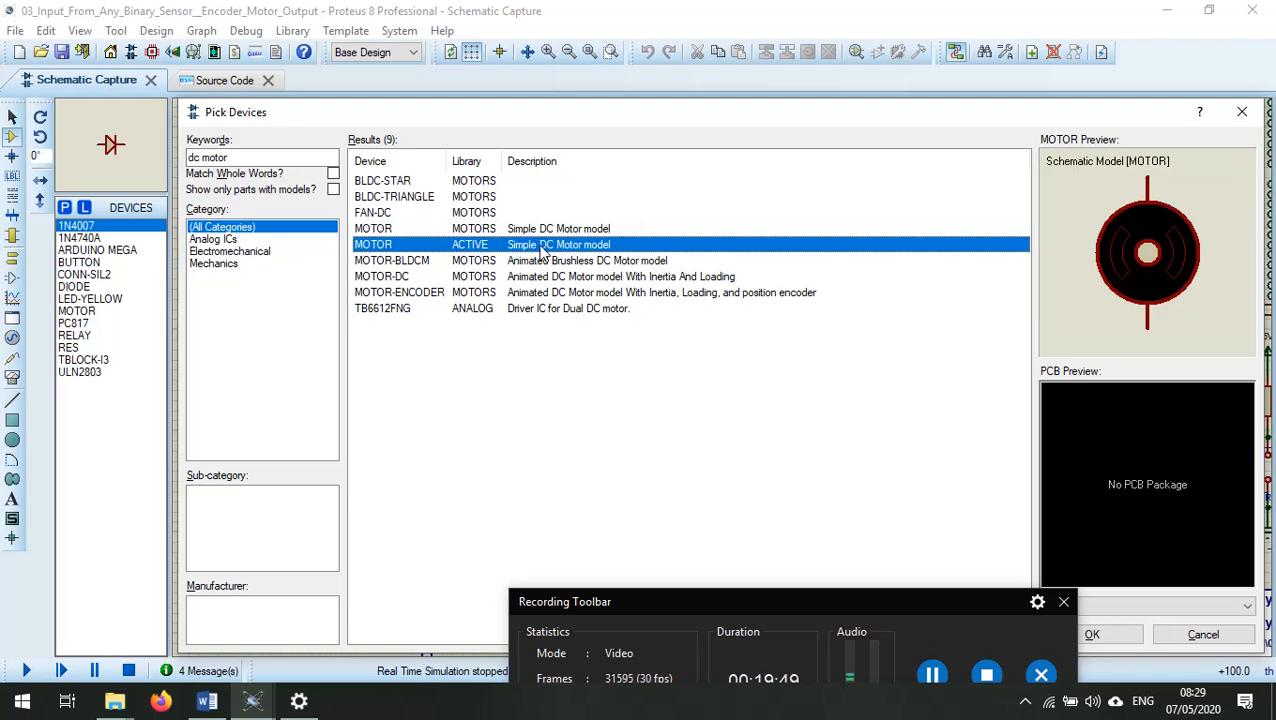
left_click(477, 214)
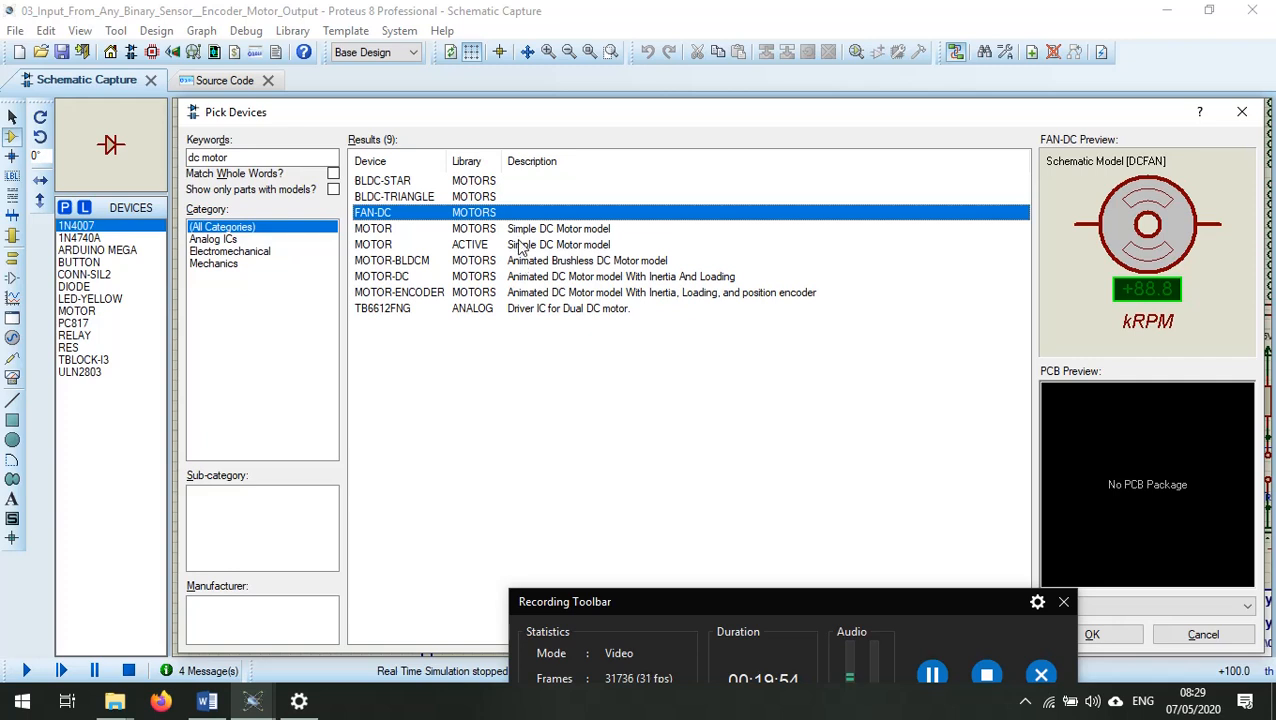
left_click(437, 280)
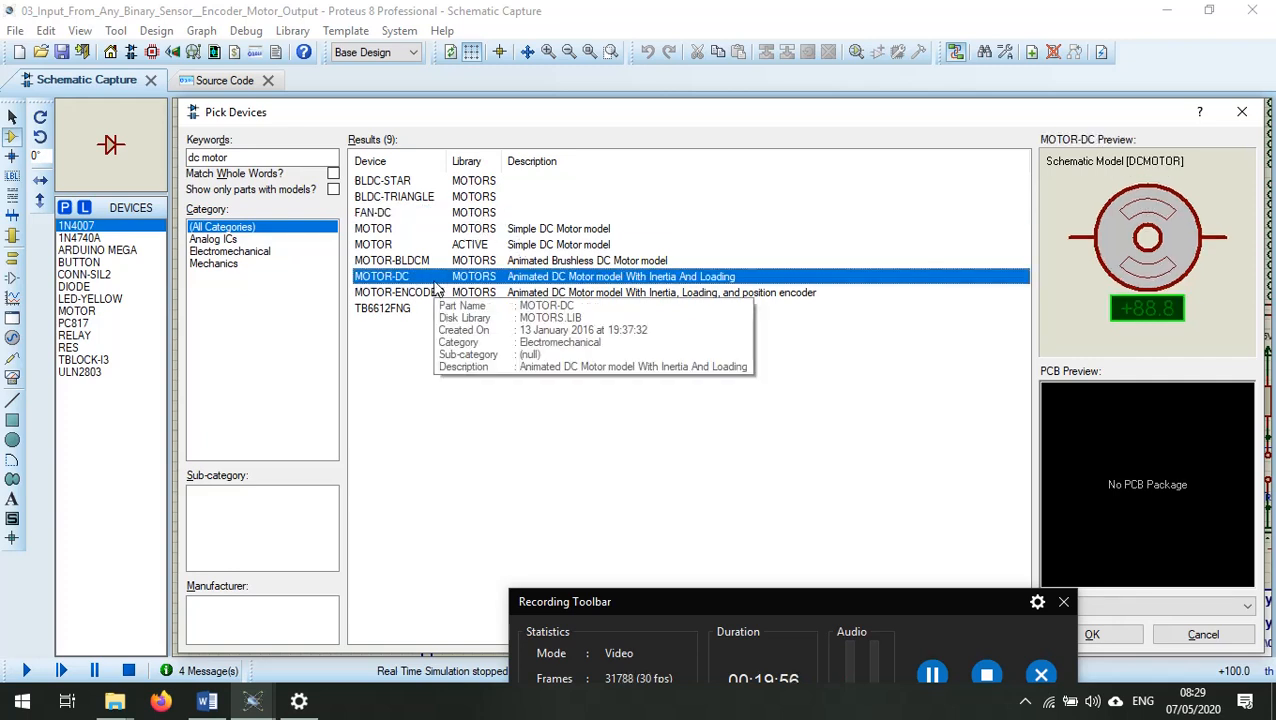
left_click(440, 293)
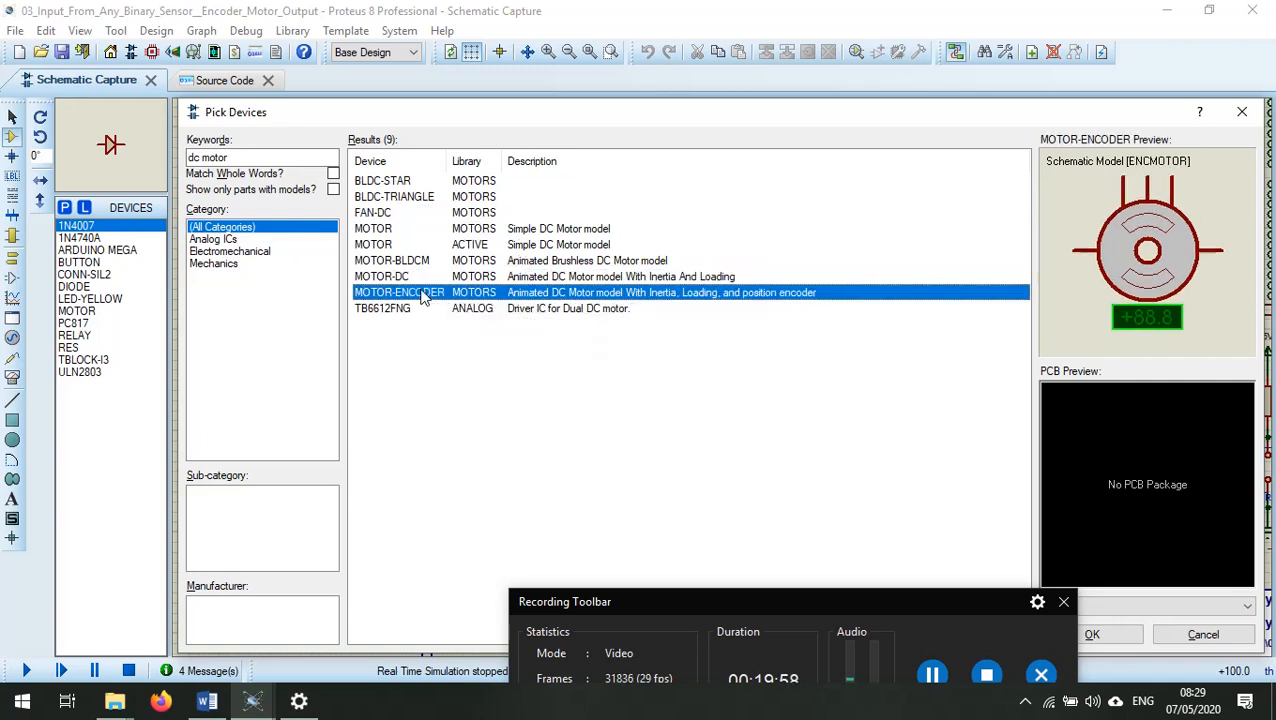
left_click(590, 312)
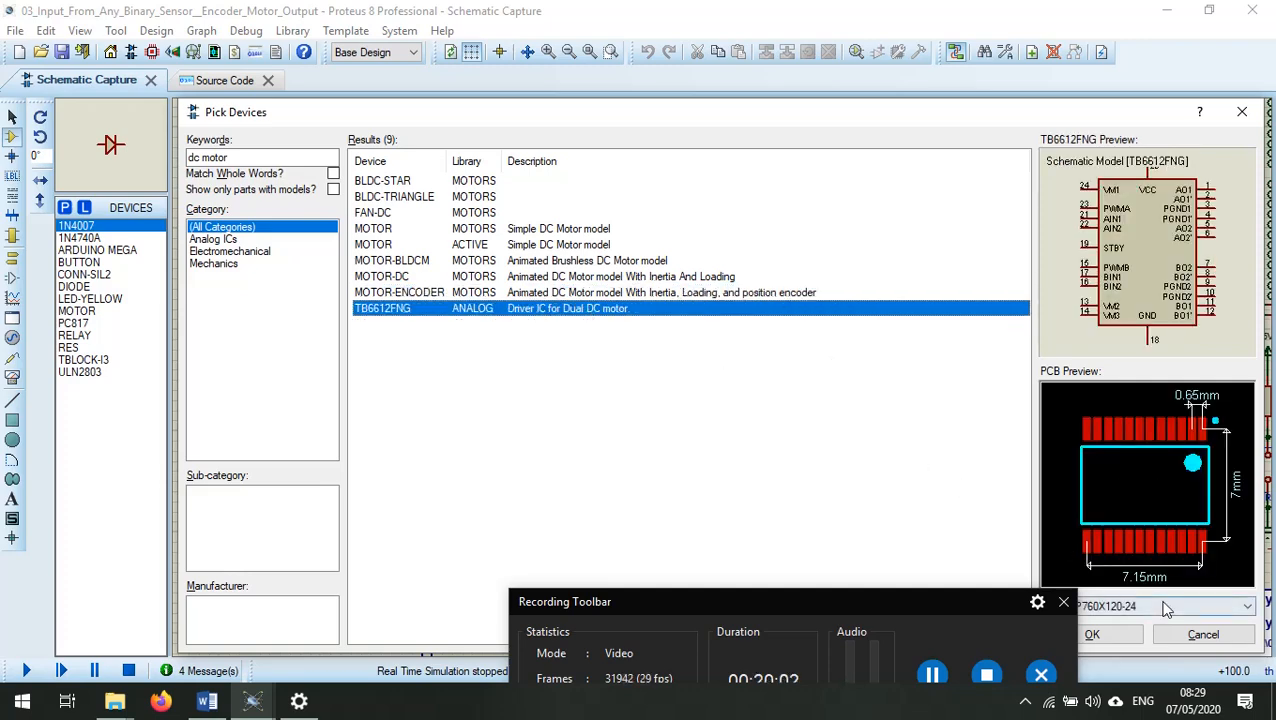
left_click(1201, 634)
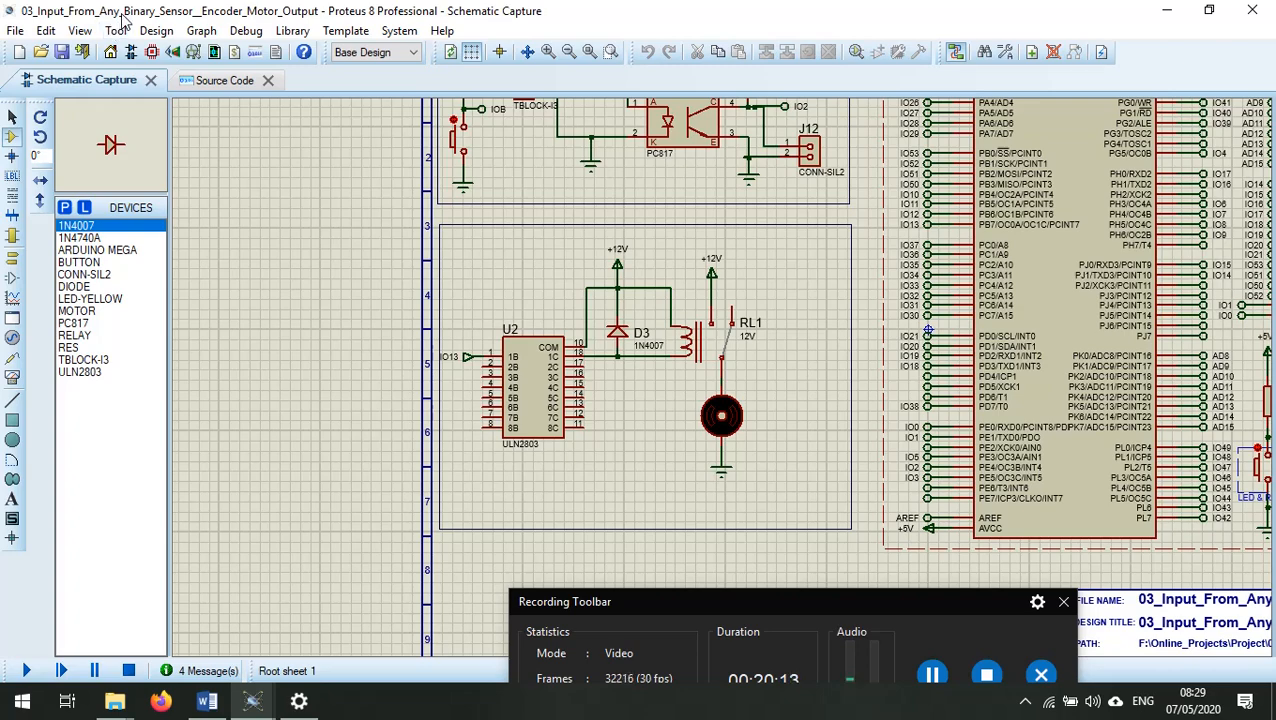
left_click(933, 670)
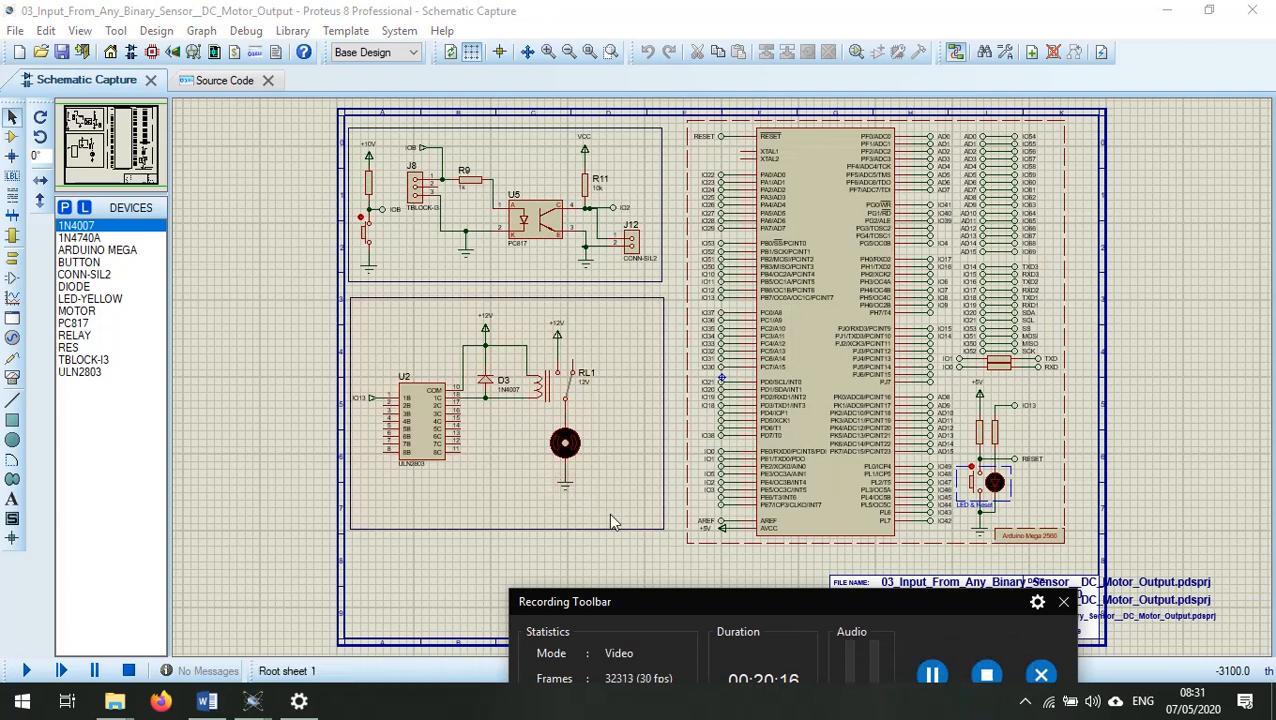
Add the MOTOR-ENCODER device from a "dc motor" library search and place it beside the existing relay-driven motor
scroll(563, 445, "up", 1)
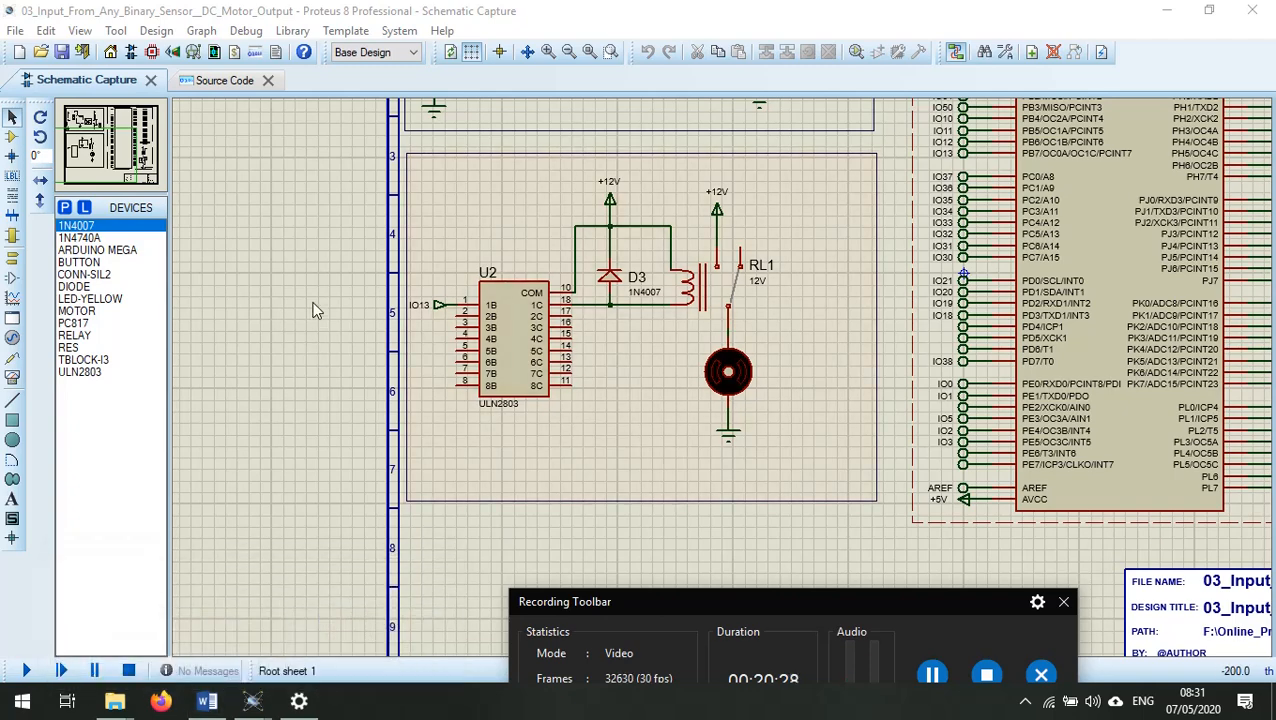
left_click(313, 303)
key("p")
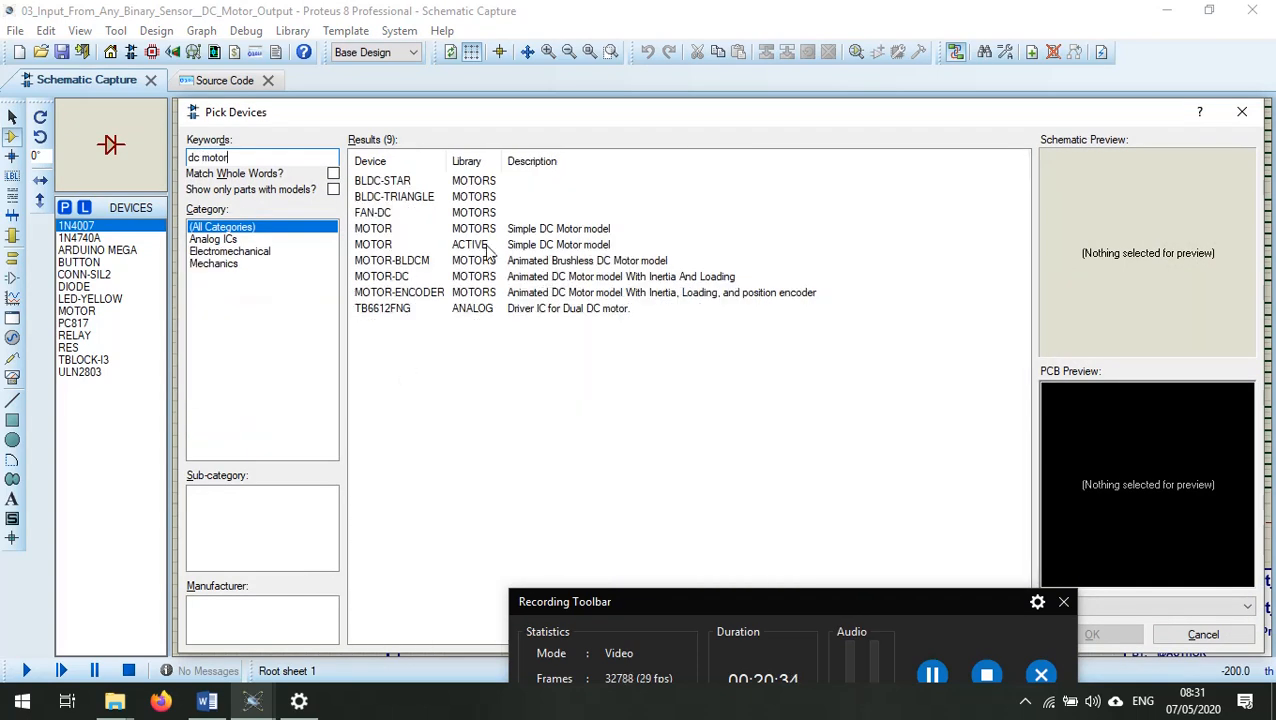
left_click(514, 296)
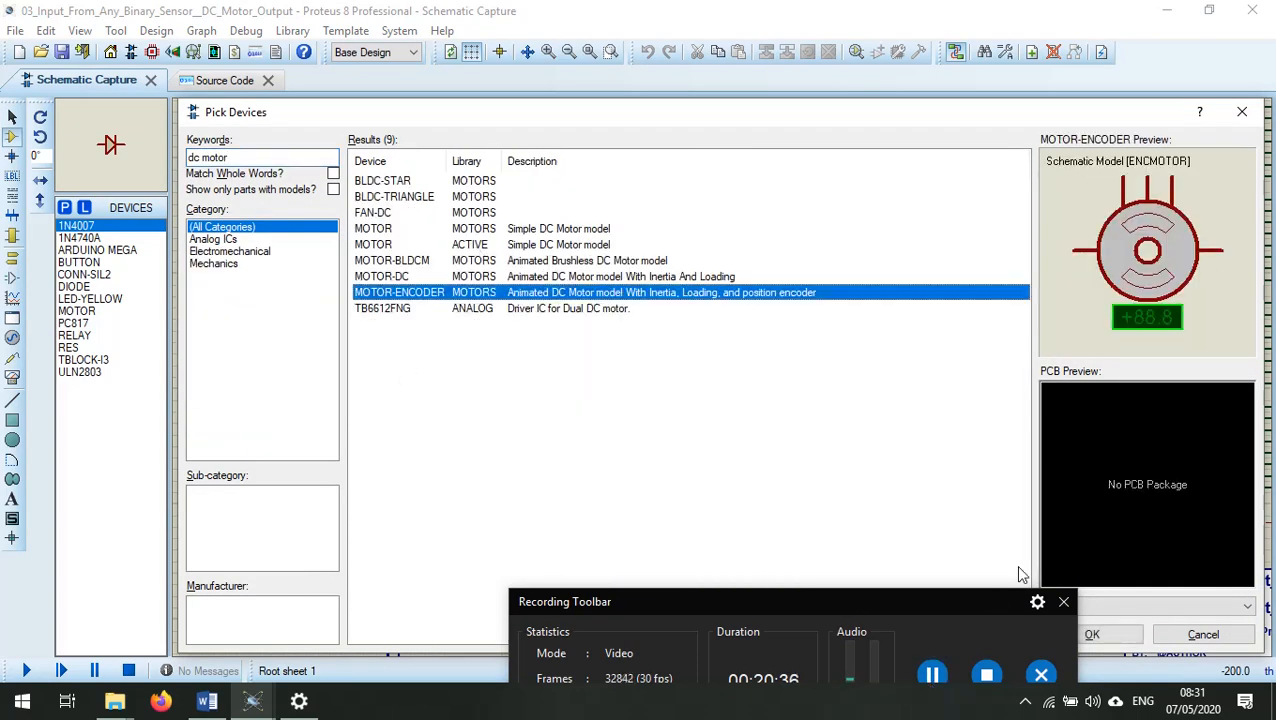
left_click(1093, 633)
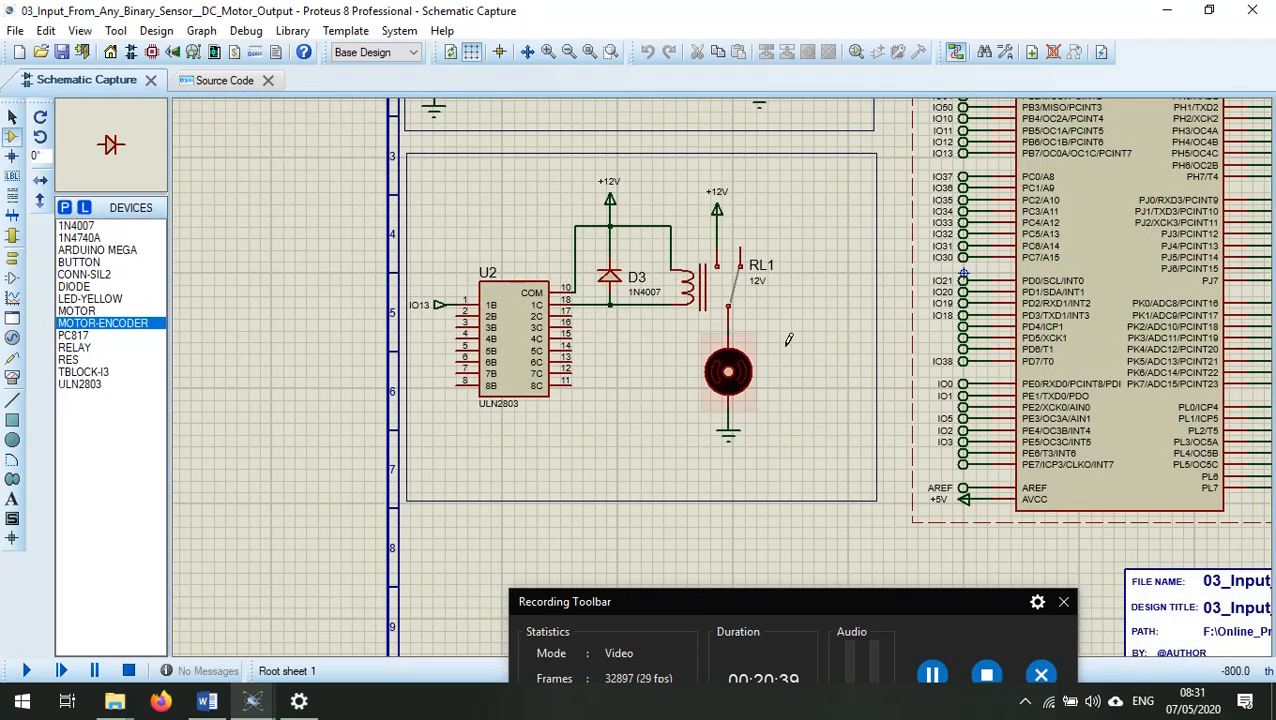
left_click(826, 350)
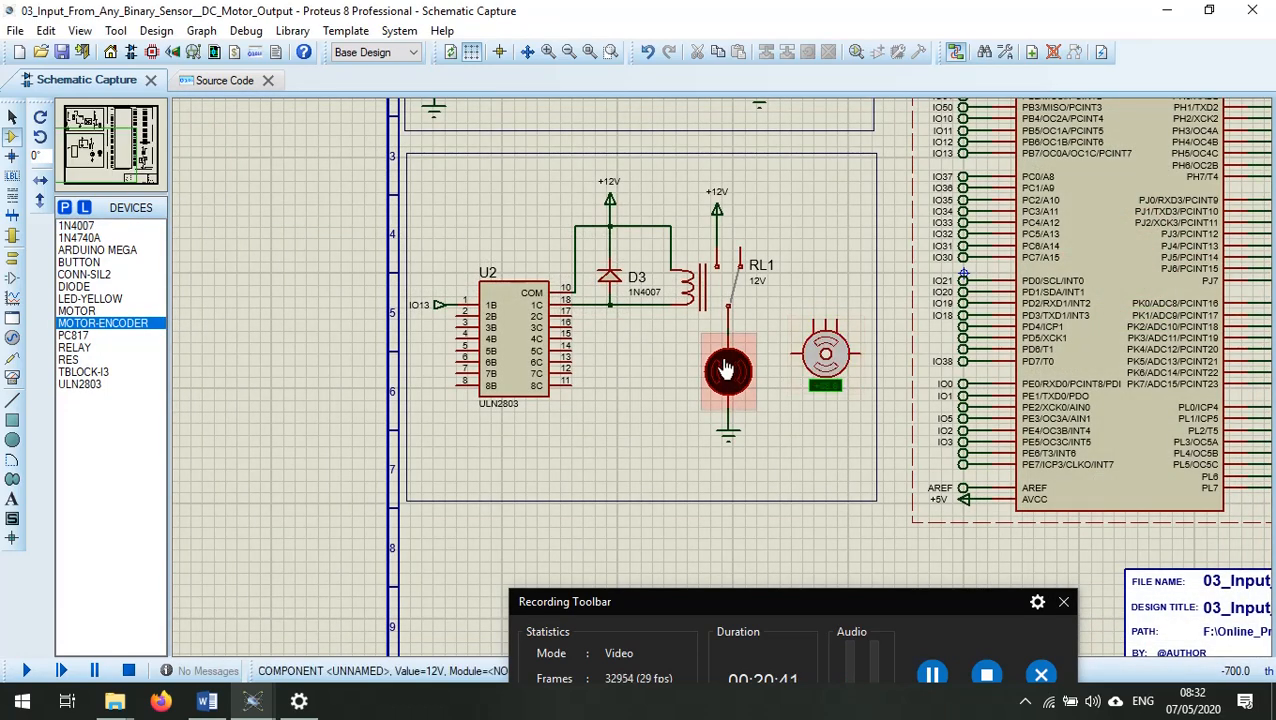
Delete the simple motor beneath relay RL1 and move the encoder motor close to the relay's common contact
scroll(727, 370, "up", 2)
right_click(736, 388)
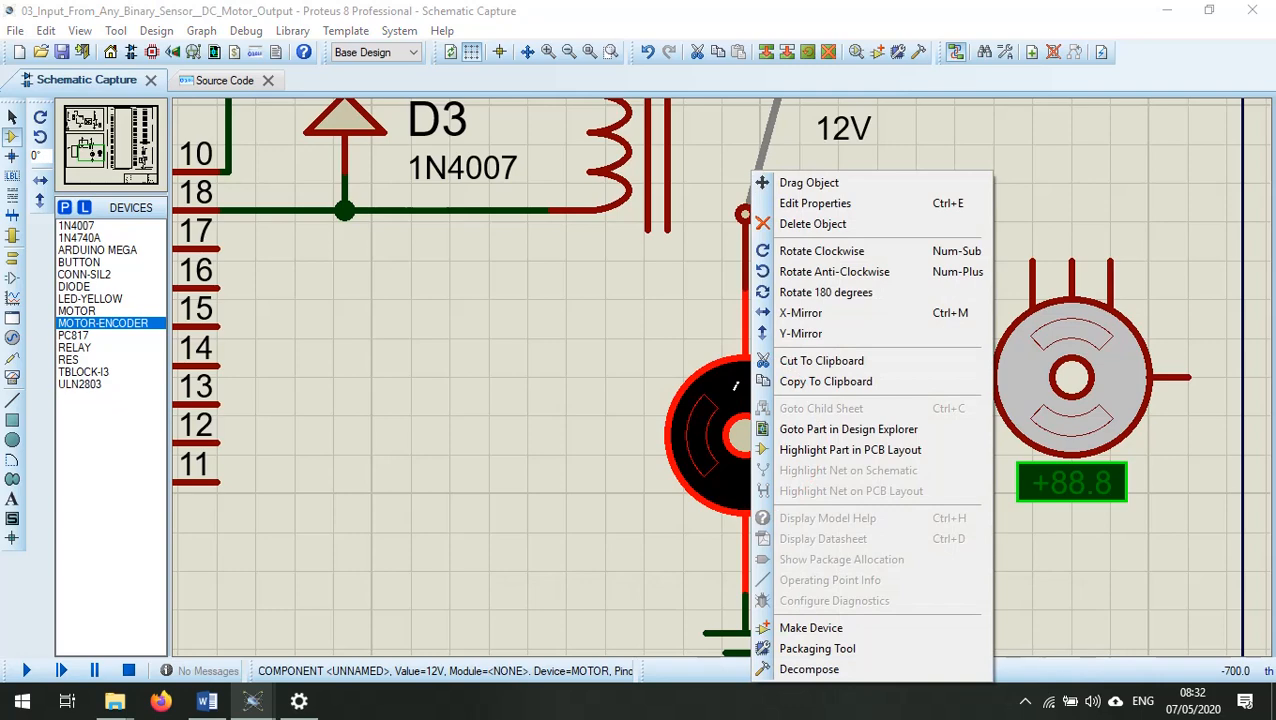
right_click(736, 388)
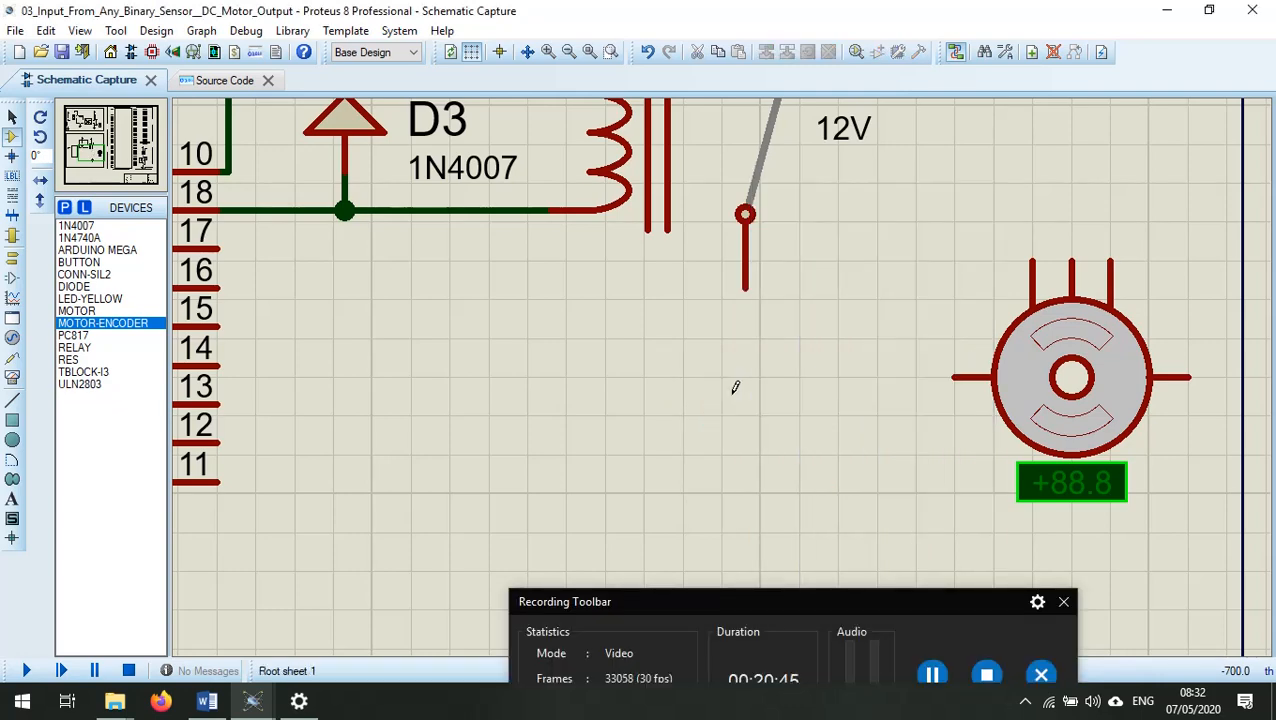
scroll(916, 419, "down", 2)
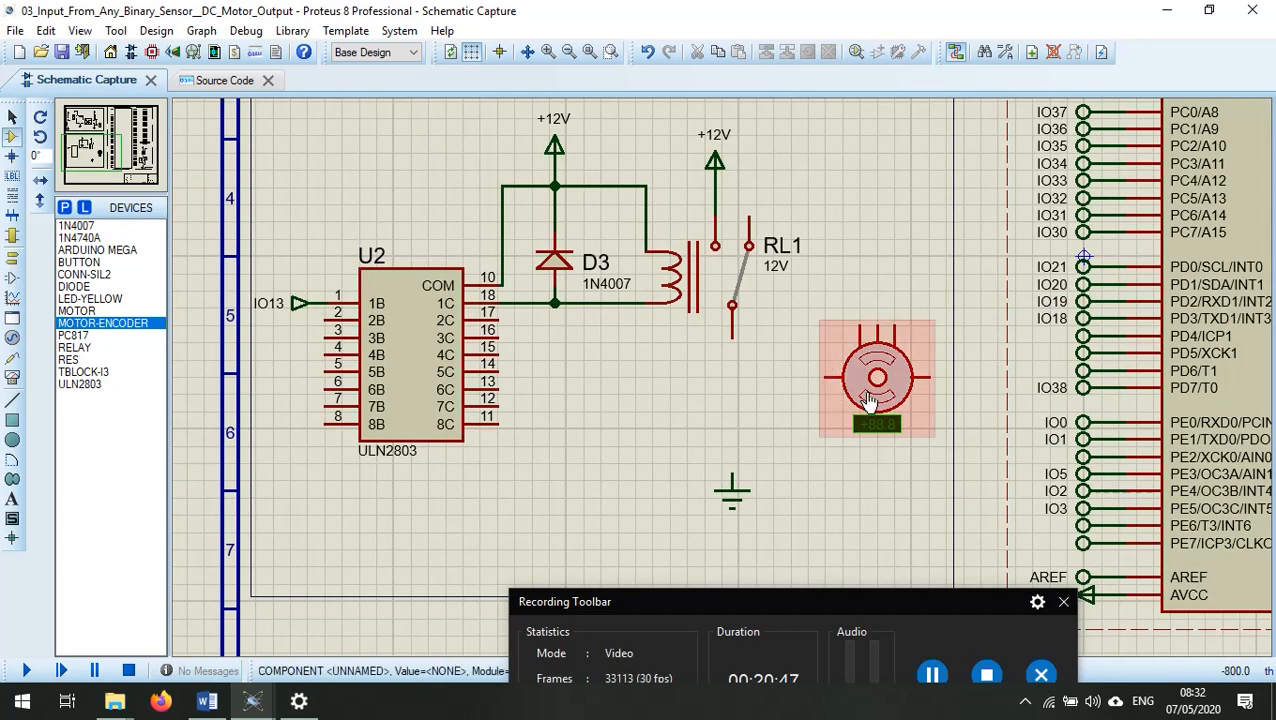
left_click(794, 384)
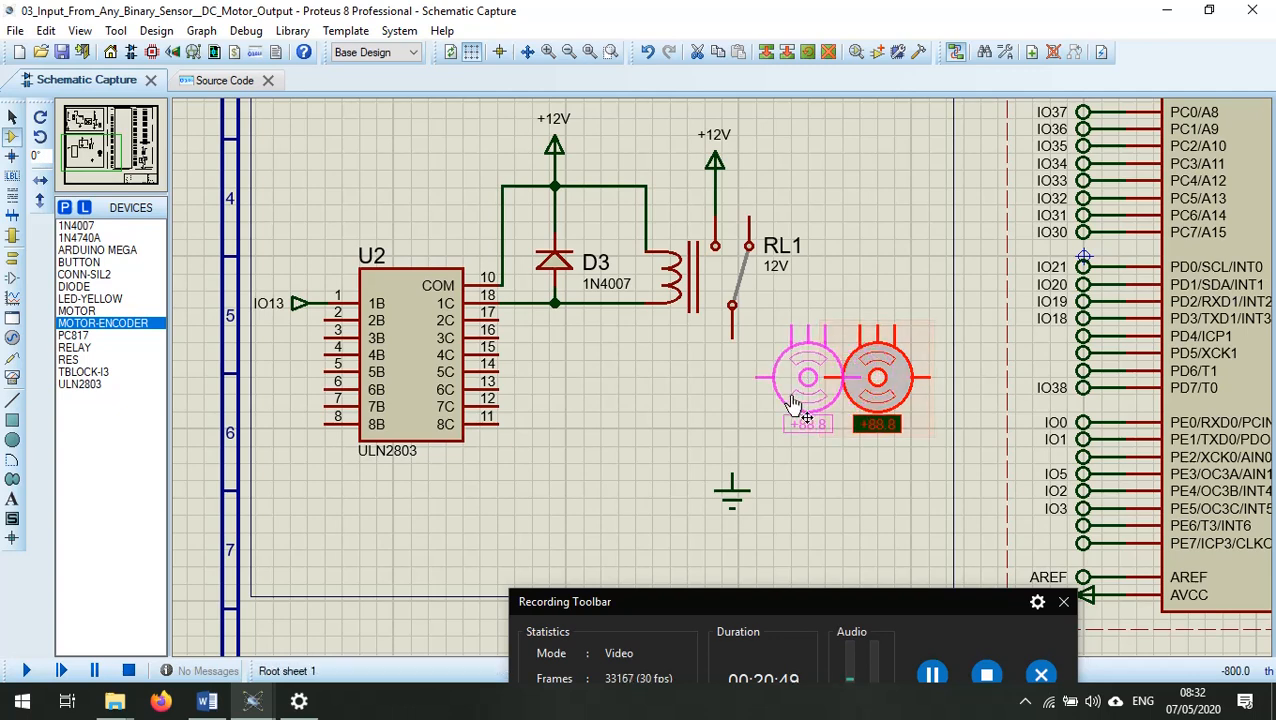
left_click(768, 400)
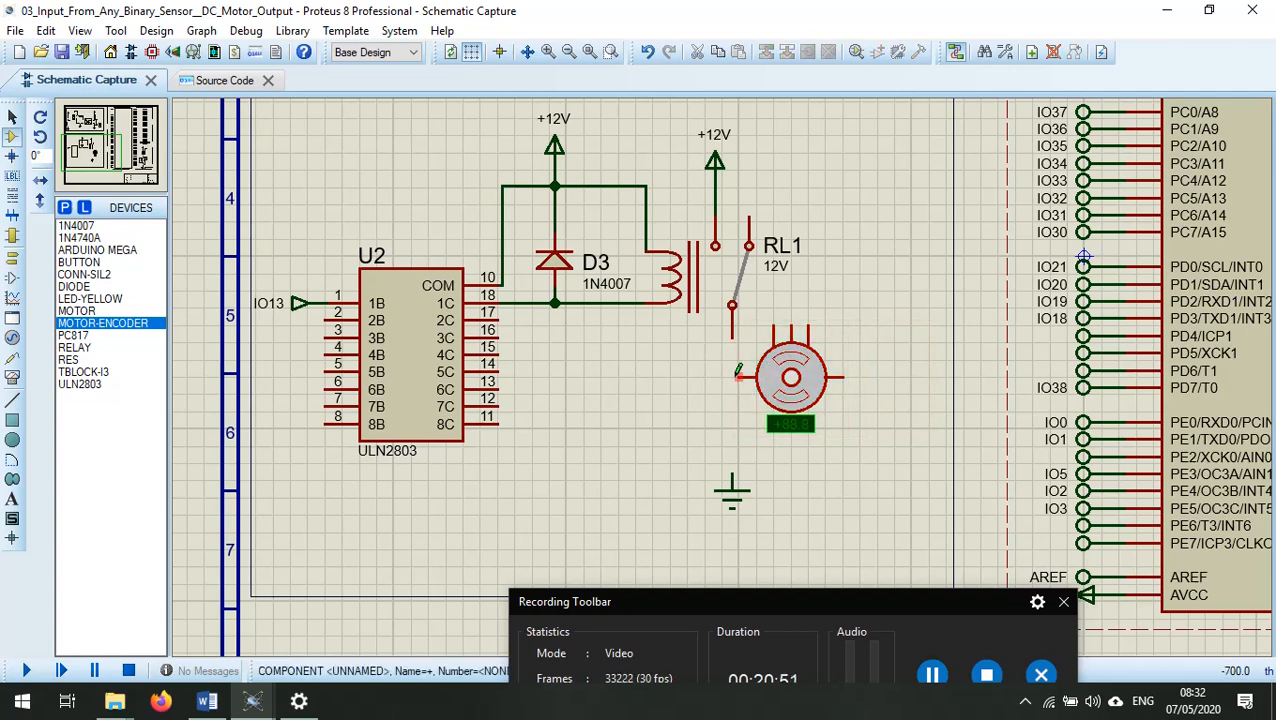
Wire the encoder motor's positive terminal to RL1's common contact and its other terminal to the repositioned ground symbol
left_click(738, 377)
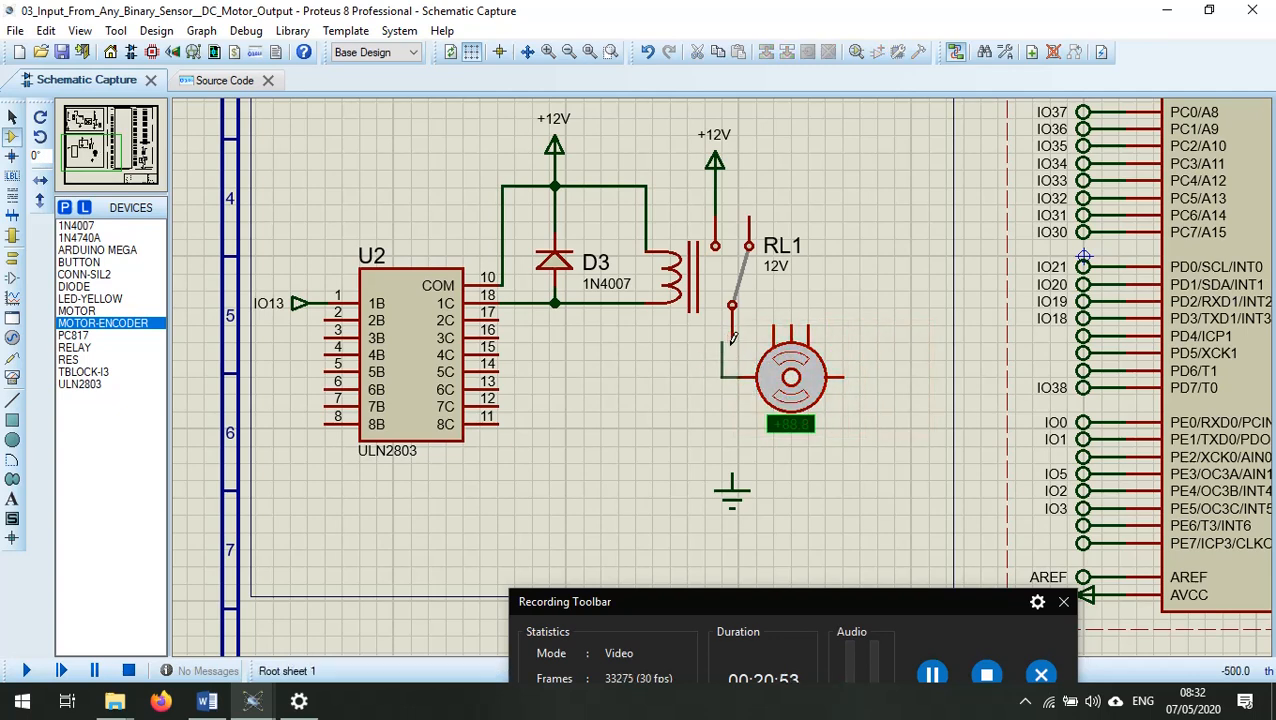
left_click(732, 306)
left_click_drag(748, 503, 884, 459)
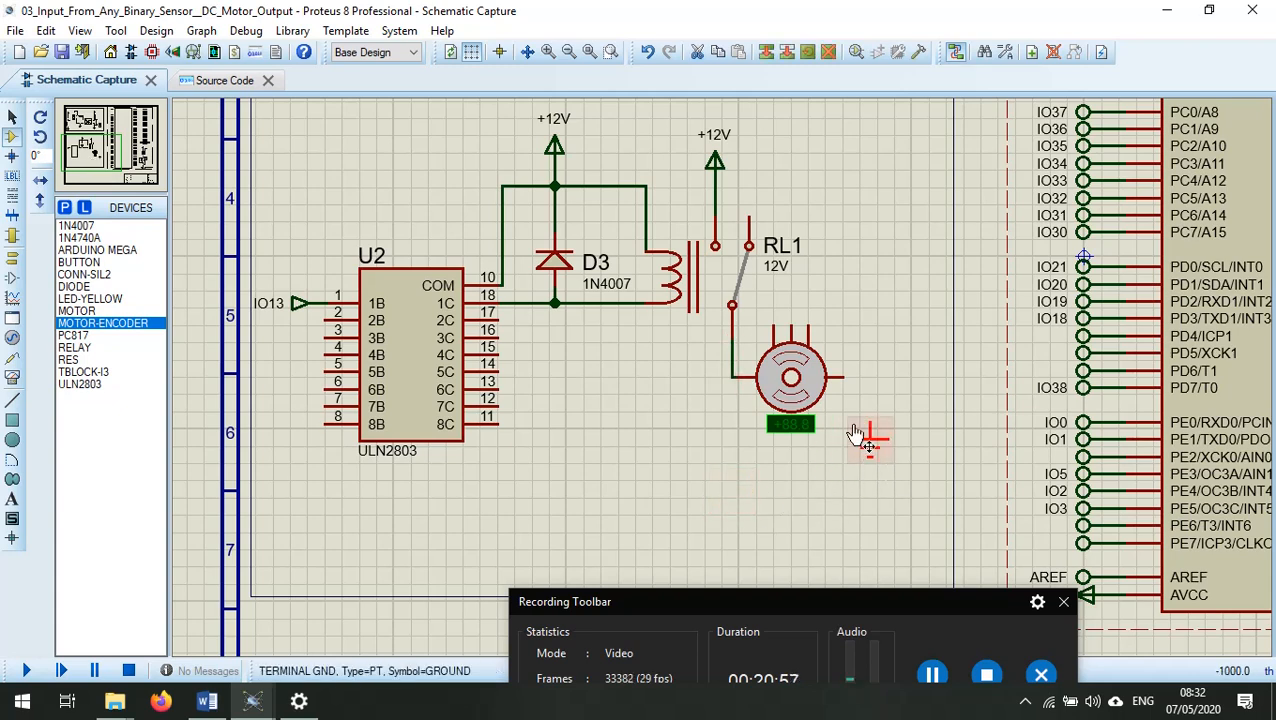
left_click(844, 377)
left_click(870, 426)
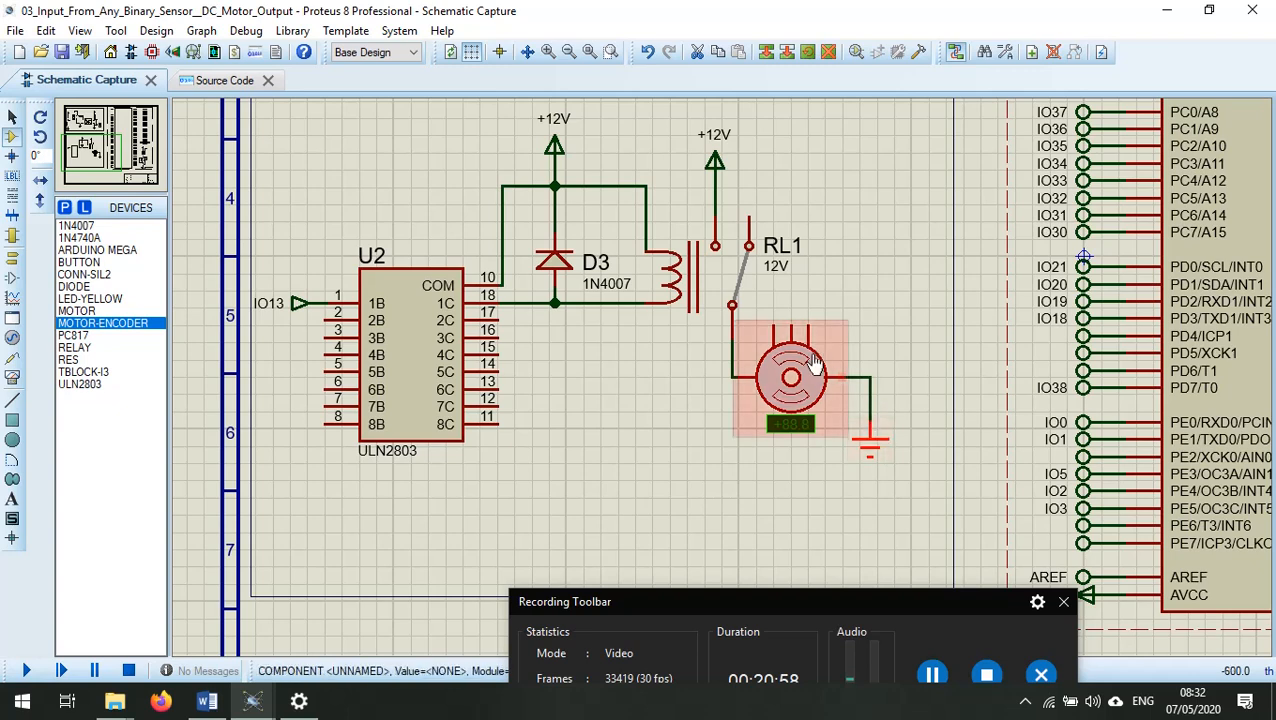
Run and stop the simulation to test the encoder motor, and move the motor with its ground lower in the output box
left_click(29, 671)
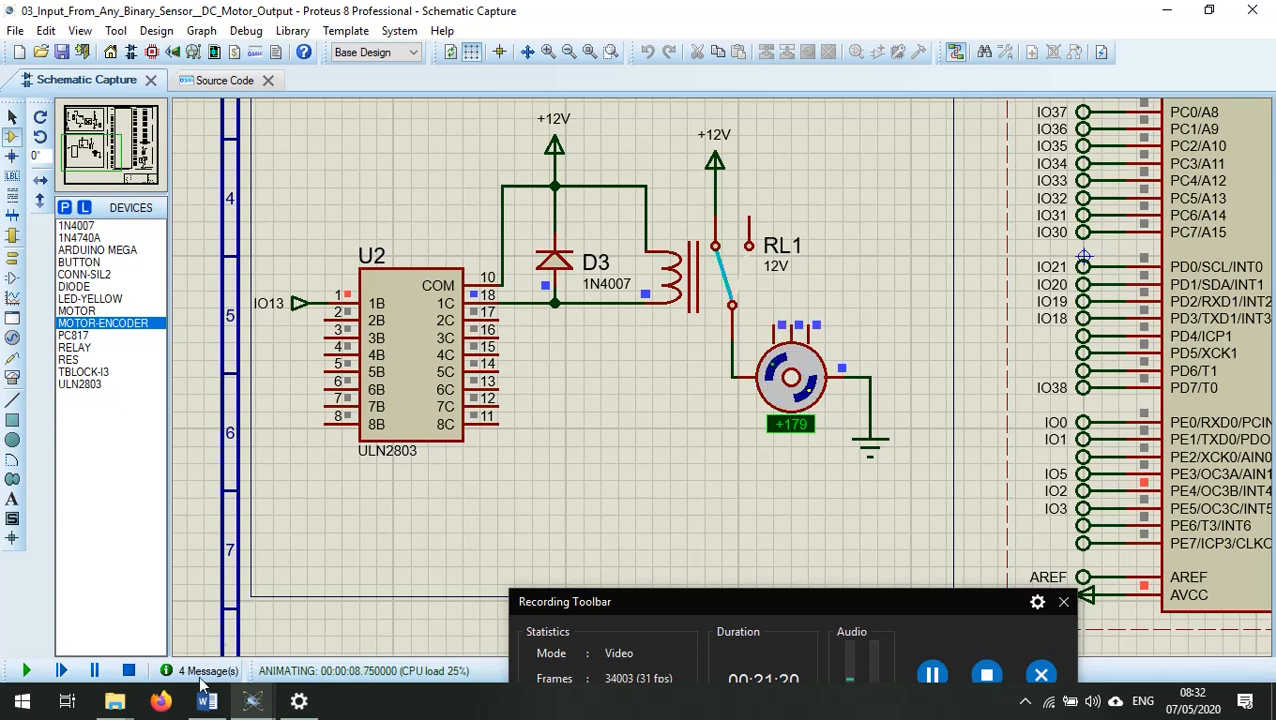
left_click(128, 670)
scroll(753, 403, "down", 2)
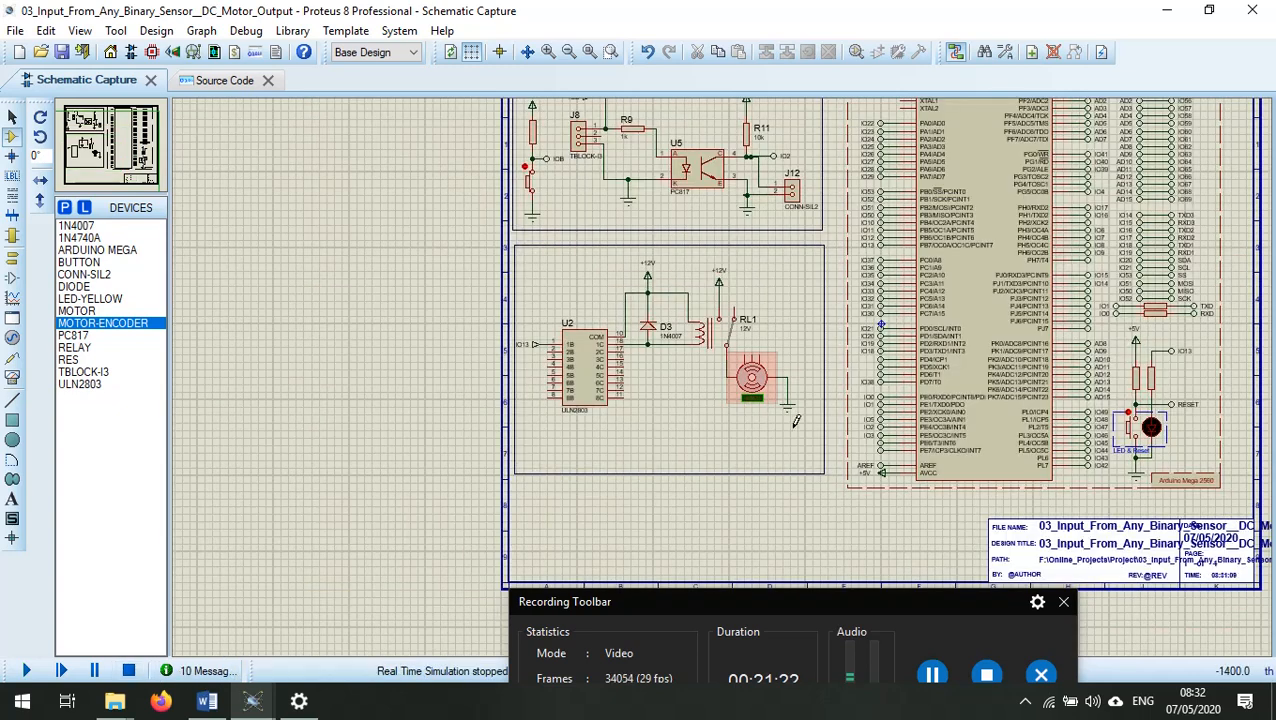
mouse_move(796, 425)
left_mouse_down()
mouse_move(731, 352)
mouse_move(781, 414)
left_mouse_up()
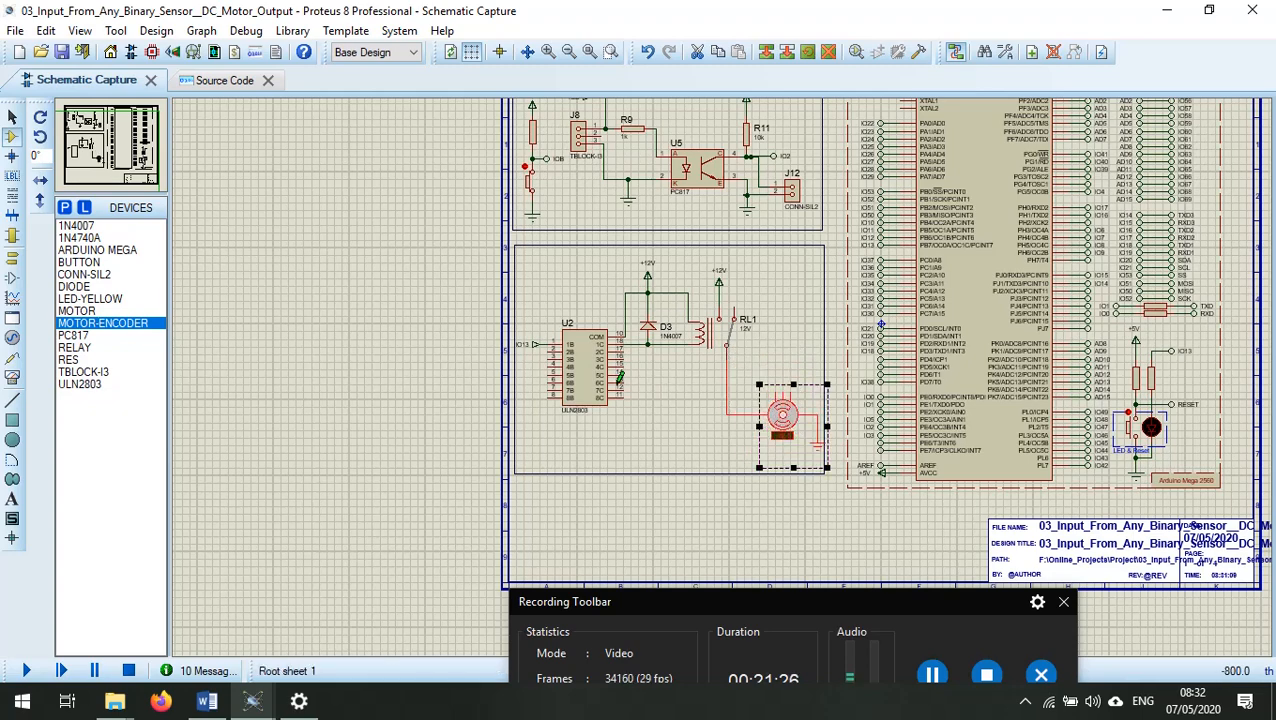
Save the project as 03_Input_From_Any_Binary_Sensor__ENCODER_1_Motor_Output.pdsprj in the Project folder and deselect the motor block
left_click(15, 31)
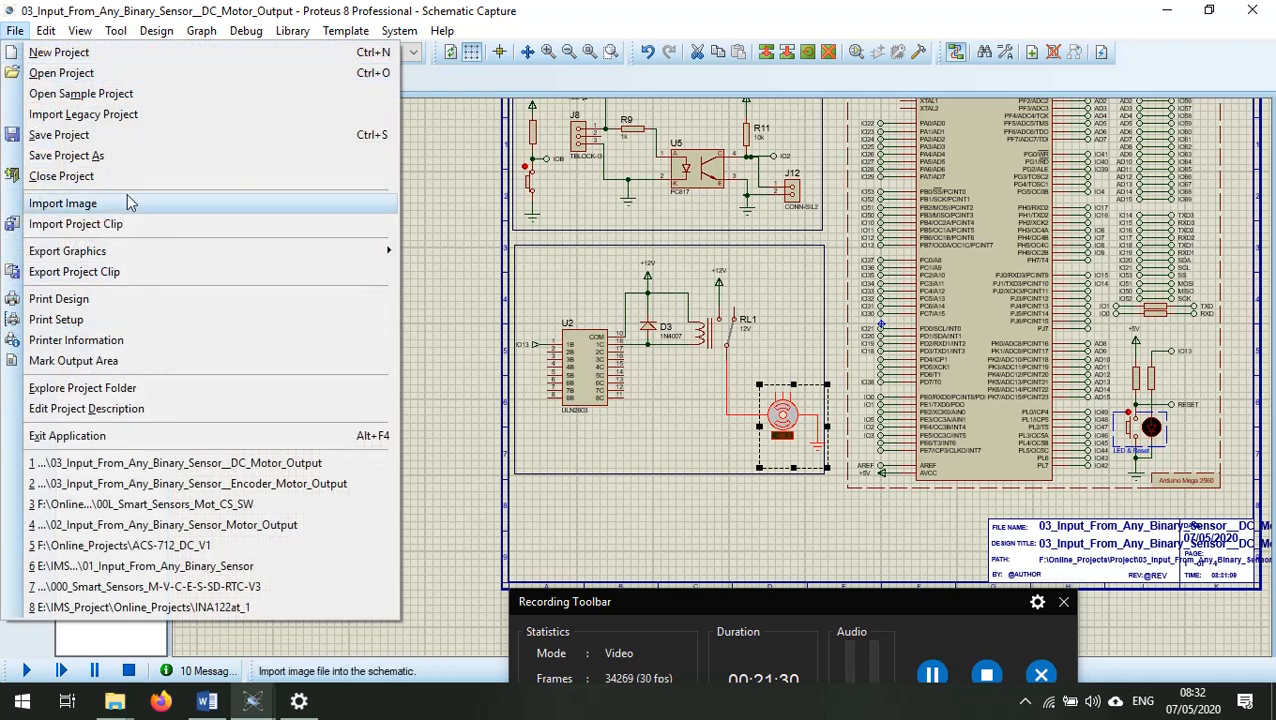
left_click(125, 157)
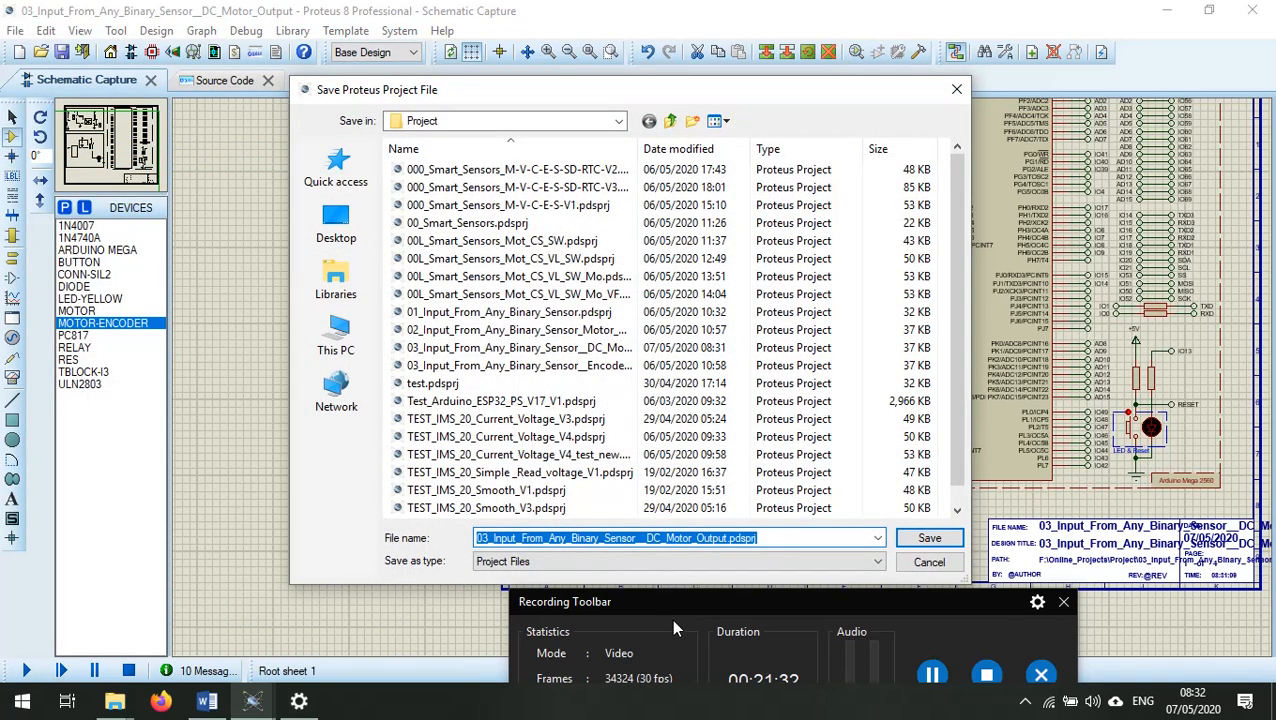
left_click(660, 538)
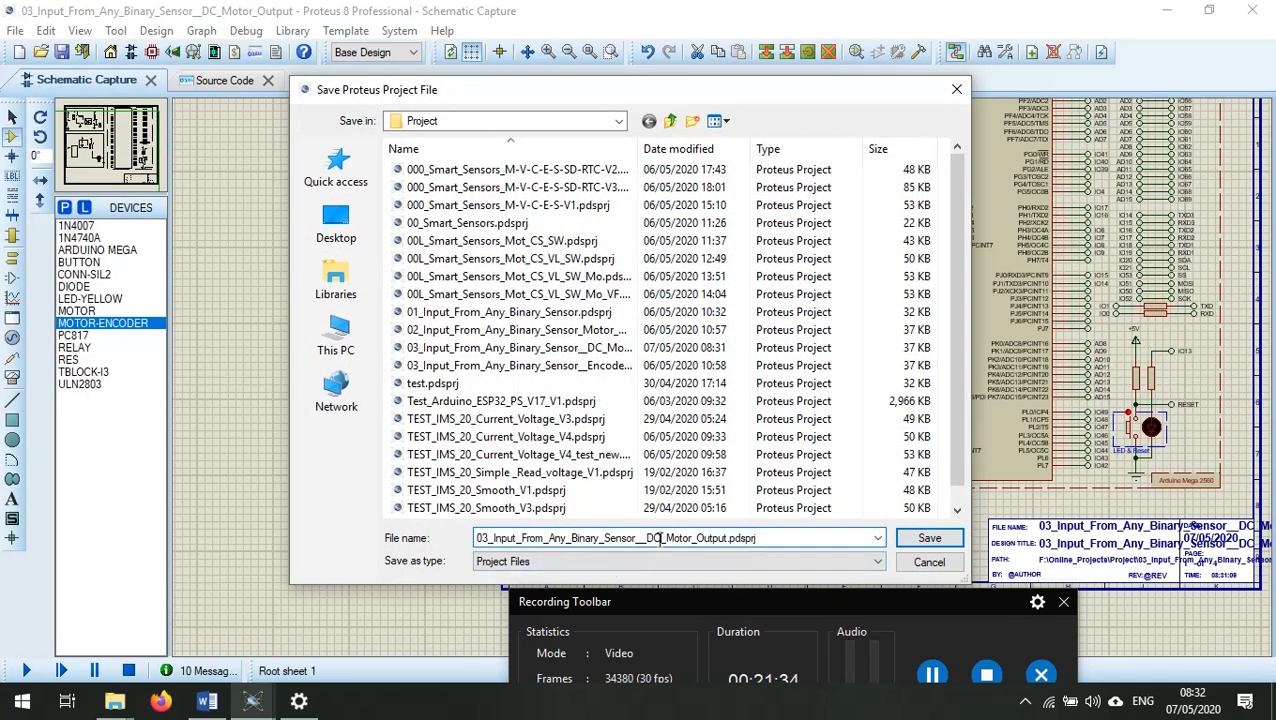
key("BackSpace")
key("BackSpace")
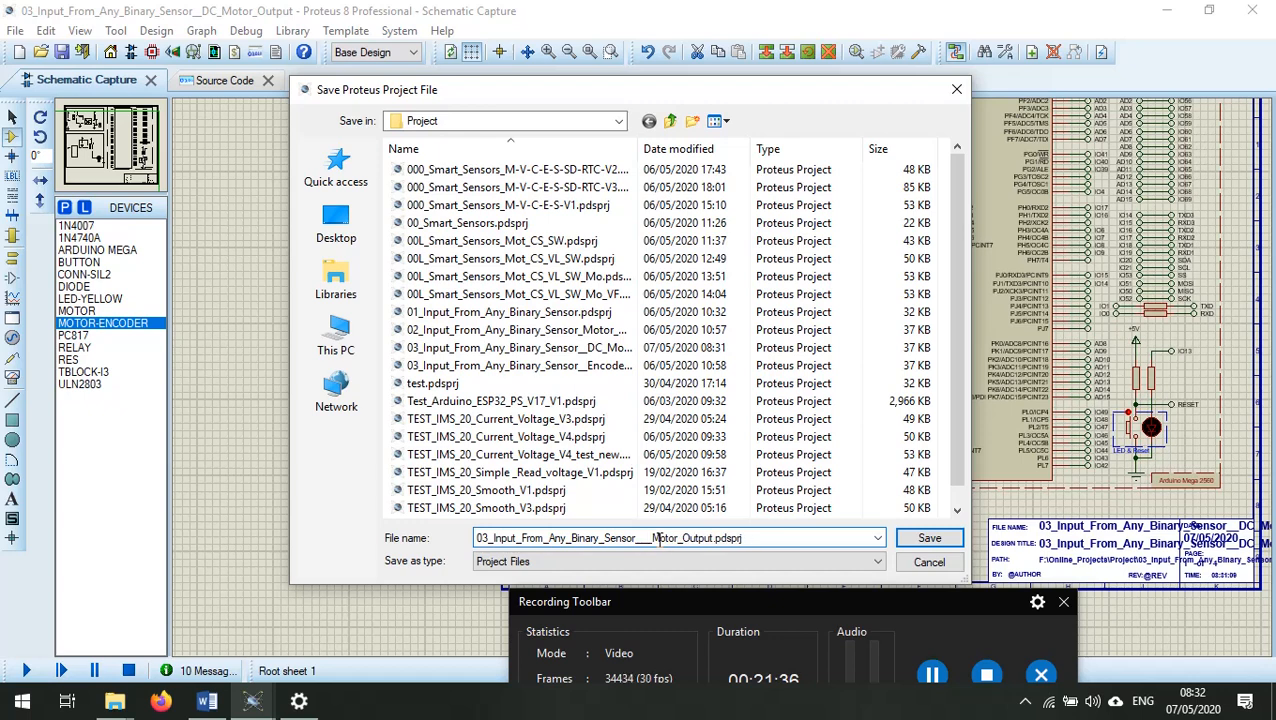
type("ENCODER")
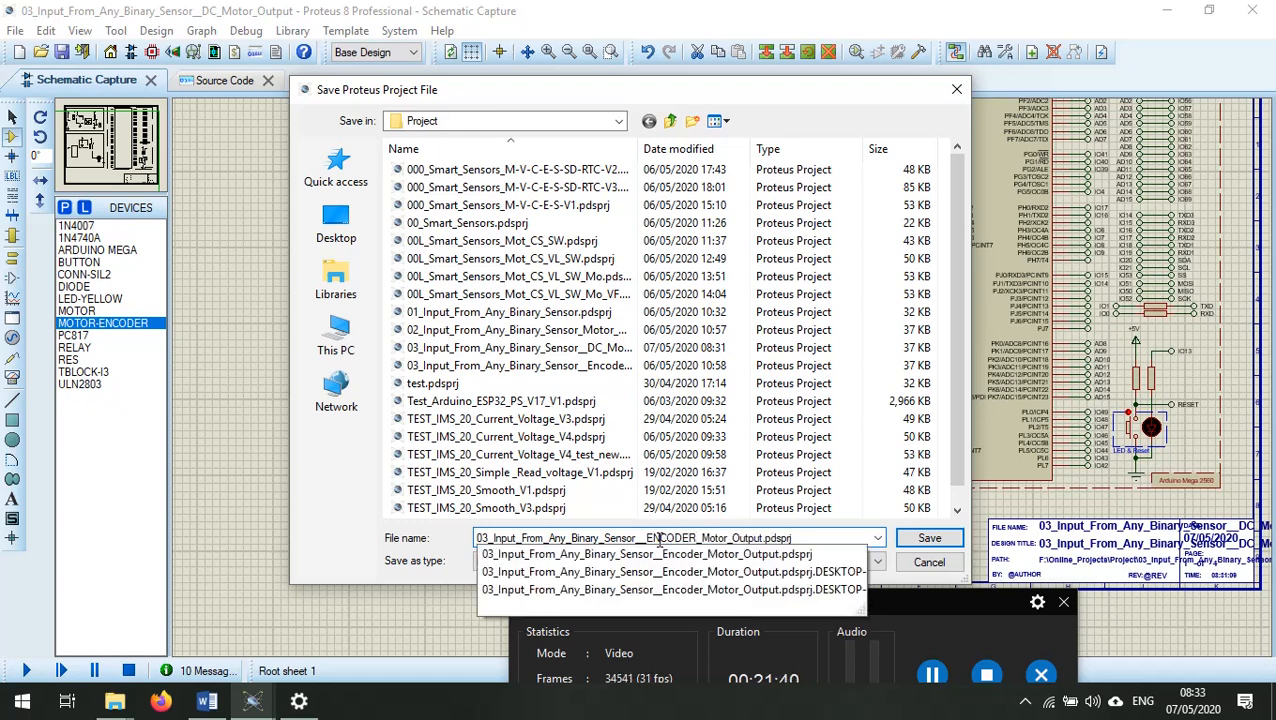
type("_")
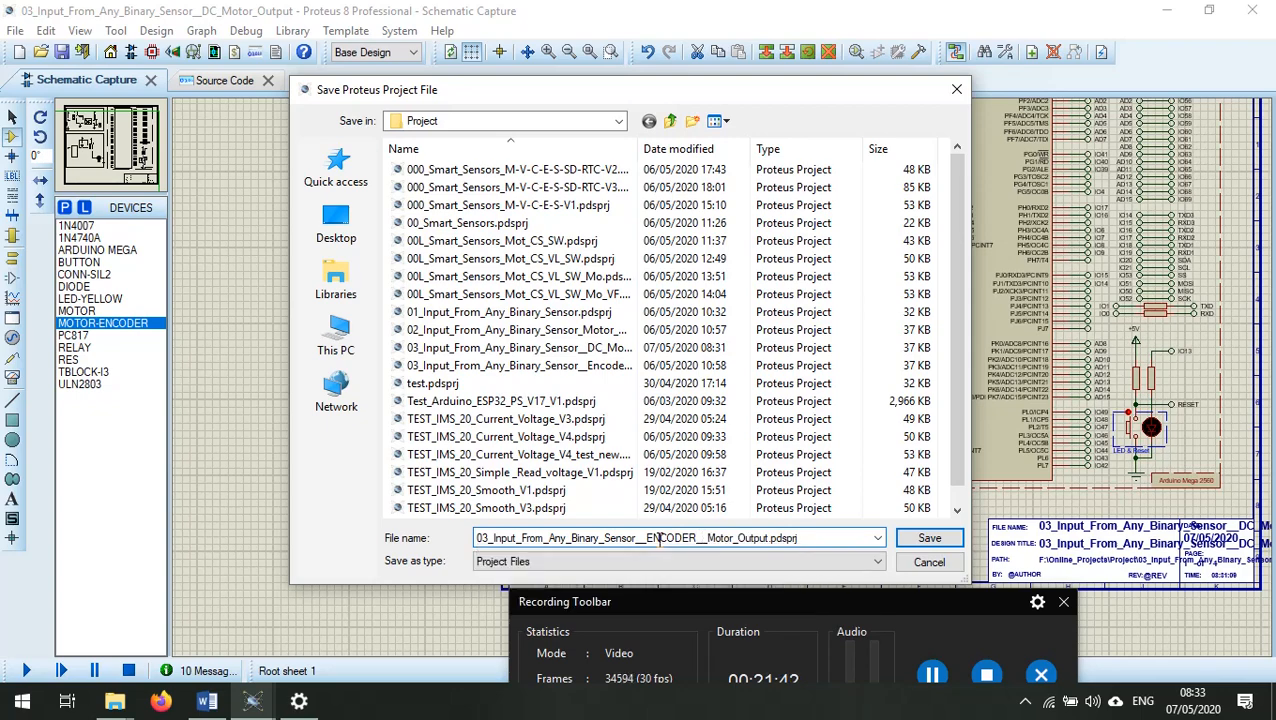
type("1")
key("Return")
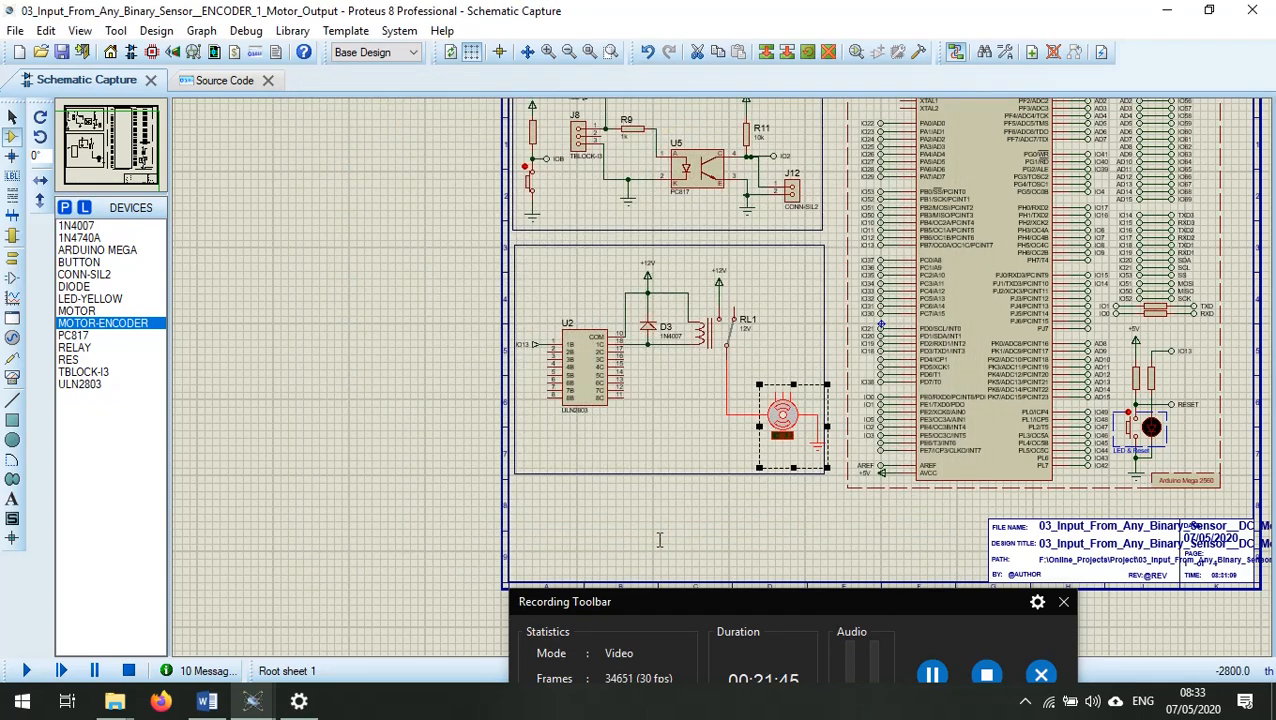
left_click(700, 428)
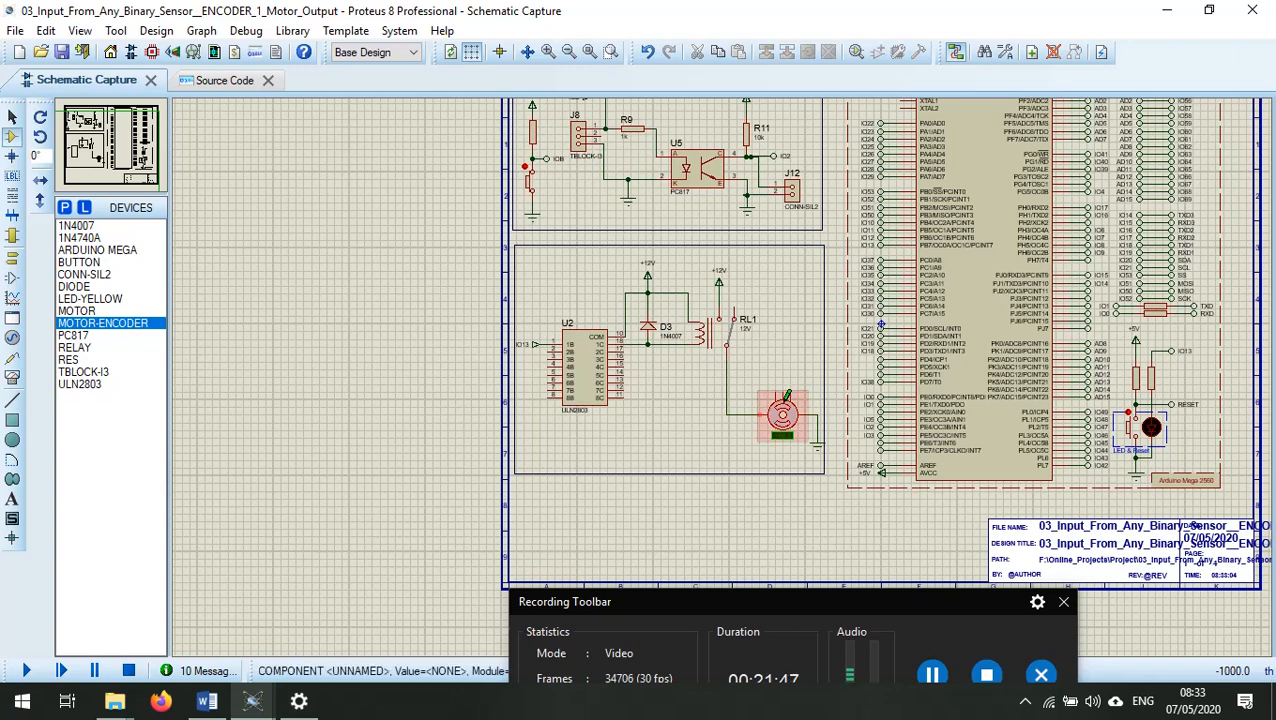
scroll(818, 404, "up", 1)
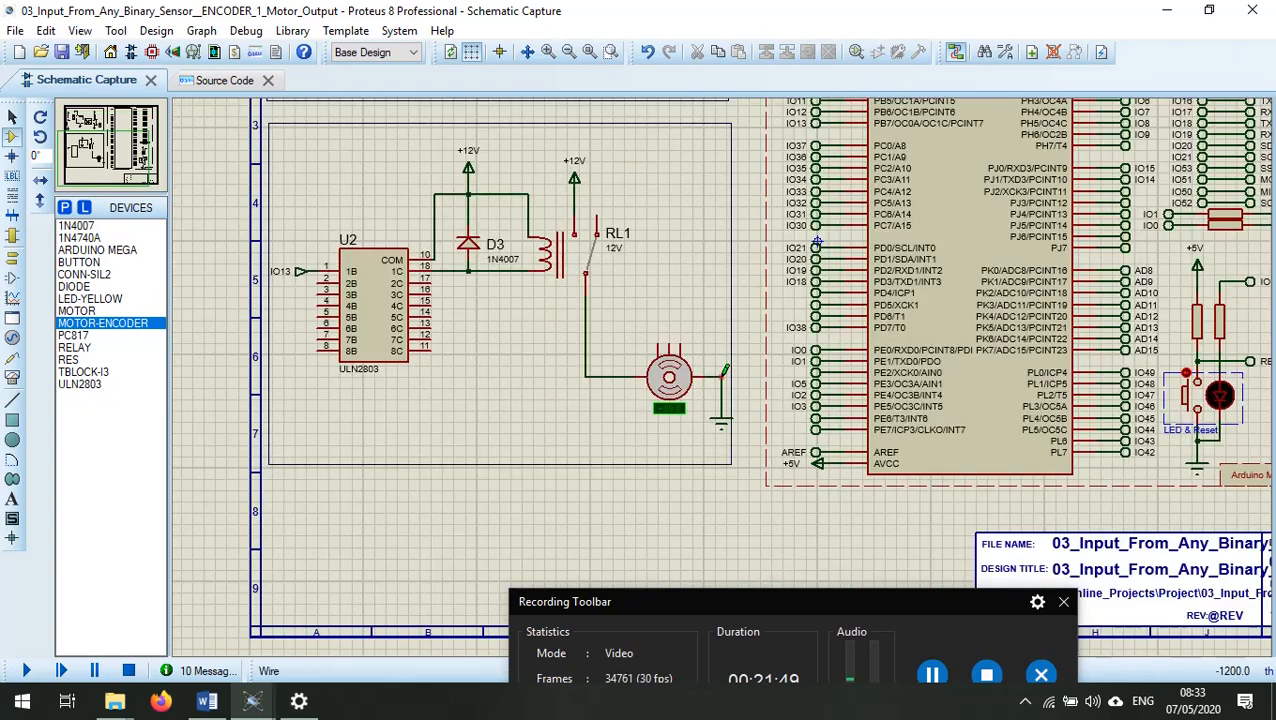
Place an oscilloscope between the relay output box and the Arduino Mega, above the encoder motor
left_click(12, 378)
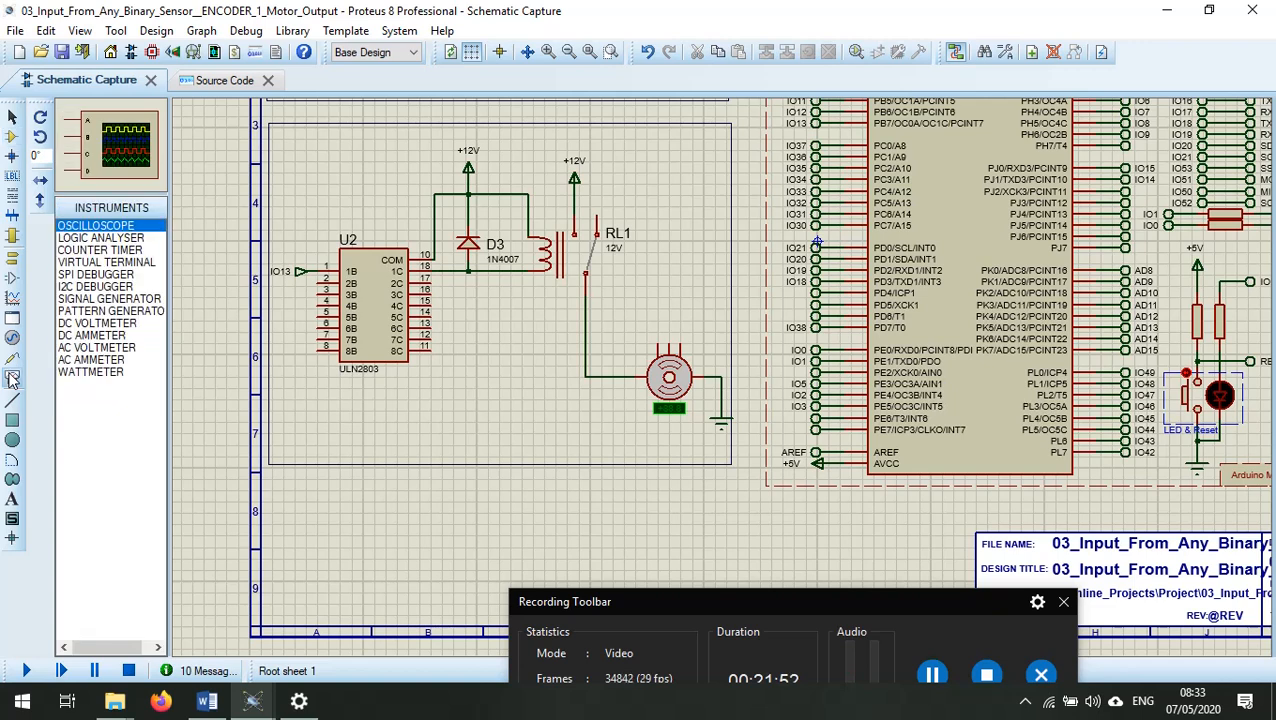
left_click(120, 239)
left_click(117, 227)
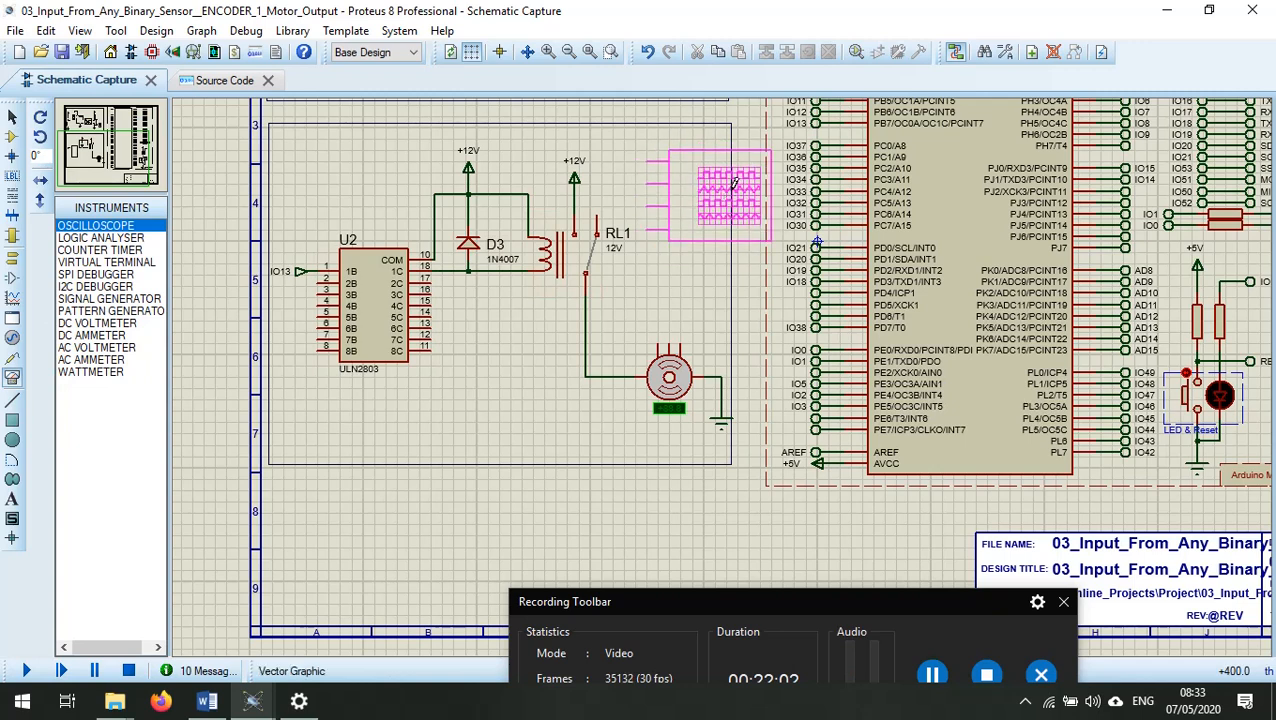
left_click(780, 216)
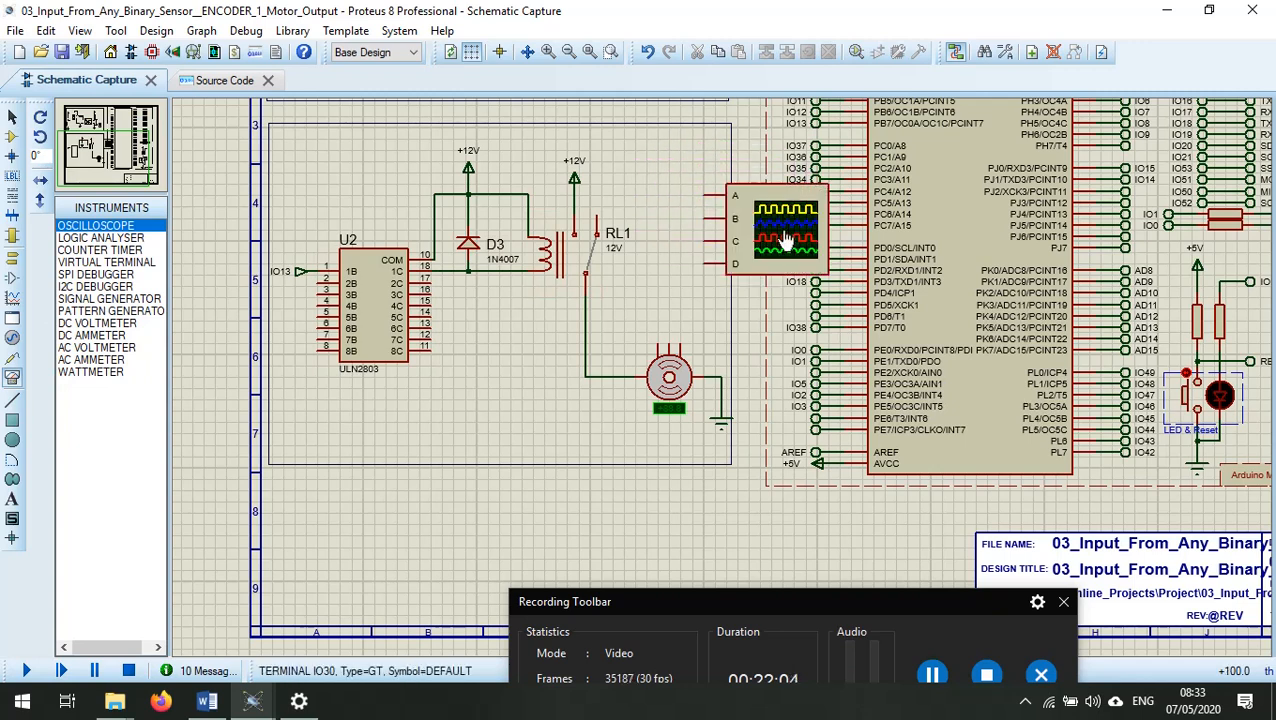
Wire oscilloscope channels A, B and C to the encoder motor's three encoder output pins
left_click(703, 194)
left_click(663, 344)
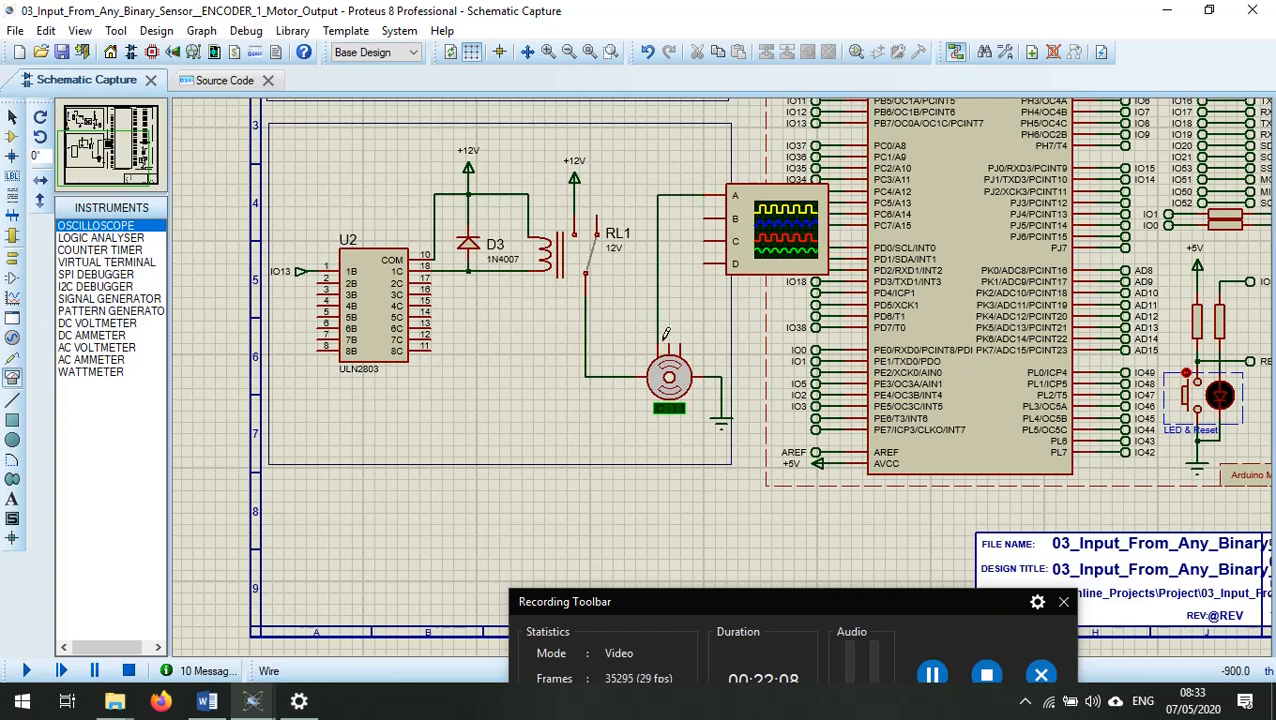
left_click(703, 218)
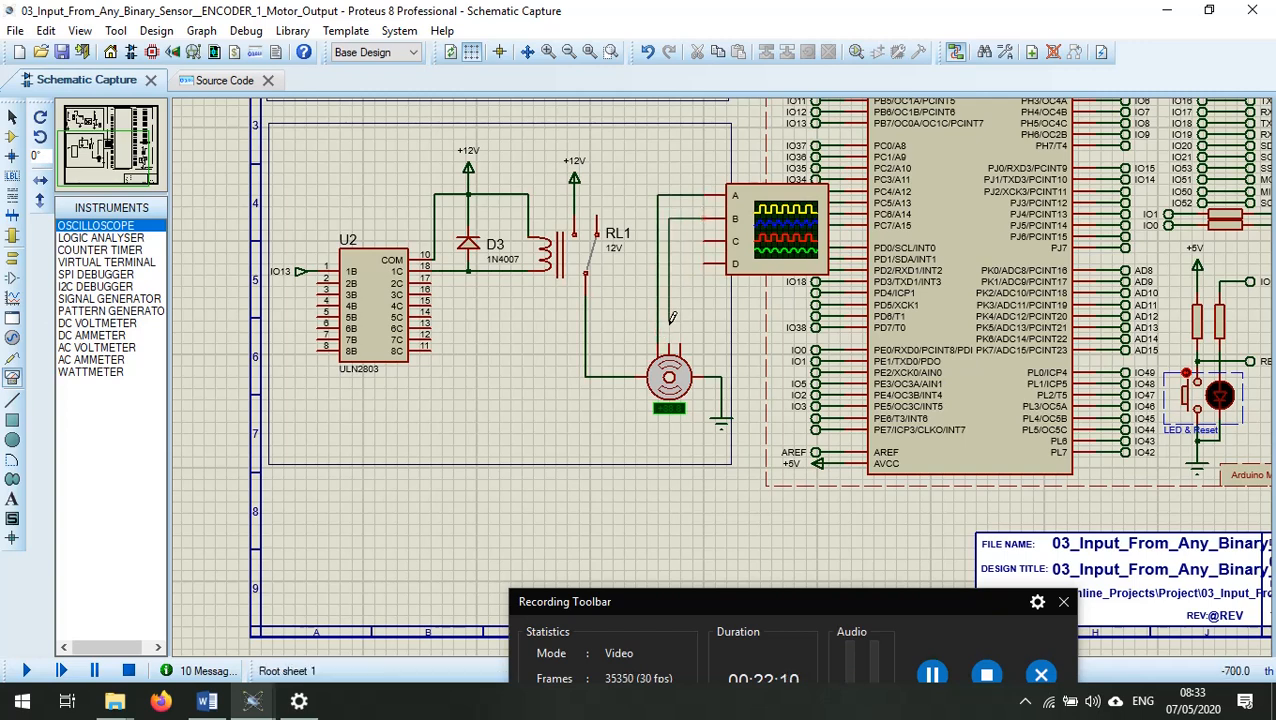
left_click(668, 344)
left_click(703, 241)
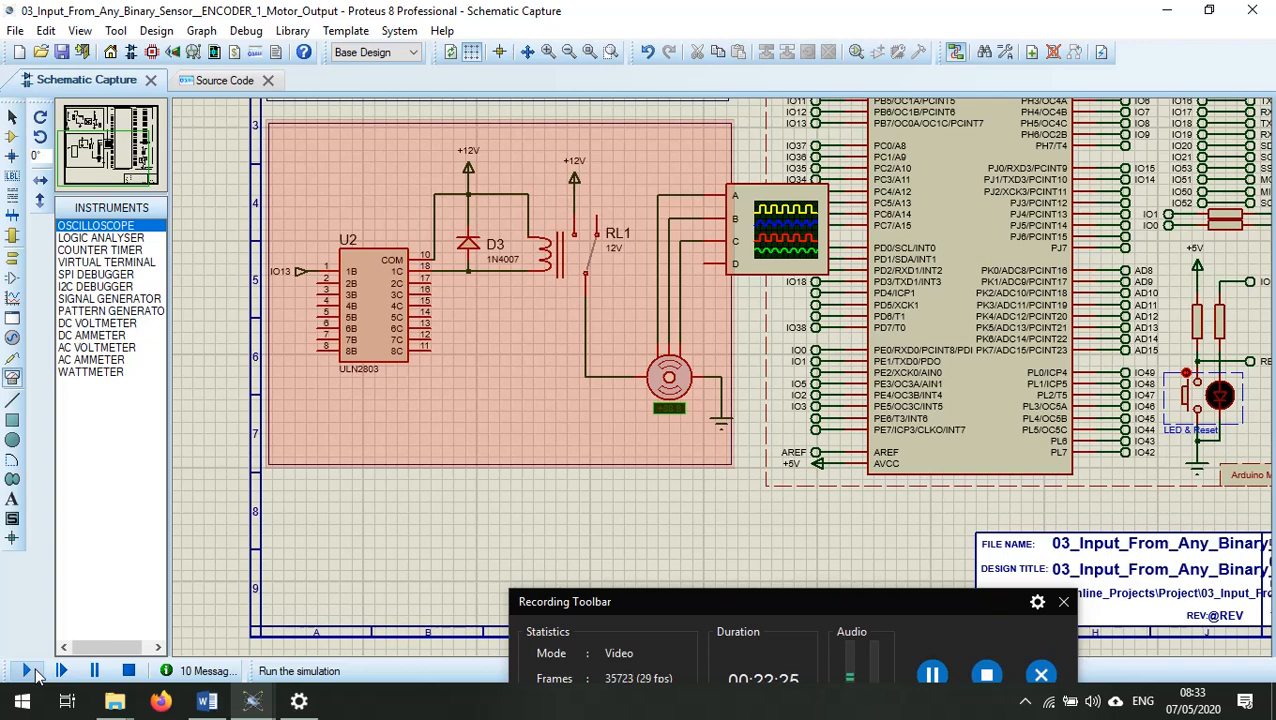
Run the simulation and shift the oscilloscope's channel B trace up and channel A trace down beside channel C
left_click(30, 672)
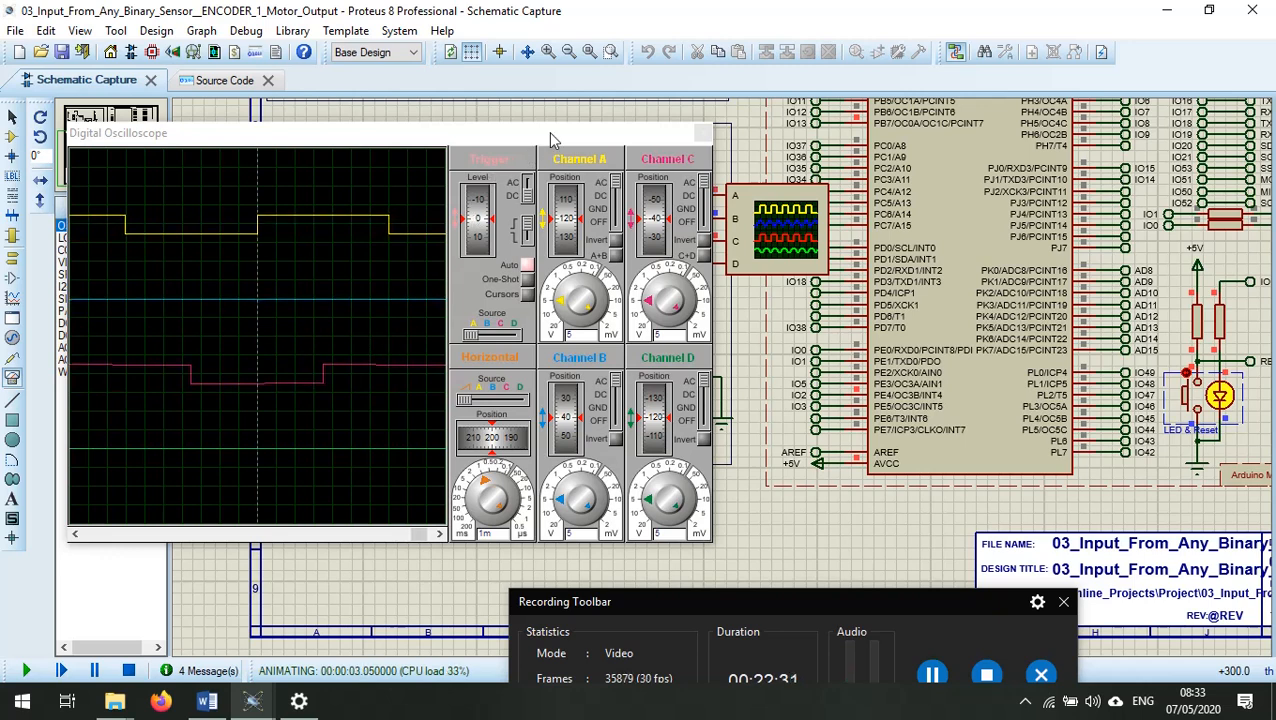
left_click_drag(548, 132, 587, 113)
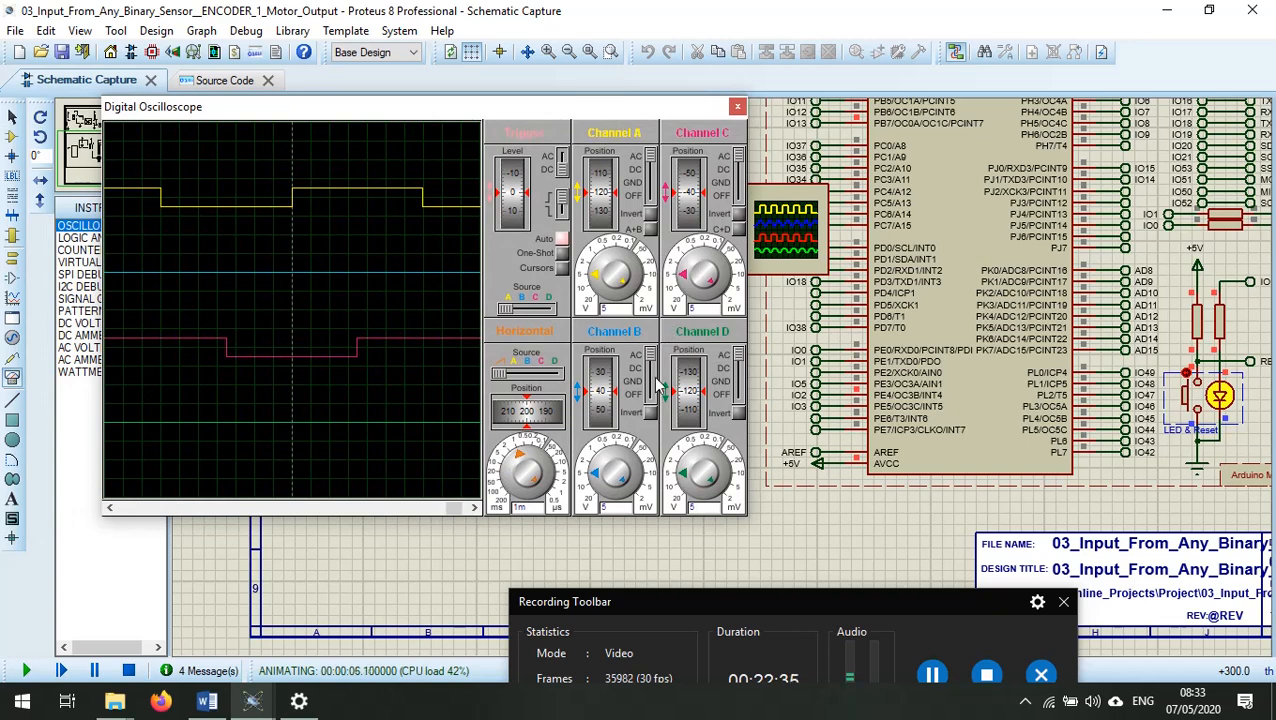
scroll(605, 385, "up", 5)
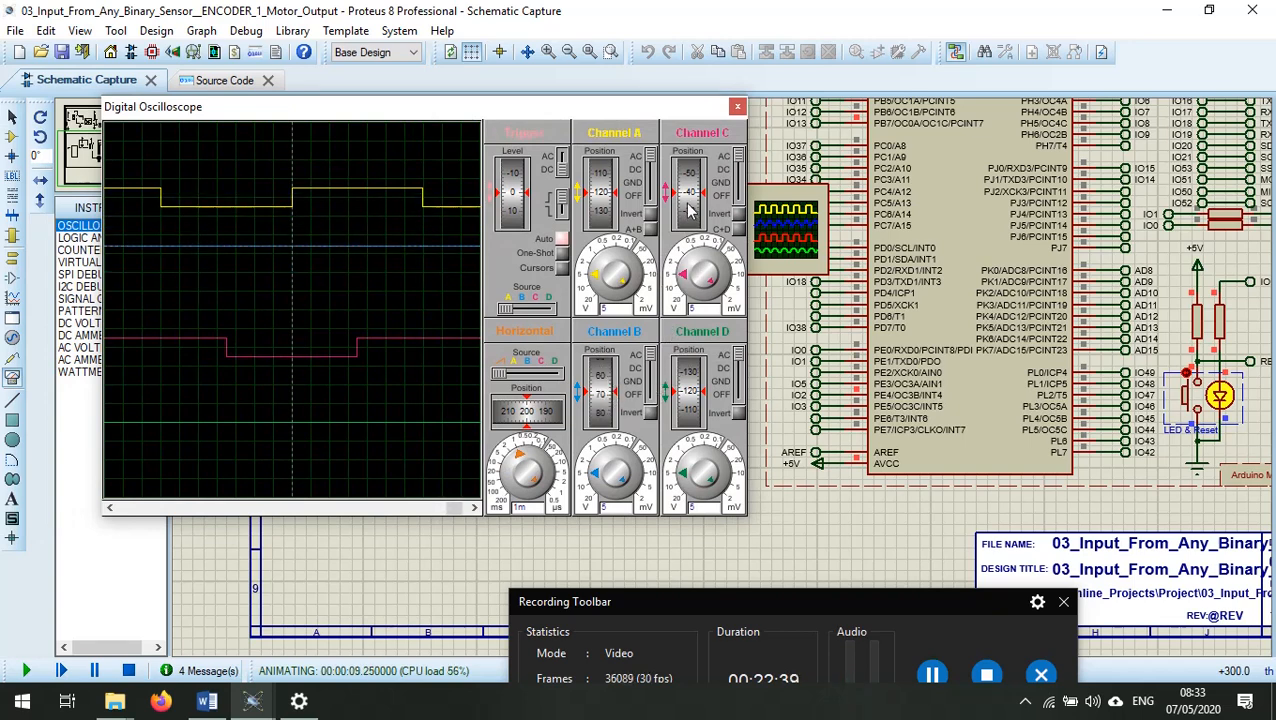
left_click_drag(604, 200, 605, 245)
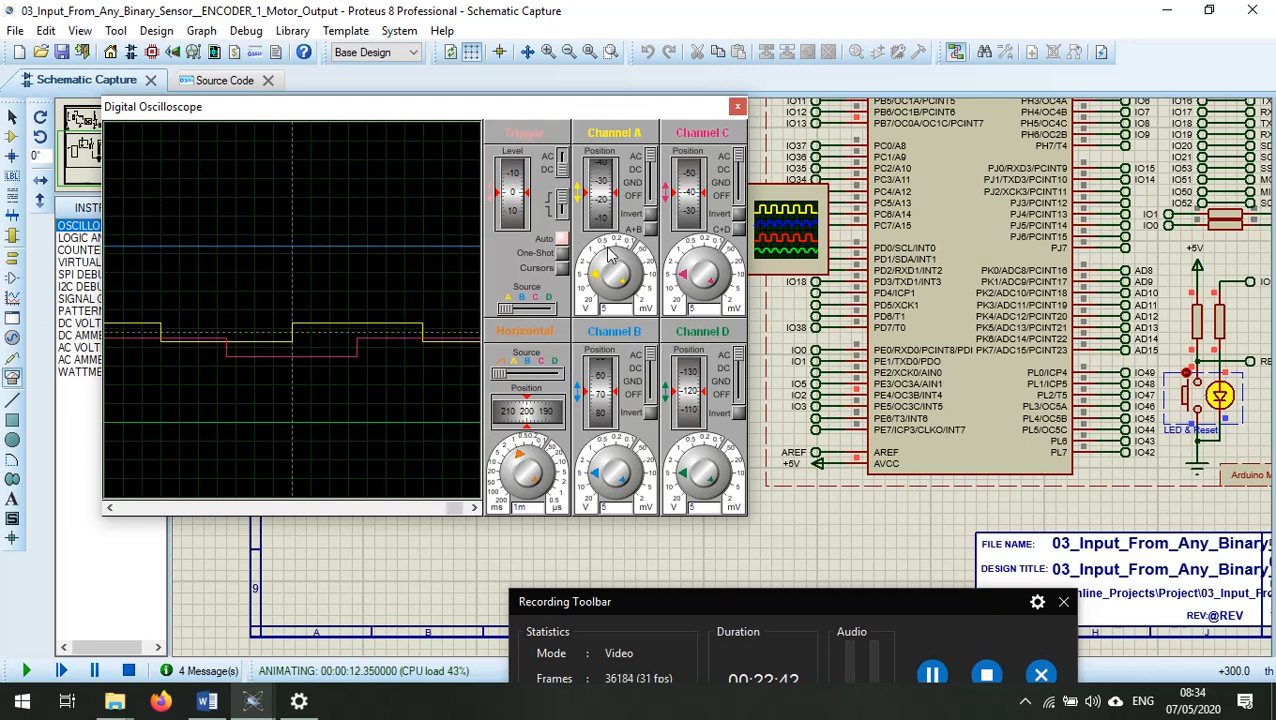
Set the oscilloscope's horizontal timebase to 10 ms and fine-tune channel A's position to -30
left_click(514, 446)
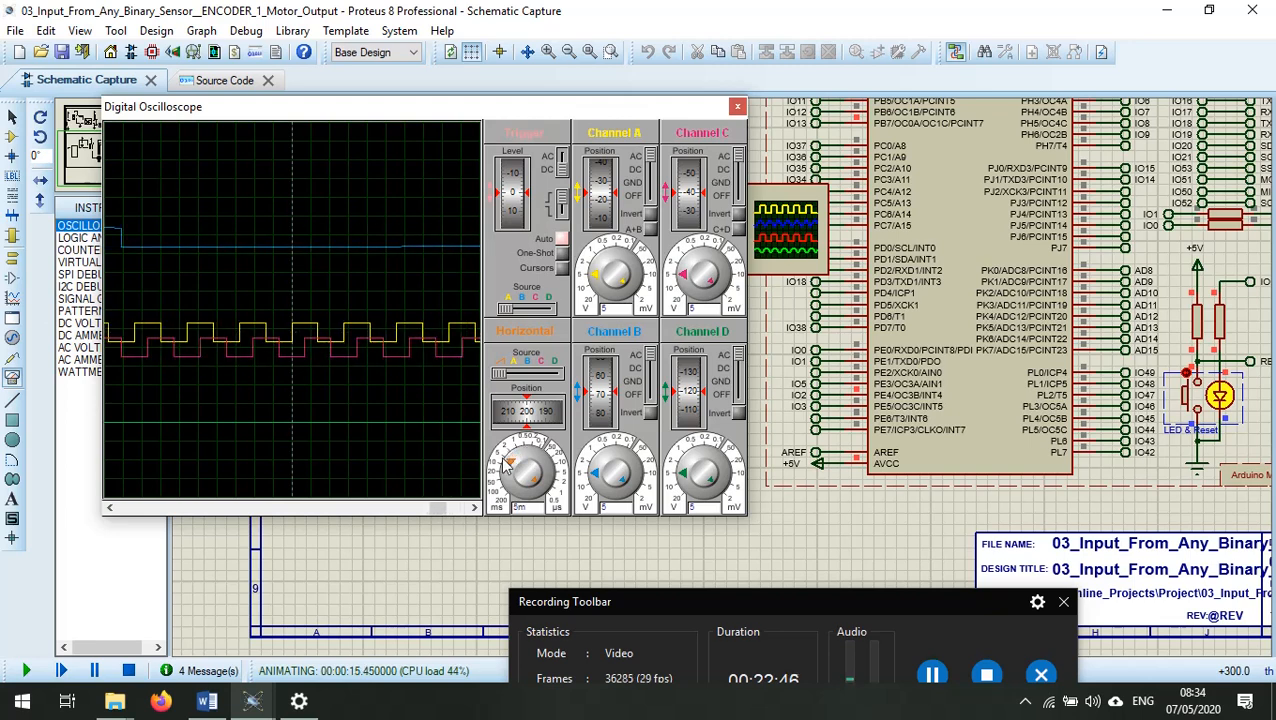
left_click(507, 461)
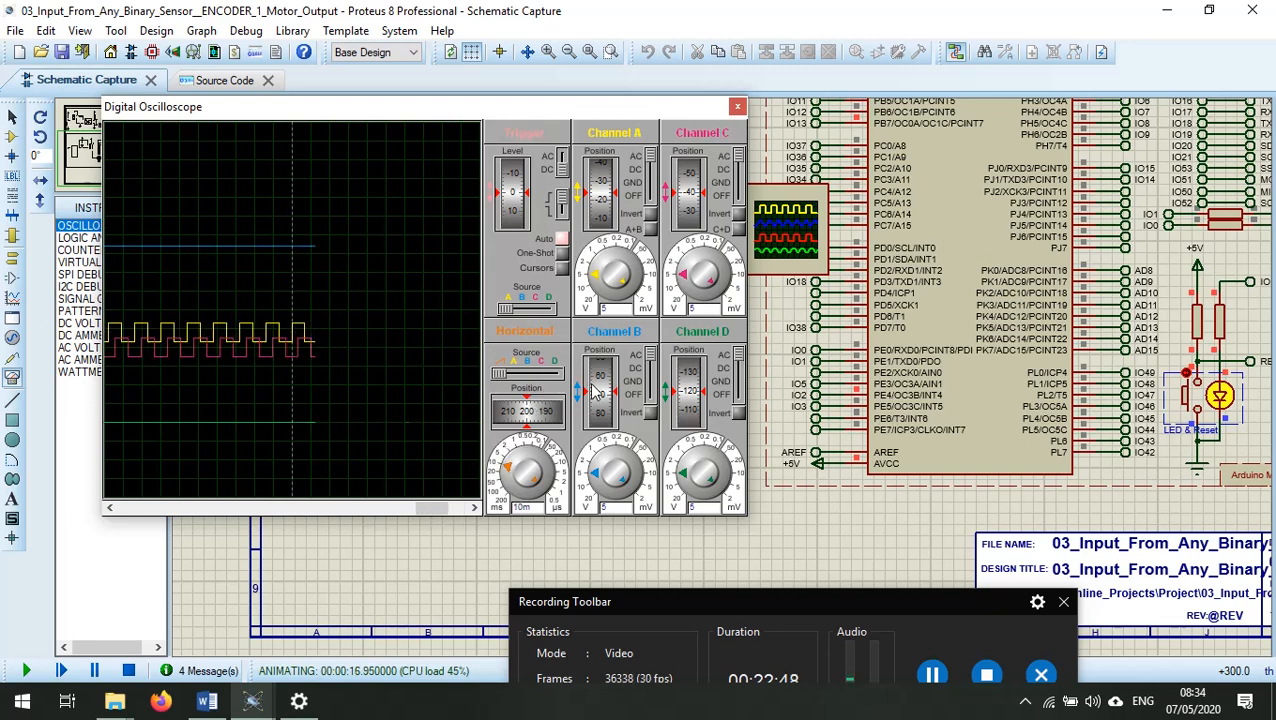
left_click(605, 197)
mouse_move(605, 197)
left_mouse_down()
mouse_move(608, 217)
mouse_move(614, 207)
left_mouse_up()
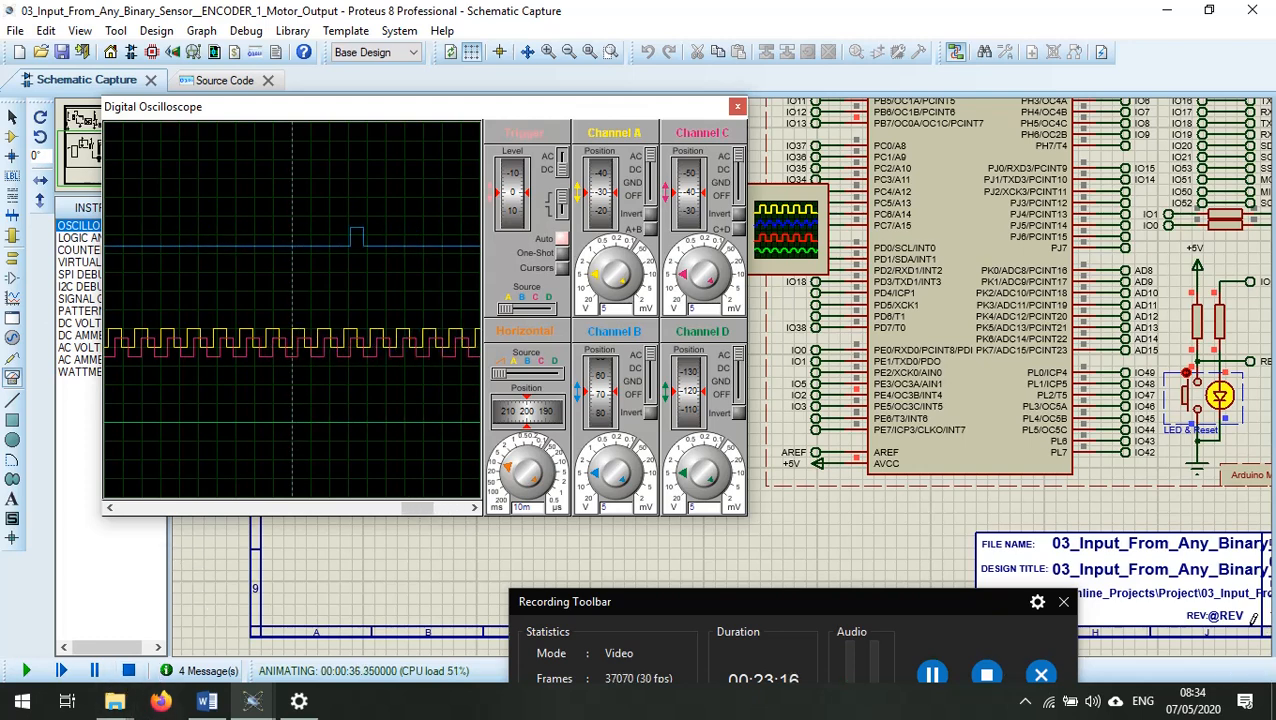
Move the oscilloscope window clear of the encoder motor and set channel B's position to -10, just above the other traces
left_click(931, 673)
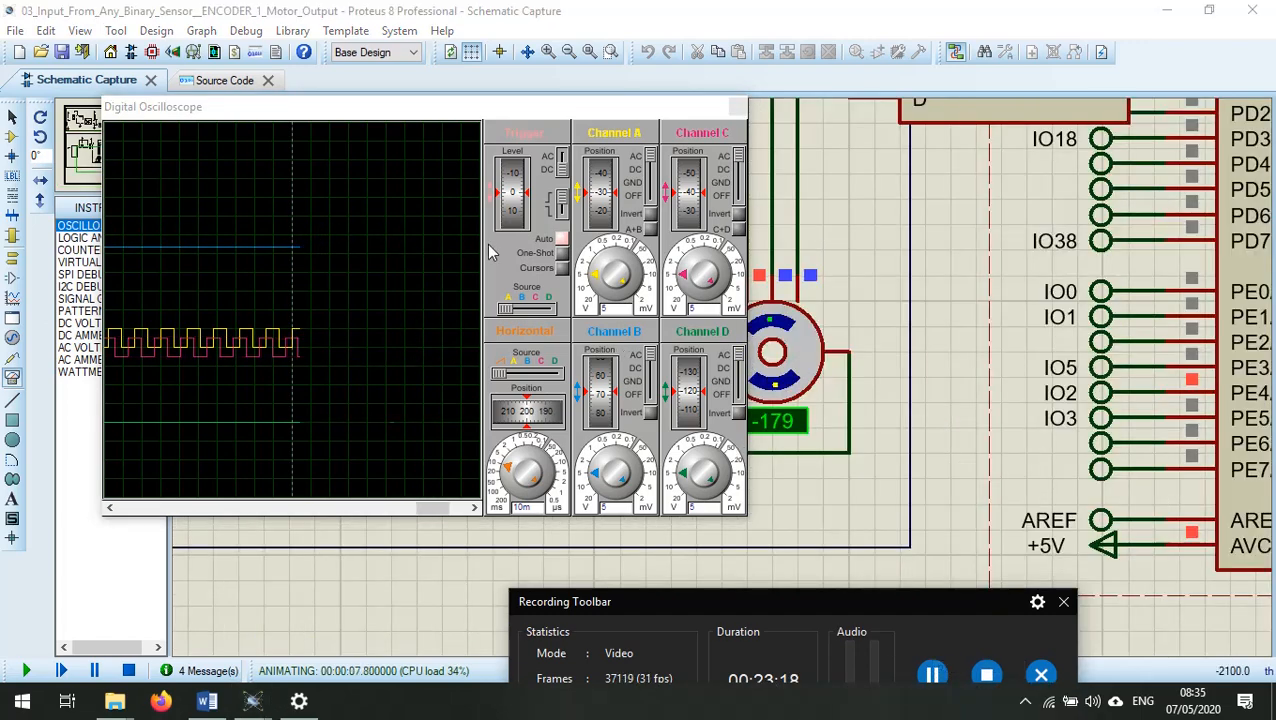
mouse_move(531, 111)
left_mouse_down()
mouse_move(452, 122)
mouse_move(512, 121)
left_mouse_up()
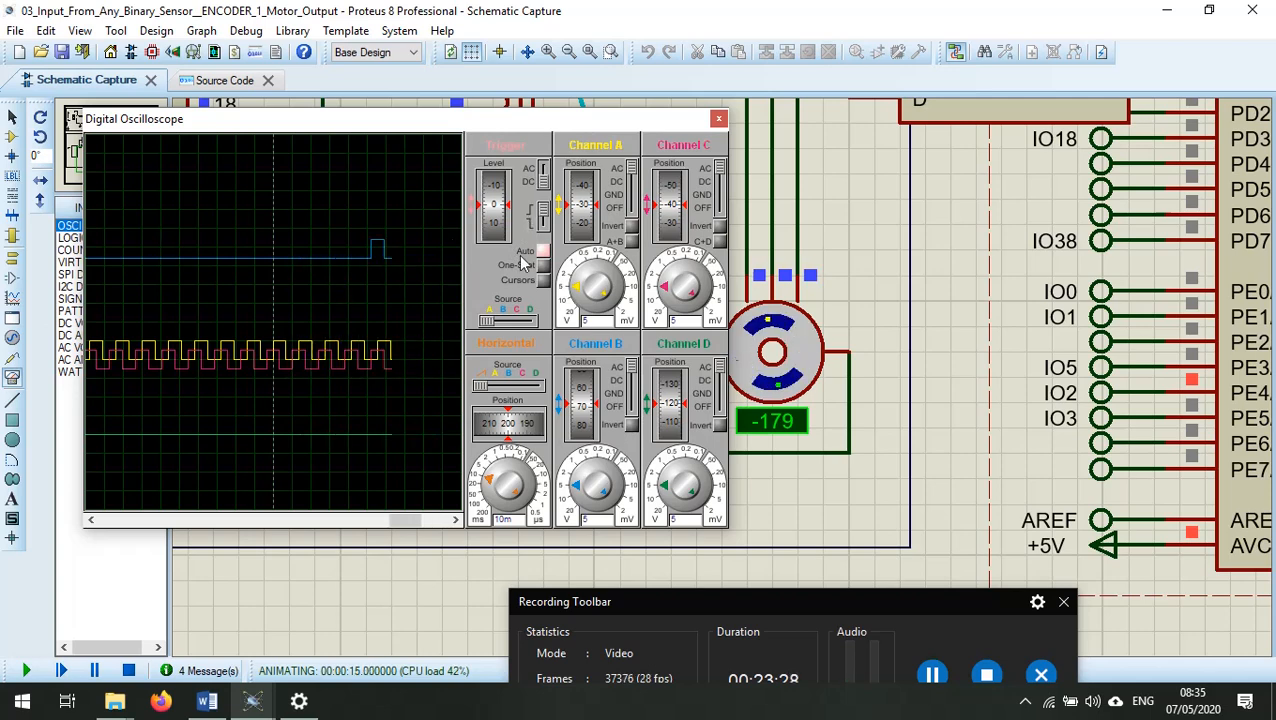
scroll(757, 350, "down", 2)
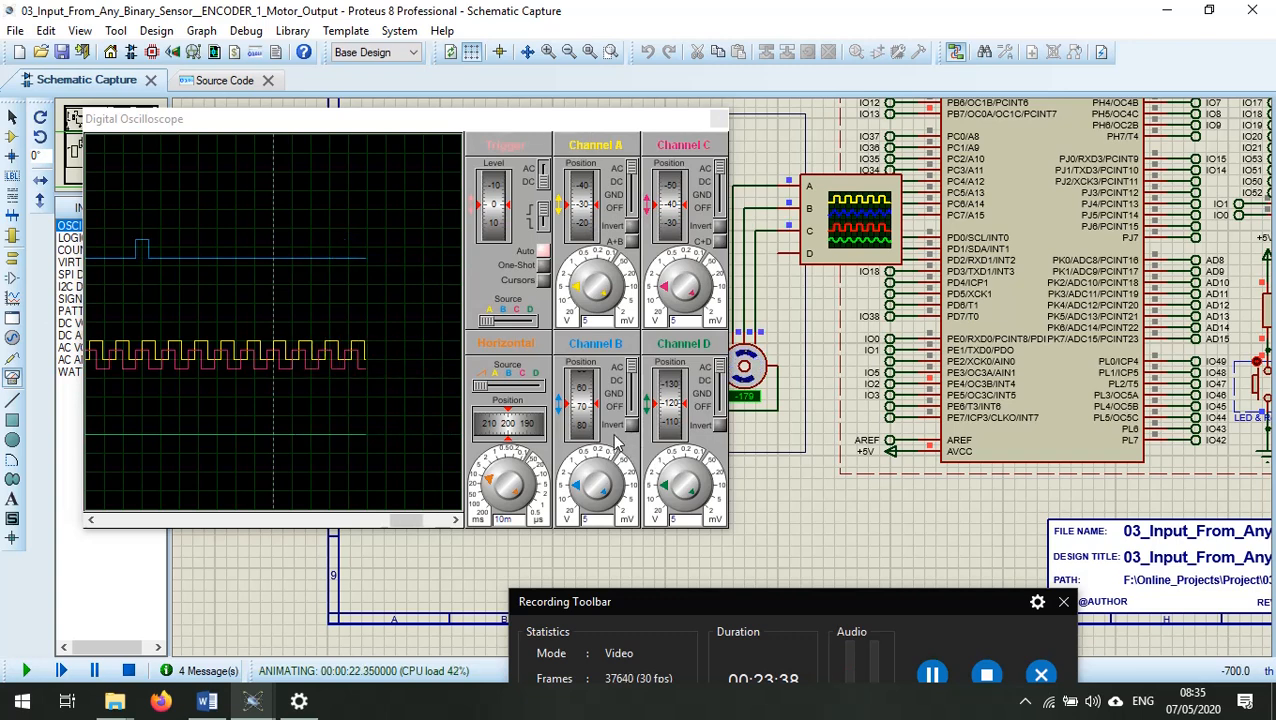
left_click_drag(584, 388, 591, 448)
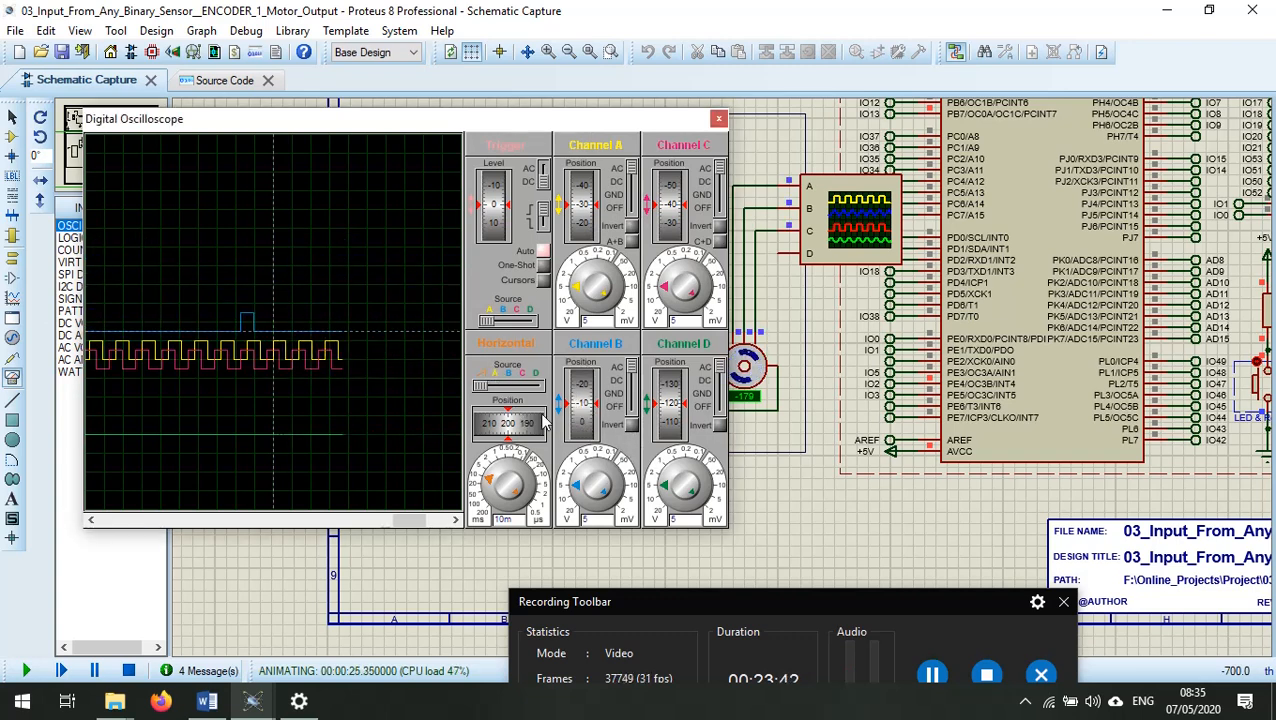
Increase the oscilloscope's horizontal timebase to 0.2 s to show several index pulses on channel B
left_click(482, 496)
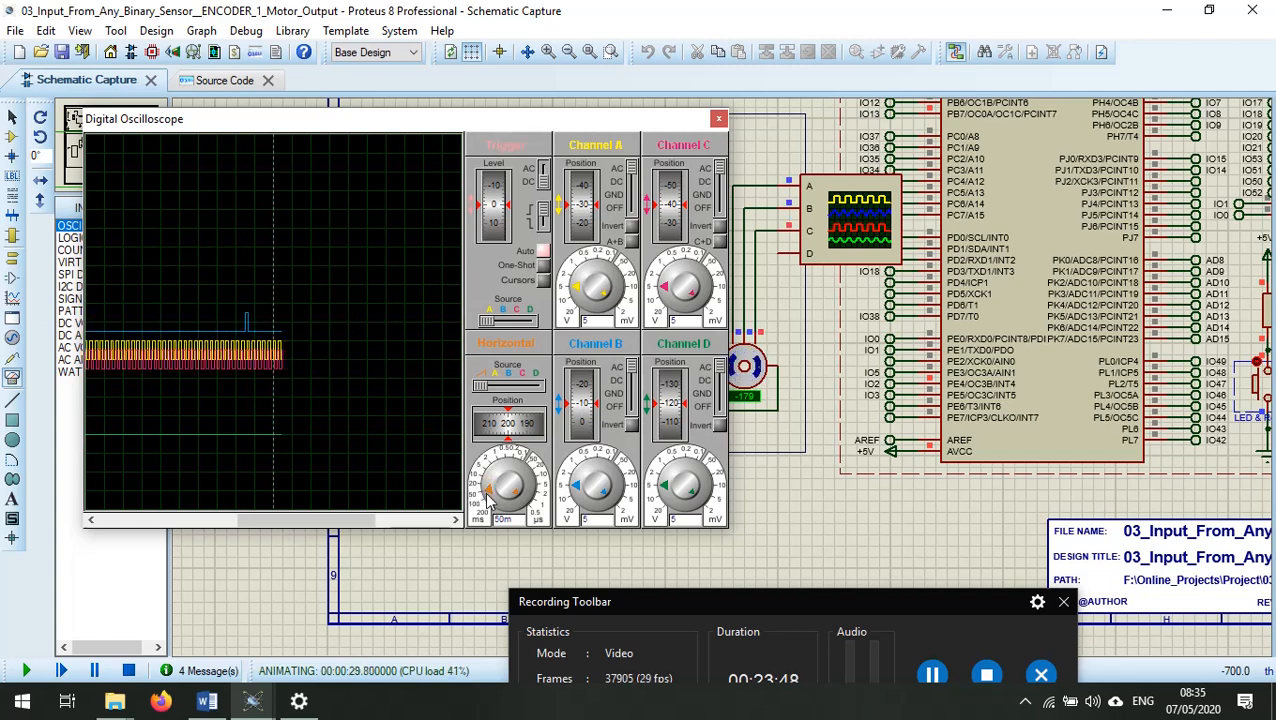
left_click(488, 500)
left_click(489, 497)
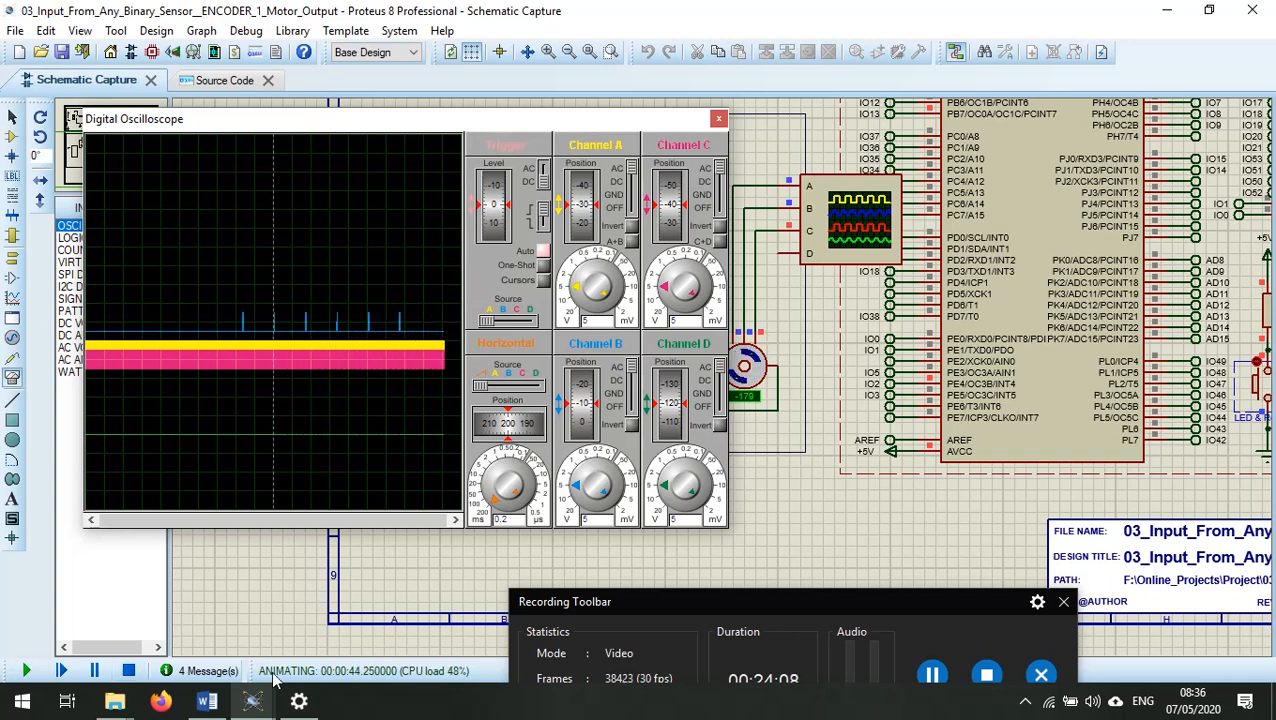
left_click(932, 675)
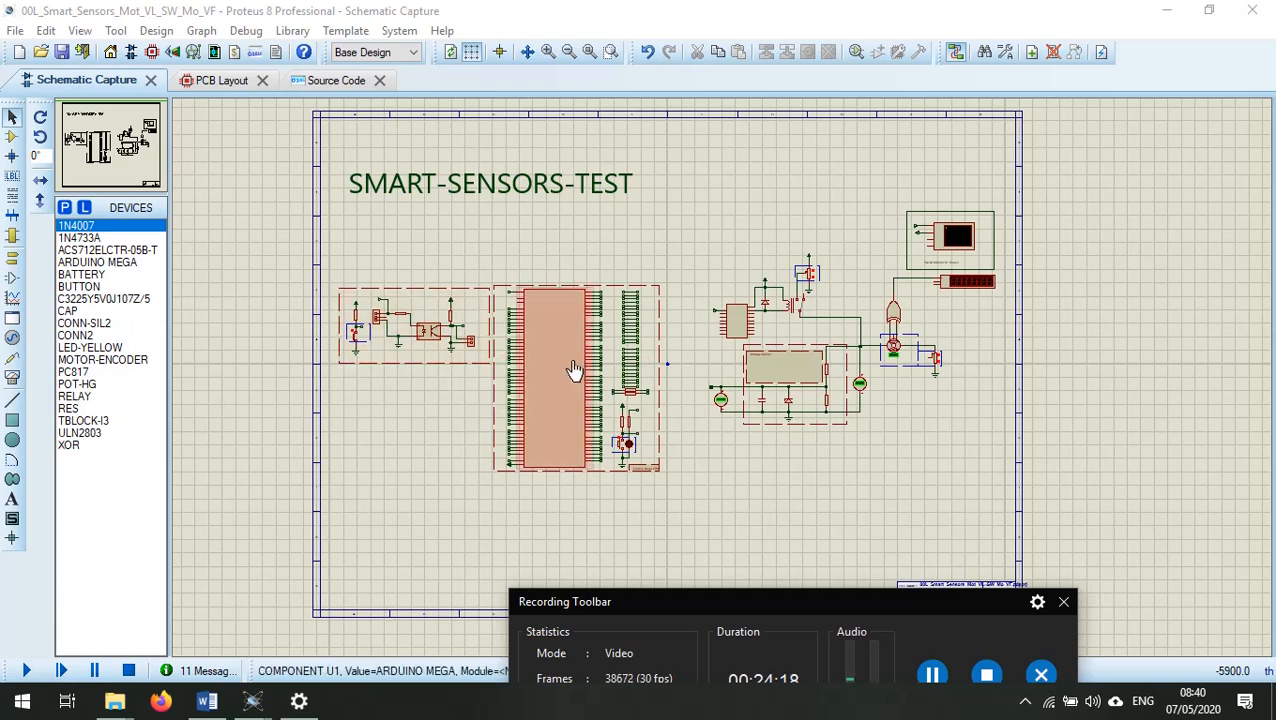
Examine the optocoupler input, Arduino Mega block, relay motor driver and voltage sensor in the 00L_Smart_Sensors_Mot_VL_SW_Mo_VF schematic
scroll(420, 356, "up", 2)
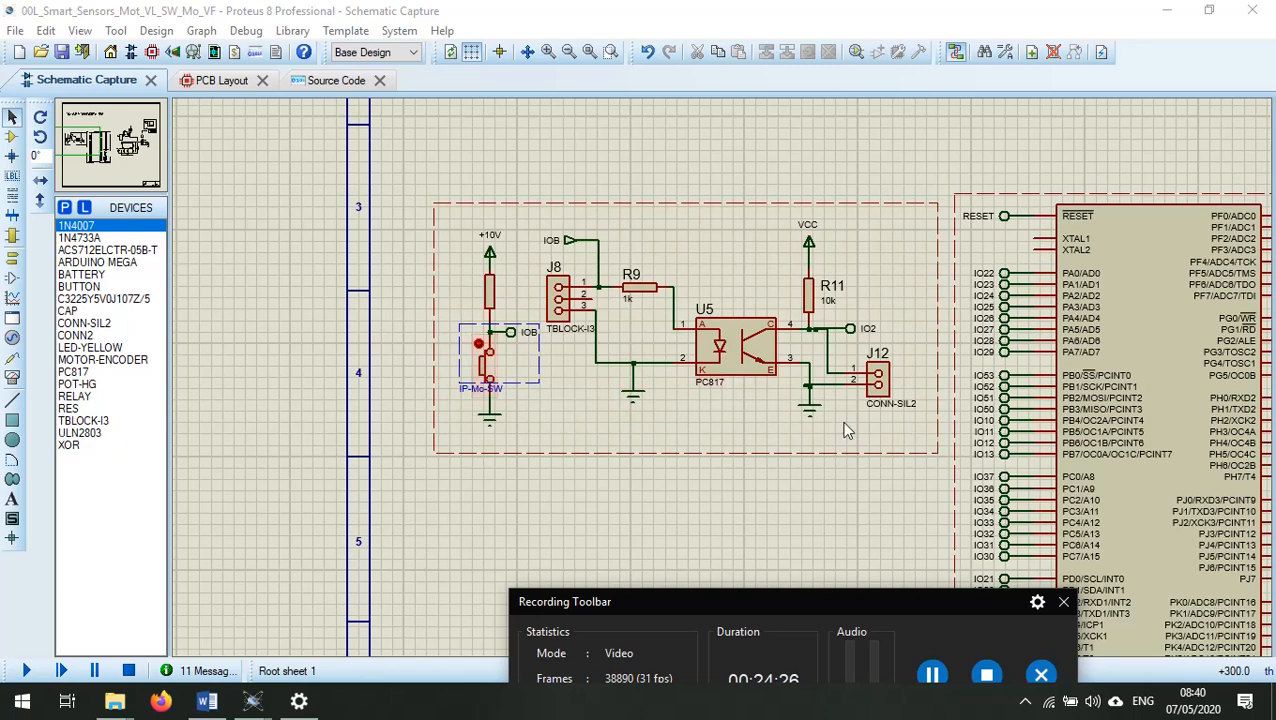
scroll(850, 418, "down", 3)
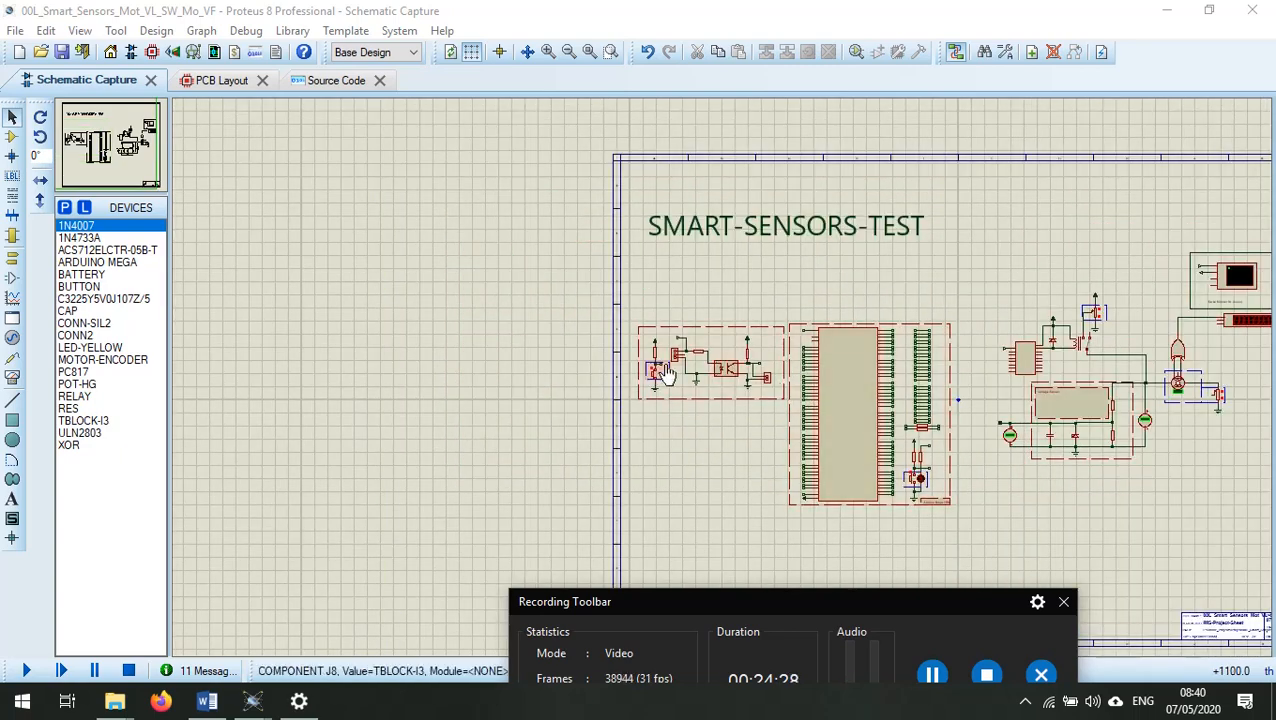
scroll(727, 387, "up", 2)
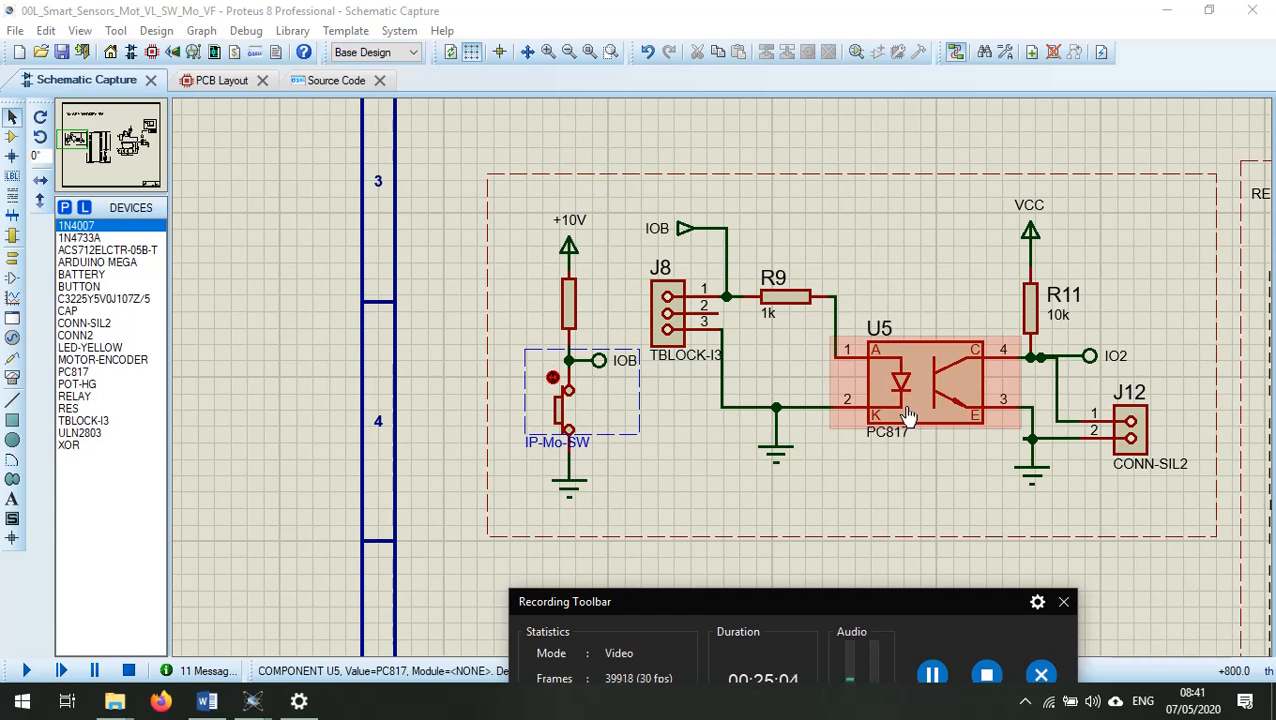
scroll(908, 415, "down", 4)
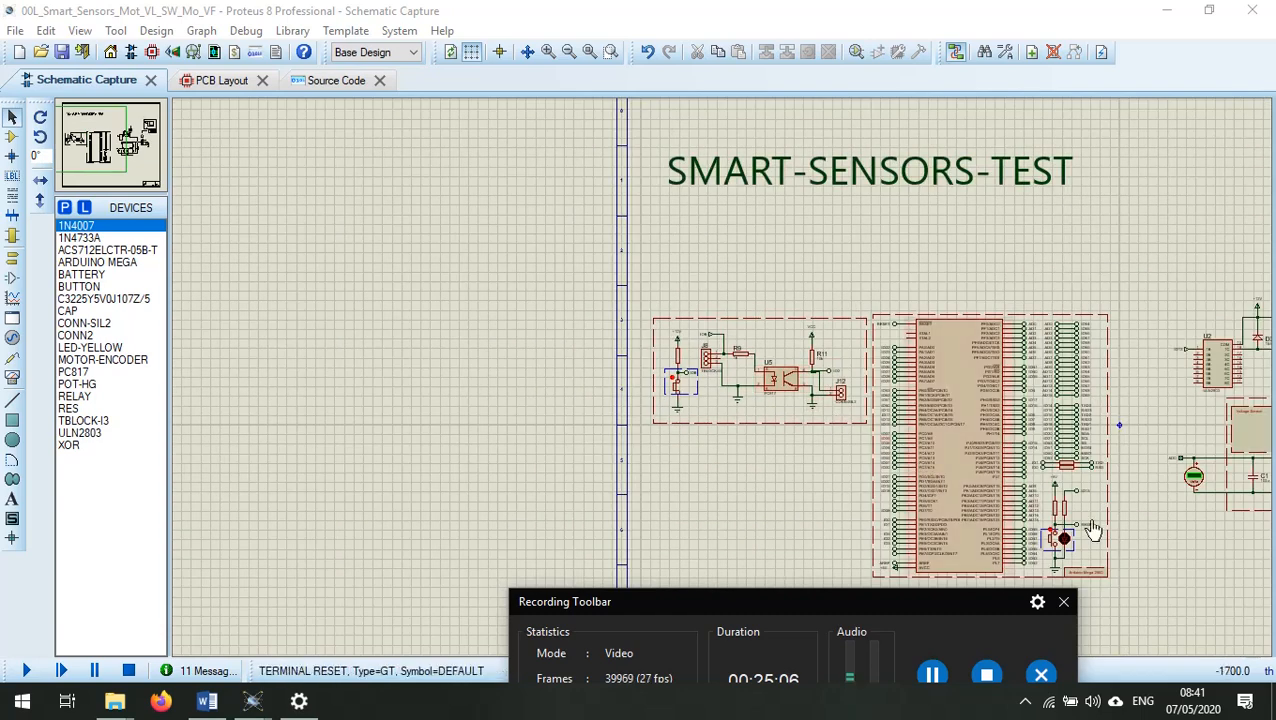
scroll(1080, 465, "up", 2)
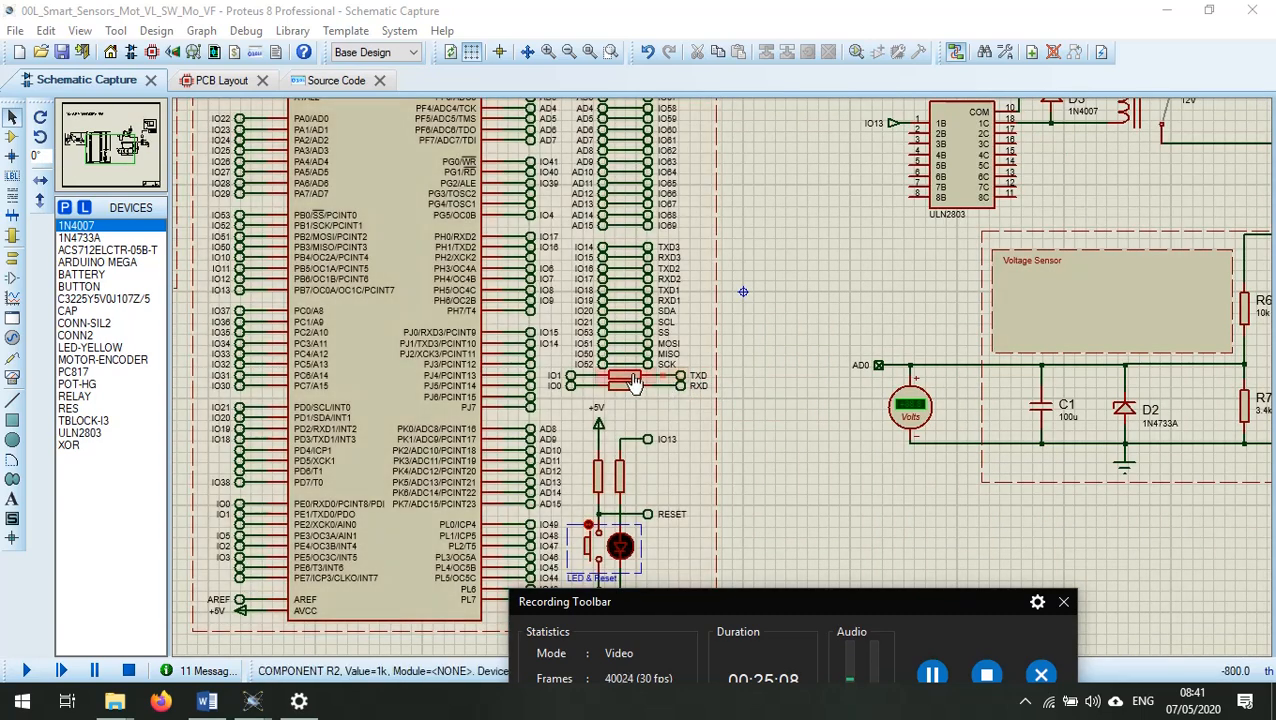
scroll(640, 400, "down", 1)
scroll(637, 355, "down", 1)
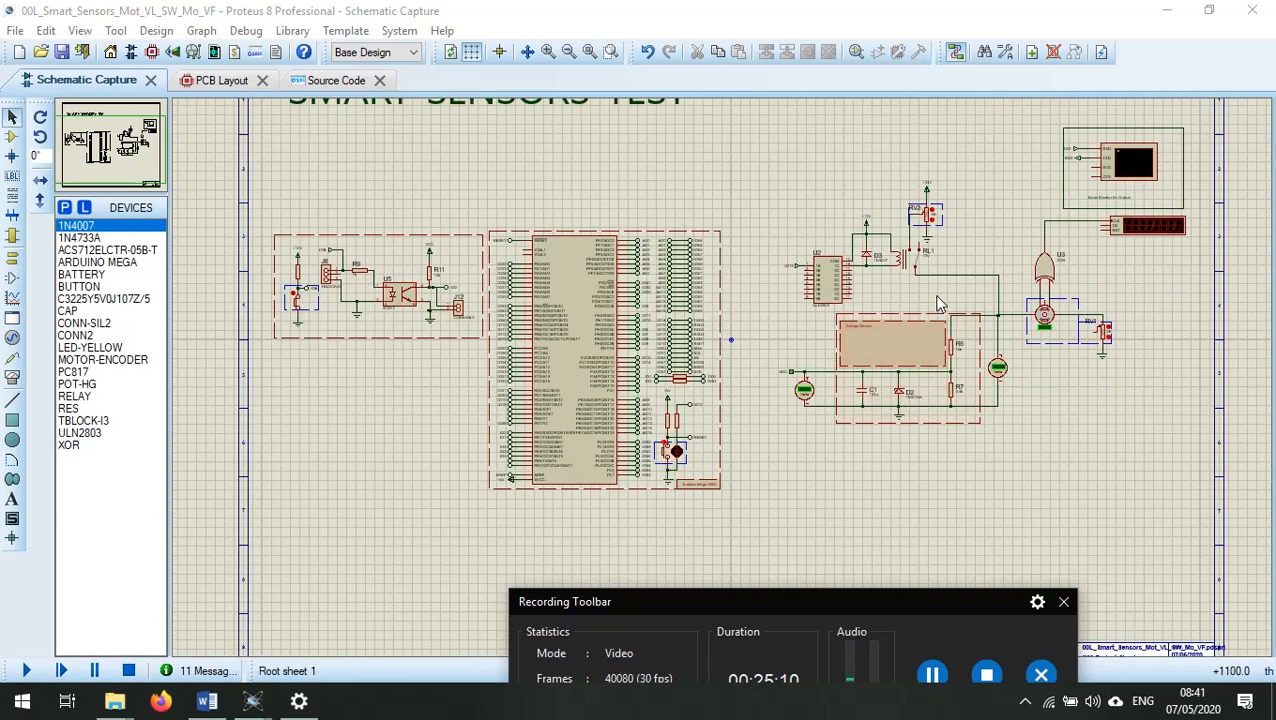
scroll(724, 386, "up", 2)
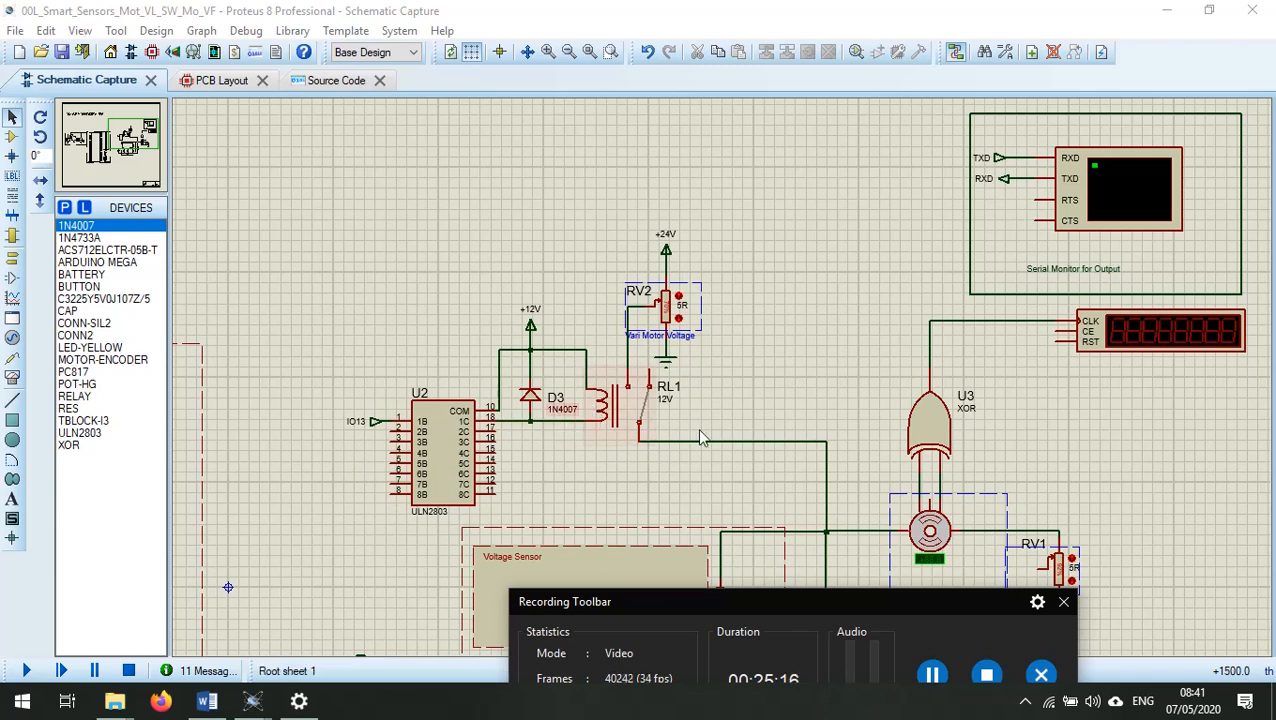
scroll(692, 363, "up", 1)
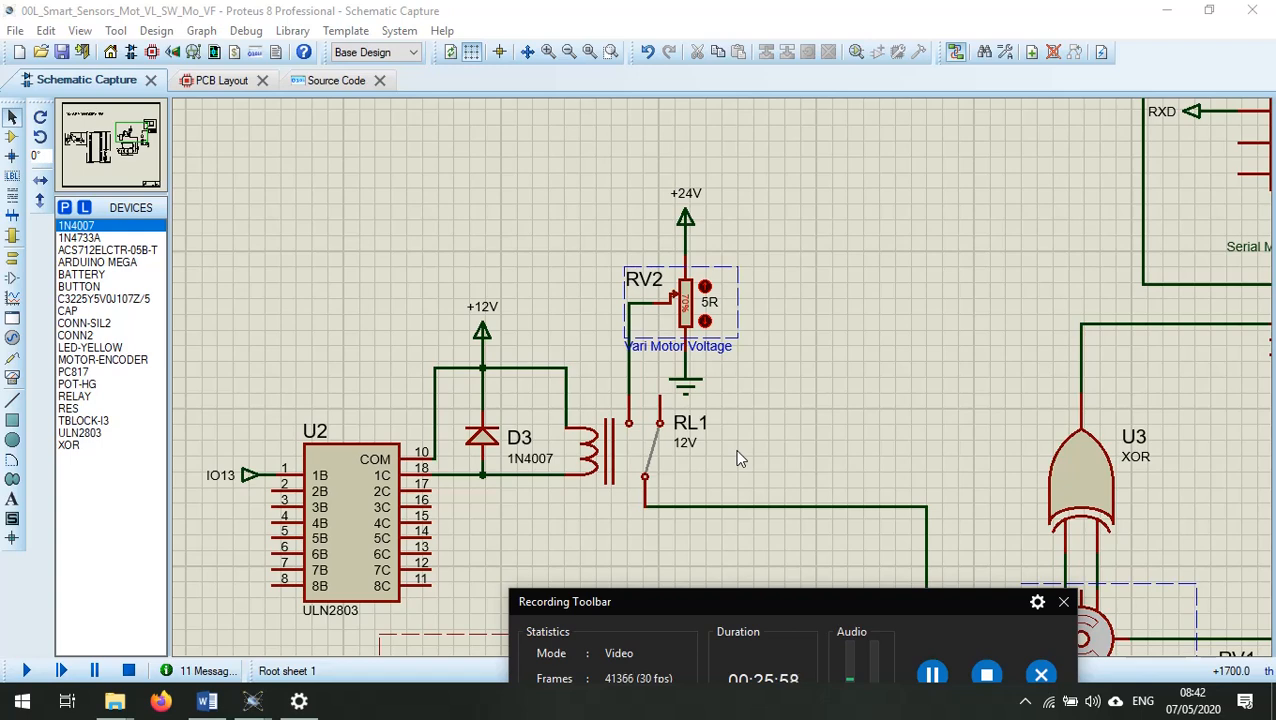
scroll(740, 458, "down", 1)
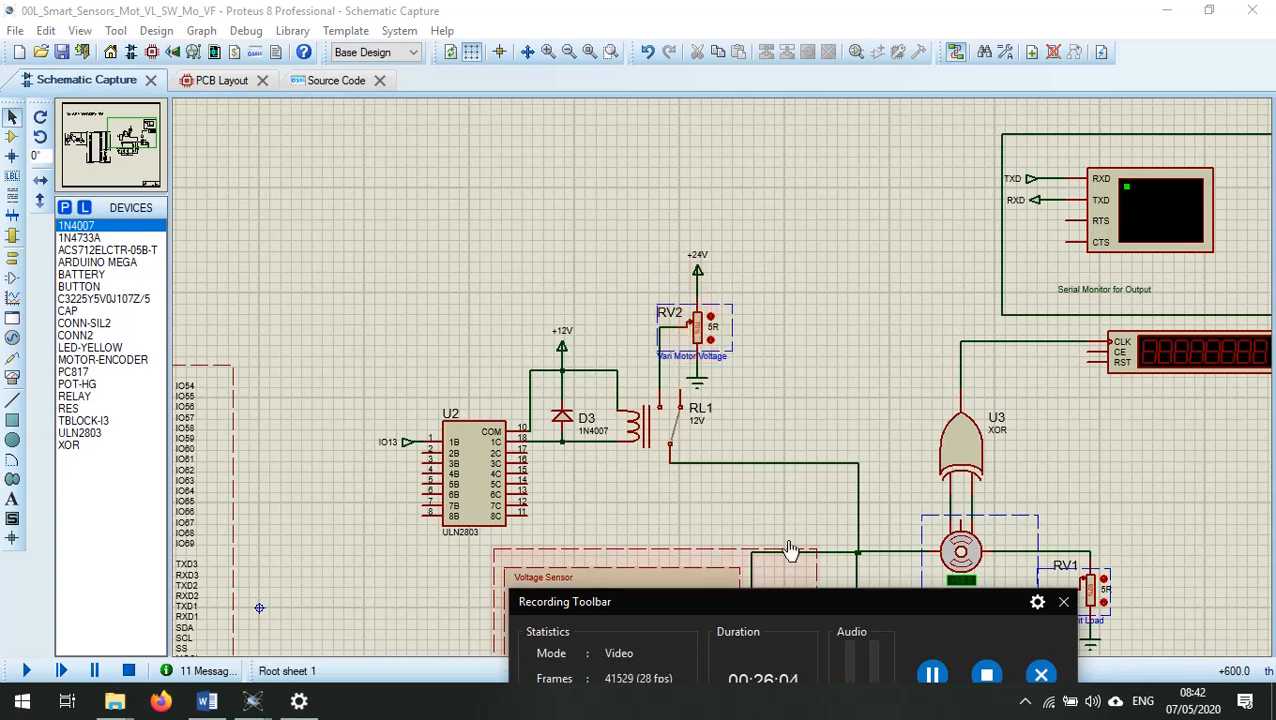
scroll(830, 507, "down", 3)
scroll(720, 376, "up", 3)
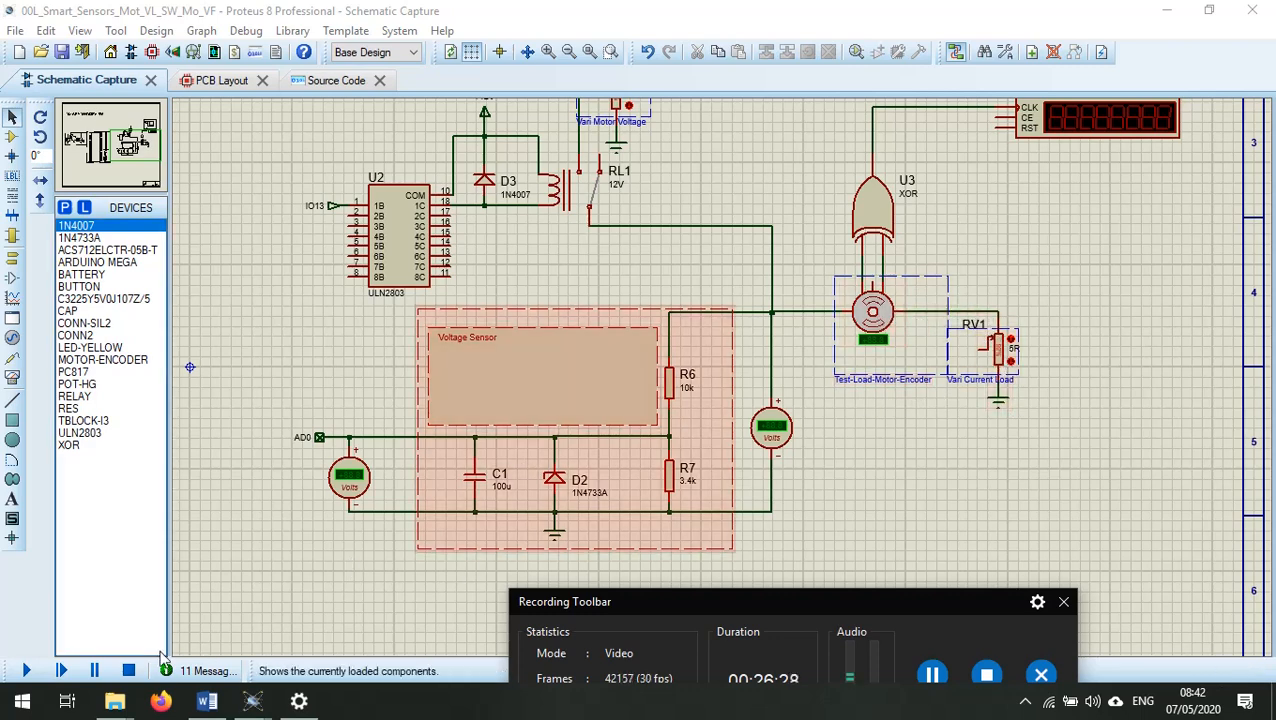
Delete potentiometer RV1 from the motor's return path and move the empty Vari Current Load box away from the motor
scroll(1000, 335, "up", 2)
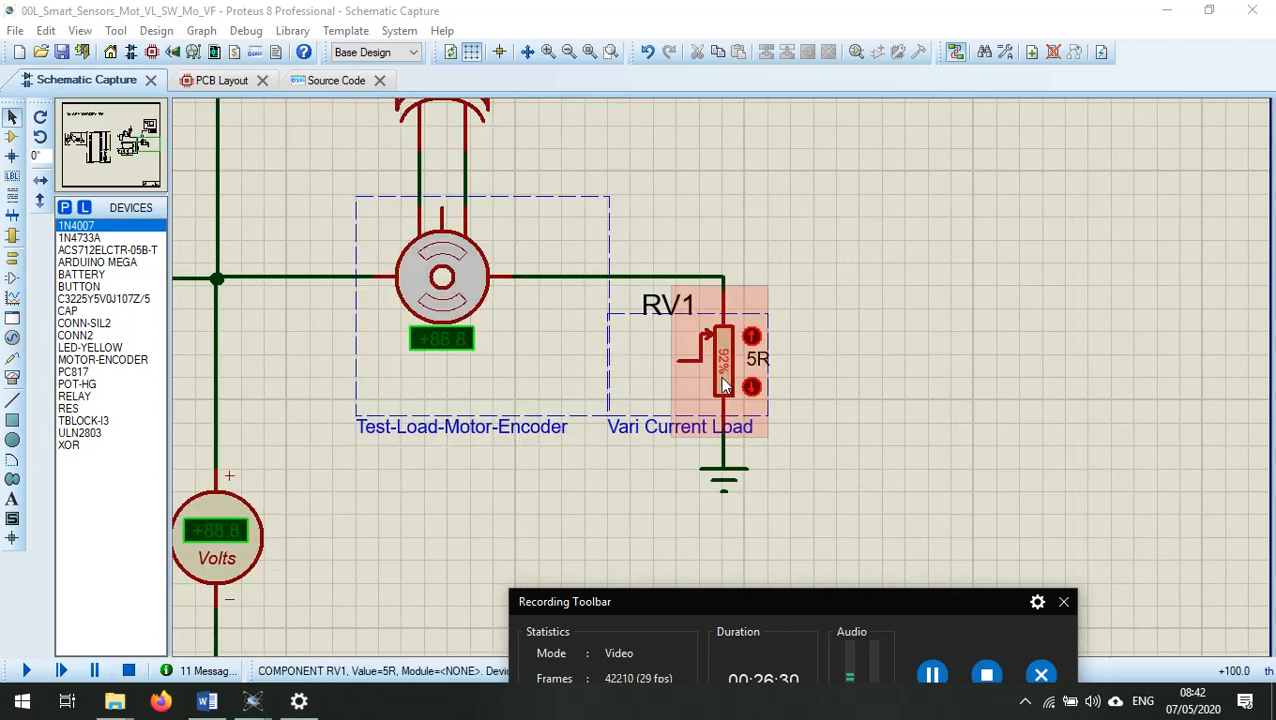
right_click(716, 358)
right_click(720, 358)
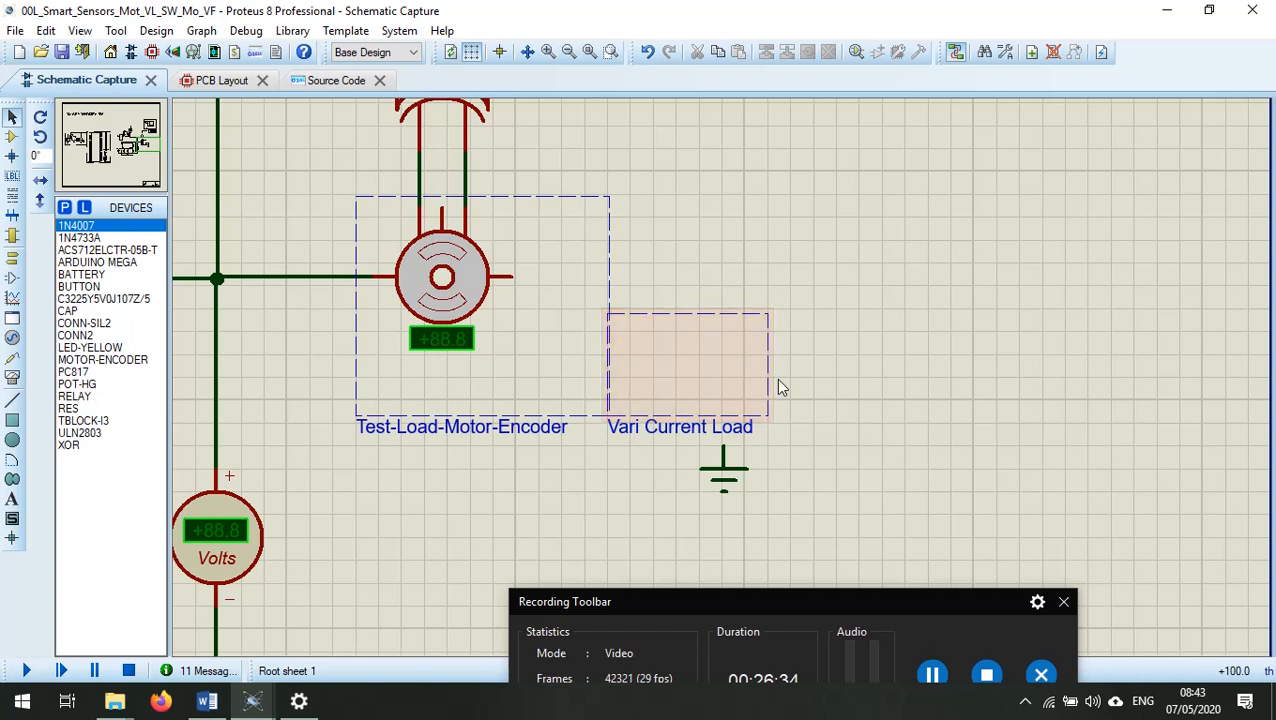
left_click_drag(766, 388, 1108, 366)
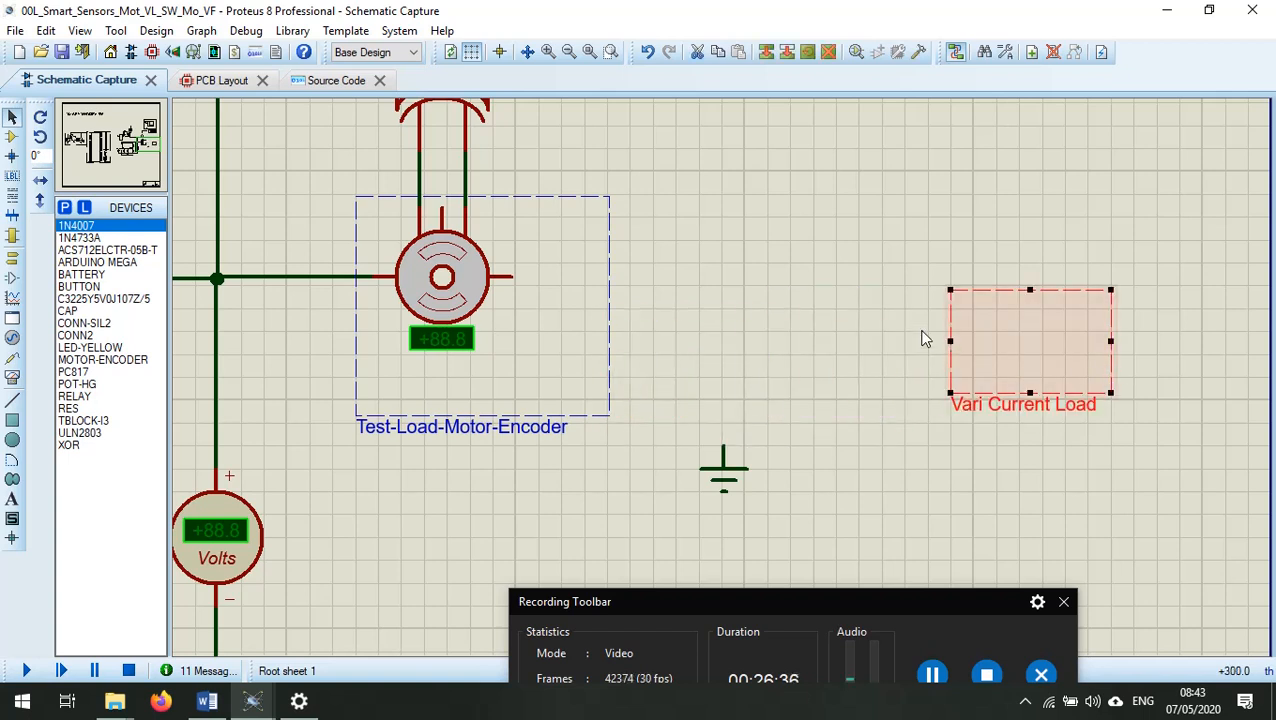
Wire the encoder motor's free terminal directly to the ground symbol
left_click(510, 278)
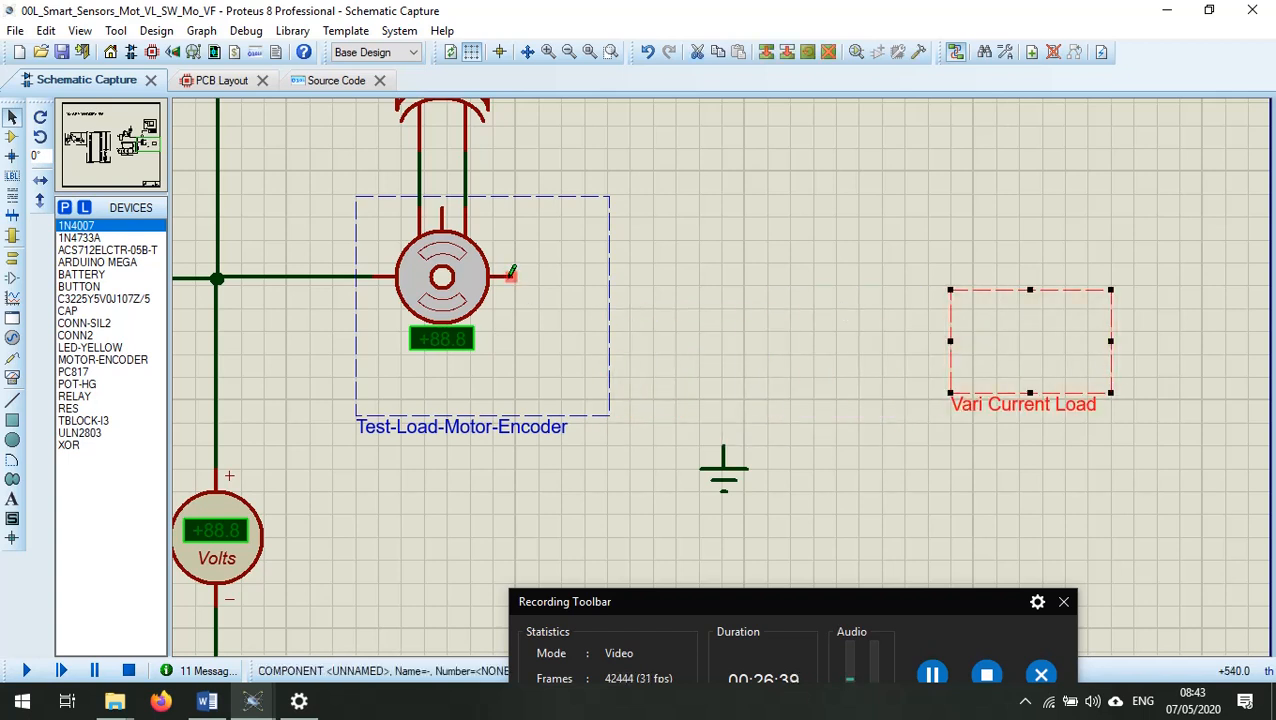
left_click(726, 441)
scroll(620, 414, "down", 2)
scroll(600, 340, "up", 2)
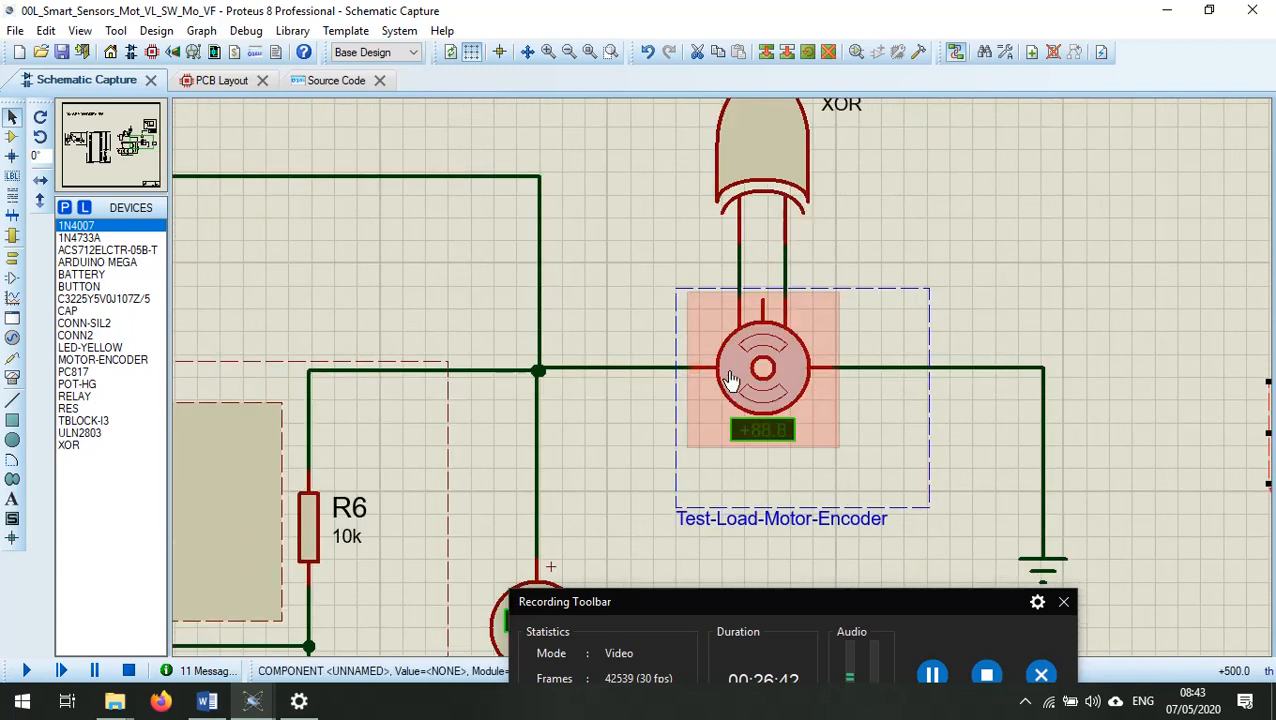
Add the text label "V sense" above the wire where the voltage sensor taps the motor supply line
scroll(730, 380, "down", 2)
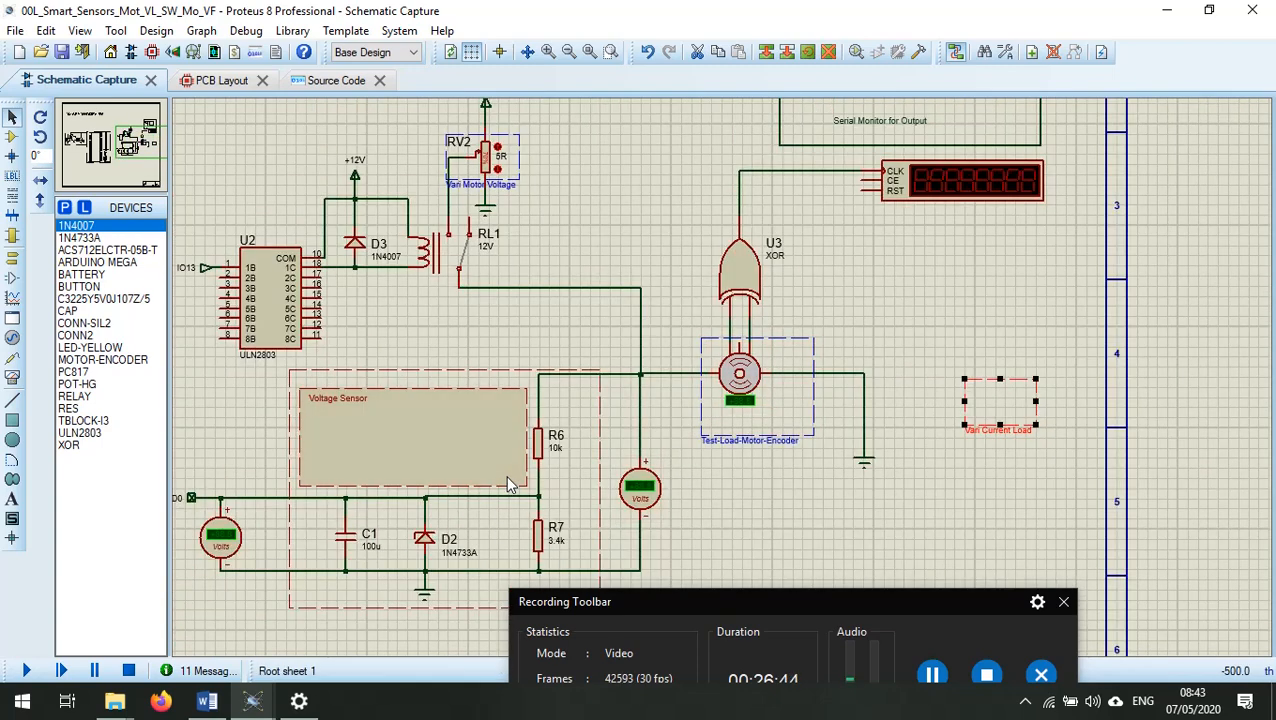
scroll(600, 480, "down", 1)
scroll(598, 420, "up", 2)
scroll(596, 356, "down", 1)
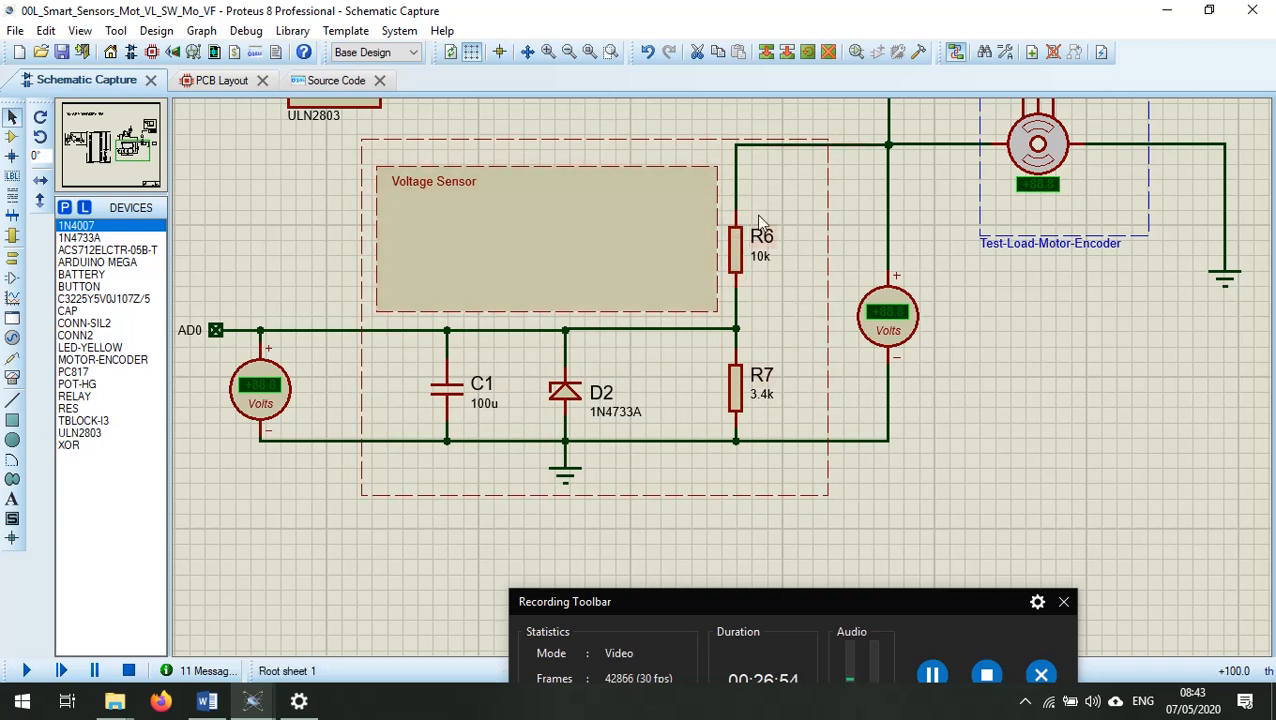
scroll(741, 285, "down", 1)
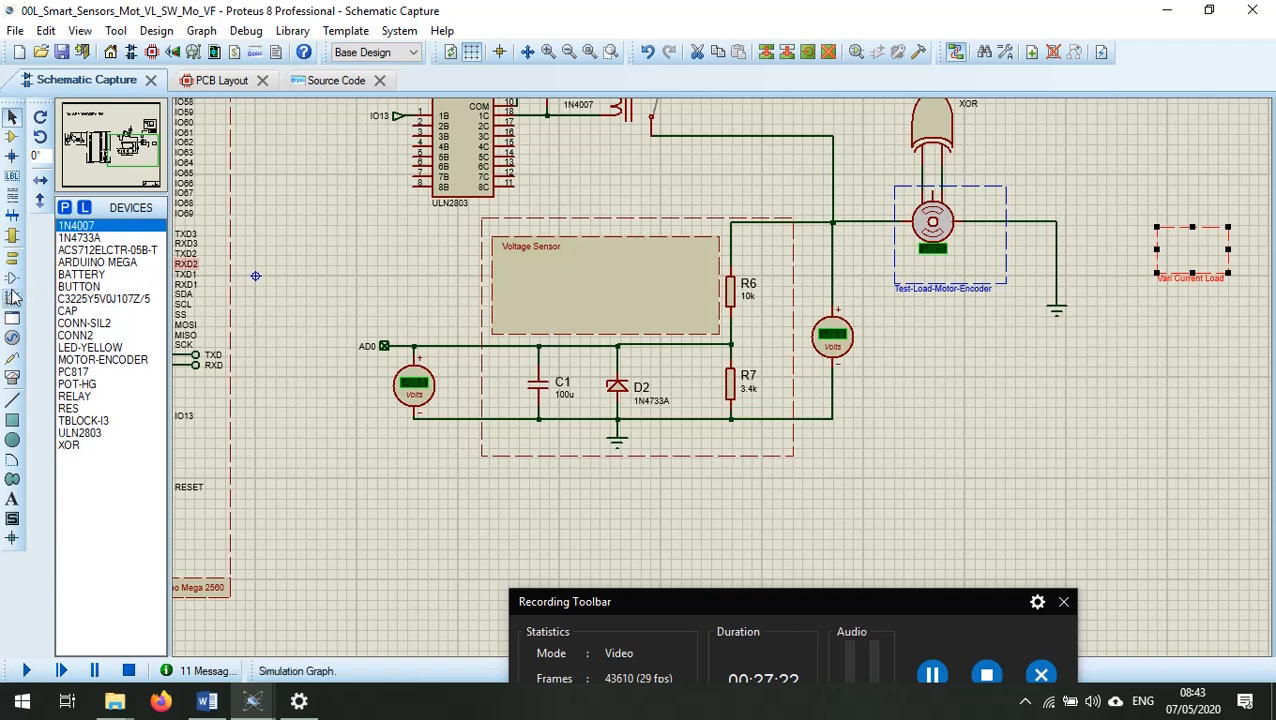
left_click(12, 499)
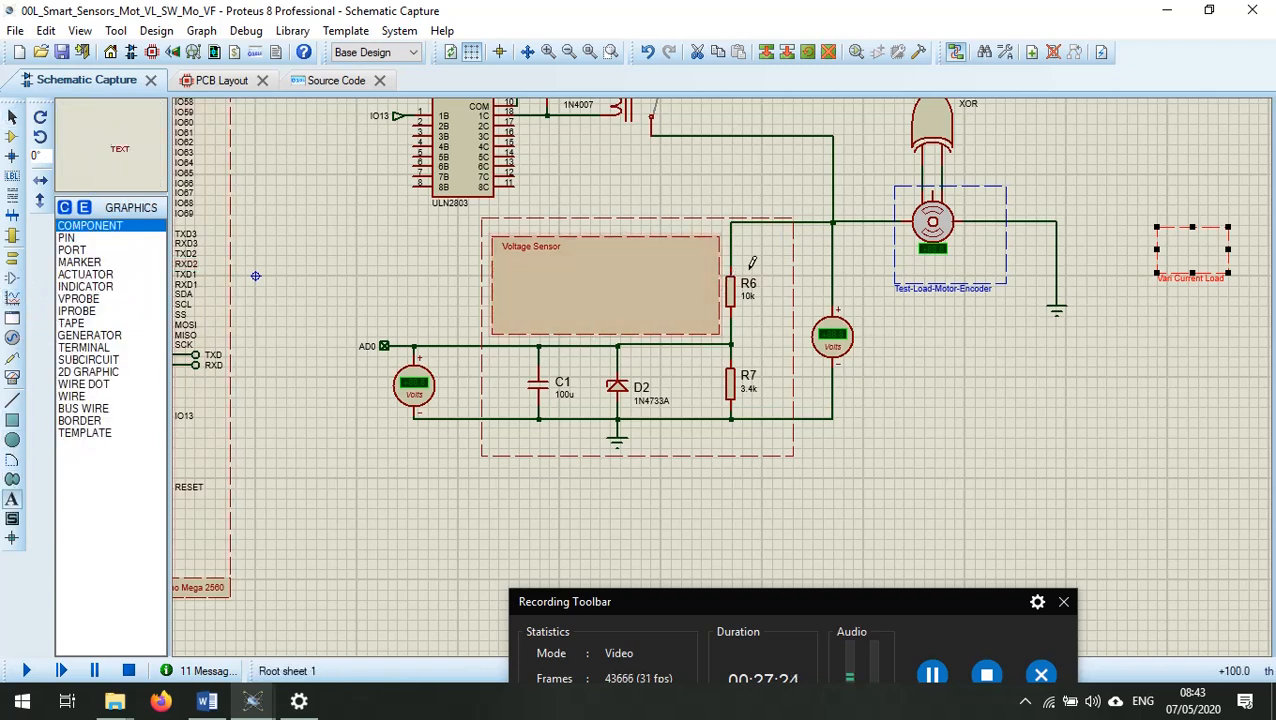
left_click(782, 207)
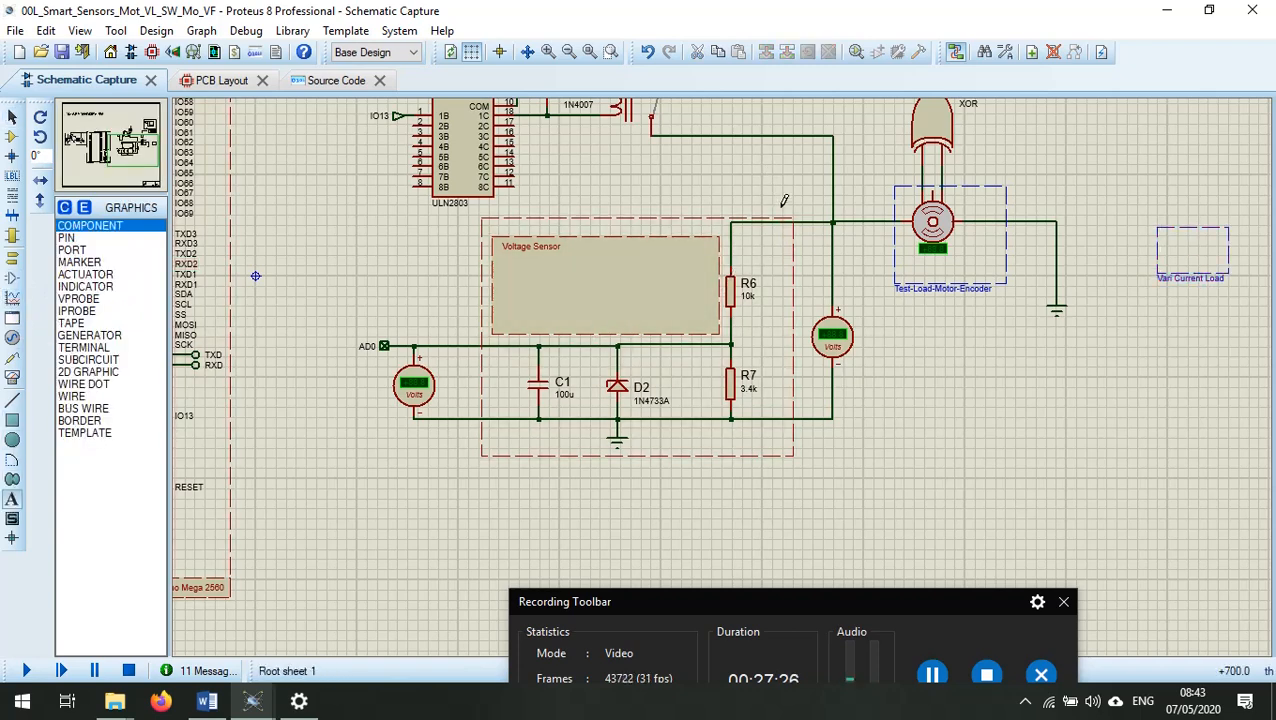
left_click(783, 201)
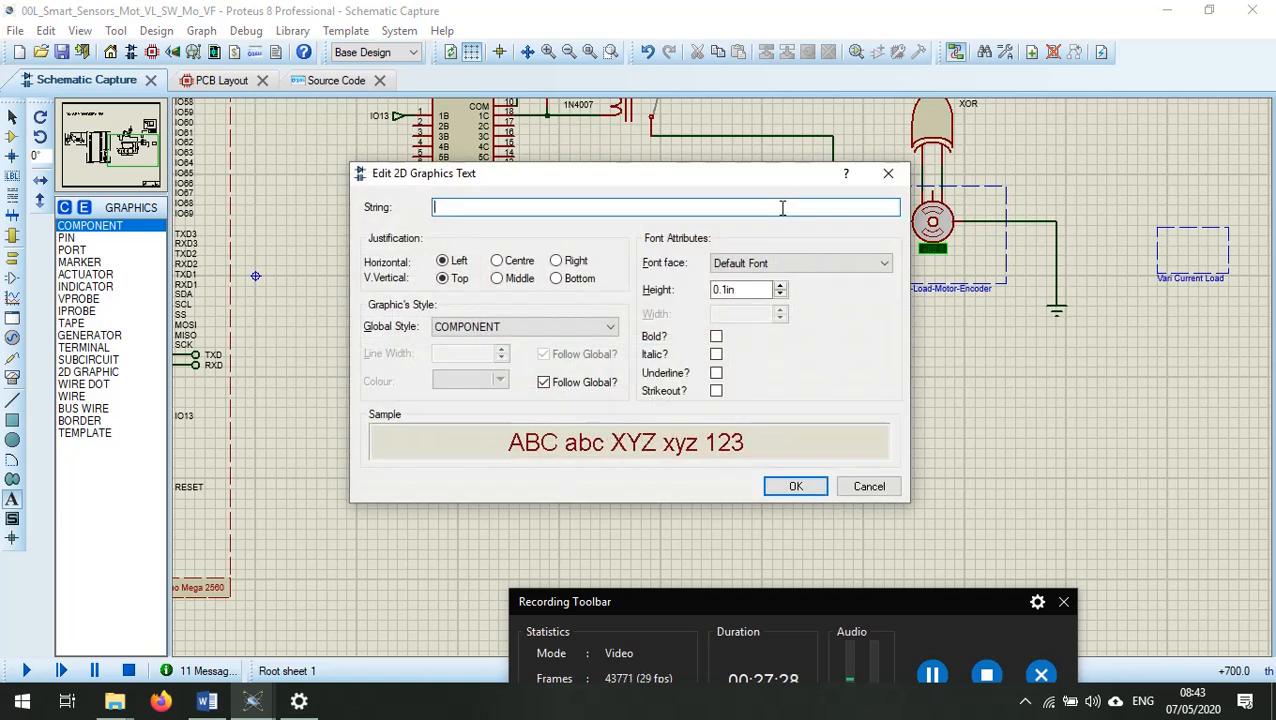
type("V sense")
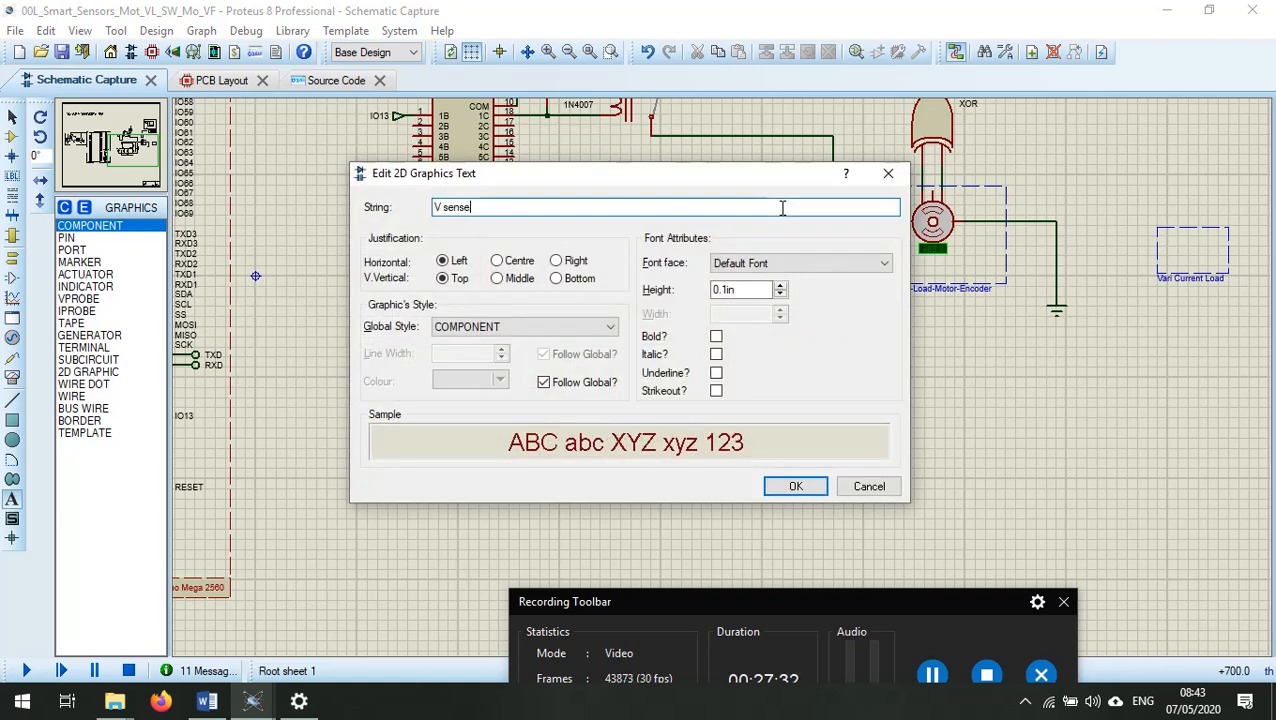
key("Return")
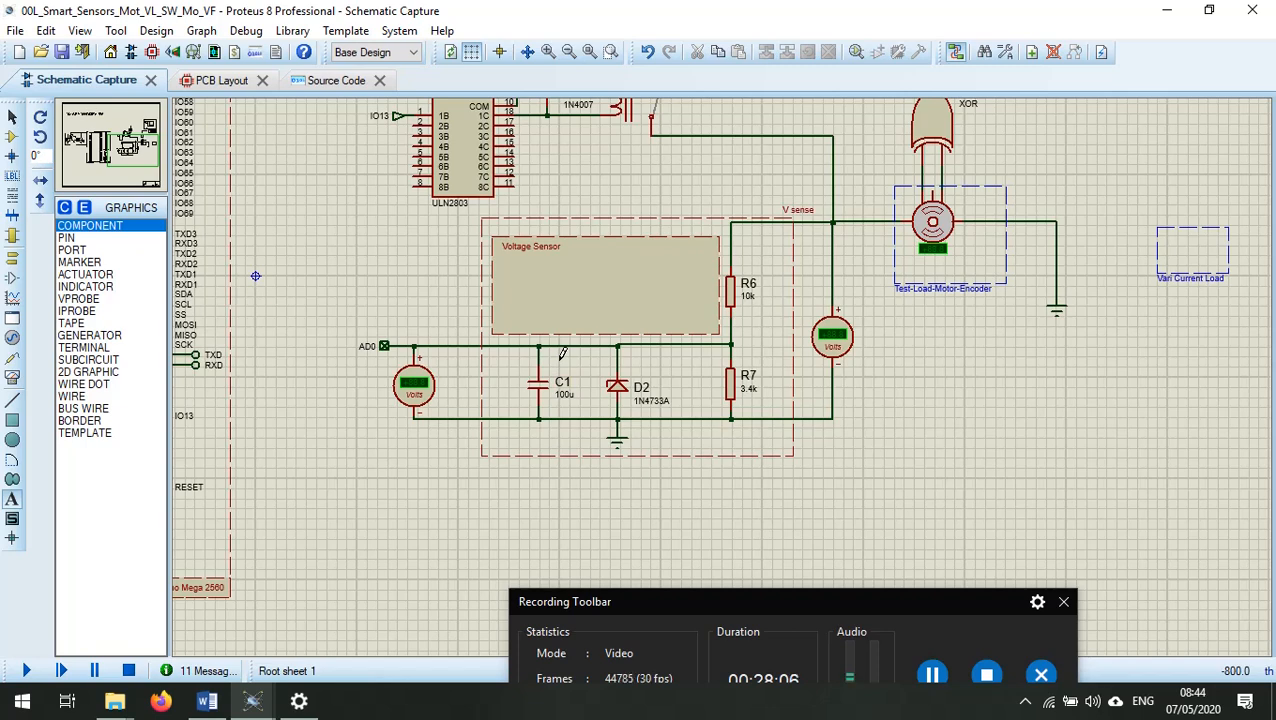
Locate the DC voltmeter among the virtual instruments used for the voltage sensor measurements
left_click(413, 388)
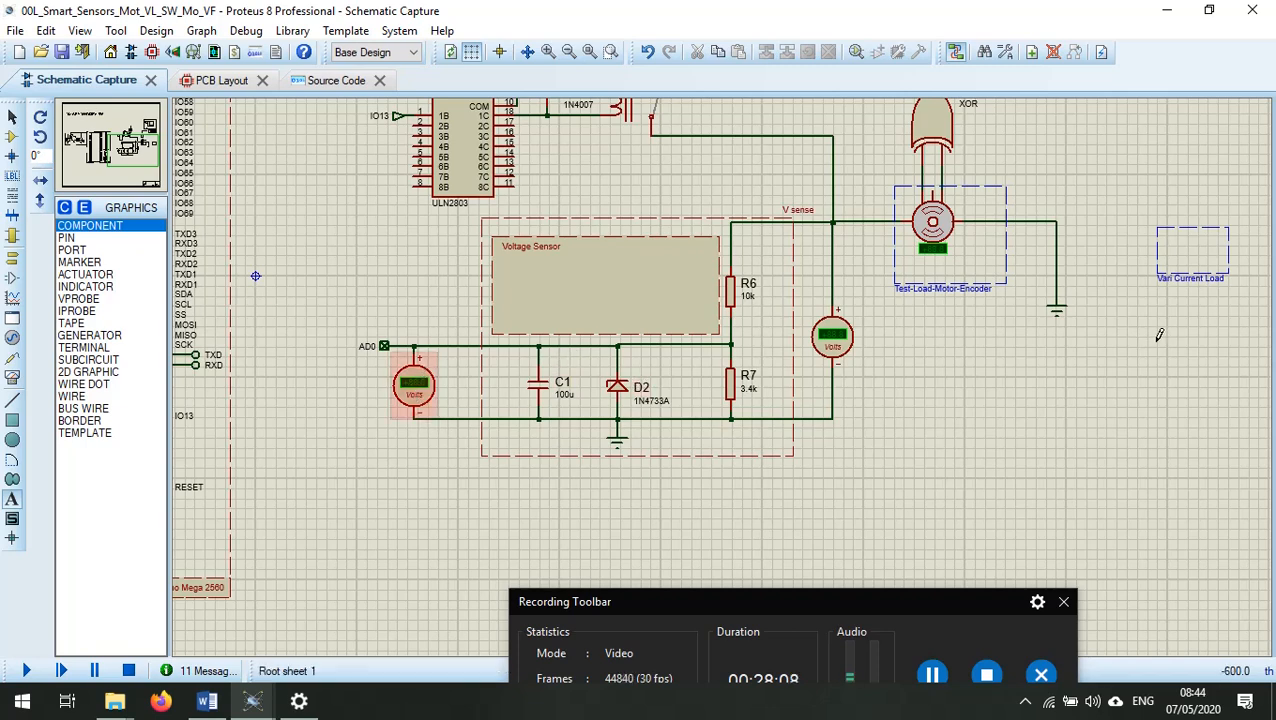
left_click(12, 380)
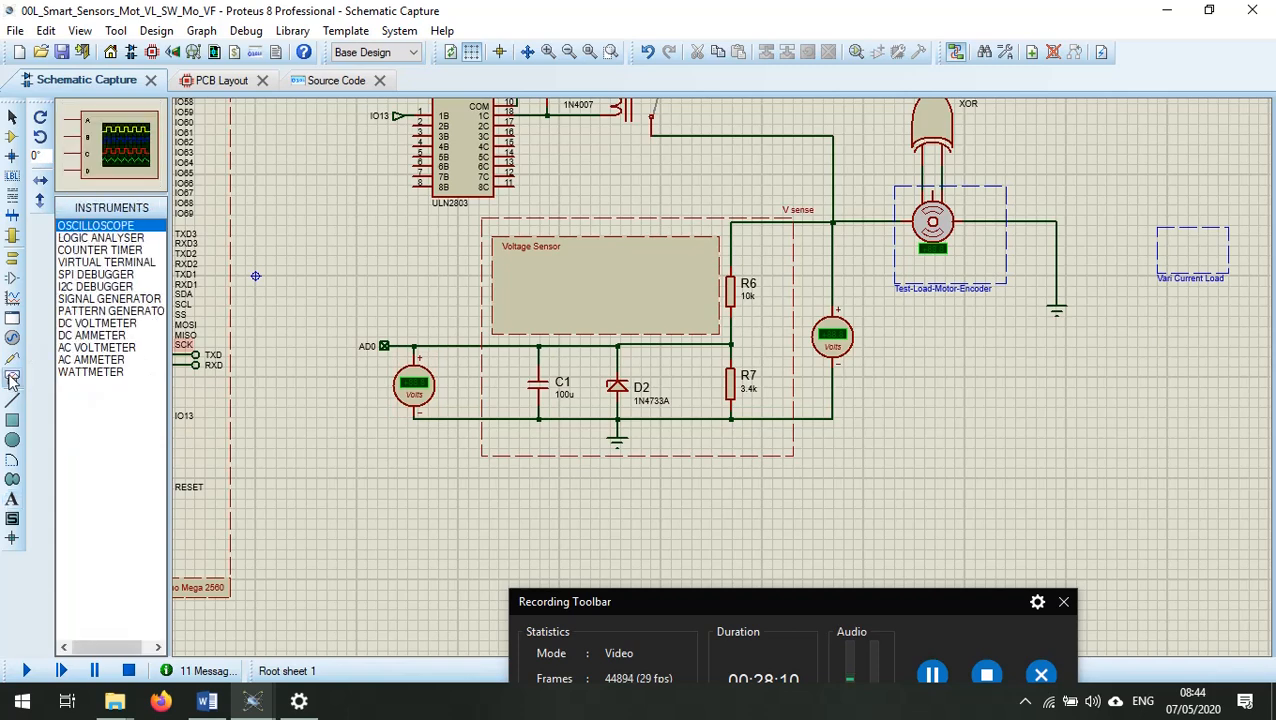
left_click(100, 324)
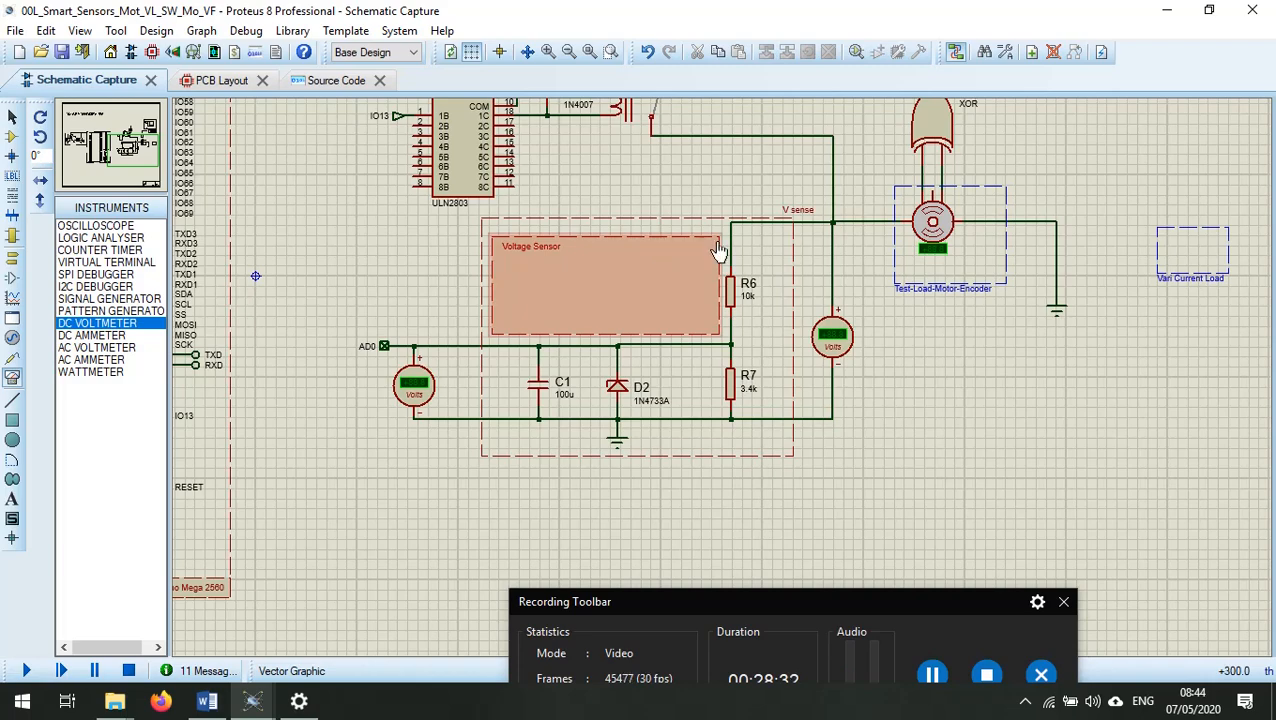
Inspect the baud rate setting of the Serial Monitor virtual terminal and leave its properties without changes
scroll(840, 336, "down", 2)
scroll(725, 370, "up", 2)
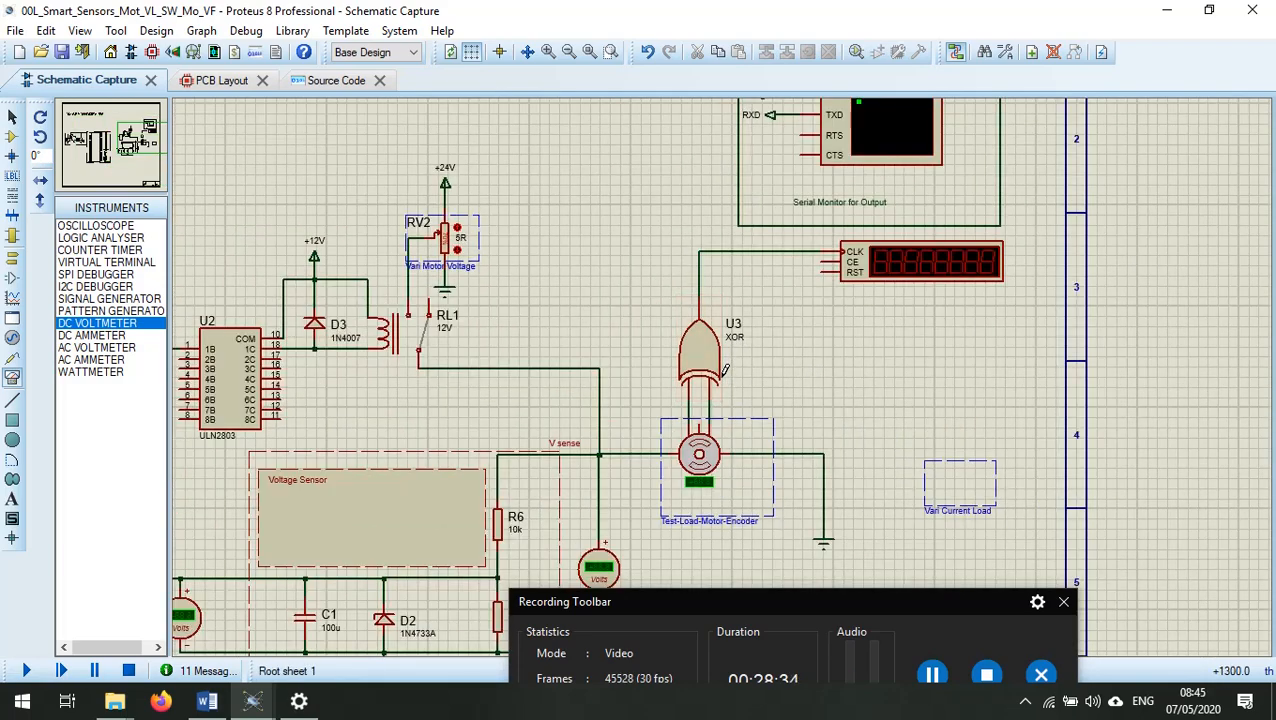
scroll(752, 408, "up", 3)
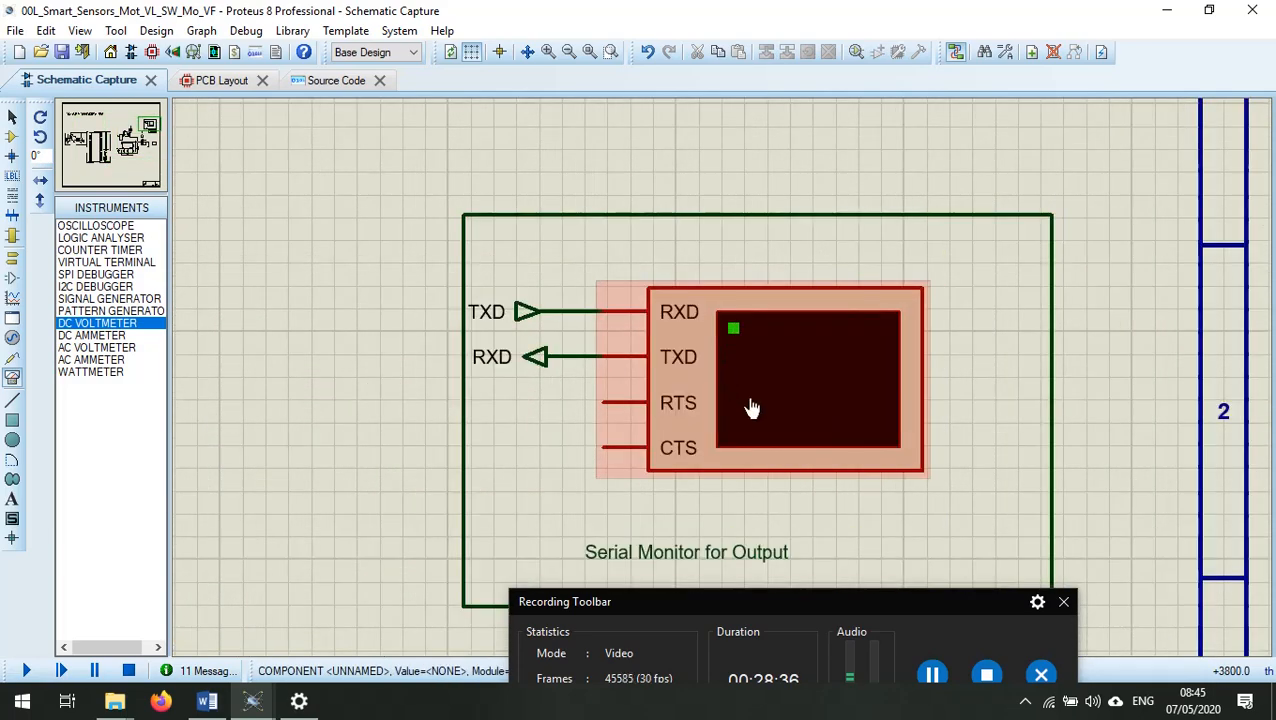
scroll(754, 433, "down", 1)
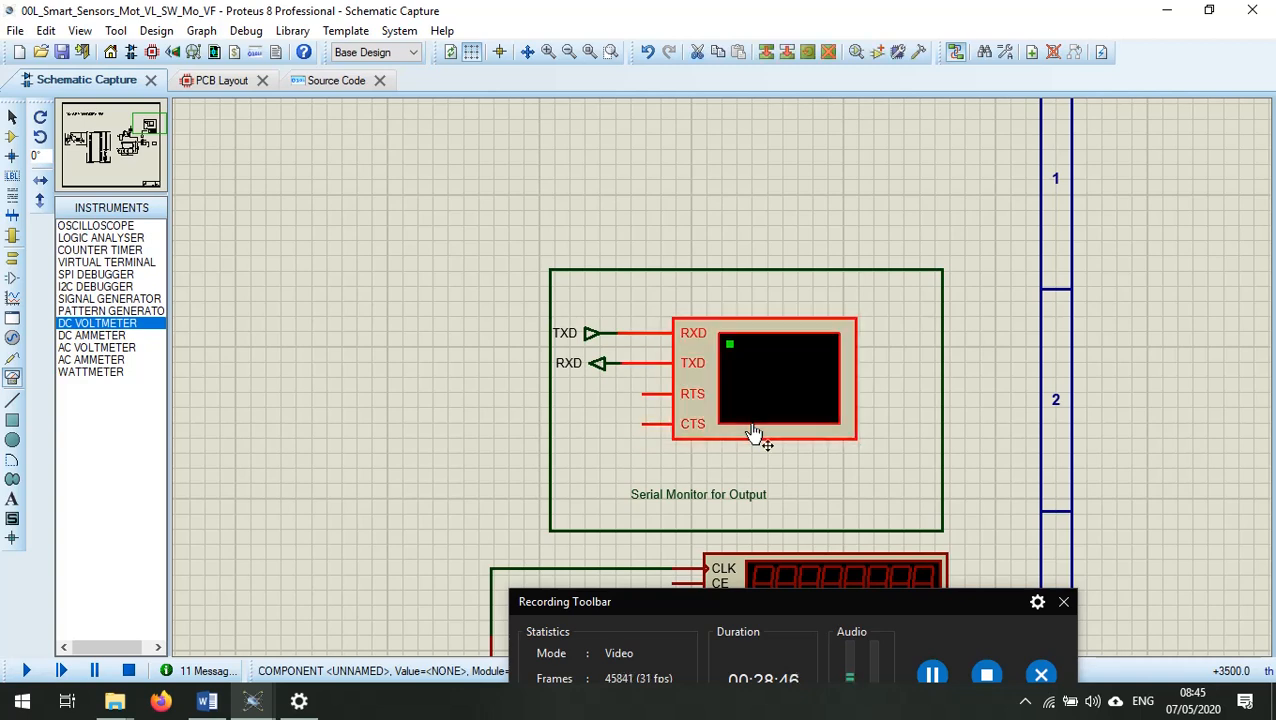
double_click(756, 434)
double_click(561, 239)
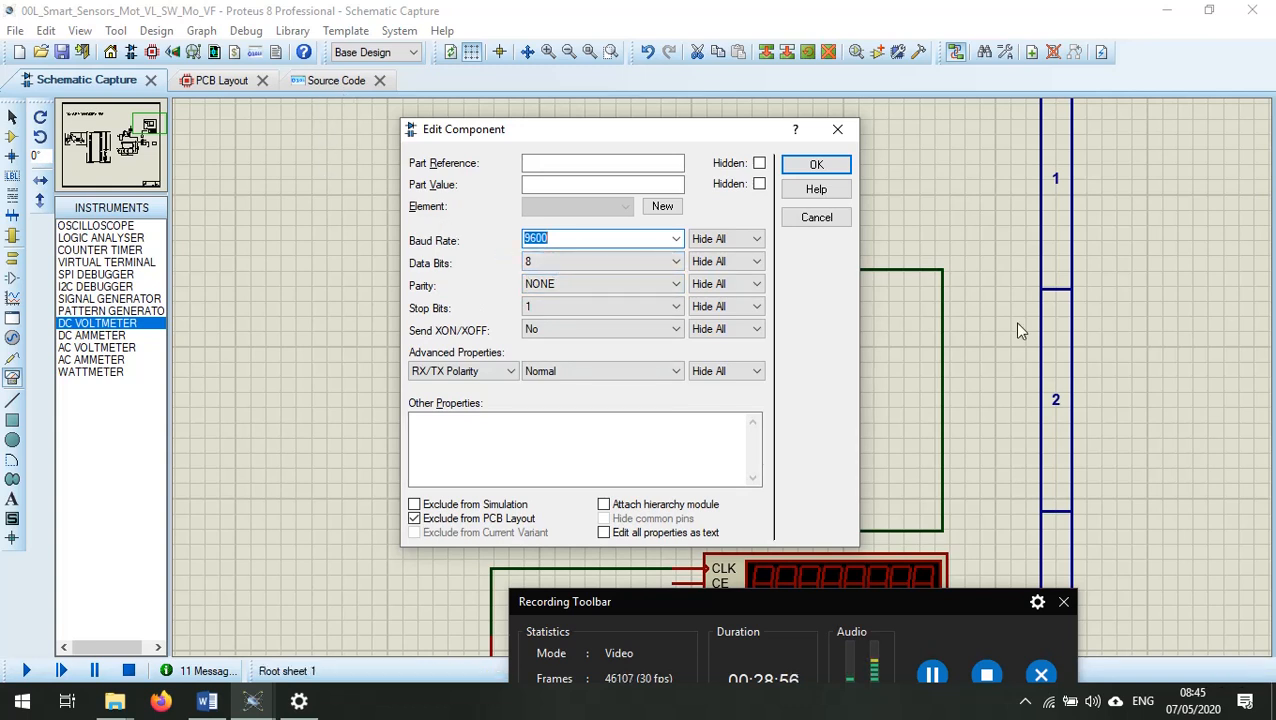
left_click(822, 218)
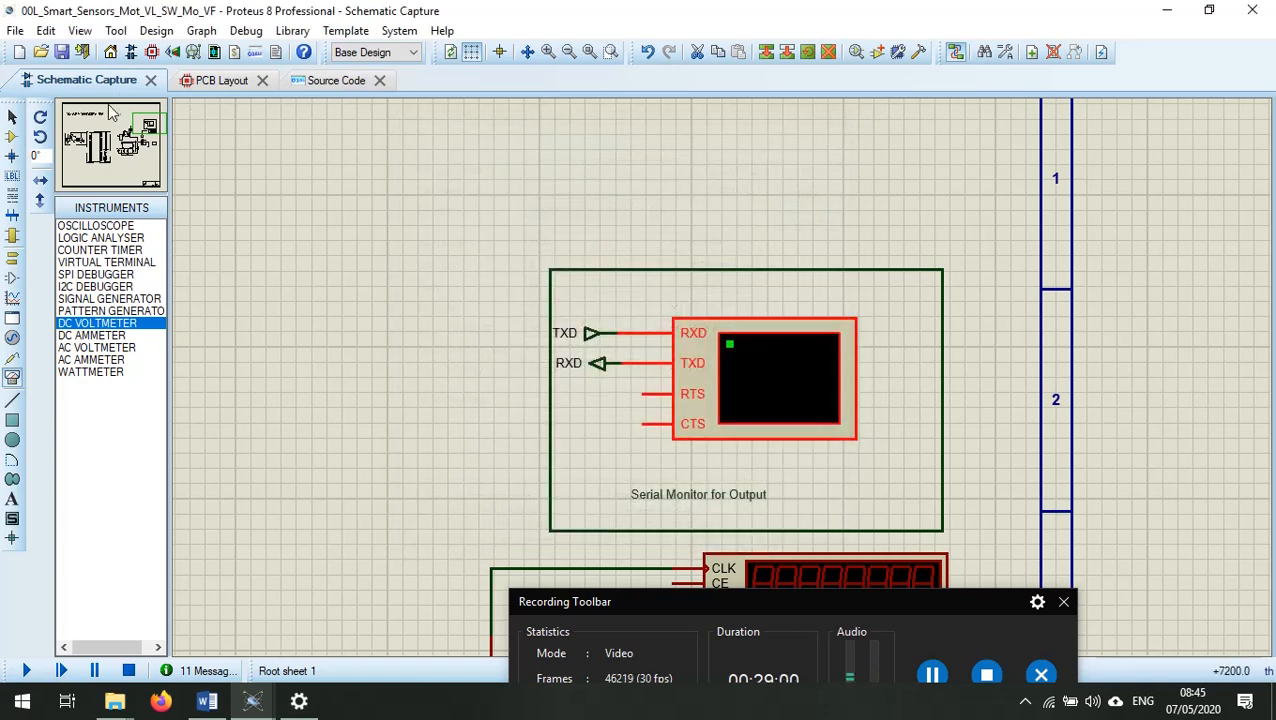
Examine the Serial.begin and Serial.println lines in the setup function of main.ino
left_click(346, 82)
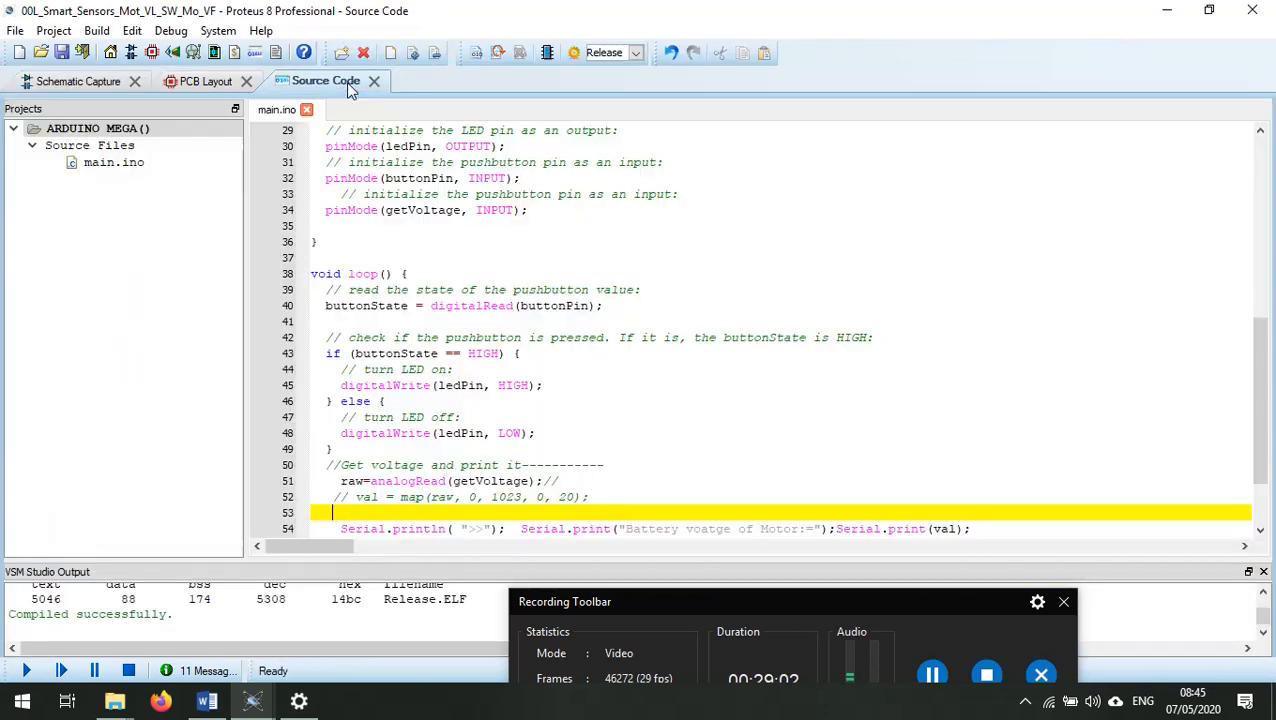
scroll(433, 242, "up", 2)
scroll(436, 240, "up", 1)
scroll(450, 330, "down", 3)
scroll(448, 330, "up", 4)
left_click_drag(344, 271, 363, 272)
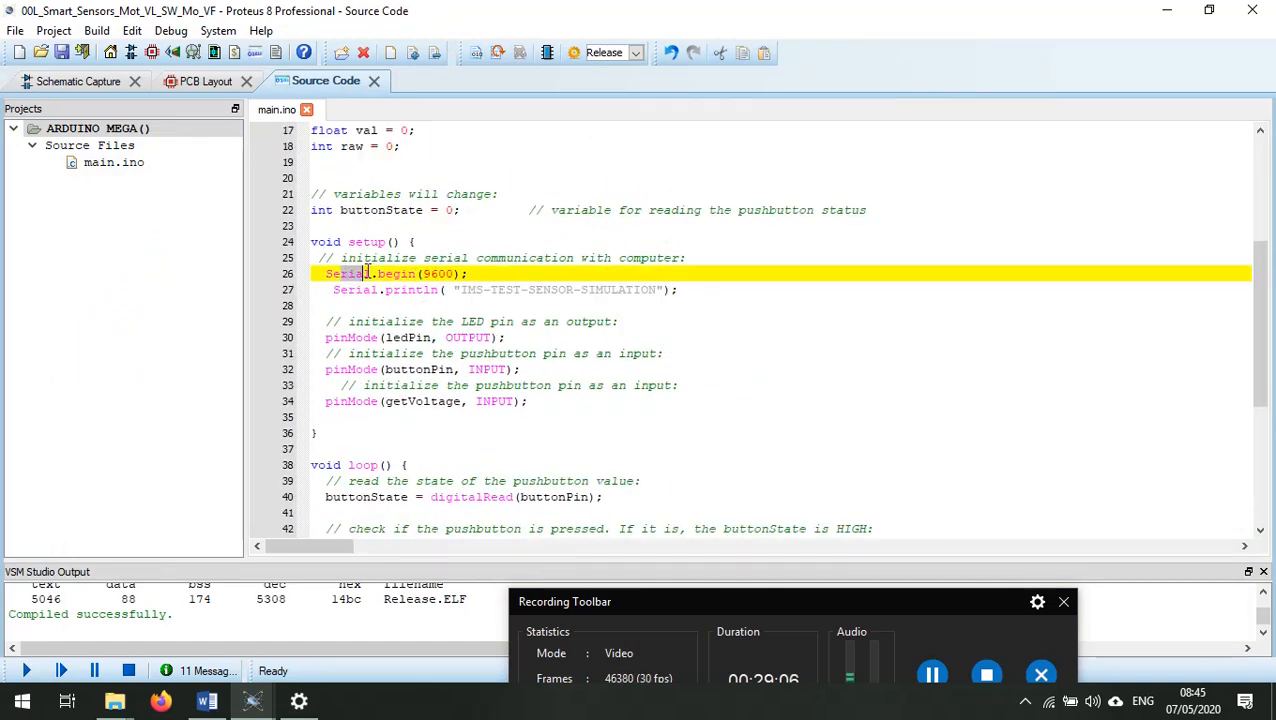
left_click_drag(463, 289, 592, 290)
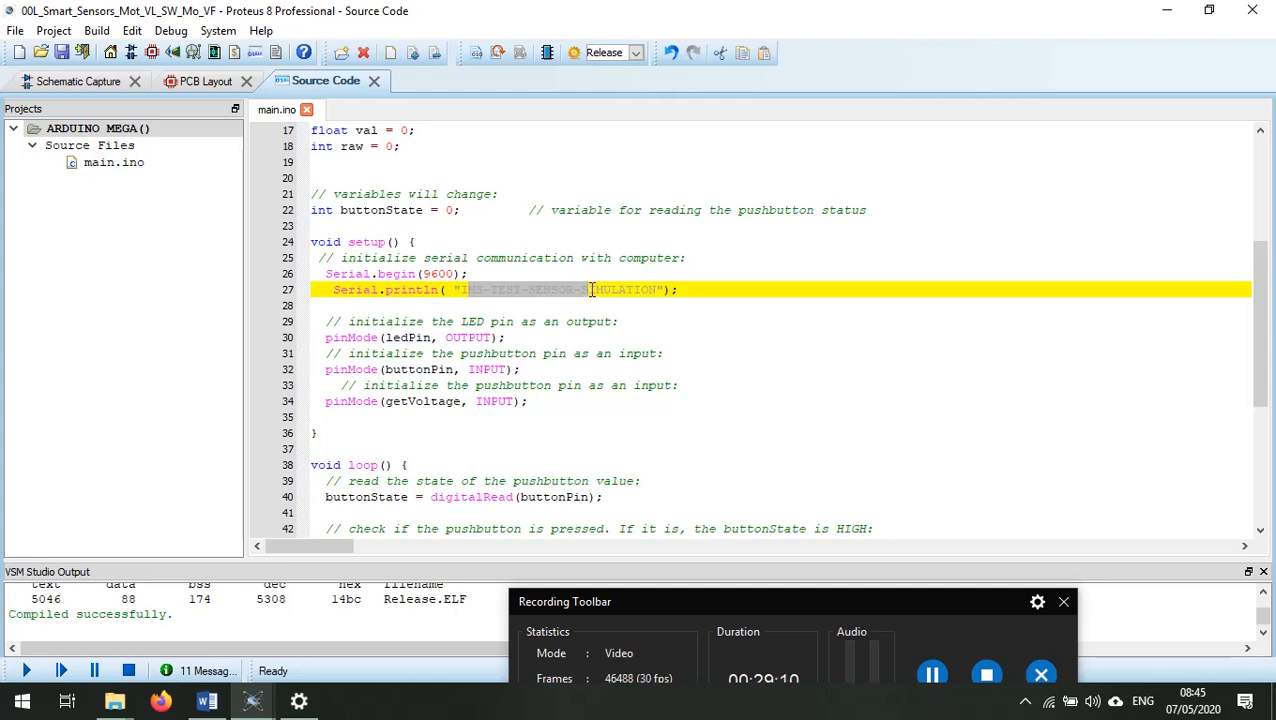
Find the counter timer among the virtual instruments and check the operating mode of the counter wired to the XOR gate
left_click(78, 83)
scroll(776, 464, "down", 4)
scroll(776, 464, "up", 4)
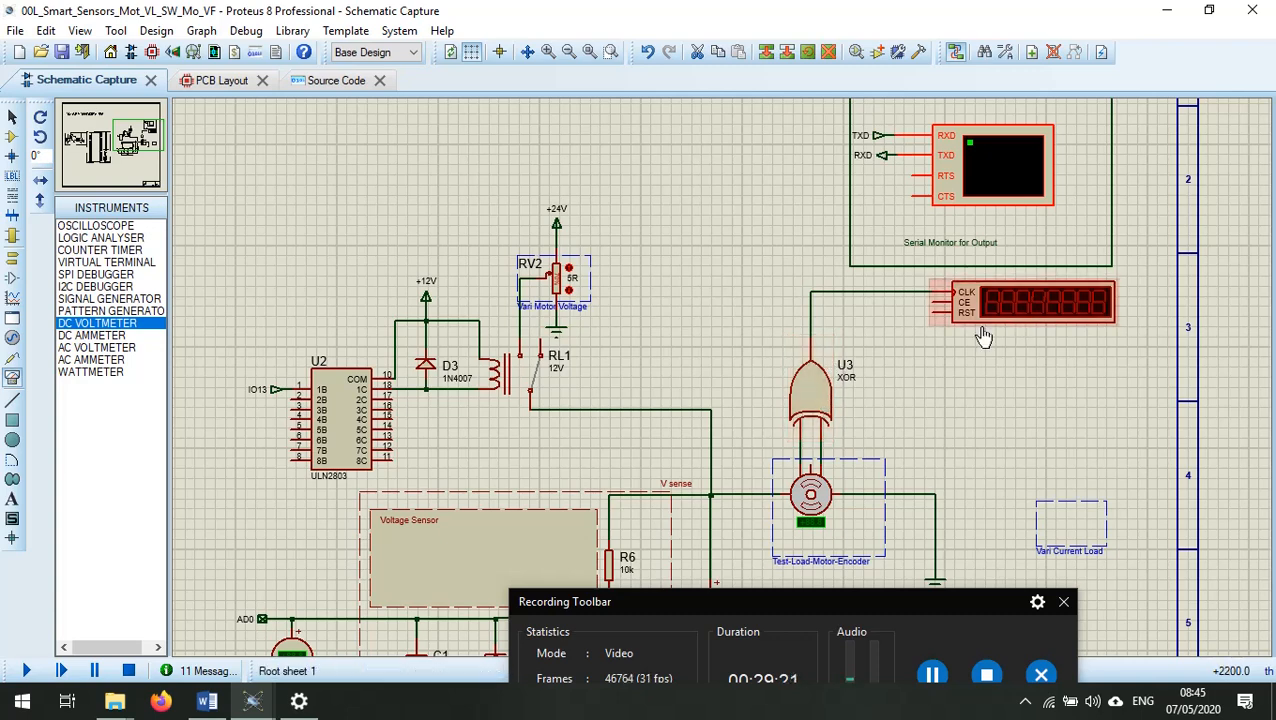
key("F6")
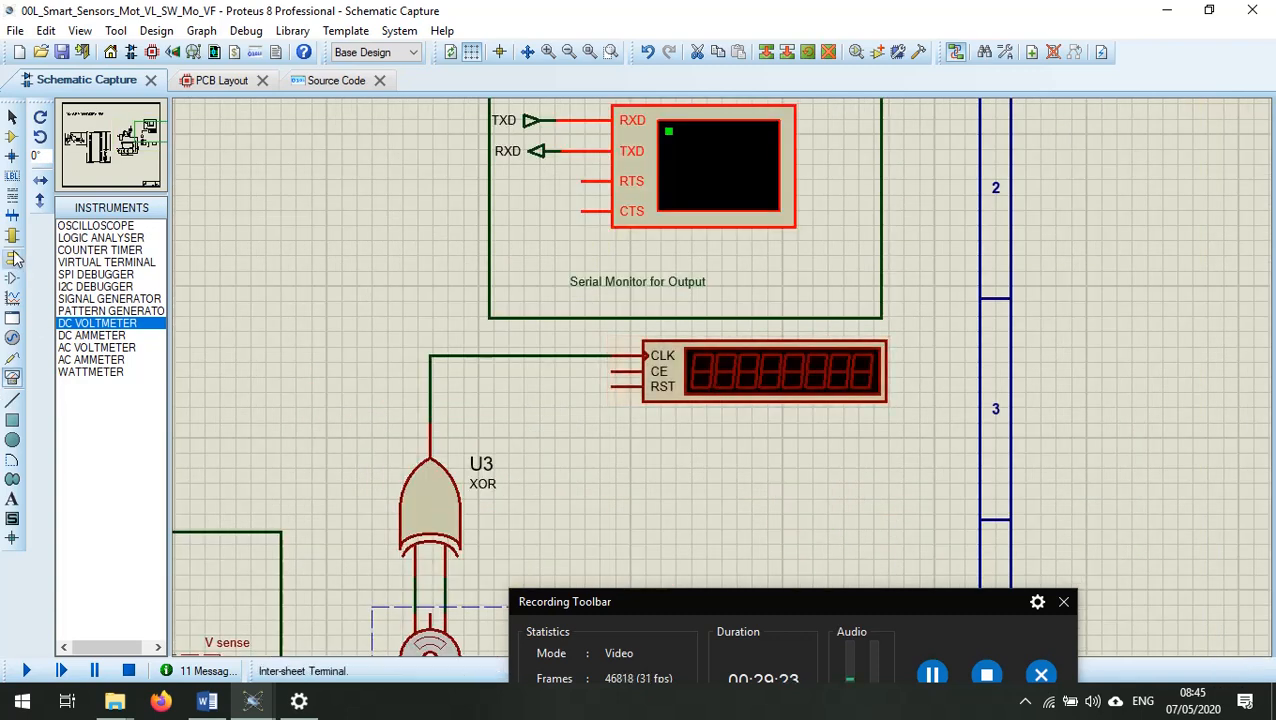
left_click(100, 250)
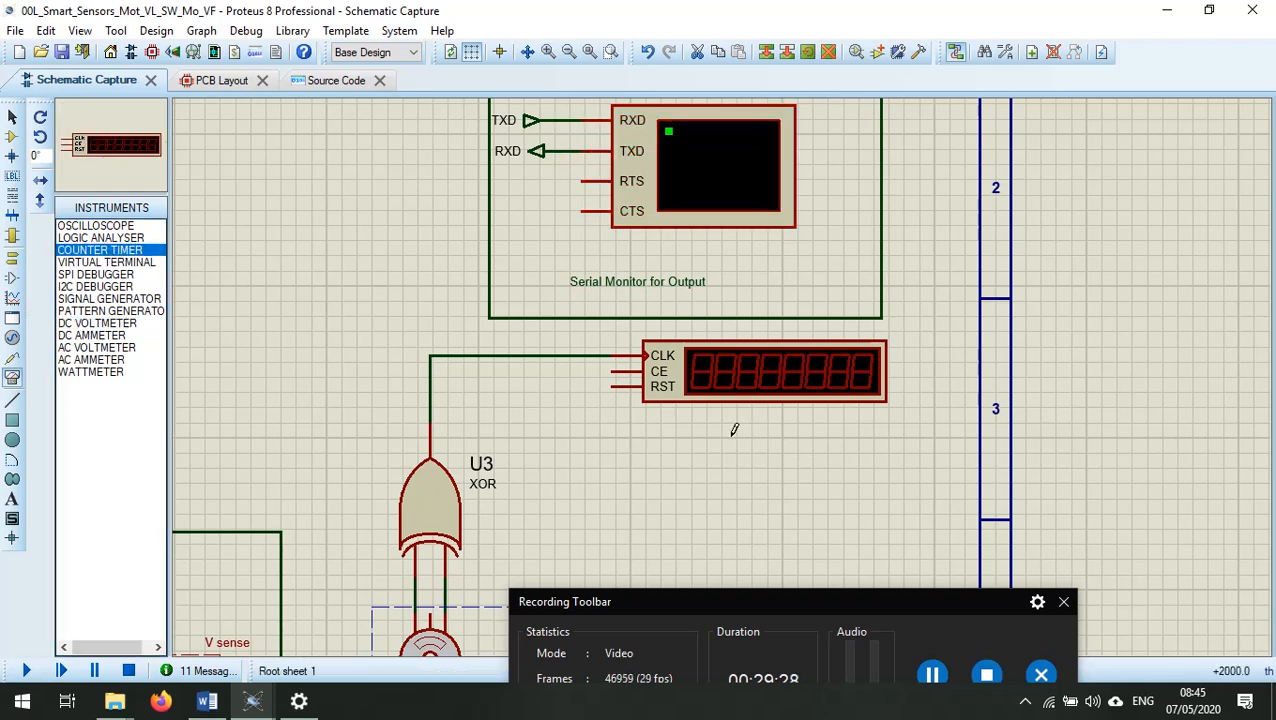
right_click(762, 453)
left_click(737, 447)
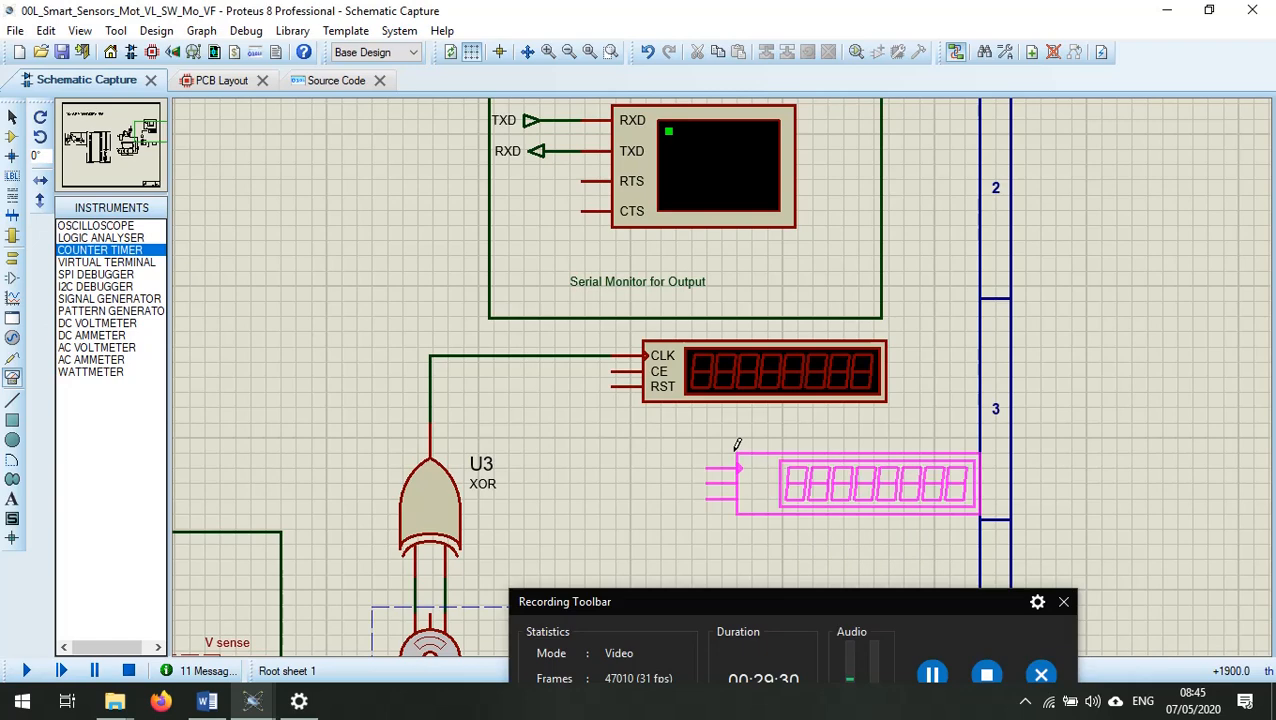
double_click(697, 392)
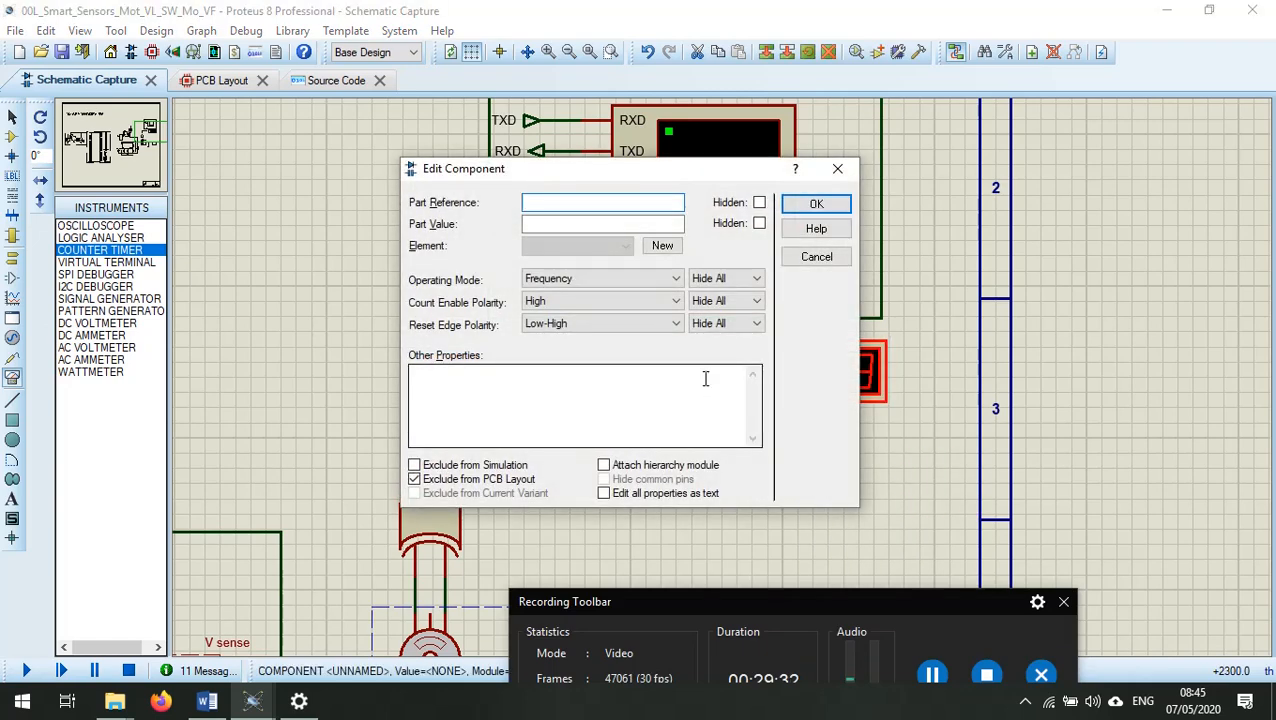
left_click(817, 208)
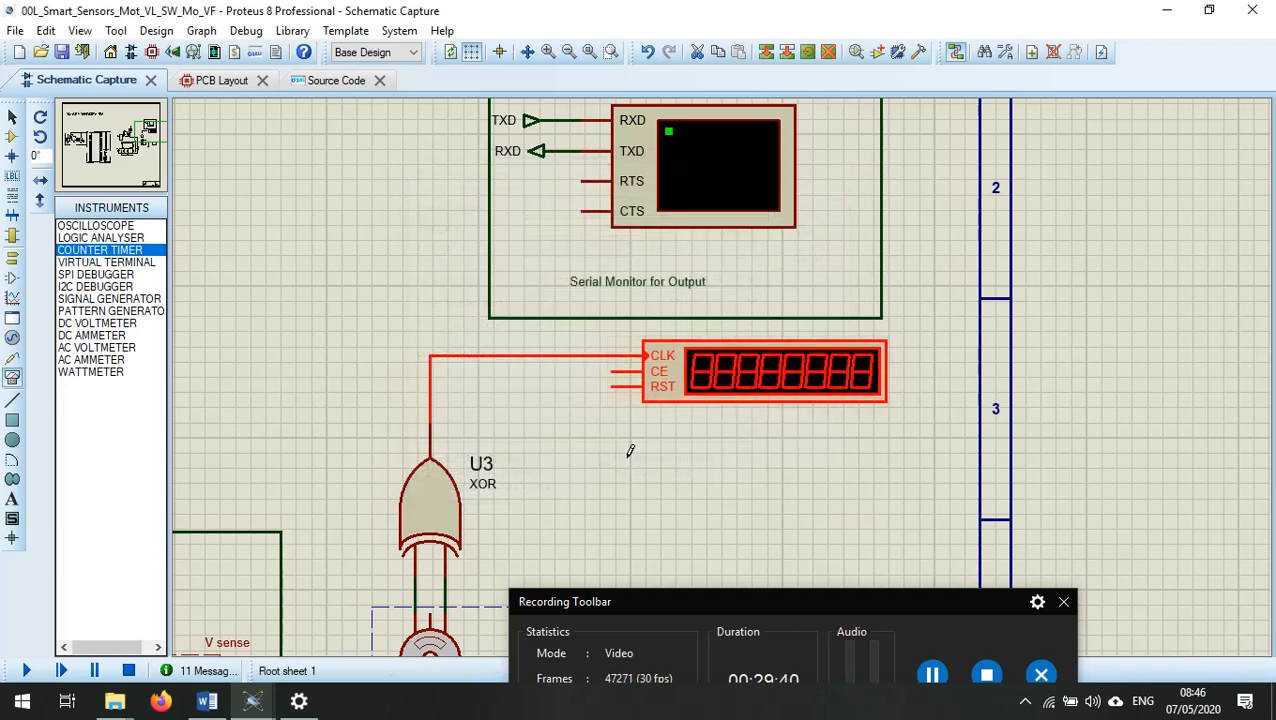
Highlight the net of the voltage sensor's AD0 terminal on the schematic to trace it to the Arduino Mega pin
scroll(630, 447, "down", 2)
scroll(574, 505, "up", 2)
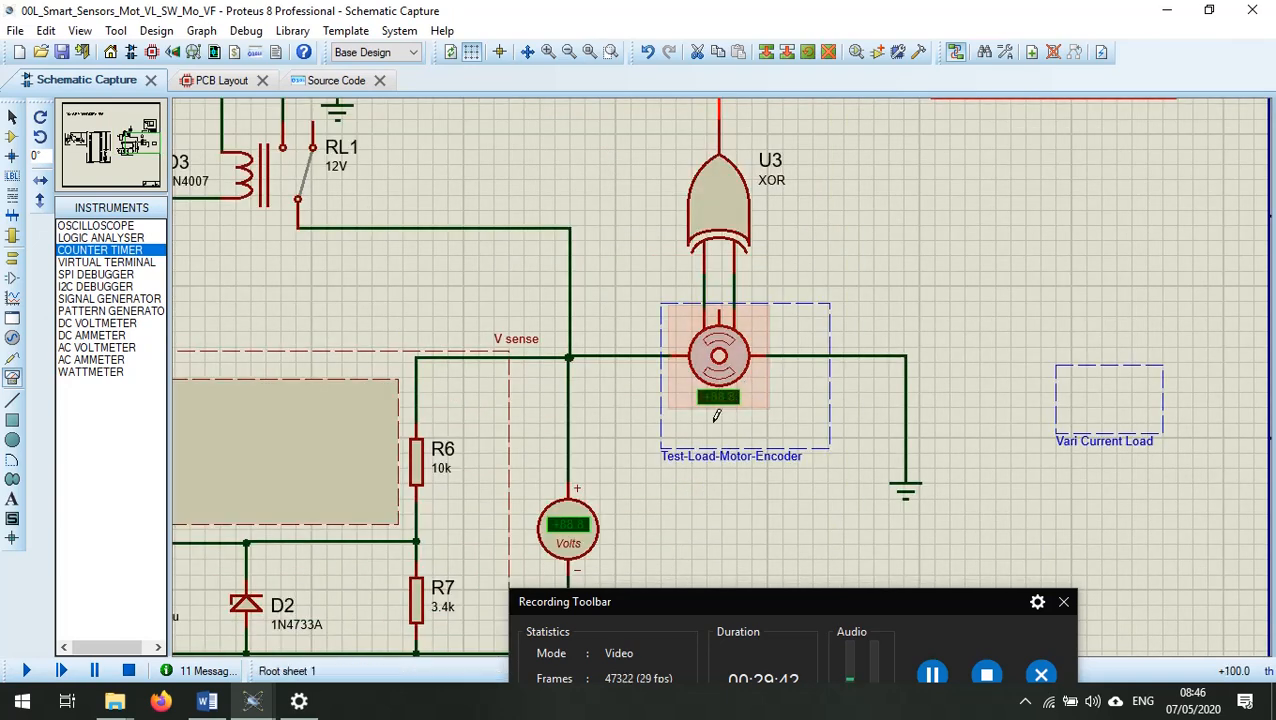
scroll(757, 363, "down", 3)
scroll(725, 370, "up", 1)
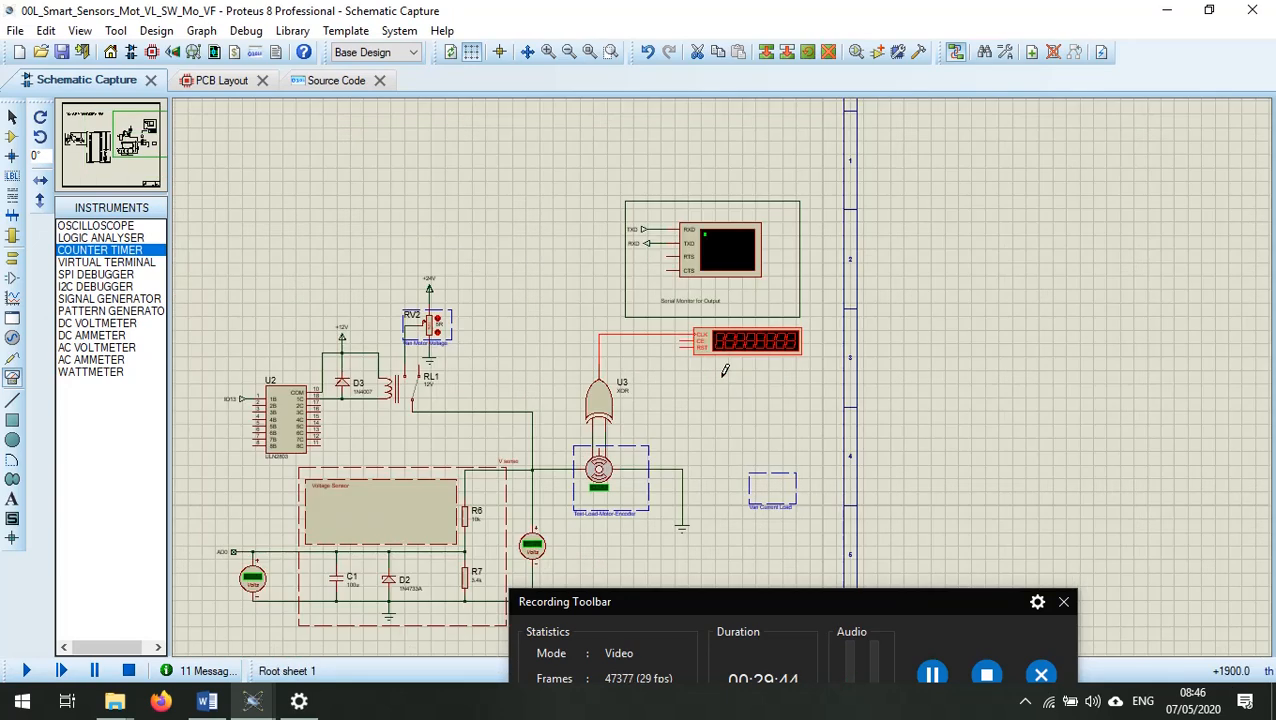
scroll(725, 370, "up", 1)
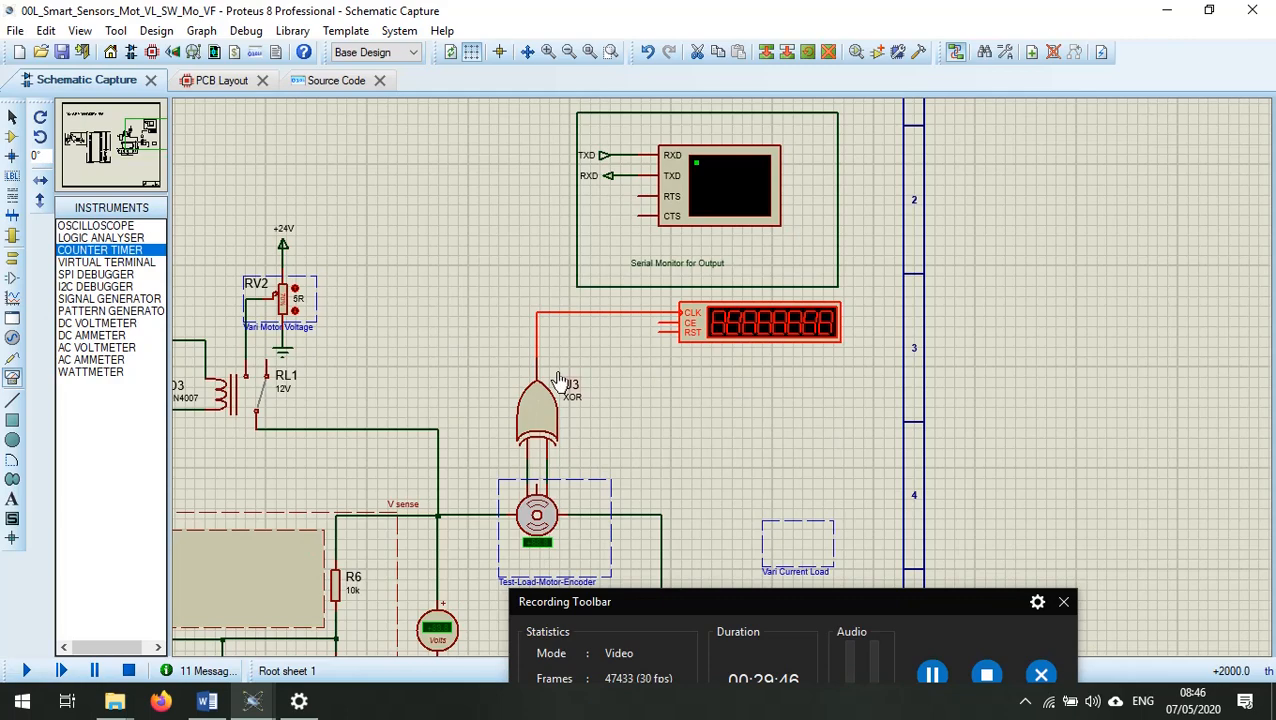
scroll(499, 410, "down", 2)
scroll(359, 225, "up", 2)
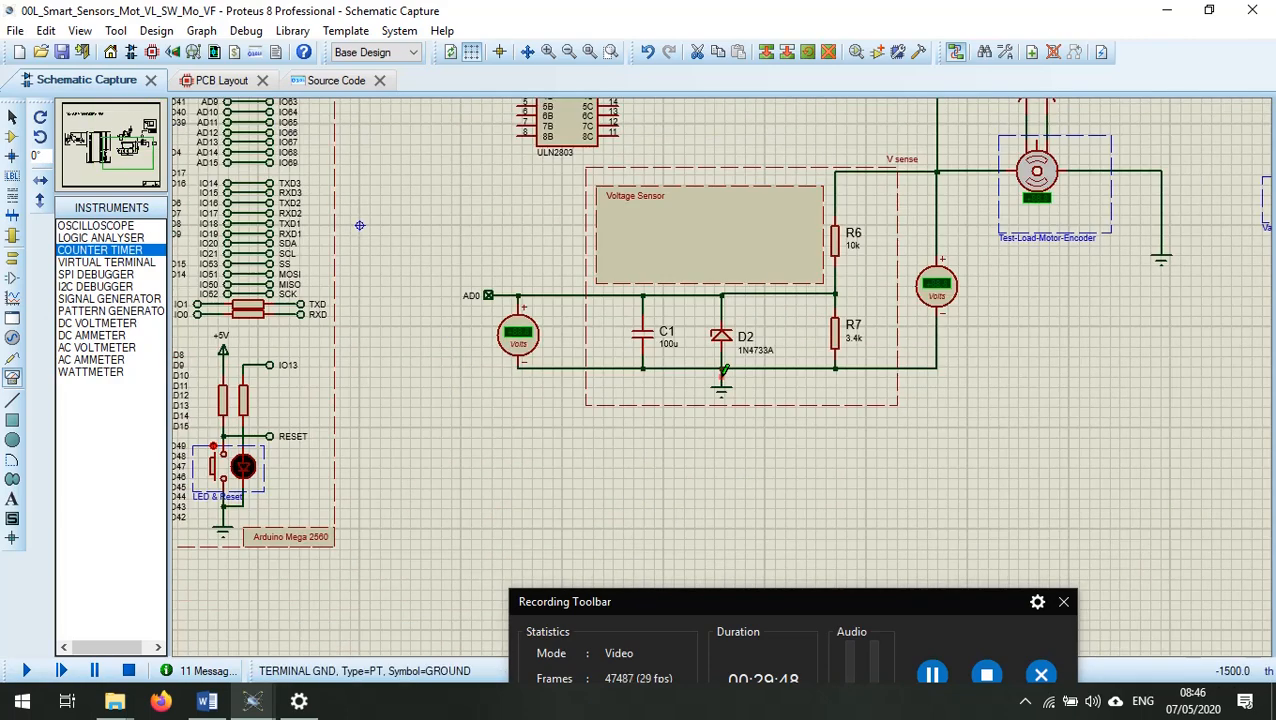
right_click(484, 300)
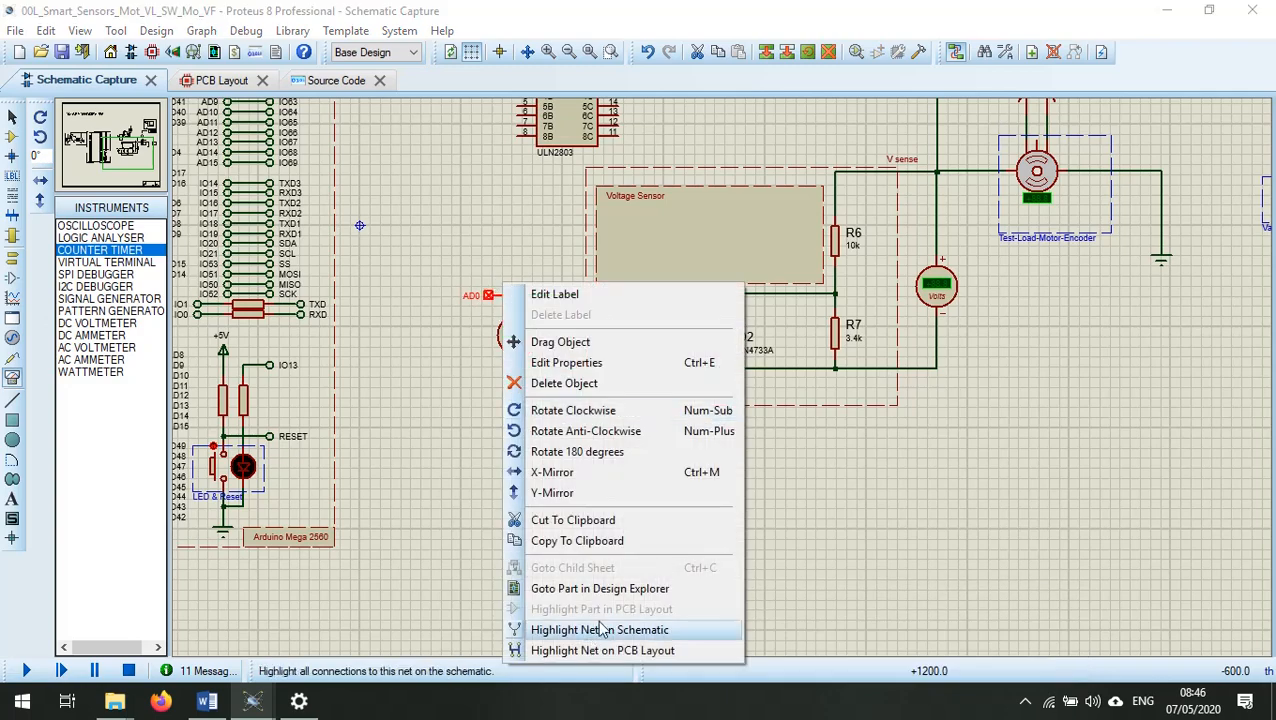
left_click(600, 628)
scroll(437, 230, "up", 2)
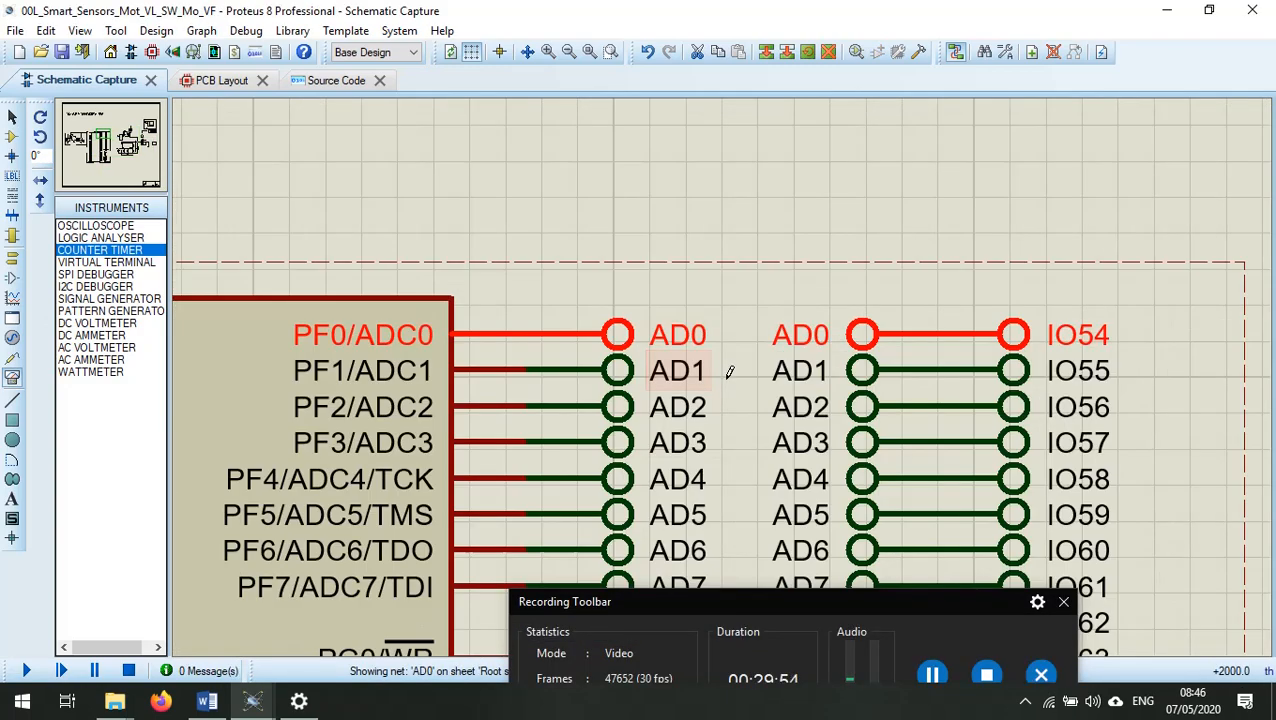
Review the getVoltage, average, val, raw and buttonState declarations in main.ino
left_click(310, 80)
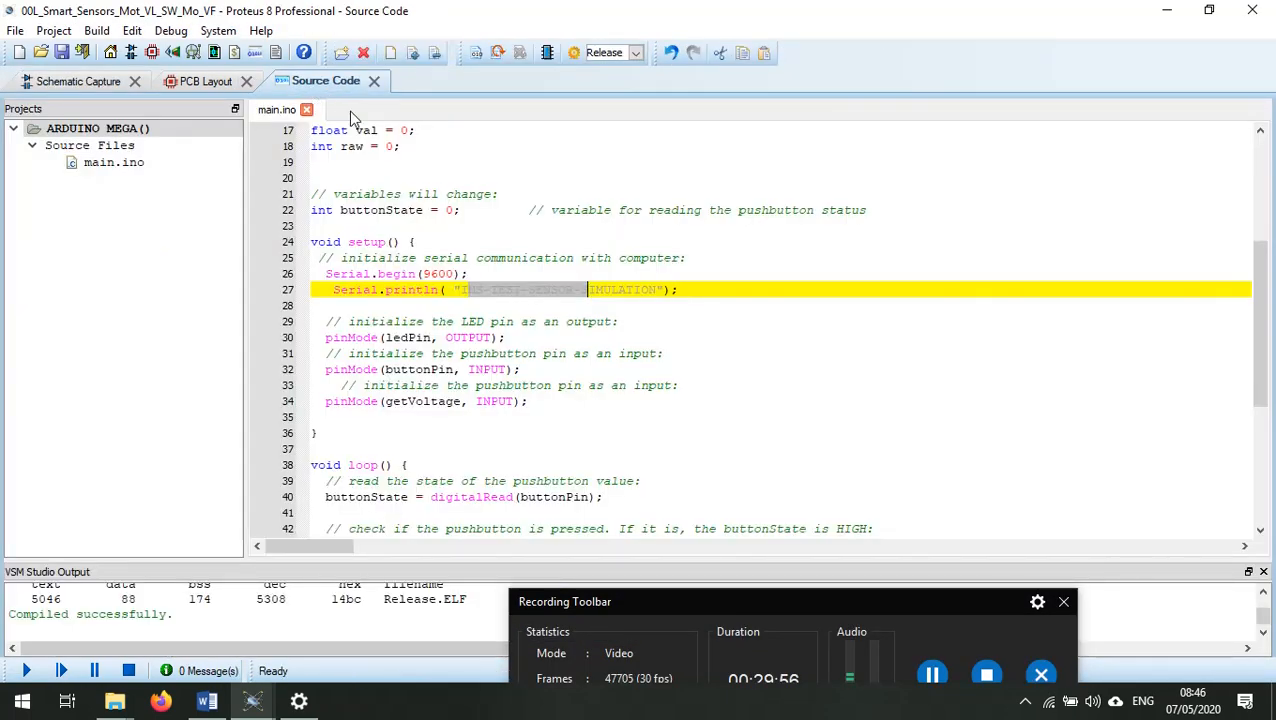
scroll(436, 327, "up", 5)
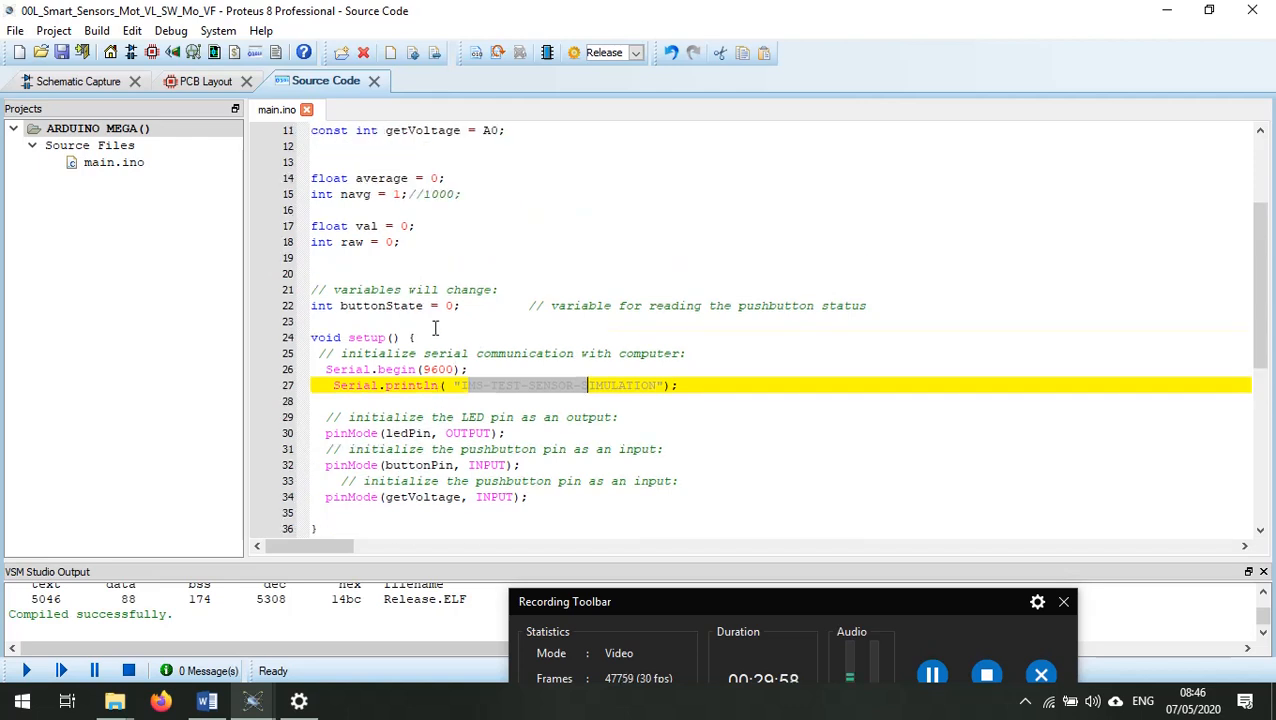
left_click_drag(512, 252, 415, 244)
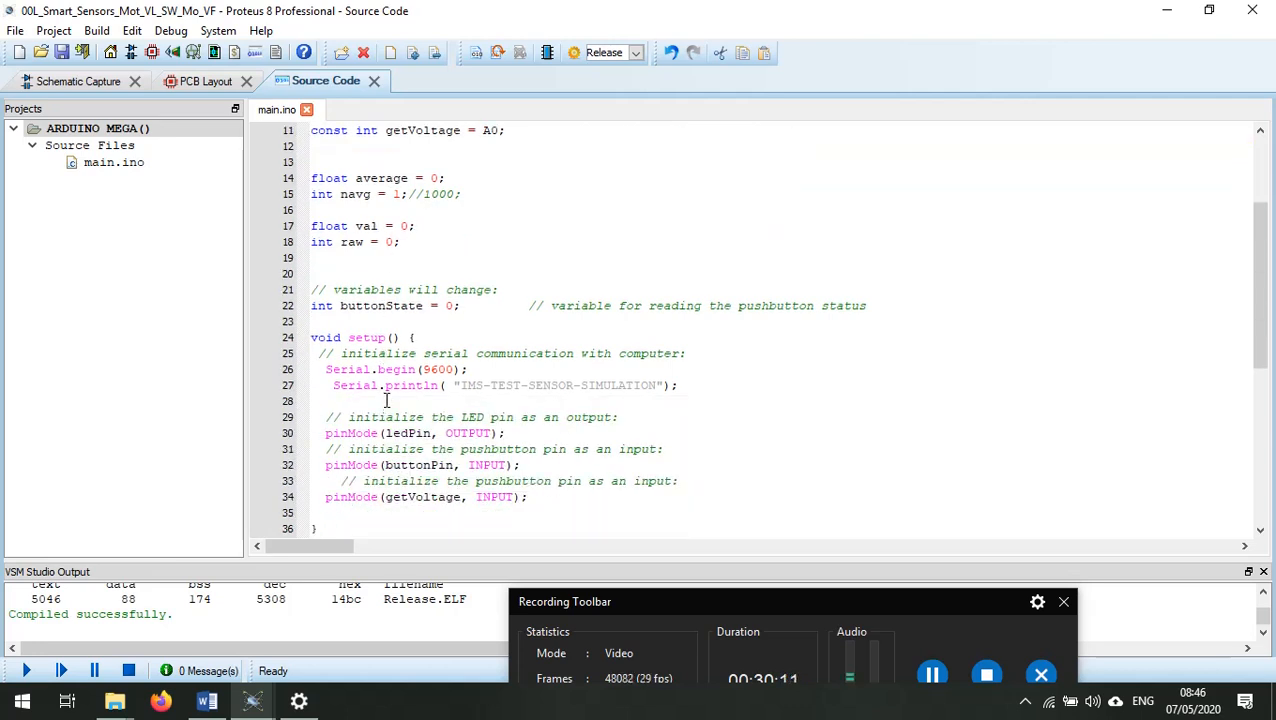
left_click(416, 321)
left_click_drag(482, 305, 261, 313)
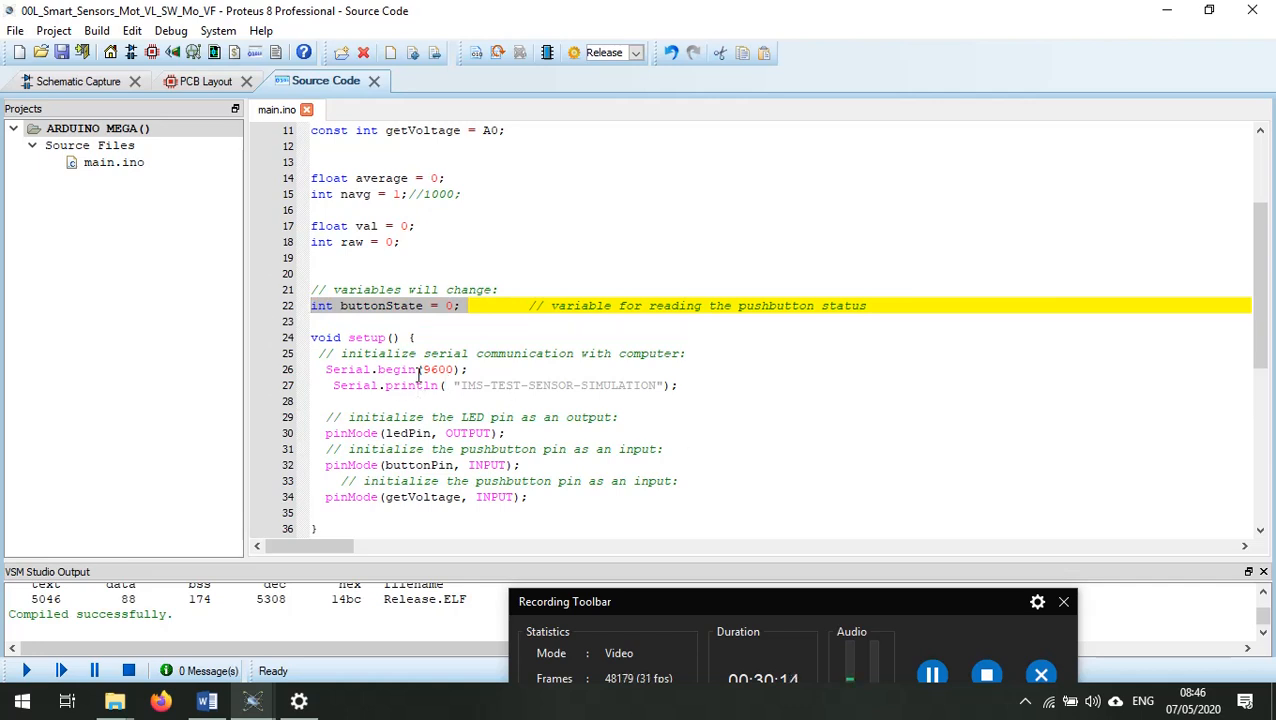
Review the serial baud rate and the ledPin, buttonPin and getVoltage pinMode lines in the setup function
left_click_drag(424, 369, 462, 370)
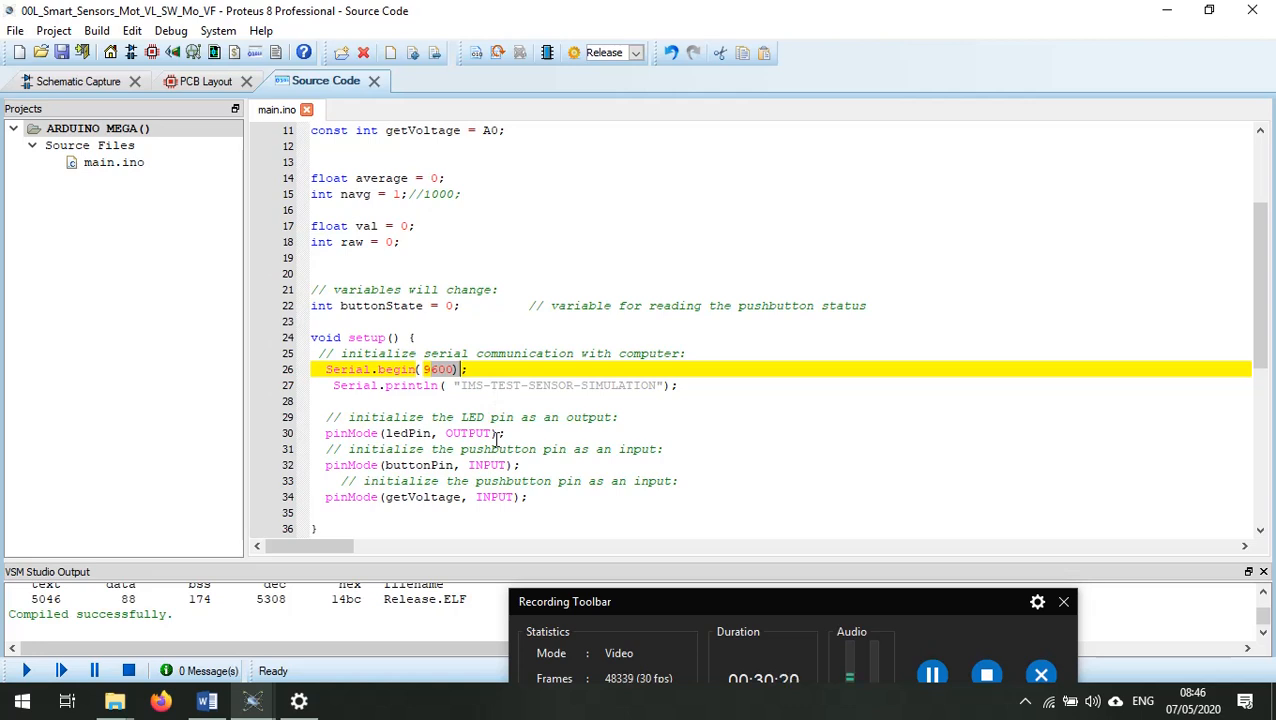
scroll(497, 440, "down", 1)
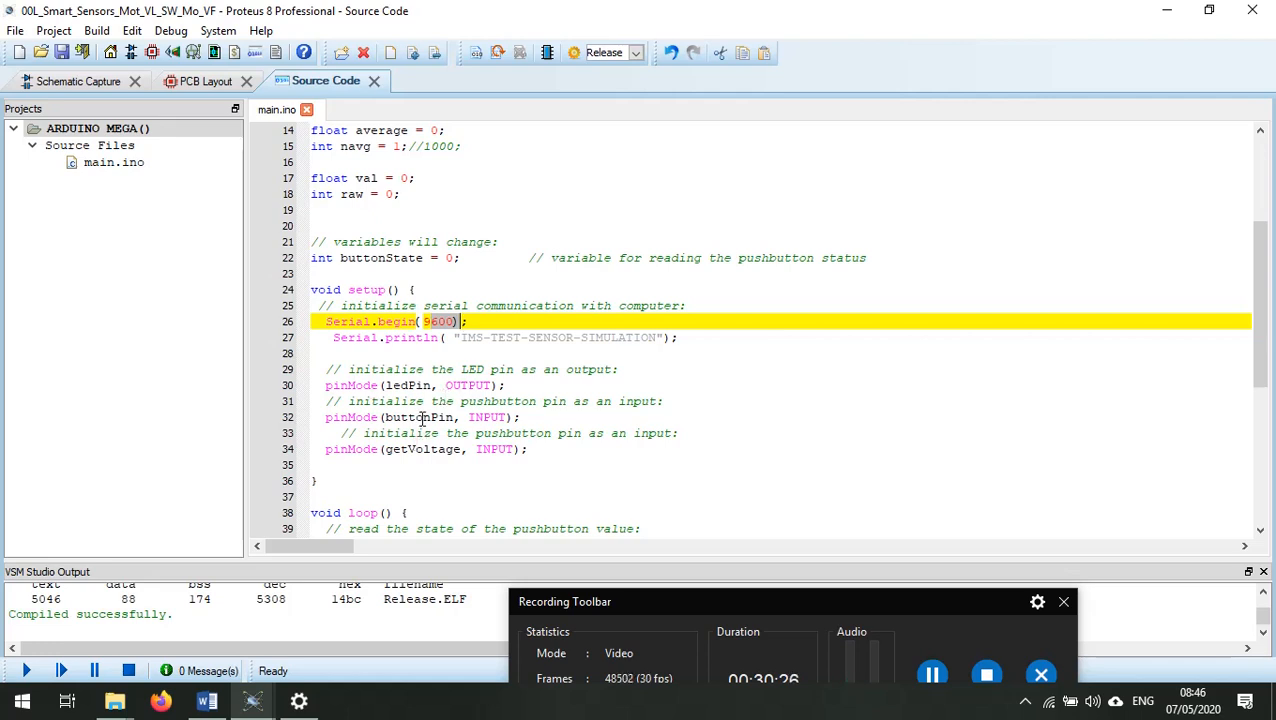
left_click_drag(463, 449, 387, 450)
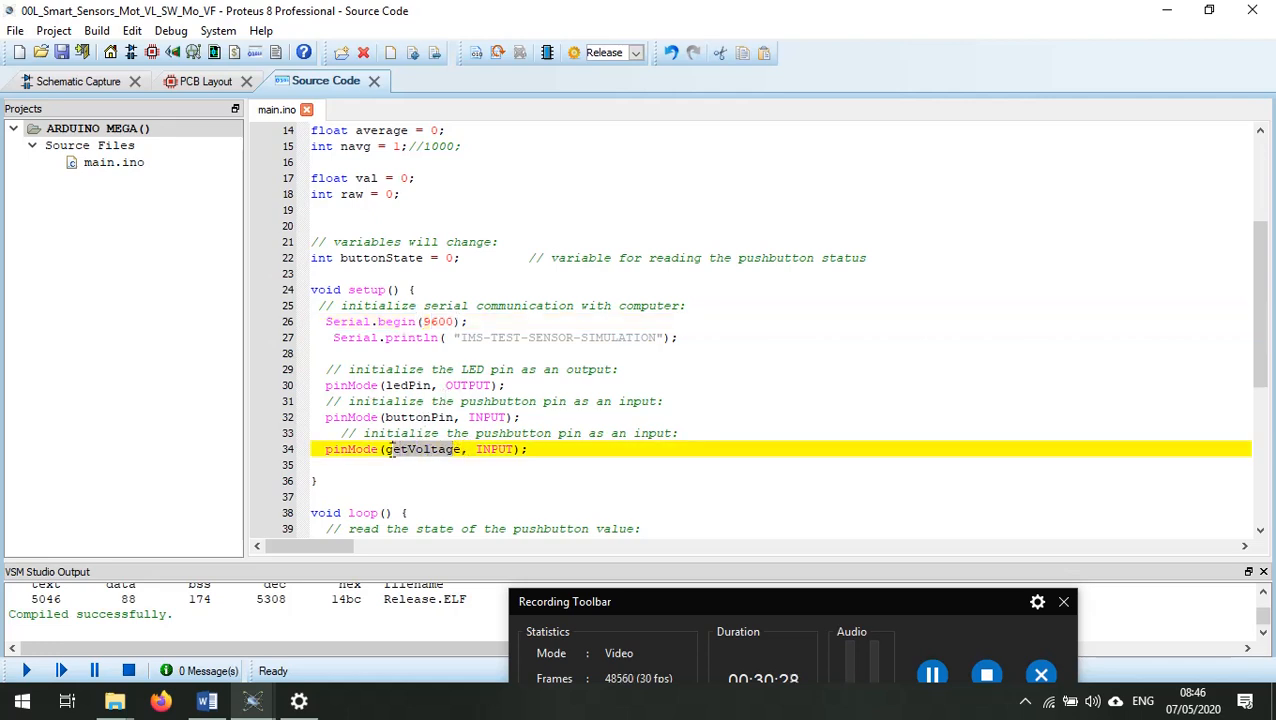
left_click_drag(508, 449, 491, 449)
scroll(510, 473, "down", 2)
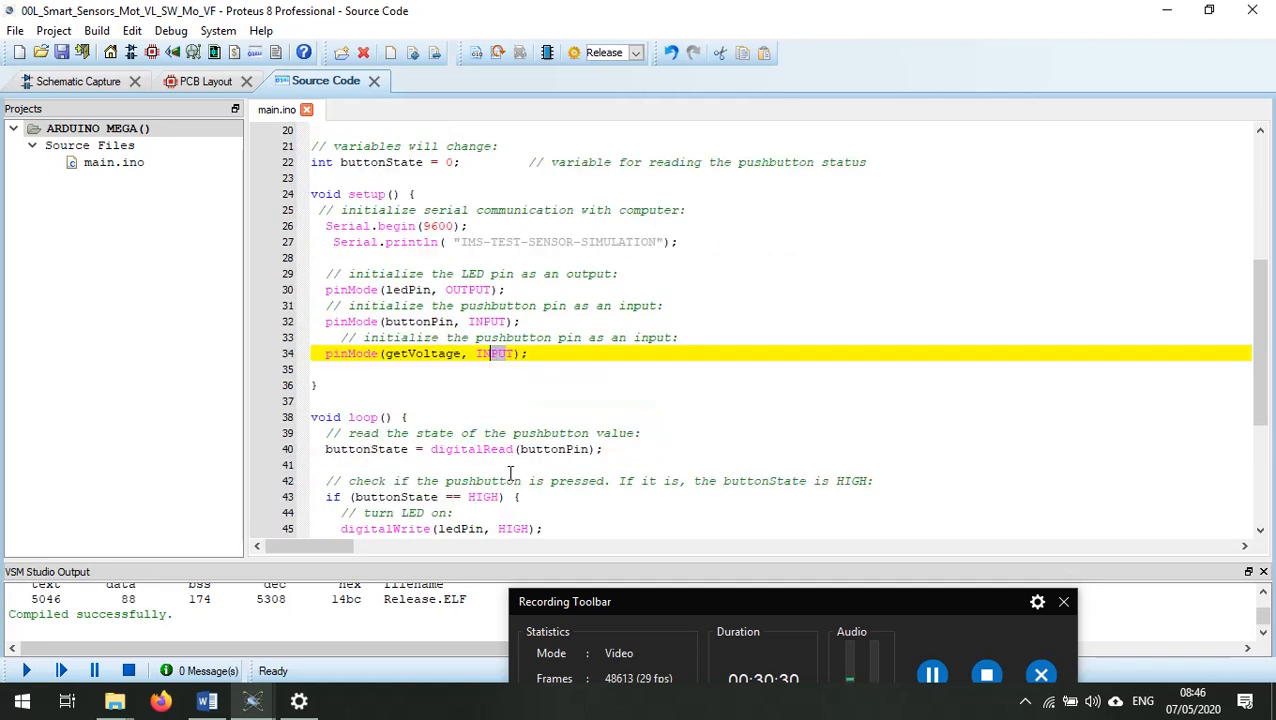
scroll(510, 473, "down", 1)
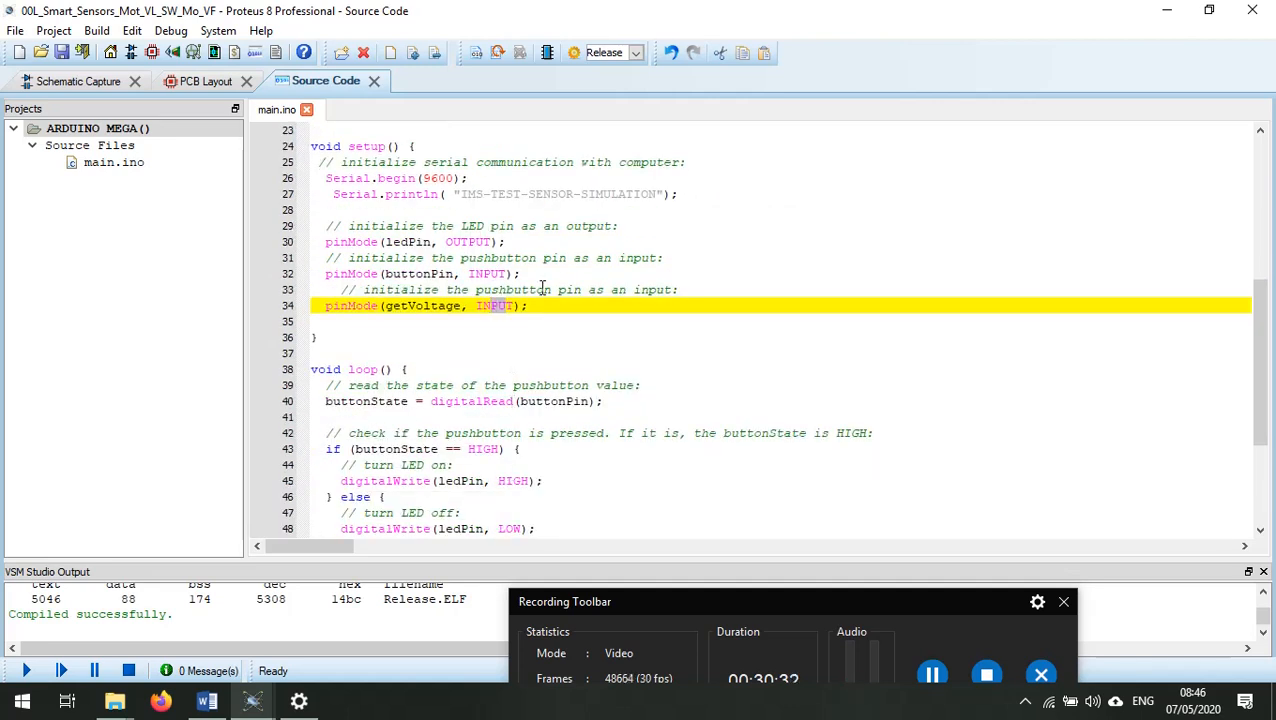
Write the comment "Get voltage and print it-----------" above the analogRead line in the loop function and save main.ino
left_click_drag(551, 290, 477, 291)
type("voltage and print it-----------")
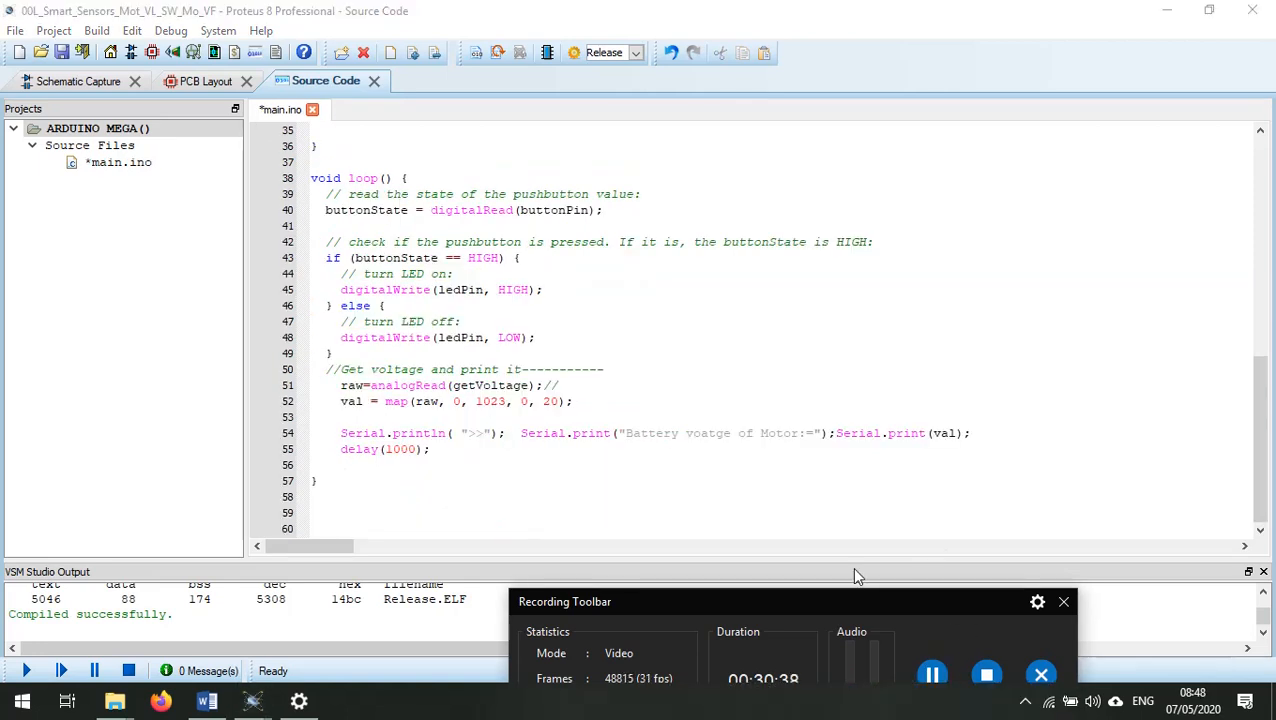
left_click(754, 401)
key("ctrl+s")
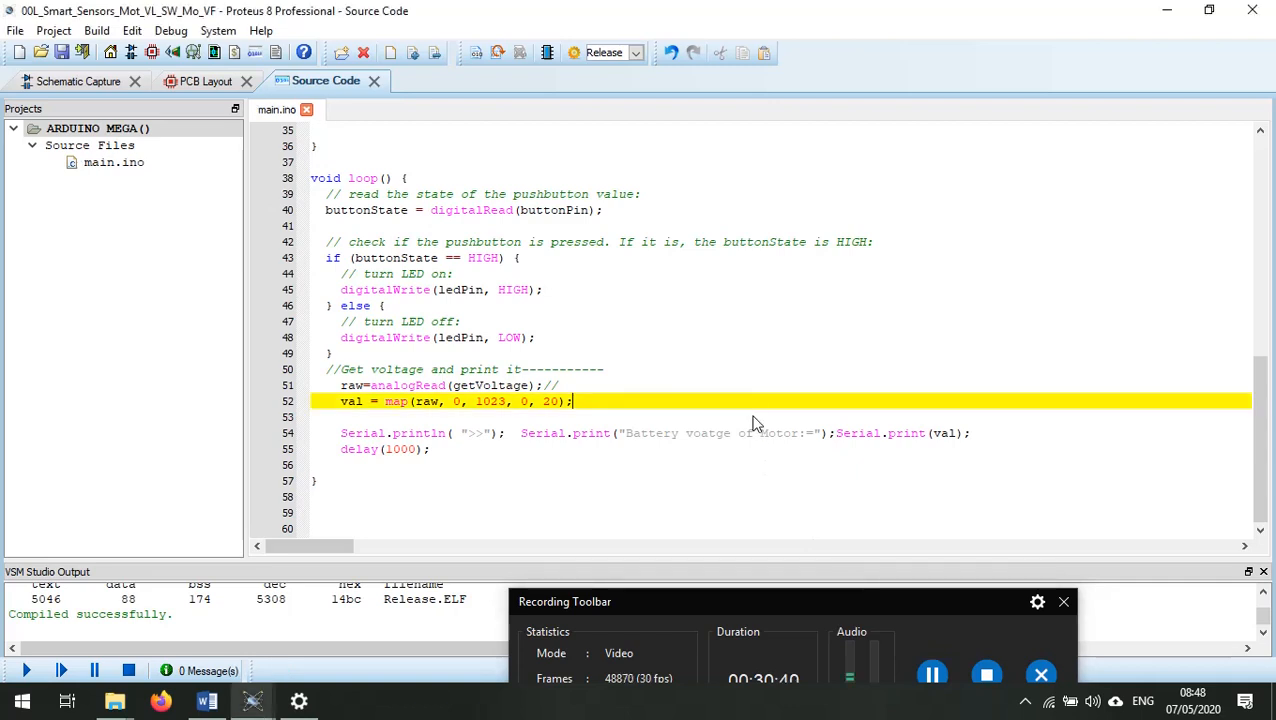
Review the pushbutton and analogRead code in the loop, and trace the Arduino Mega's AD0 terminal by highlighting its net on the schematic
left_click_drag(432, 353, 313, 204)
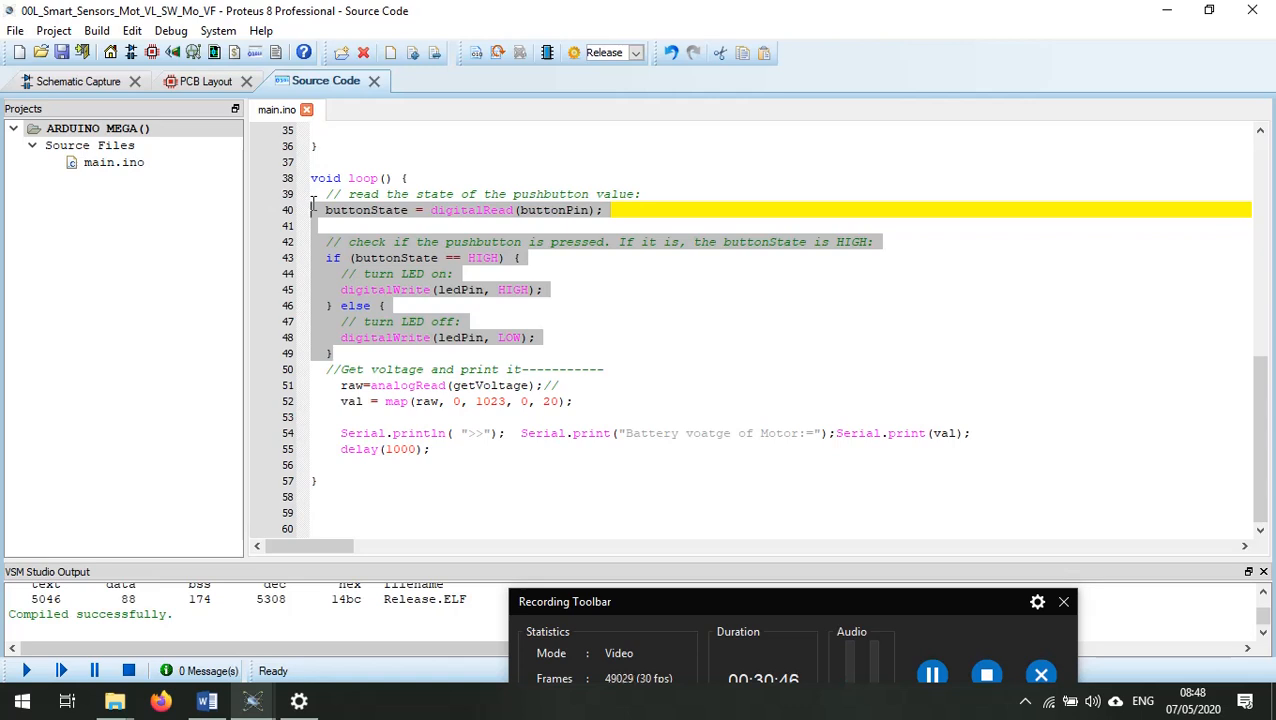
left_click(392, 387)
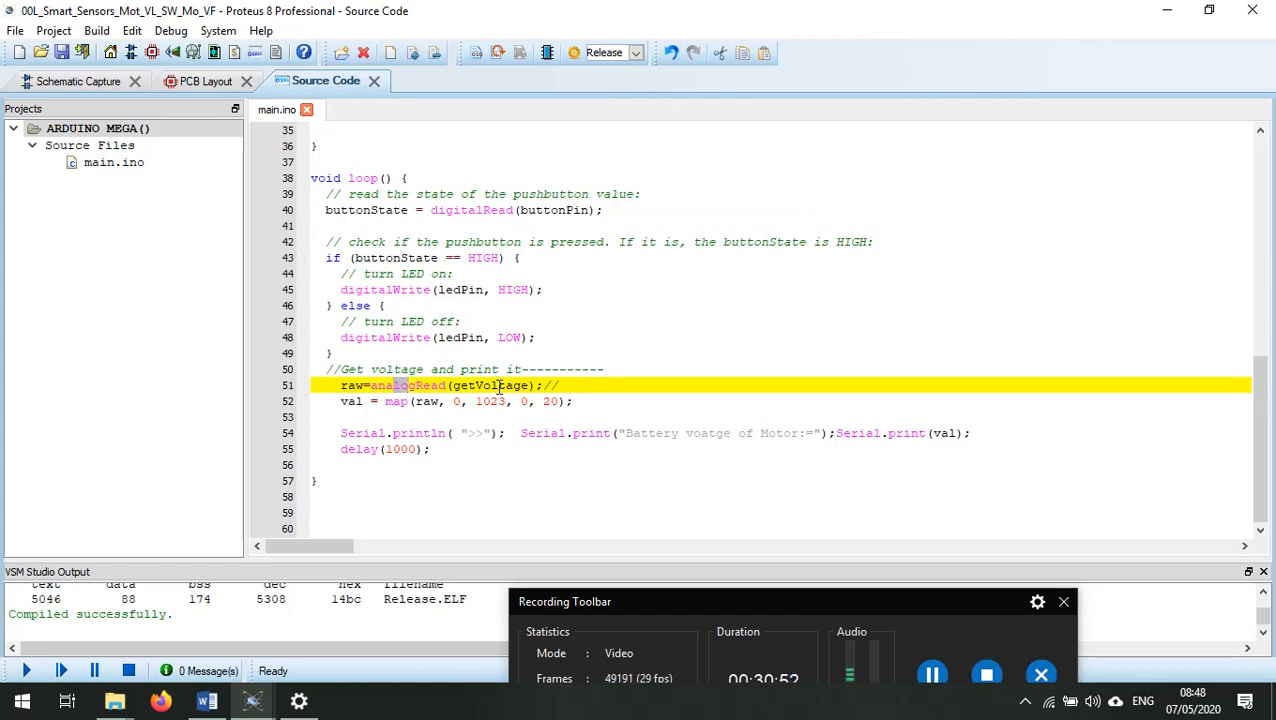
left_click(112, 80)
right_click(686, 355)
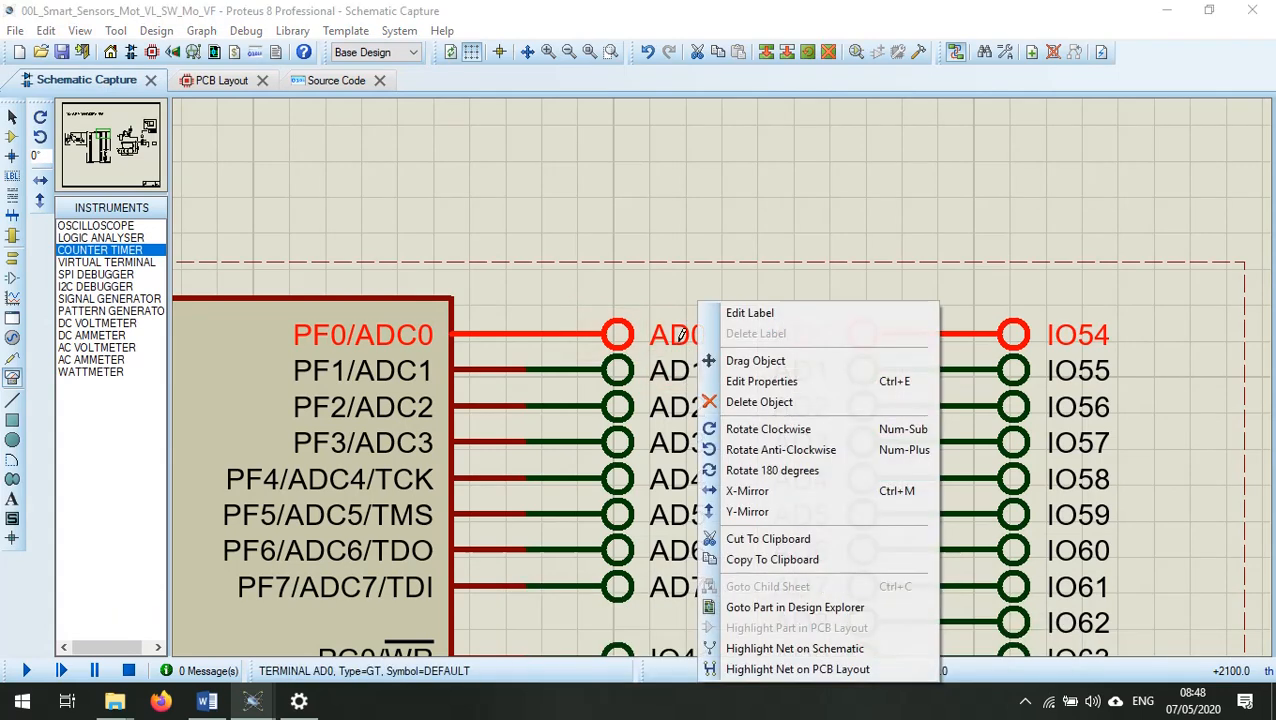
left_click(820, 648)
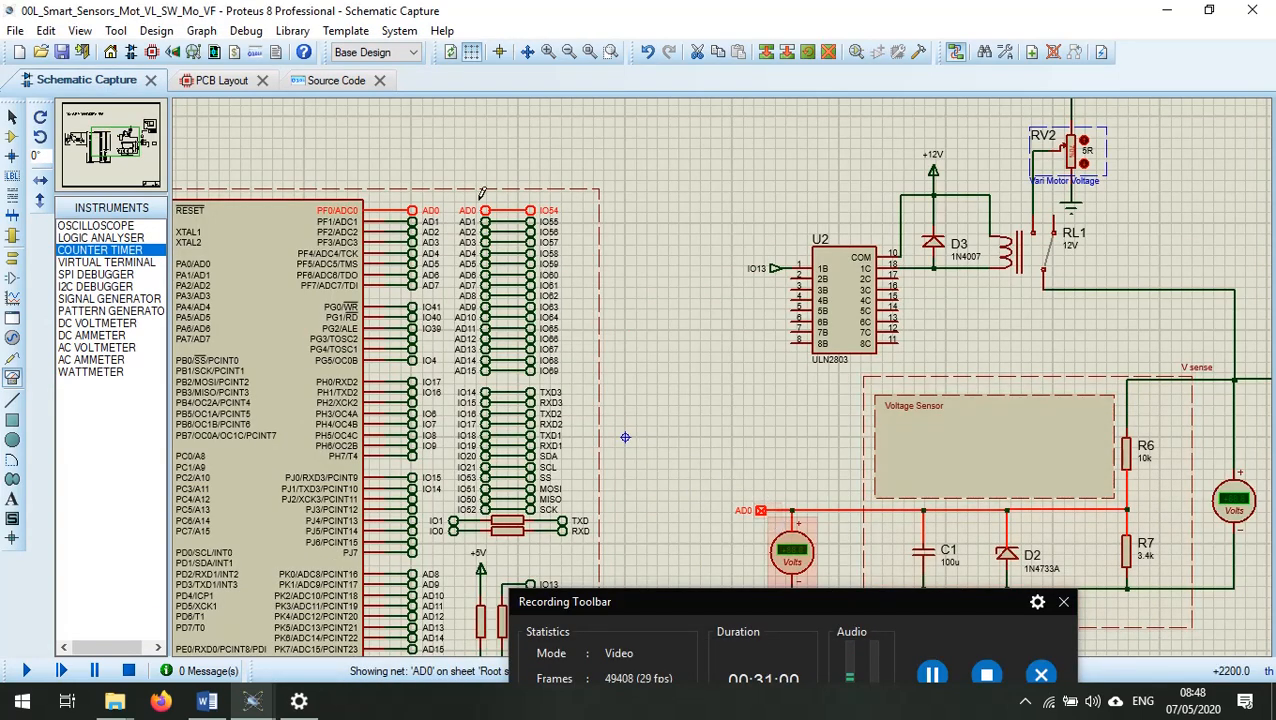
left_click(805, 485)
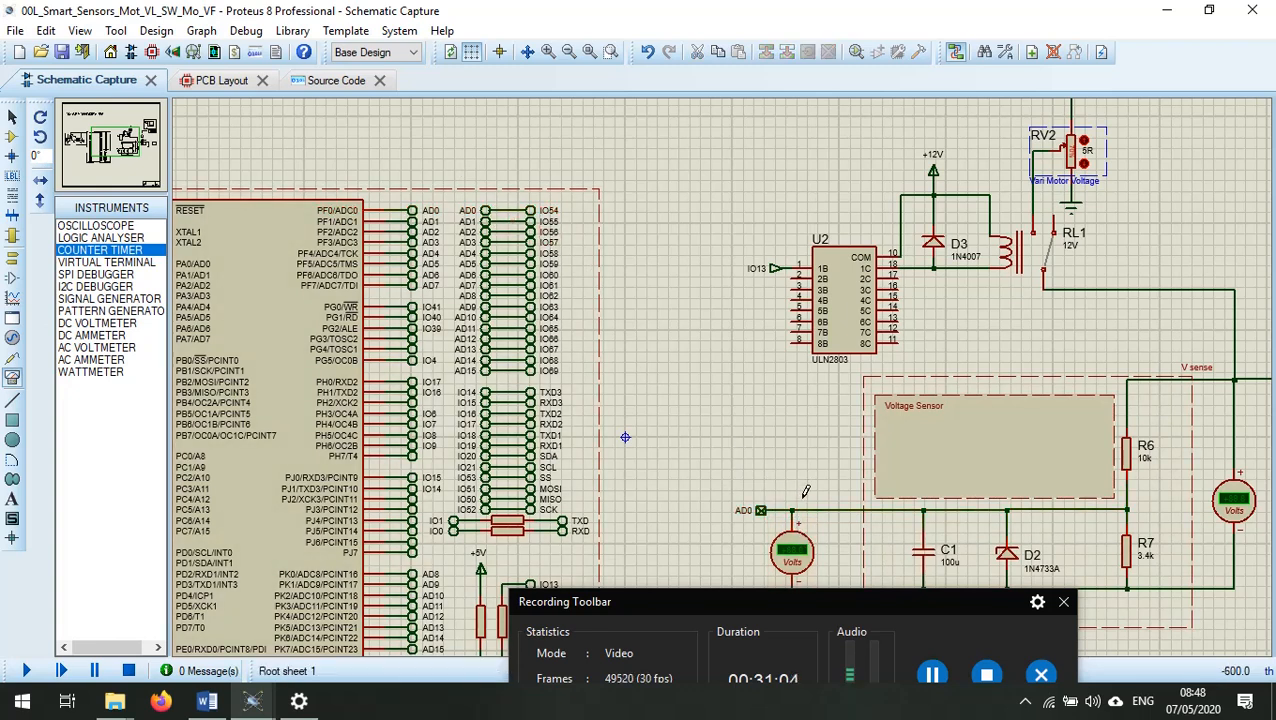
Try a direct wire from the voltage sensor's AD0 line to the Arduino Mega's AD0–IO54 connection, and delete it
left_click(792, 509)
left_click(656, 362)
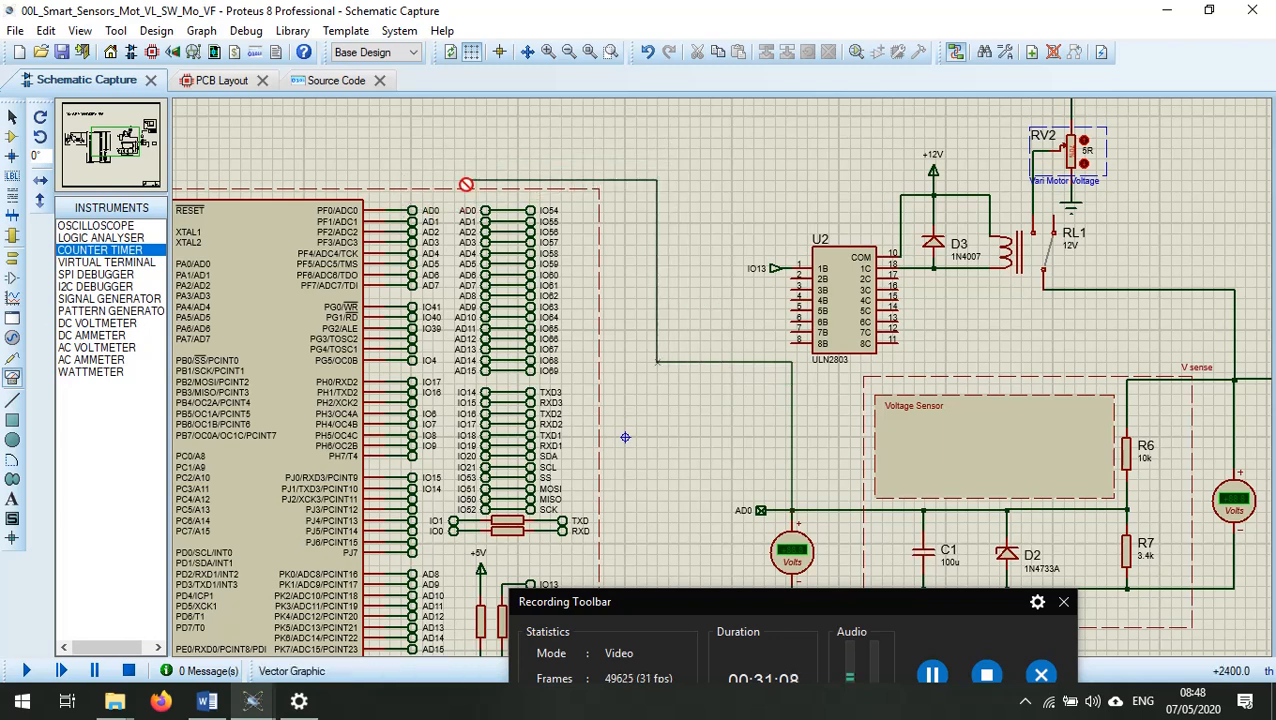
left_click(507, 209)
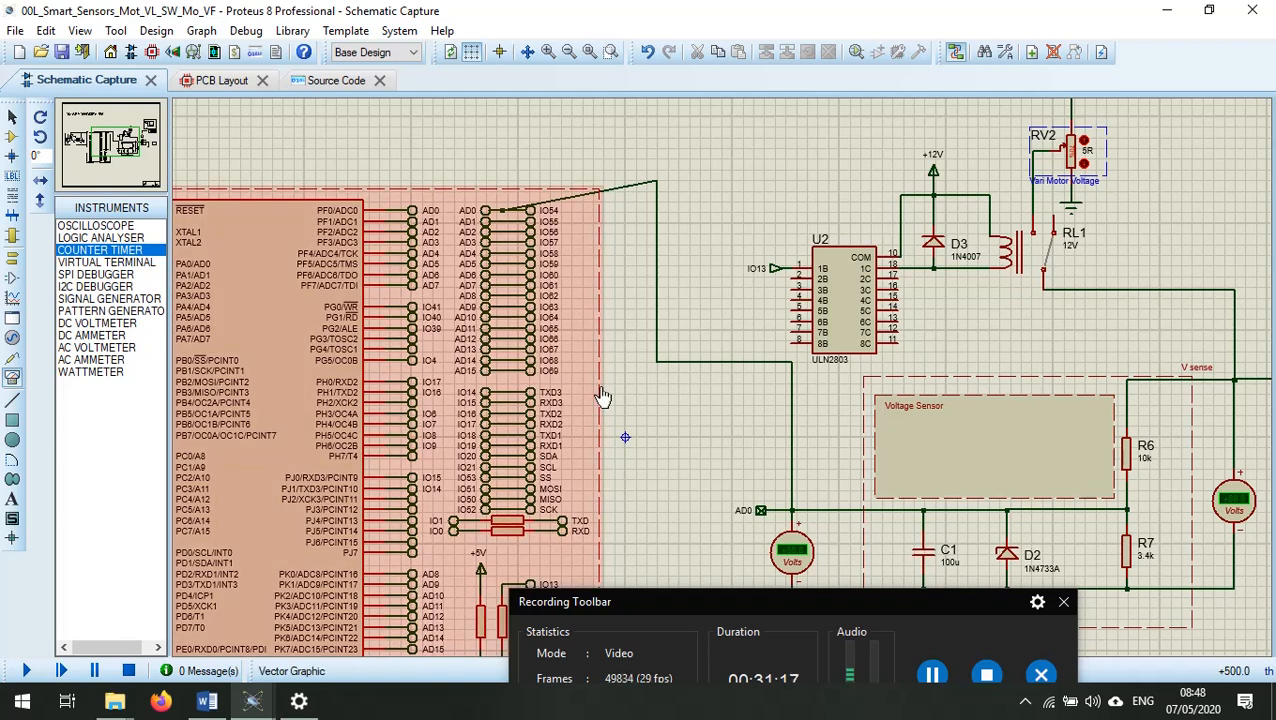
left_click(674, 358)
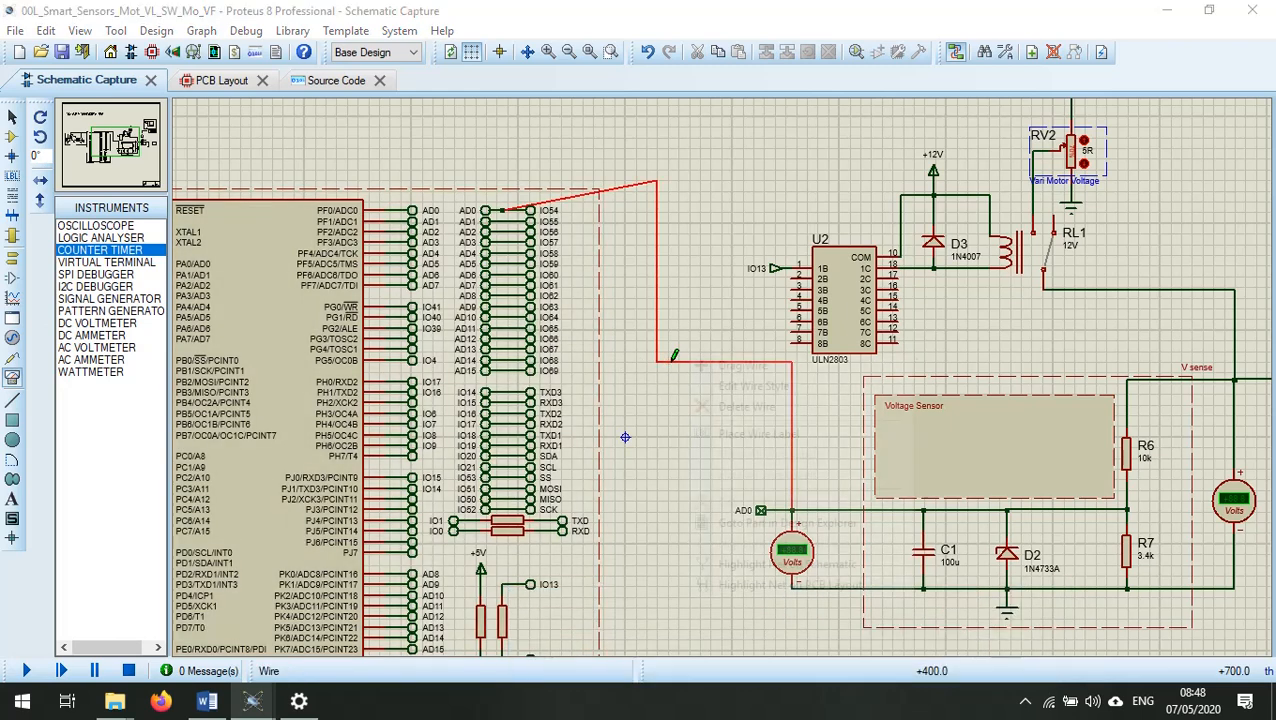
key("Delete")
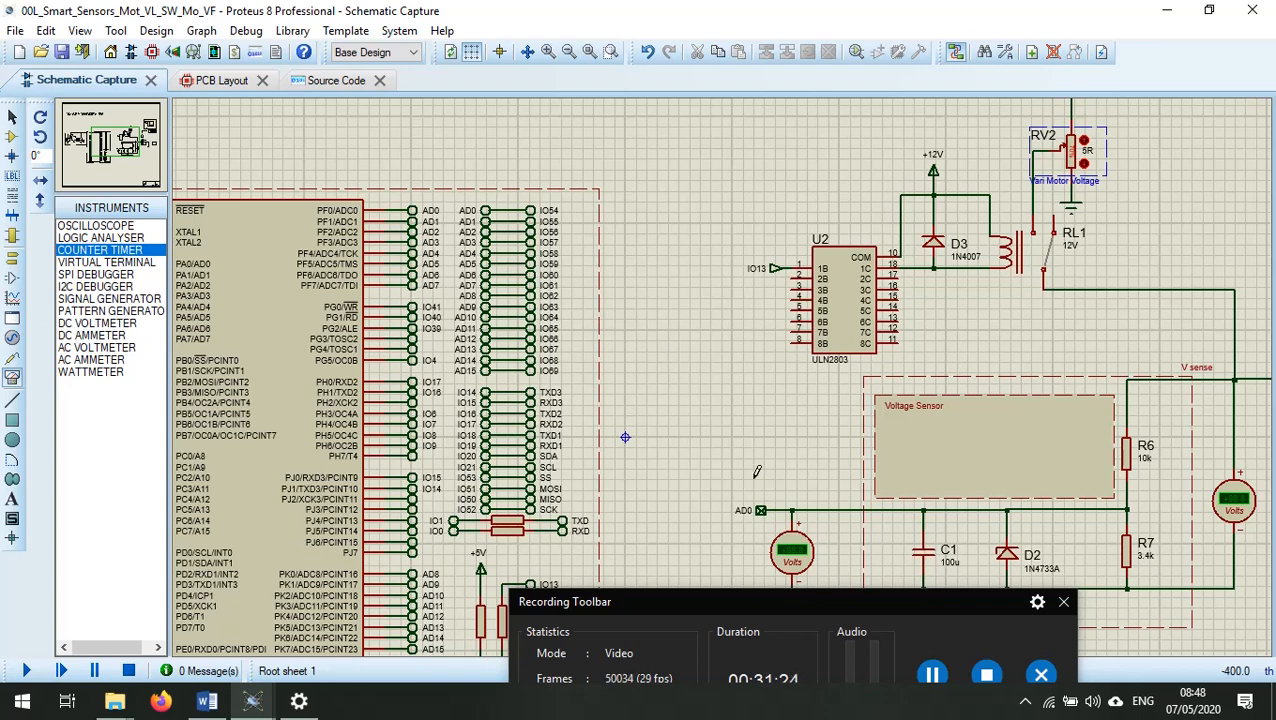
scroll(767, 454, "down", 3)
scroll(725, 370, "up", 1)
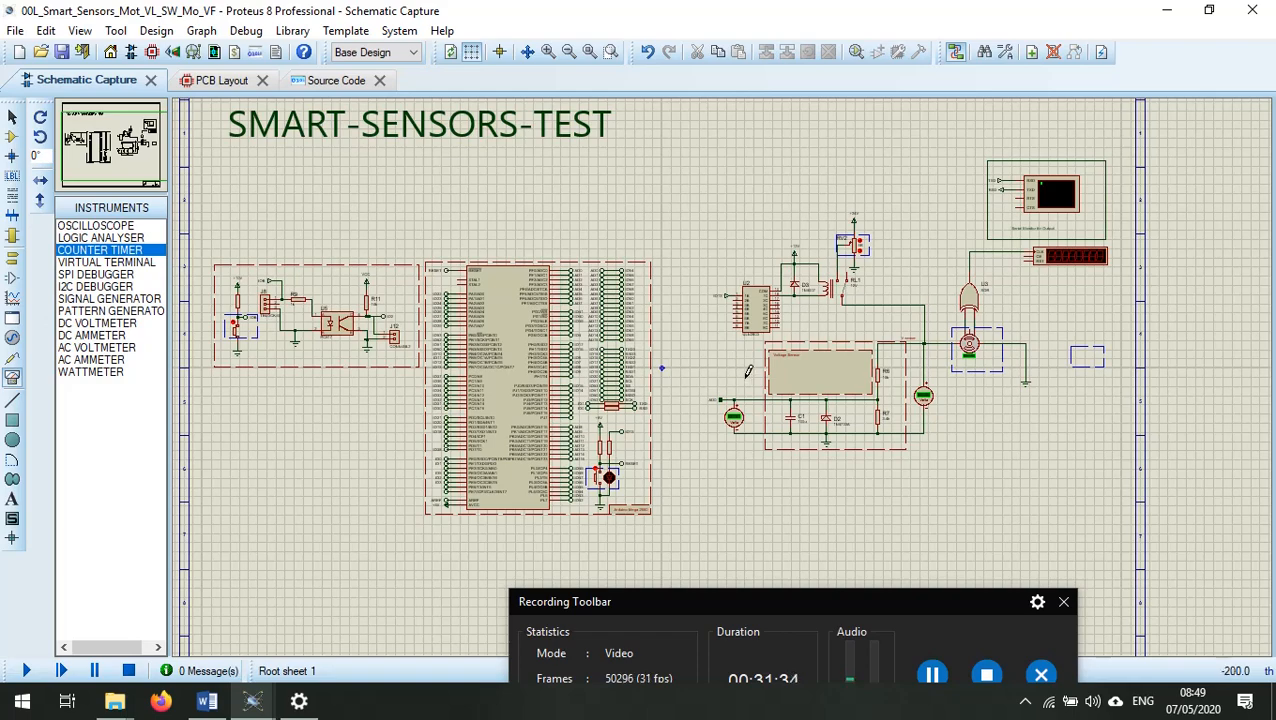
scroll(745, 400, "up", 3)
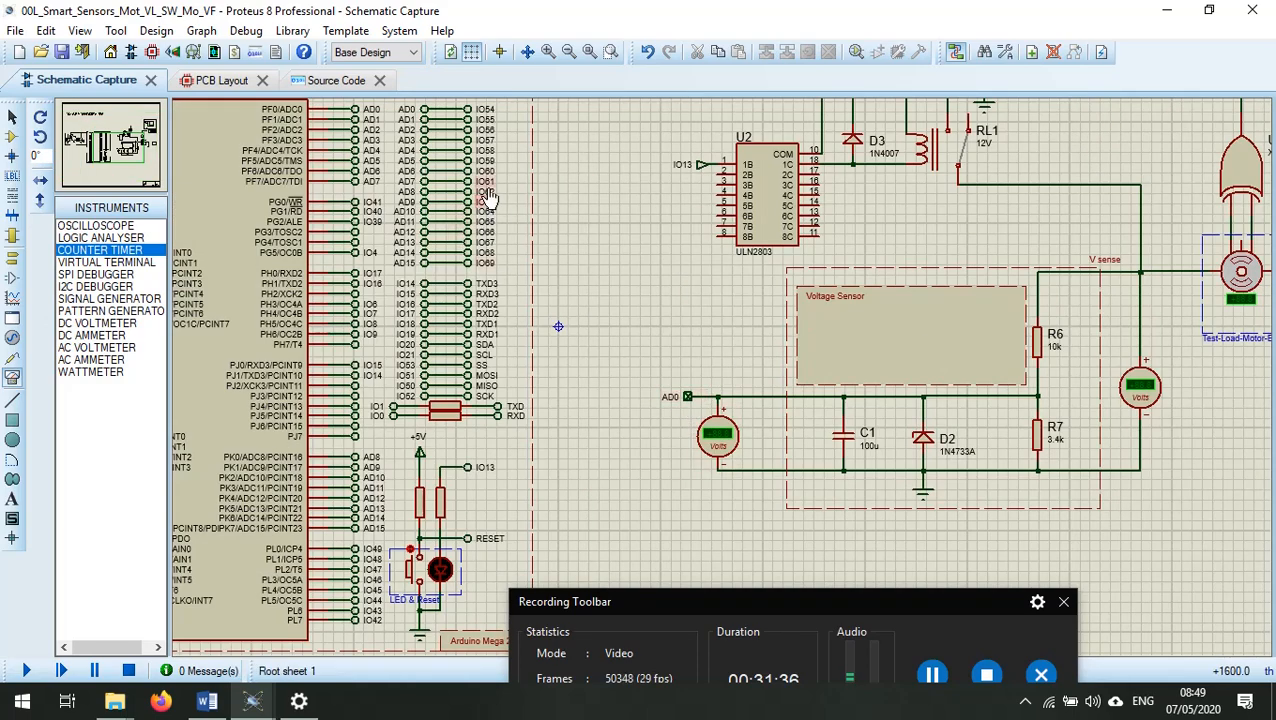
Review the raw analogRead assignment and its scaling with map(raw, 0, 1023, 0, 20) in main.ino
left_click(345, 81)
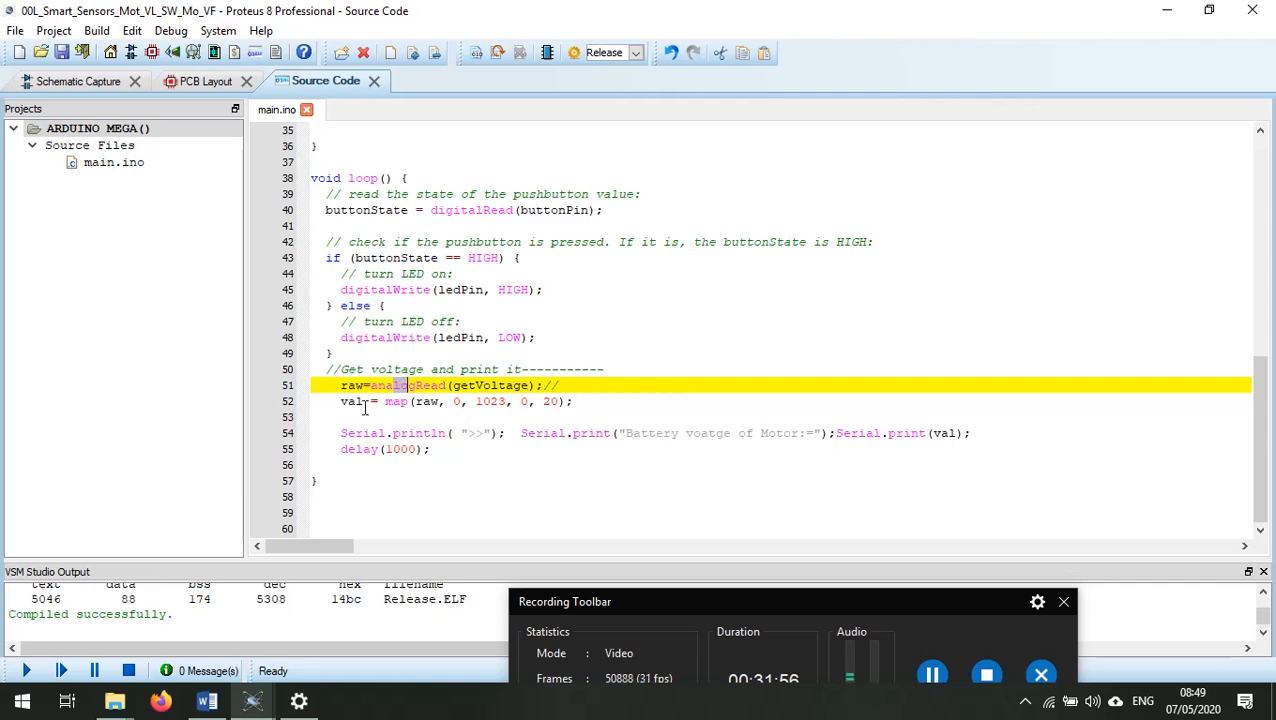
left_click(400, 401)
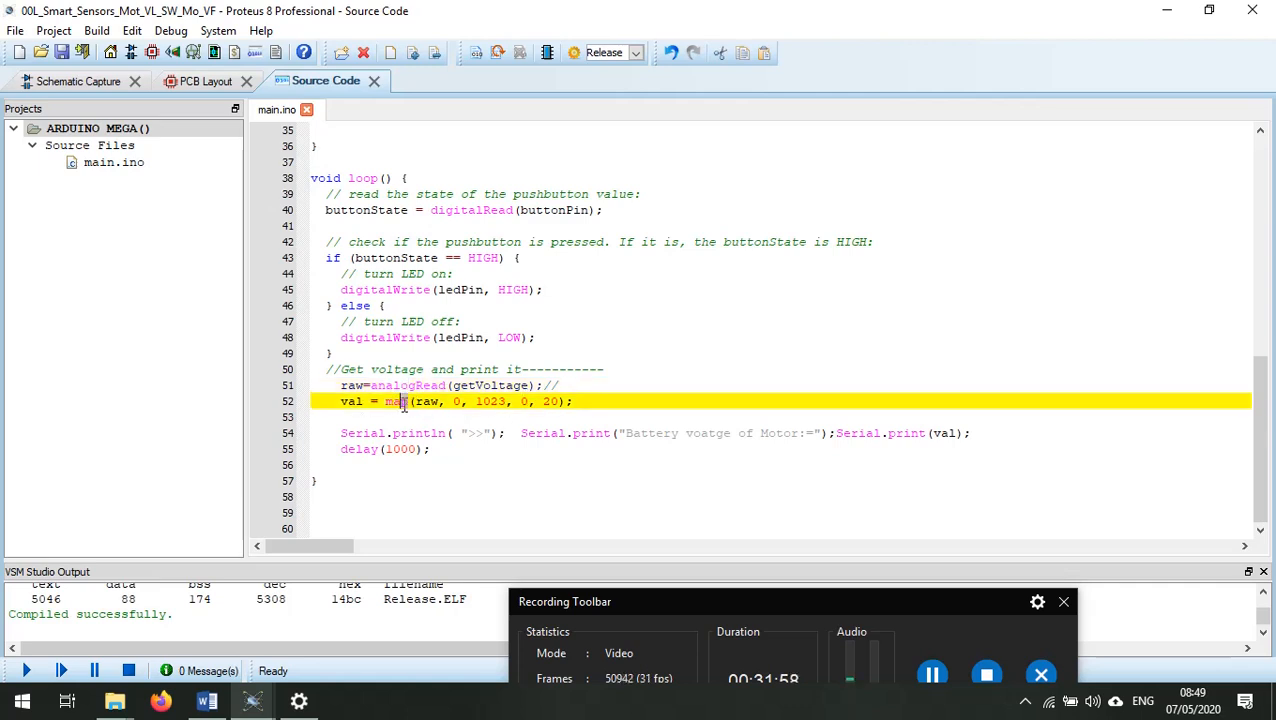
left_click(356, 386)
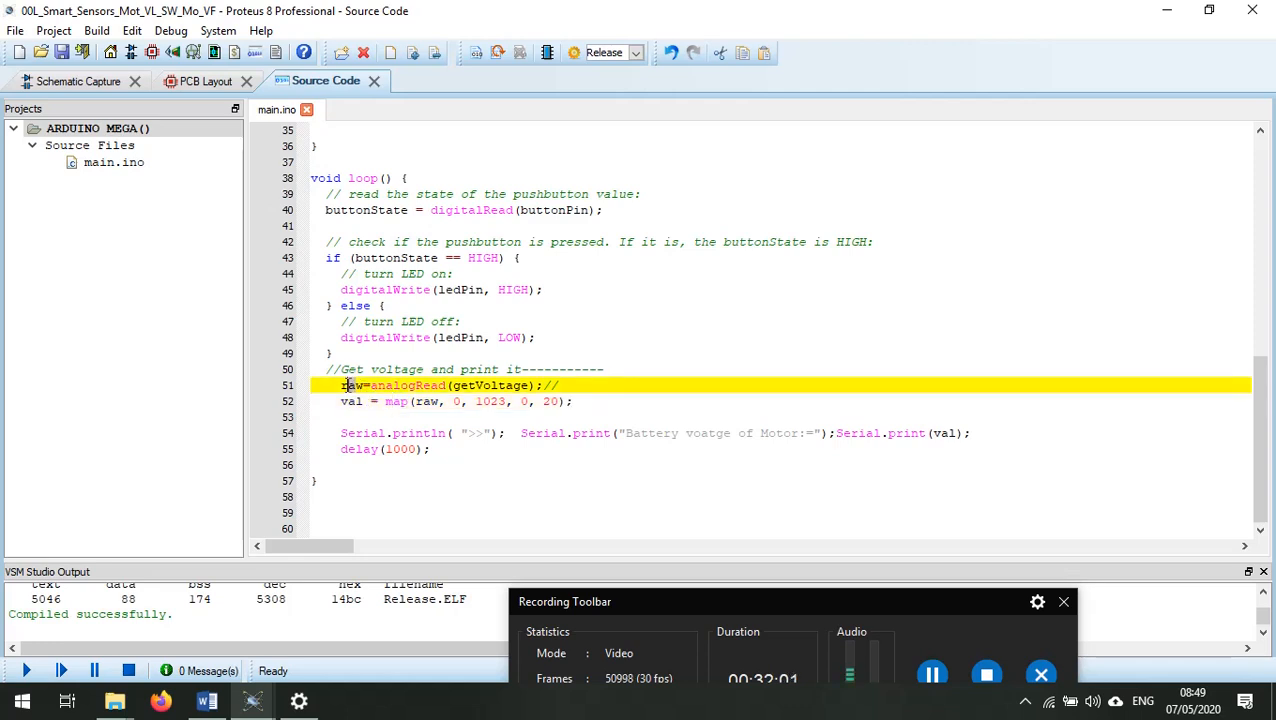
double_click(430, 401)
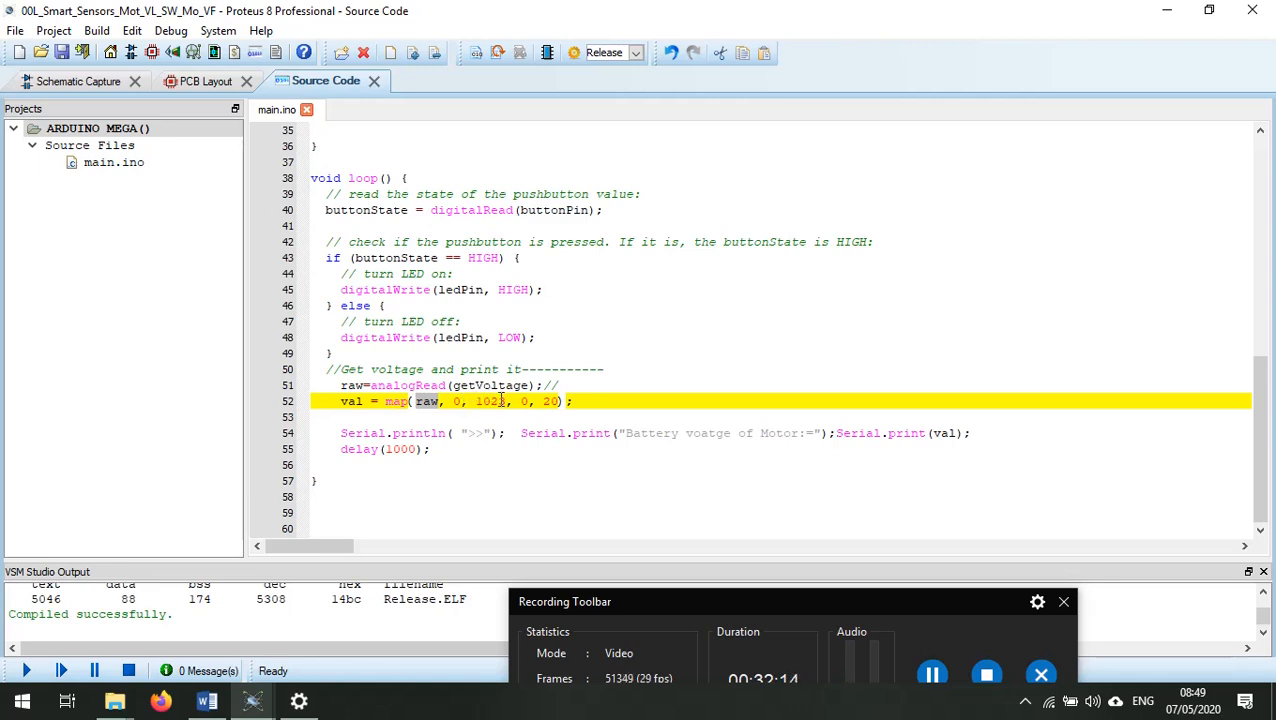
double_click(391, 402)
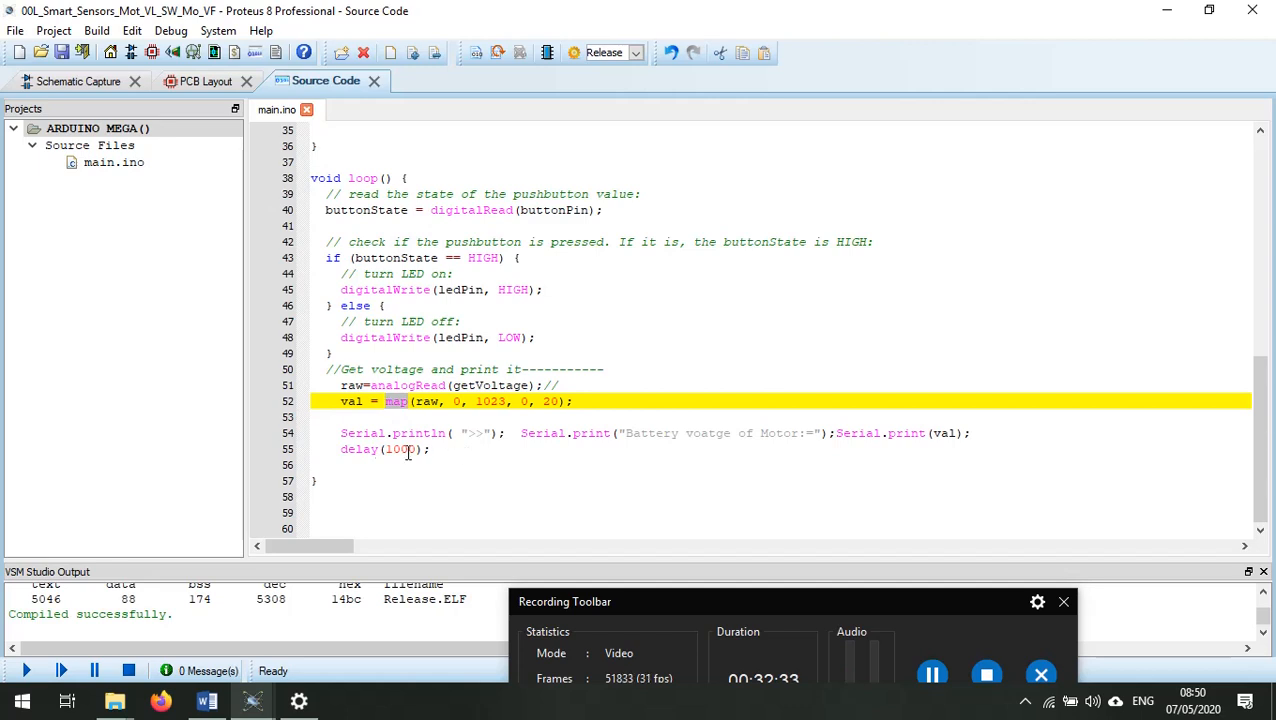
Correct the misspelled word in the Serial.print text of the loop so it reads "Battery voltage of Motor:="
left_click(378, 447)
left_click(410, 435)
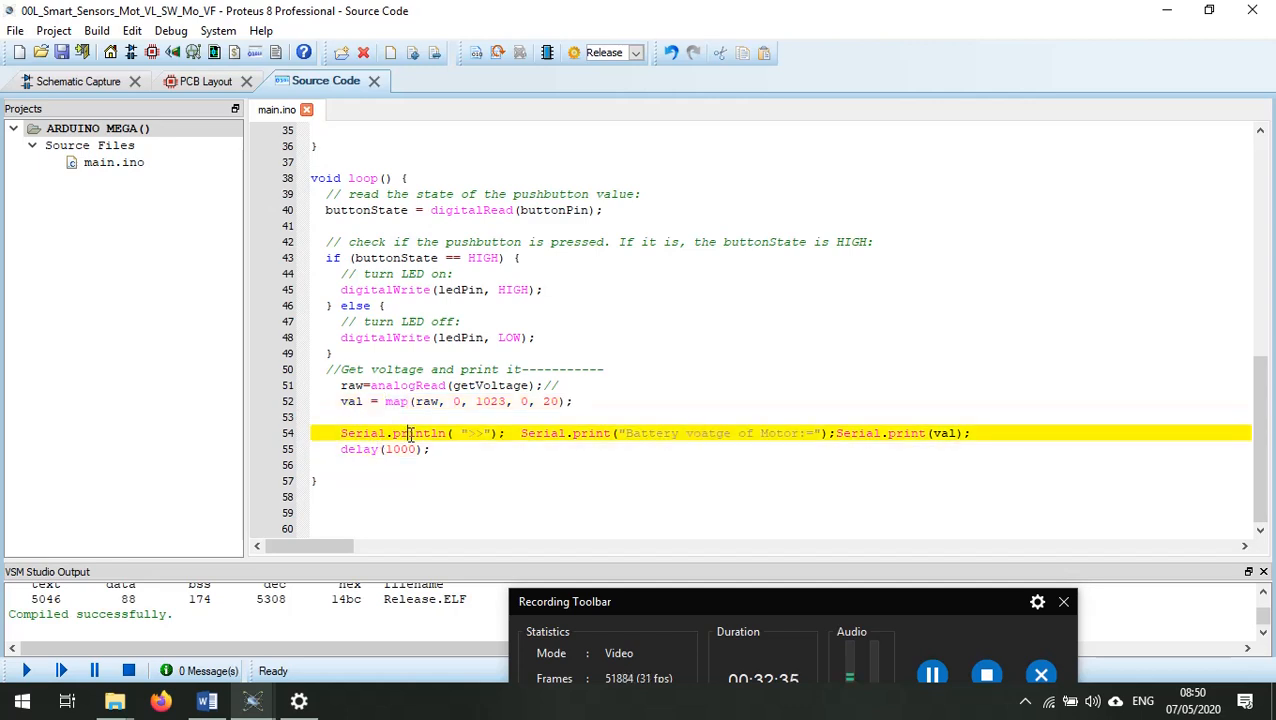
left_click_drag(481, 437, 470, 437)
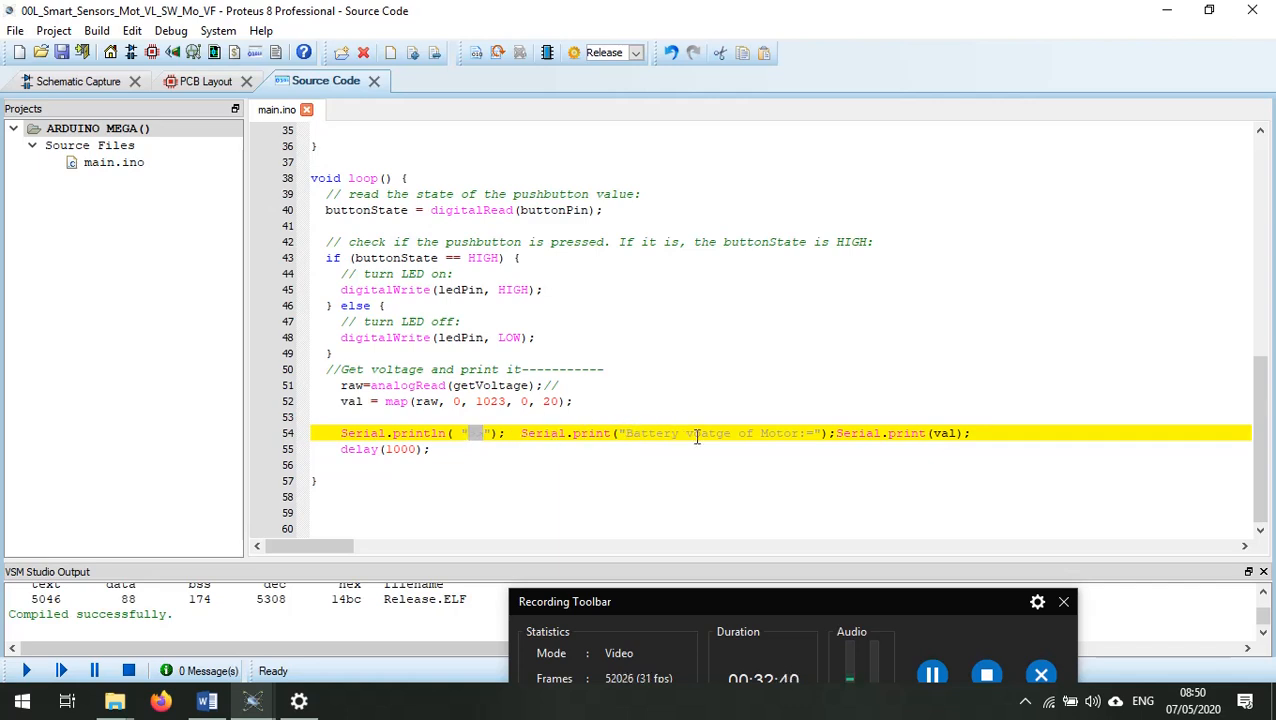
type(">>")
key("BackSpace")
type("lt")
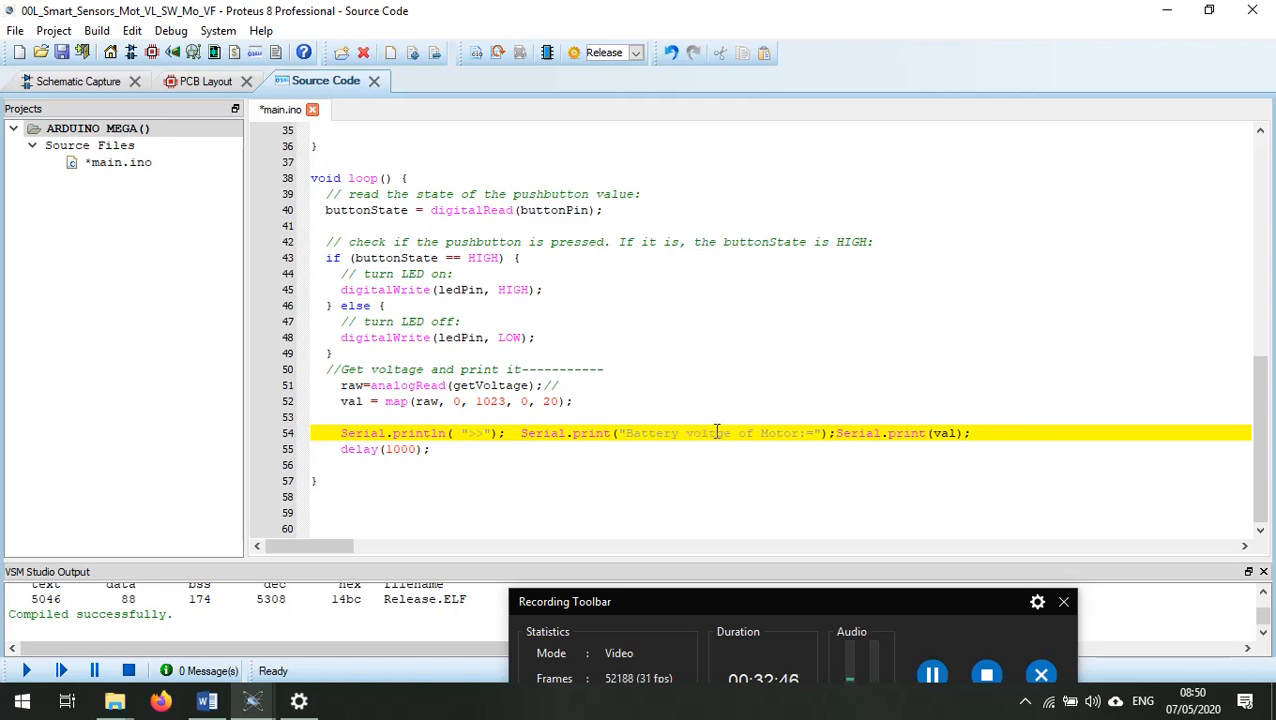
type("a")
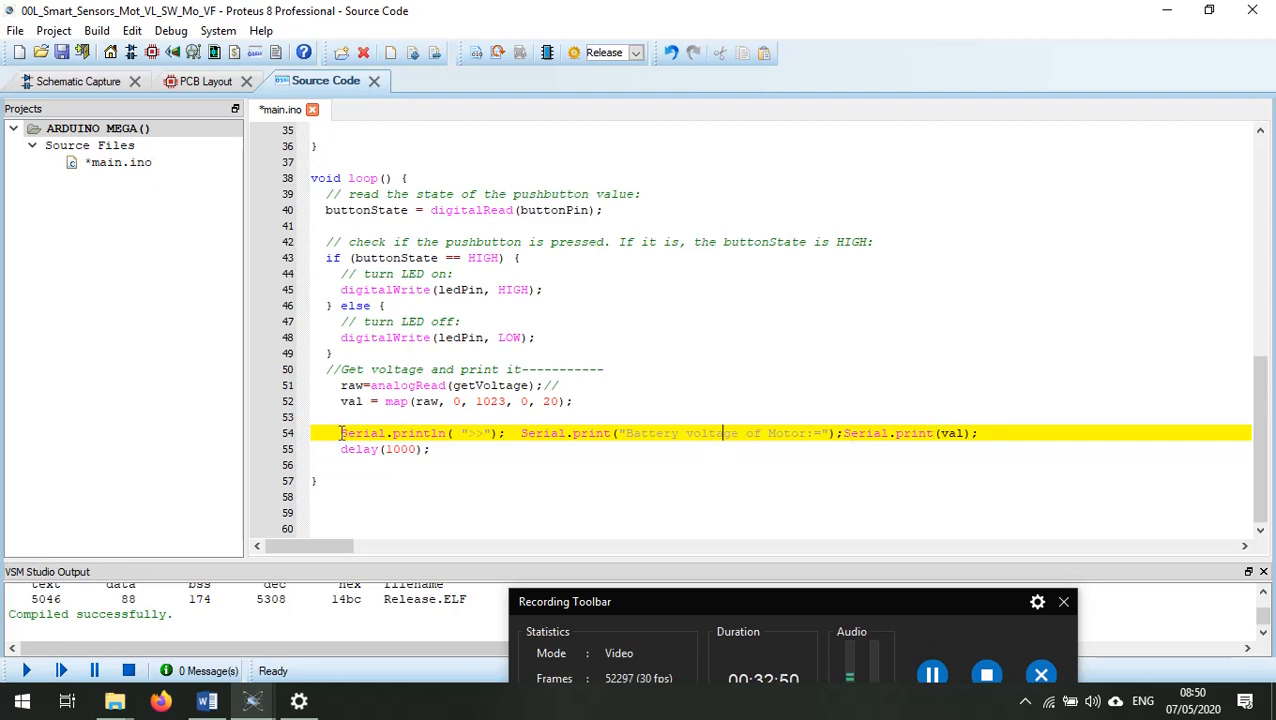
Review the battery voltage print statements, the map call and the whole voltage-reading block in the loop function
left_click_drag(340, 433, 831, 432)
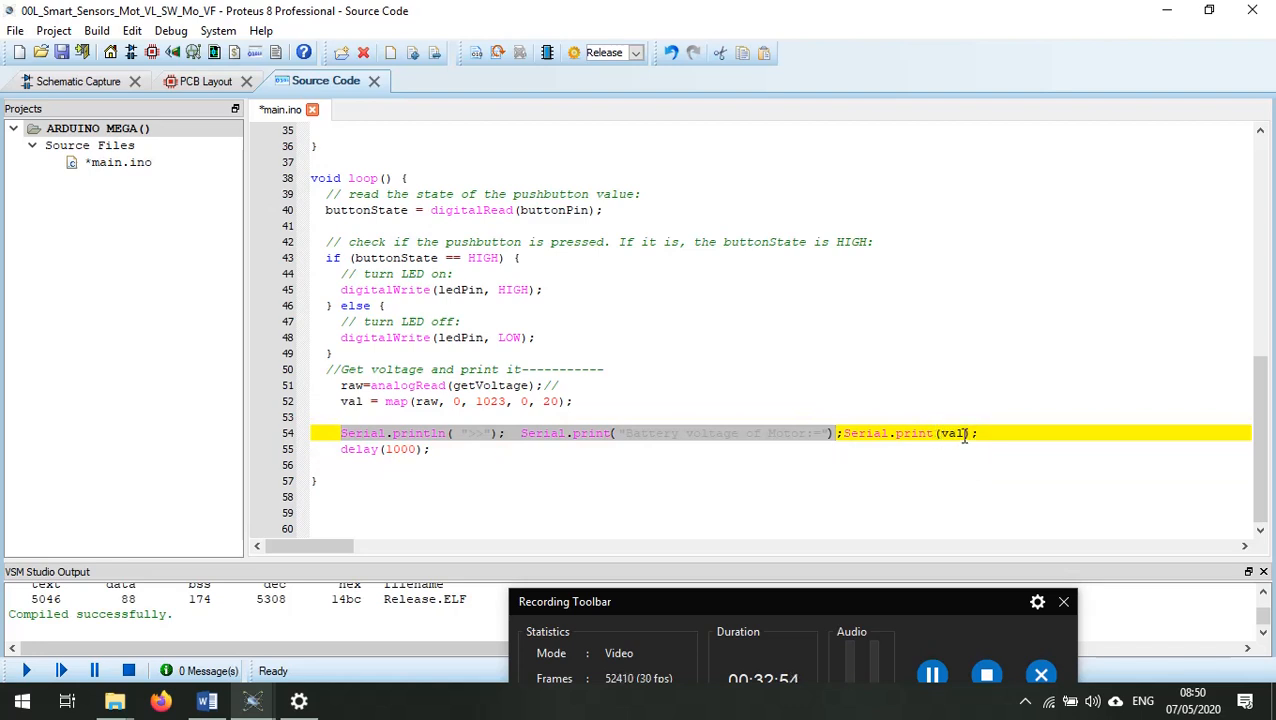
left_click_drag(964, 433, 941, 433)
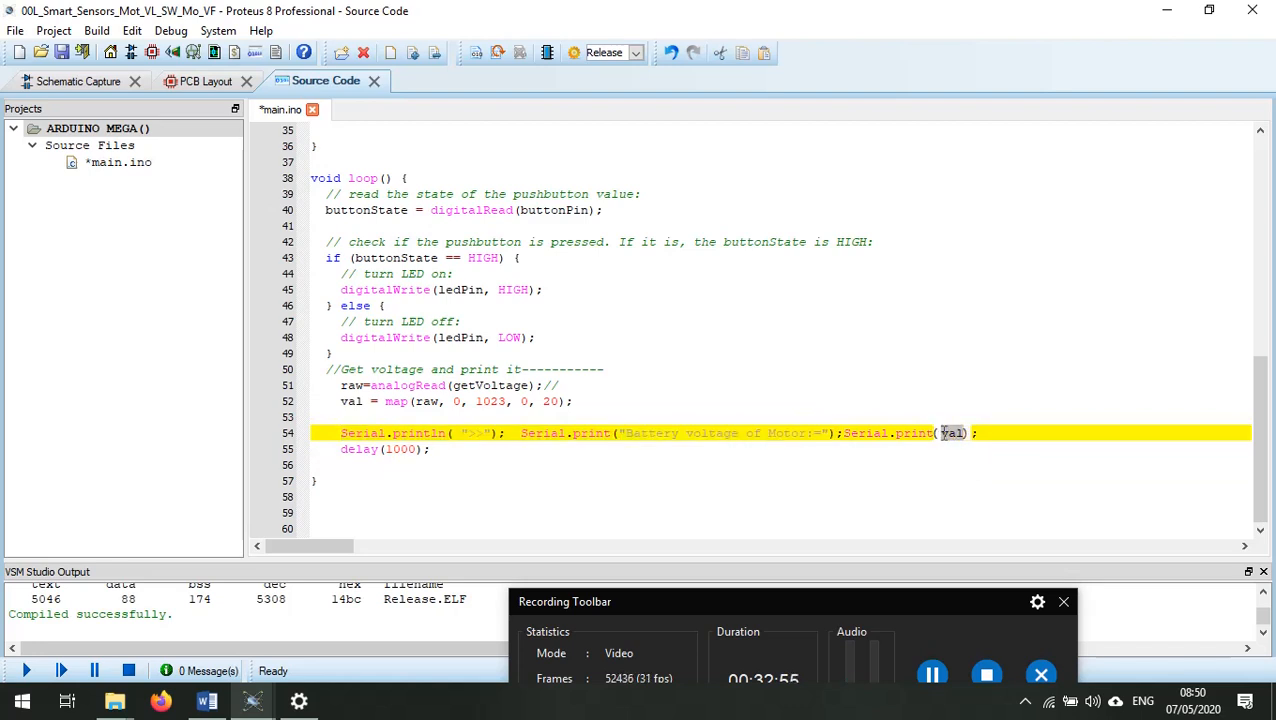
left_click(398, 401)
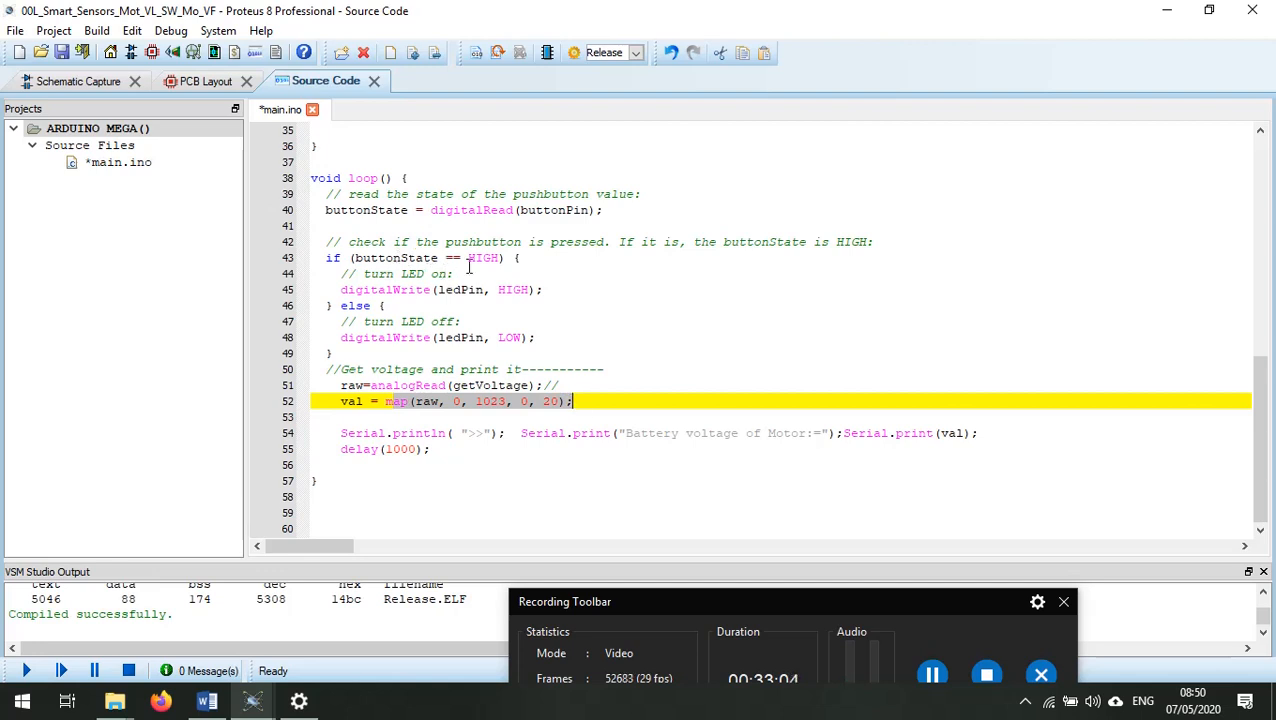
left_click(557, 293)
scroll(557, 293, "up", 2)
scroll(545, 300, "down", 2)
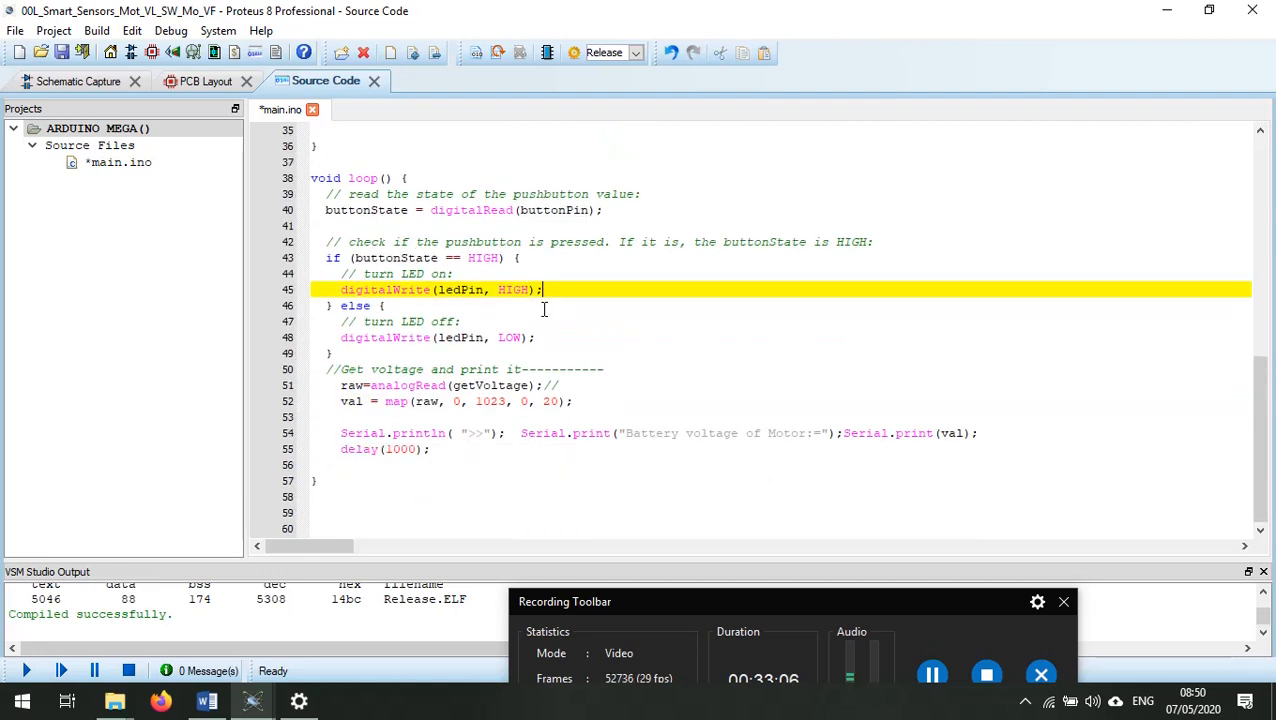
left_click_drag(340, 370, 430, 450)
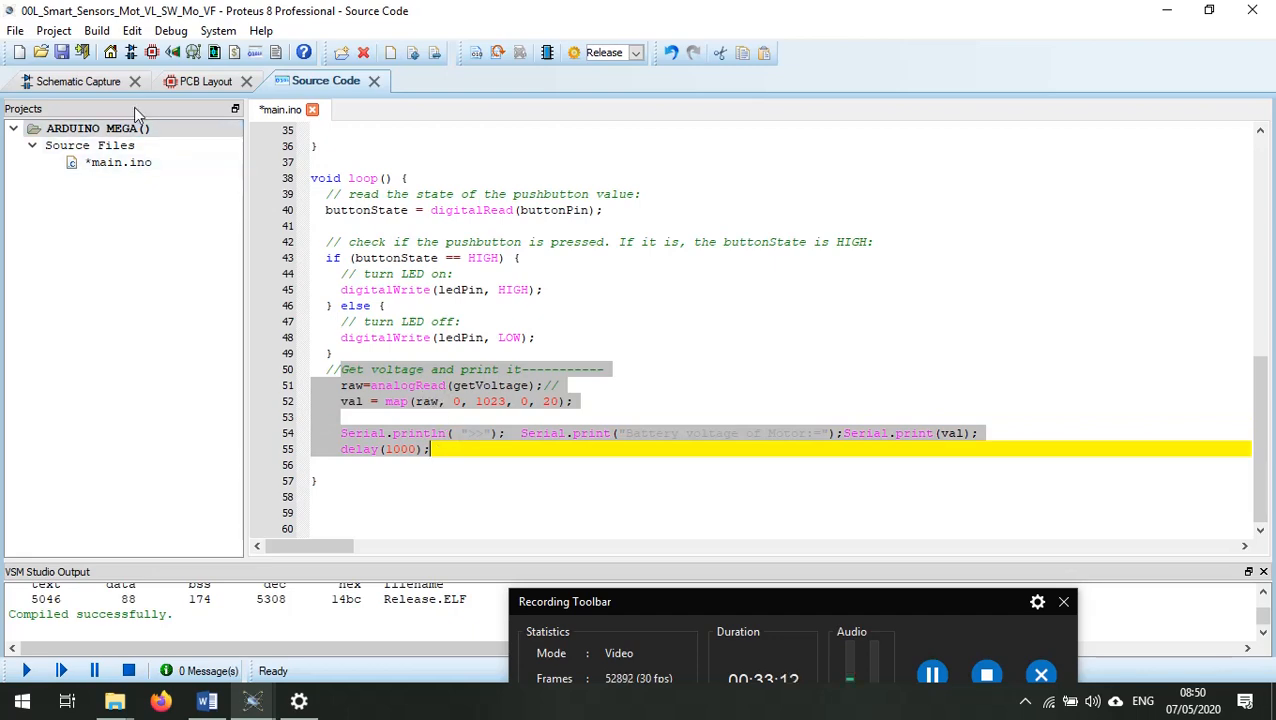
Return to the schematic, and open Smart_Sensors-V3.pptx from the Online_Projects folder using File Explorer
left_click(80, 82)
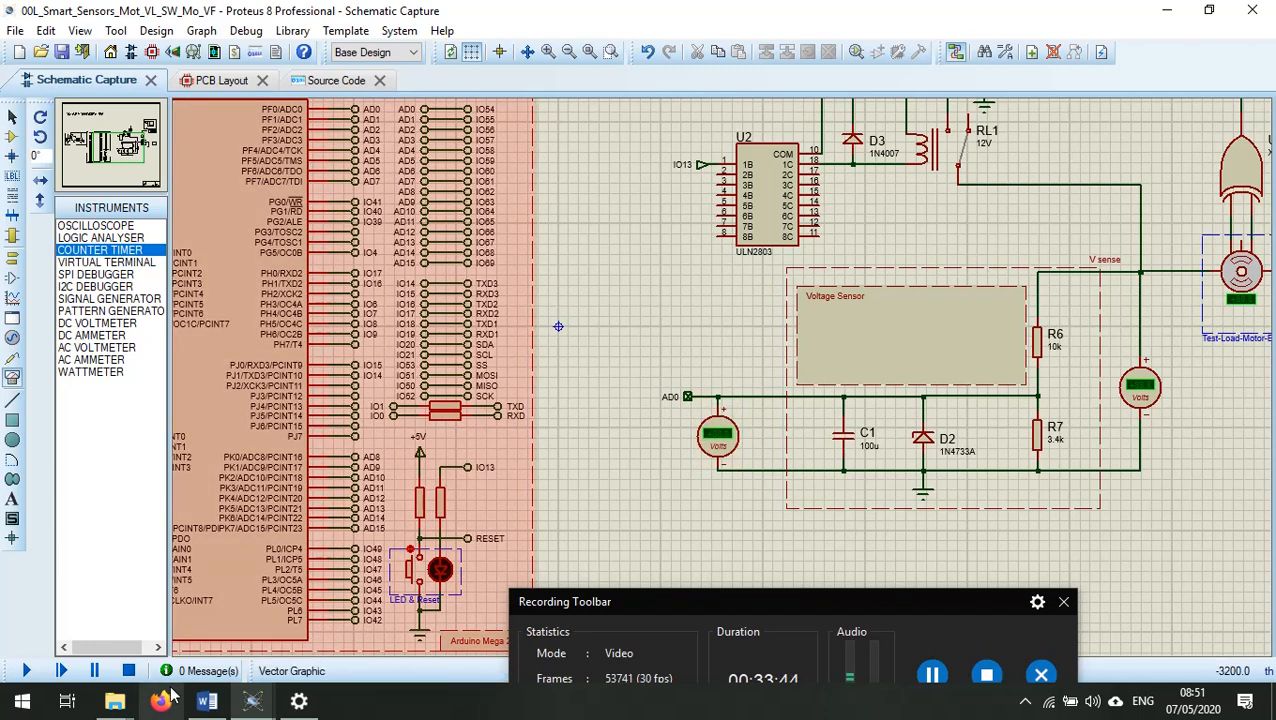
mouse_move(108, 705)
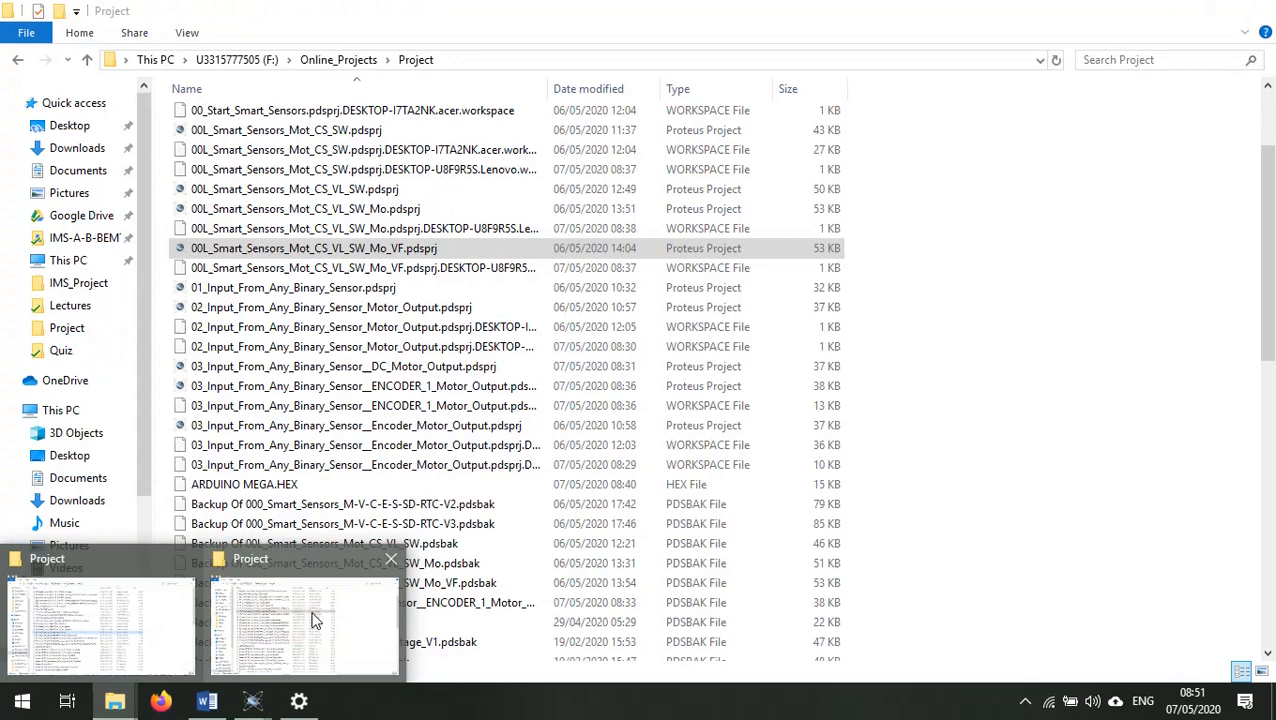
left_click(322, 622)
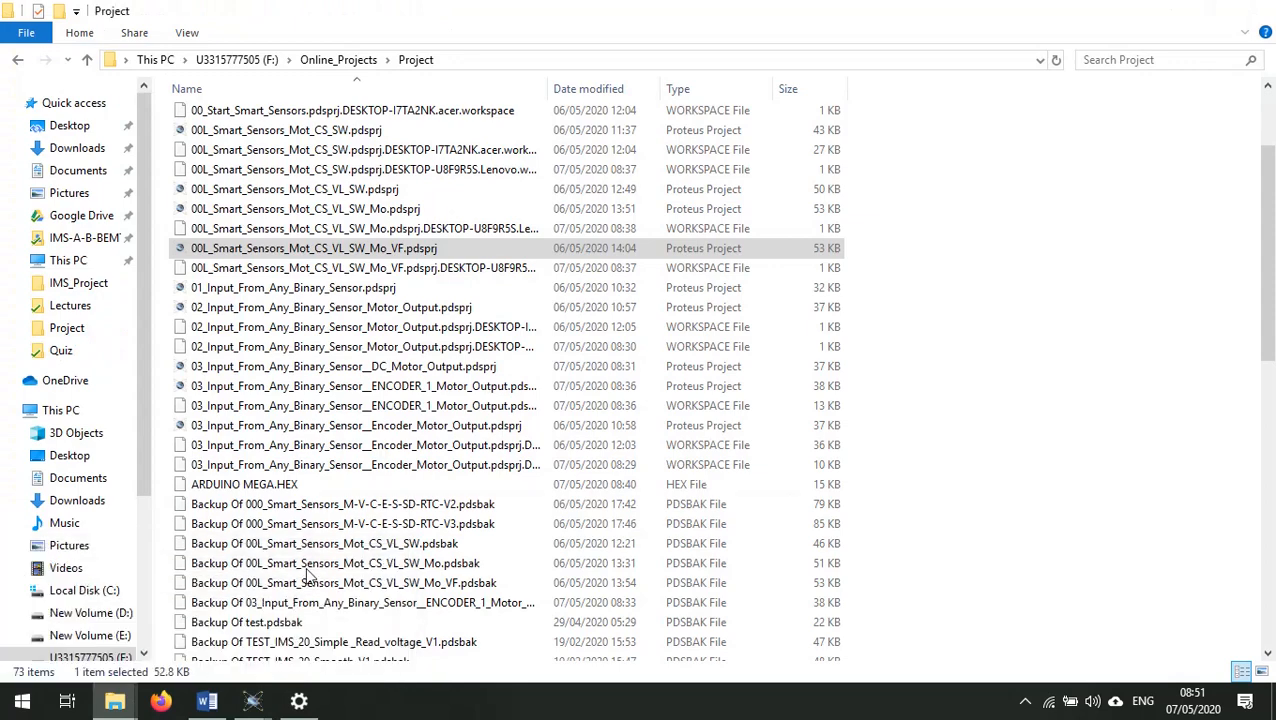
scroll(340, 630, "down", 3)
scroll(340, 630, "down", 10)
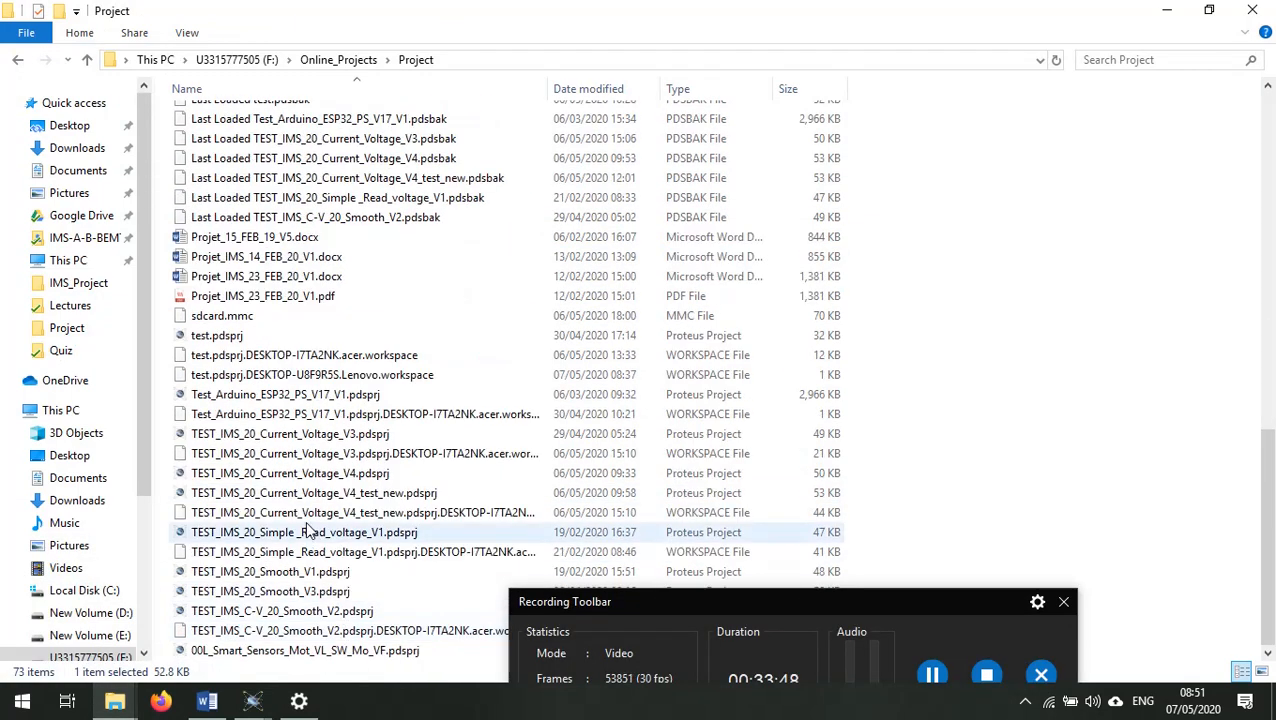
left_click(362, 60)
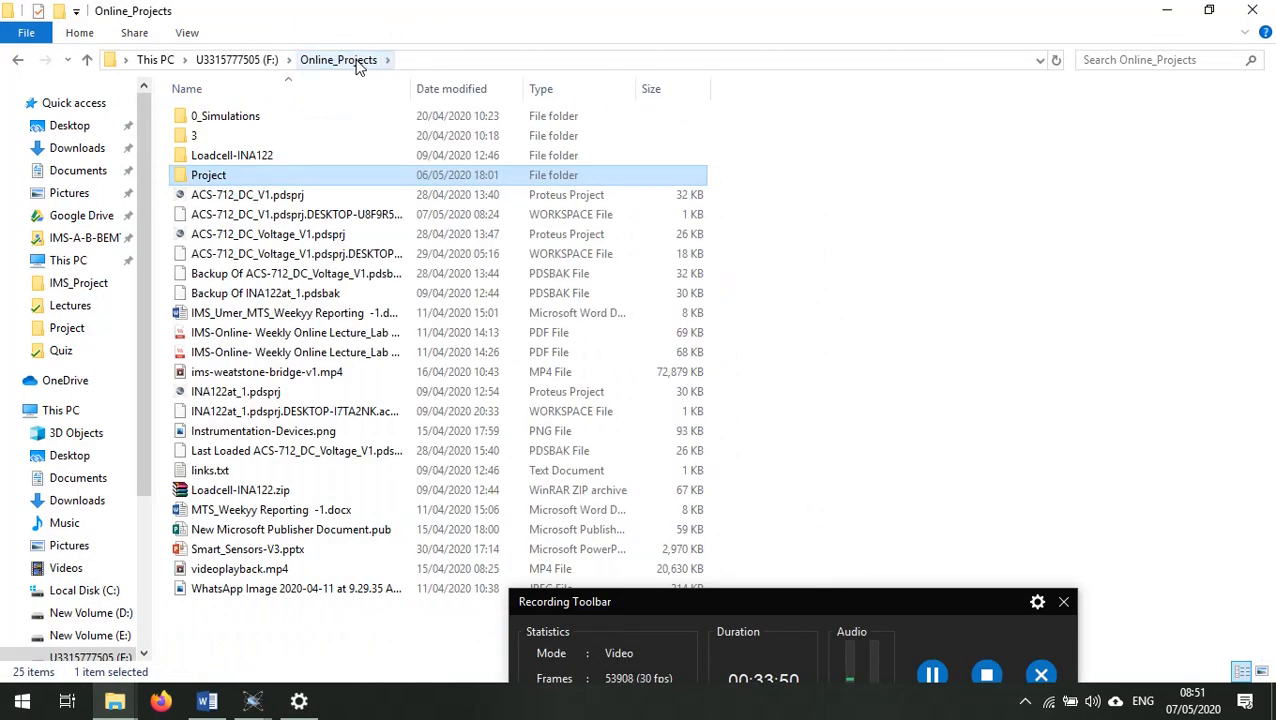
left_click(276, 551)
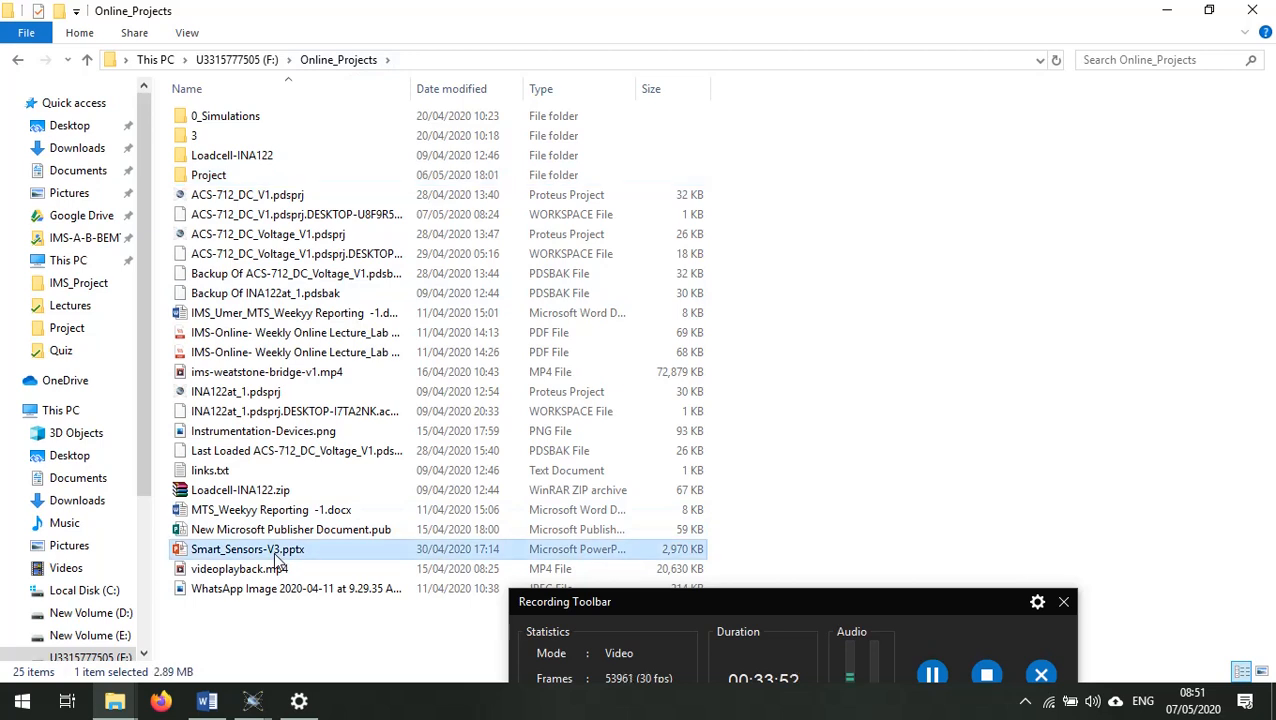
double_click(278, 556)
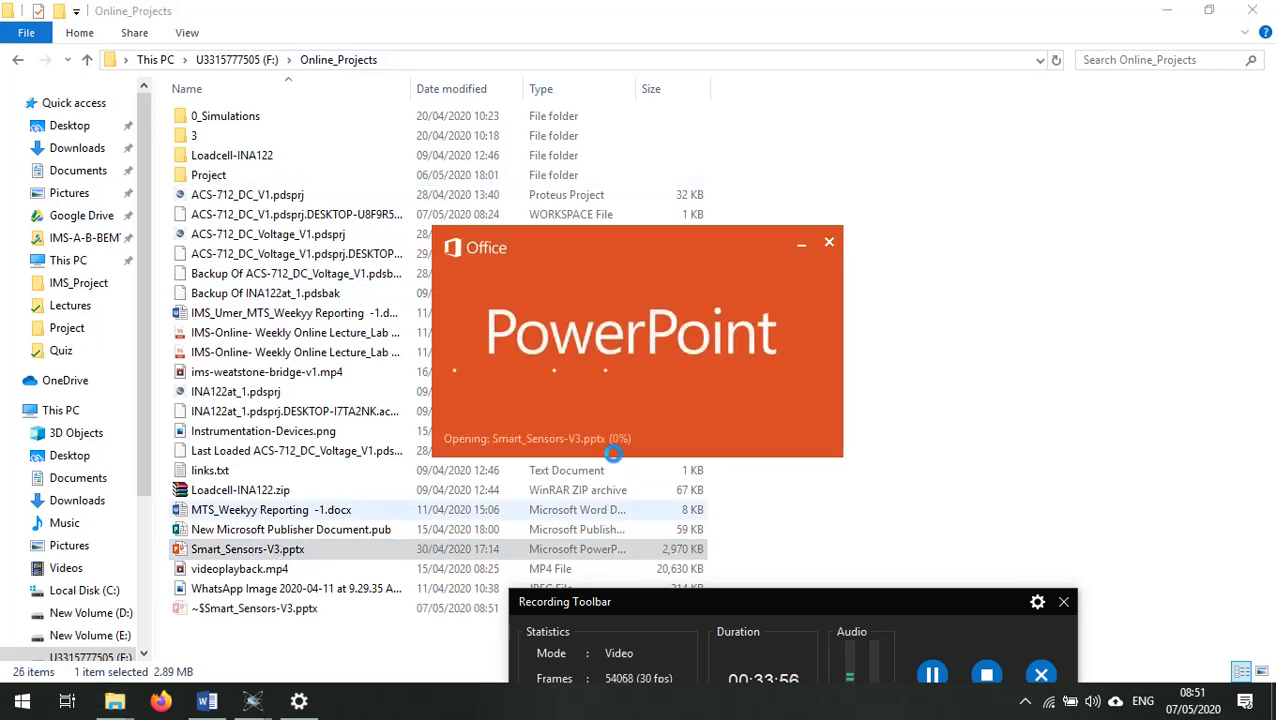
Switch to the Smart_Sensors-V3 presentation in PowerPoint, maximize its window and look through the slide thumbnails
mouse_move(255, 705)
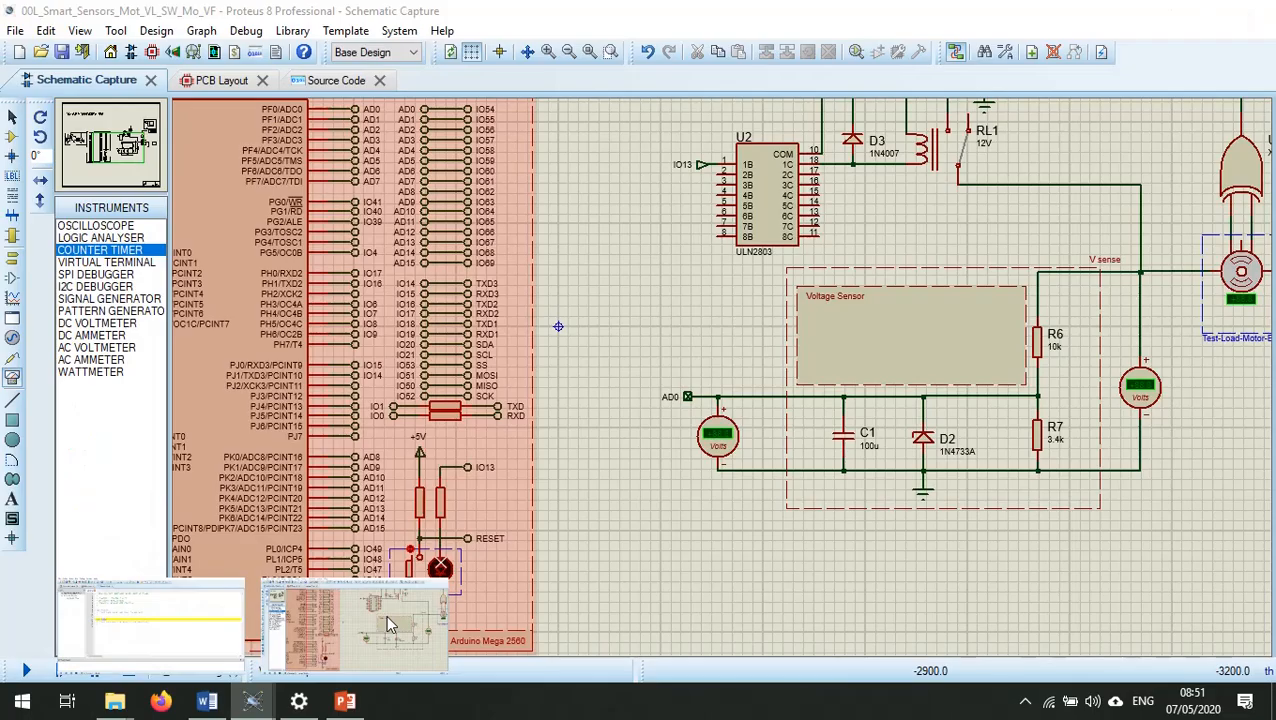
left_click(386, 614)
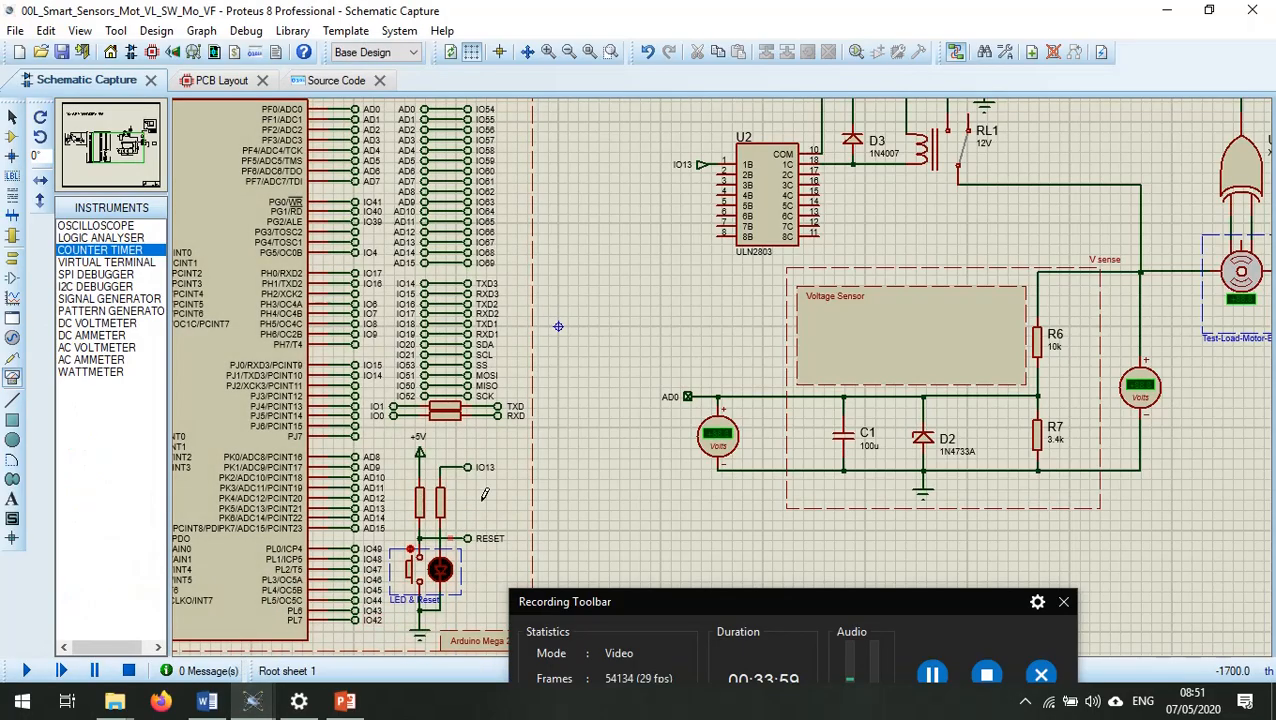
left_click(343, 704)
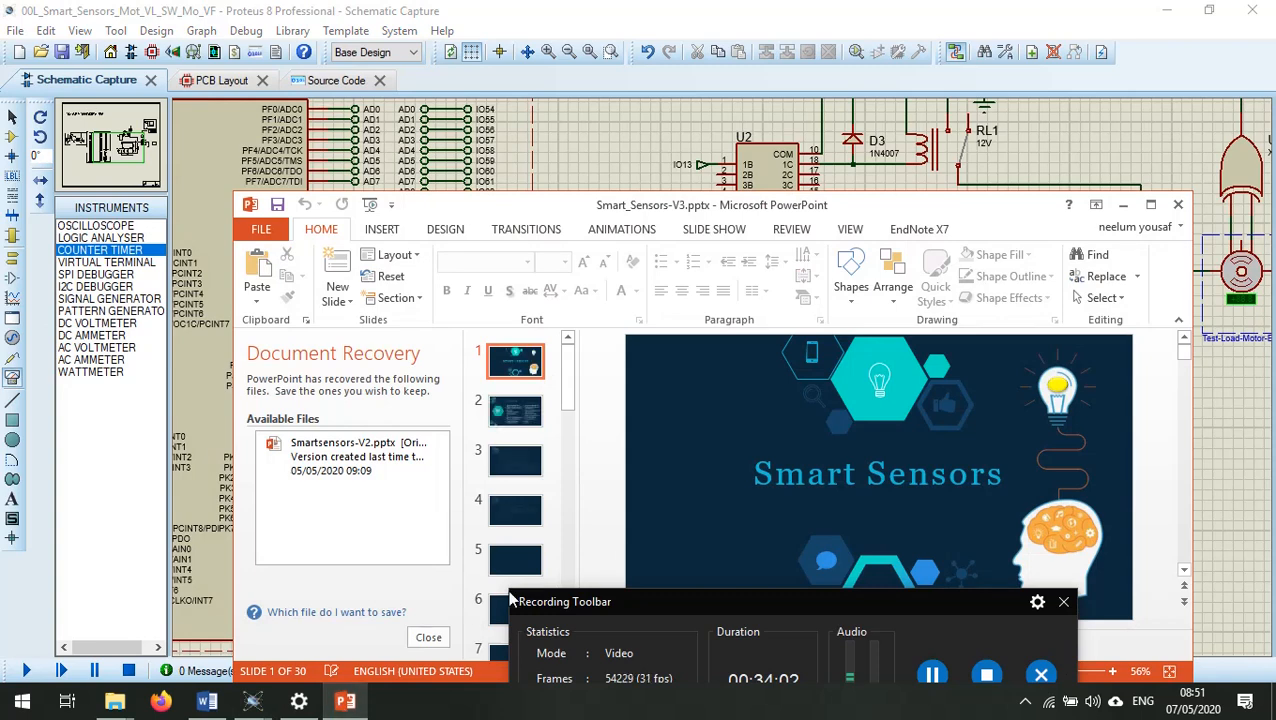
left_click(1152, 205)
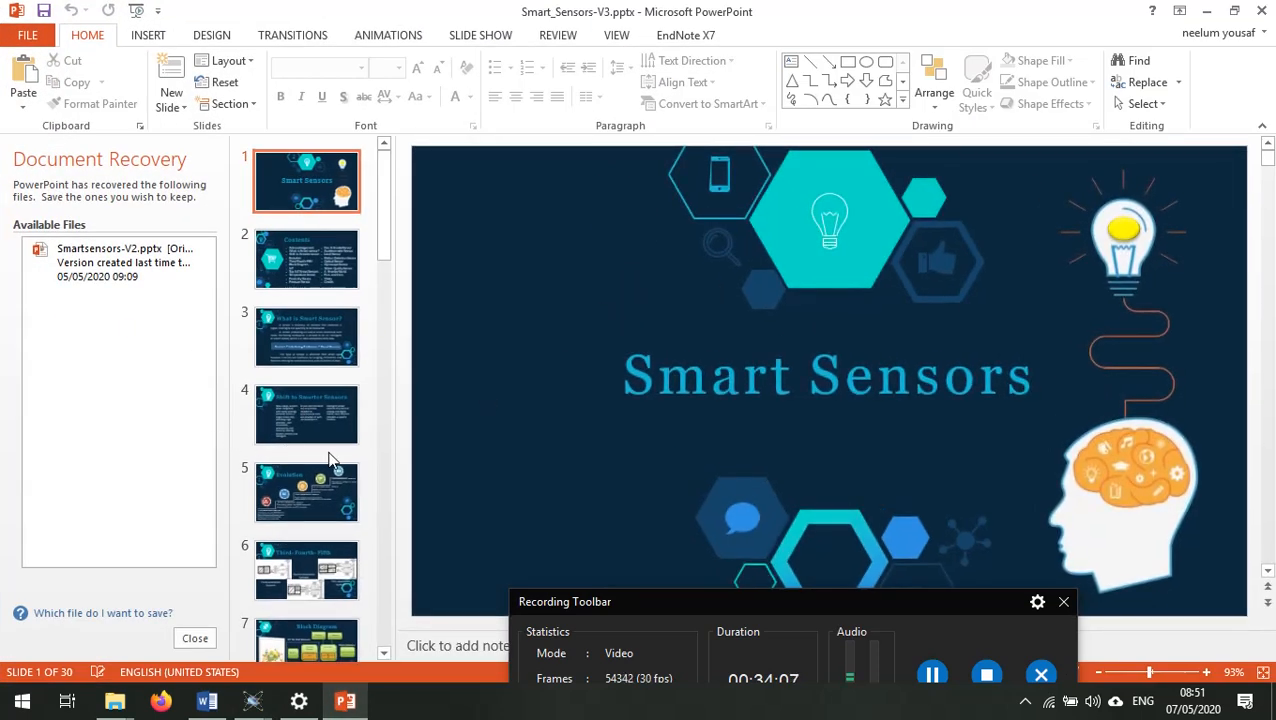
scroll(333, 460, "down", 6)
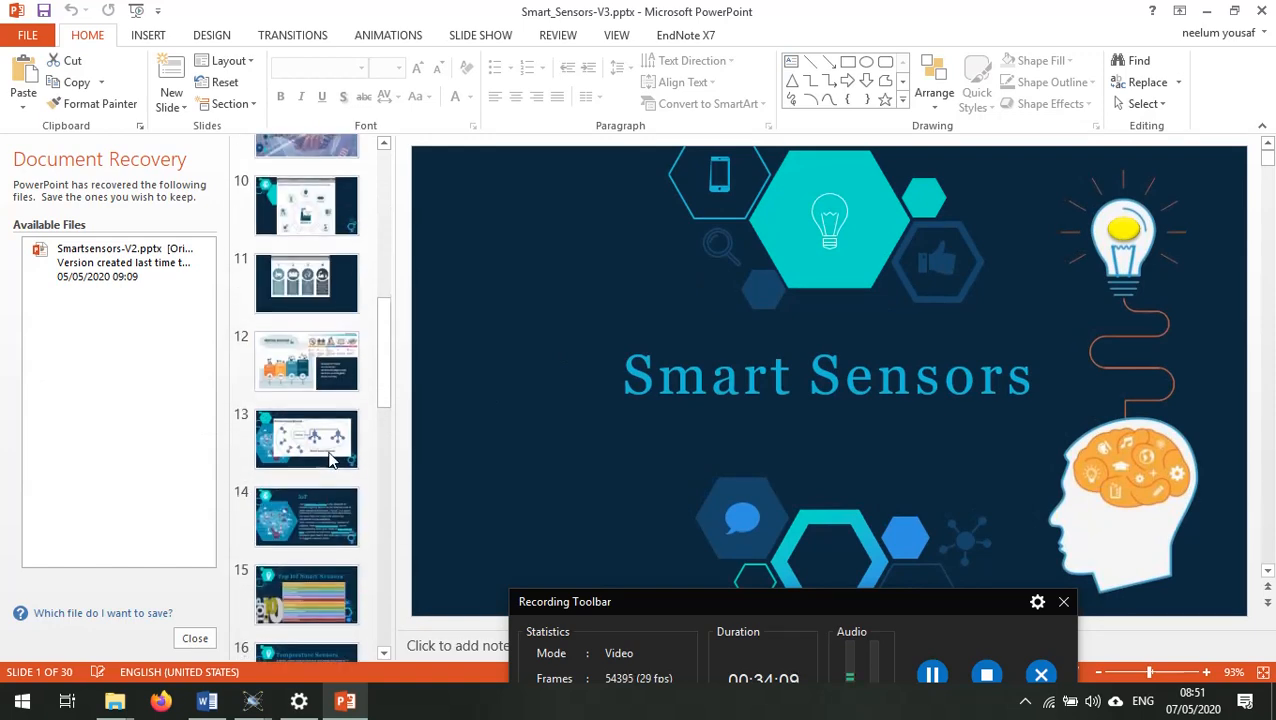
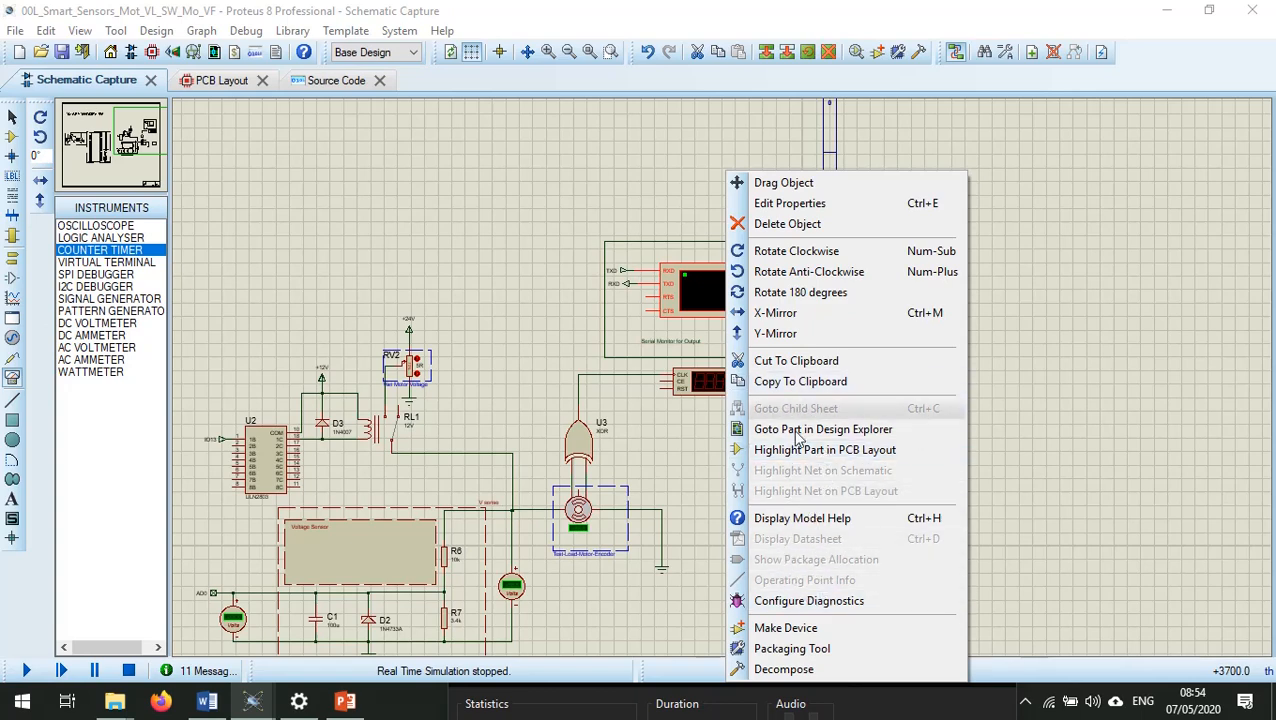
Run the simulation, try to bring up the serial monitor's terminal window from its options, and stop the simulation
left_click(27, 671)
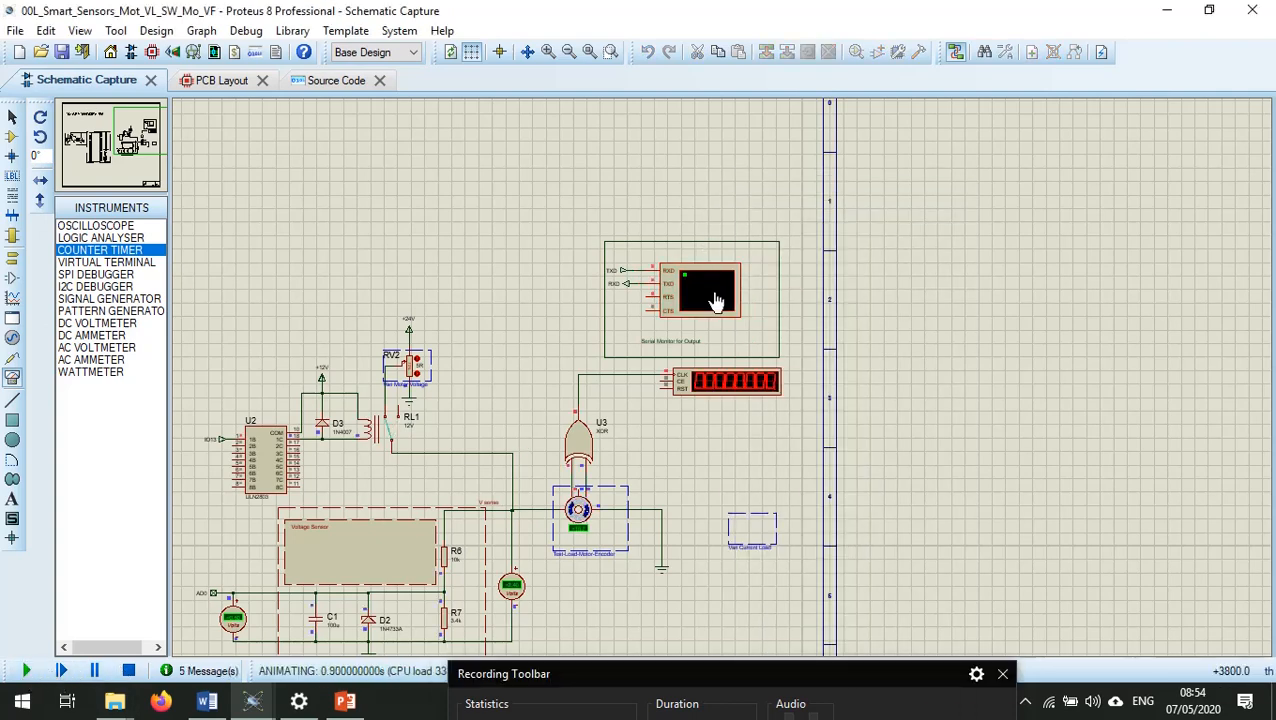
right_click(715, 300)
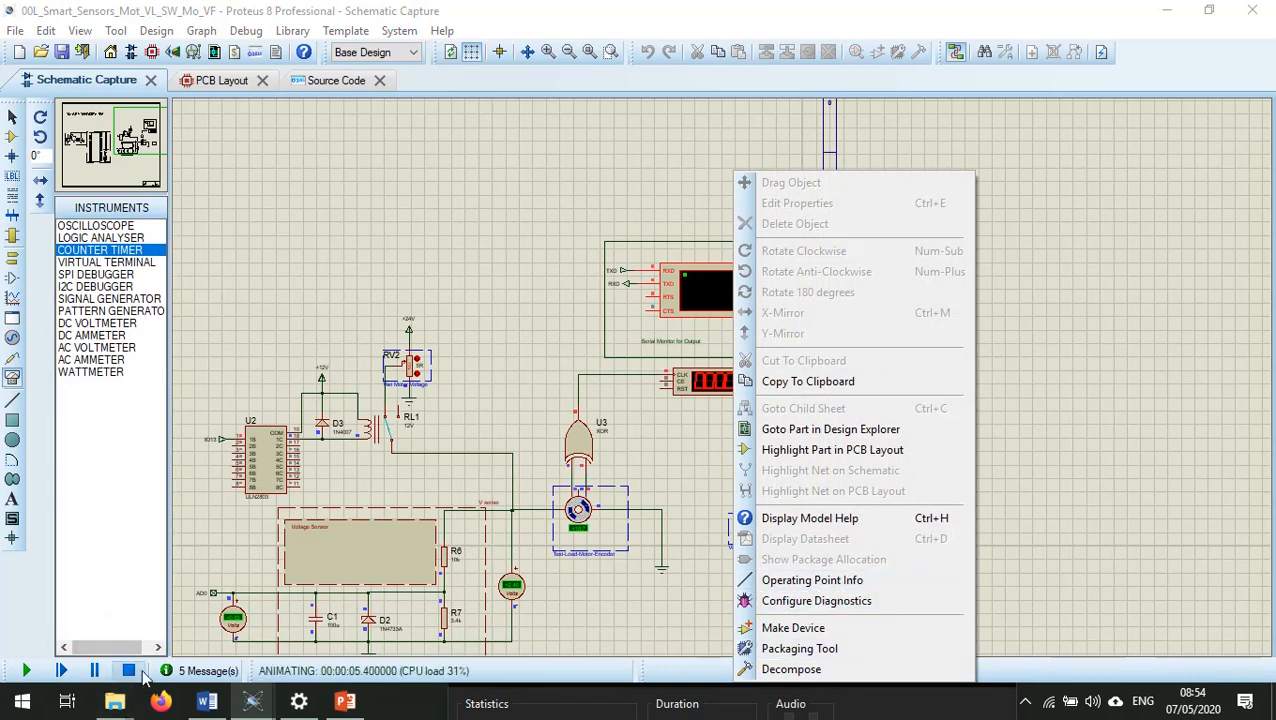
left_click(96, 671)
mouse_move(920, 710)
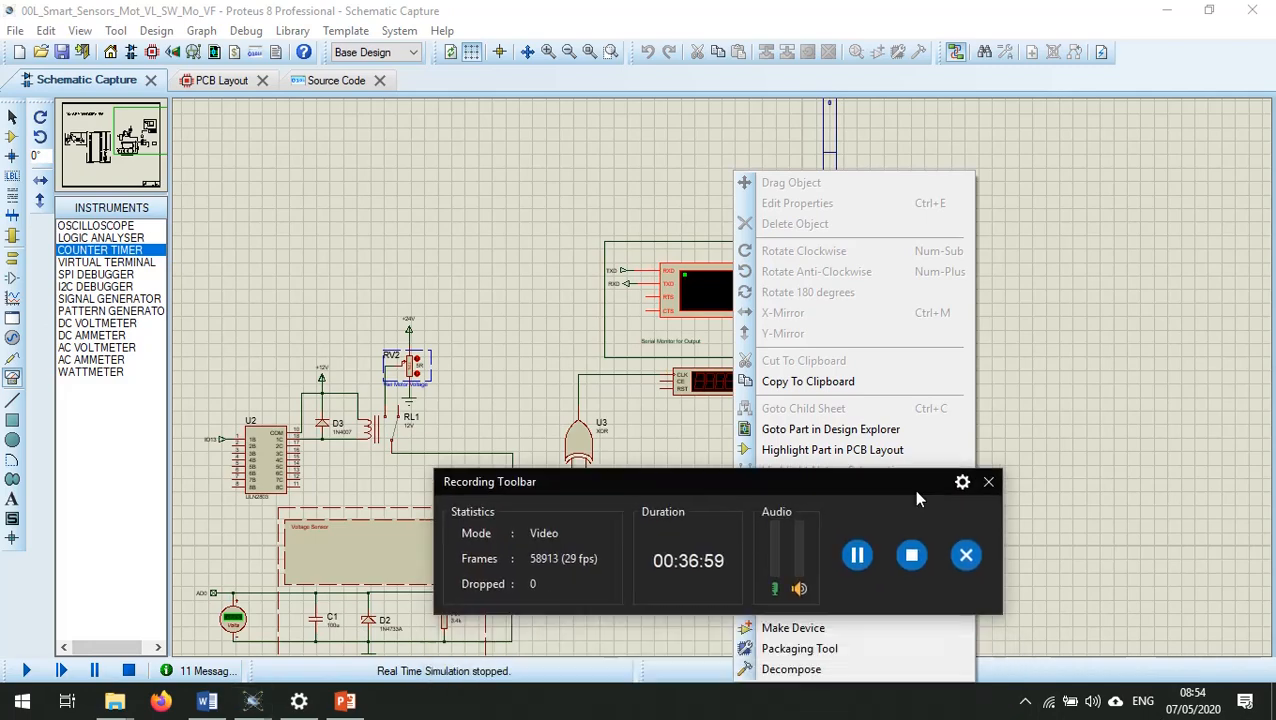
left_click(872, 532)
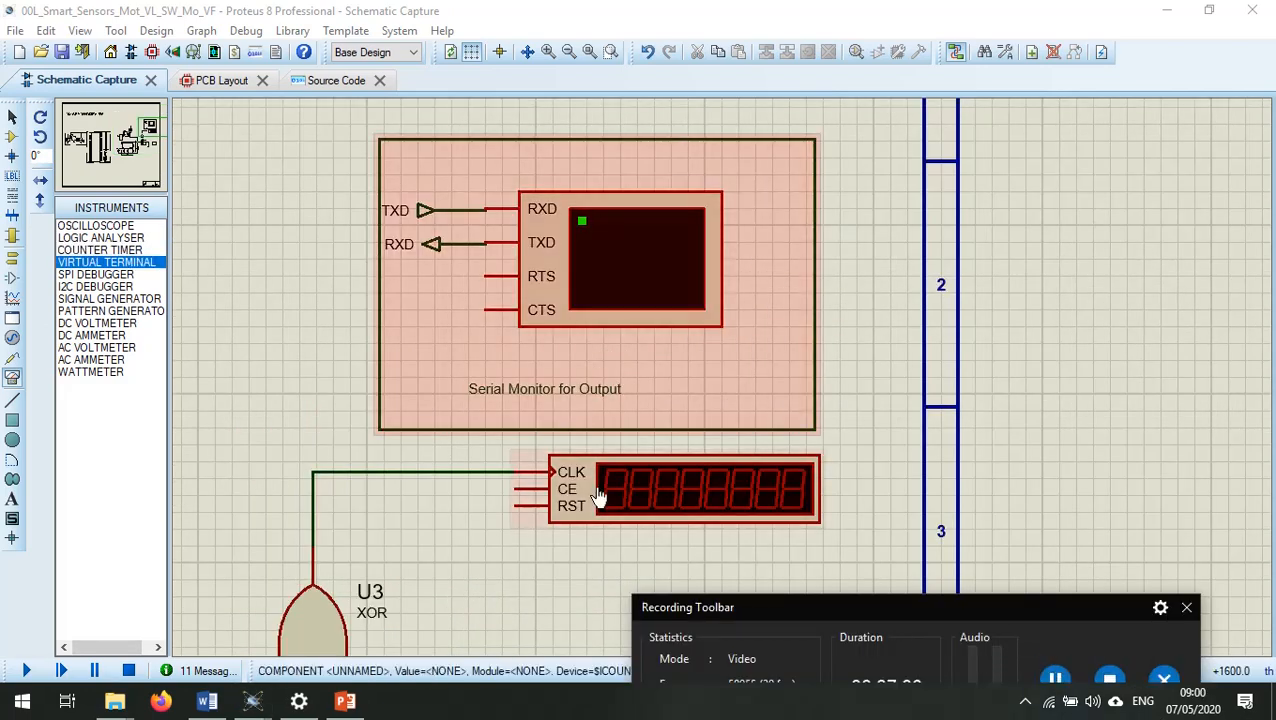
Start the simulation of the SMART-SENSORS-TEST circuit with the virtual terminal showing its serial output
scroll(463, 549, "down", 2)
scroll(463, 549, "down", 2)
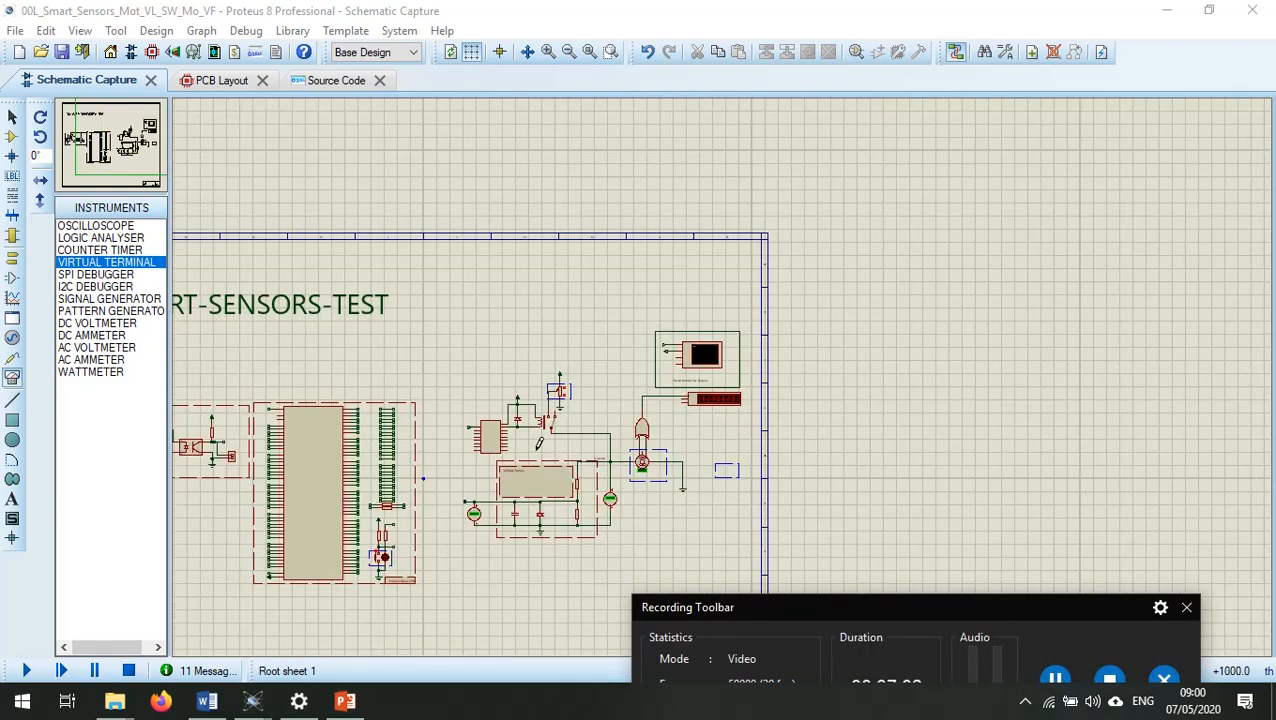
scroll(358, 489, "up", 2)
scroll(801, 388, "down", 2)
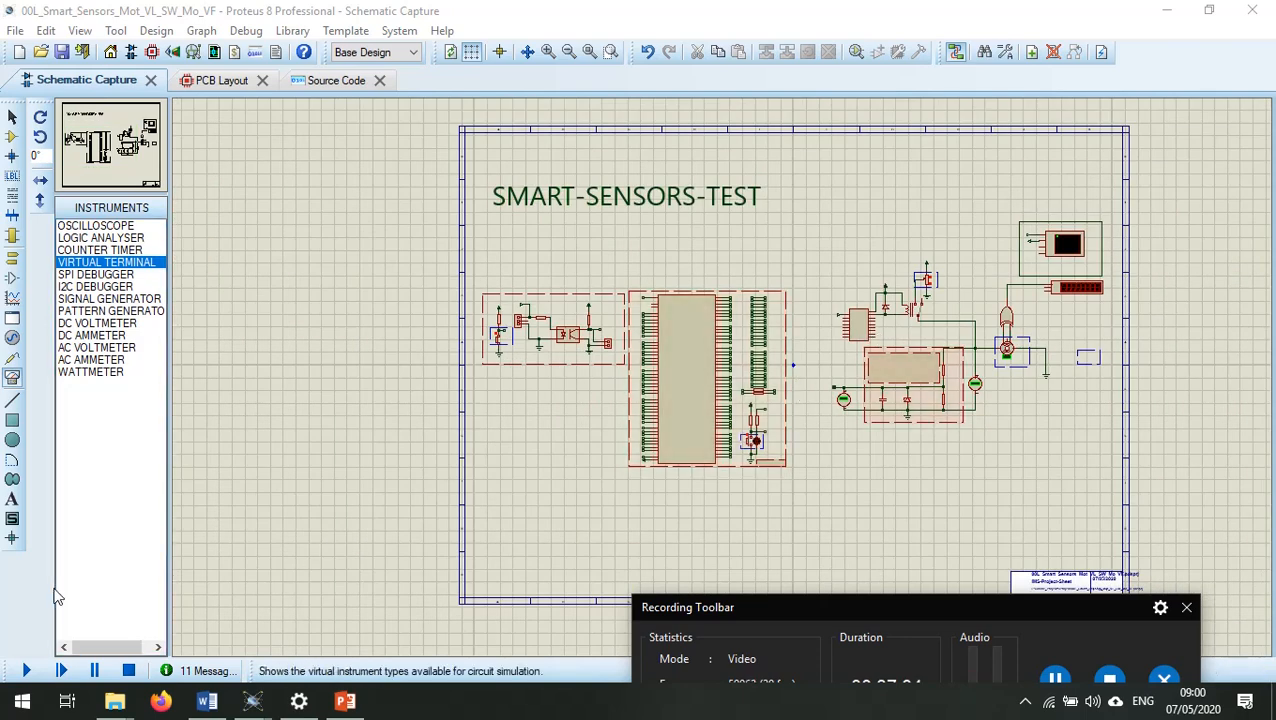
left_click(118, 264)
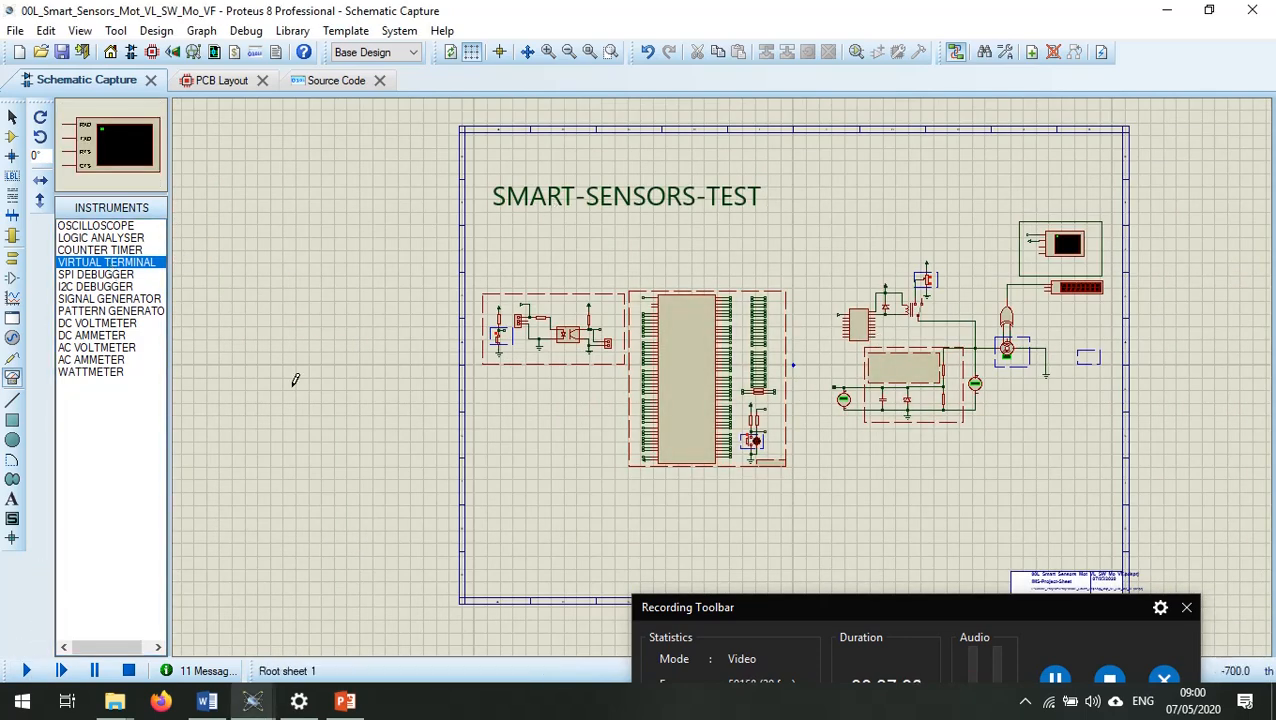
right_click(410, 427)
left_click(30, 679)
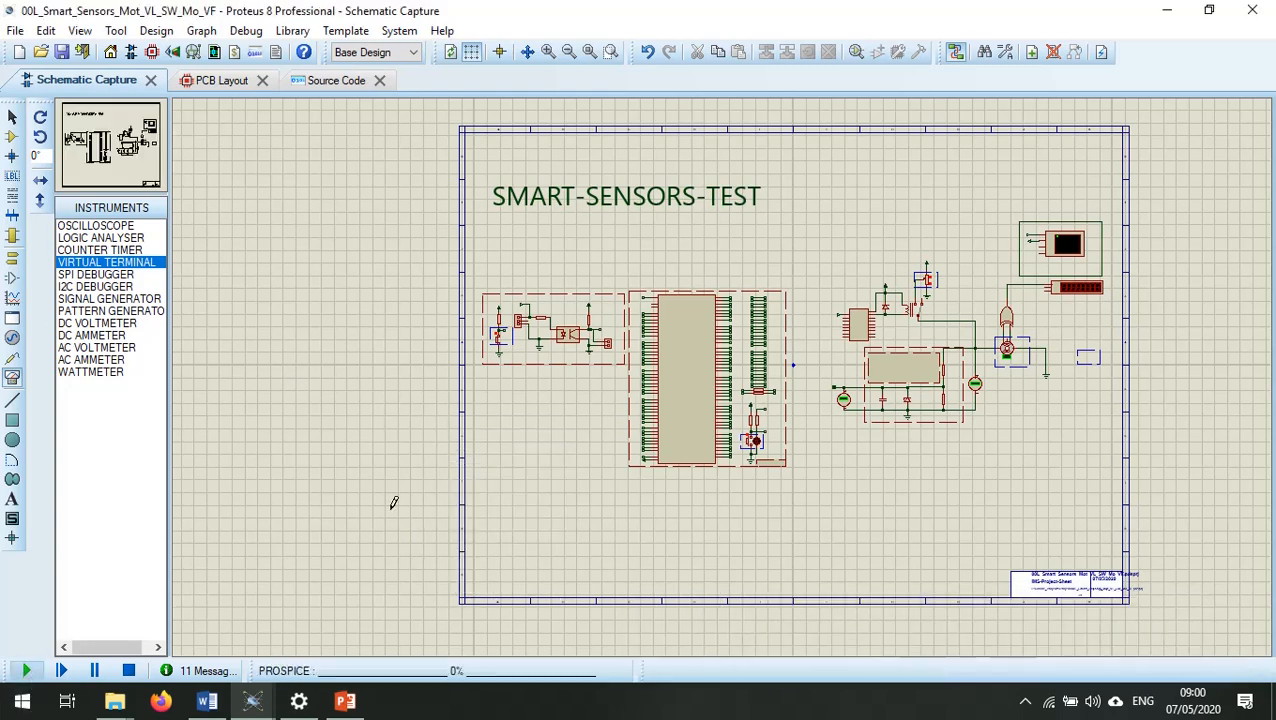
scroll(860, 372, "up", 3)
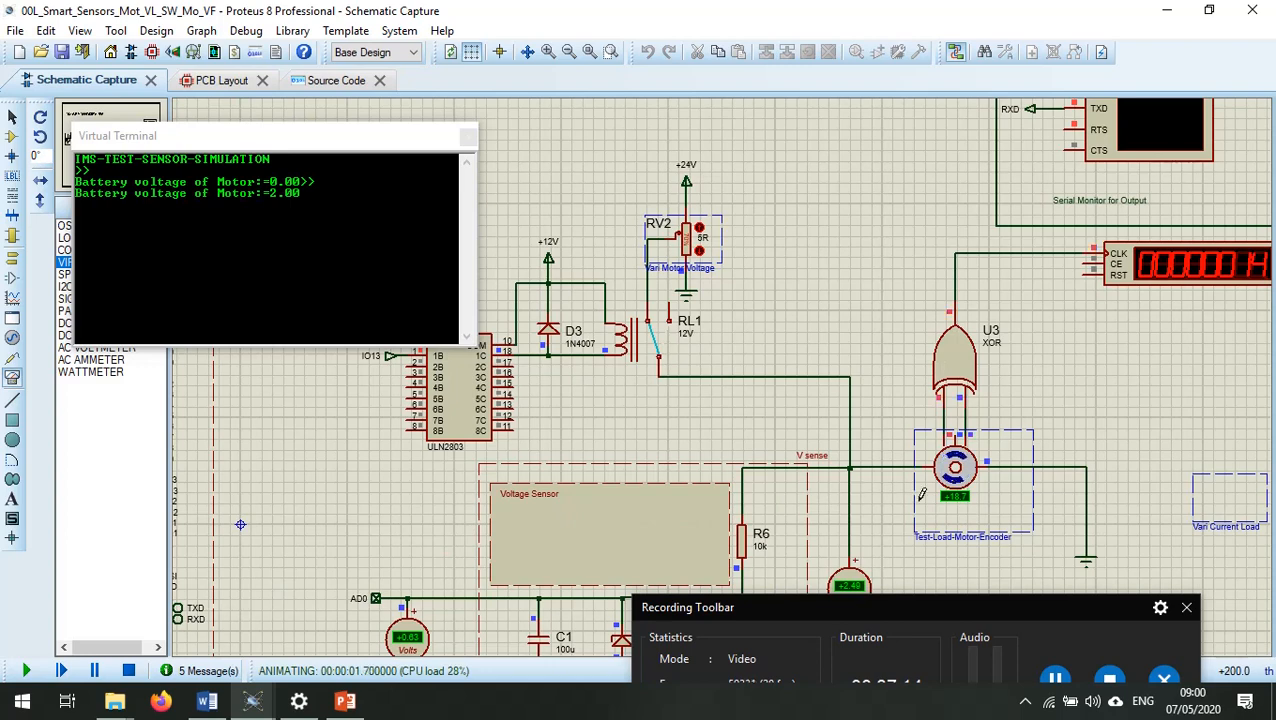
Examine the motor voltmeter, the voltage sensor and the relay circuit against the battery voltage printed in the virtual terminal
scroll(896, 533, "down", 1)
scroll(828, 485, "up", 2)
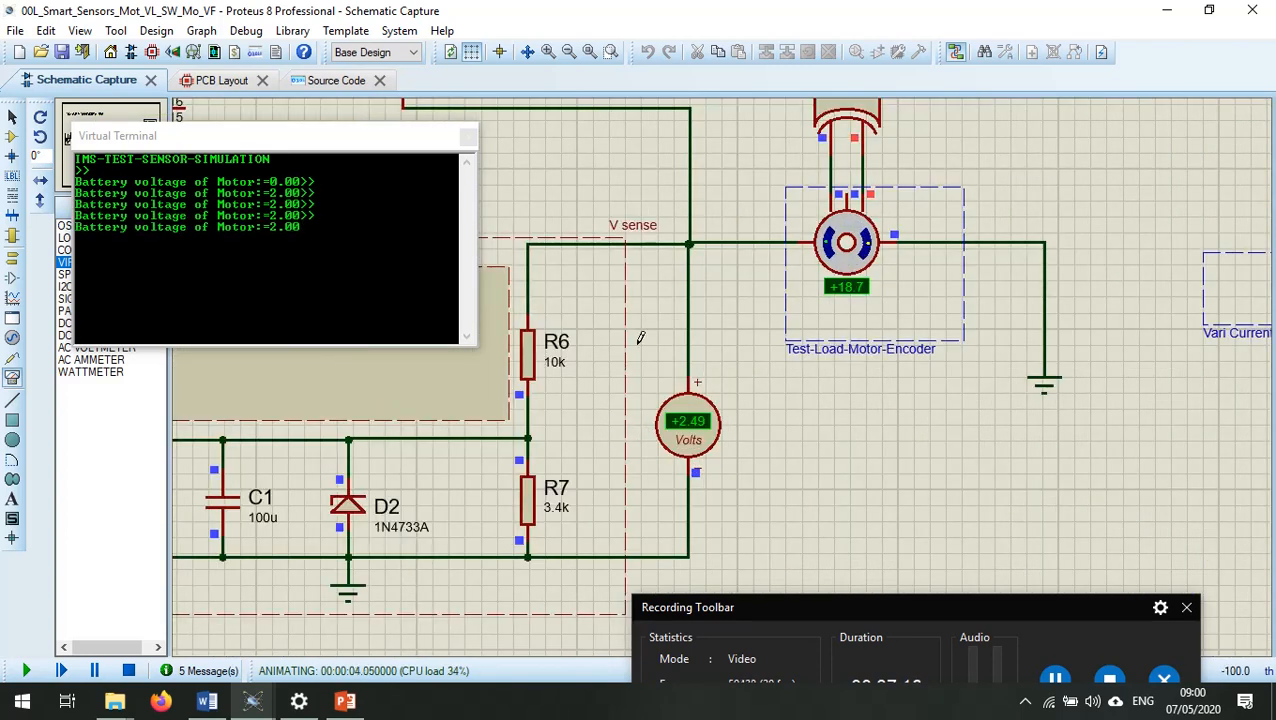
scroll(661, 336, "down", 1)
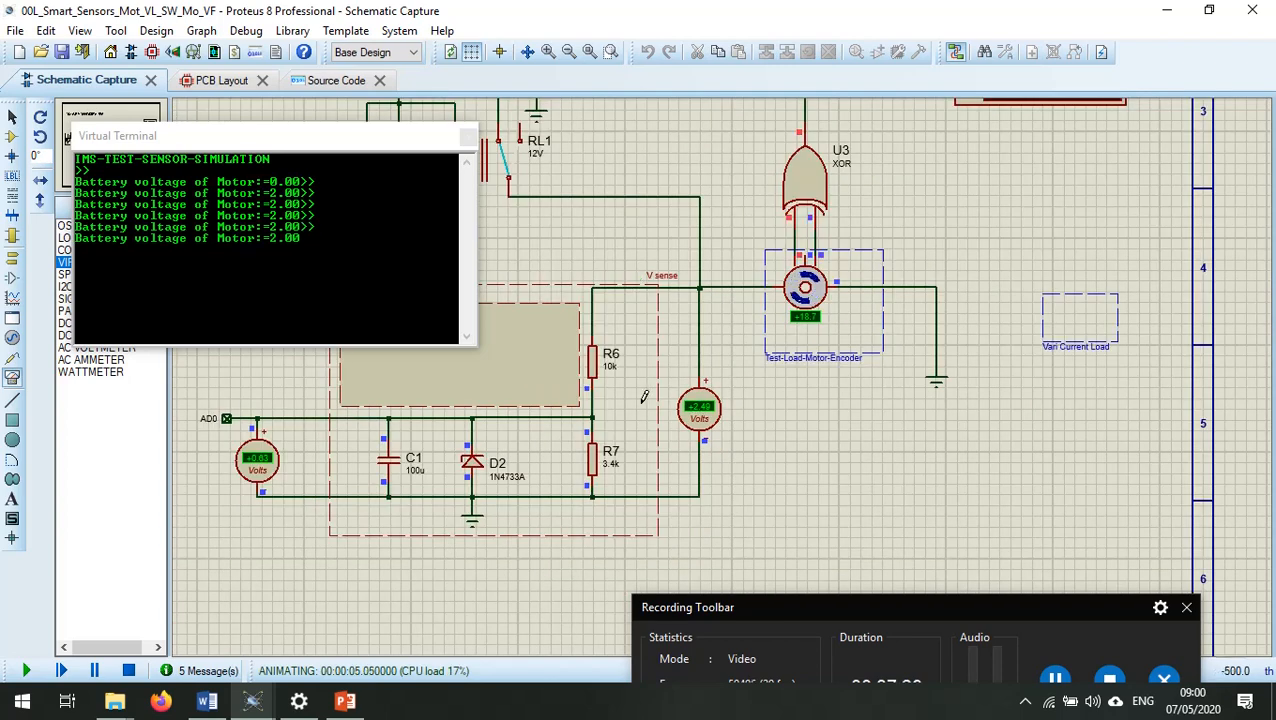
scroll(755, 316, "down", 1)
scroll(705, 200, "up", 1)
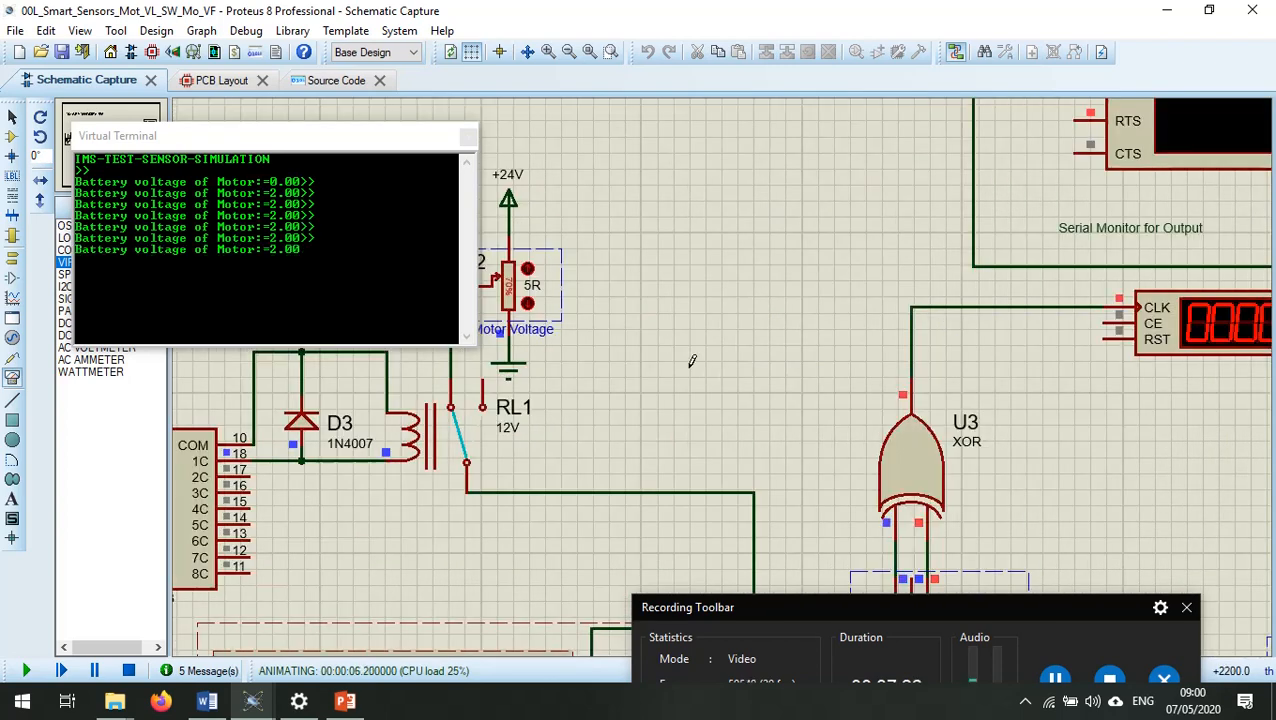
scroll(624, 373, "down", 1)
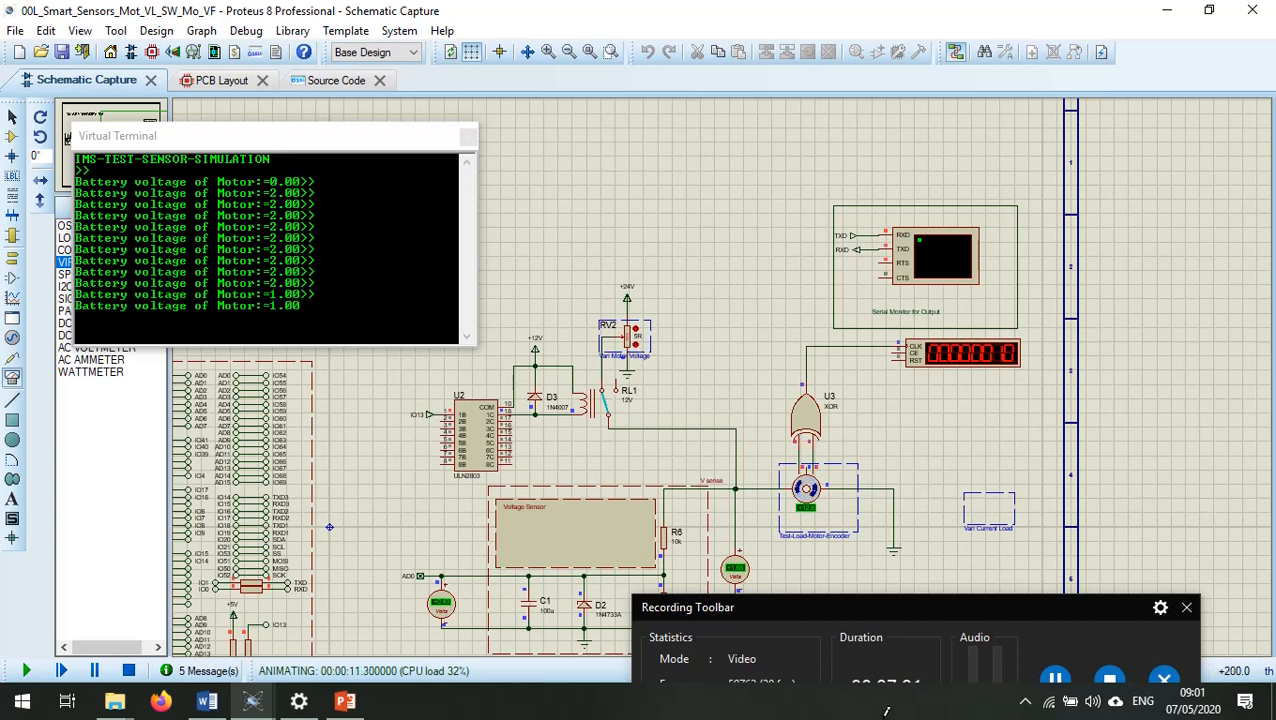
scroll(735, 568, "up", 2)
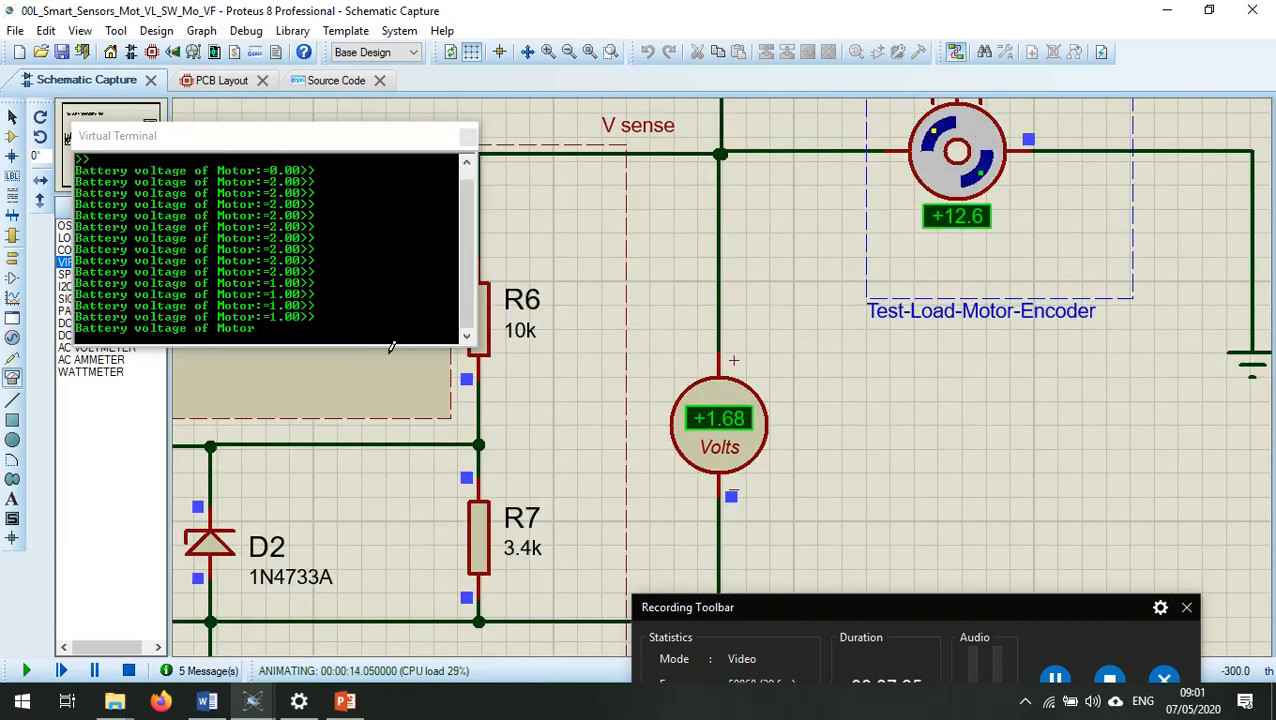
scroll(490, 303, "down", 3)
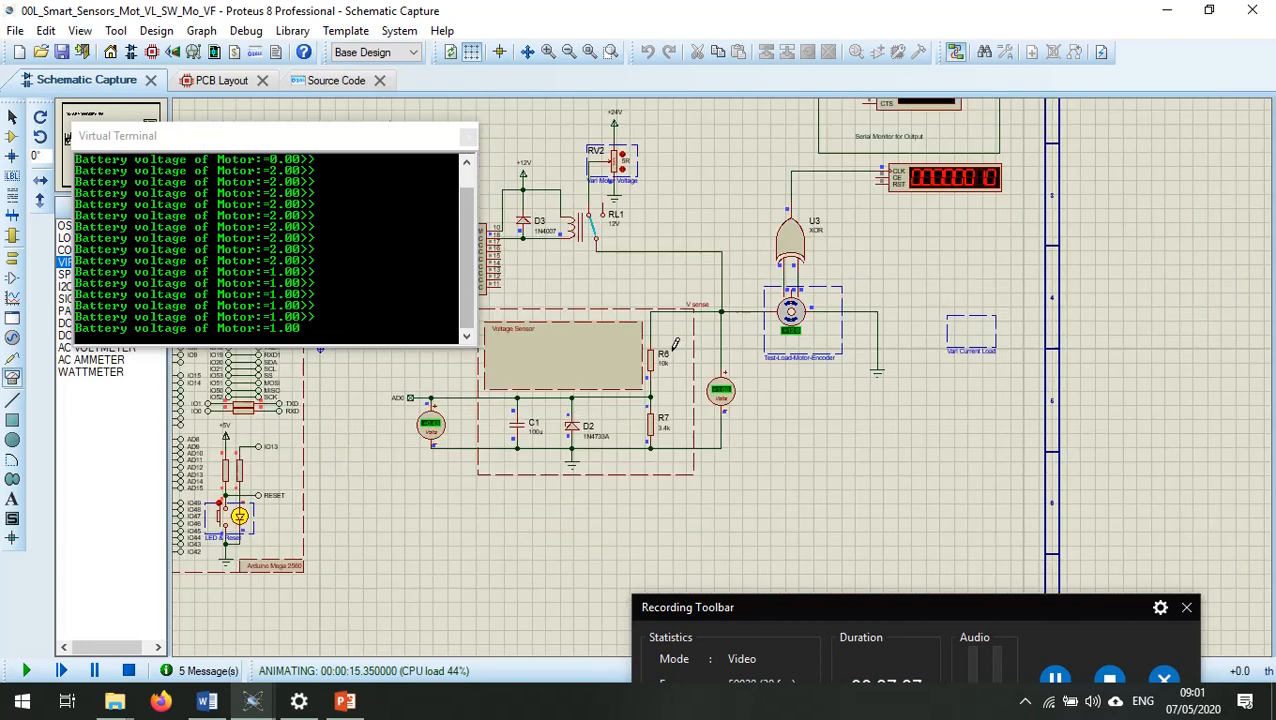
Raise the RV2 motor-voltage potentiometer to 99% while the simulation runs
scroll(590, 220, "up", 2)
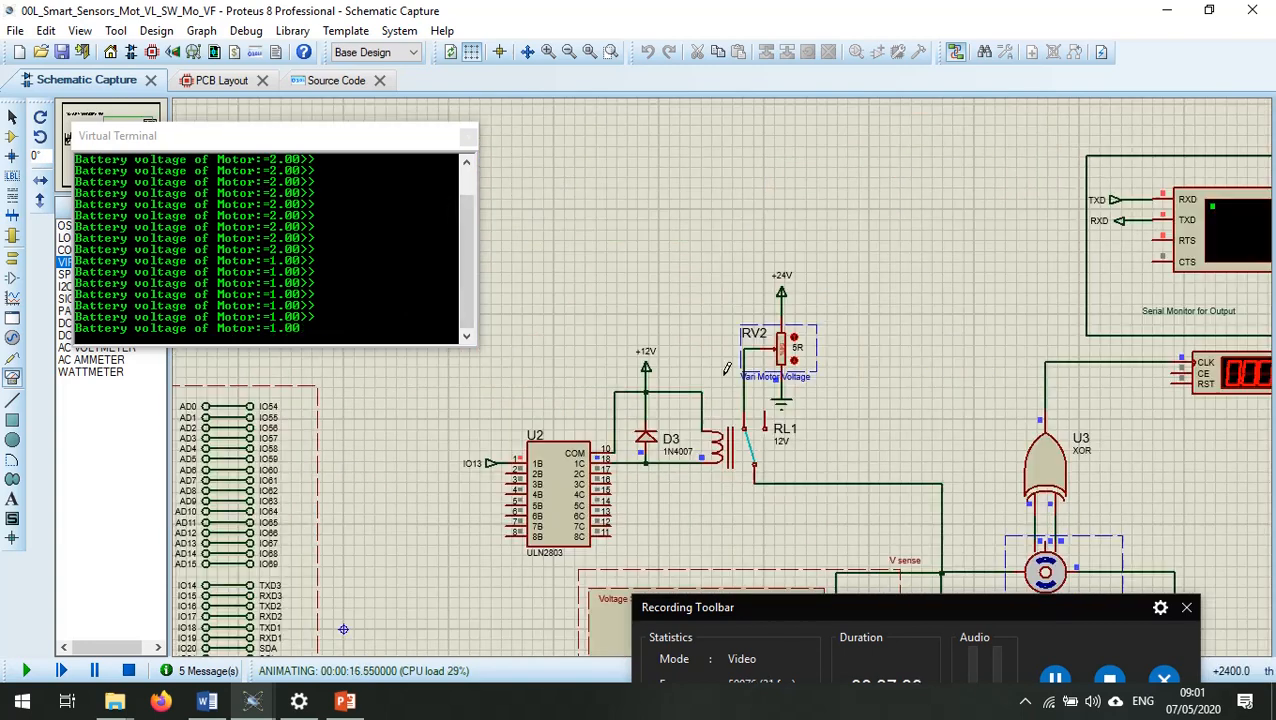
scroll(792, 375, "up", 2)
left_click(722, 328)
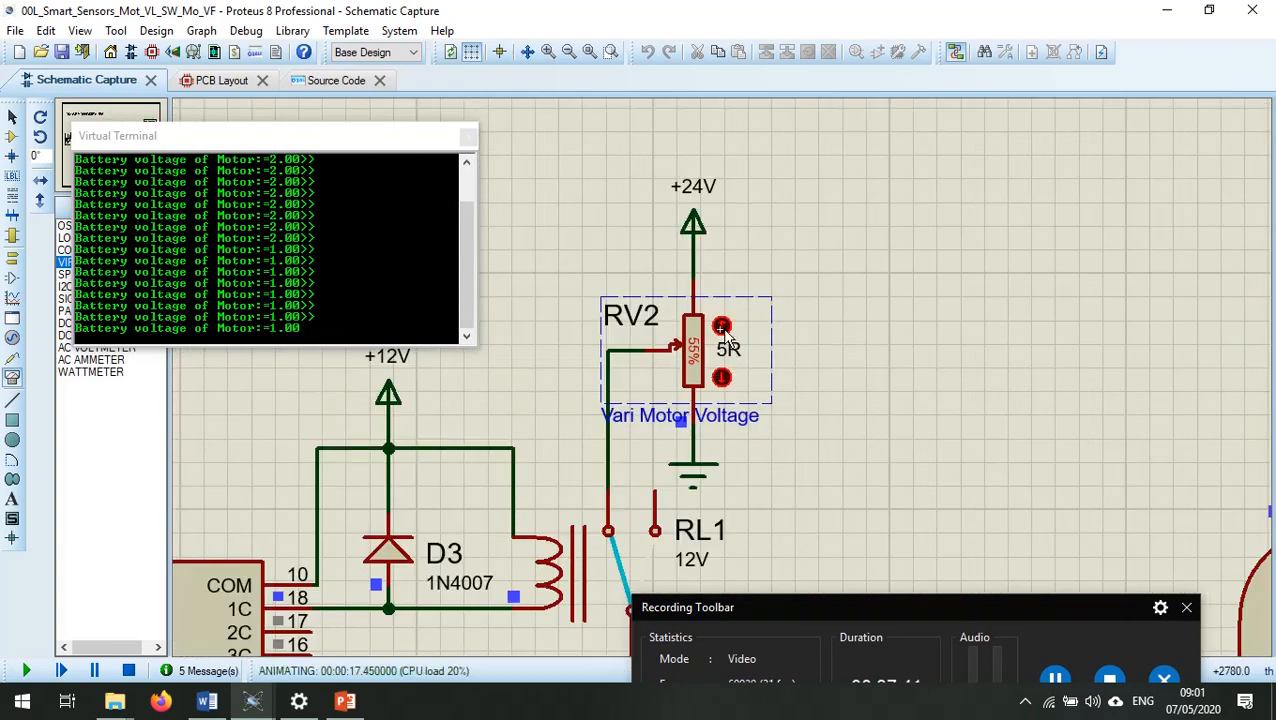
left_click(722, 328)
left_click(722, 328)
left_click(722, 328)
left_click(722, 328)
left_click(722, 328)
left_click(722, 328)
left_click(722, 328)
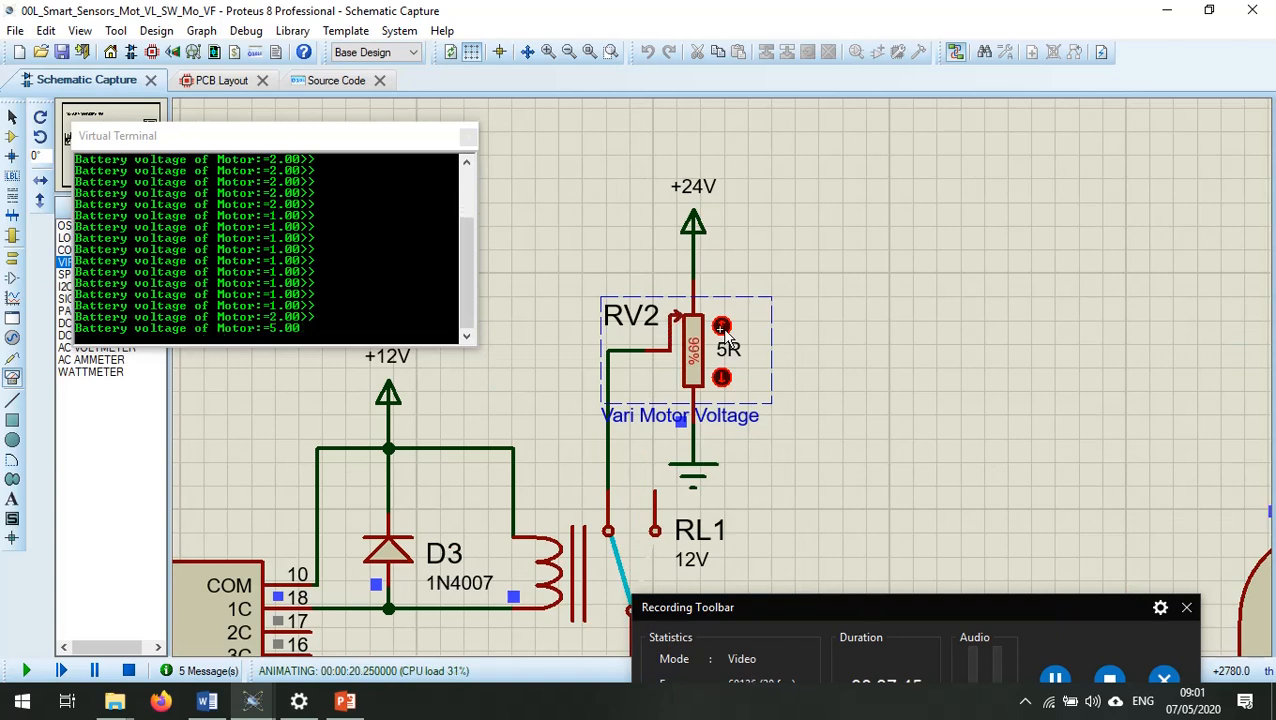
left_click(722, 328)
Compare the voltmeter beside the encoder motor with the battery voltage printed in the virtual terminal at the raised setting
scroll(834, 475, "down", 3)
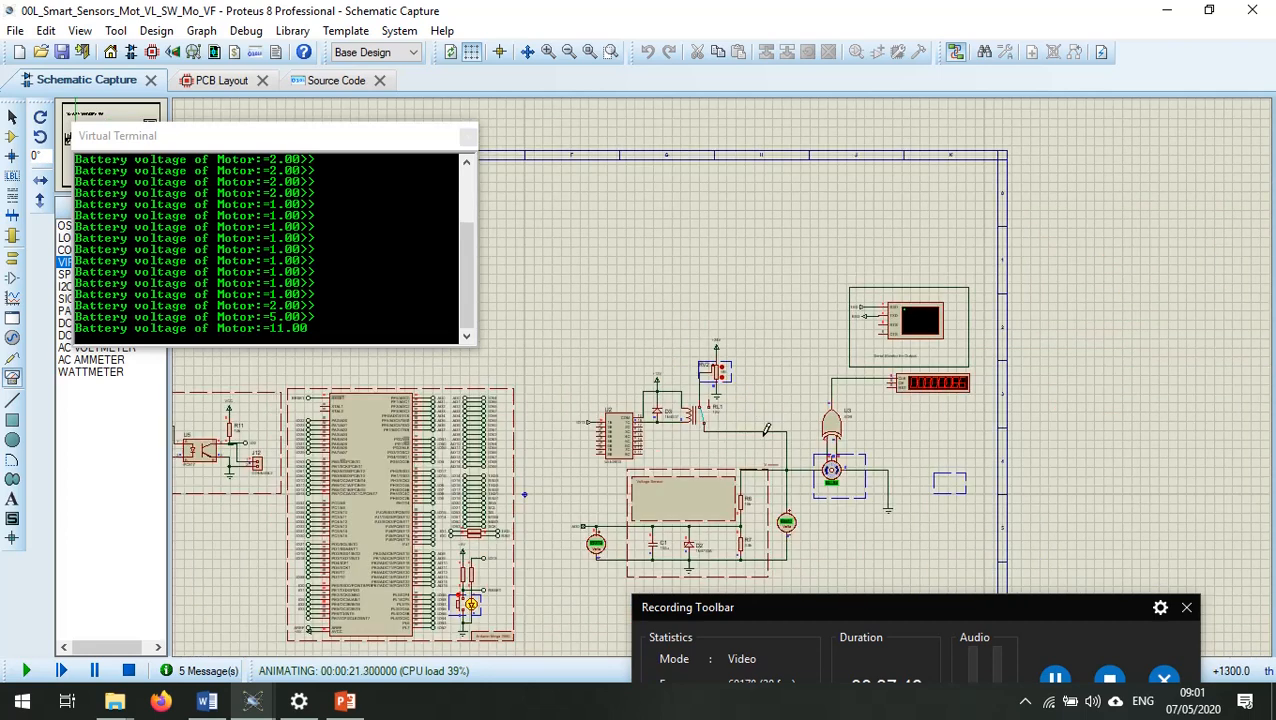
scroll(728, 378, "up", 4)
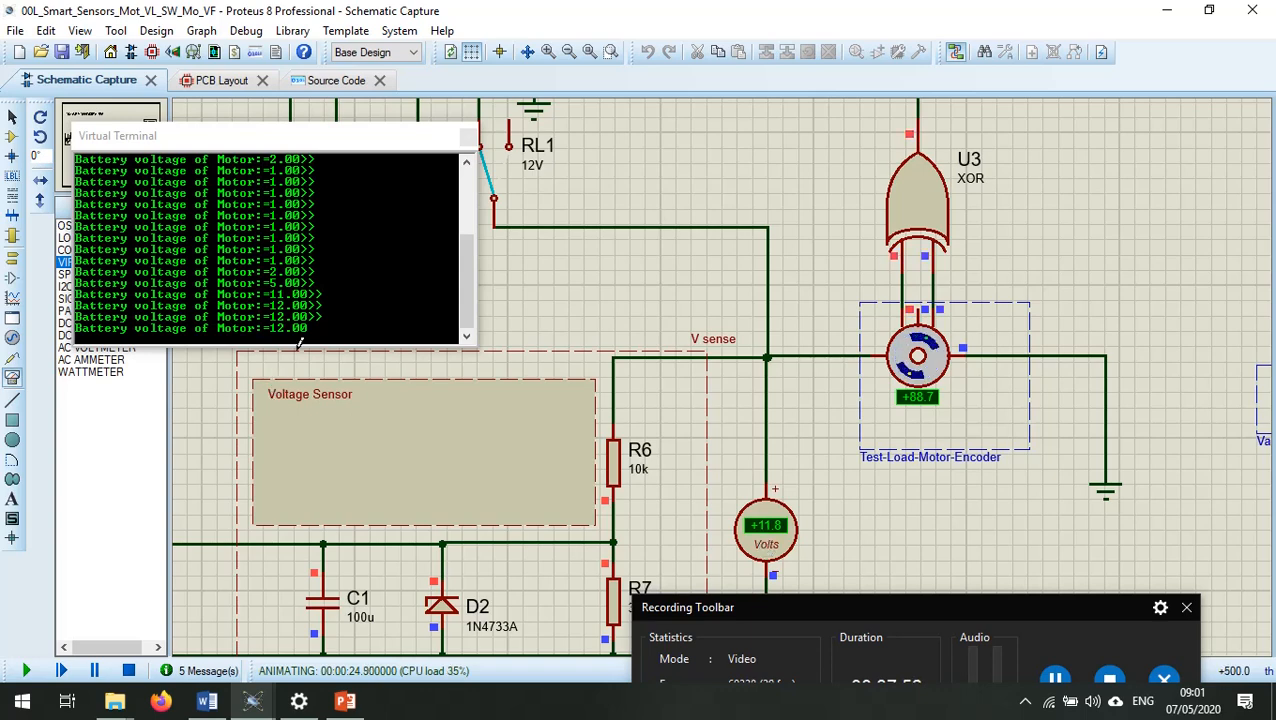
scroll(728, 370, "down", 3)
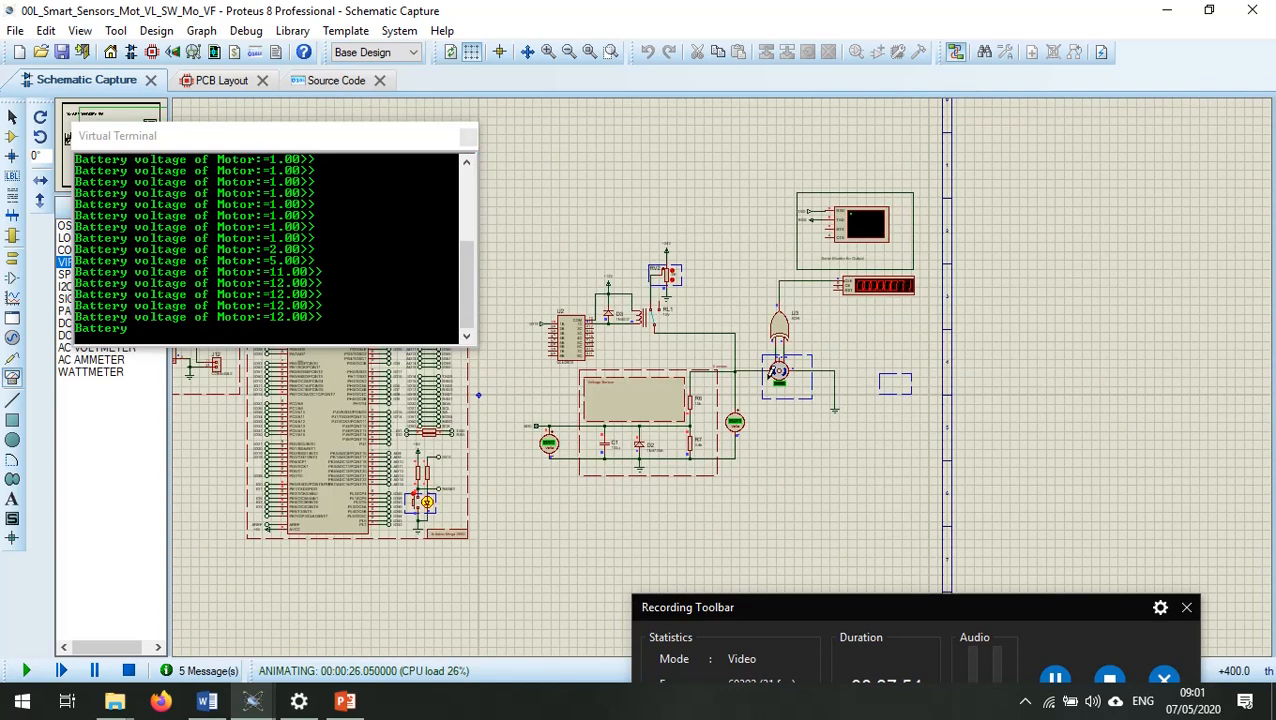
scroll(725, 370, "up", 2)
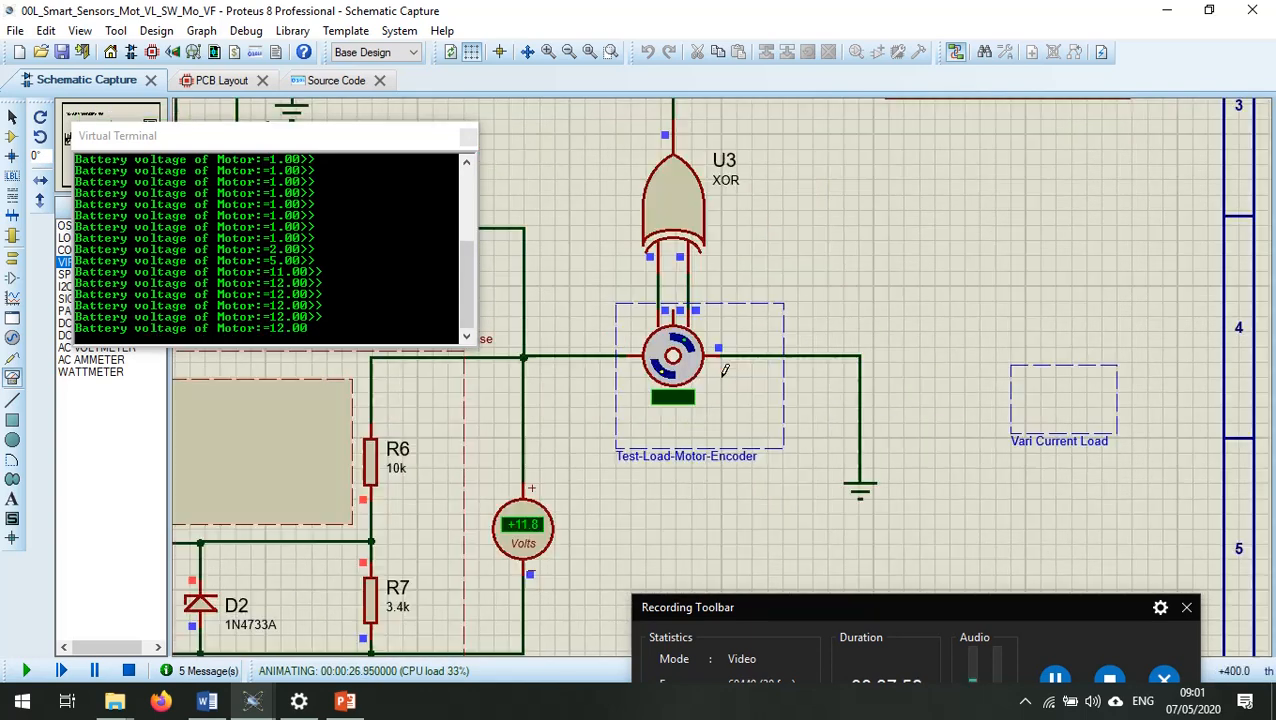
Examine the encoder motor's speed display and the counter fed by the XOR gate while the simulation runs
scroll(725, 372, "up", 2)
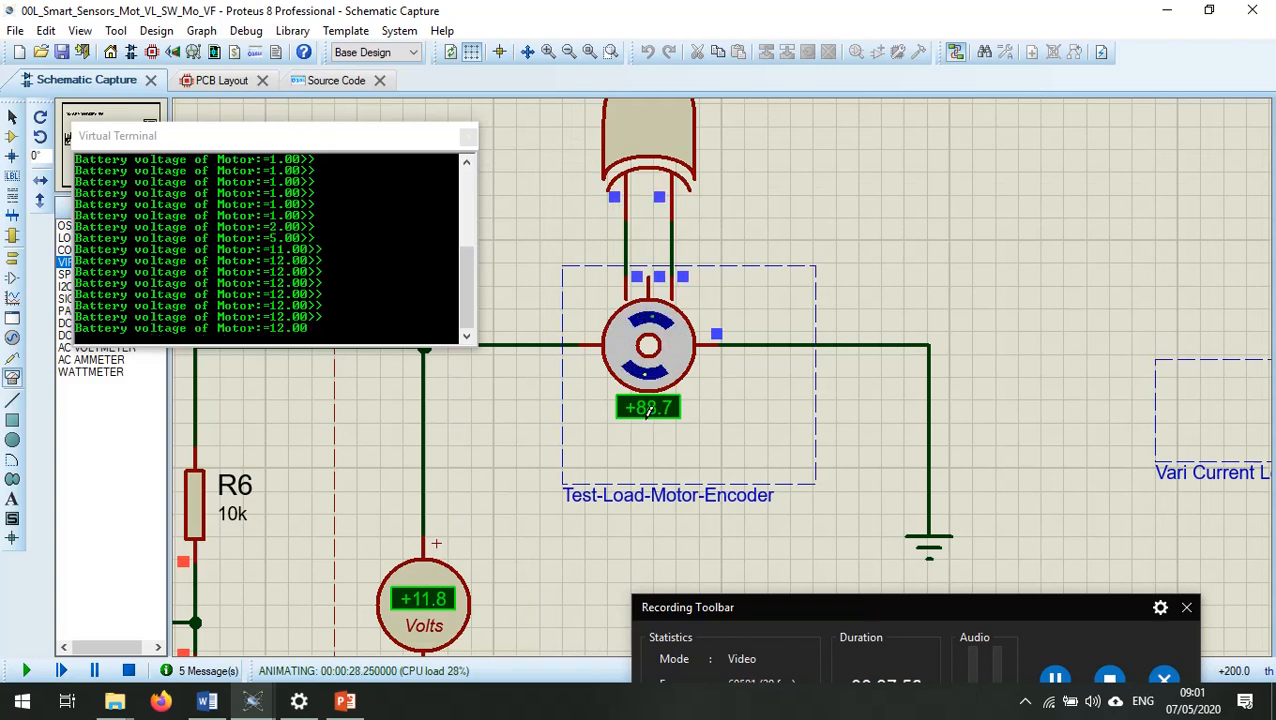
scroll(648, 410, "down", 3)
scroll(758, 435, "up", 2)
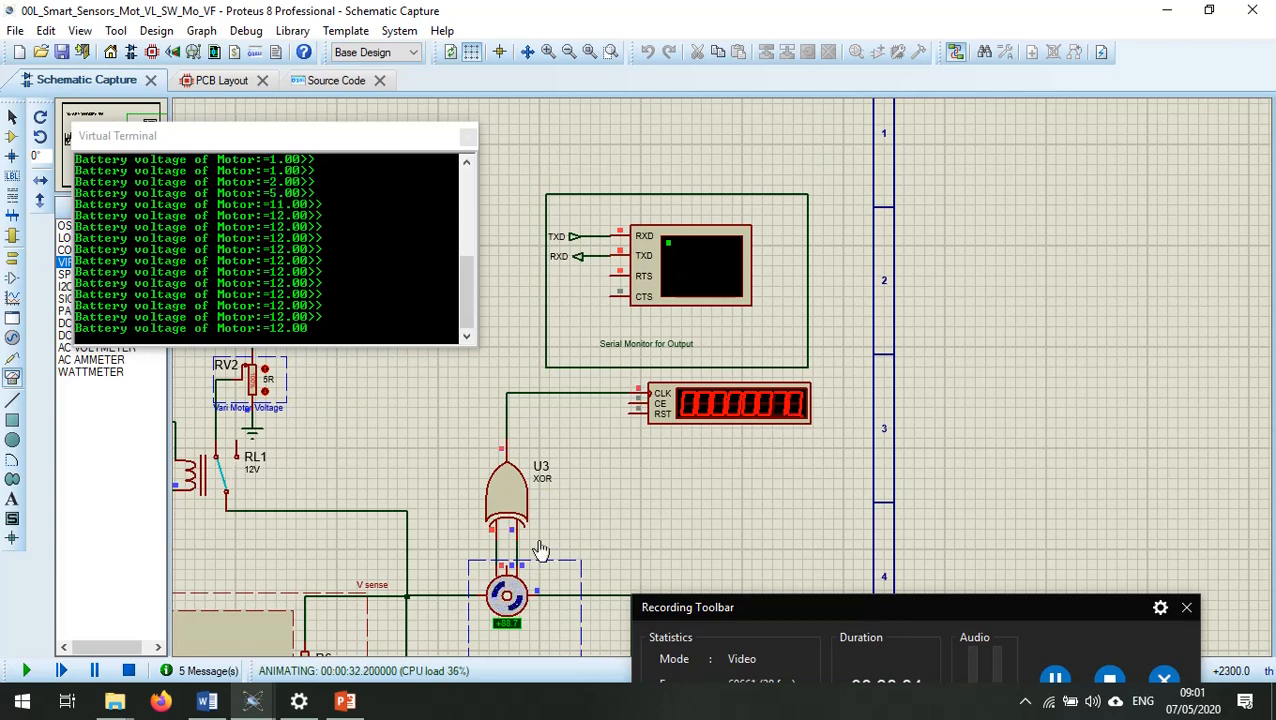
Stop the simulation and open the encoder motor's component properties to review its nominal voltage and other parameters
left_click(129, 671)
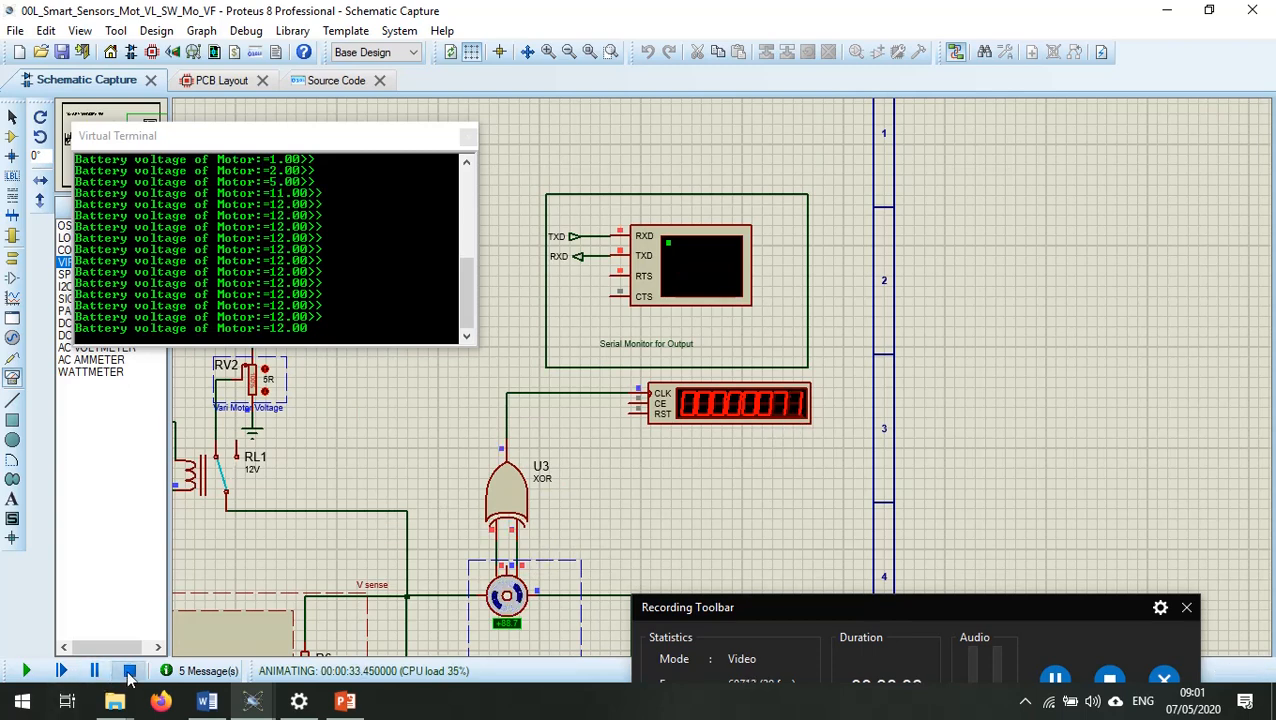
double_click(506, 596)
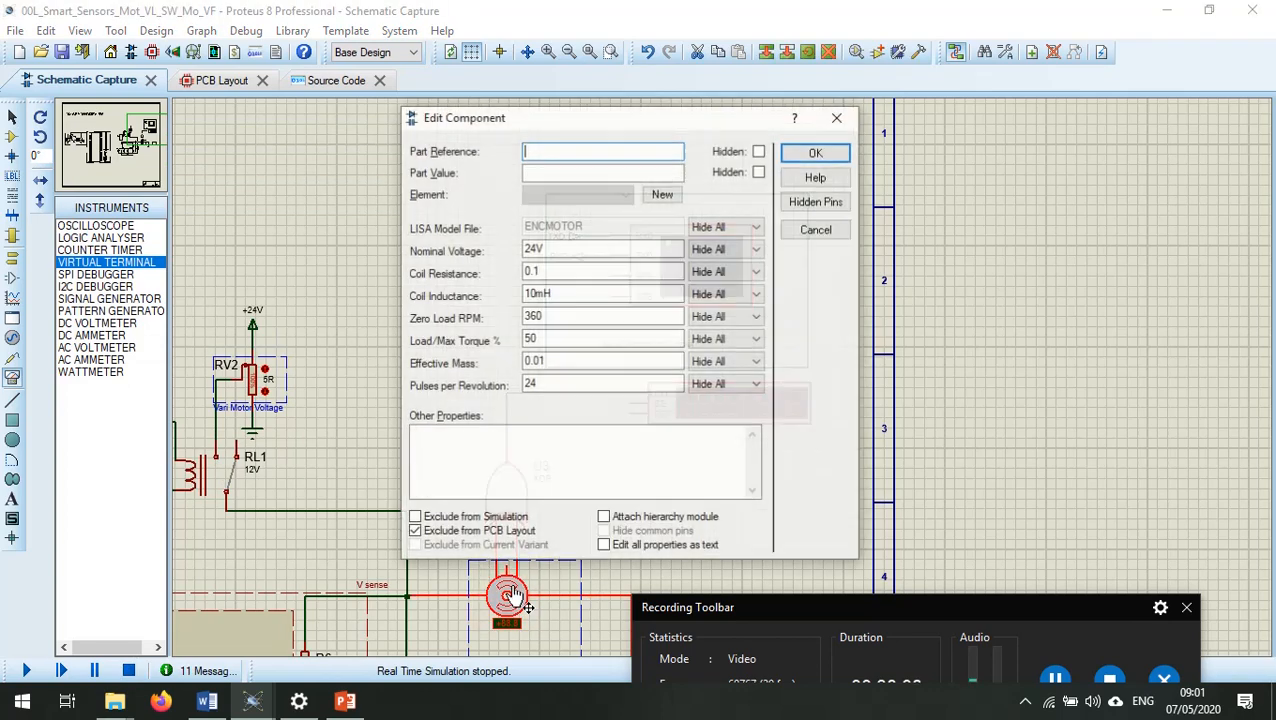
double_click(521, 340)
left_click(536, 249)
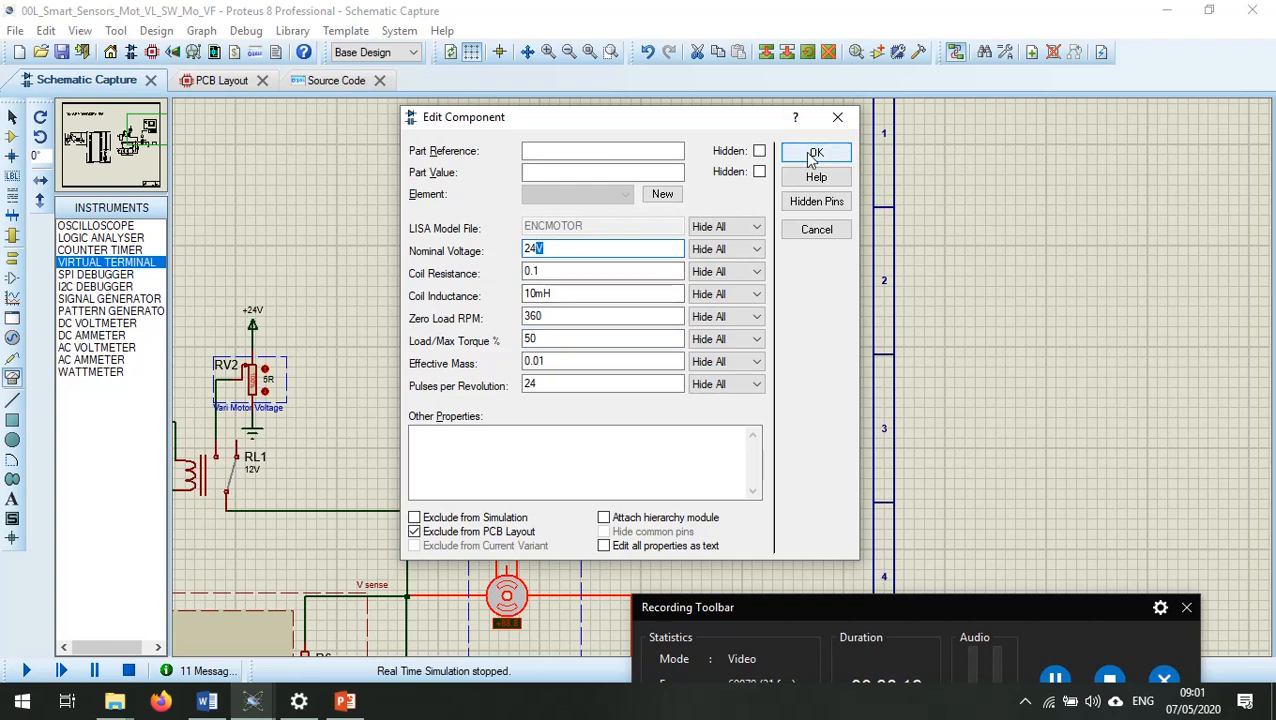
left_click_drag(998, 613, 1034, 678)
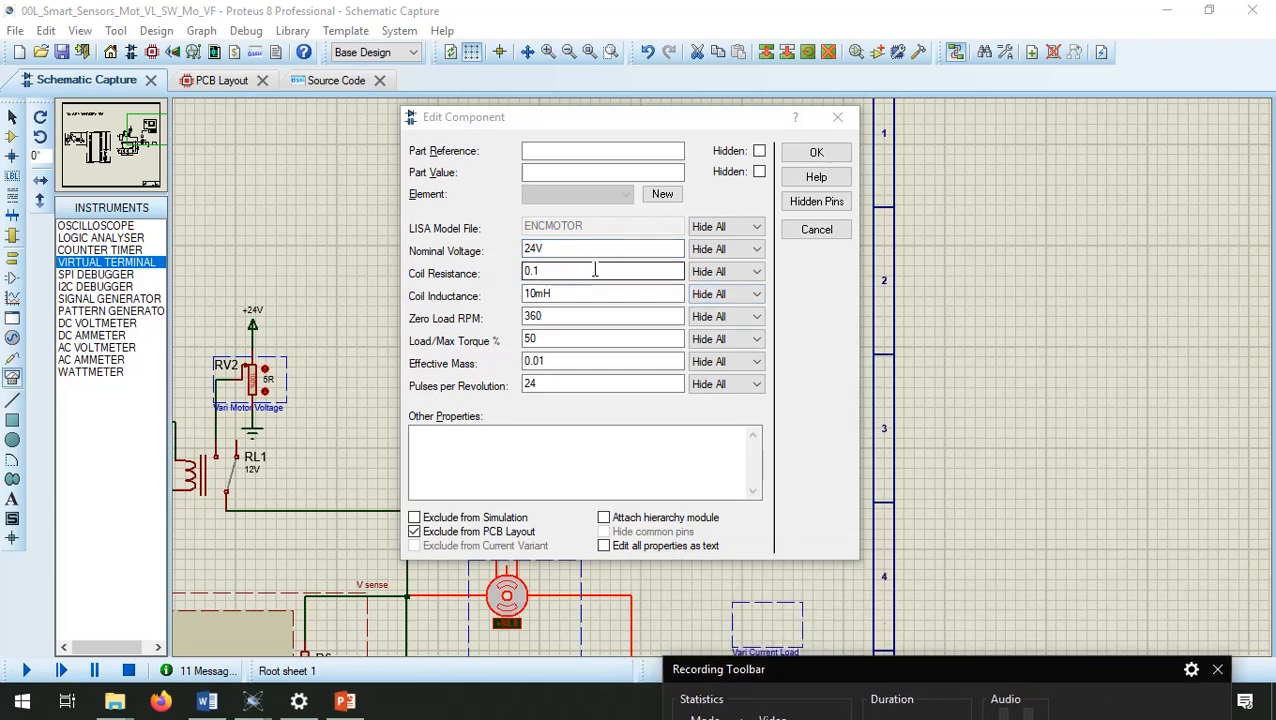
left_click(130, 671)
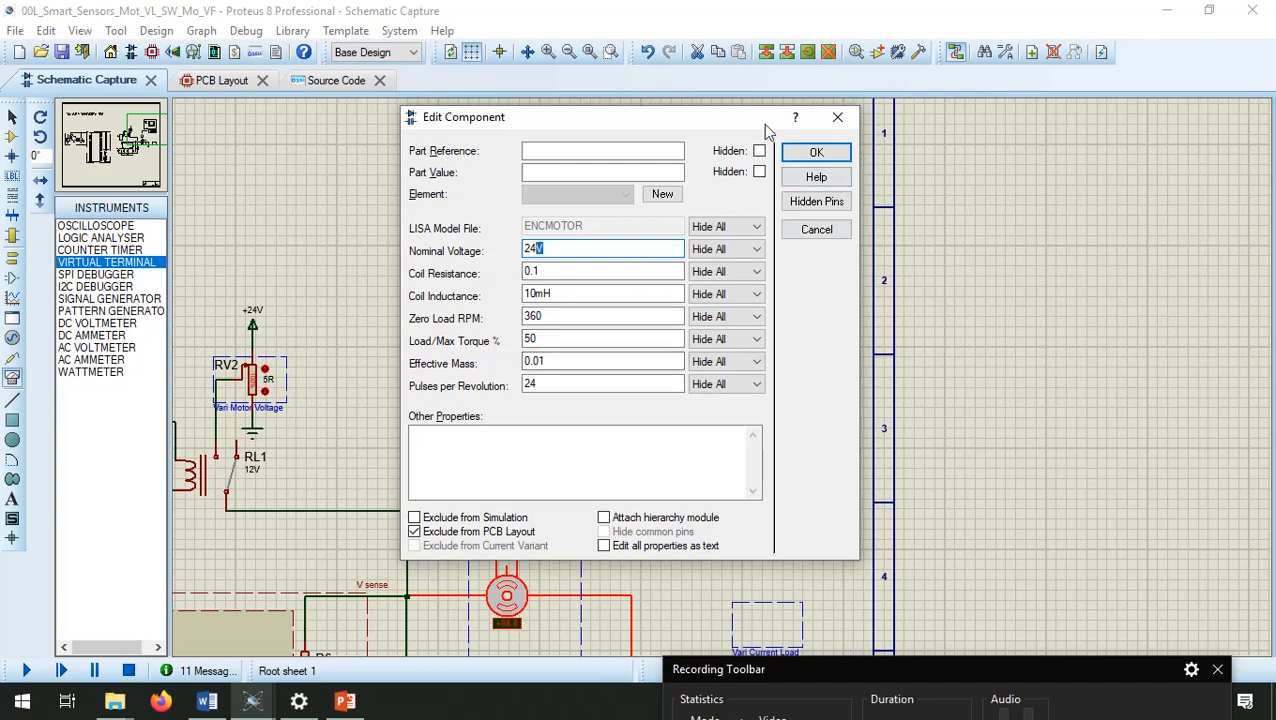
Move the encoder motor's properties dialog aside so it no longer covers the XOR gate and relay circuit
left_click_drag(767, 130, 1089, 143)
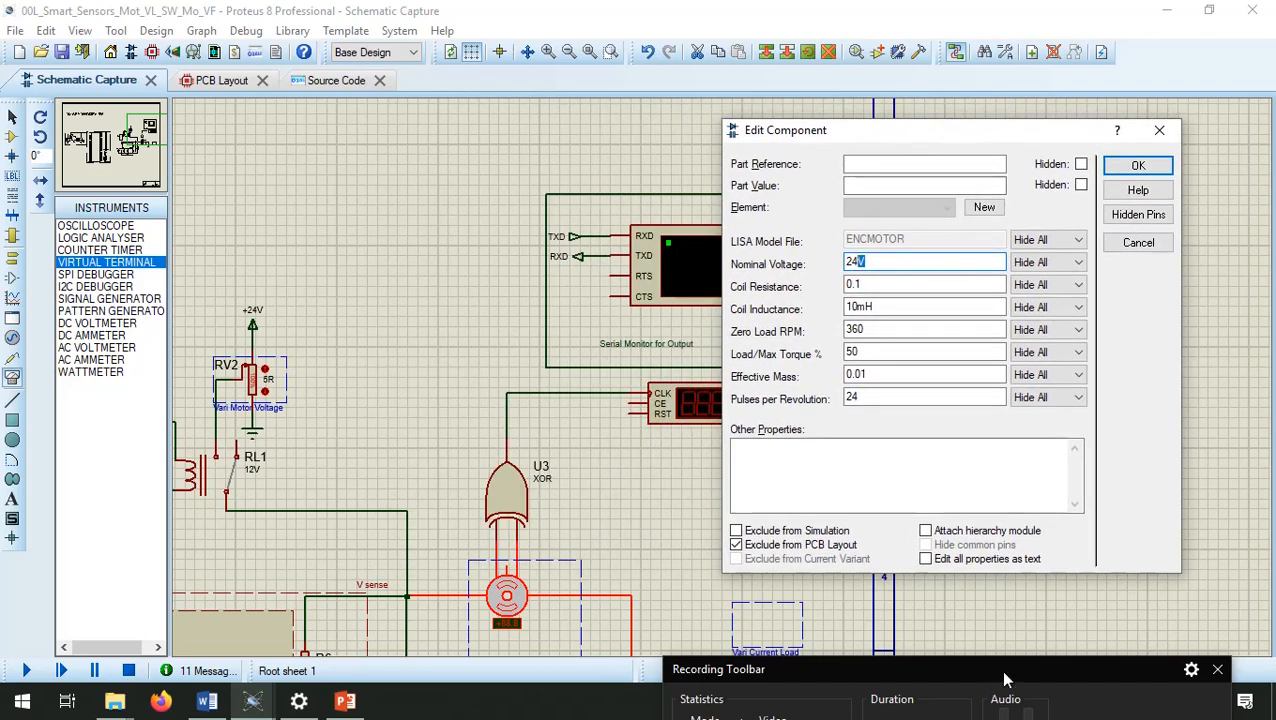
left_click_drag(1090, 137, 1088, 183)
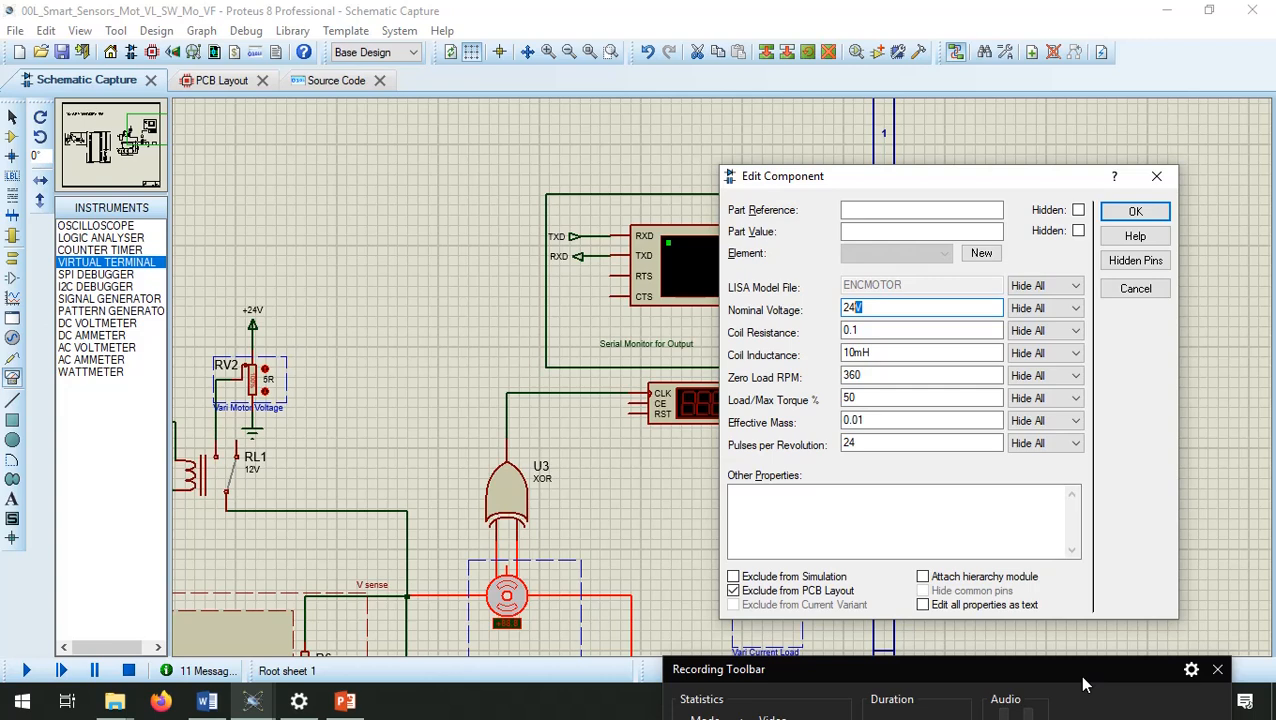
left_click_drag(1083, 678, 1087, 582)
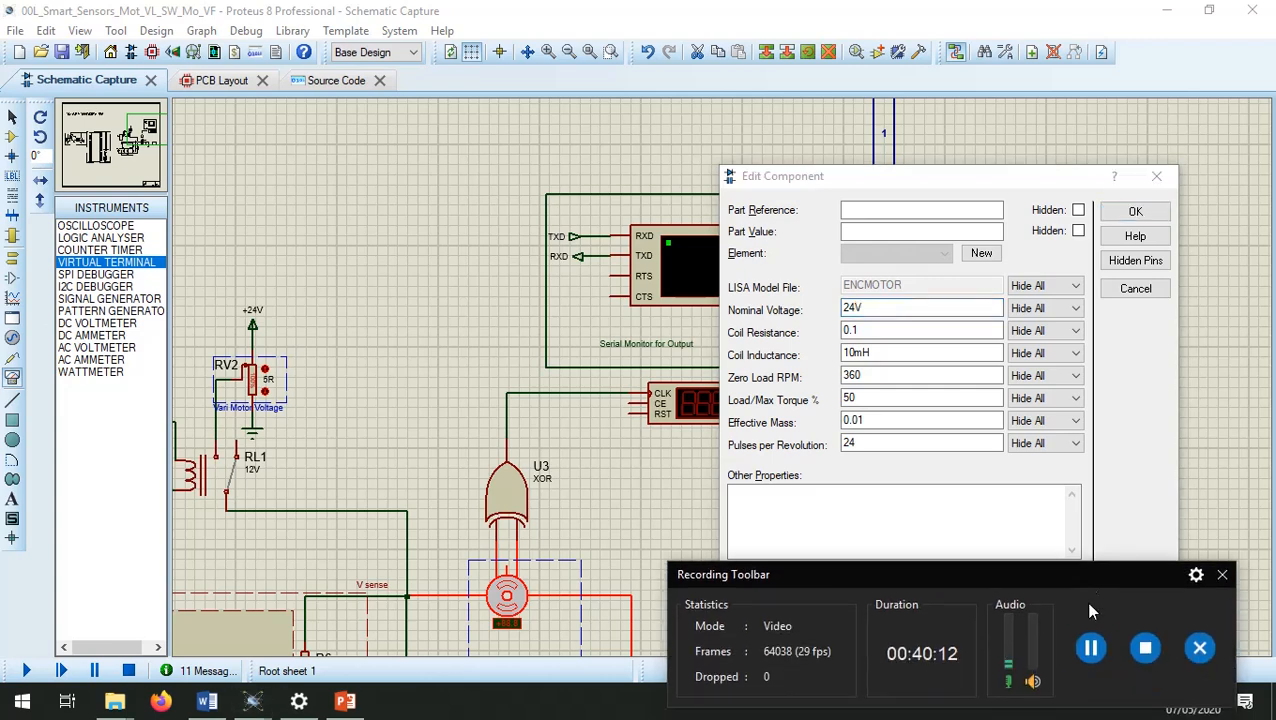